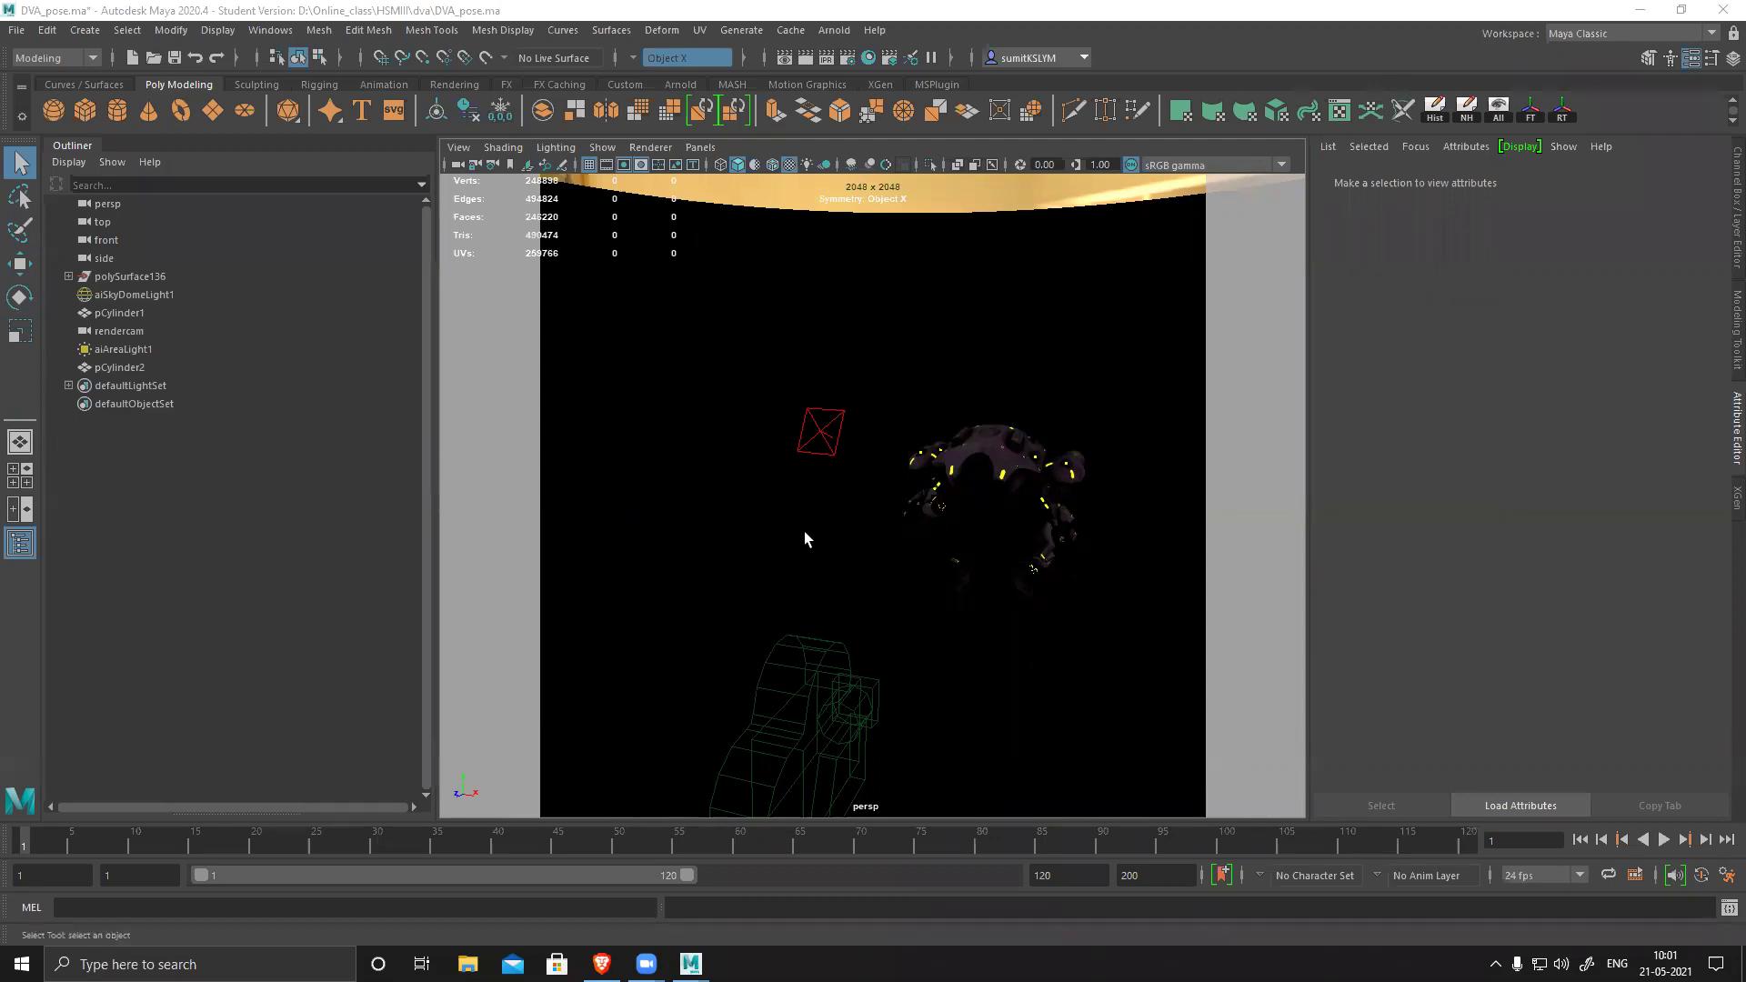
{"action": "mouse_move", "coordinate": [901, 546]}
{"action": "left_mouse_down", "text": "alt"}
{"action": "mouse_move", "coordinate": [995, 557]}
{"action": "mouse_move", "coordinate": [966, 574]}
{"action": "mouse_move", "coordinate": [879, 557]}
{"action": "left_mouse_up", "text": "alt"}
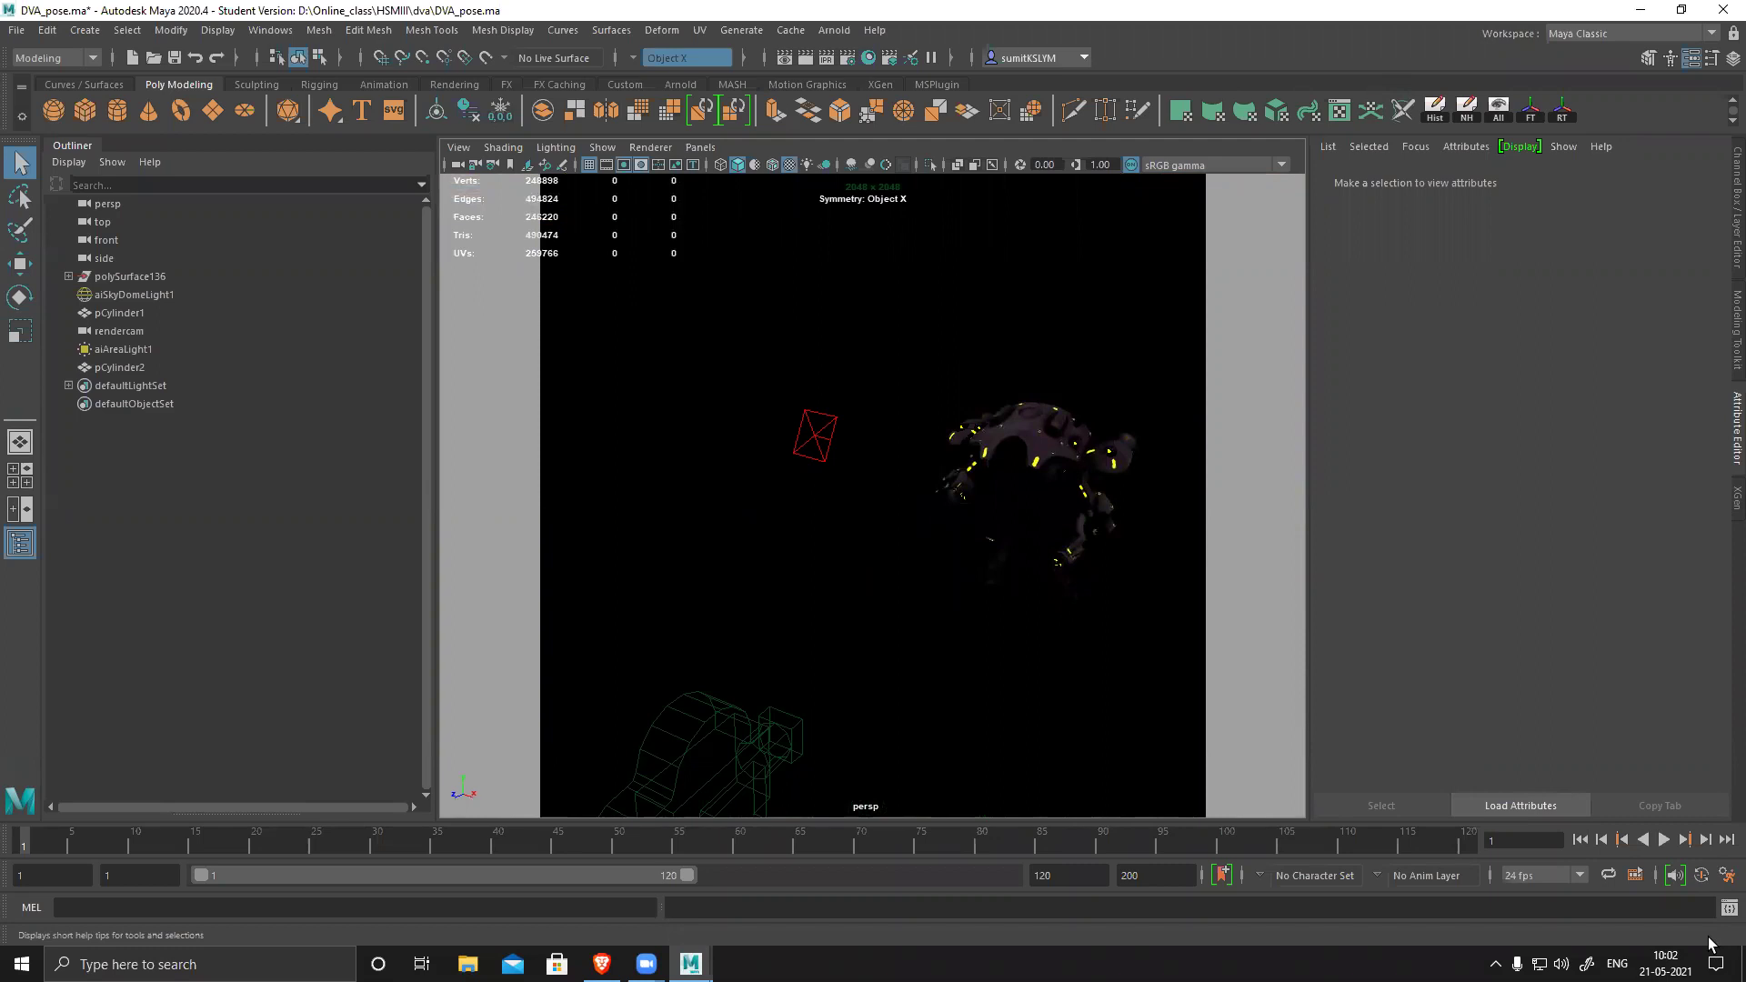
{"action": "key", "text": "super+alt+d"}
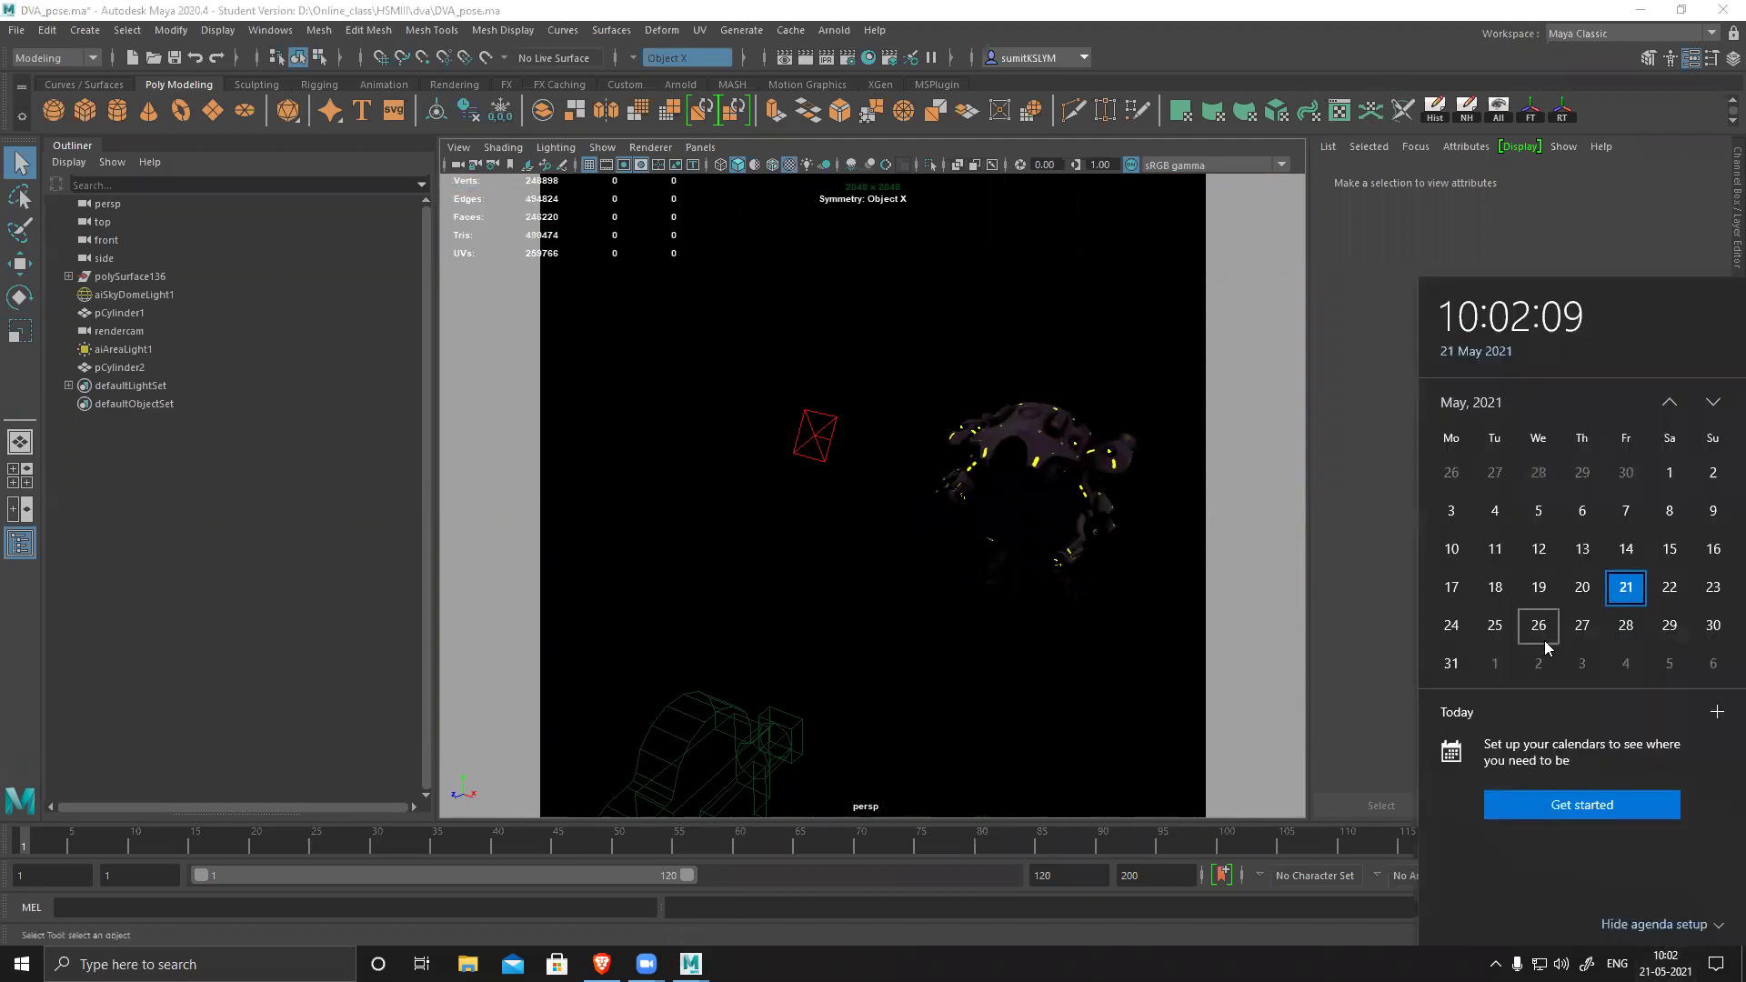
{"action": "left_click_drag", "start_coordinate": [928, 616], "coordinate": [1002, 643], "text": "alt"}
{"action": "middle_click_drag", "start_coordinate": [1002, 643], "coordinate": [960, 566], "text": "alt"}
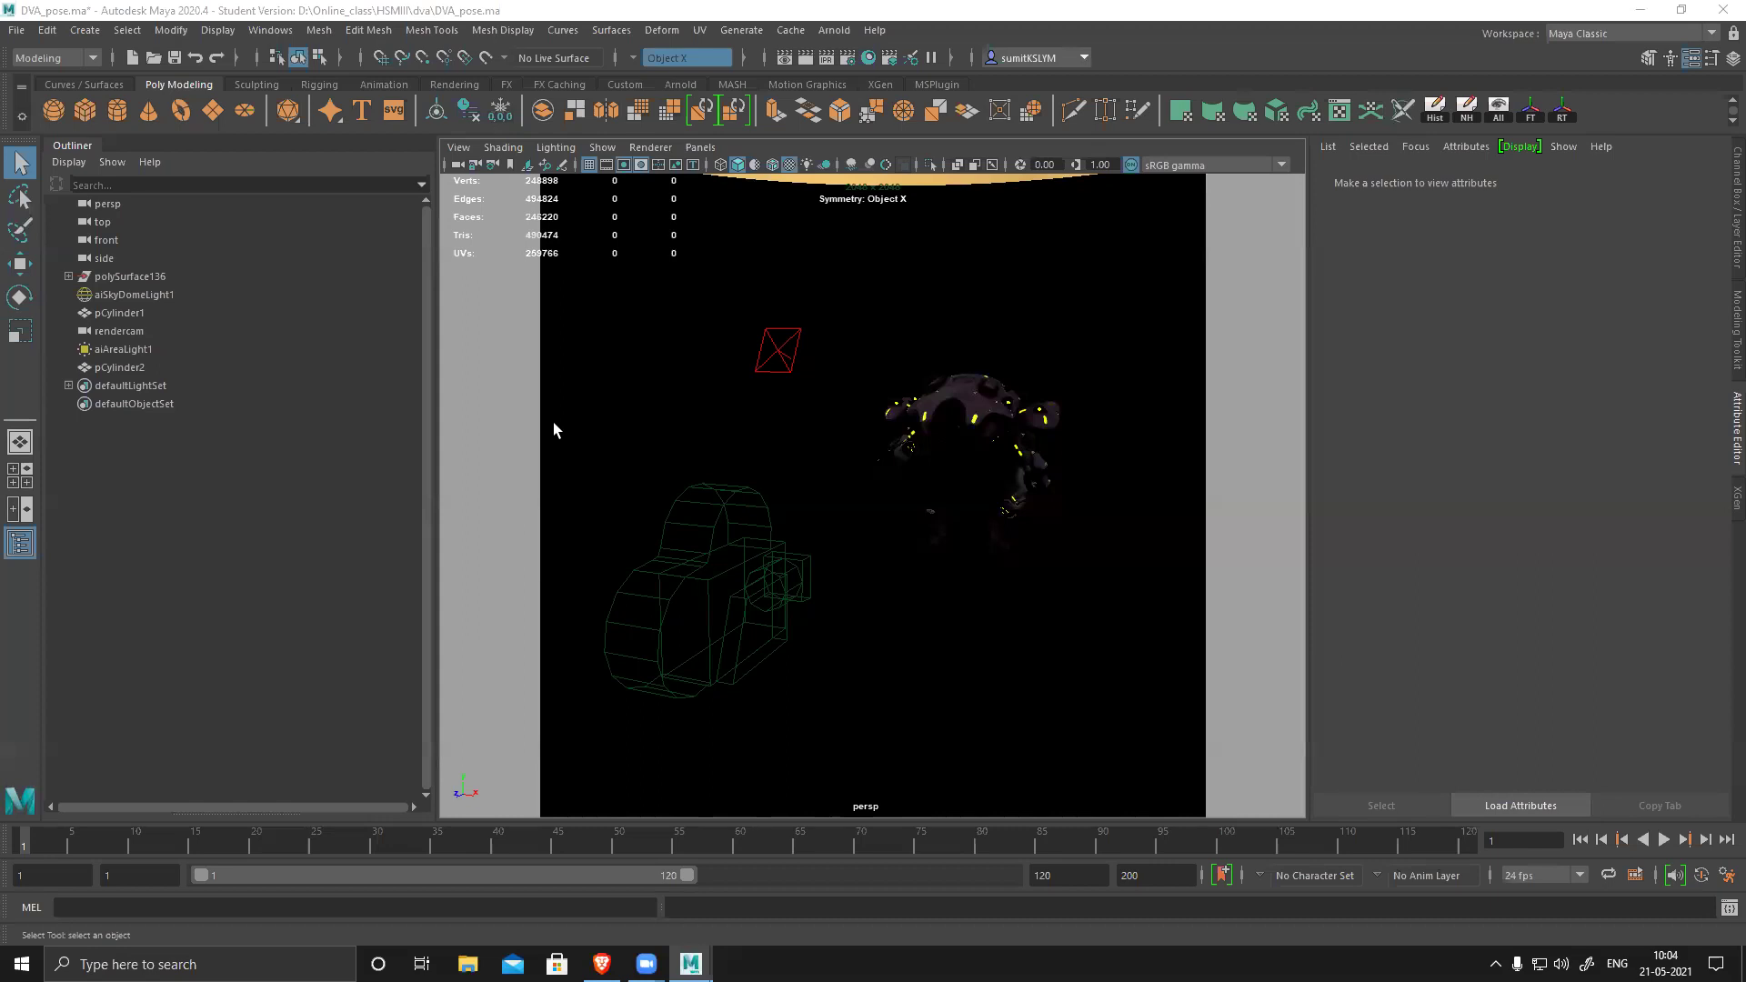
- Switch the viewport to flat lighting and frame the mech up close
{"action": "left_click", "coordinate": [653, 147]}
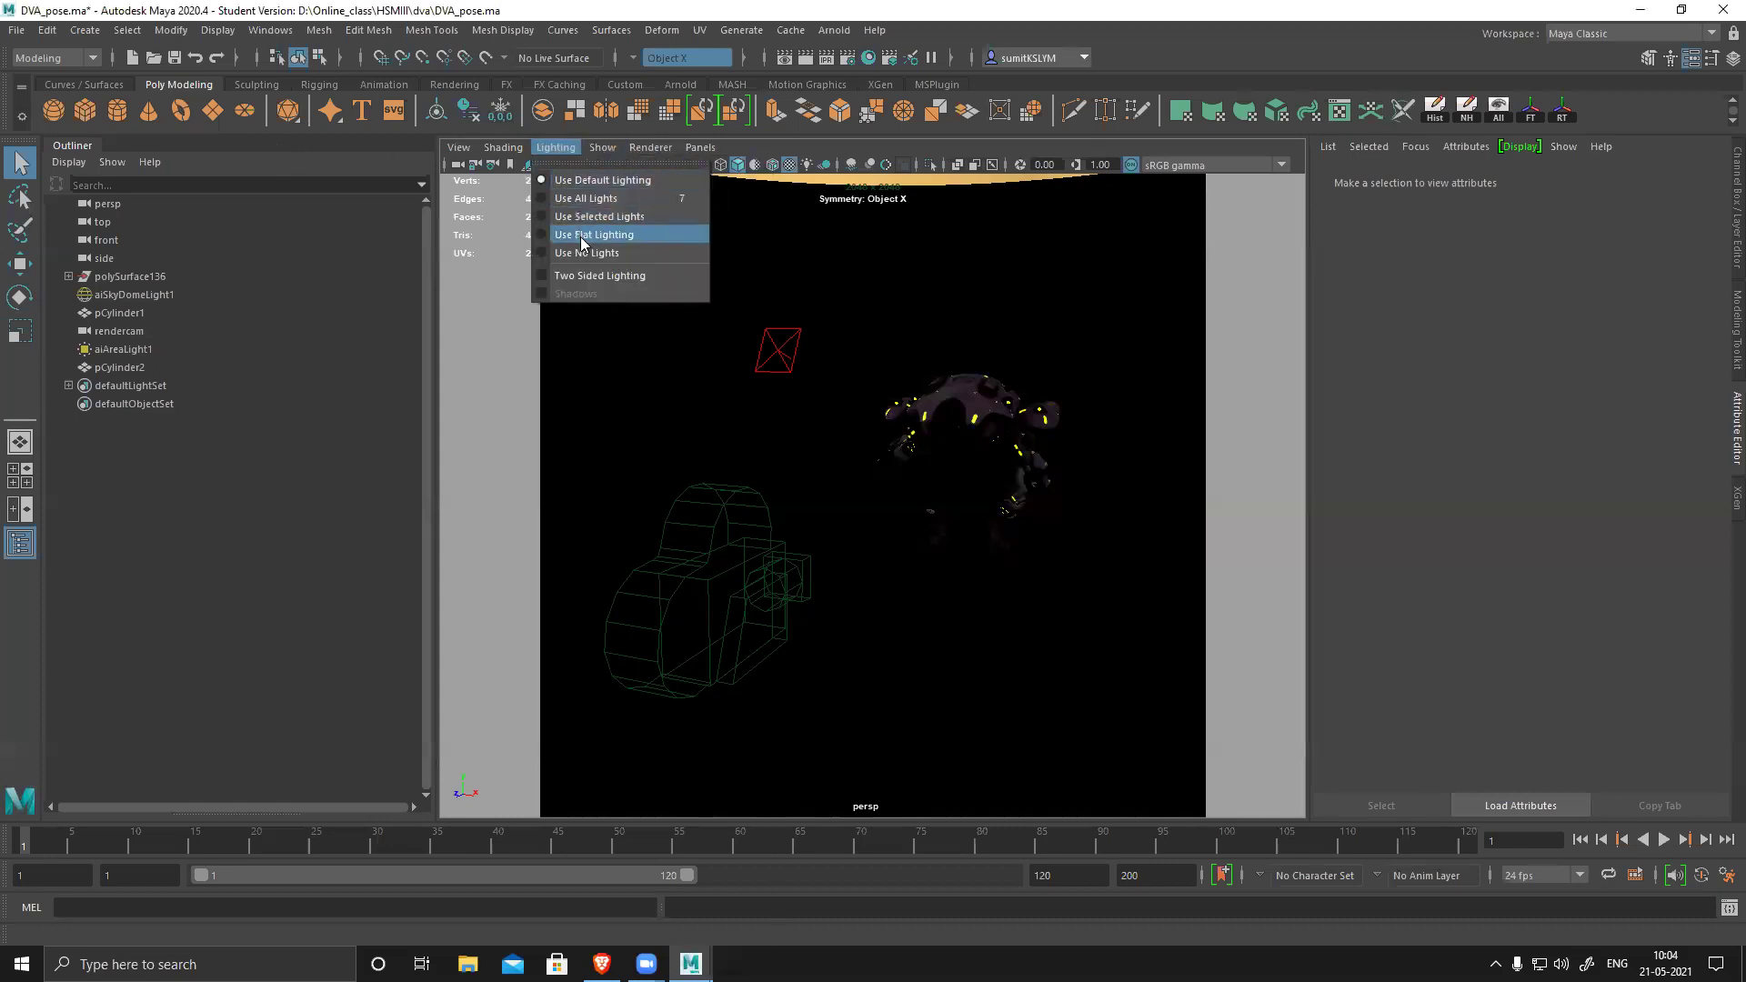
{"action": "left_click", "coordinate": [582, 237]}
{"action": "scroll", "coordinate": [1041, 565], "scroll_direction": "up", "scroll_amount": 3}
{"action": "middle_click_drag", "start_coordinate": [1041, 564], "coordinate": [1015, 533], "text": "alt"}
{"action": "left_click_drag", "start_coordinate": [1016, 533], "coordinate": [864, 514], "text": "alt"}
{"action": "scroll", "coordinate": [864, 514], "scroll_direction": "up", "scroll_amount": 4}
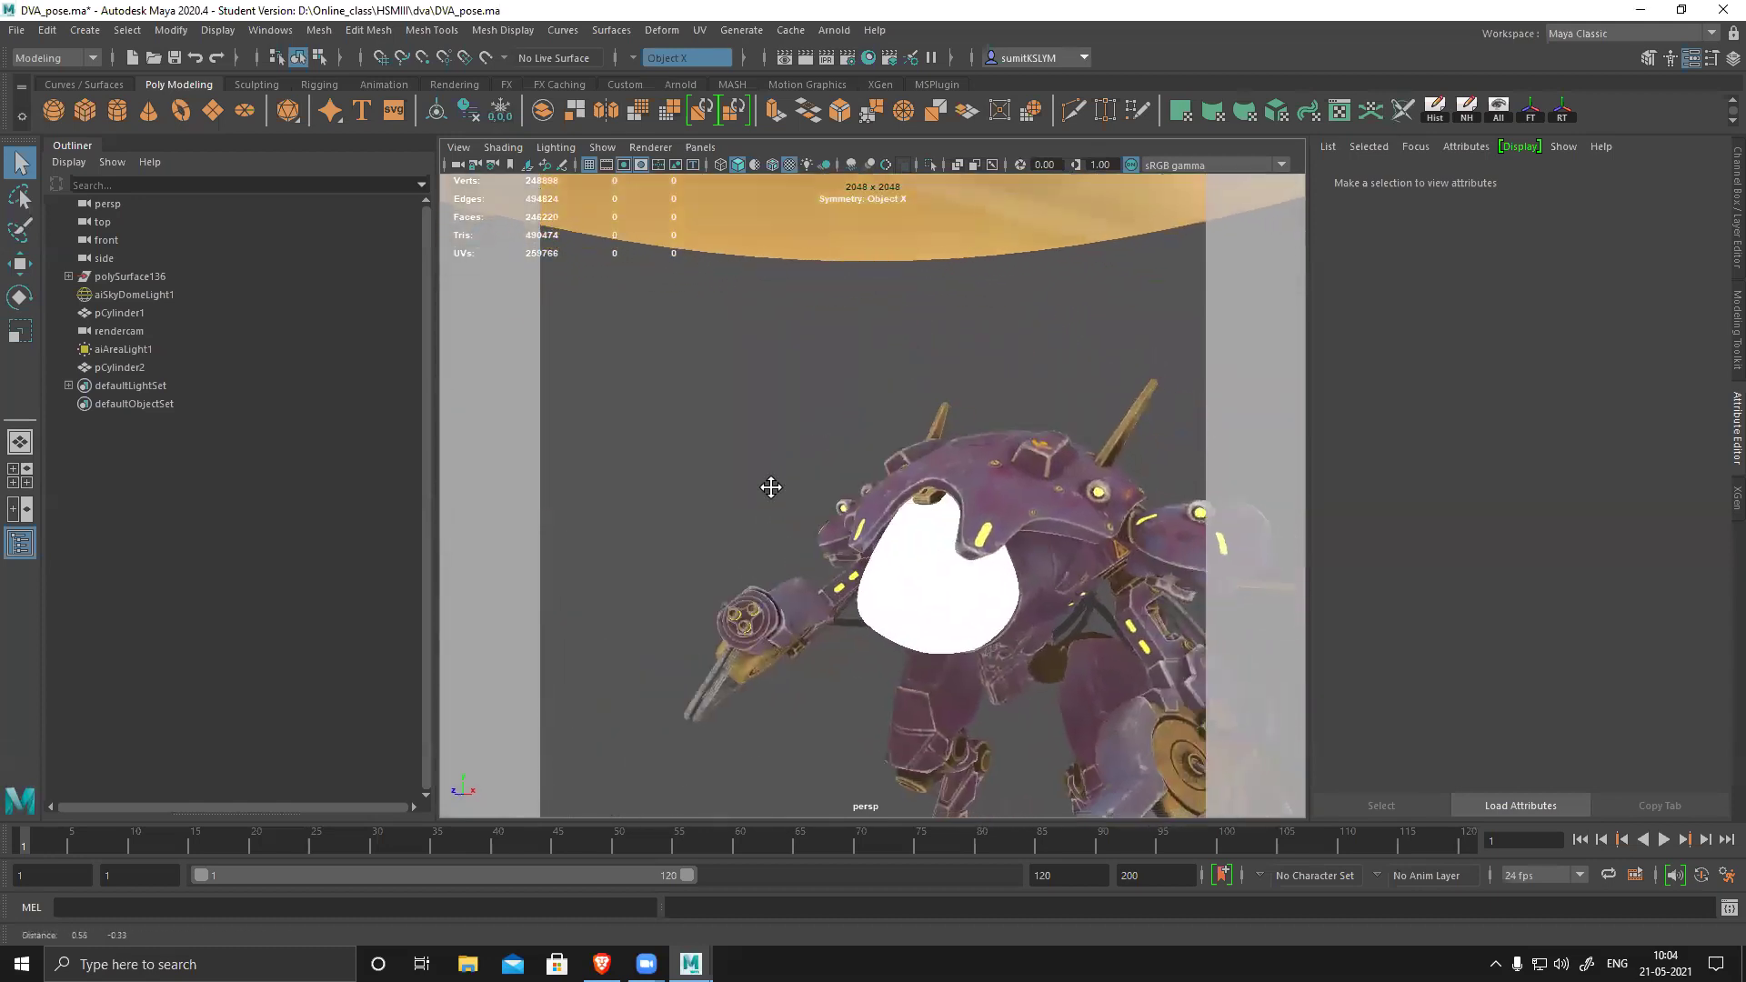
{"action": "middle_click_drag", "start_coordinate": [812, 502], "coordinate": [748, 498], "text": "alt"}
- Examine the wireframes of the mech's upper armor shell and the raised housing with the arrow decal
{"action": "left_click", "coordinate": [1057, 519]}
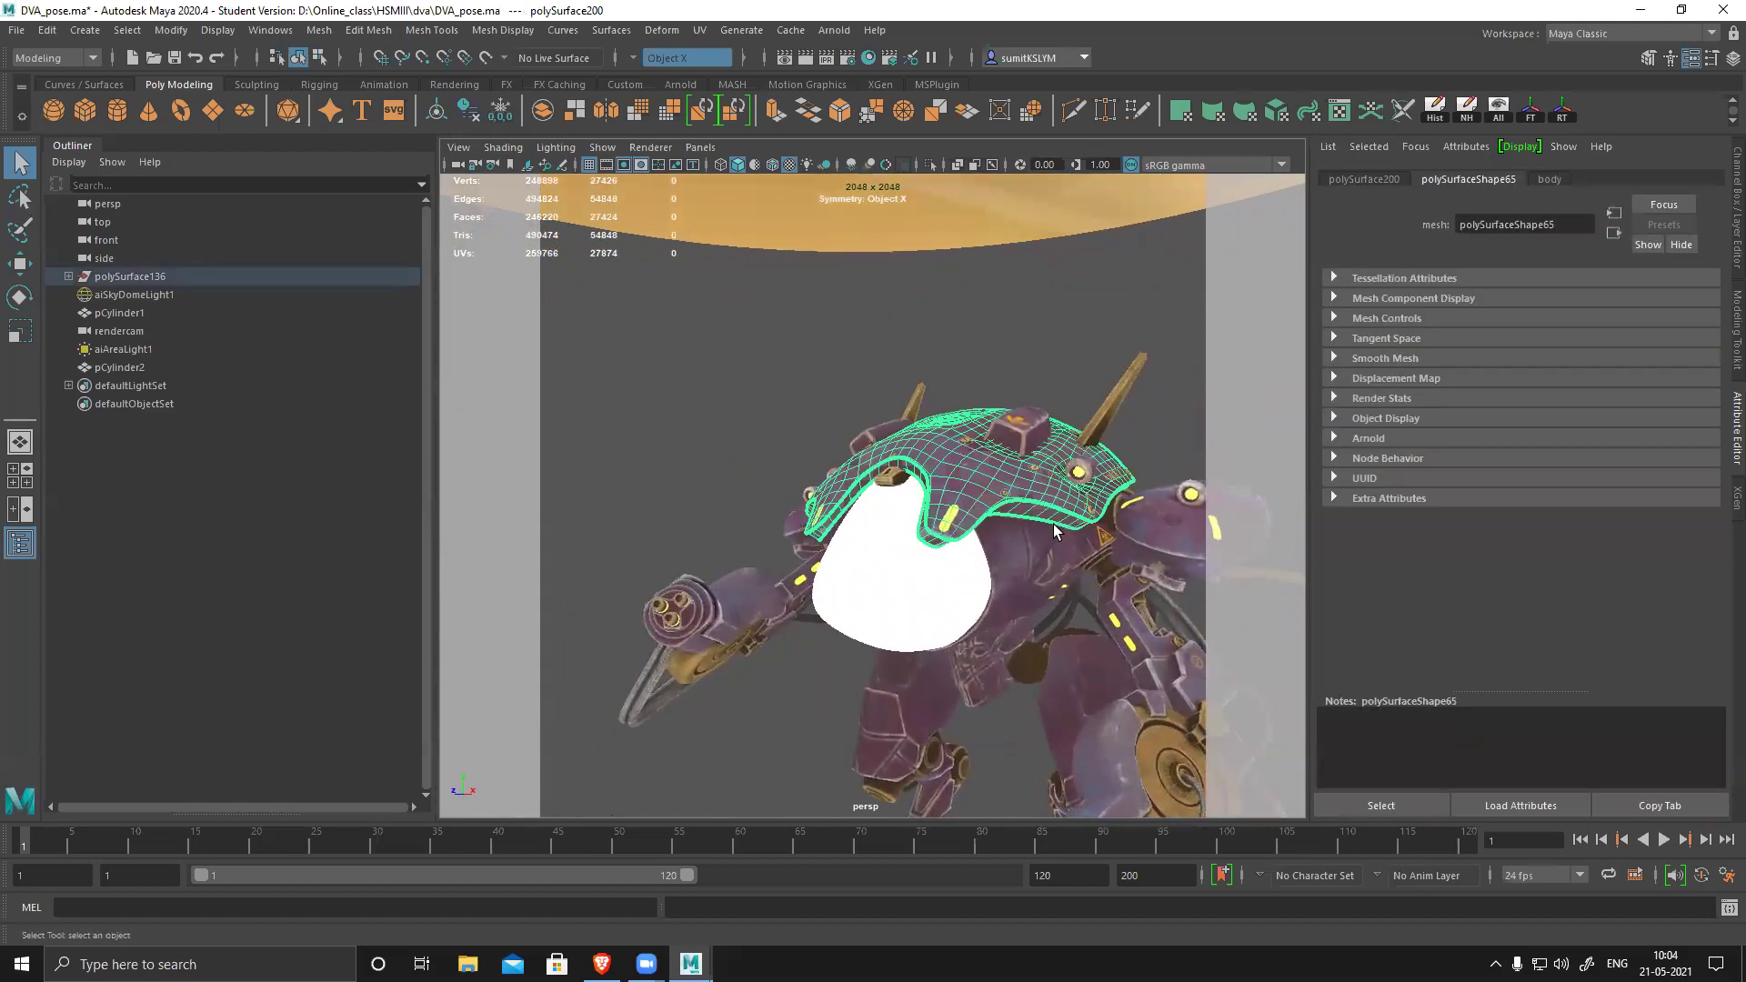
{"action": "left_click_drag", "start_coordinate": [1055, 532], "coordinate": [1019, 523], "text": "alt"}
{"action": "middle_click_drag", "start_coordinate": [1019, 523], "coordinate": [977, 520], "text": "alt"}
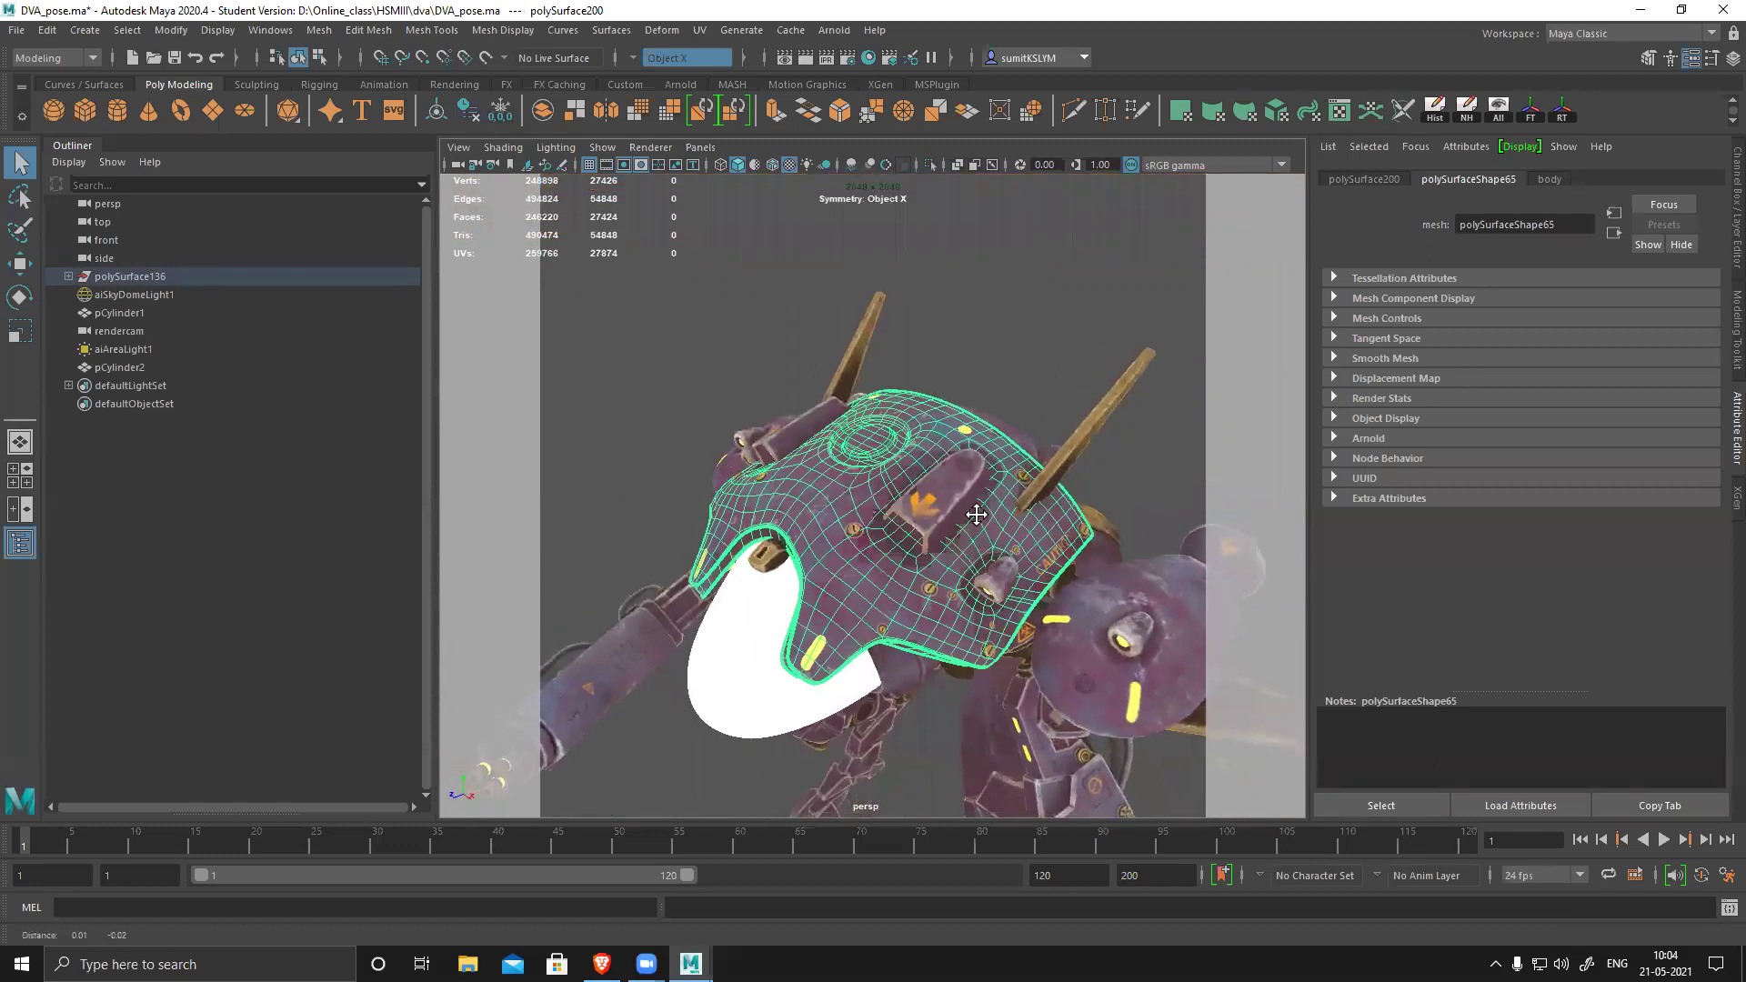
{"action": "scroll", "coordinate": [977, 520], "scroll_direction": "up", "scroll_amount": 5}
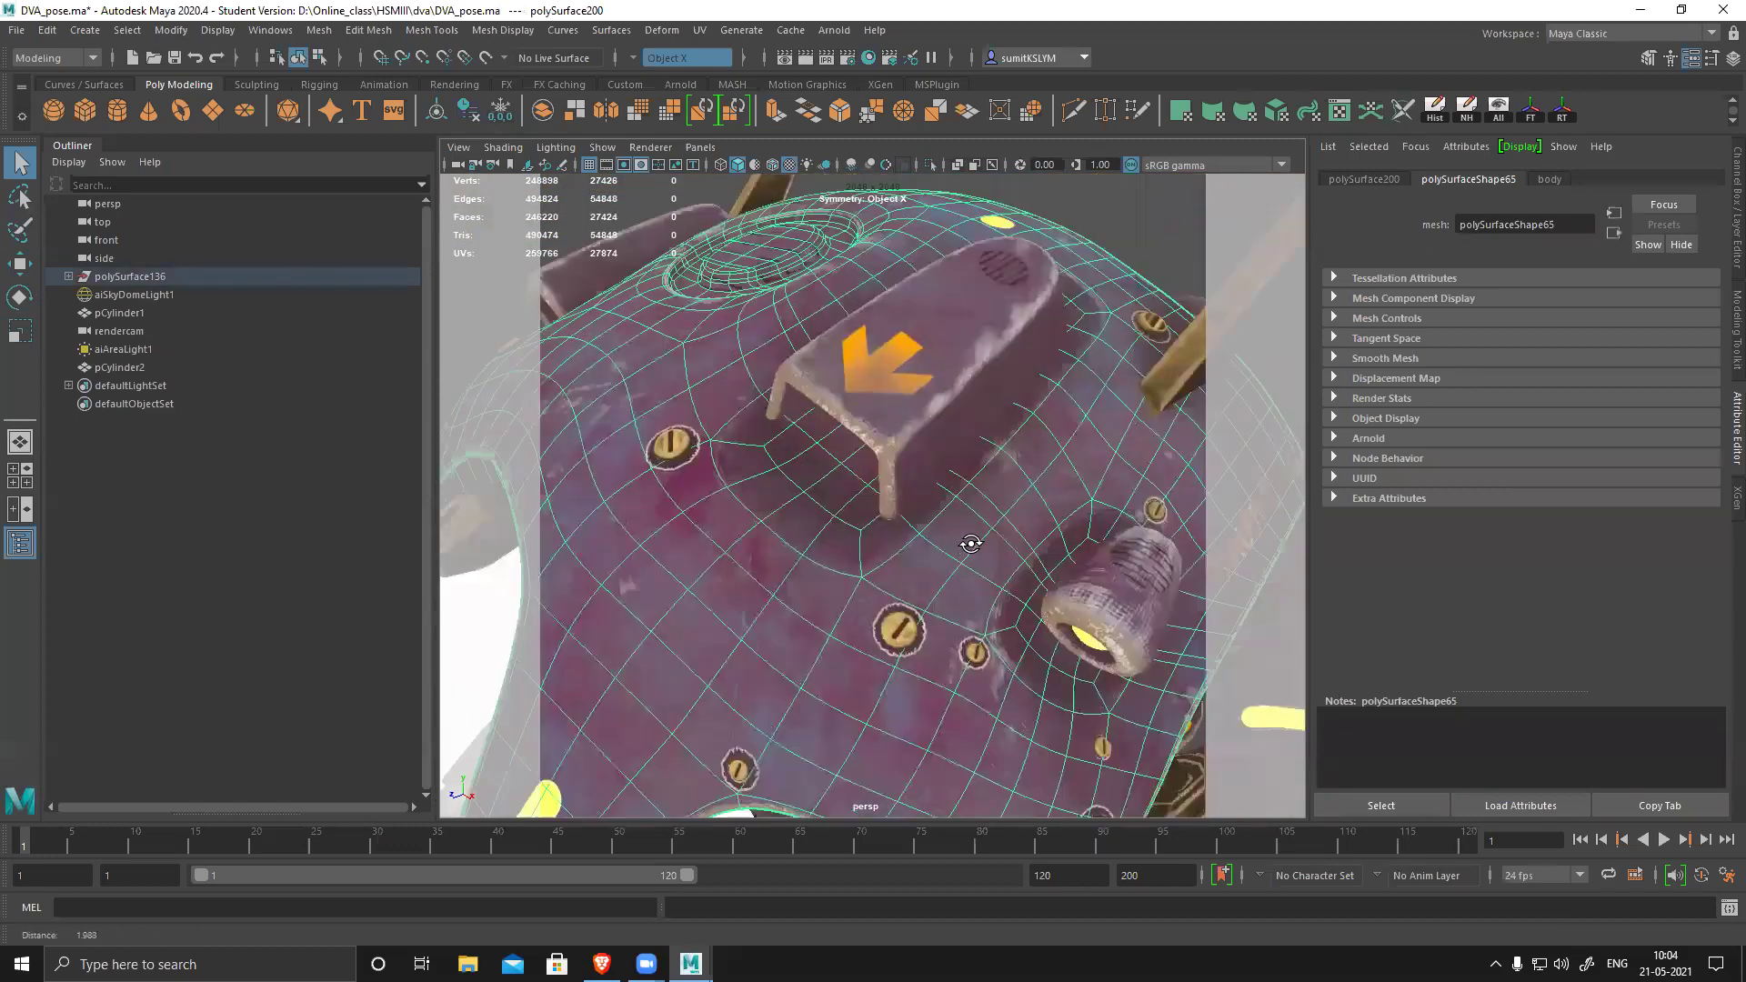
{"action": "left_click_drag", "start_coordinate": [965, 547], "coordinate": [966, 519], "text": "alt"}
{"action": "scroll", "coordinate": [993, 398], "scroll_direction": "up", "scroll_amount": 2}
{"action": "left_click", "coordinate": [986, 344]}
{"action": "left_click", "coordinate": [810, 535]}
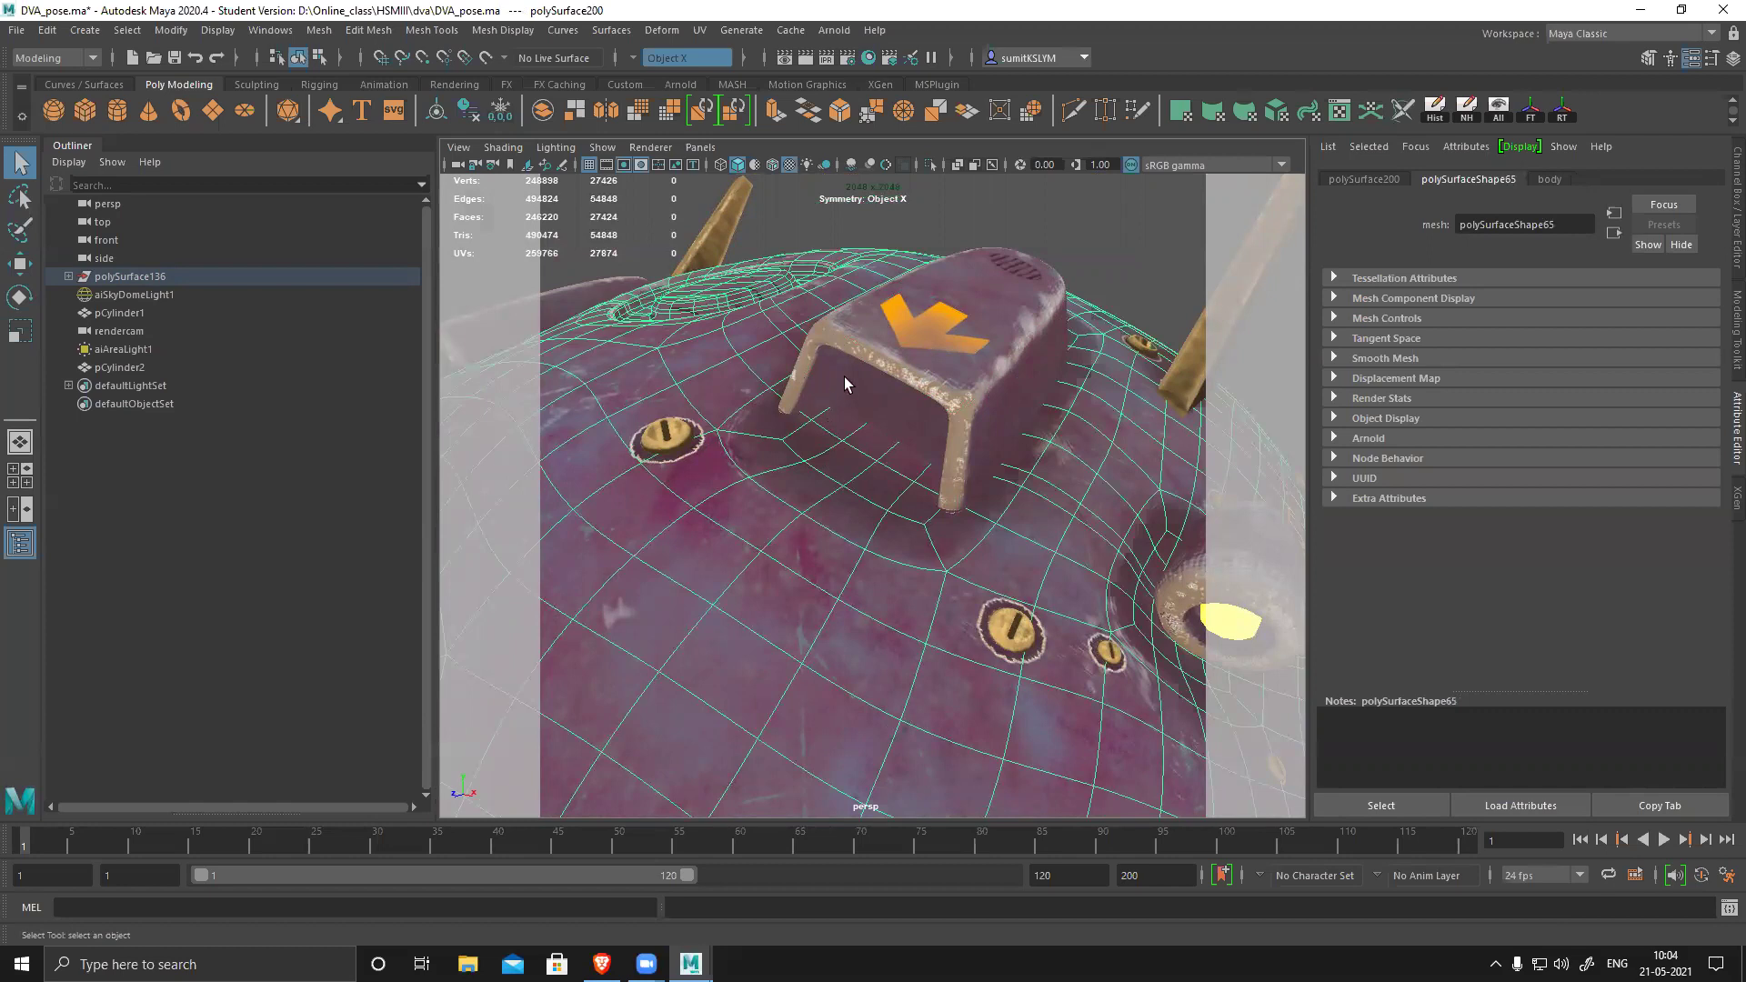
{"action": "left_click", "coordinate": [900, 376]}
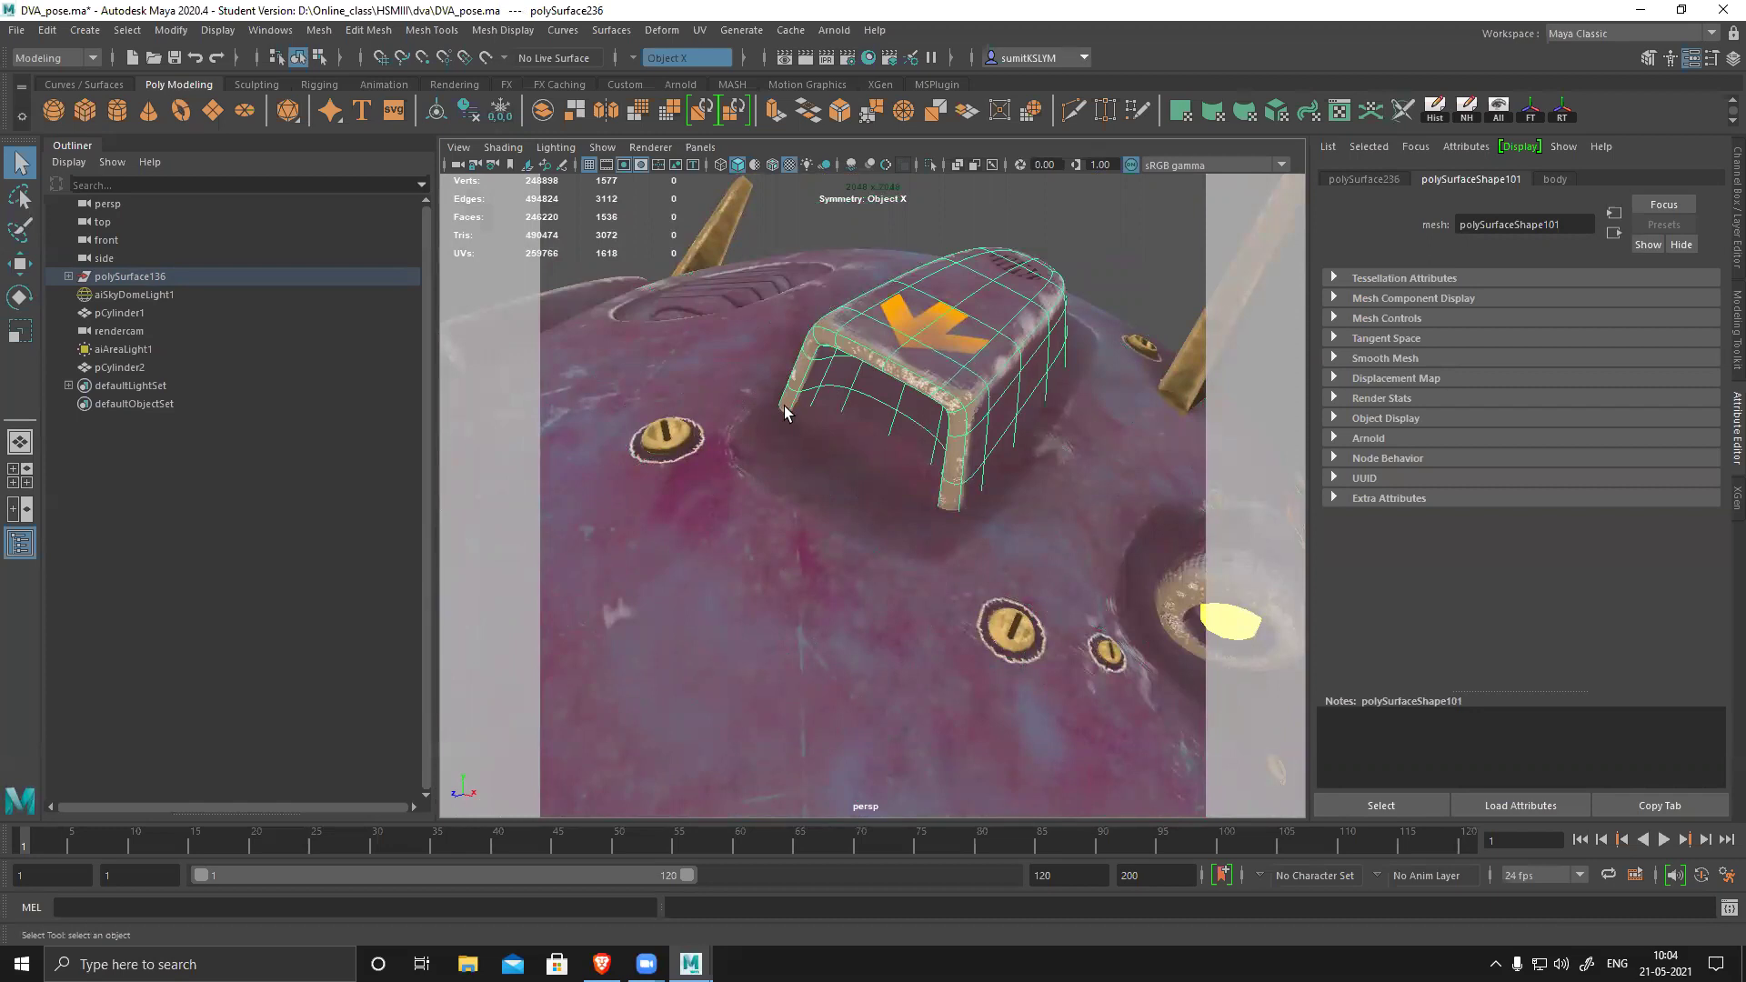
{"action": "left_click", "coordinate": [810, 516]}
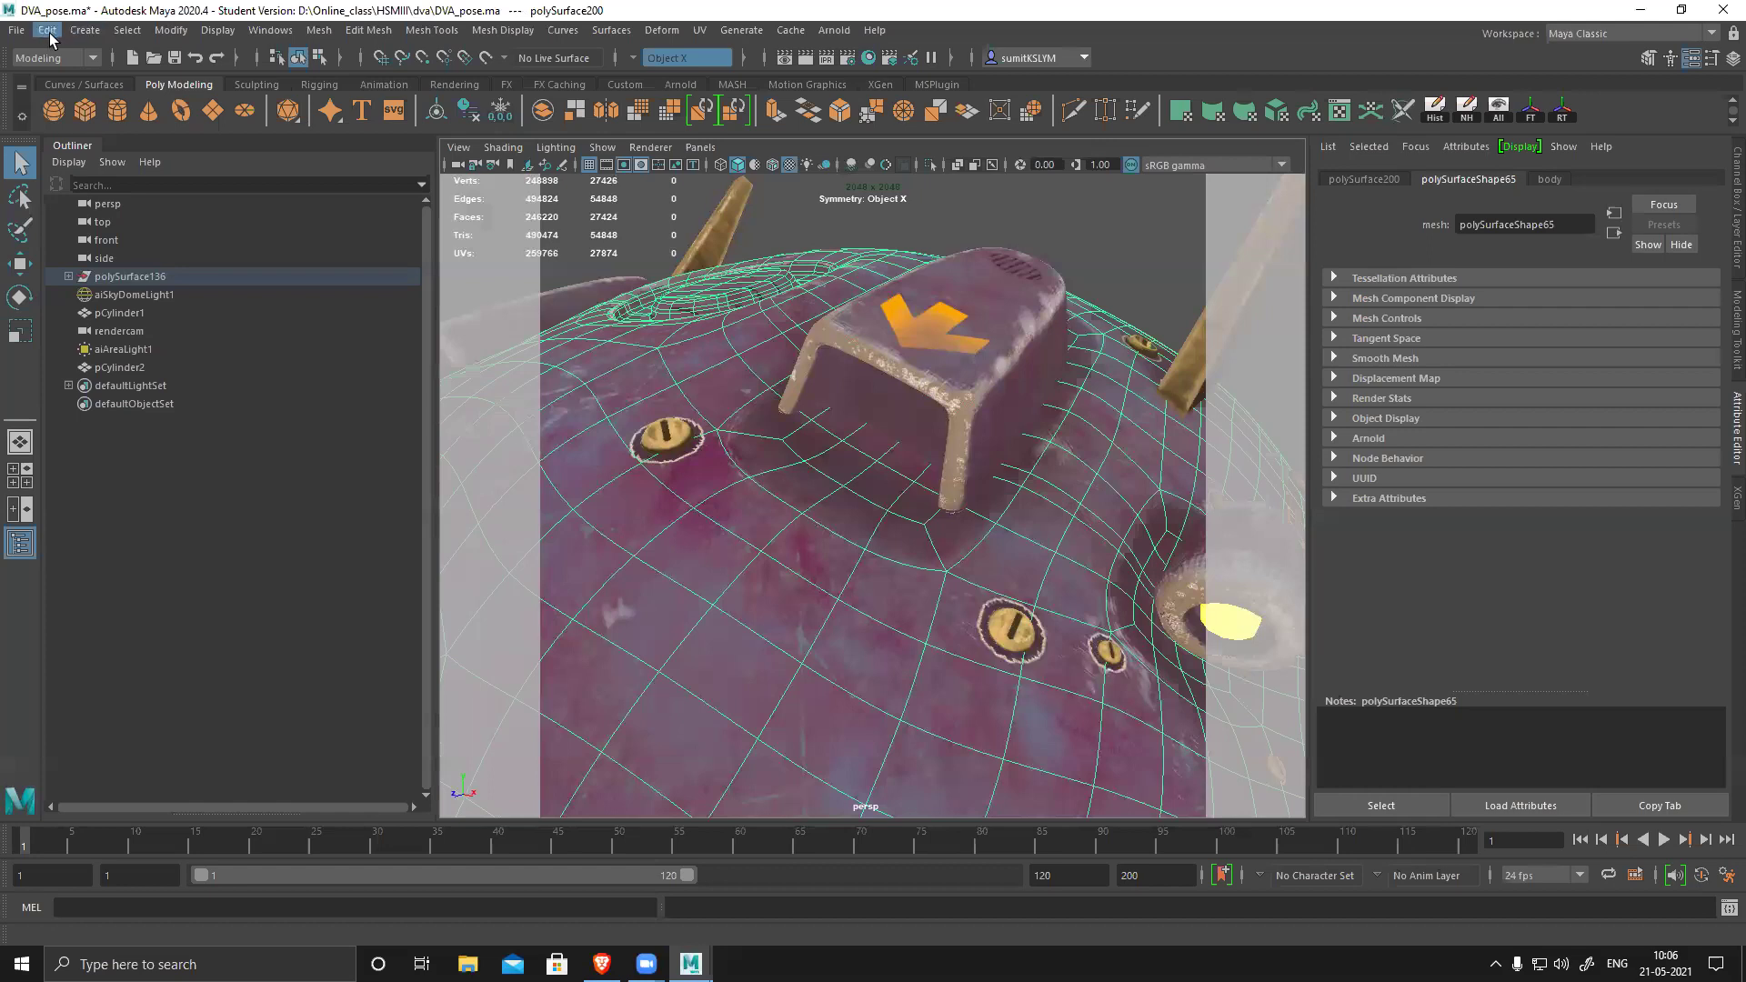
- Open the recent scene DVA_bake.ma and dismiss the scene-reading error notice
{"action": "left_click", "coordinate": [17, 33]}
{"action": "mouse_move", "coordinate": [149, 603]}
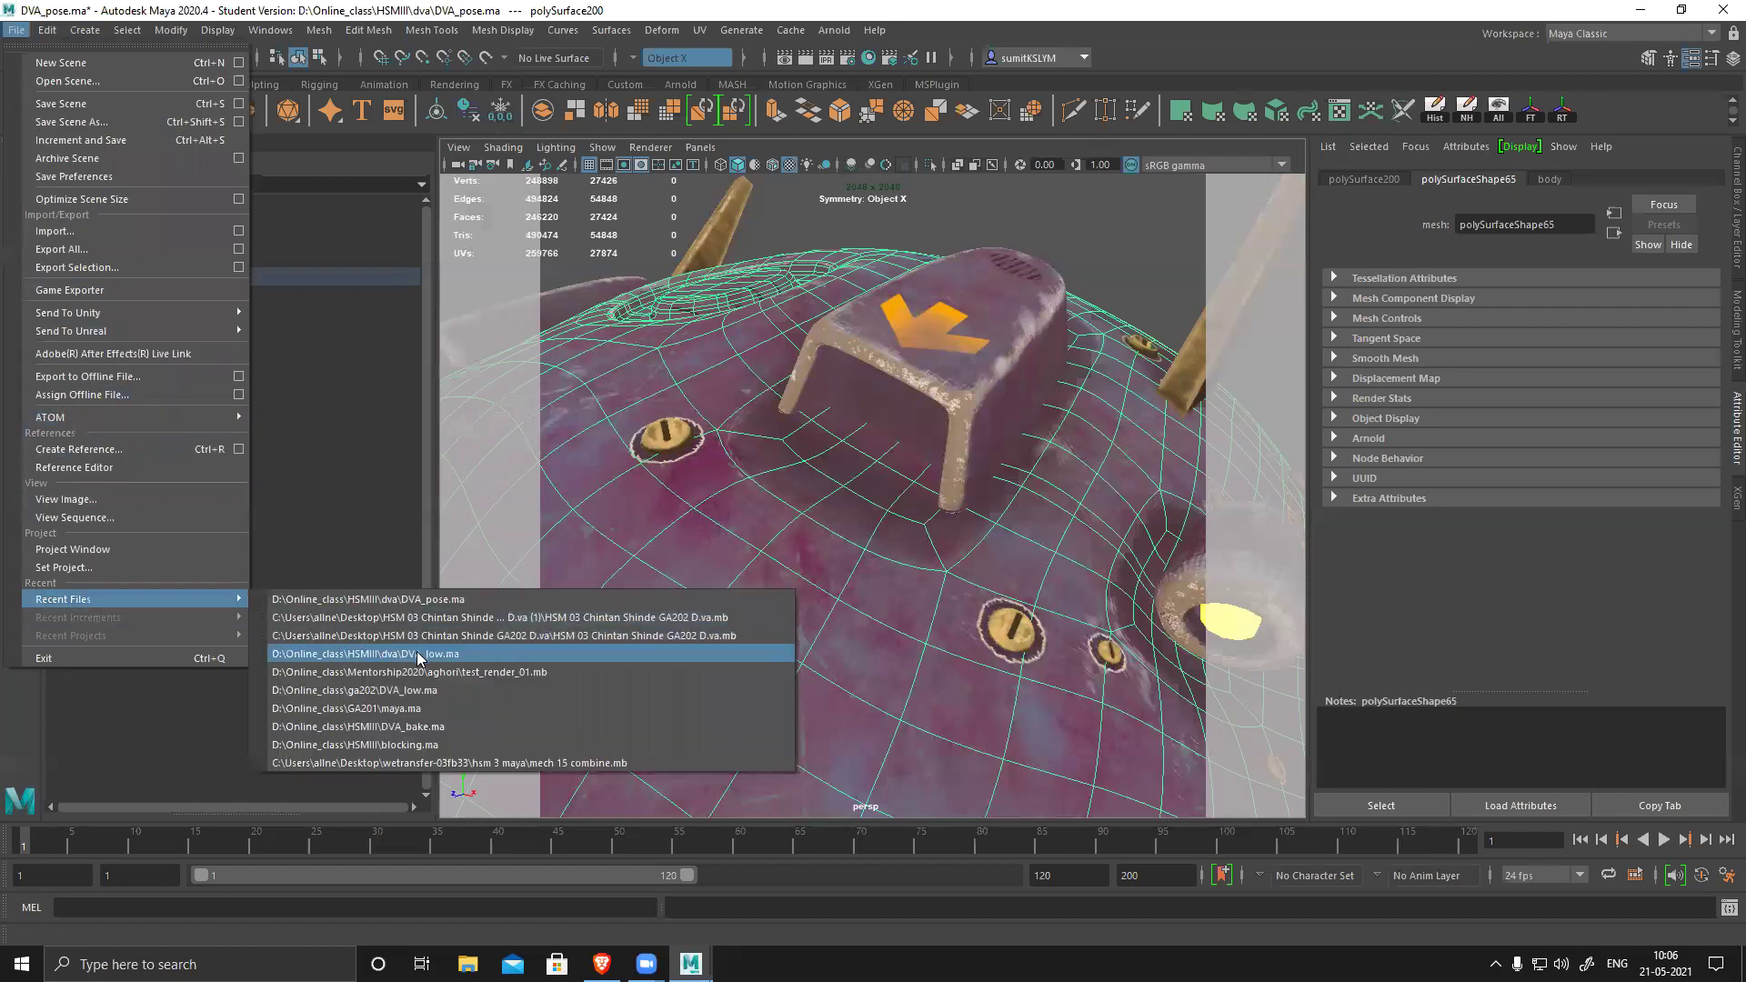
{"action": "left_click", "coordinate": [411, 728]}
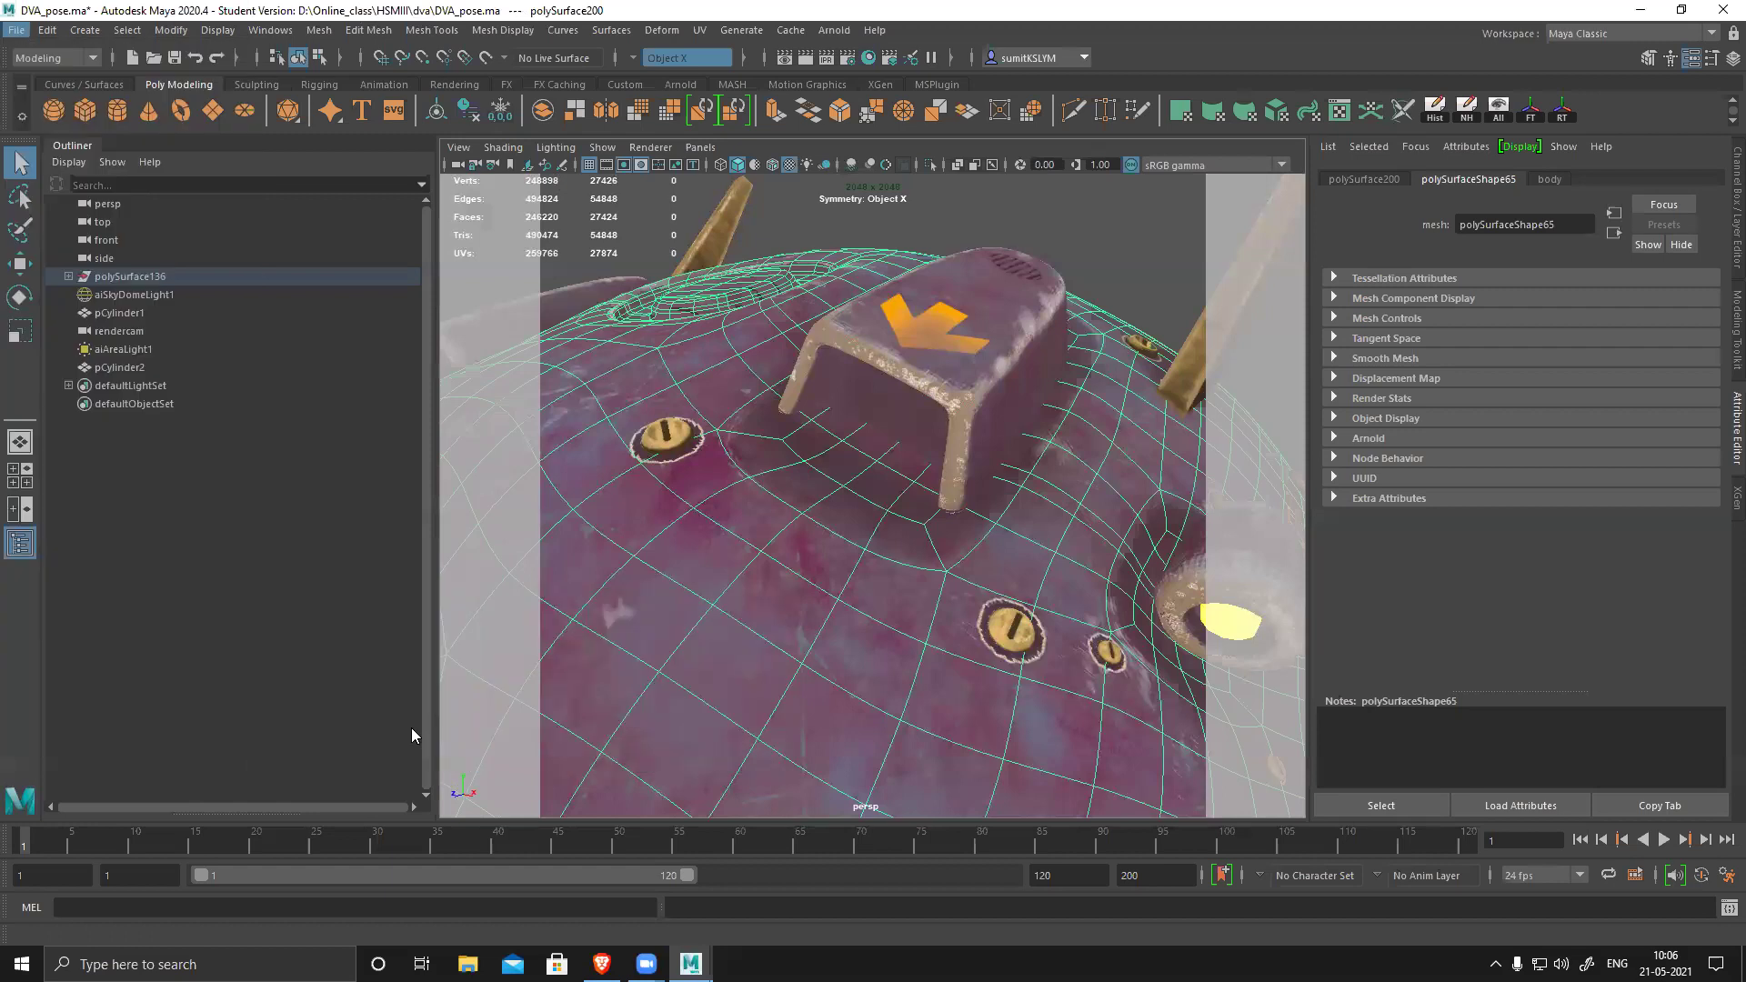
{"action": "left_click", "coordinate": [846, 487]}
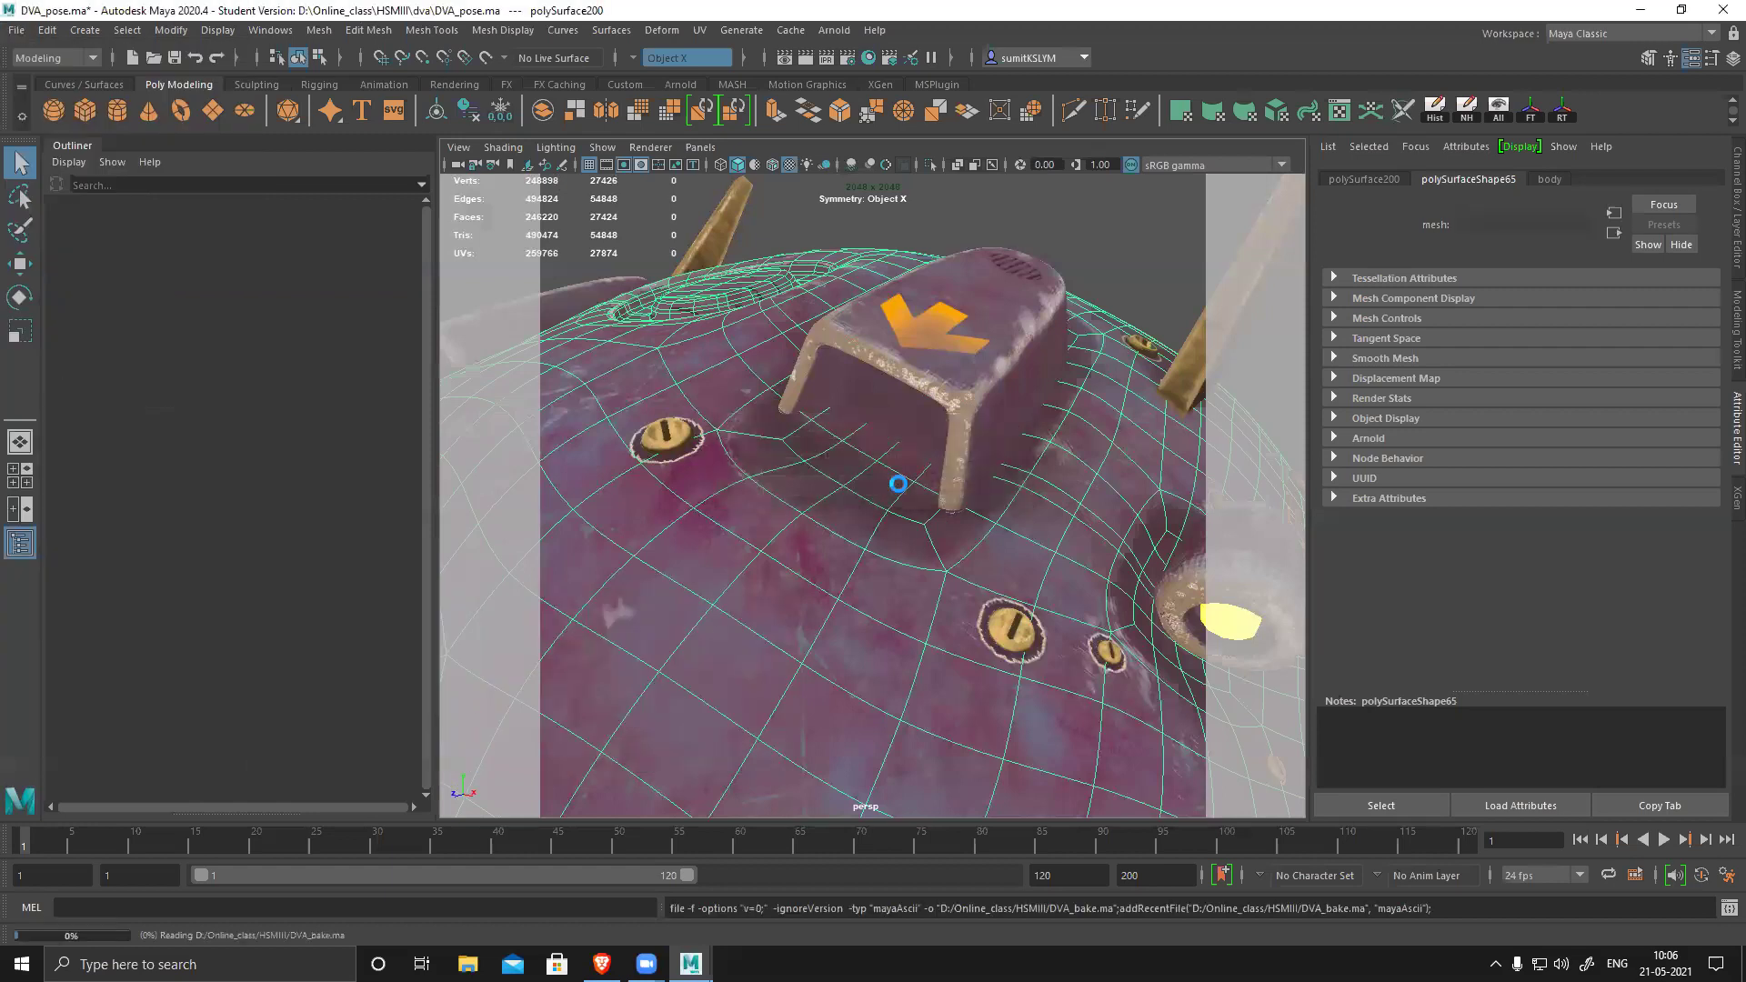
{"action": "left_click", "coordinate": [835, 498]}
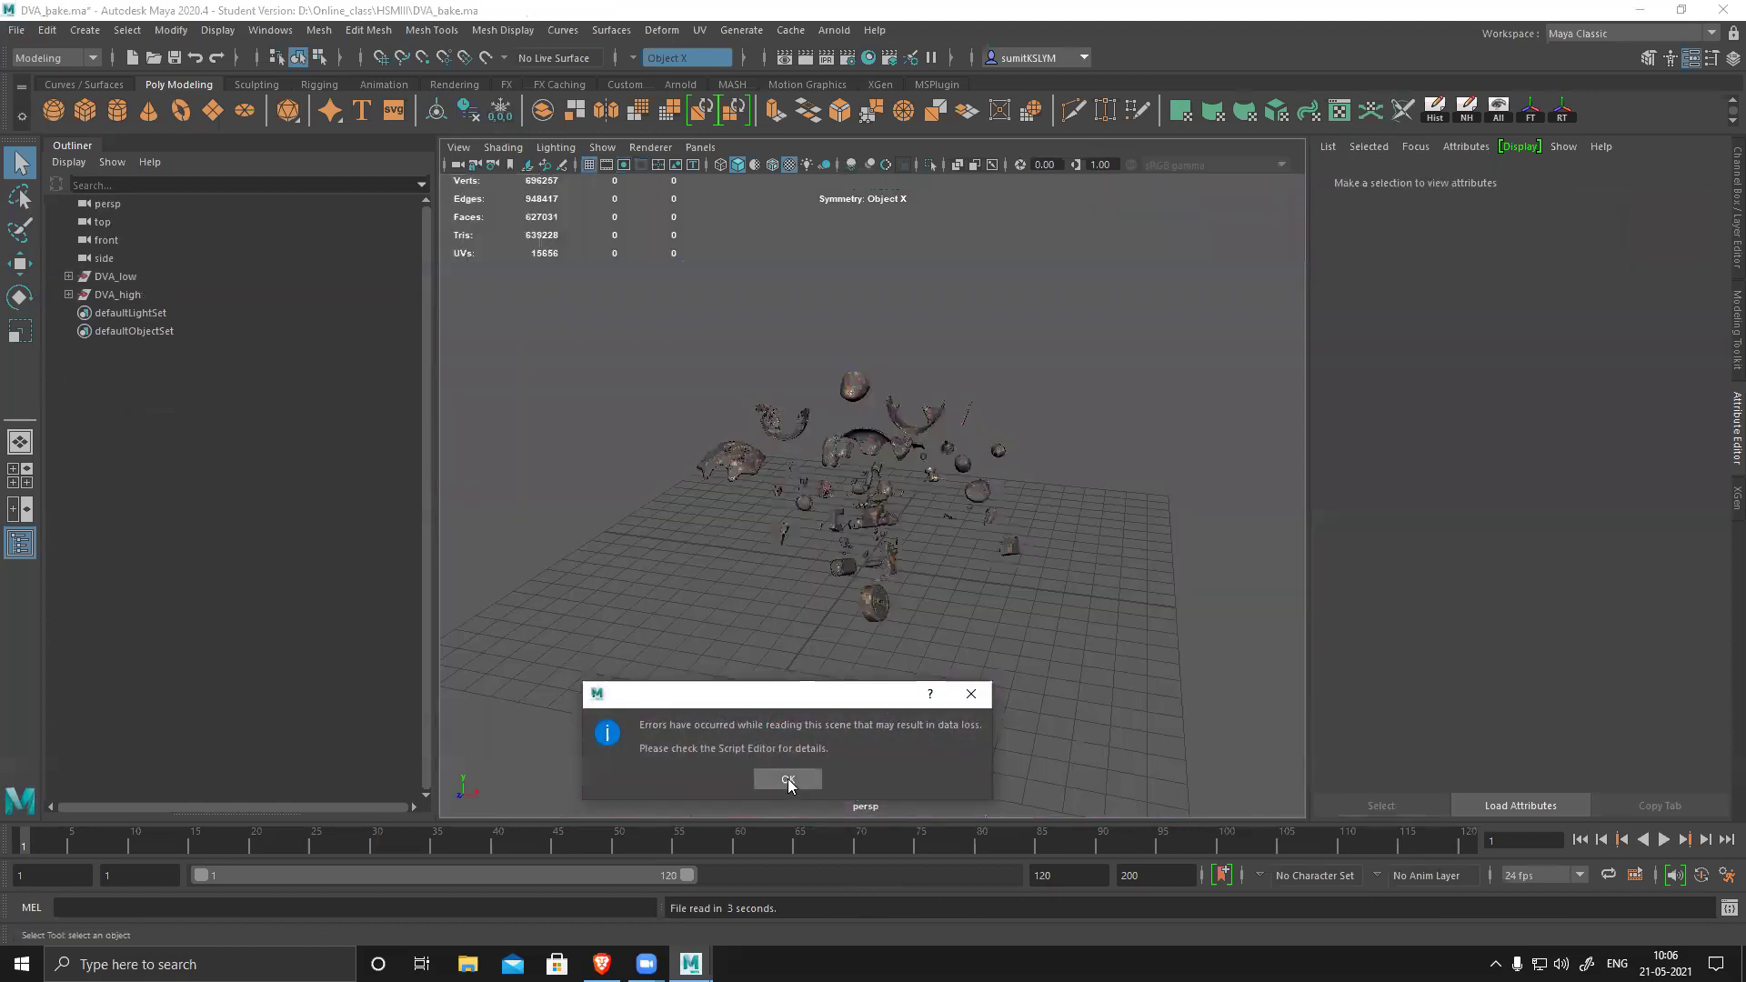
{"action": "left_click", "coordinate": [788, 779]}
- Look over the exploded parts, select the DVA_high group and hide everything else
{"action": "left_click_drag", "start_coordinate": [1005, 525], "coordinate": [1005, 617], "text": "alt"}
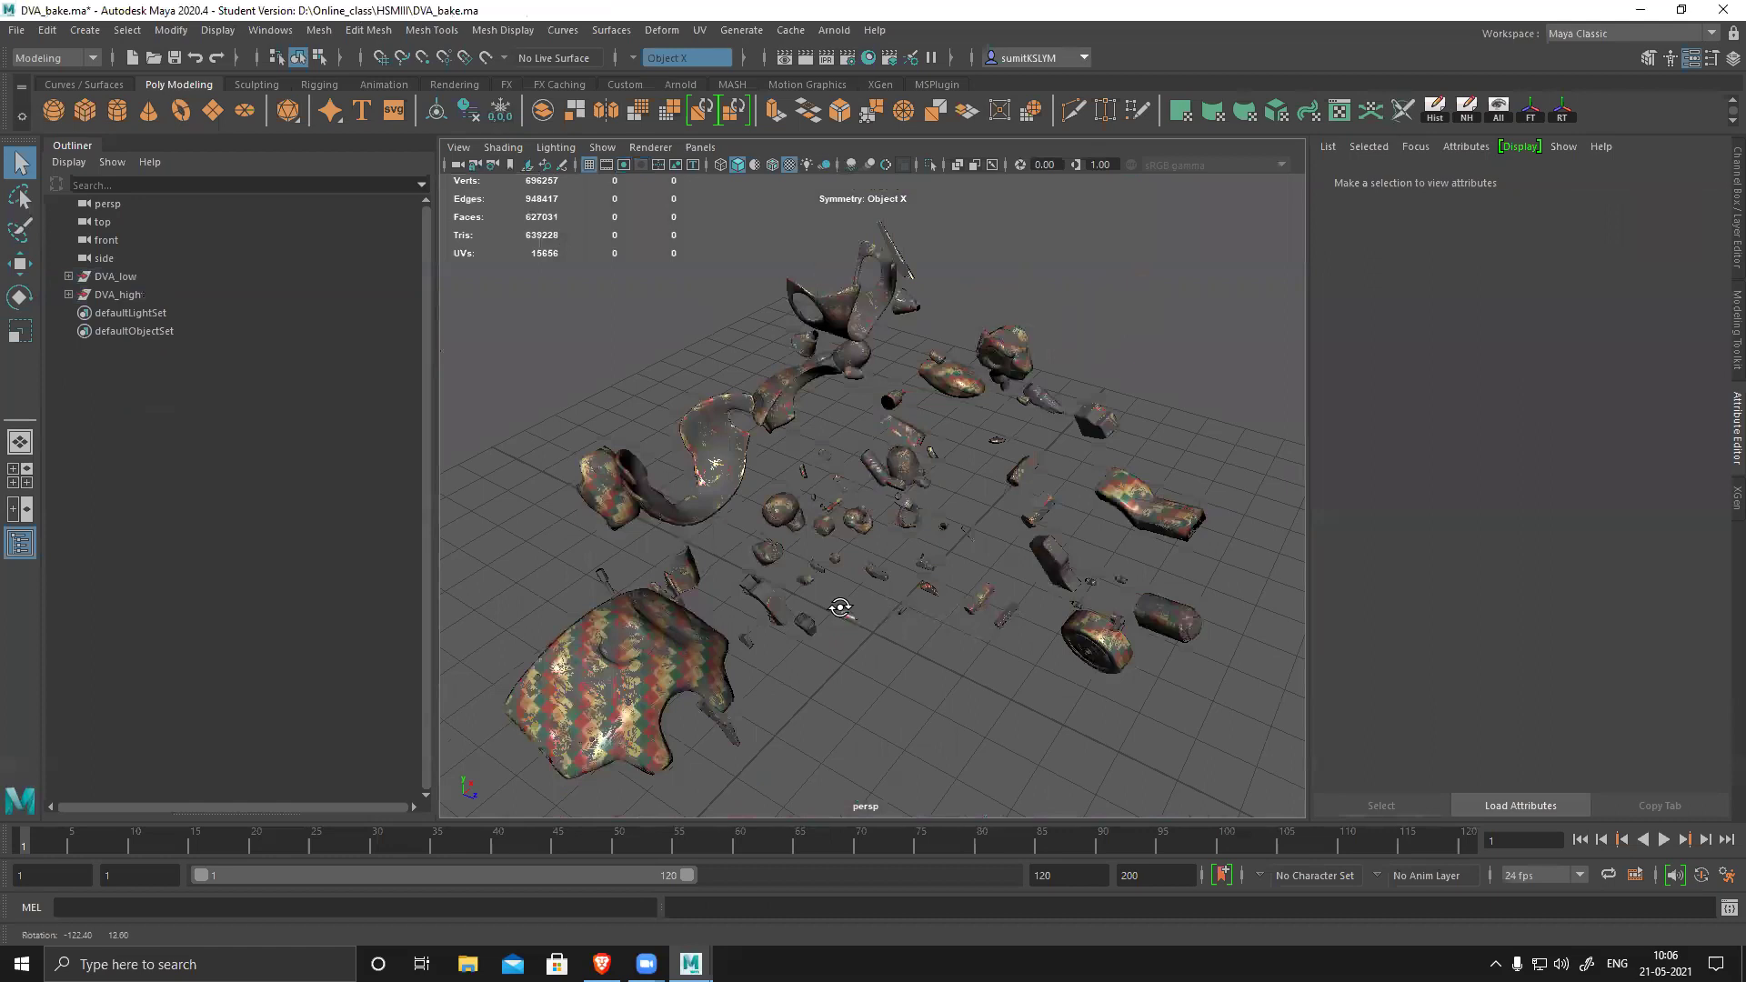
{"action": "left_click_drag", "start_coordinate": [841, 609], "coordinate": [819, 607], "text": "alt"}
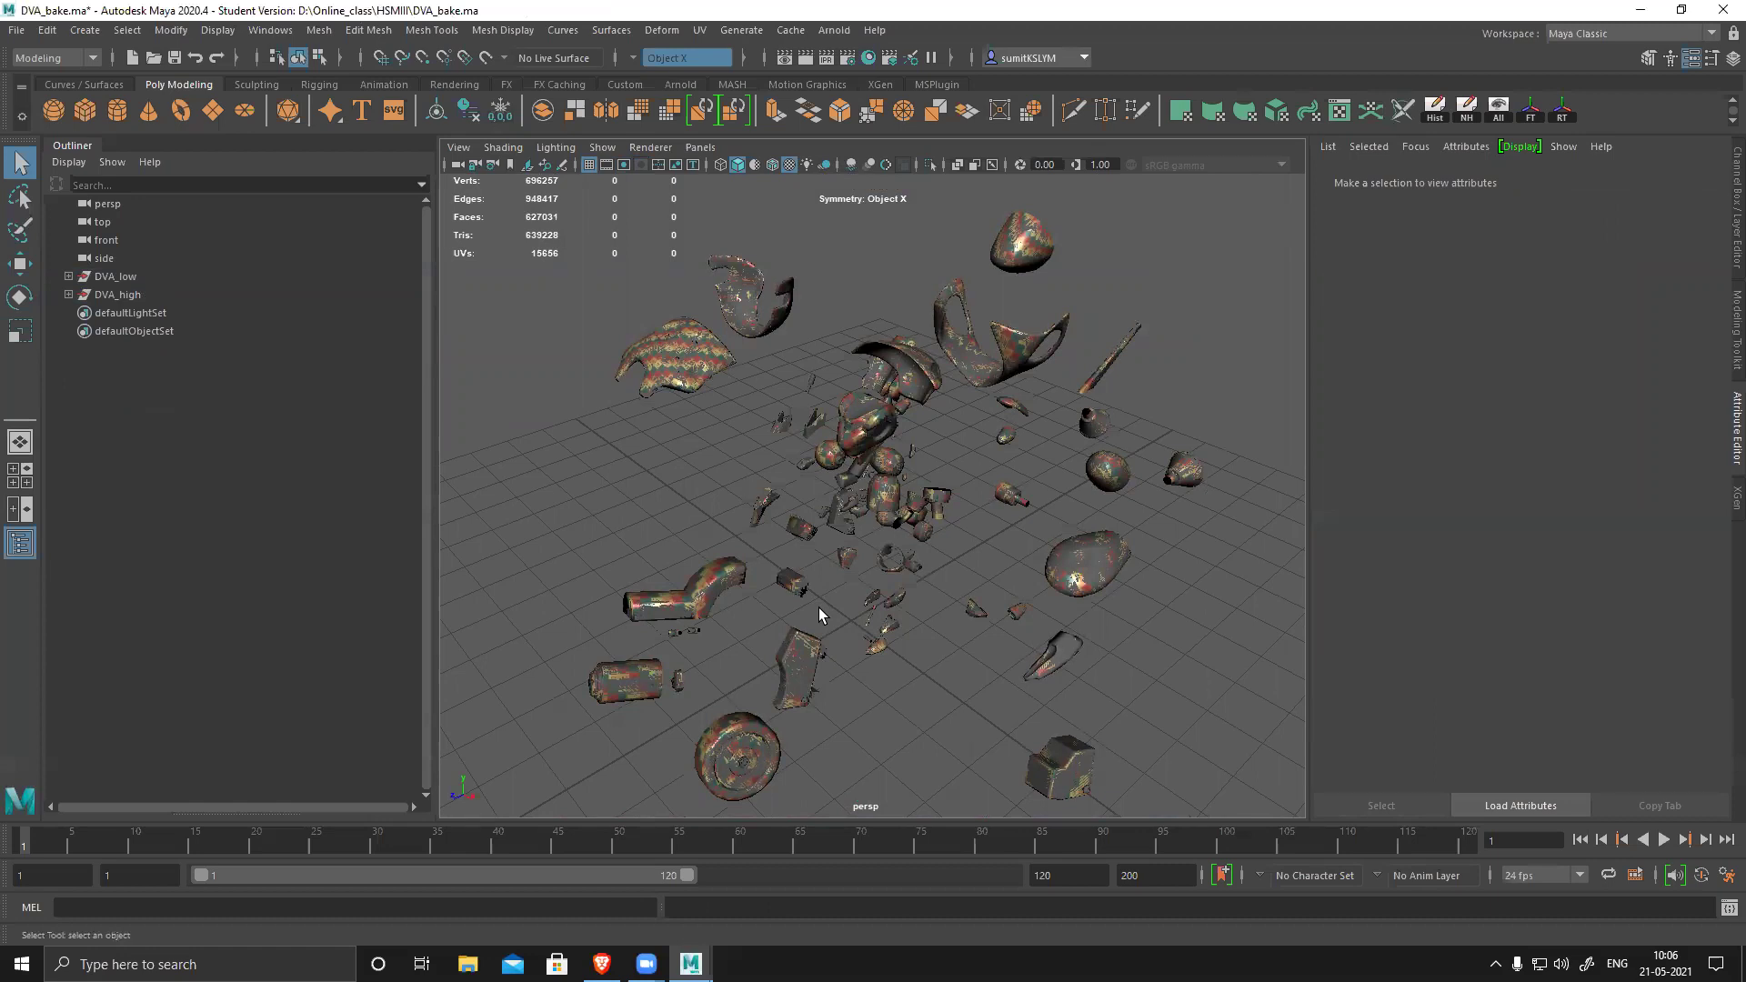
{"action": "left_click_drag", "start_coordinate": [871, 394], "coordinate": [564, 348], "text": "alt"}
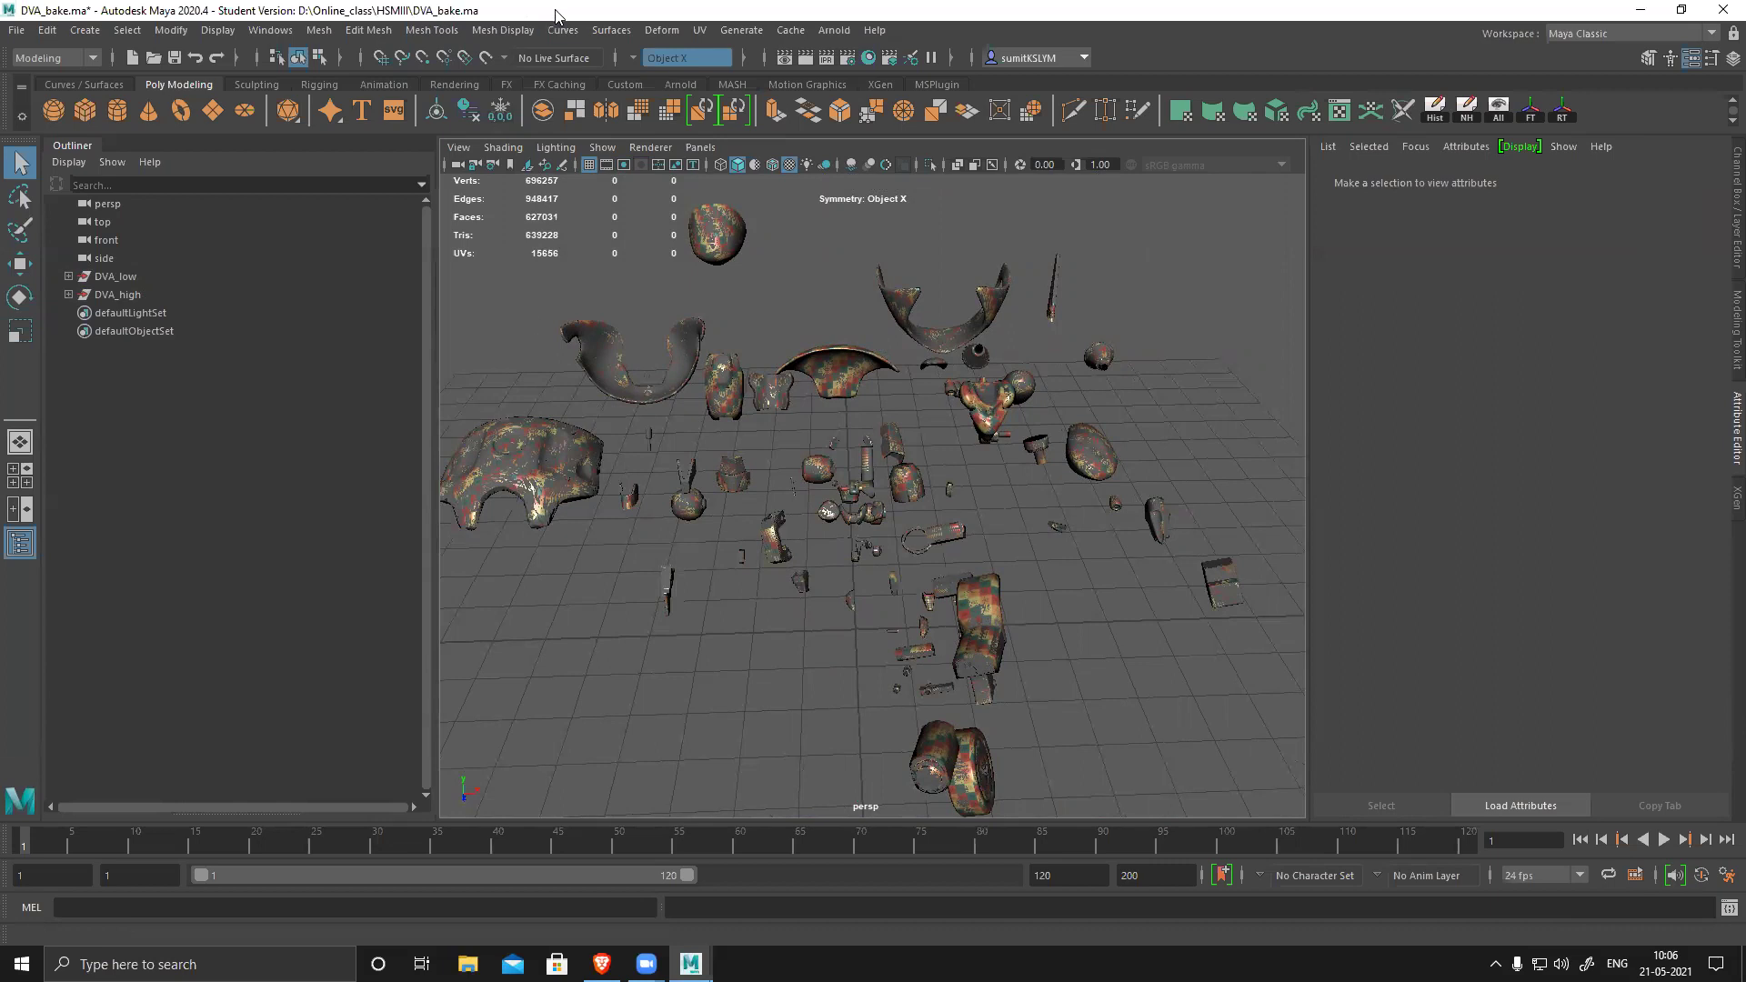
{"action": "left_click", "coordinate": [684, 351]}
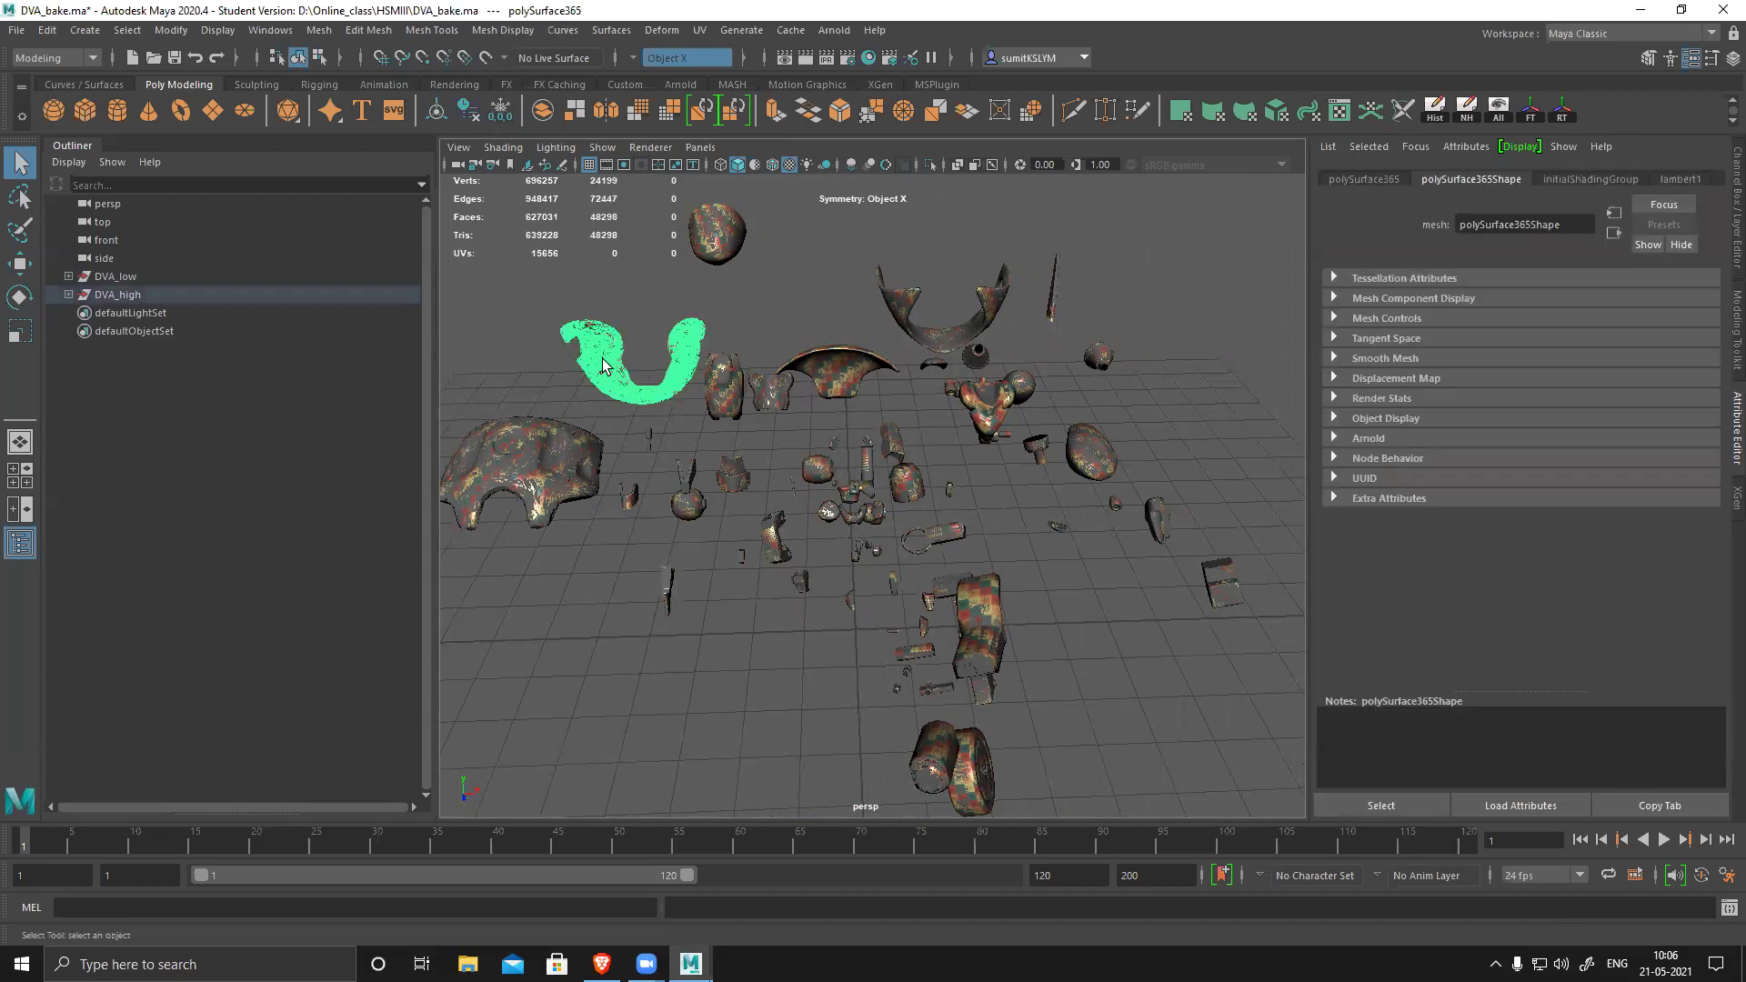
{"action": "left_click", "coordinate": [137, 277]}
{"action": "left_click", "coordinate": [119, 295]}
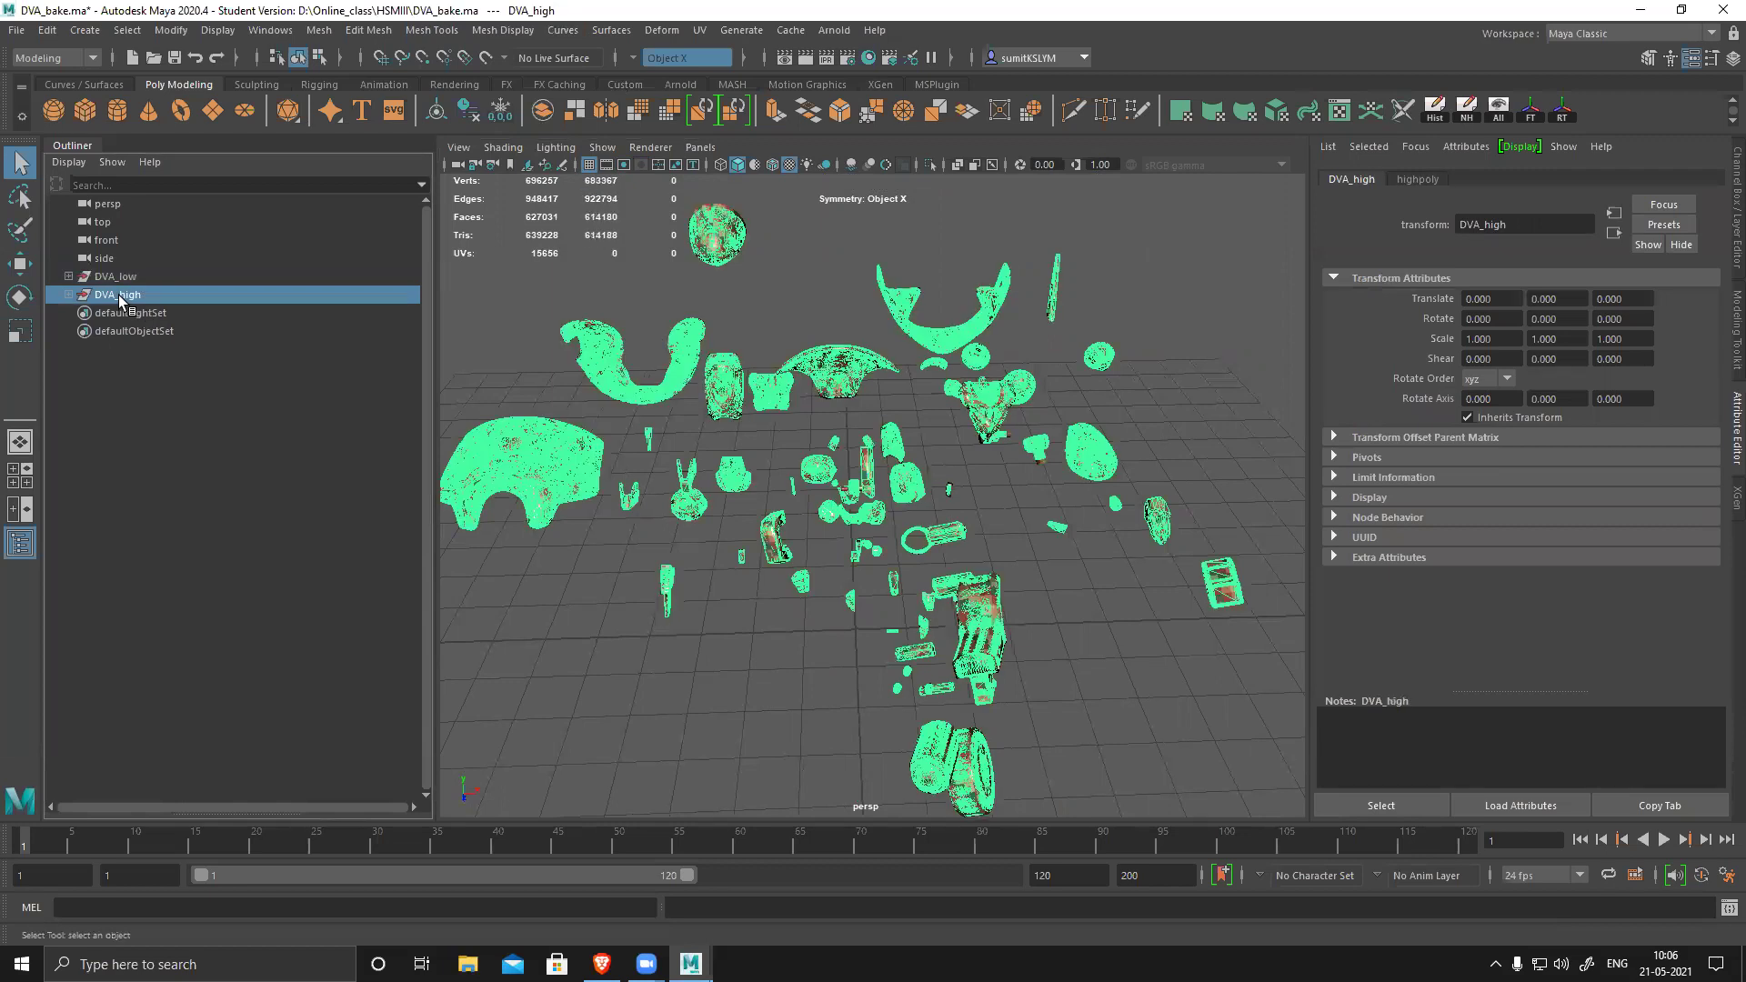
{"action": "left_click_drag", "start_coordinate": [792, 352], "coordinate": [737, 362], "text": "alt"}
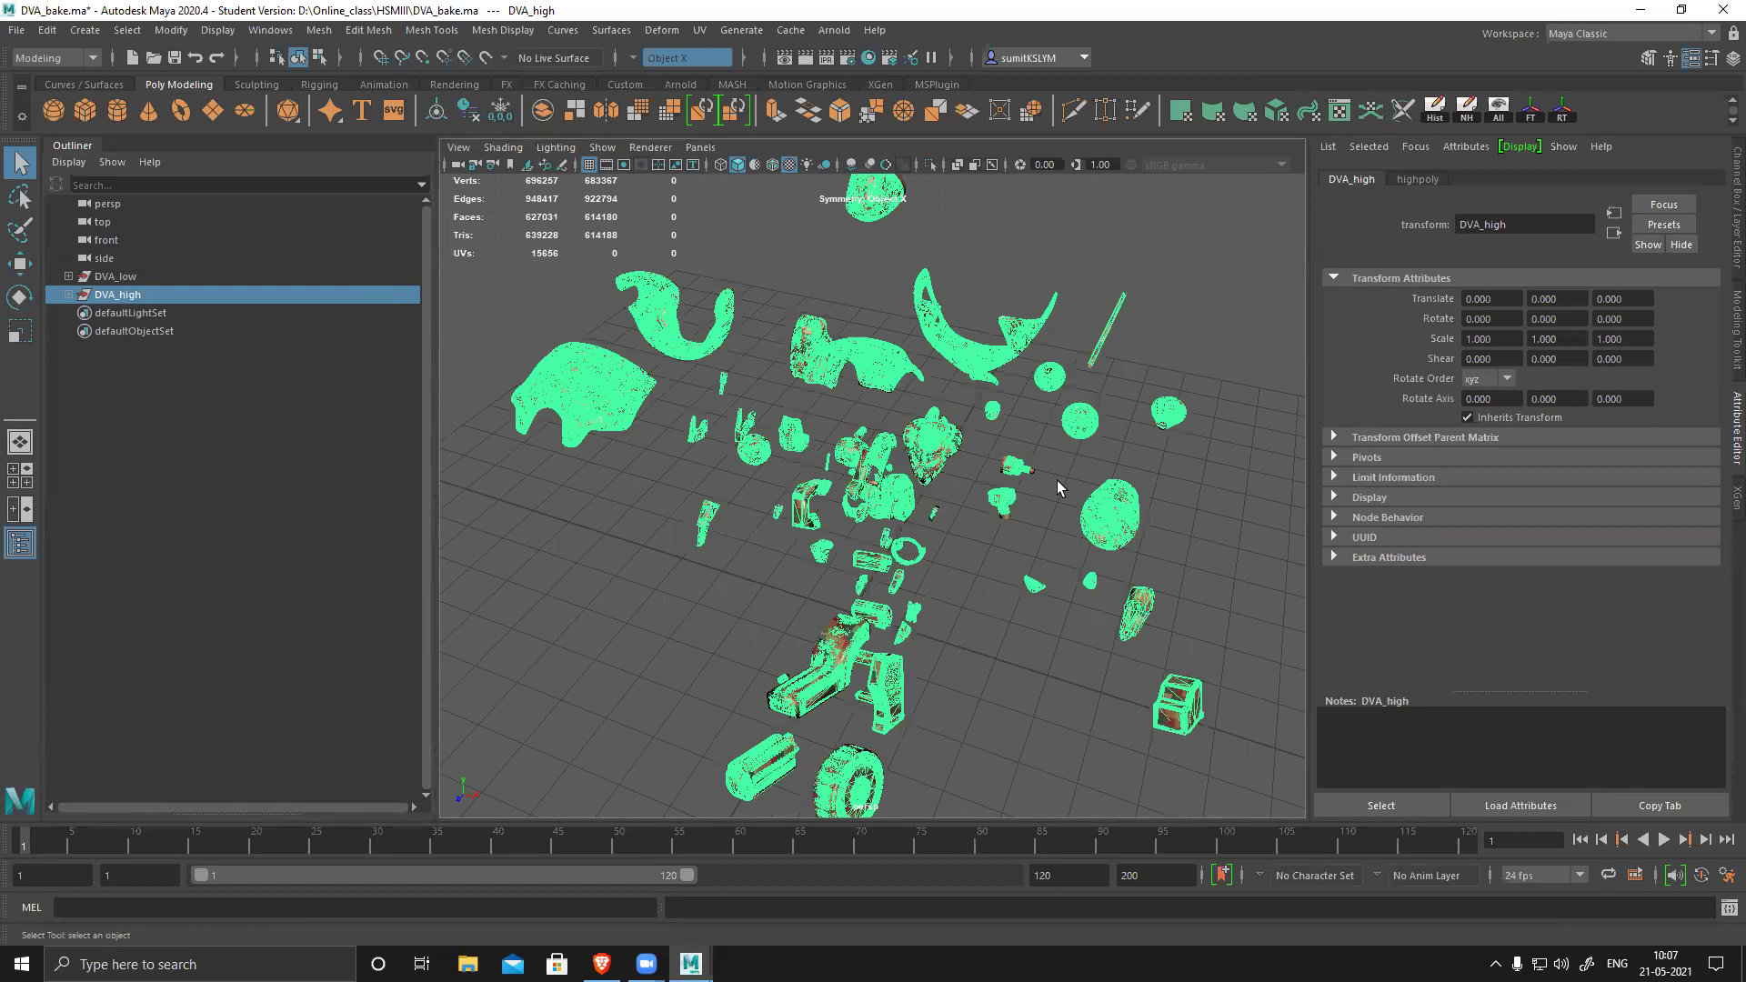
{"action": "left_click_drag", "start_coordinate": [771, 273], "coordinate": [958, 462], "text": "alt"}
{"action": "key", "text": "alt+h"}
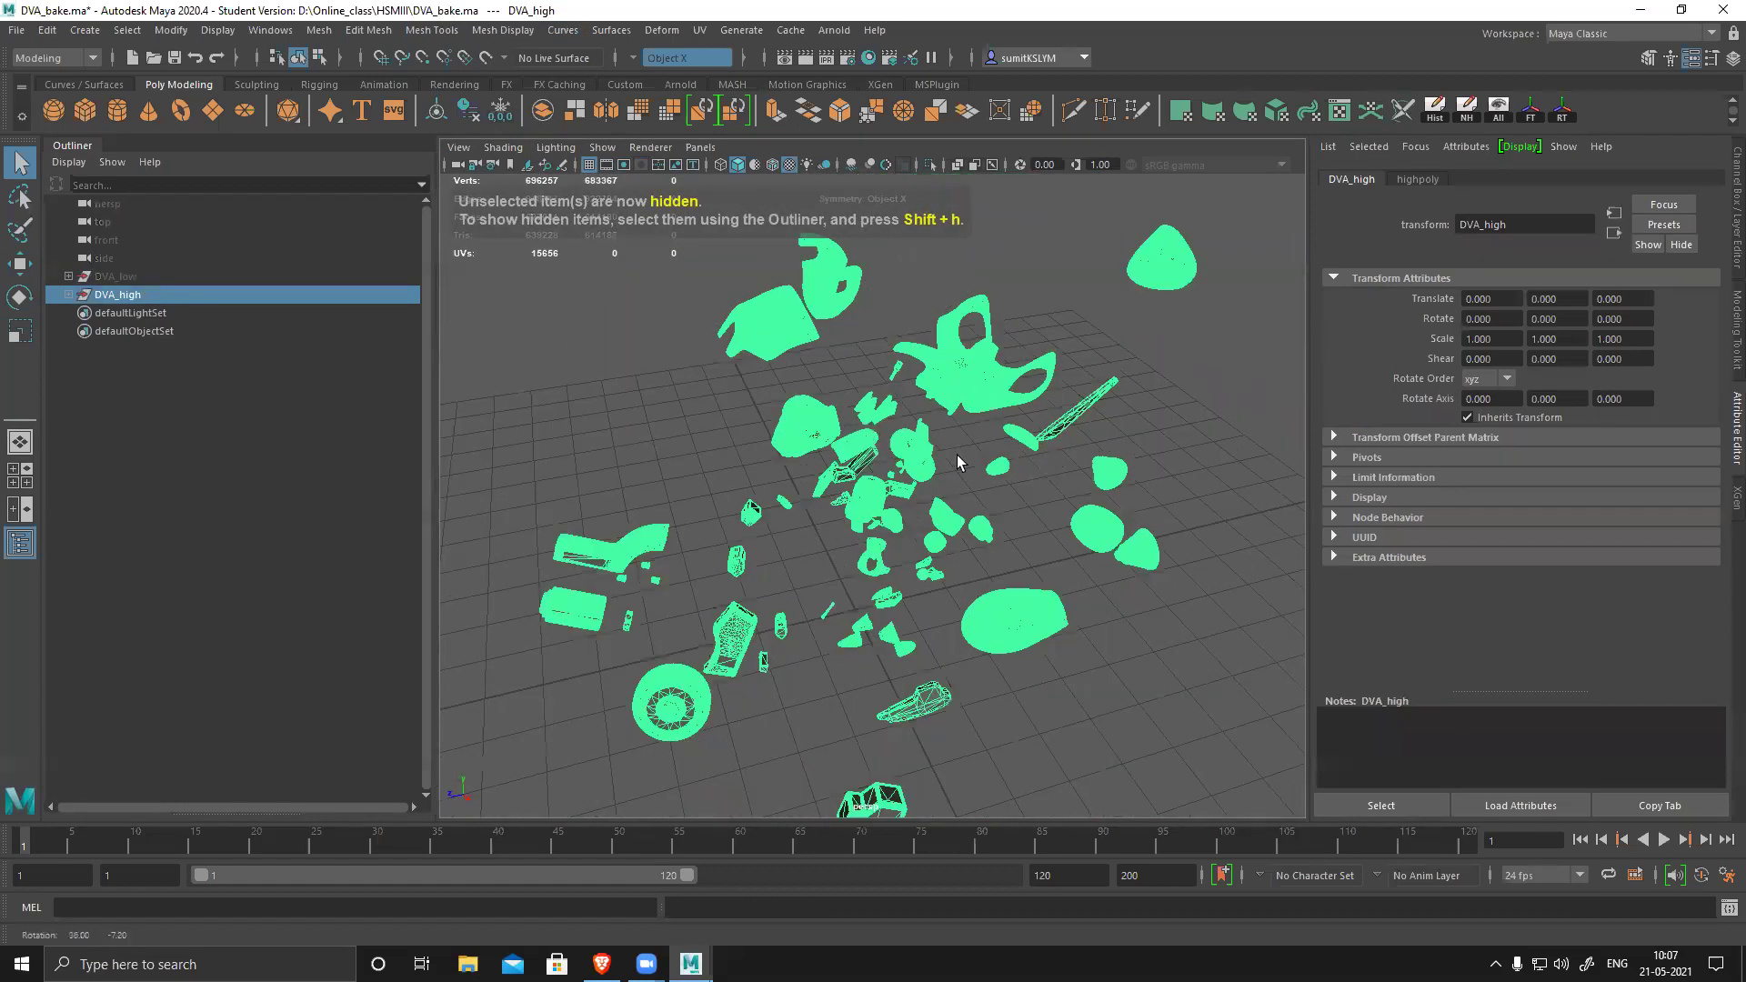
- Examine the high-poly armor plate with the panel seams and bolts up close, including its wireframe
{"action": "left_click", "coordinate": [986, 490]}
{"action": "right_click_drag", "start_coordinate": [986, 491], "coordinate": [928, 531], "text": "alt"}
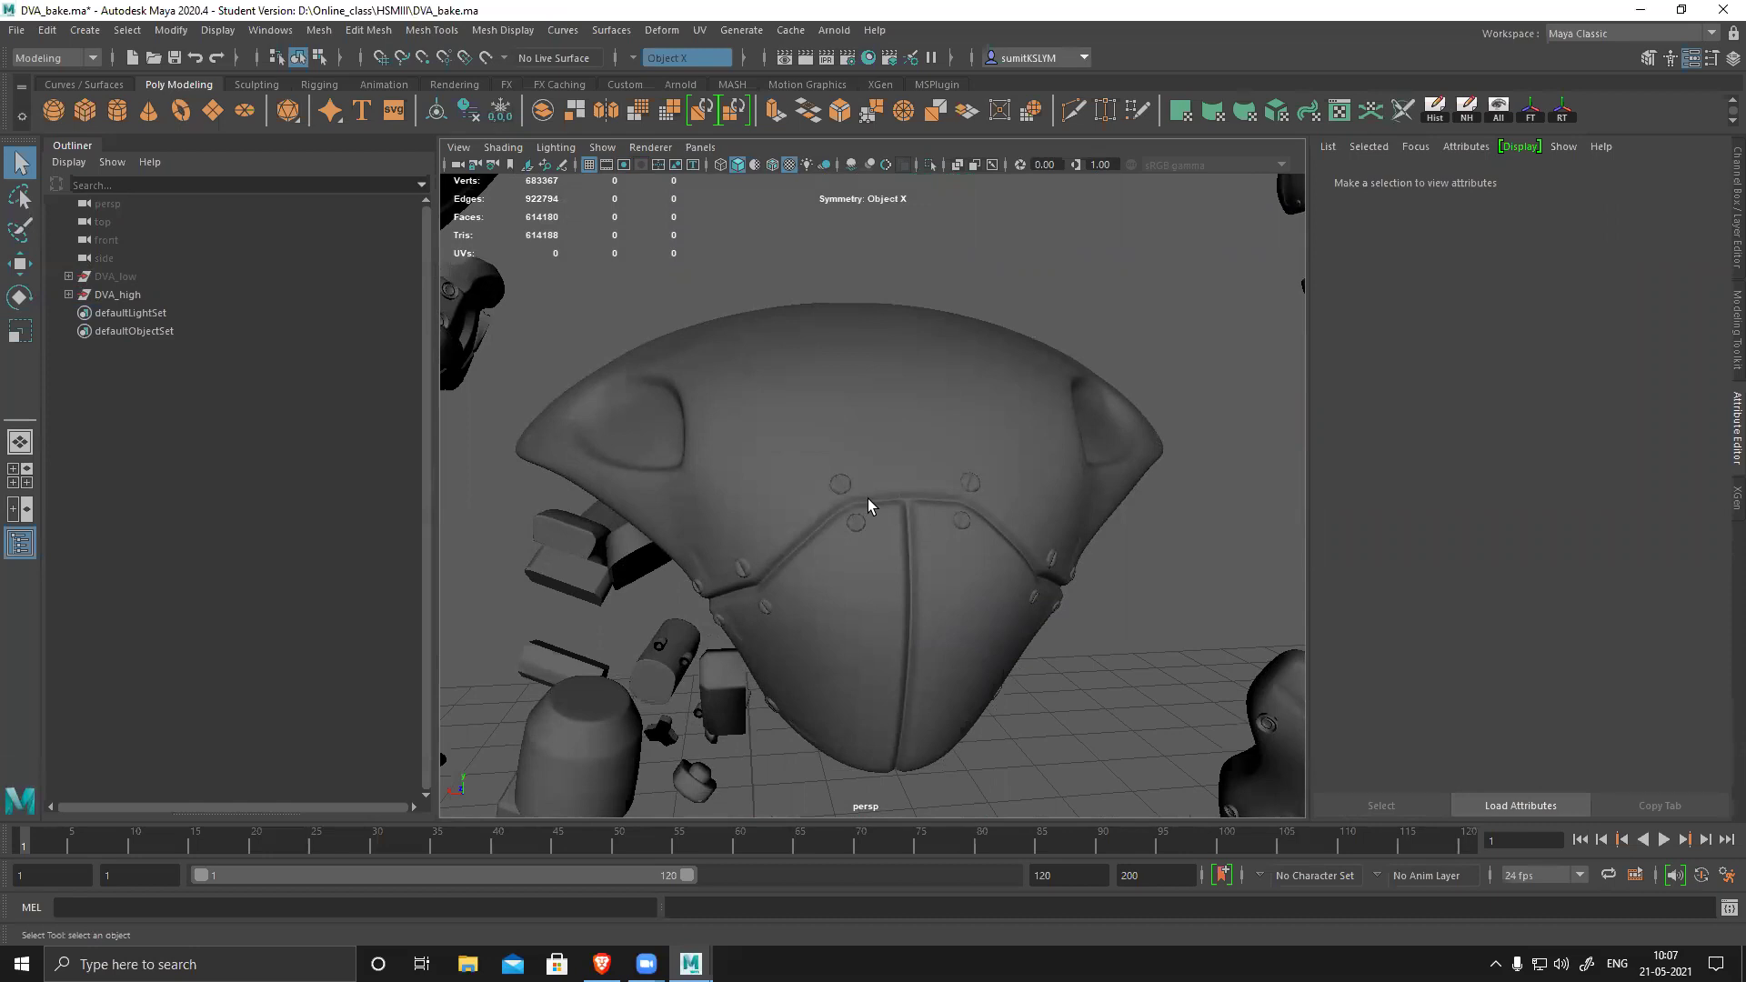
{"action": "left_click", "coordinate": [890, 483]}
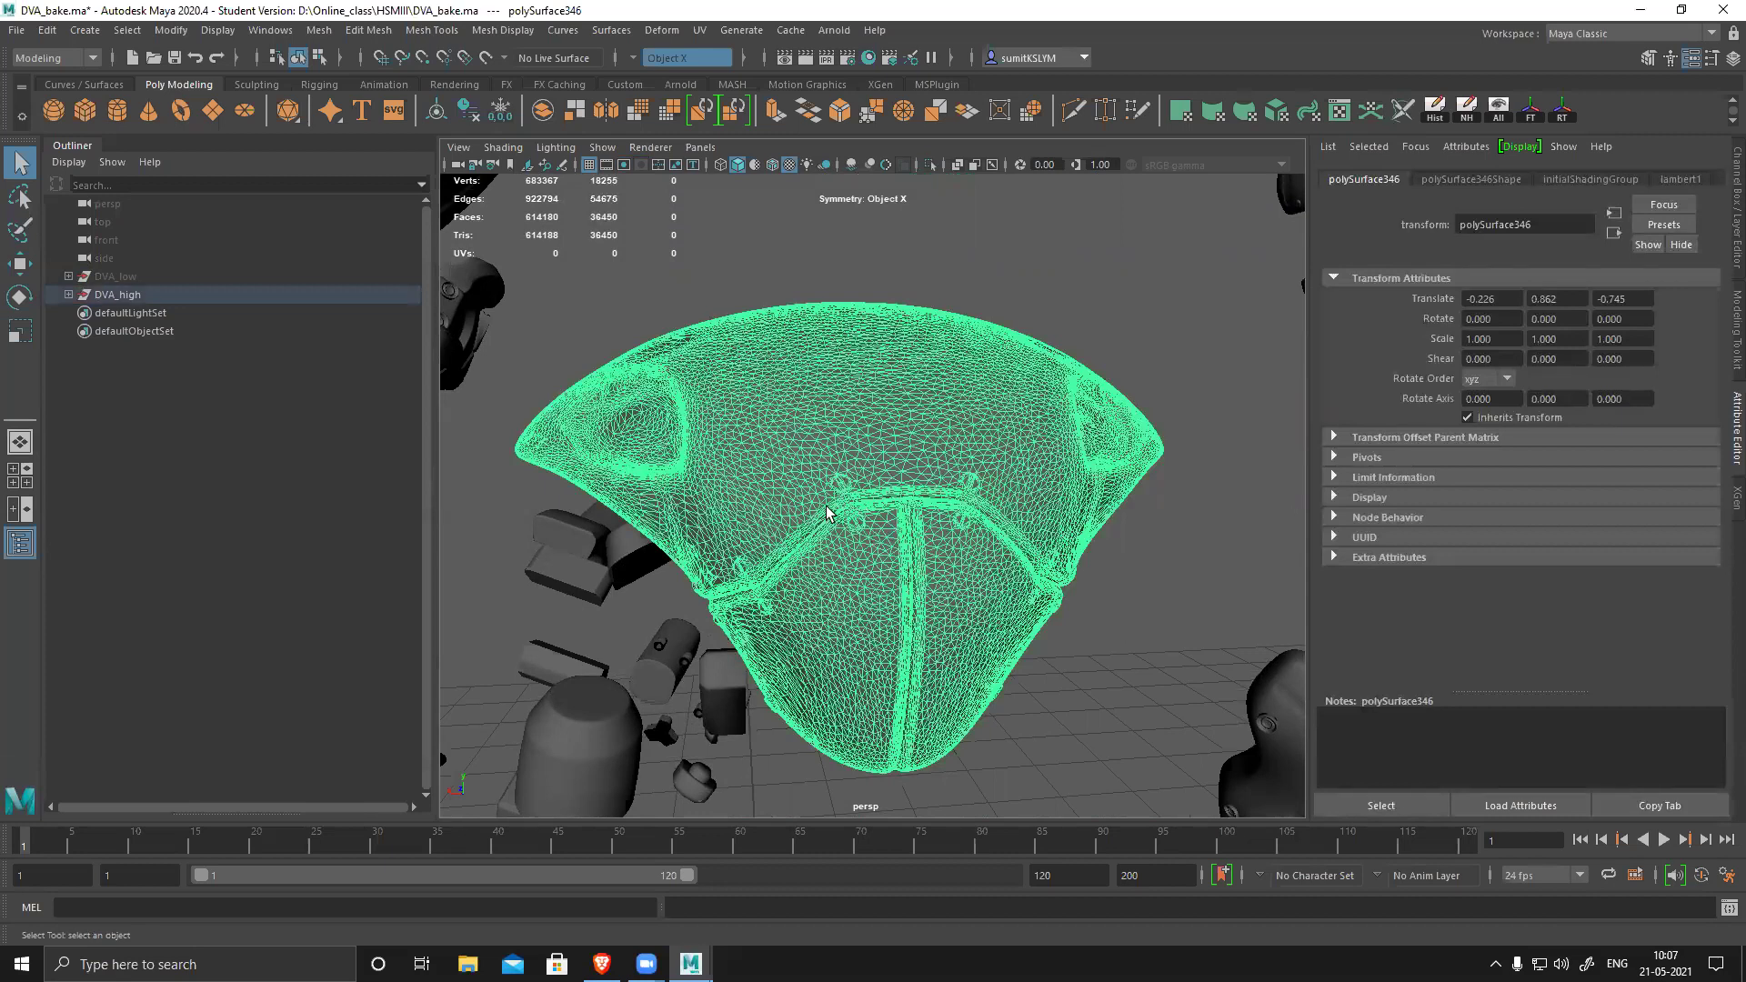
{"action": "left_click", "coordinate": [1162, 204]}
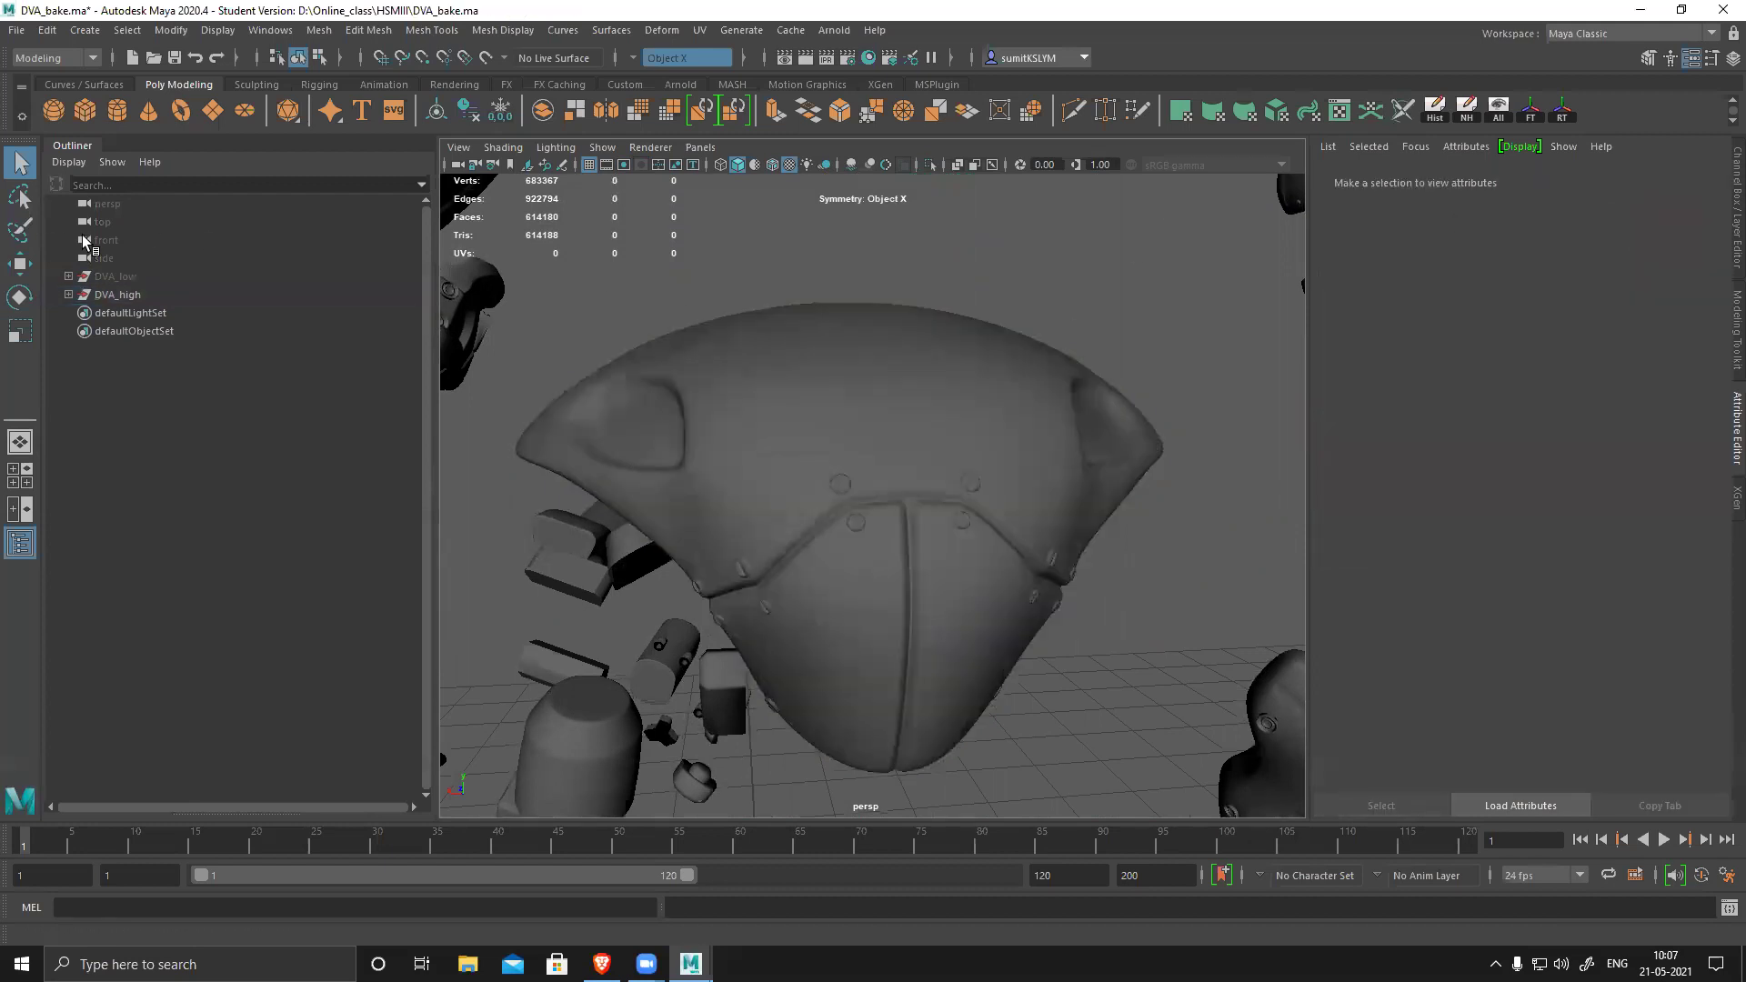
- Show the hidden DVA_low group again alongside DVA_high
{"action": "left_click", "coordinate": [115, 276]}
{"action": "left_click_drag", "start_coordinate": [852, 510], "coordinate": [743, 431], "text": "alt"}
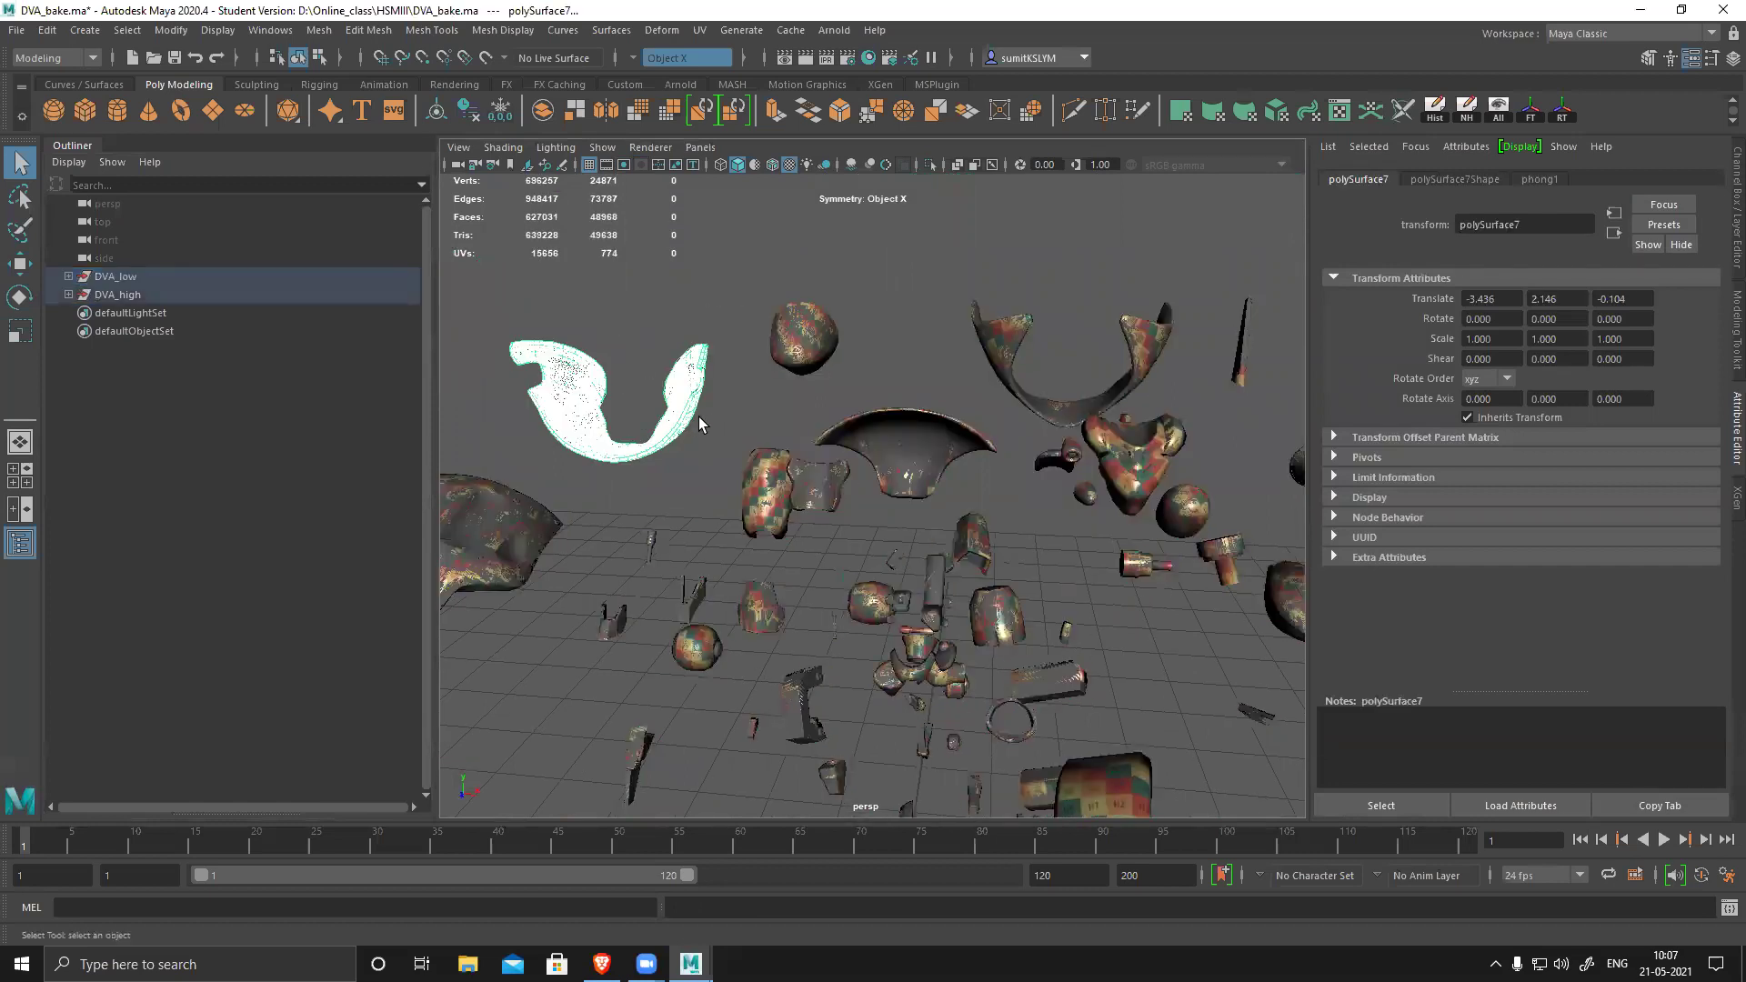
- Try moving the overlapping low- and high-poly U-shaped collar pieces together, and undo the move
{"action": "key", "text": "e"}
{"action": "key", "text": "w"}
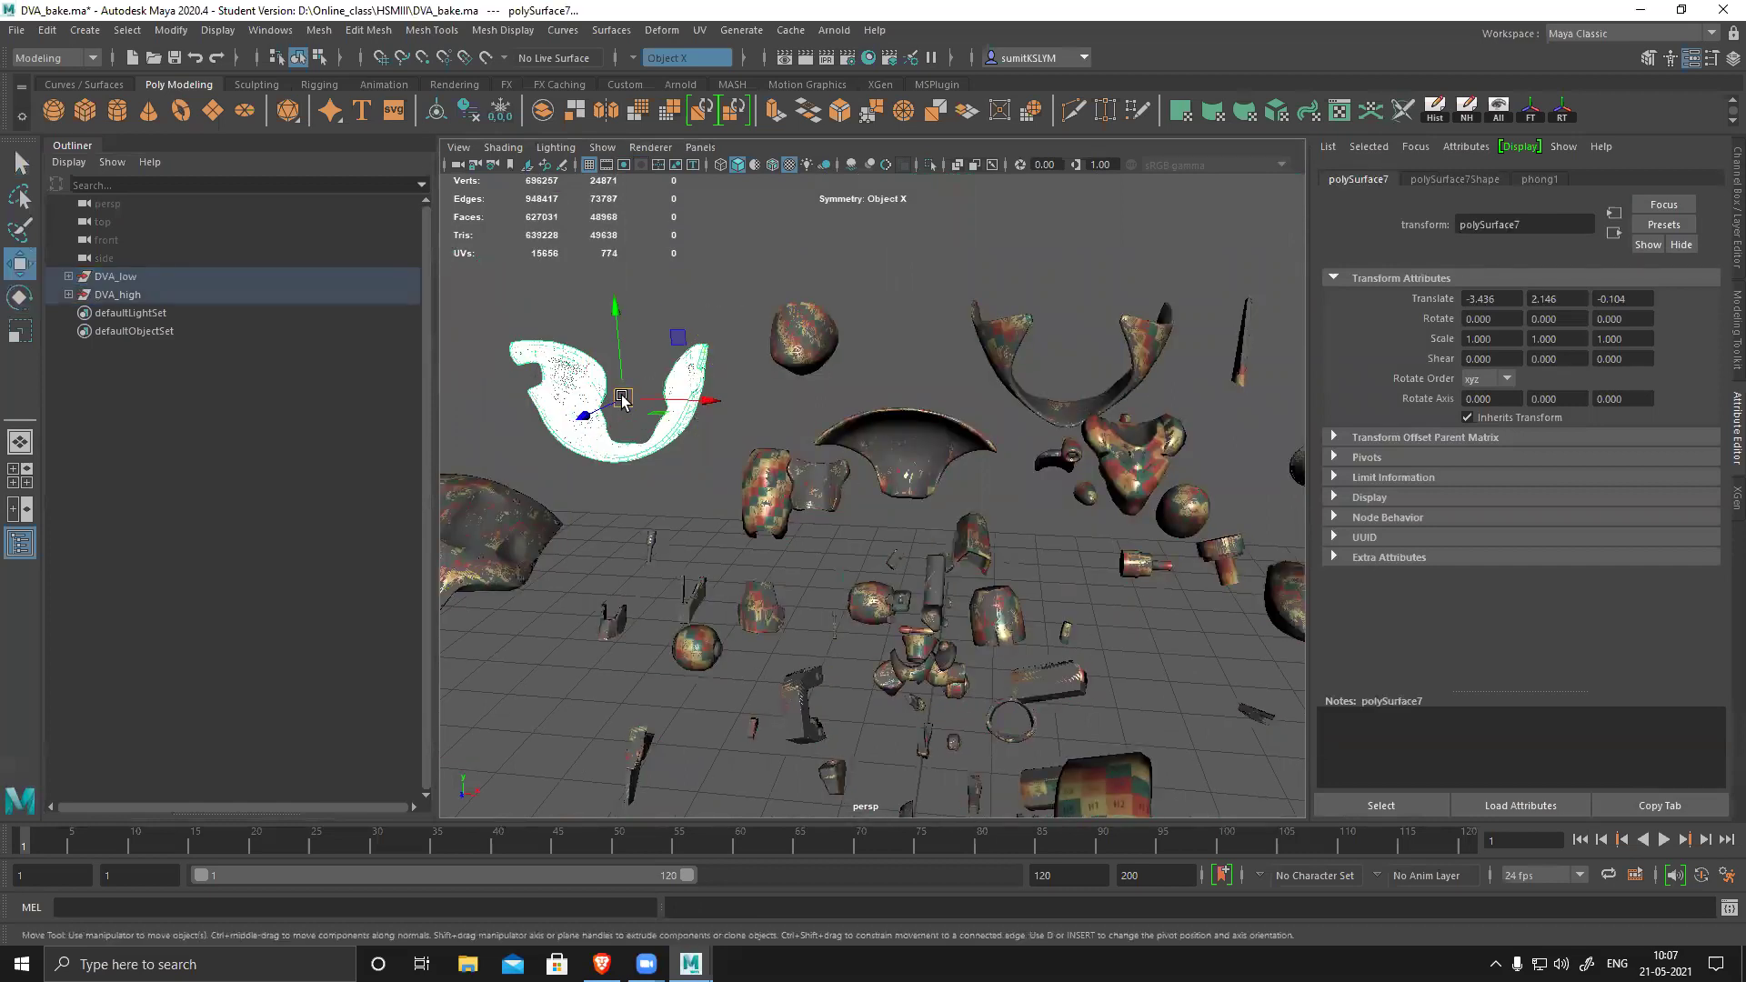
{"action": "left_click_drag", "start_coordinate": [623, 400], "coordinate": [636, 385]}
{"action": "key", "text": "ctrl+z"}
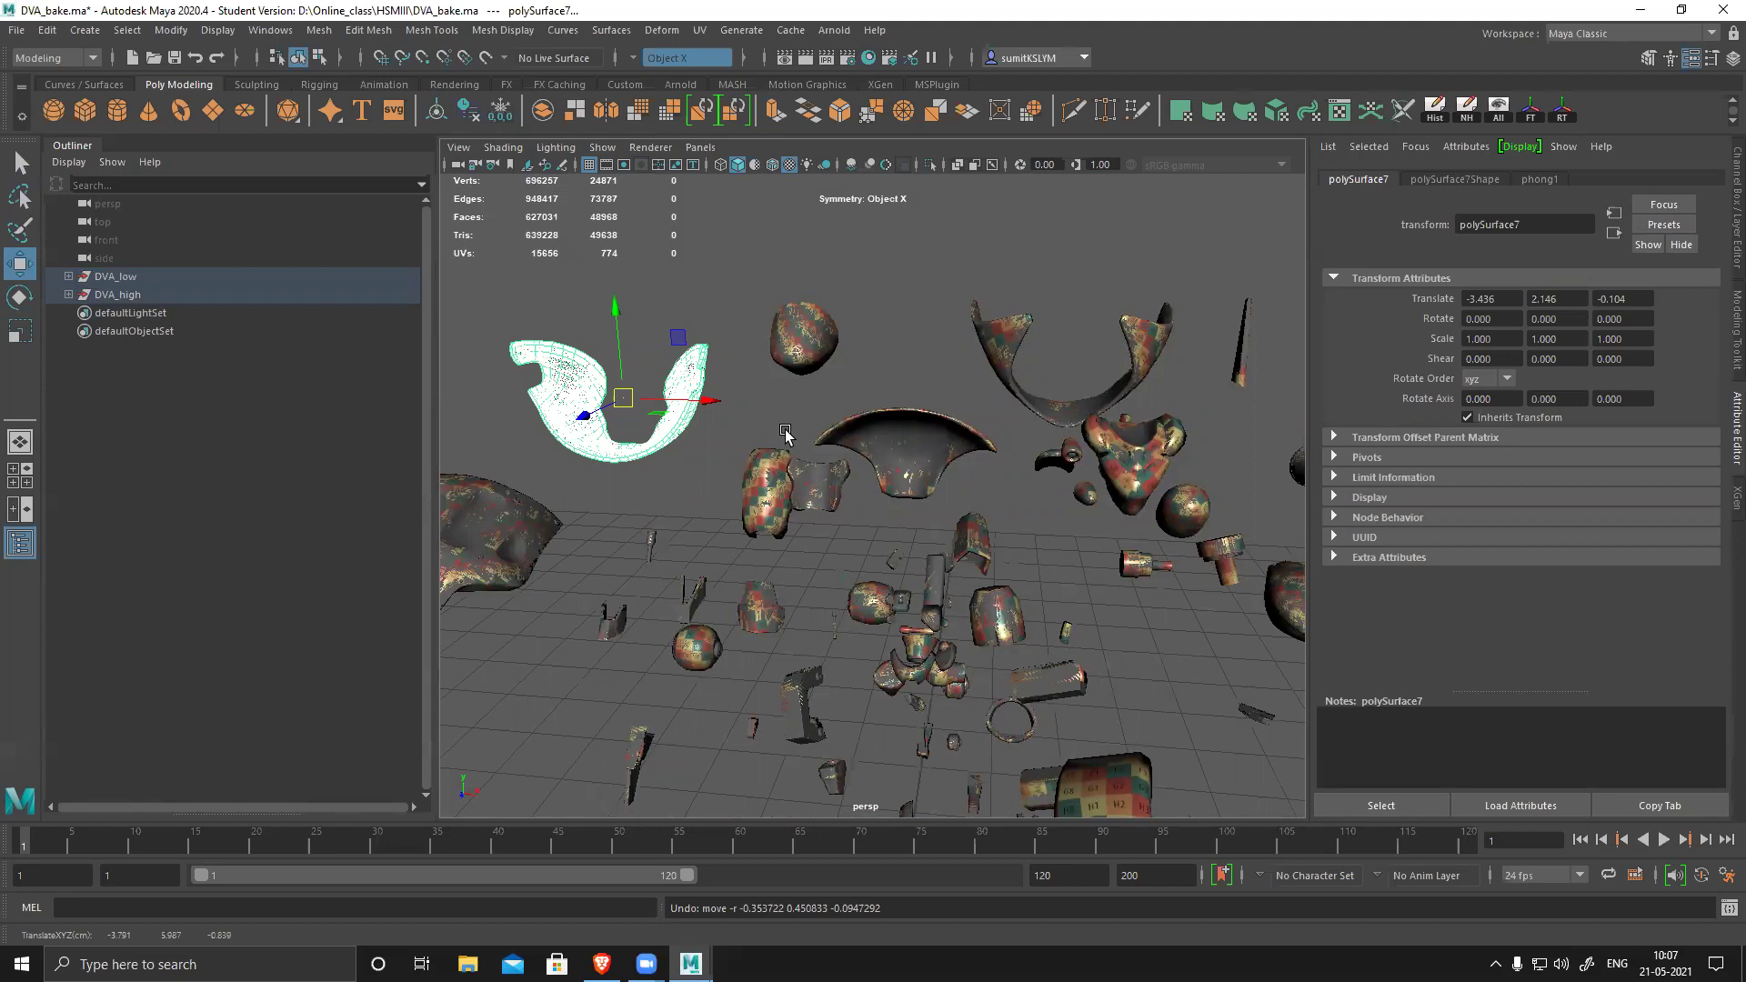
- Compare the exploded low- and high-poly parts by selecting the DVA_low and DVA_high groups in turn
{"action": "left_click_drag", "start_coordinate": [786, 433], "coordinate": [914, 498], "text": "alt"}
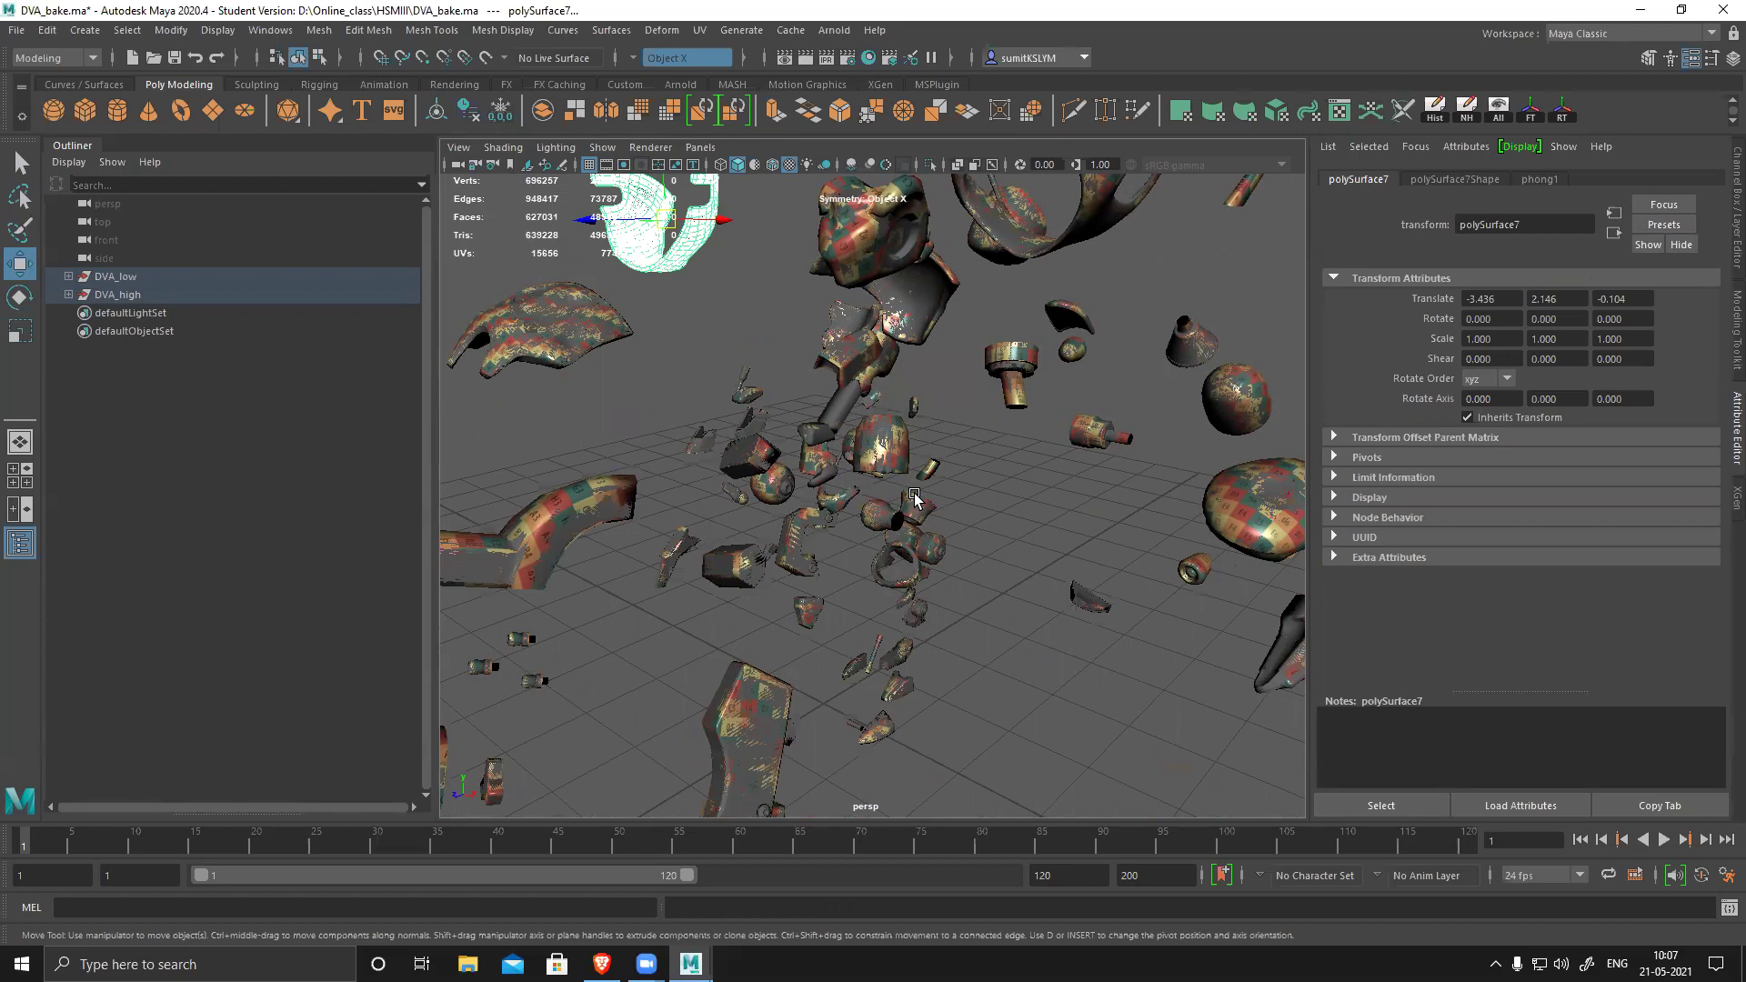
{"action": "scroll", "coordinate": [914, 499], "scroll_direction": "down", "scroll_amount": 3}
{"action": "left_click_drag", "start_coordinate": [915, 499], "coordinate": [714, 500], "text": "alt"}
{"action": "left_click", "coordinate": [709, 518]}
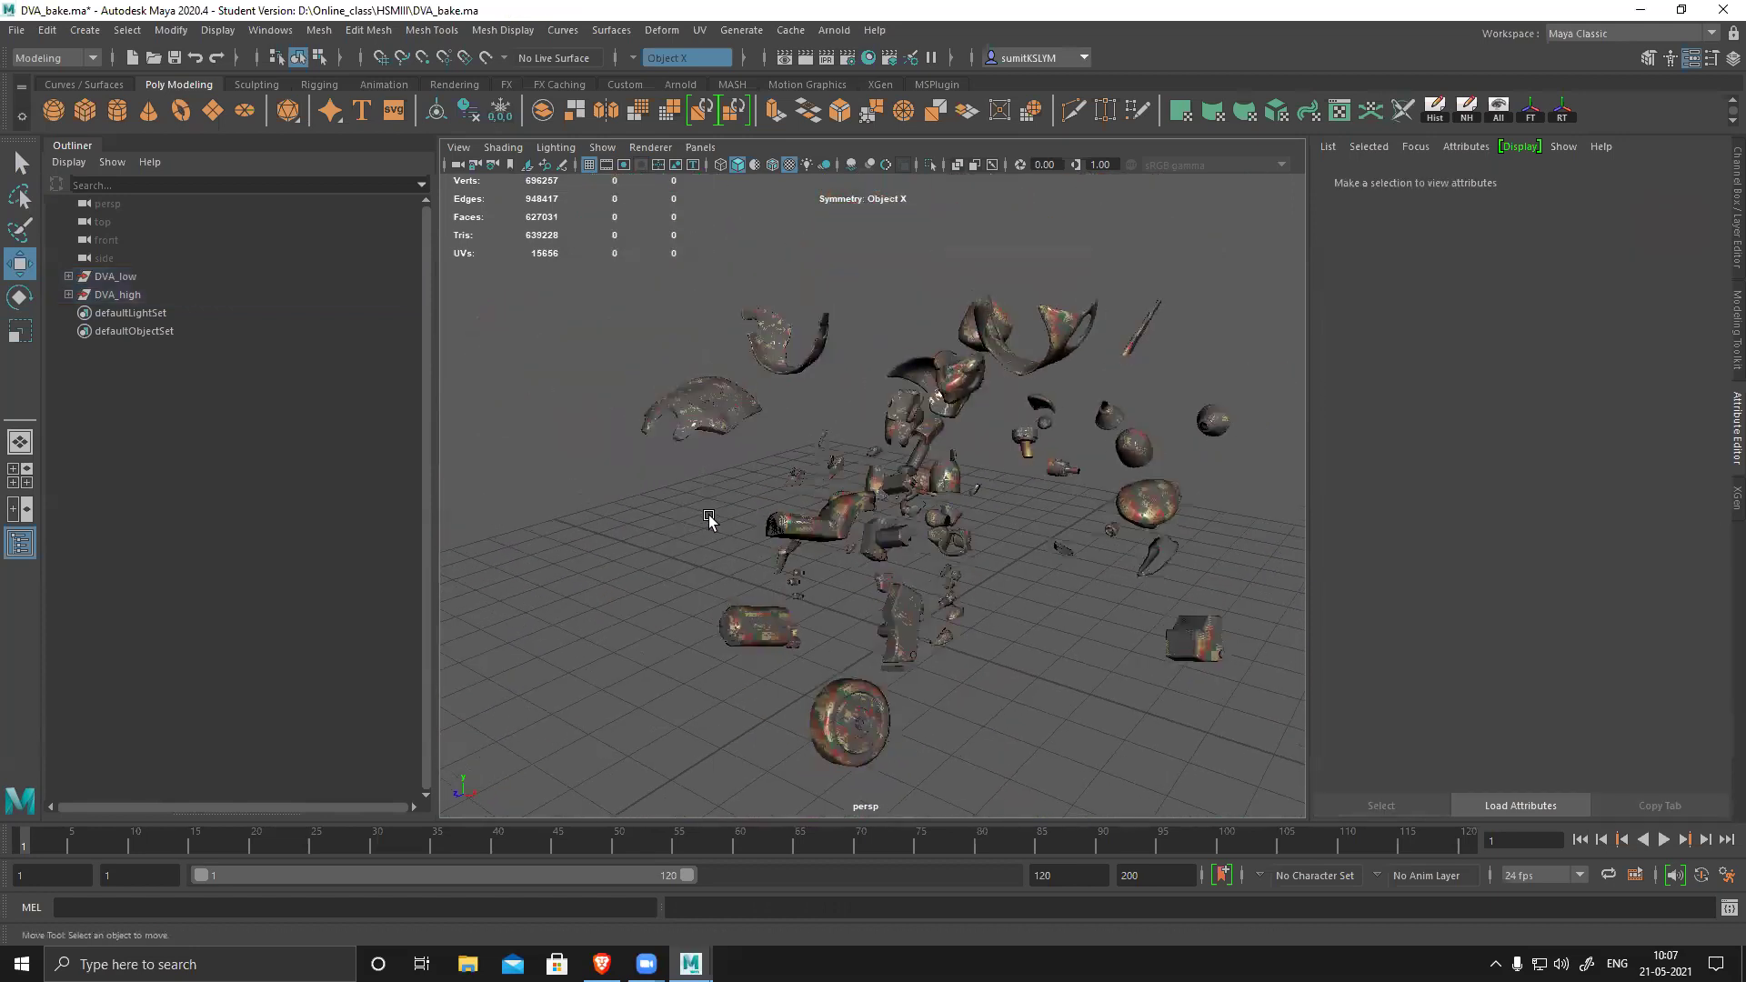
{"action": "left_click", "coordinate": [114, 277]}
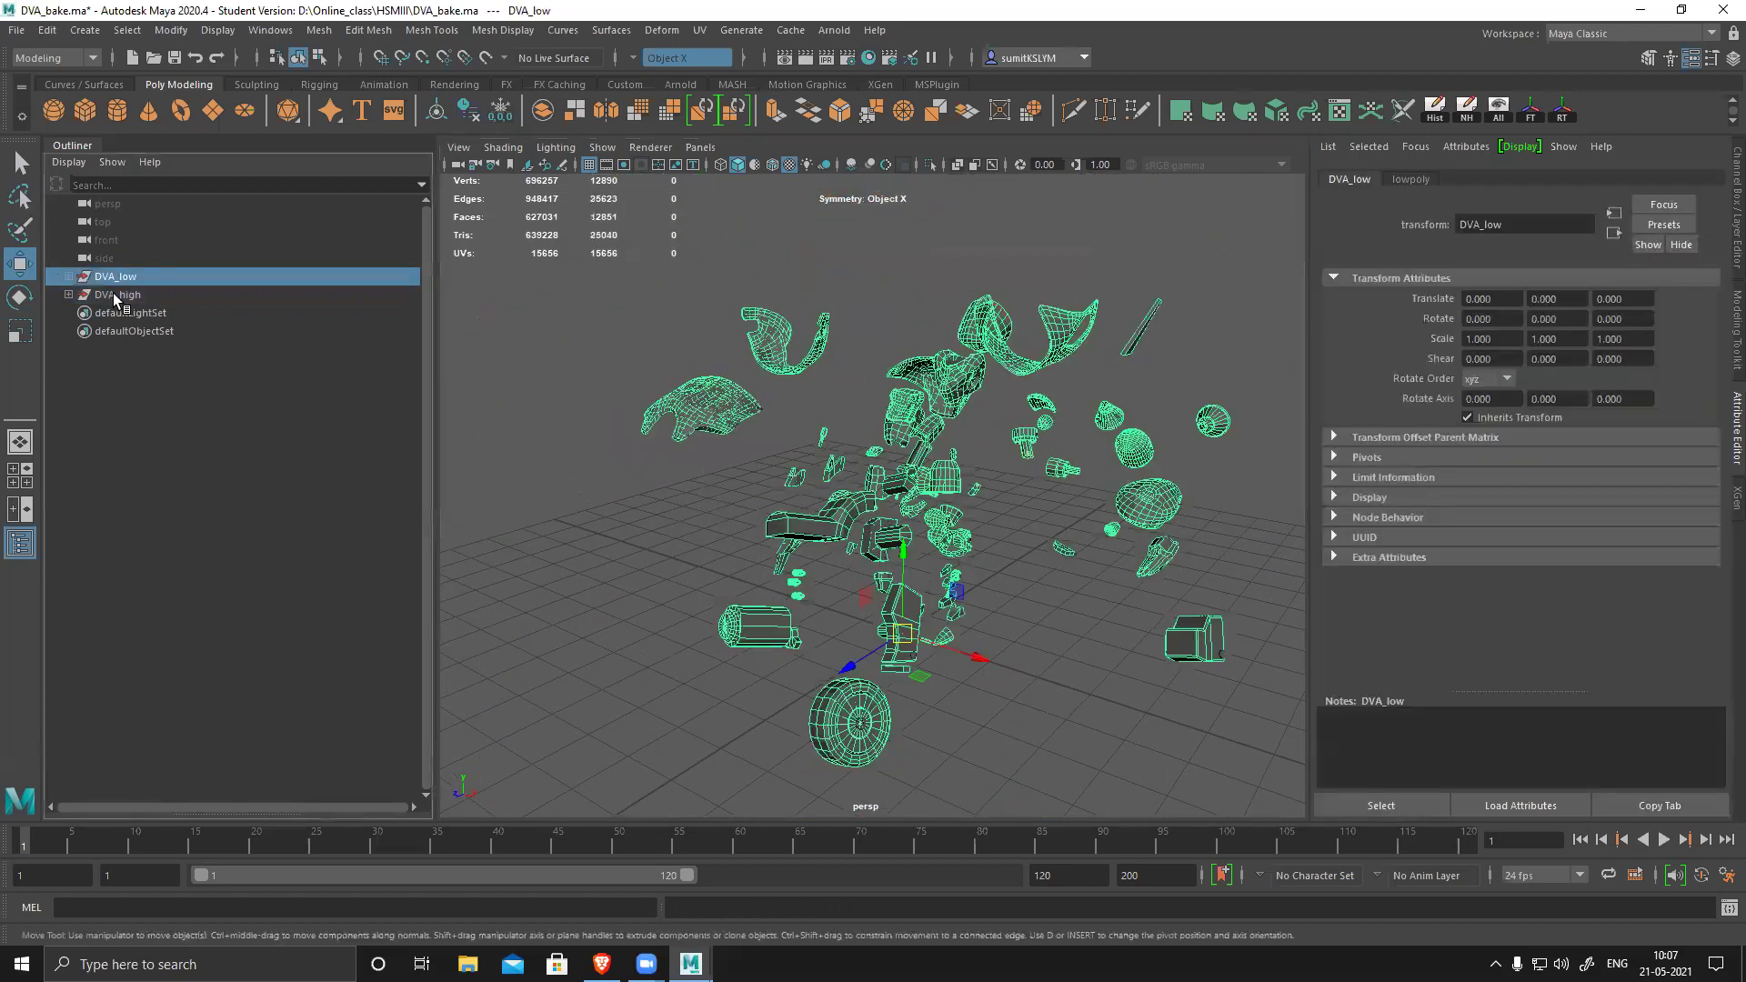
{"action": "left_click", "coordinate": [115, 295]}
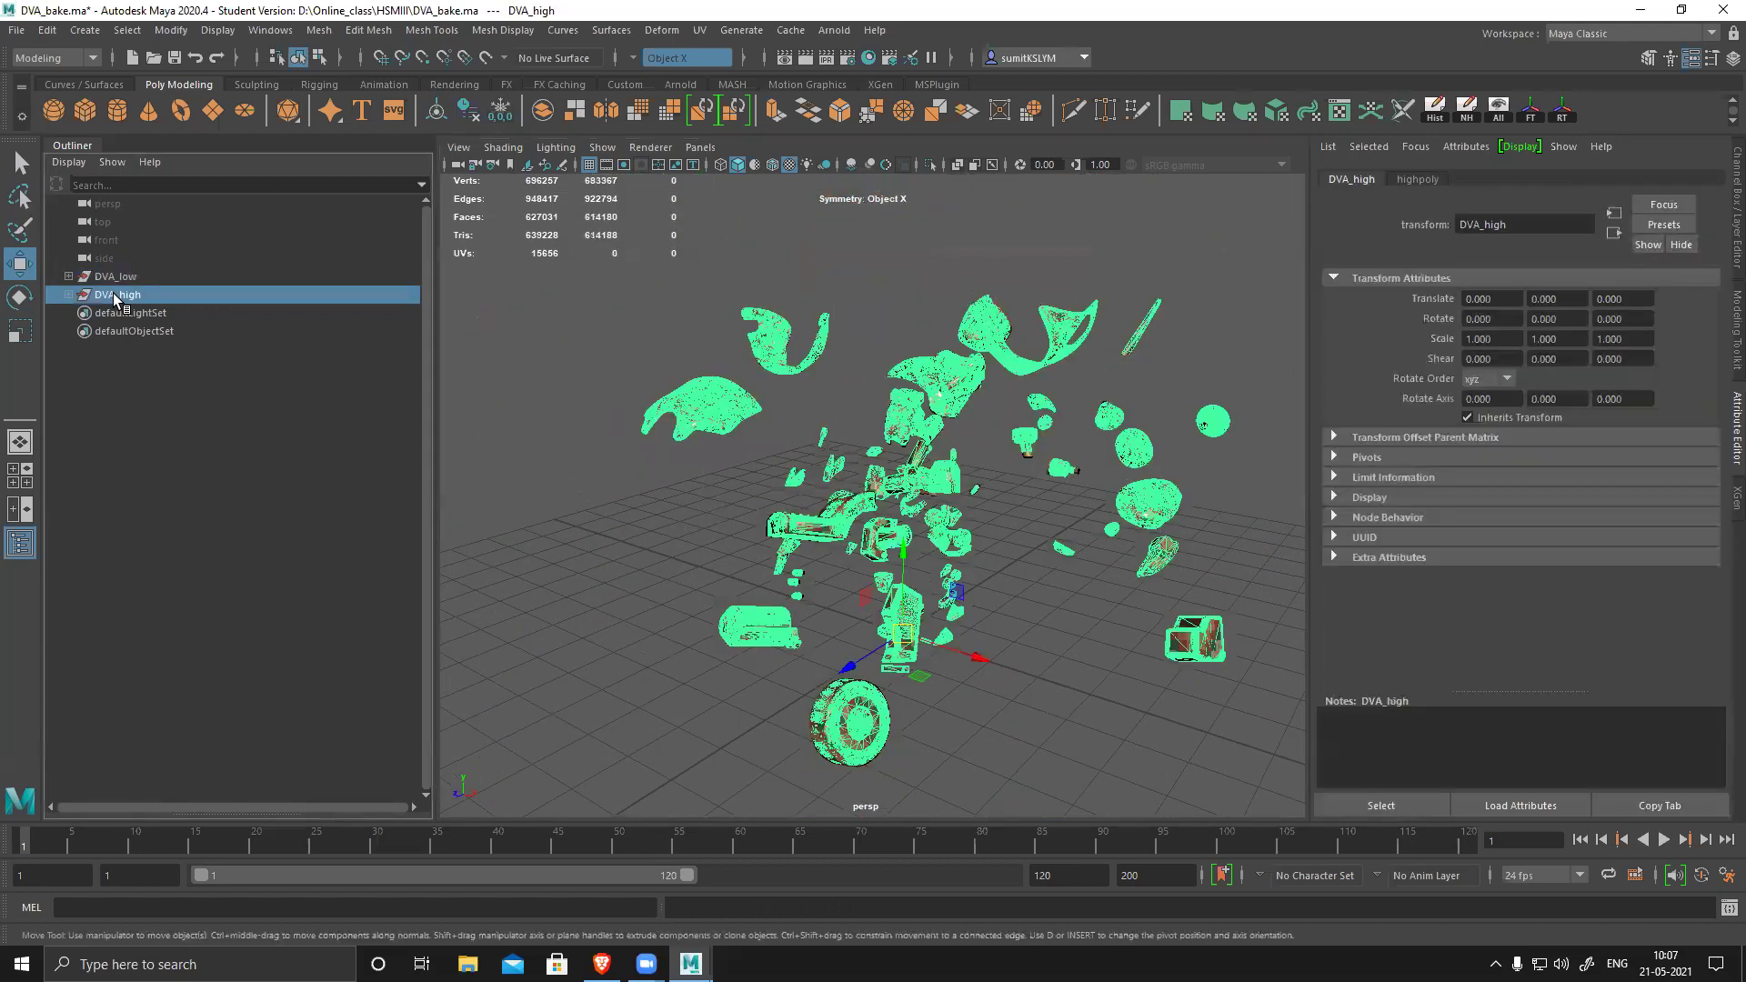
- Export the DVA_low group as an FBX file named low to the Desktop
{"action": "left_click", "coordinate": [16, 30]}
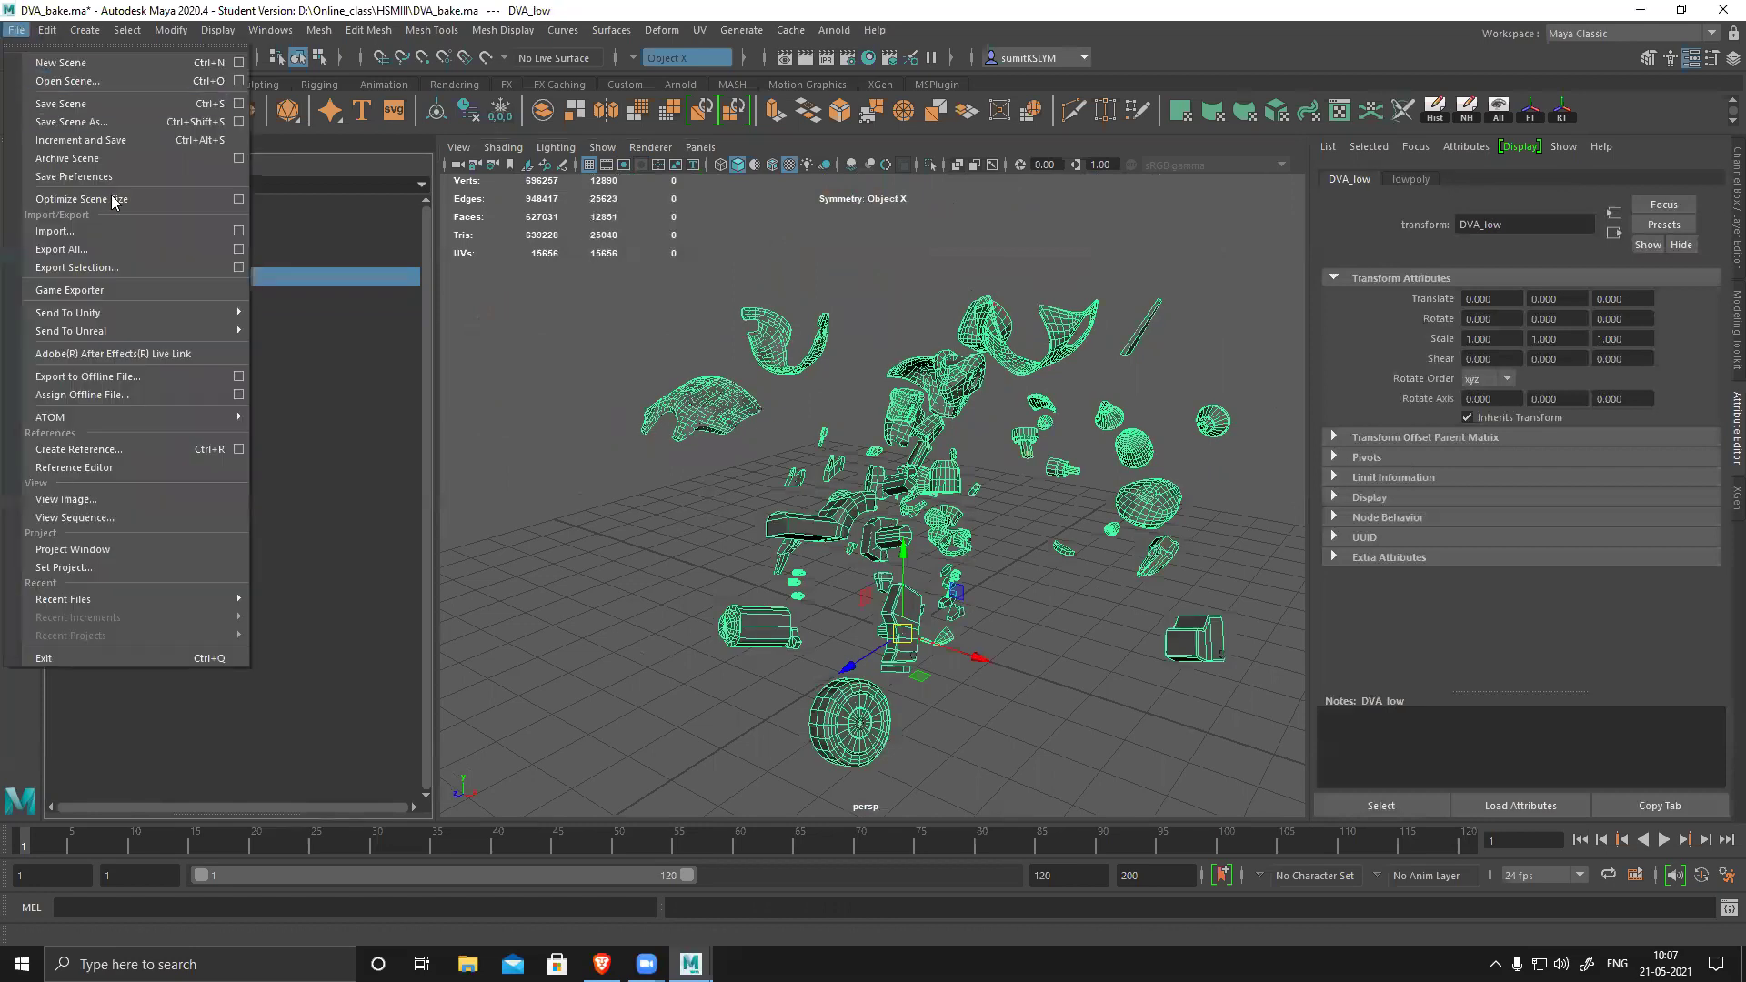
{"action": "left_click", "coordinate": [118, 266]}
{"action": "left_click", "coordinate": [229, 287]}
{"action": "left_click", "coordinate": [337, 691]}
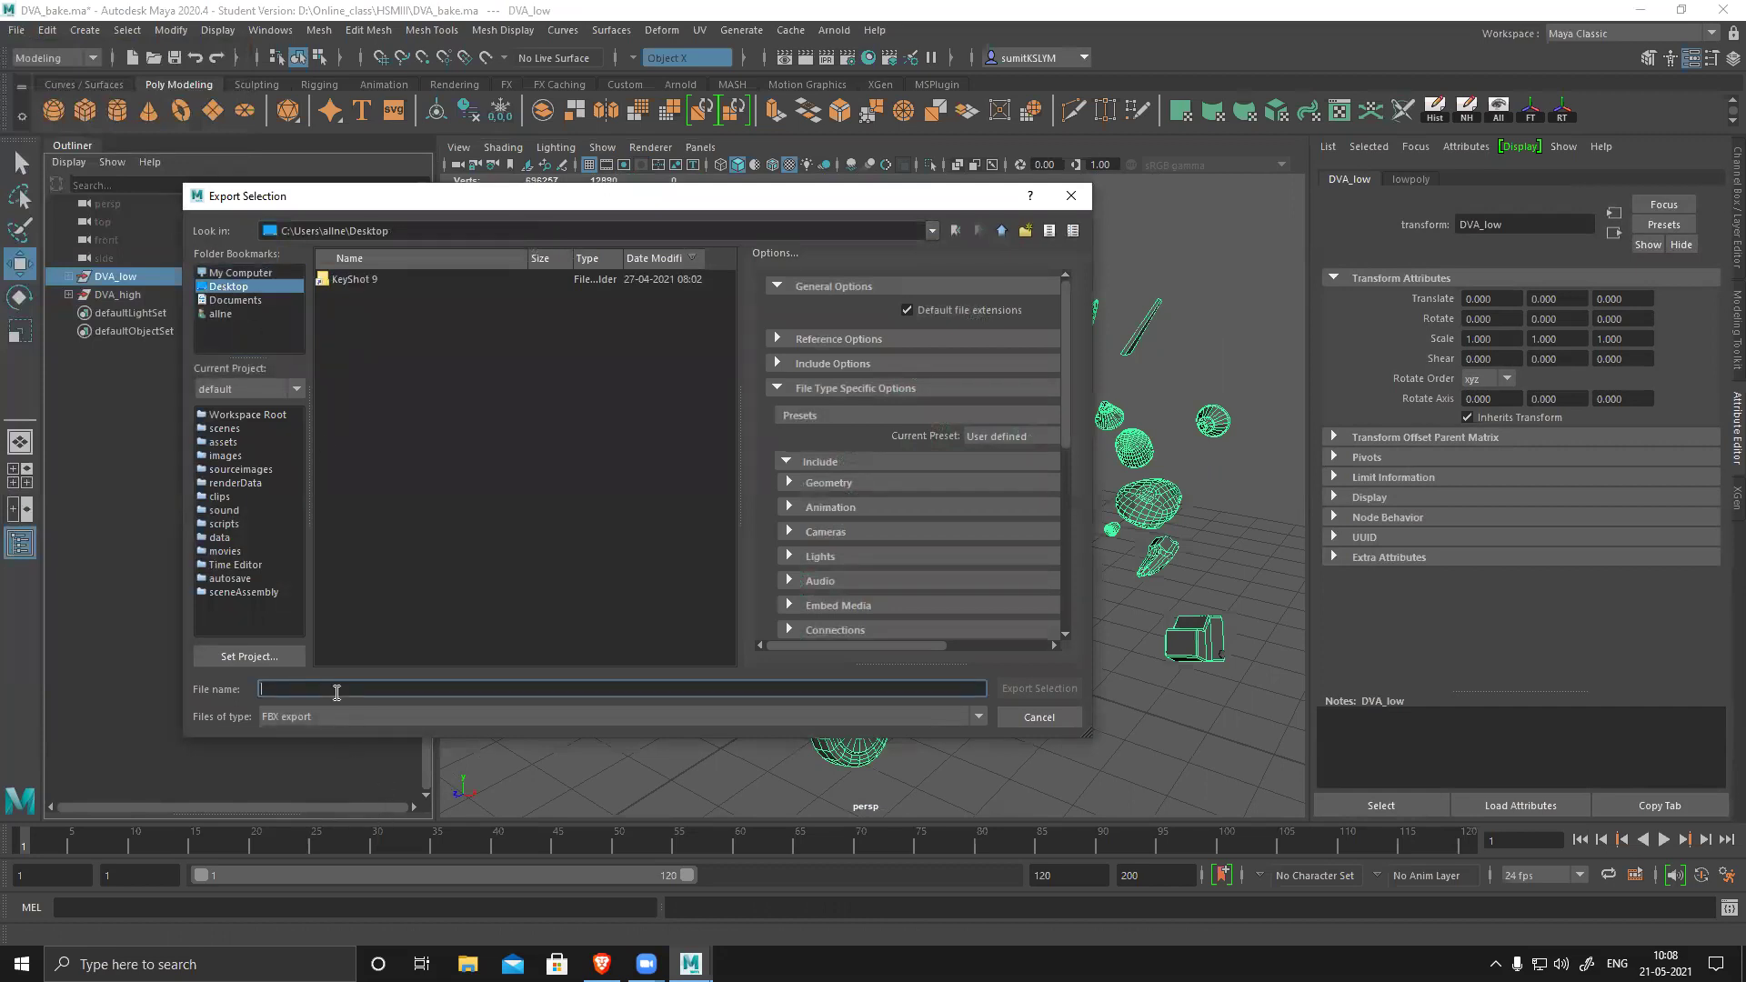
{"action": "type", "text": "low"}
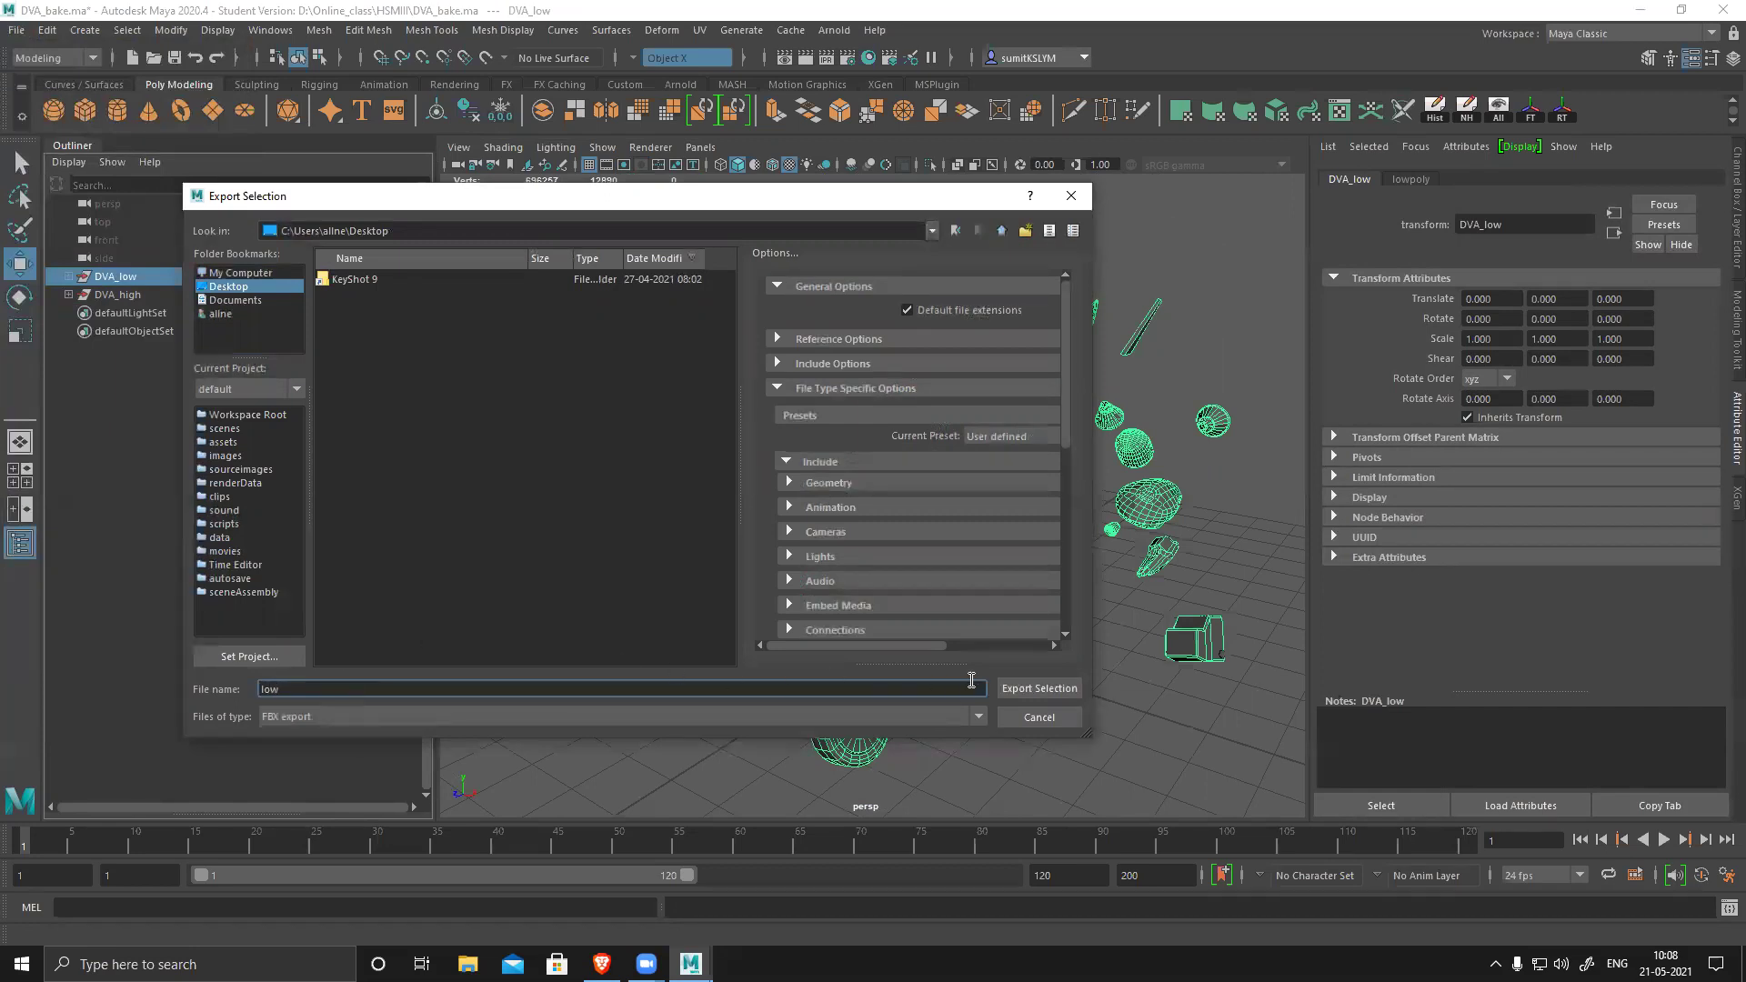
{"action": "left_click", "coordinate": [1004, 689]}
{"action": "key", "text": "w"}
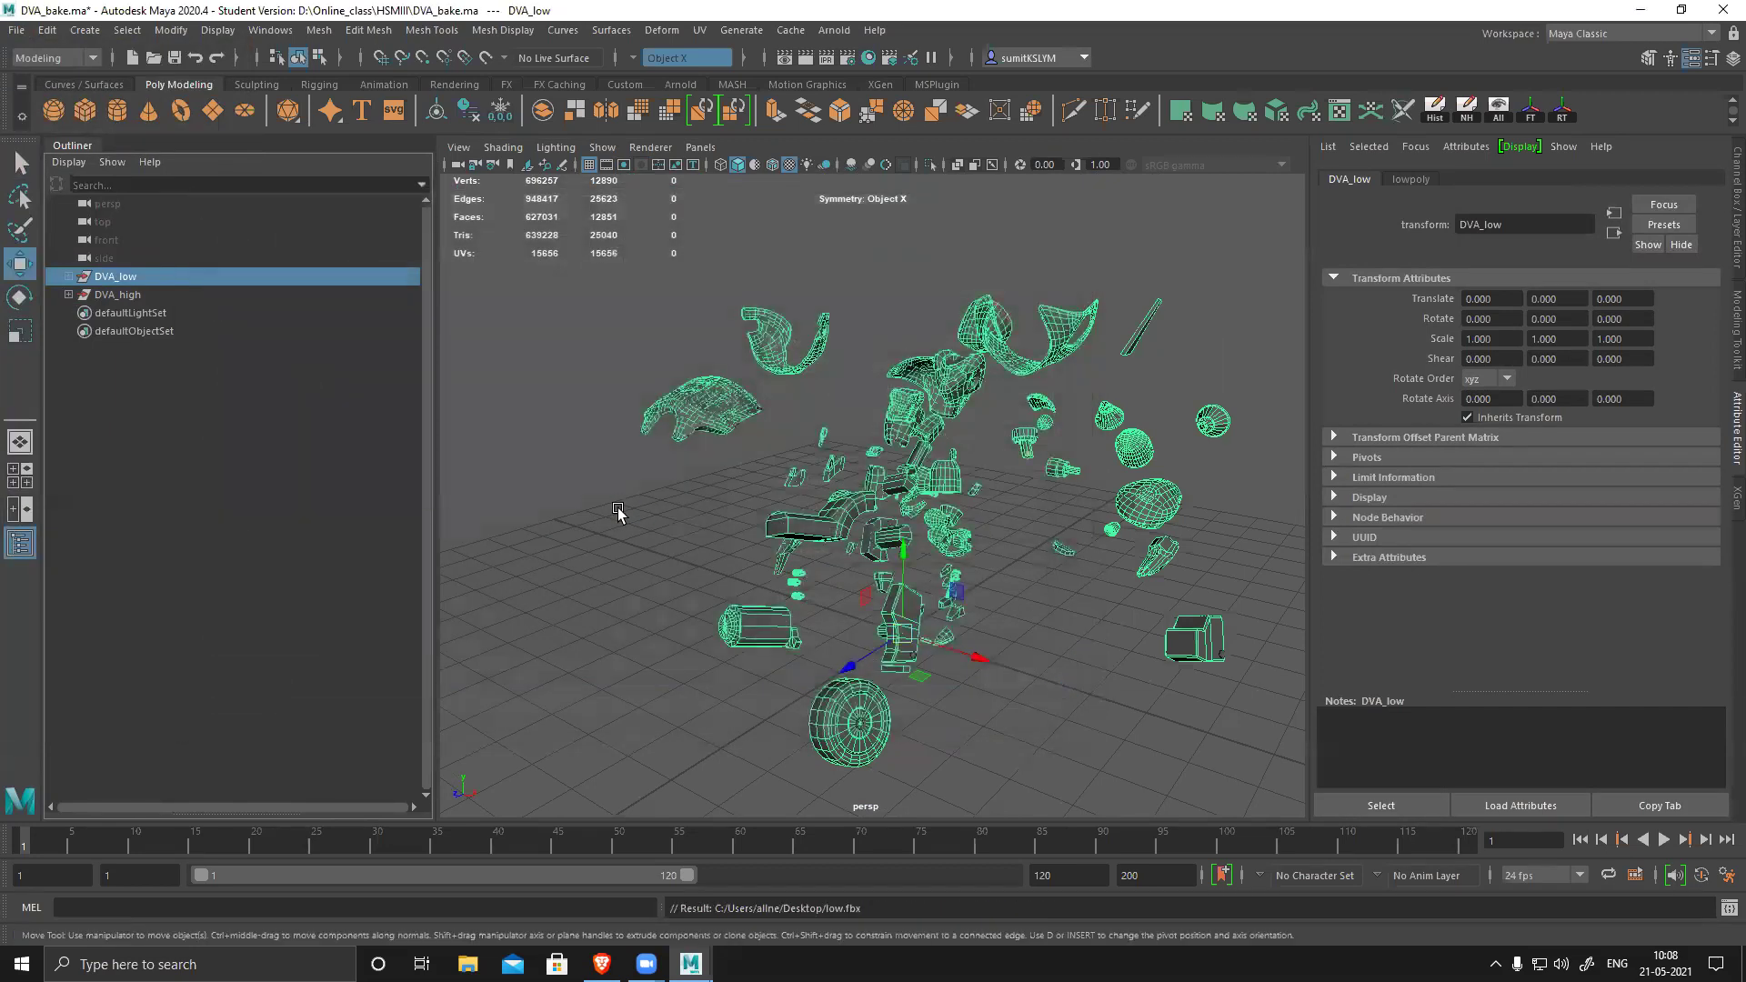
- Export the DVA_high group as an FBX file named high to the Desktop and clear the selection
{"action": "left_click", "coordinate": [123, 294]}
{"action": "left_click", "coordinate": [23, 30]}
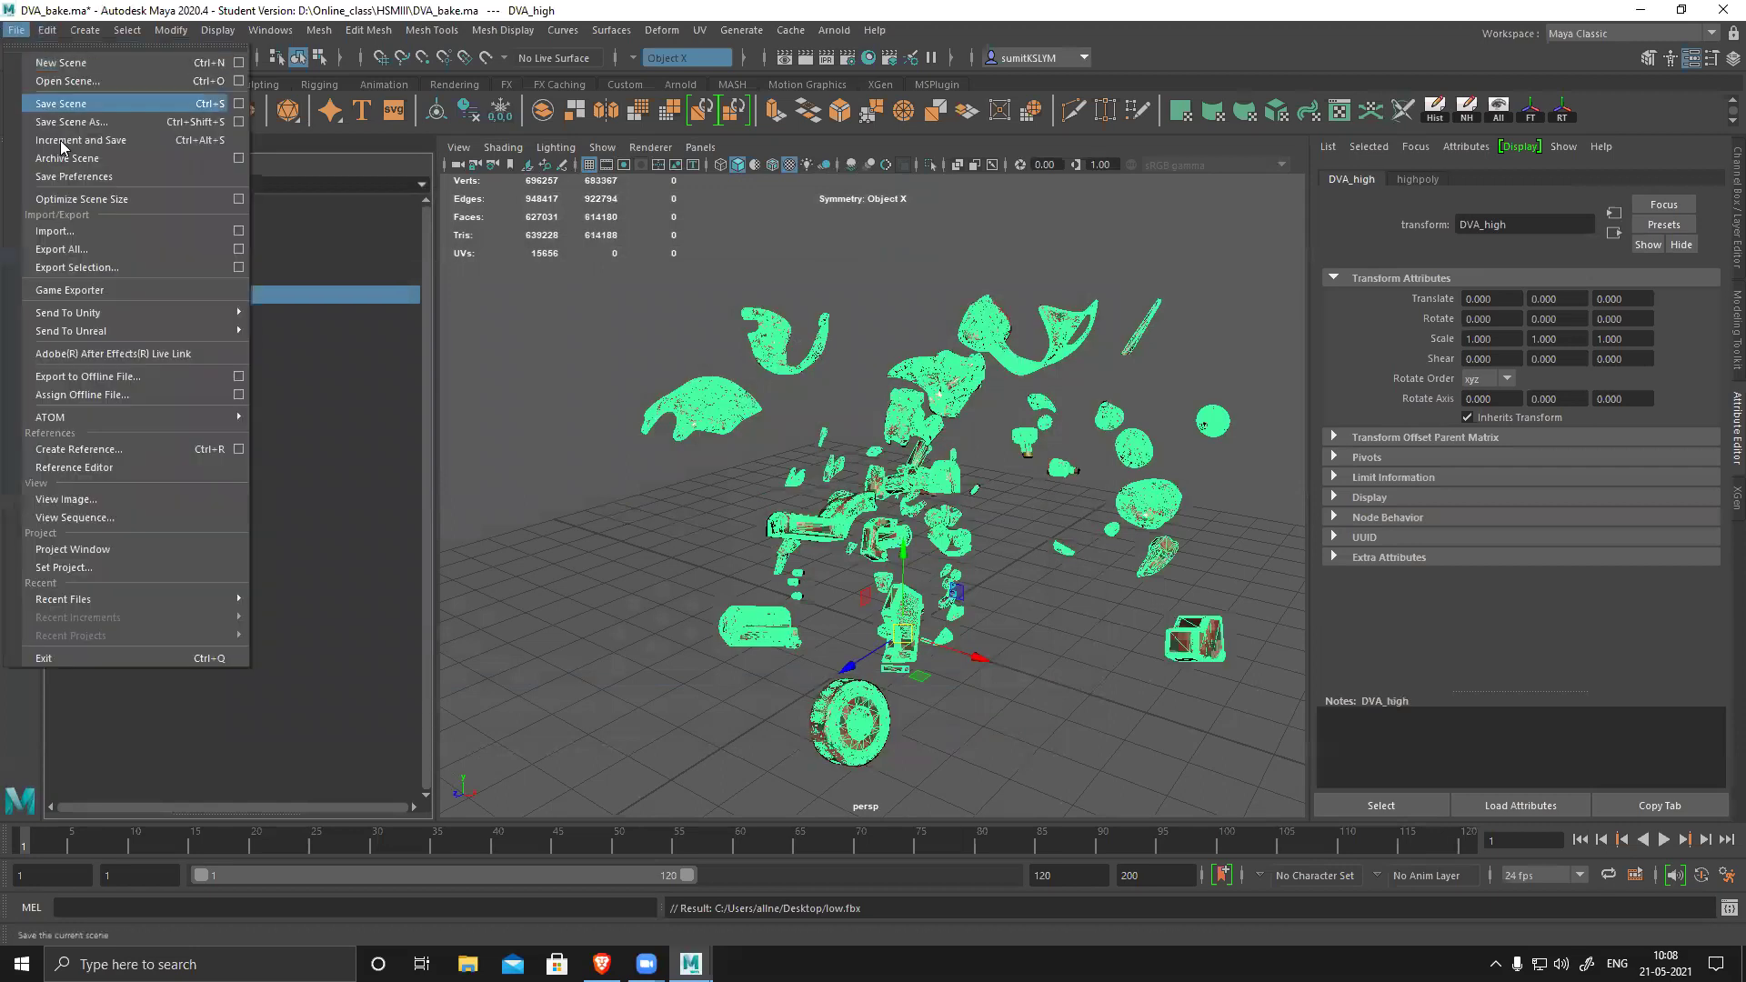
{"action": "left_click", "coordinate": [125, 275]}
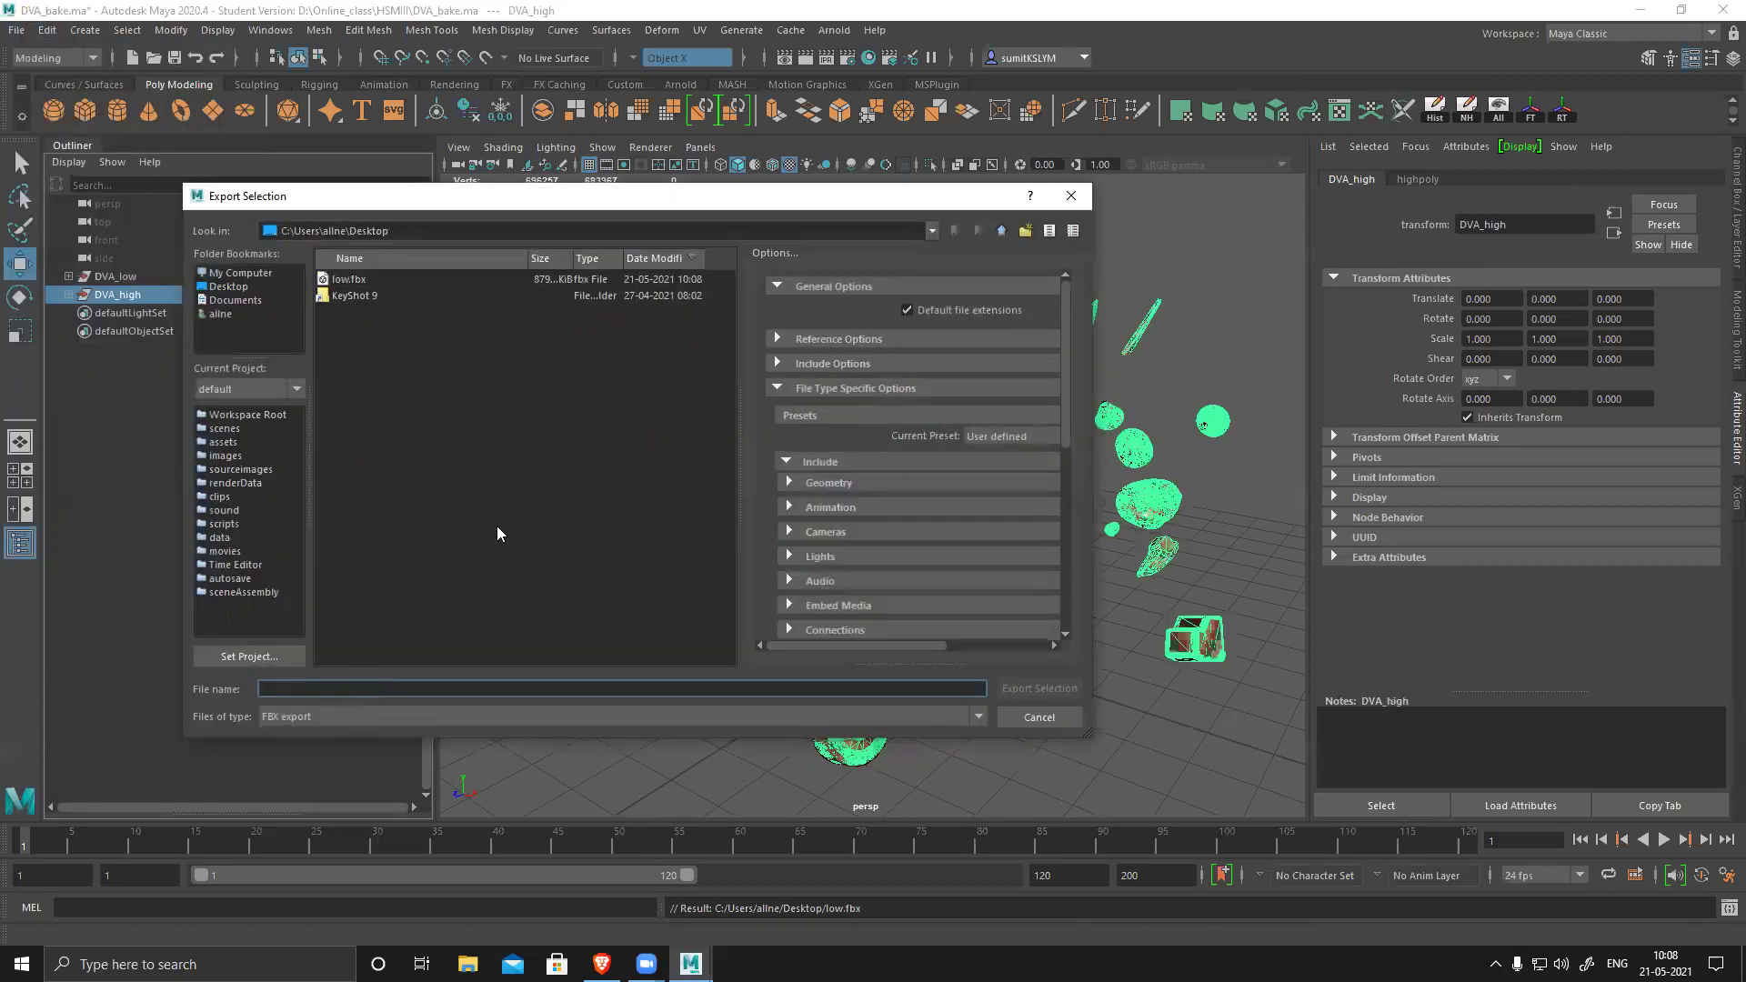
{"action": "type", "text": "high"}
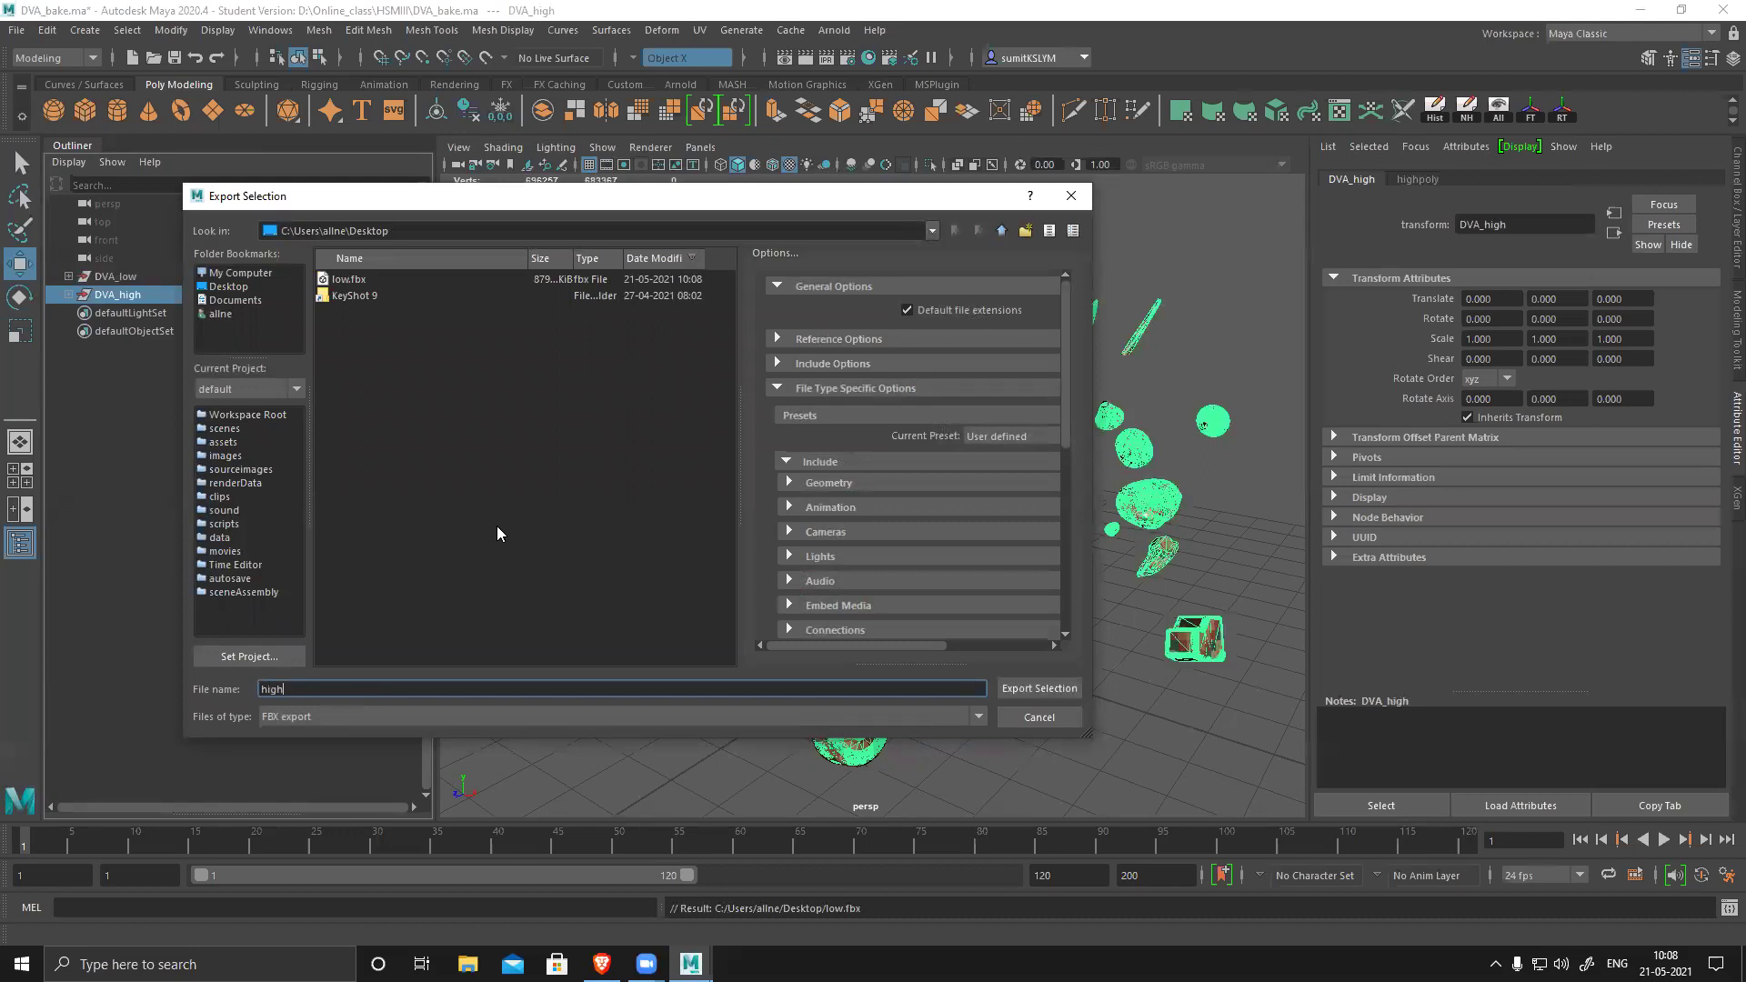
{"action": "left_click", "coordinate": [1028, 691]}
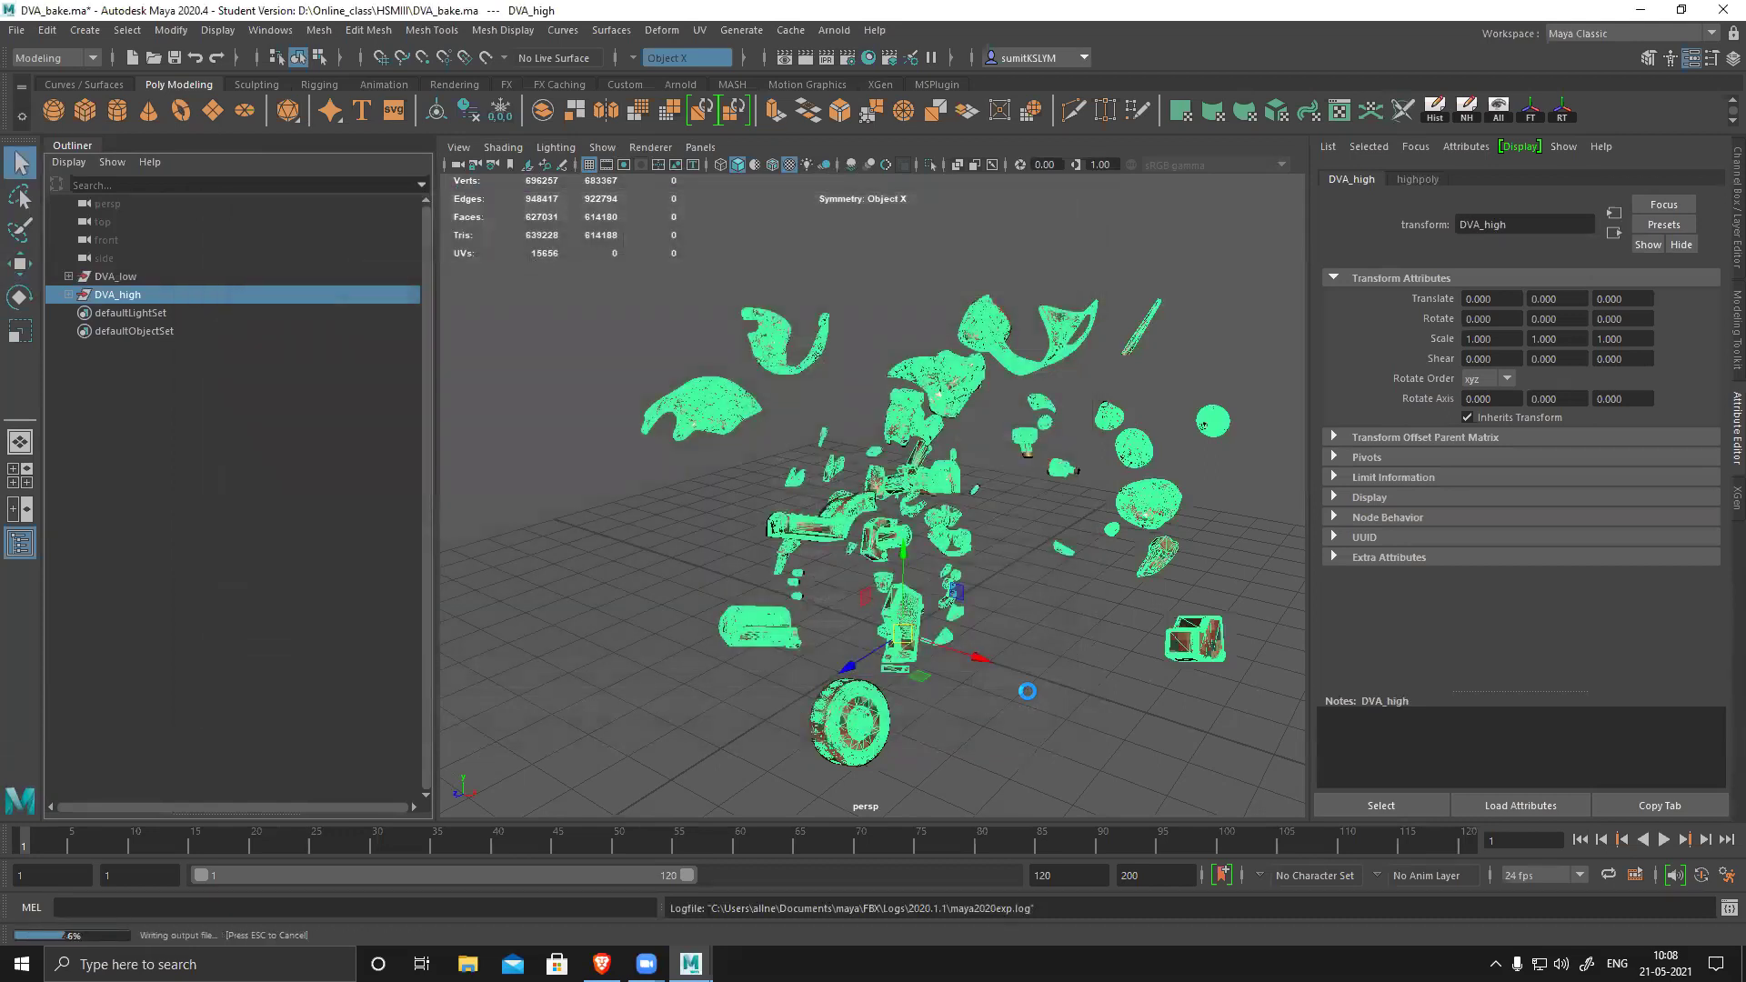
{"action": "key", "text": "w"}
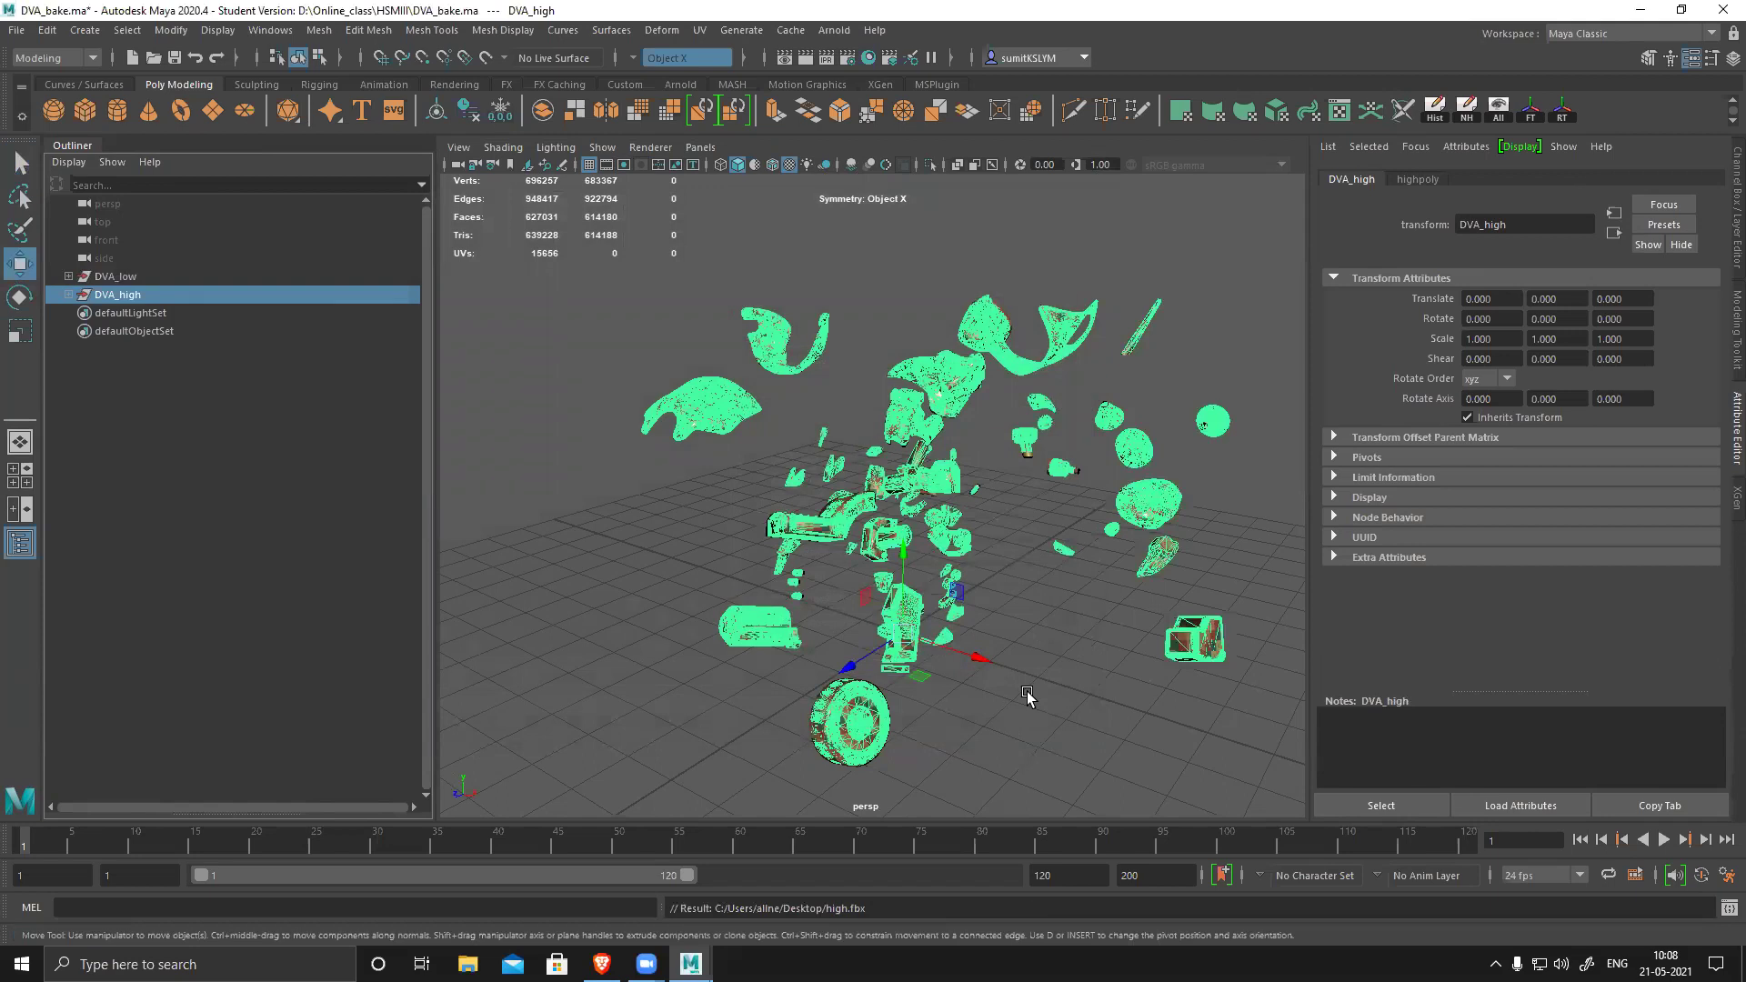
{"action": "left_click", "coordinate": [1028, 691]}
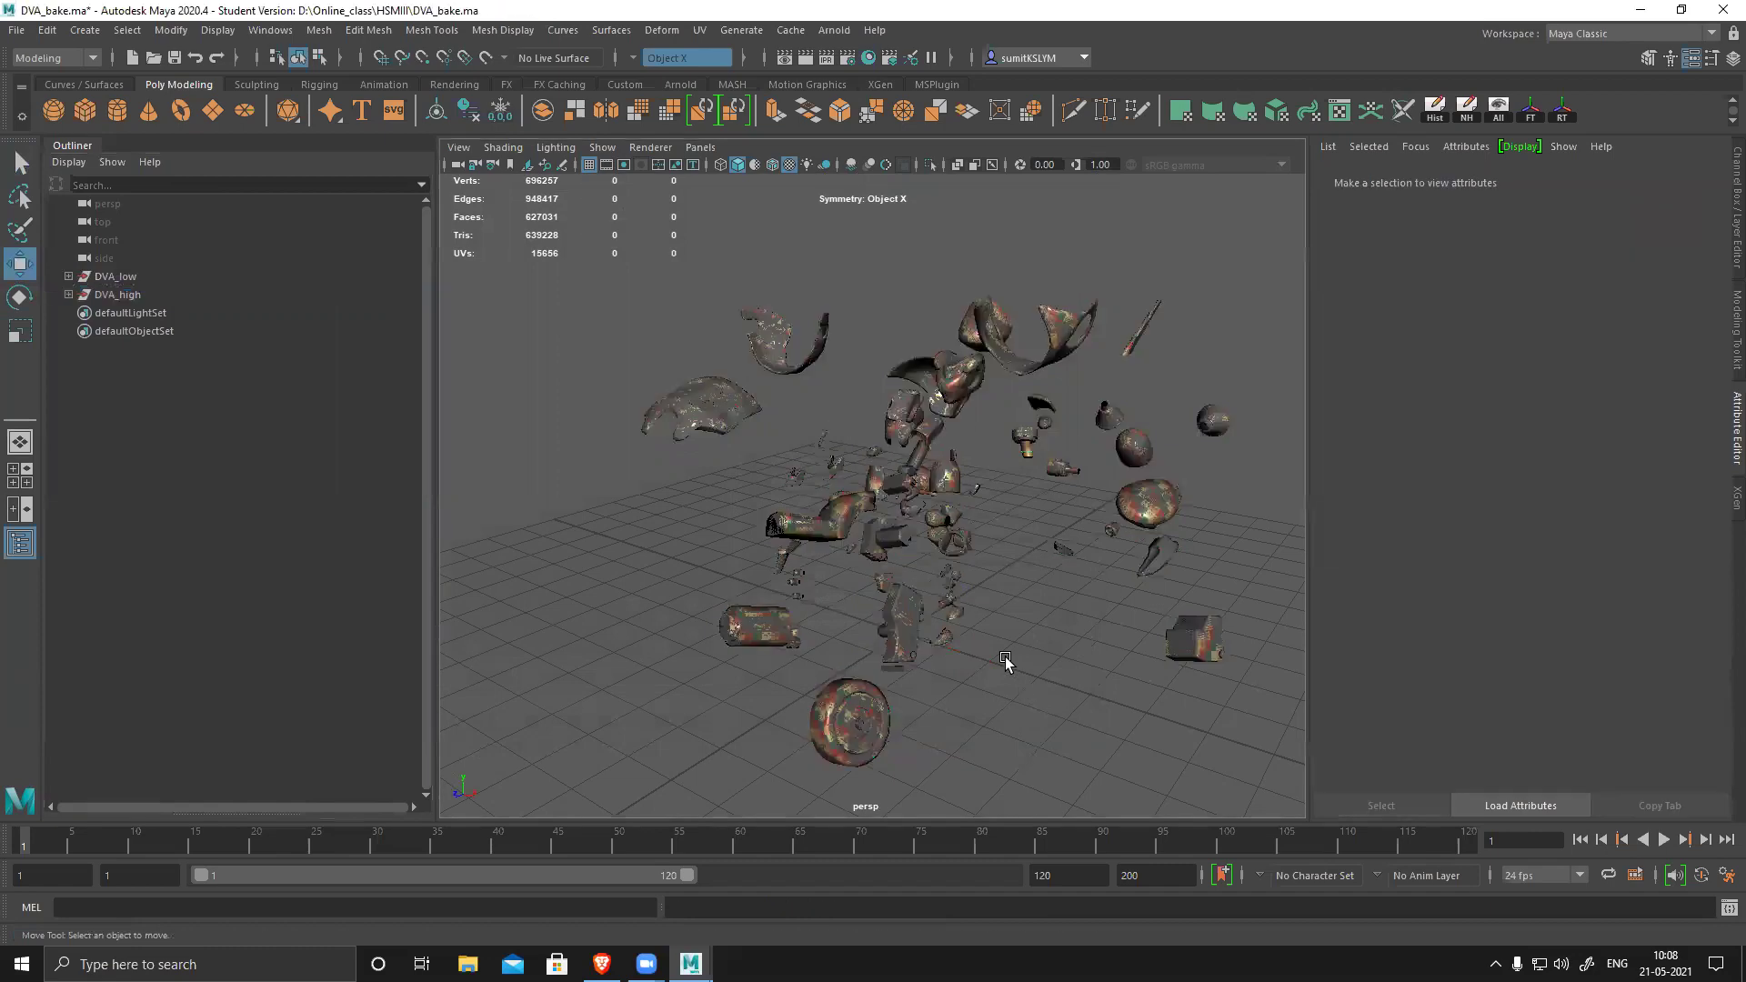
- Minimize the scene window, launch Substance Painter from the desktop and dismiss its welcome window
{"action": "left_click", "coordinate": [1640, 10]}
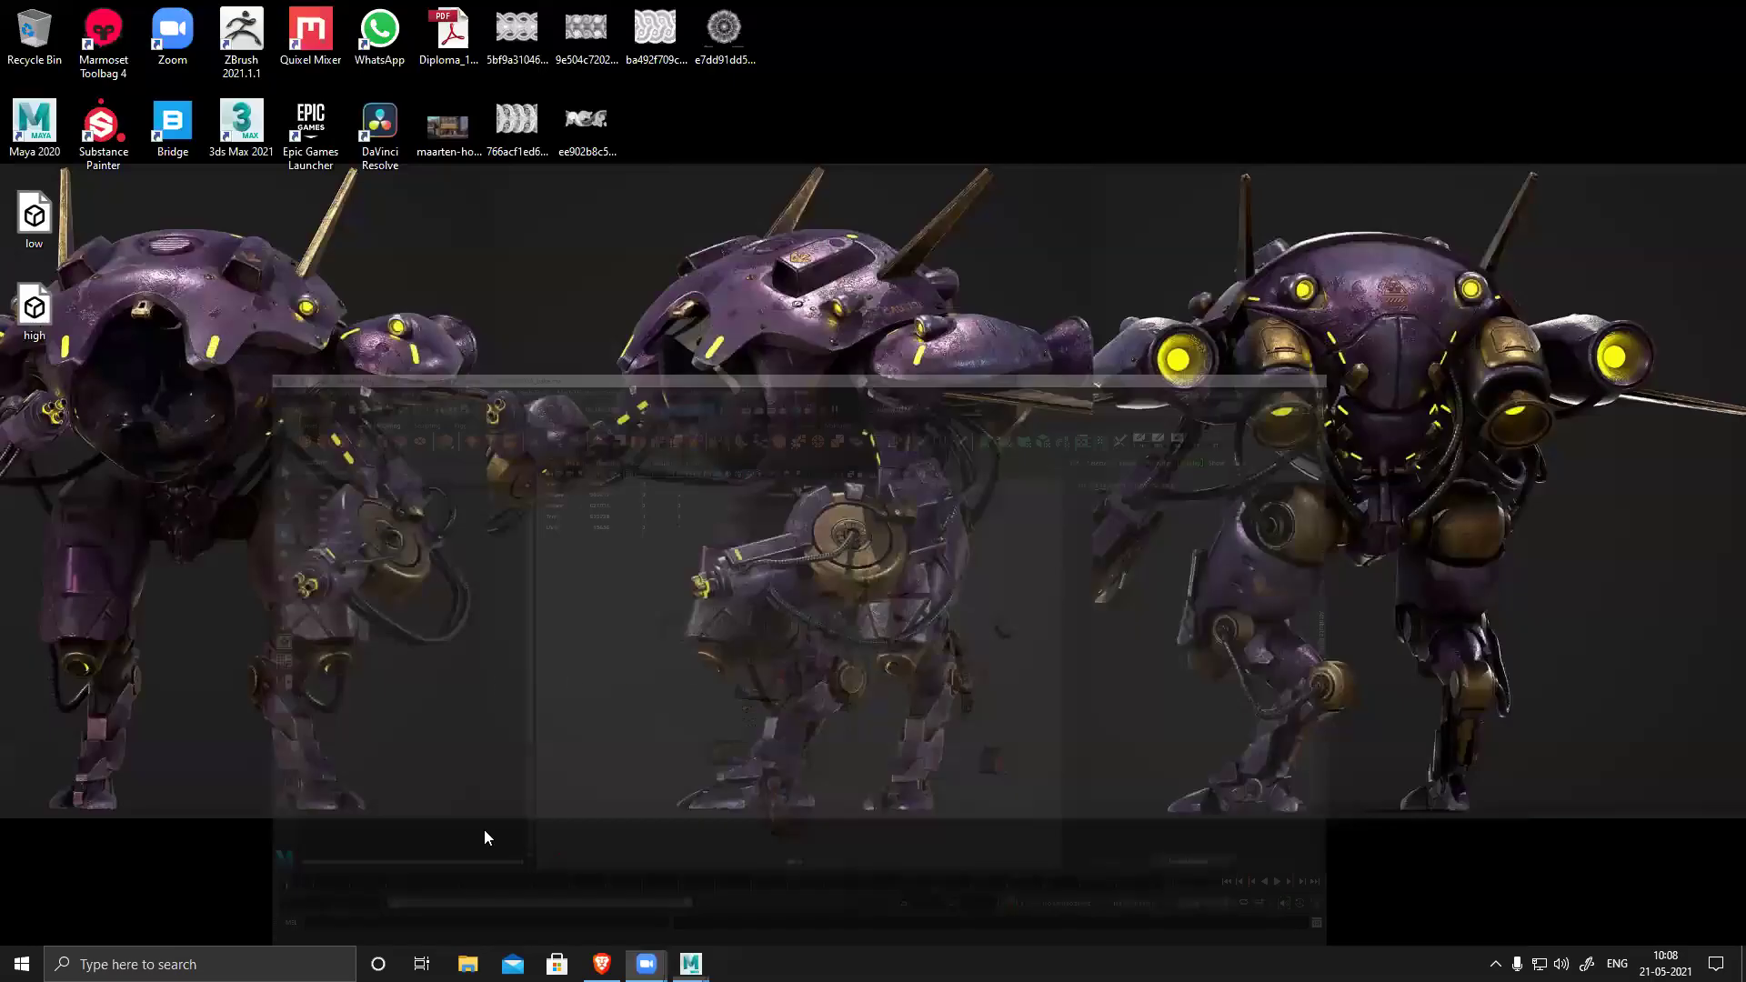
{"action": "double_click", "coordinate": [98, 129]}
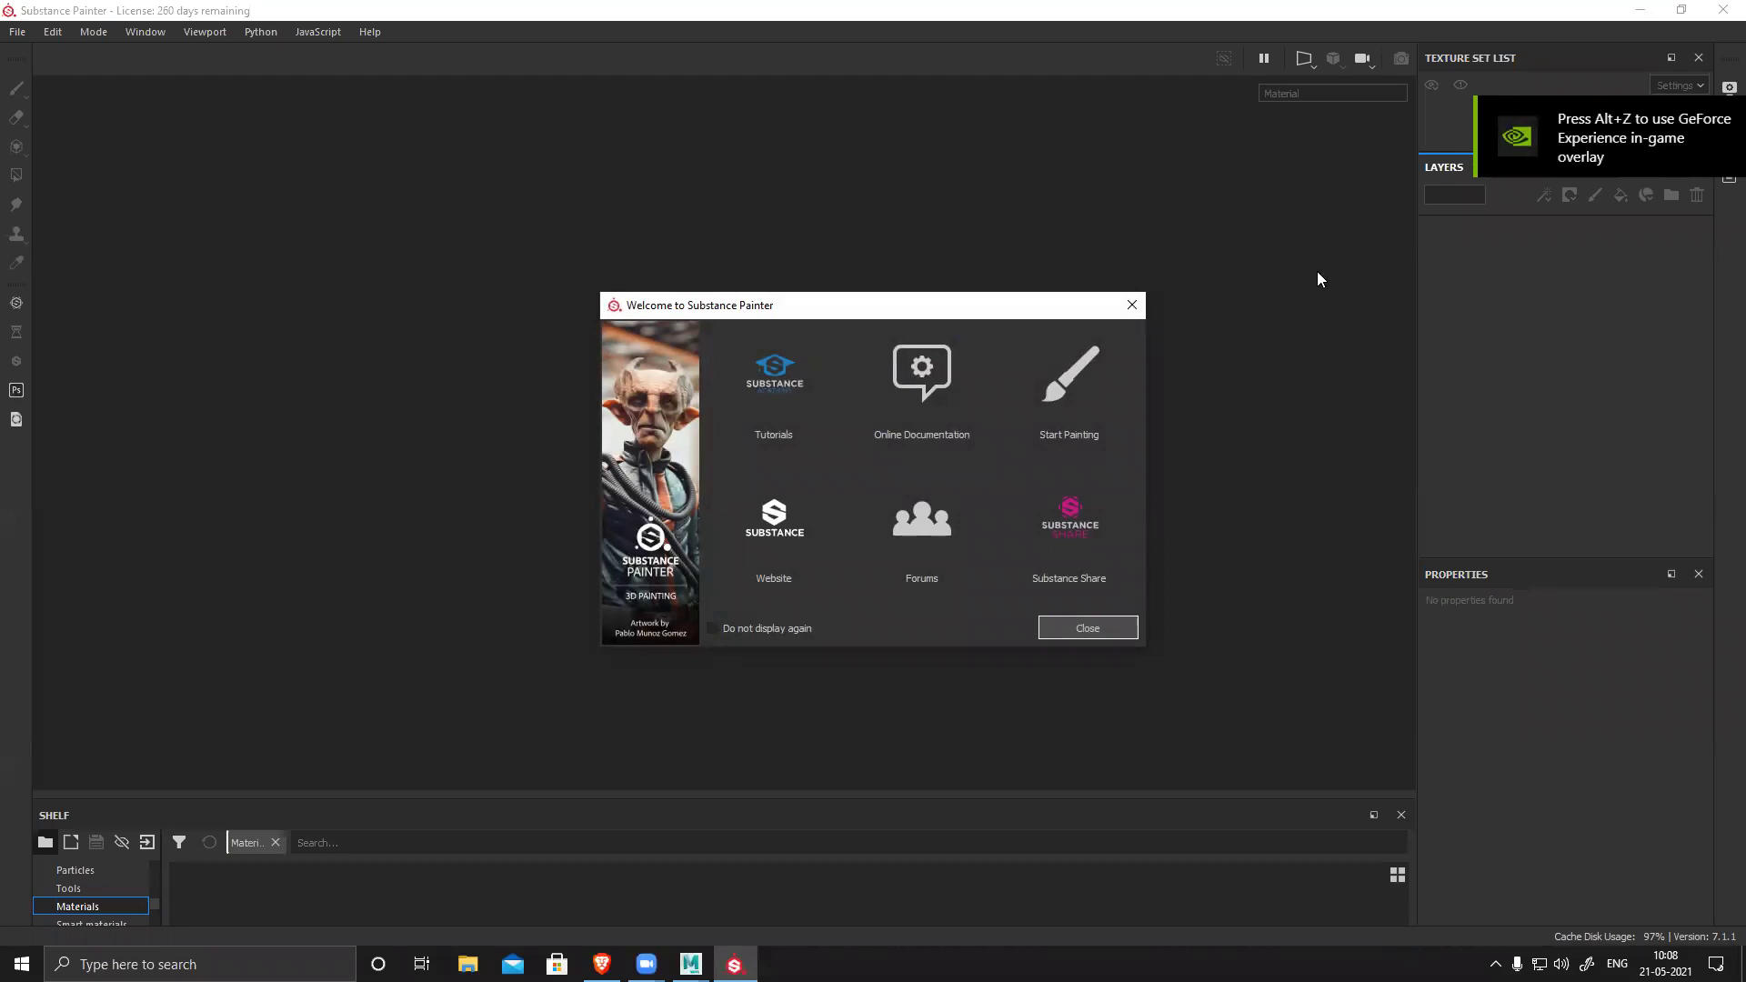
{"action": "left_click", "coordinate": [1133, 305]}
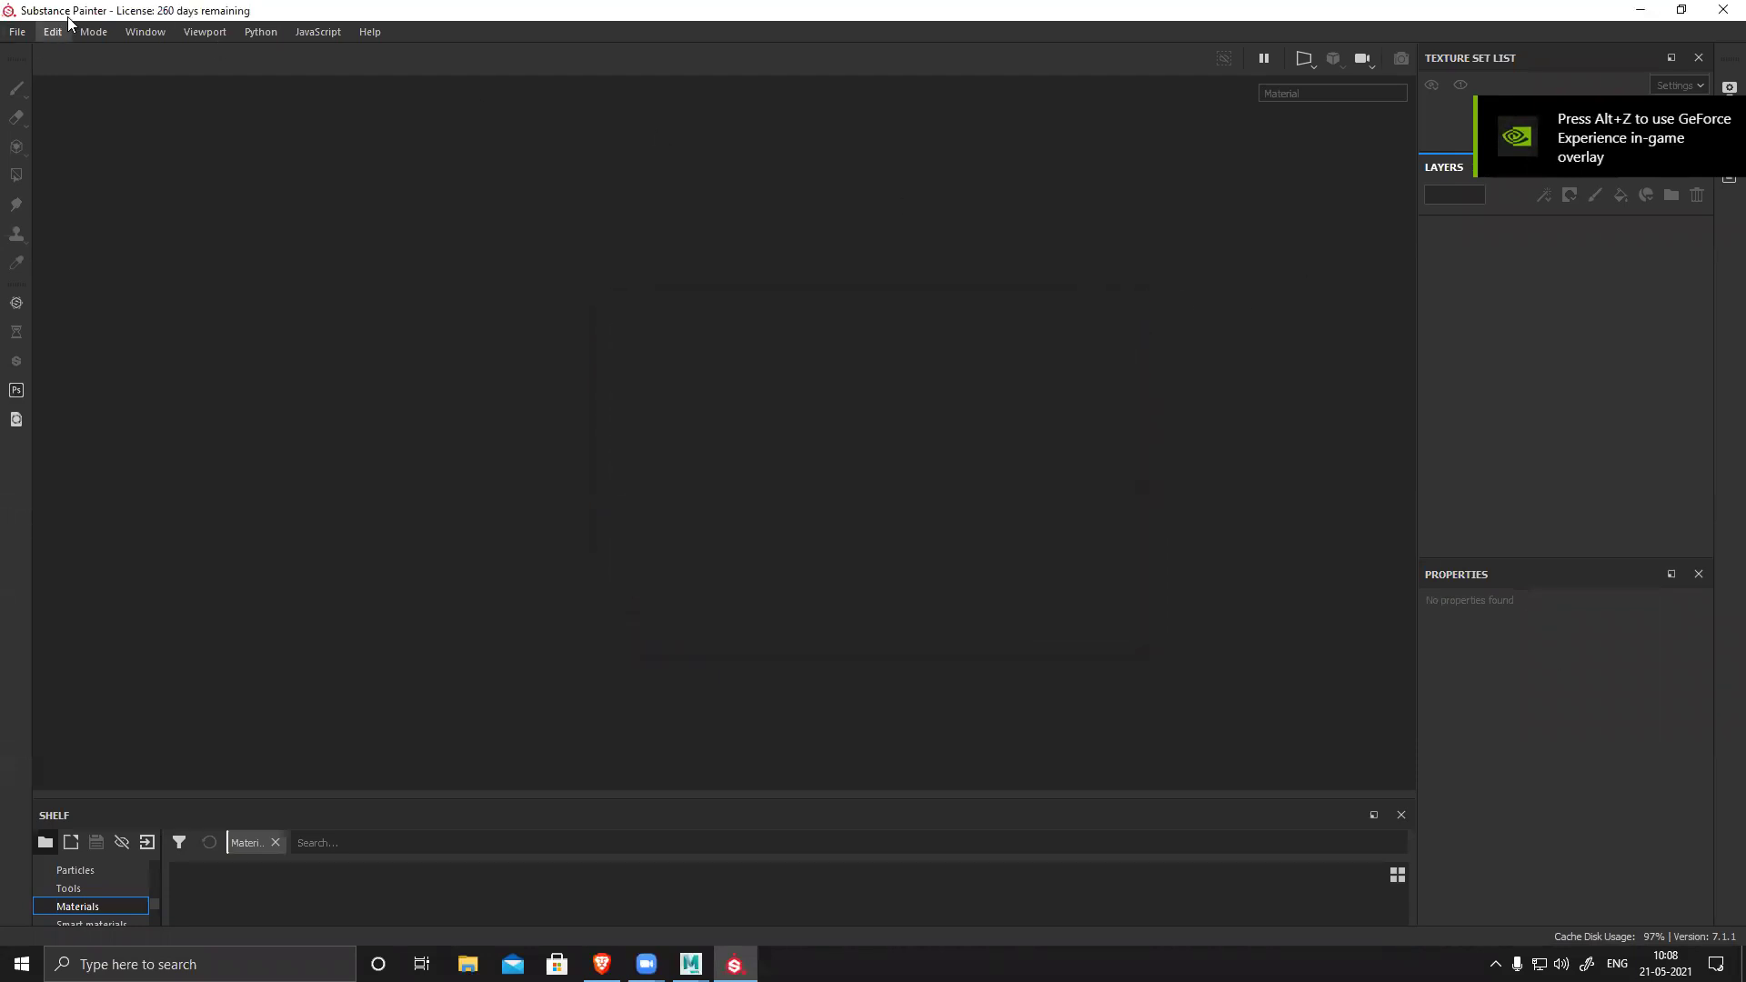
- Start a new project and set its normal map format to OpenGL
{"action": "left_click", "coordinate": [16, 31]}
{"action": "key", "text": "Escape"}
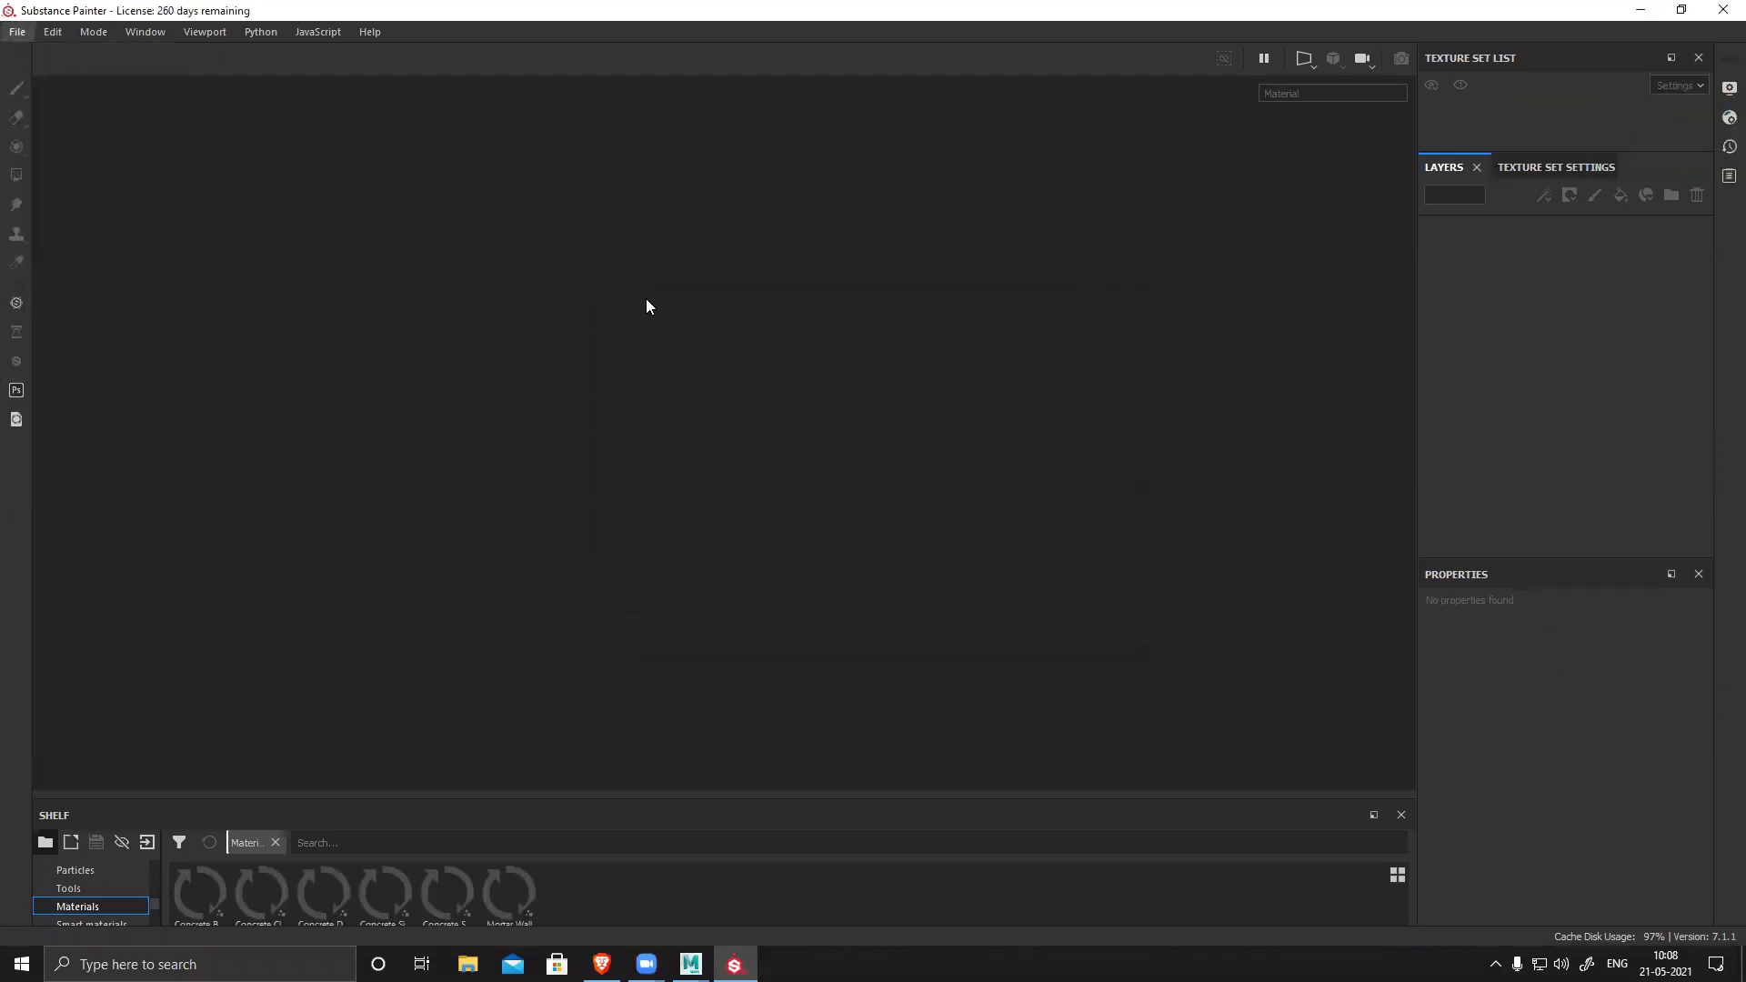
{"action": "key", "text": "ctrl+n"}
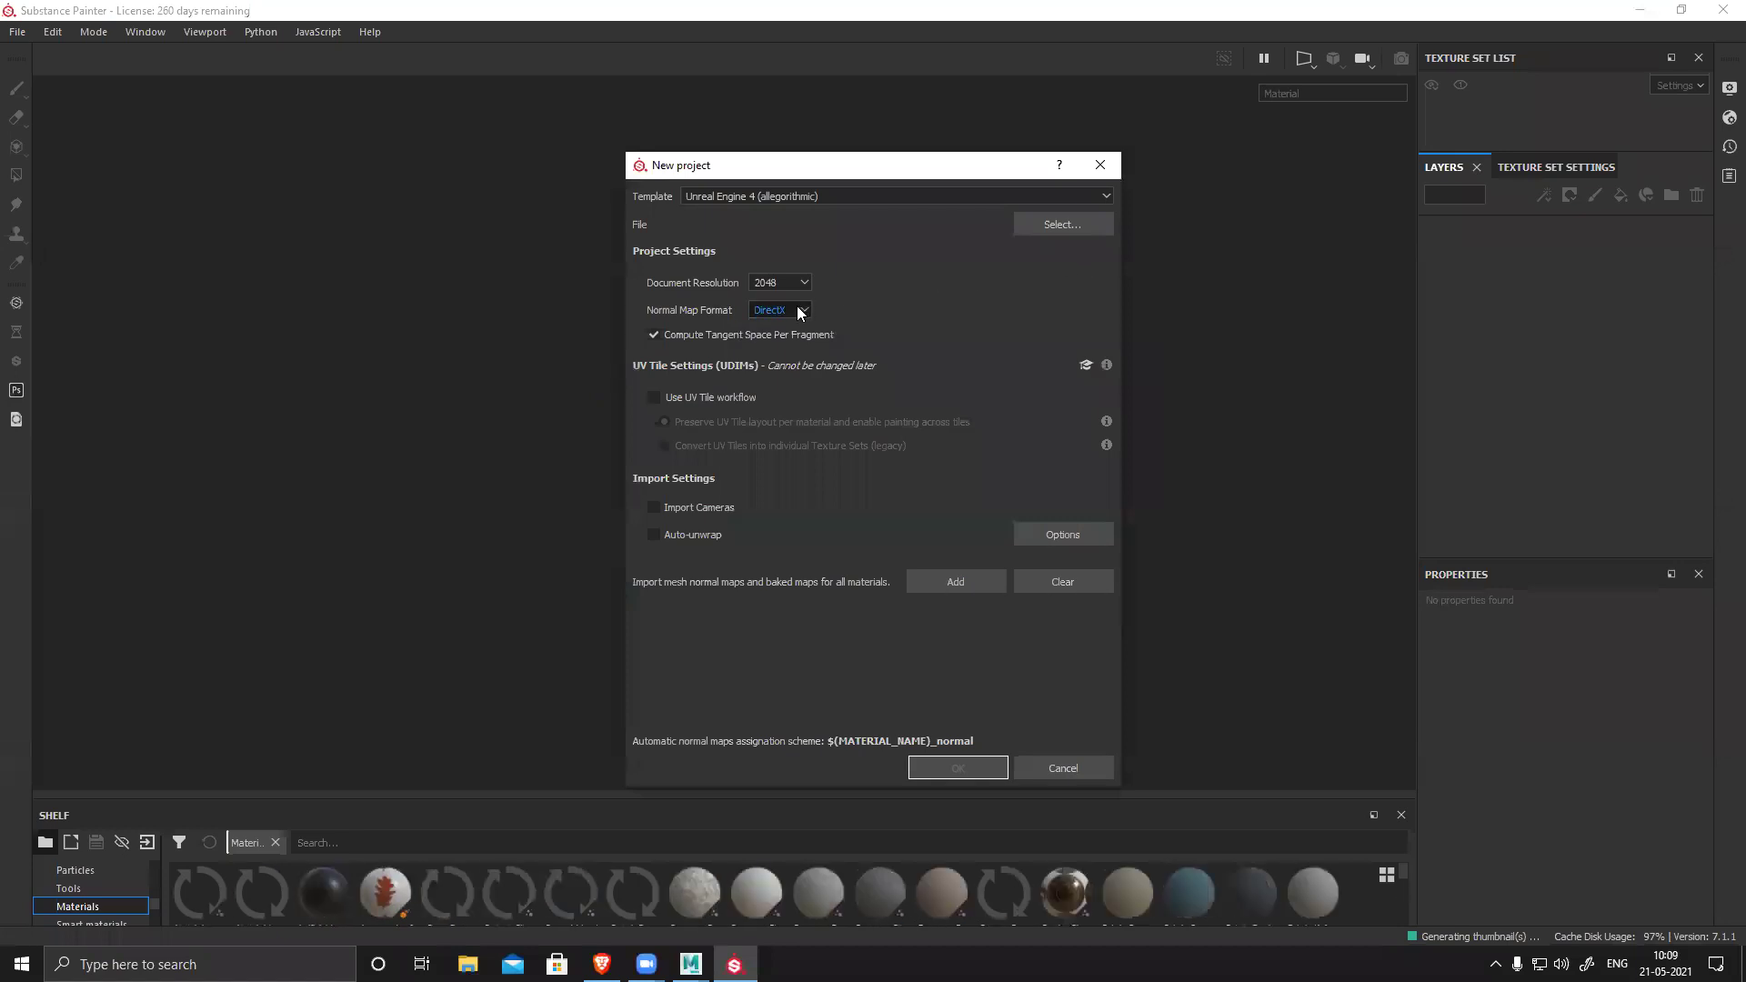
{"action": "left_click", "coordinate": [801, 313]}
{"action": "left_click", "coordinate": [786, 336]}
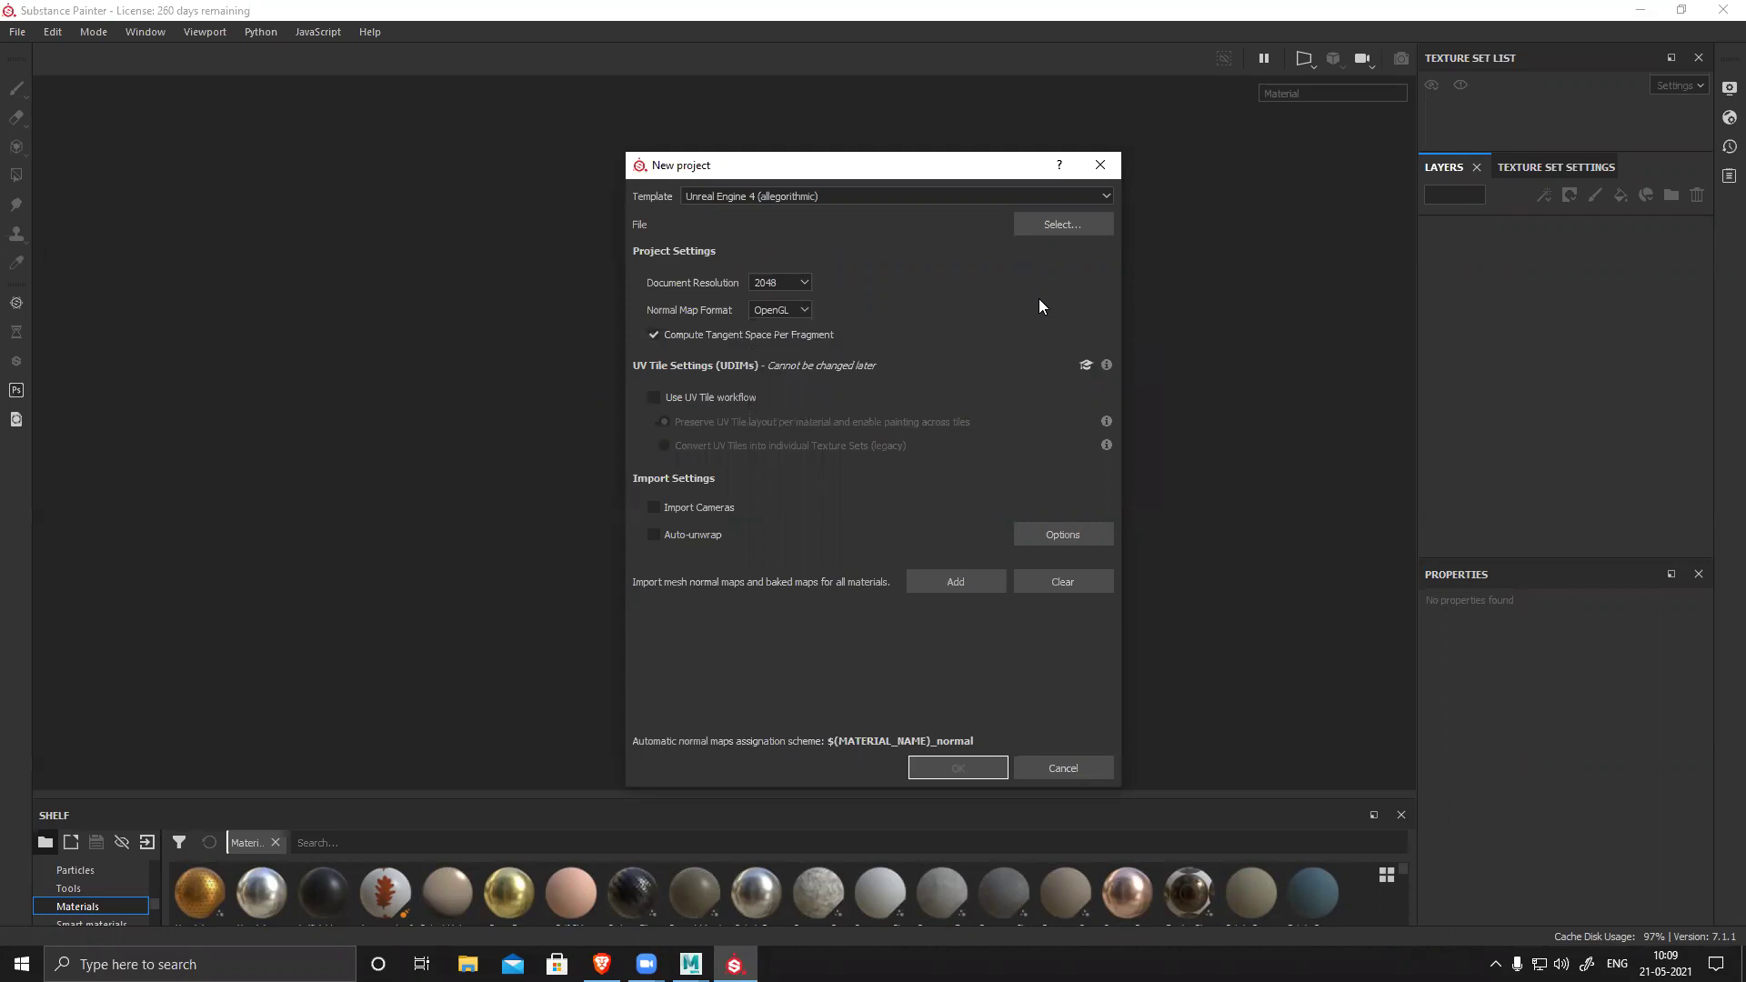
- Choose low.fbx from the Desktop as the project mesh and create the project
{"action": "left_click", "coordinate": [1071, 225]}
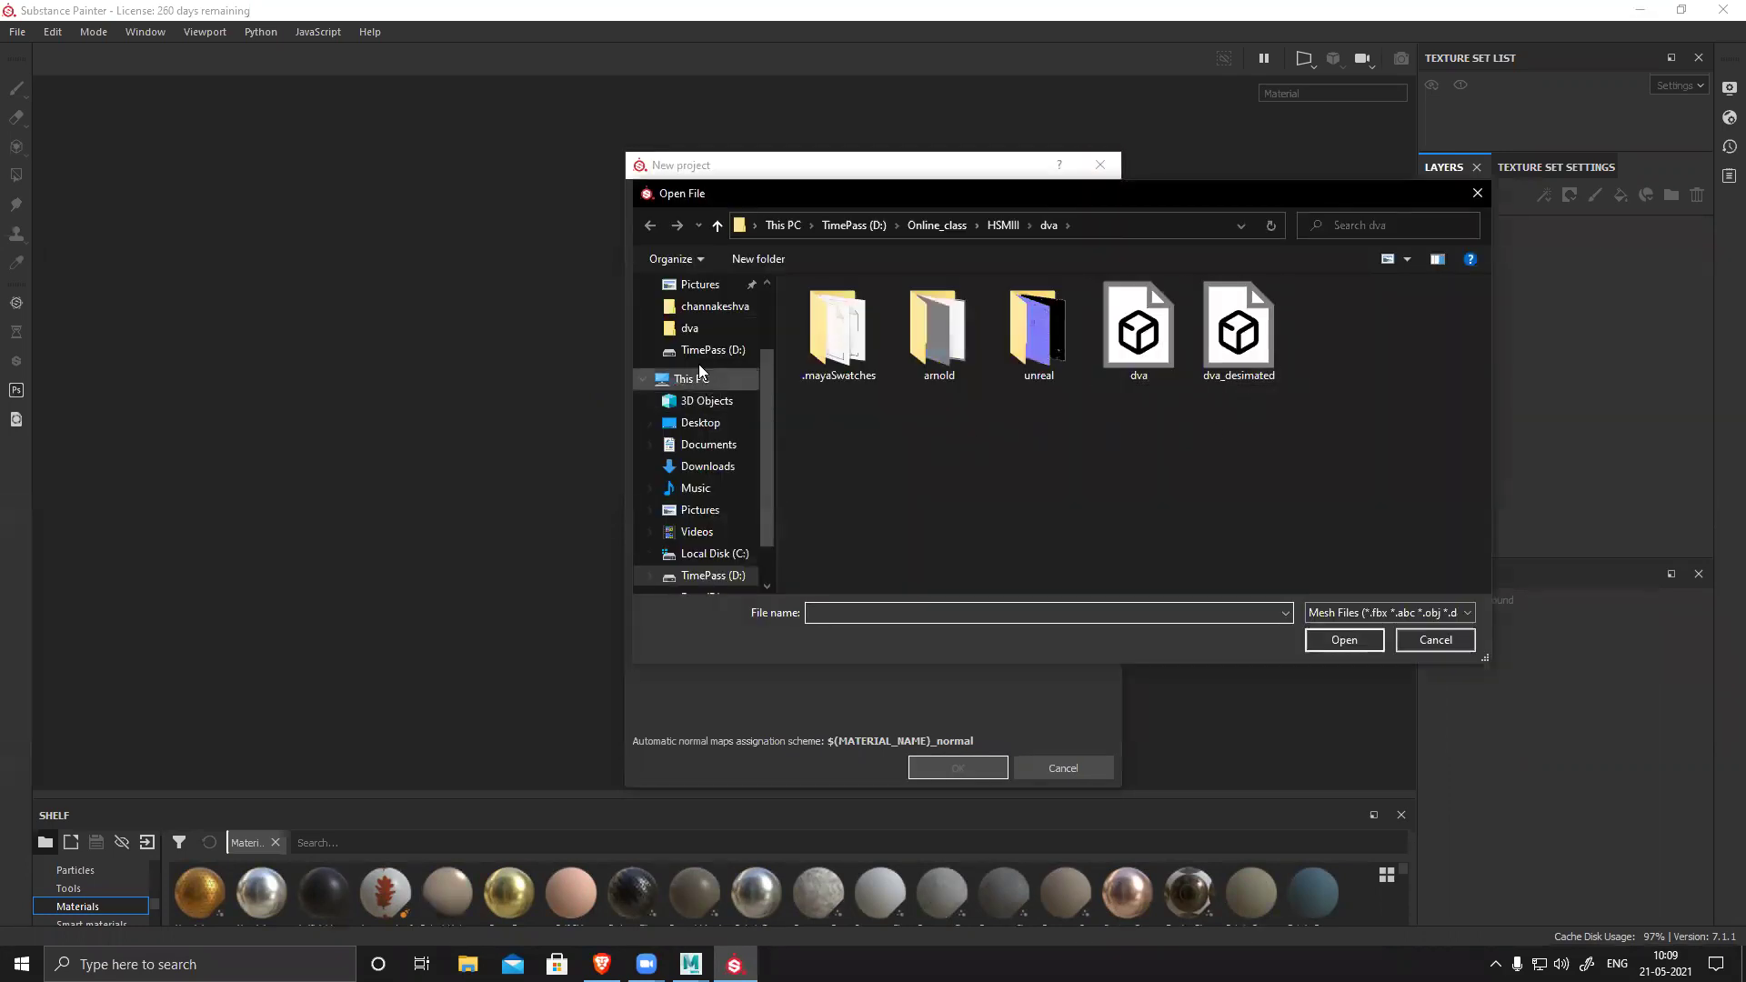
{"action": "left_click", "coordinate": [699, 423]}
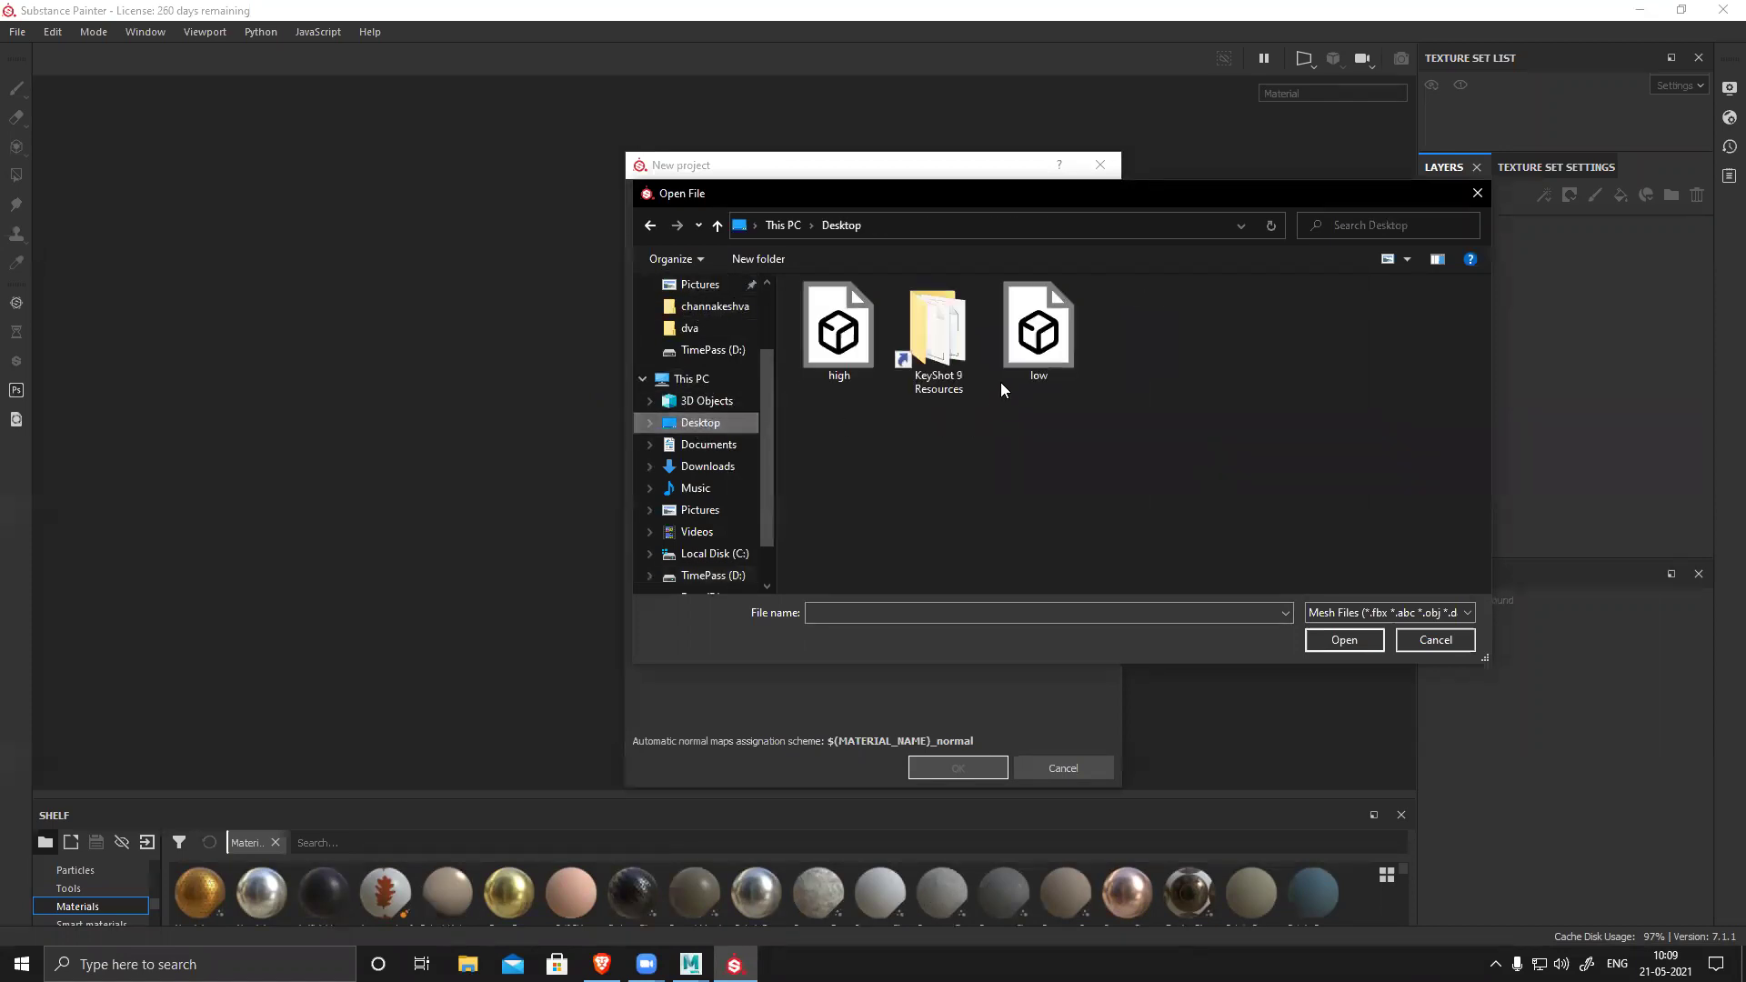
{"action": "left_click", "coordinate": [1038, 332]}
{"action": "left_click", "coordinate": [1344, 639]}
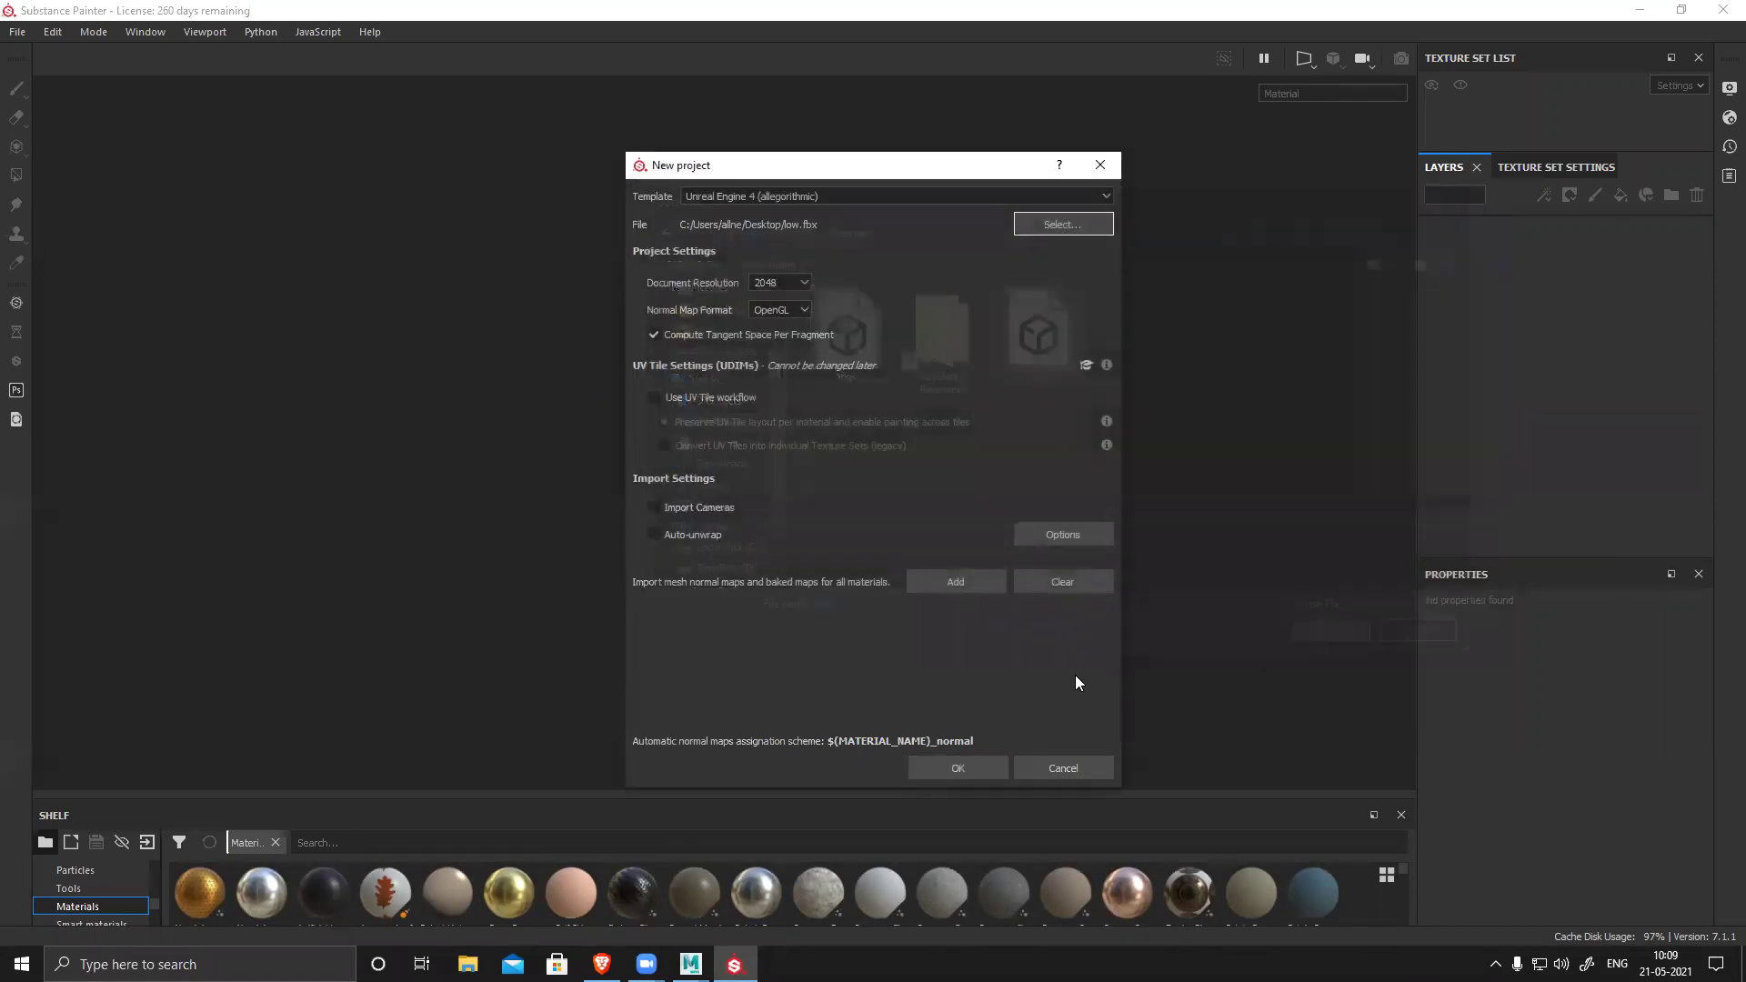
{"action": "left_click", "coordinate": [962, 770]}
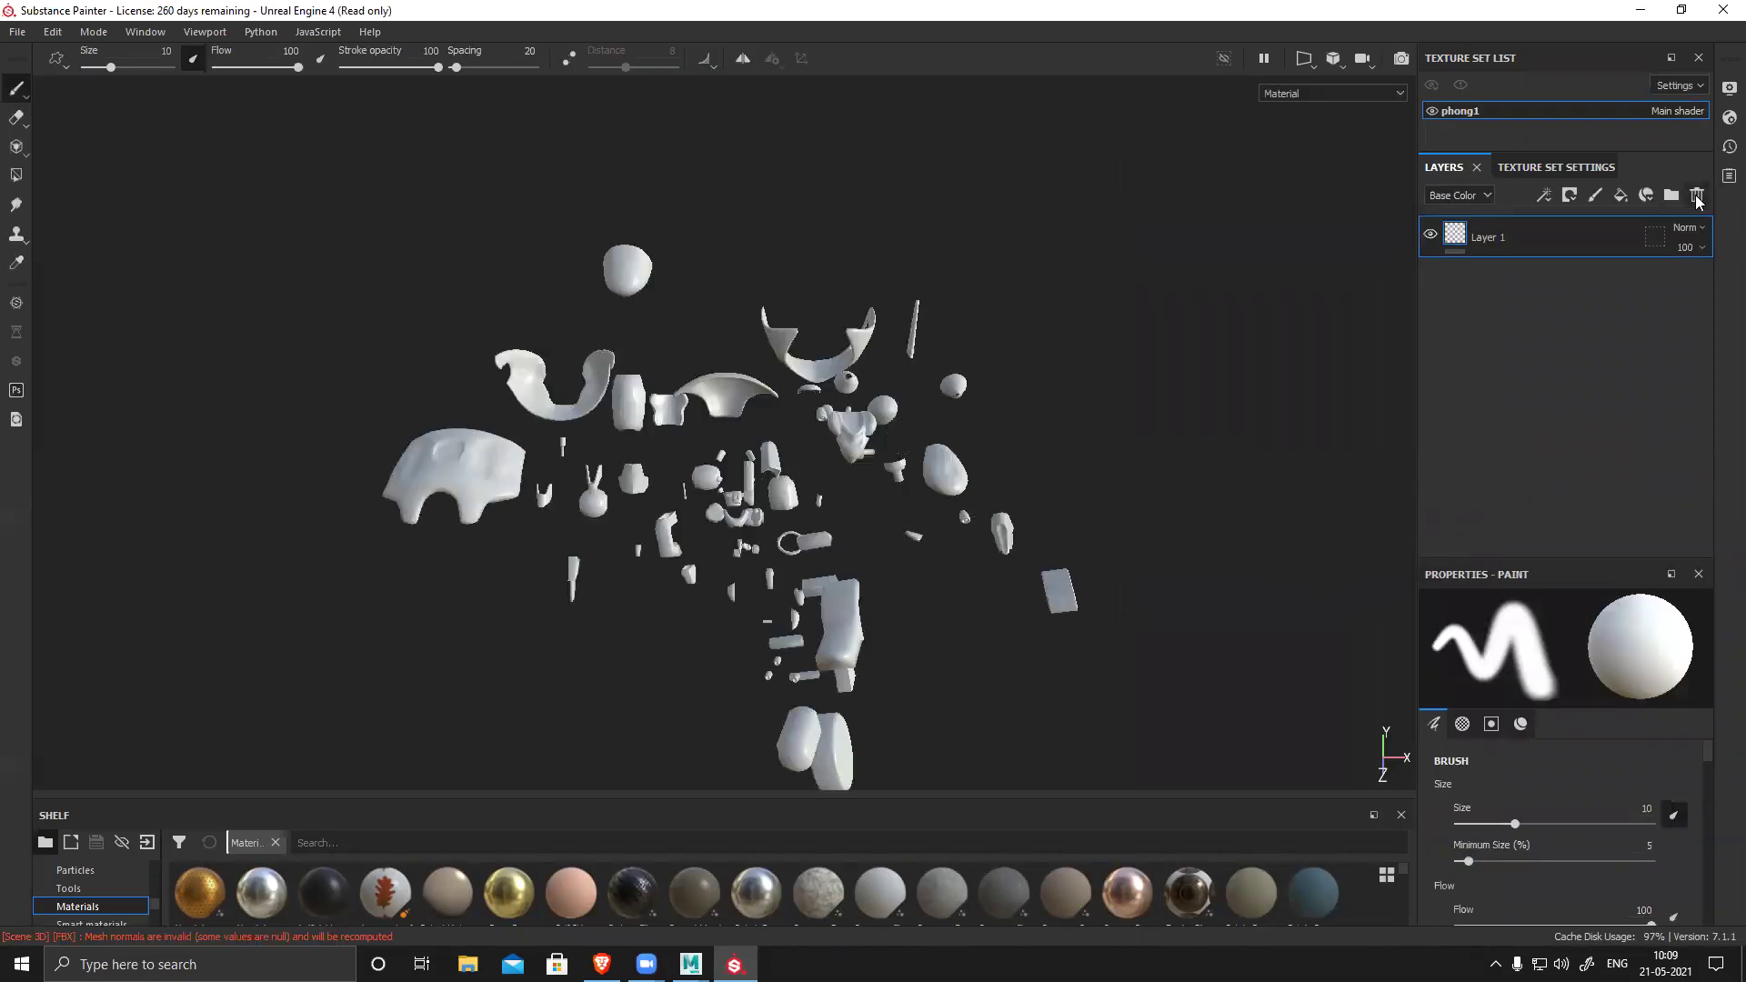
- Bring up the mesh map baking settings for the phong1 texture set and set the output size to 2048
{"action": "left_click", "coordinate": [1557, 166]}
{"action": "scroll", "coordinate": [1630, 450], "scroll_direction": "down", "scroll_amount": 6}
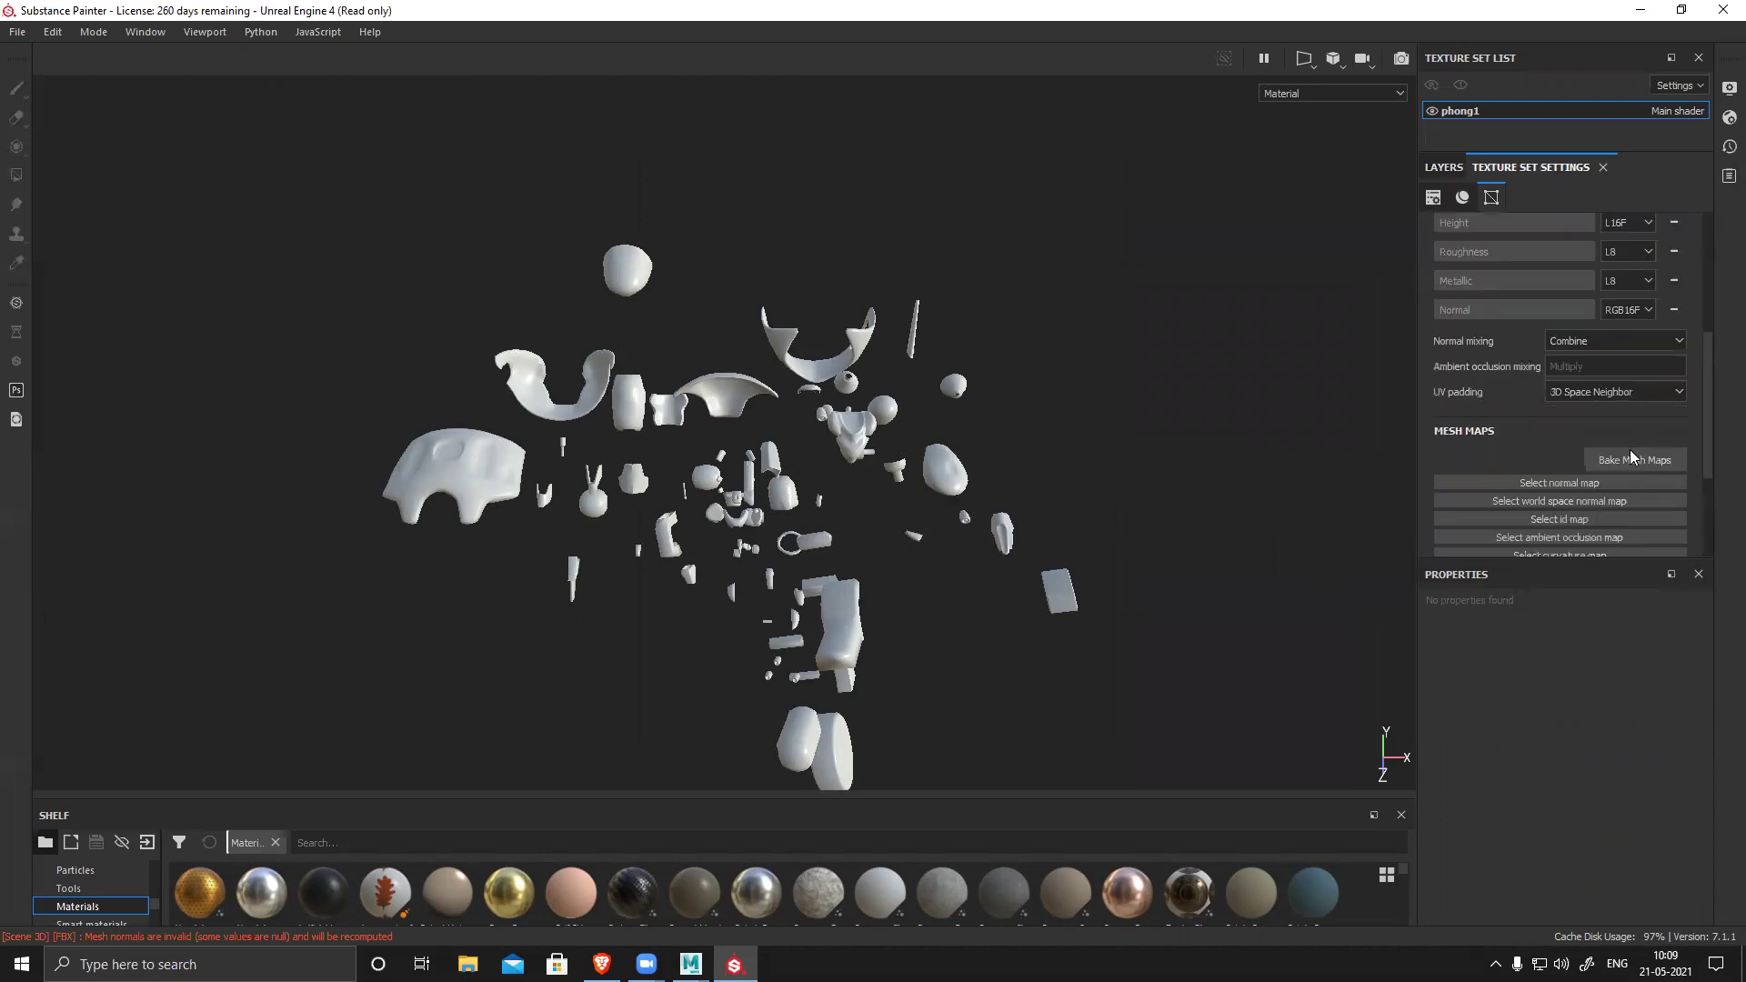
{"action": "left_click", "coordinate": [1639, 295]}
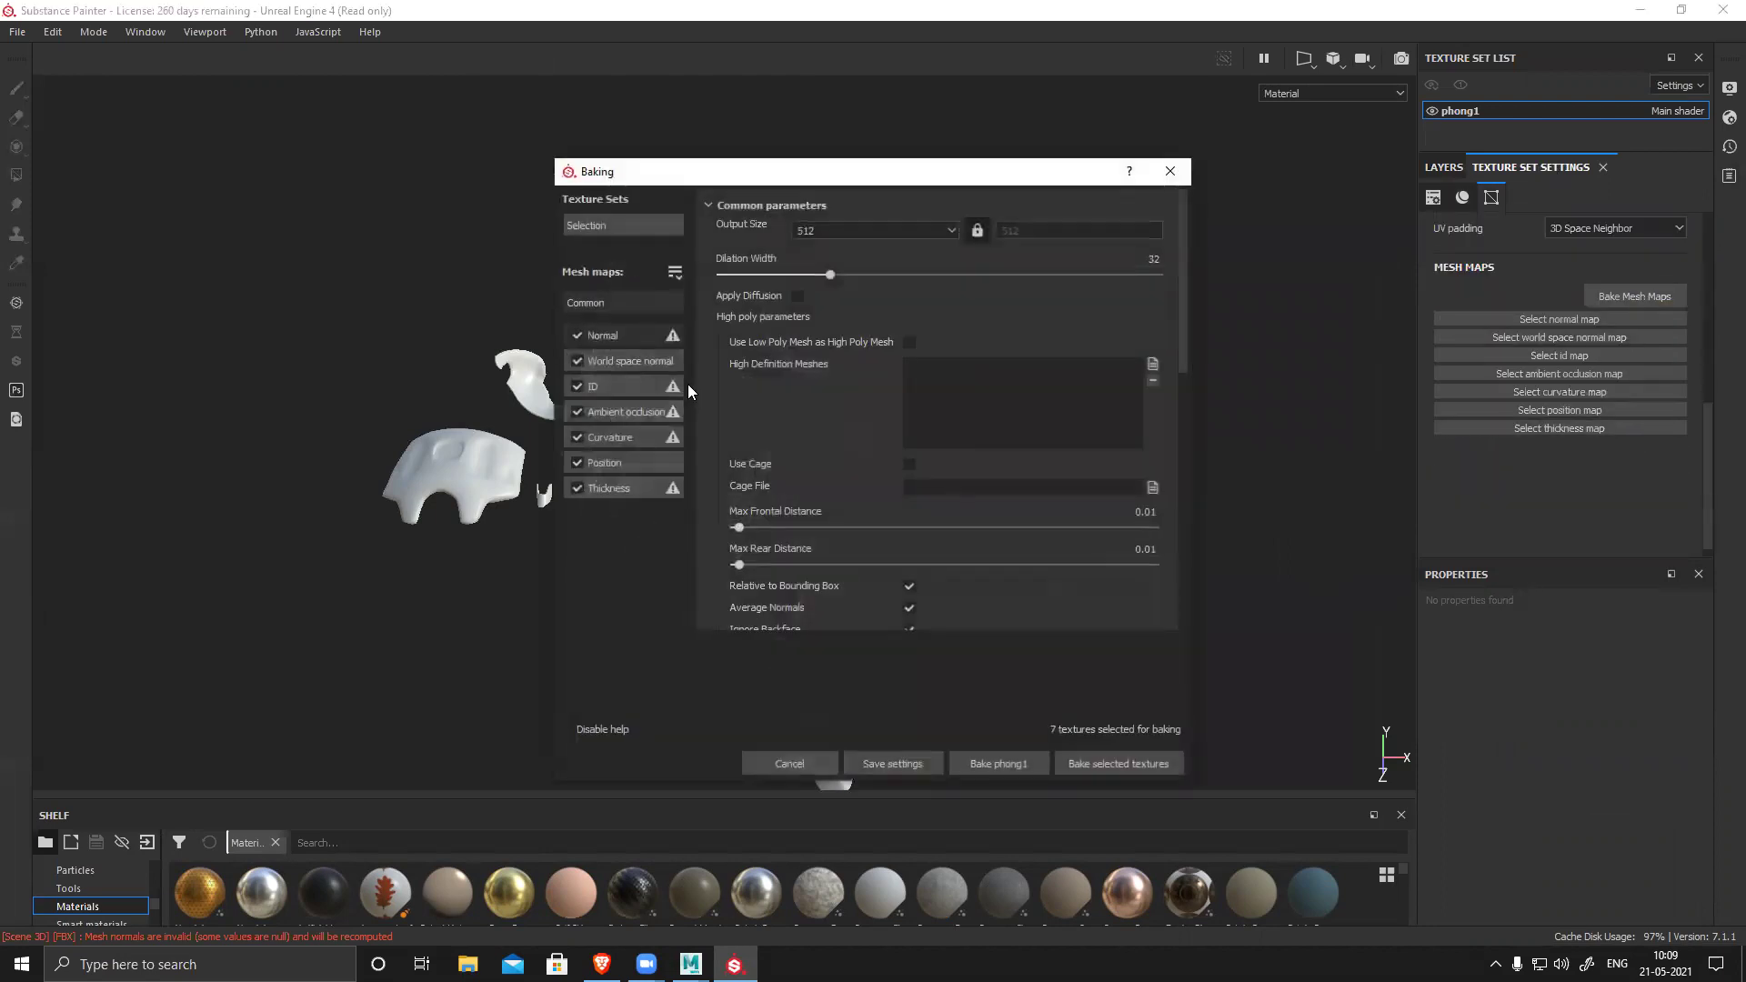
{"action": "left_click", "coordinate": [942, 230]}
{"action": "left_click", "coordinate": [837, 285]}
- Add high.fbx from the Desktop as the high definition mesh for the bake
{"action": "left_click", "coordinate": [1152, 363]}
{"action": "left_click", "coordinate": [769, 337]}
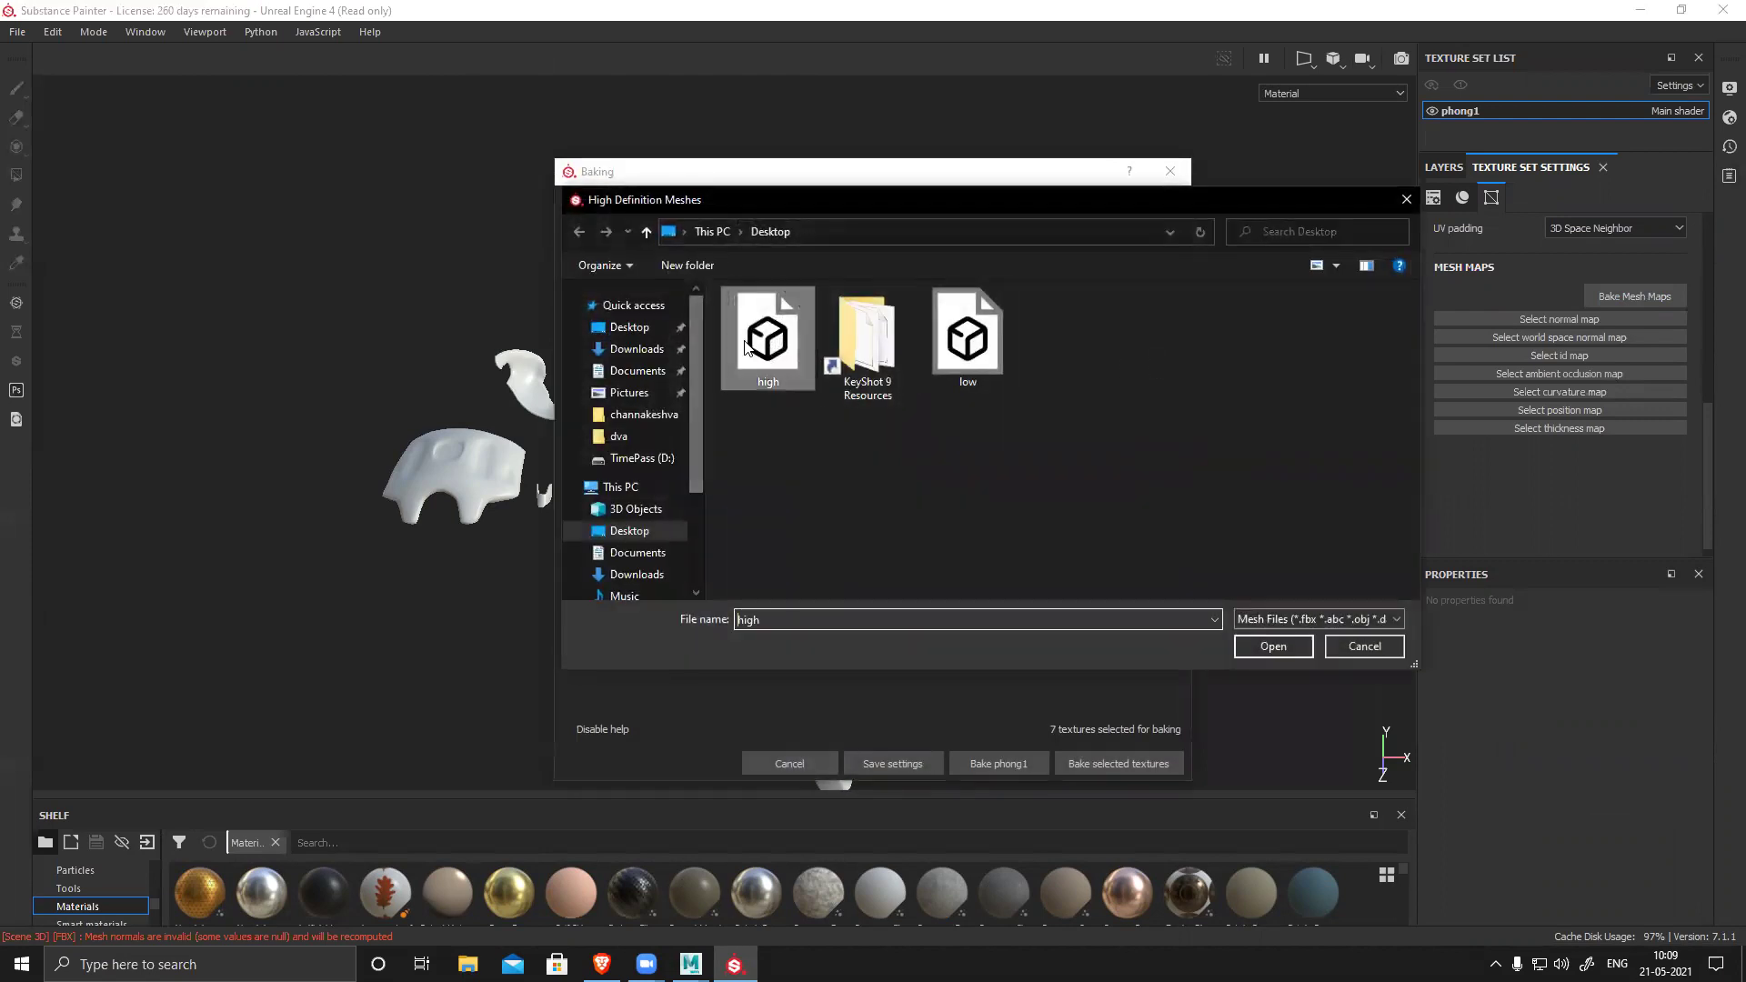
{"action": "left_click", "coordinate": [1273, 646]}
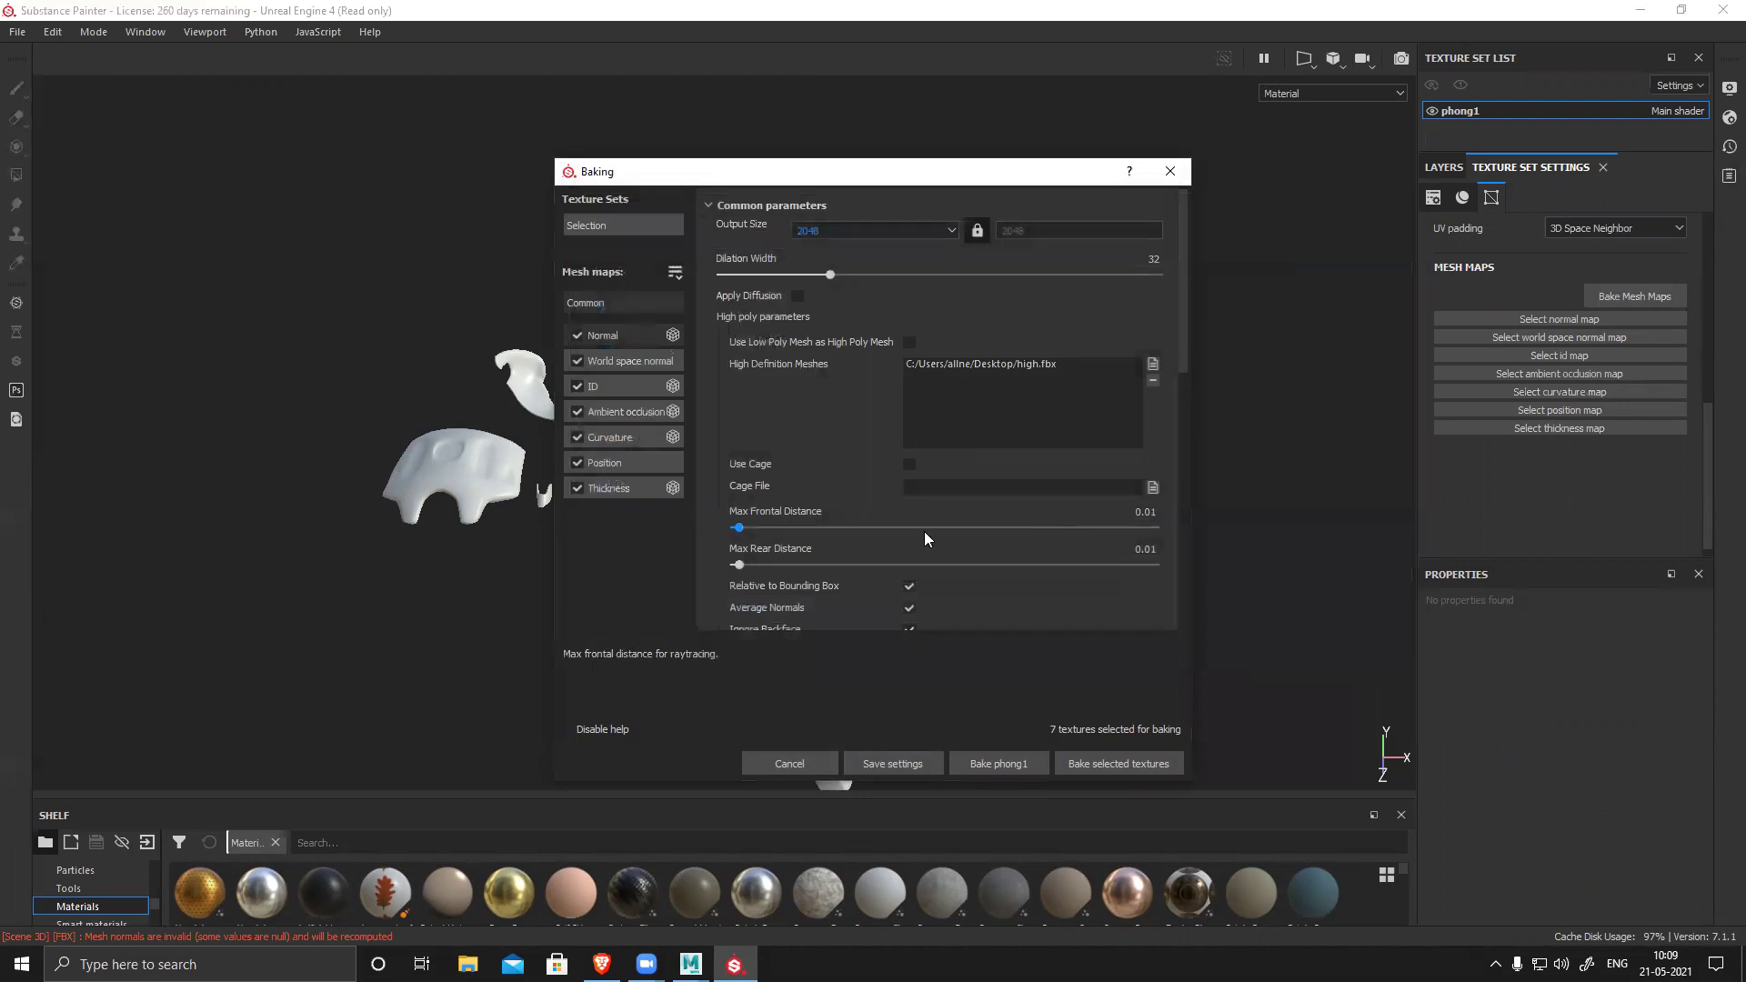
- Exclude the thickness, position, curvature, ambient occlusion, ID and world space normal maps, and bake only the normal map
{"action": "left_click", "coordinate": [577, 488]}
{"action": "left_click", "coordinate": [577, 464]}
{"action": "left_click", "coordinate": [578, 438]}
{"action": "left_click", "coordinate": [577, 413]}
{"action": "left_click", "coordinate": [577, 386]}
{"action": "left_click", "coordinate": [578, 361]}
{"action": "left_click", "coordinate": [1099, 764]}
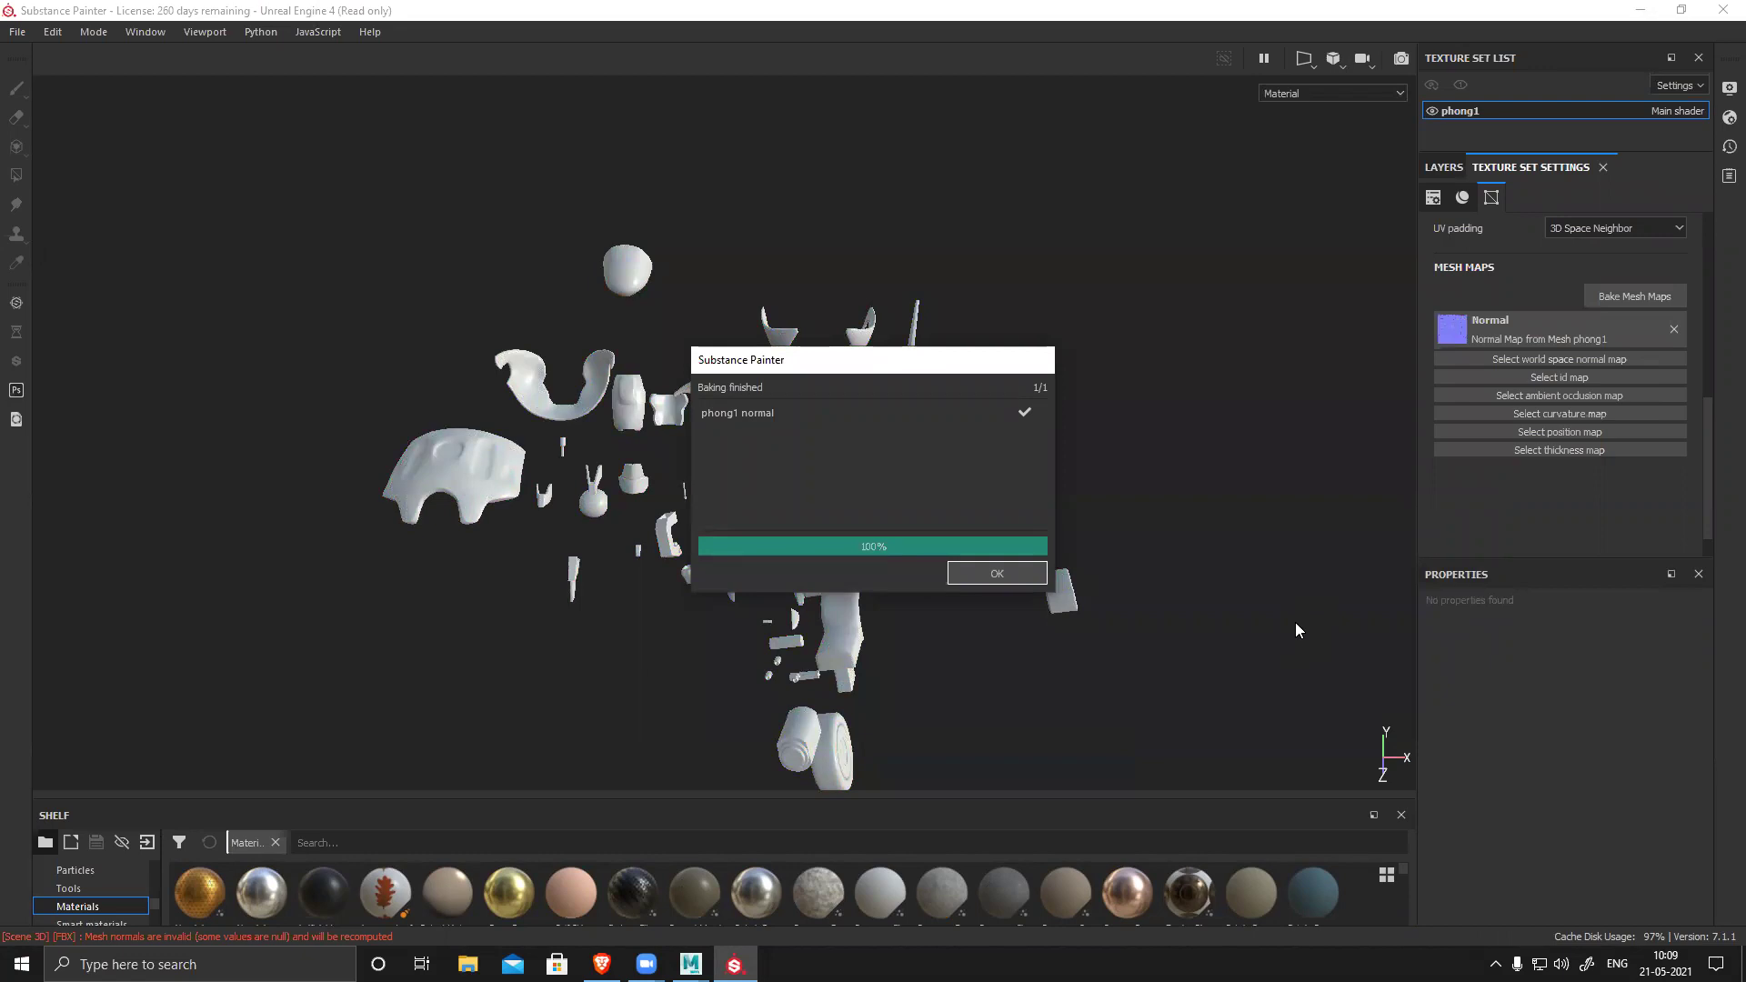
{"action": "left_click", "coordinate": [1000, 577]}
{"action": "left_click_drag", "start_coordinate": [1202, 522], "coordinate": [1074, 504], "text": "alt"}
{"action": "scroll", "coordinate": [1020, 496], "scroll_direction": "up", "scroll_amount": 5}
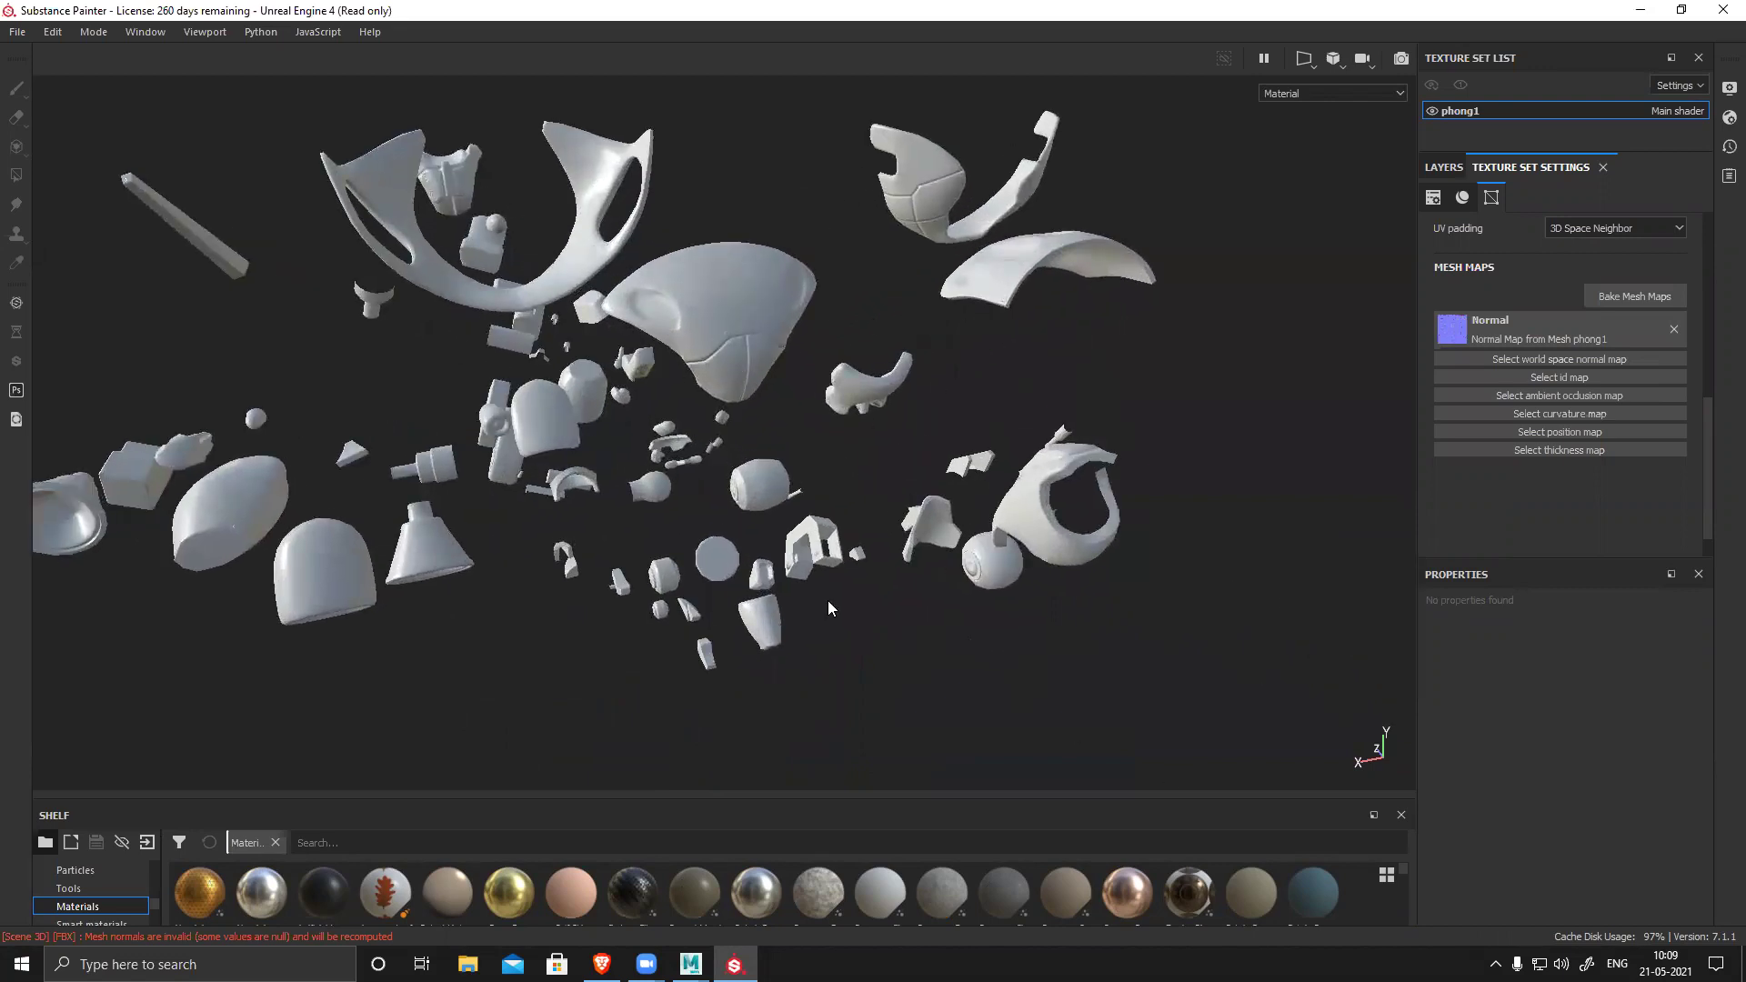
- Export the baked phong1 normal map from the shelf's textures to the Desktop
{"action": "left_click_drag", "start_coordinate": [573, 798], "coordinate": [510, 310]}
{"action": "left_click", "coordinate": [83, 473]}
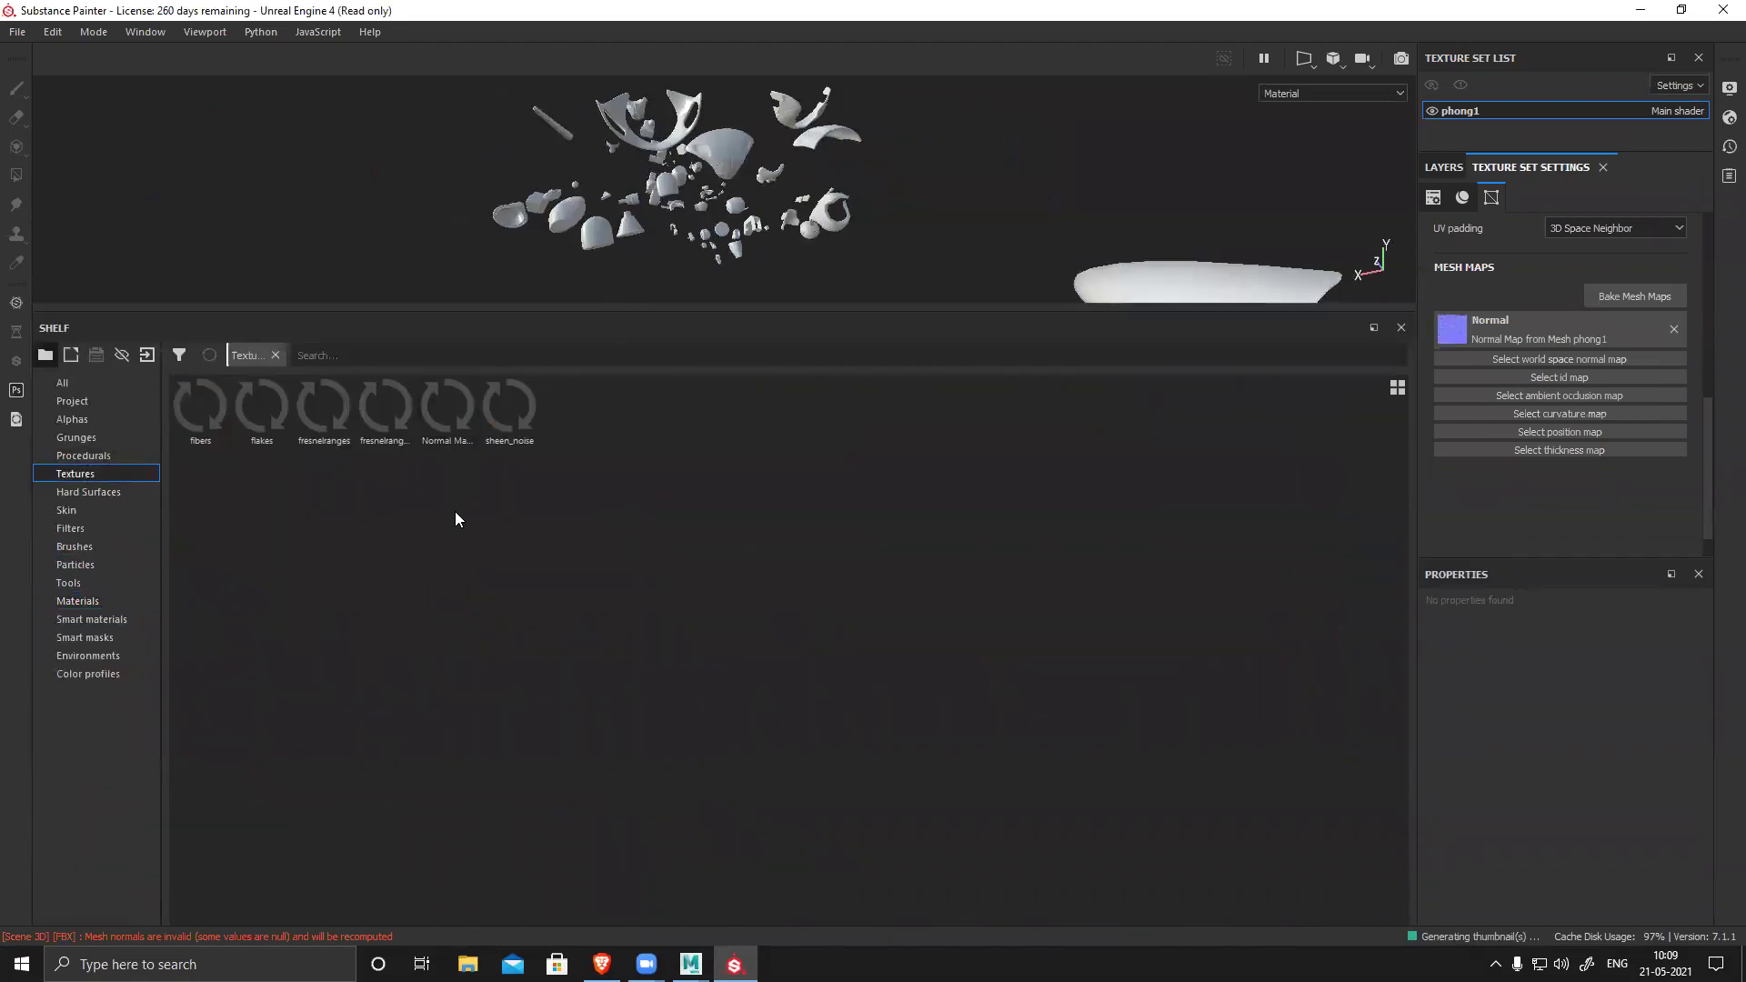
{"action": "right_click", "coordinate": [444, 407]}
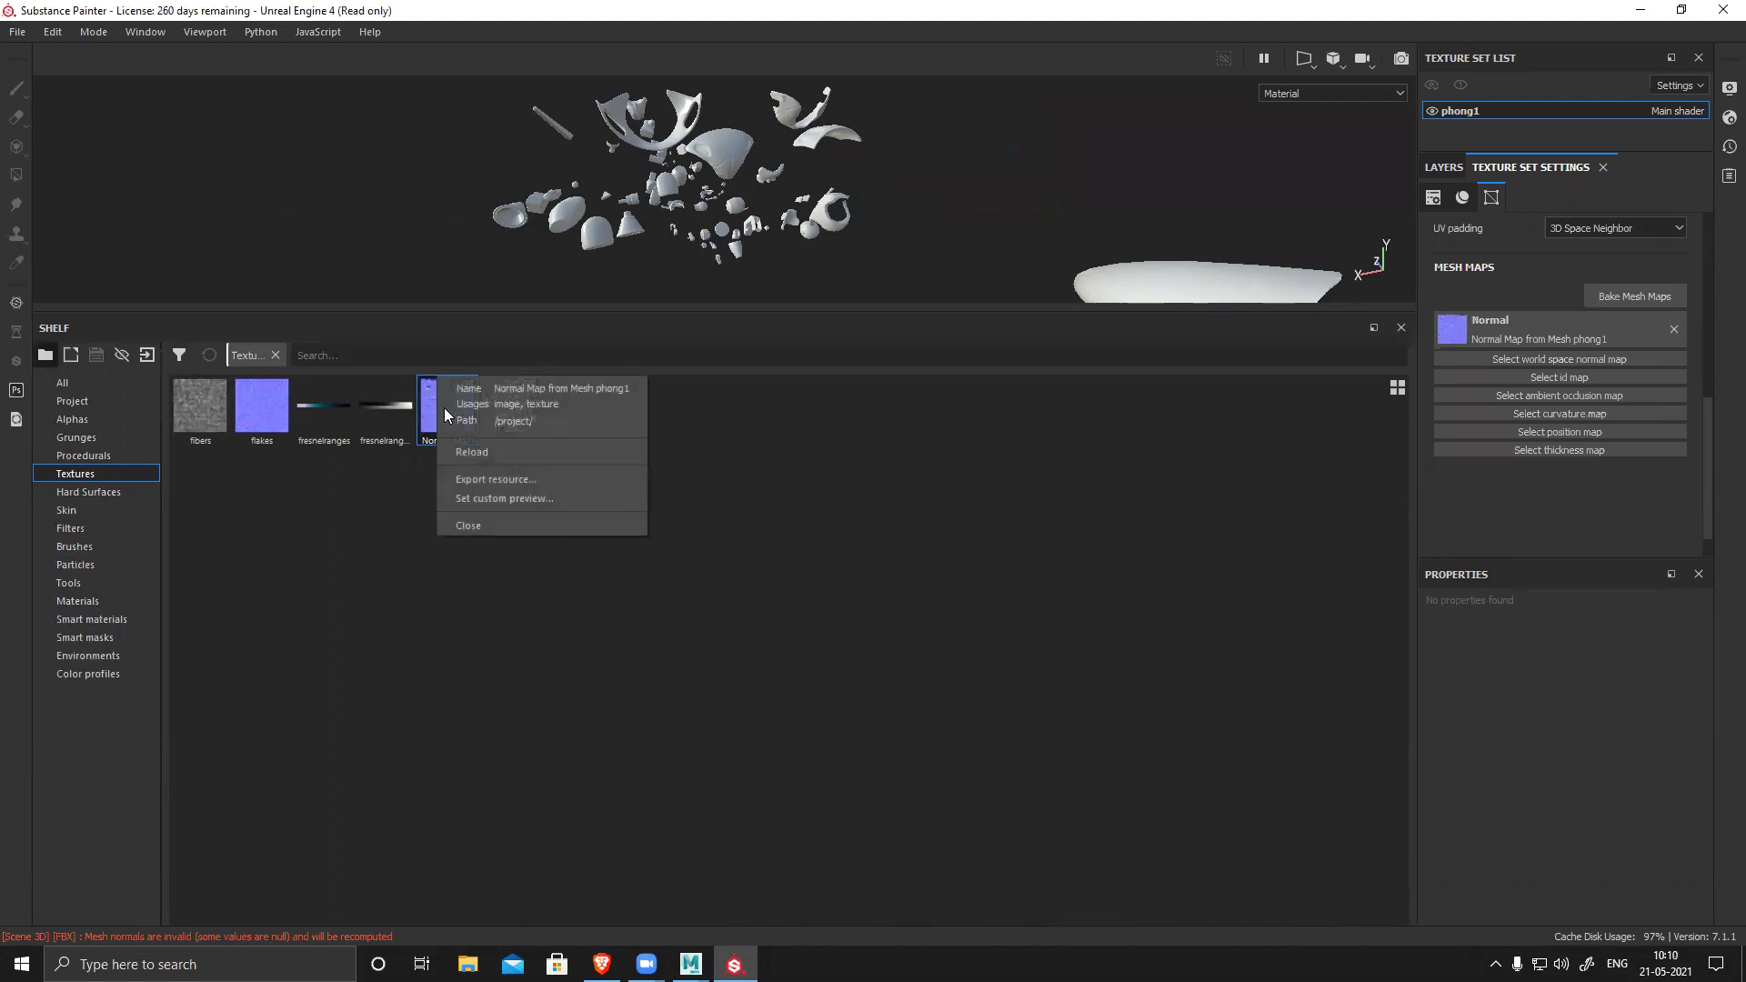
{"action": "left_click", "coordinate": [484, 482]}
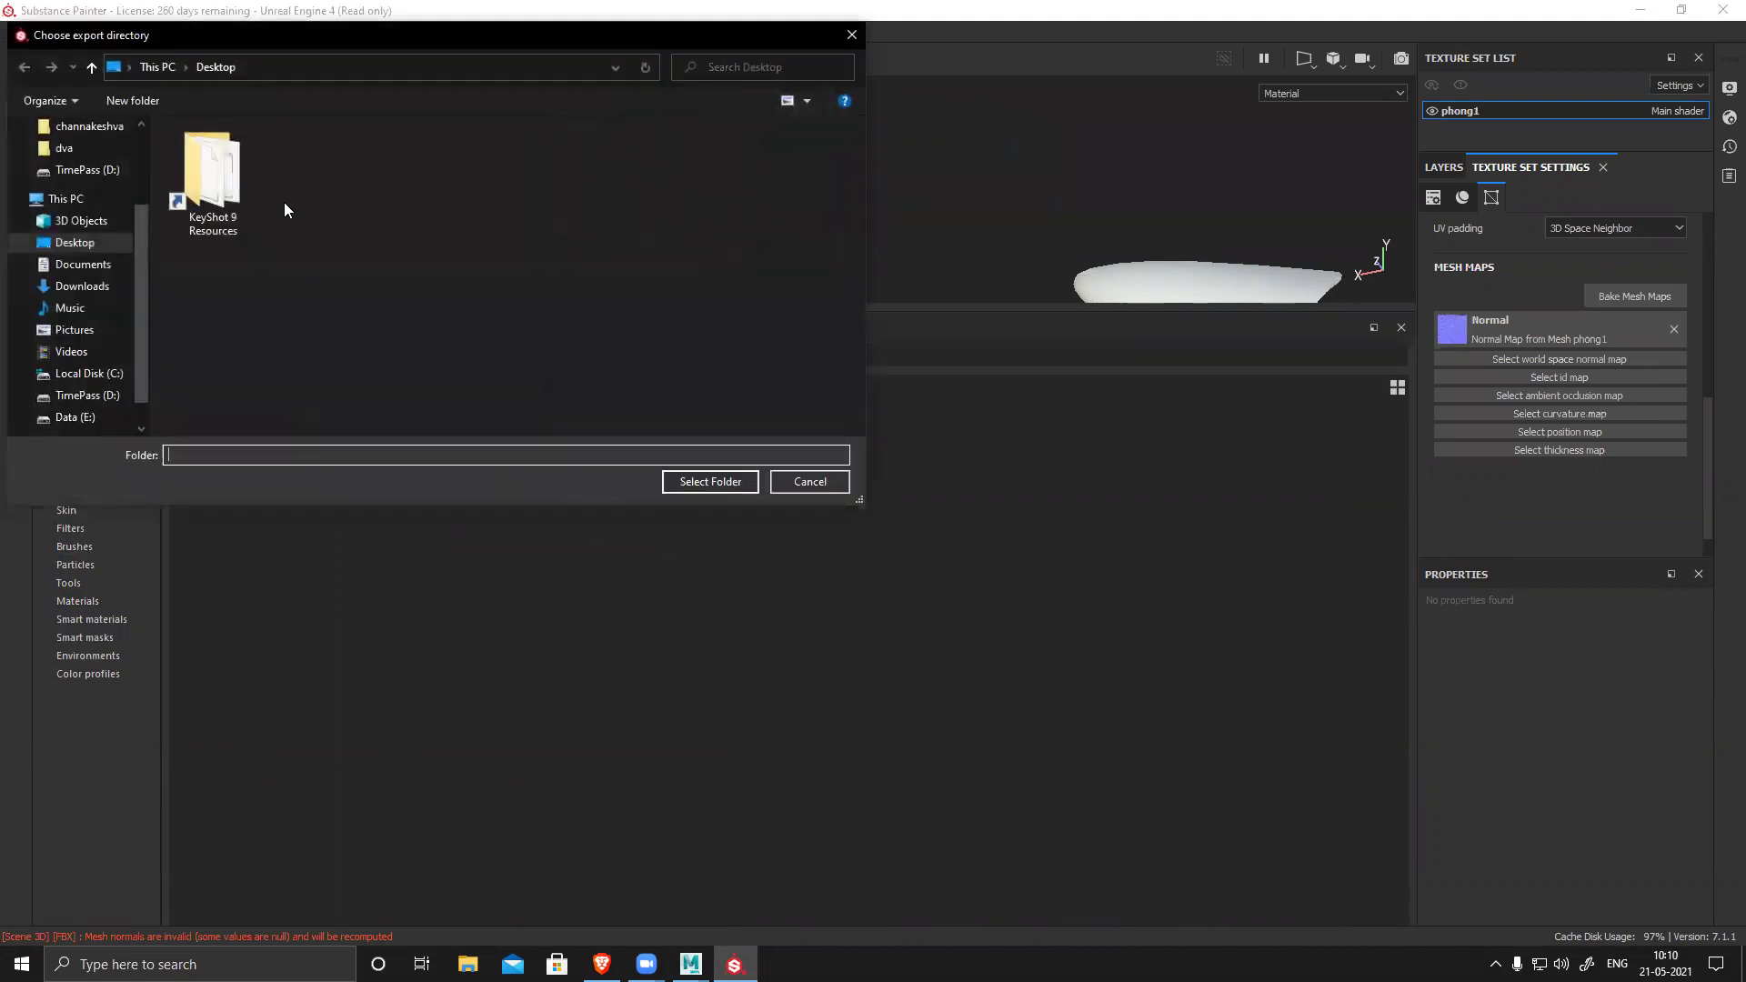
{"action": "left_click", "coordinate": [697, 482]}
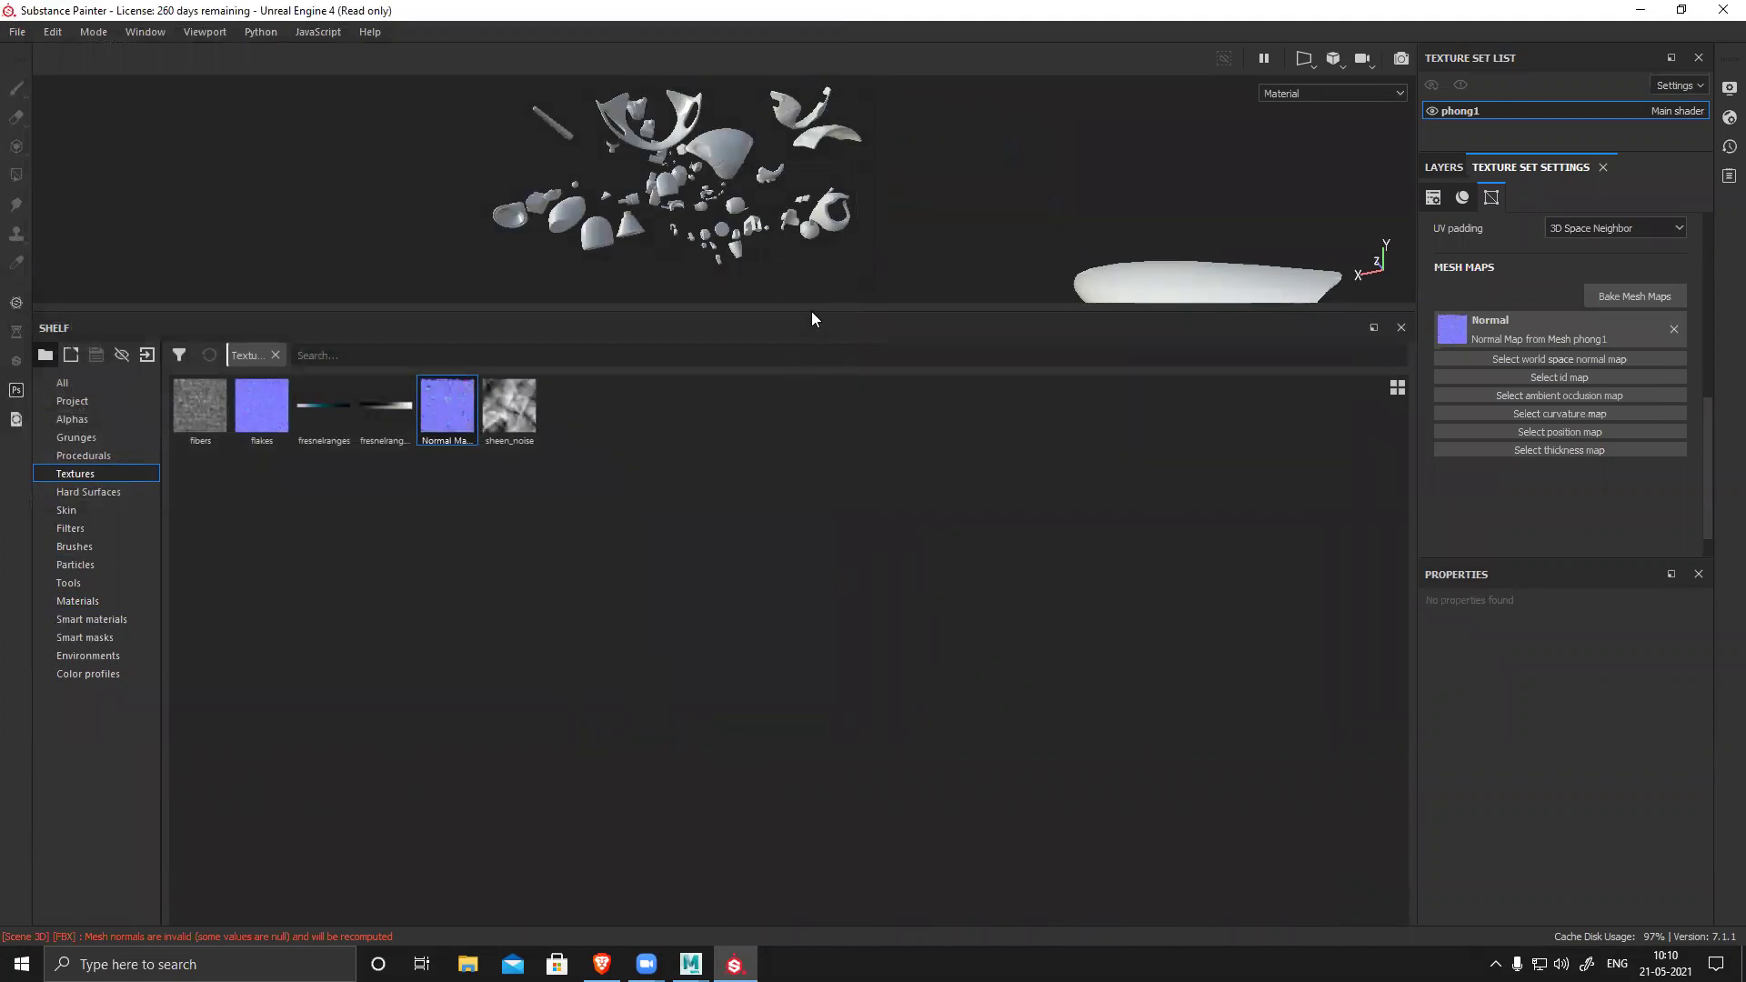
{"action": "left_click_drag", "start_coordinate": [810, 316], "coordinate": [801, 812]}
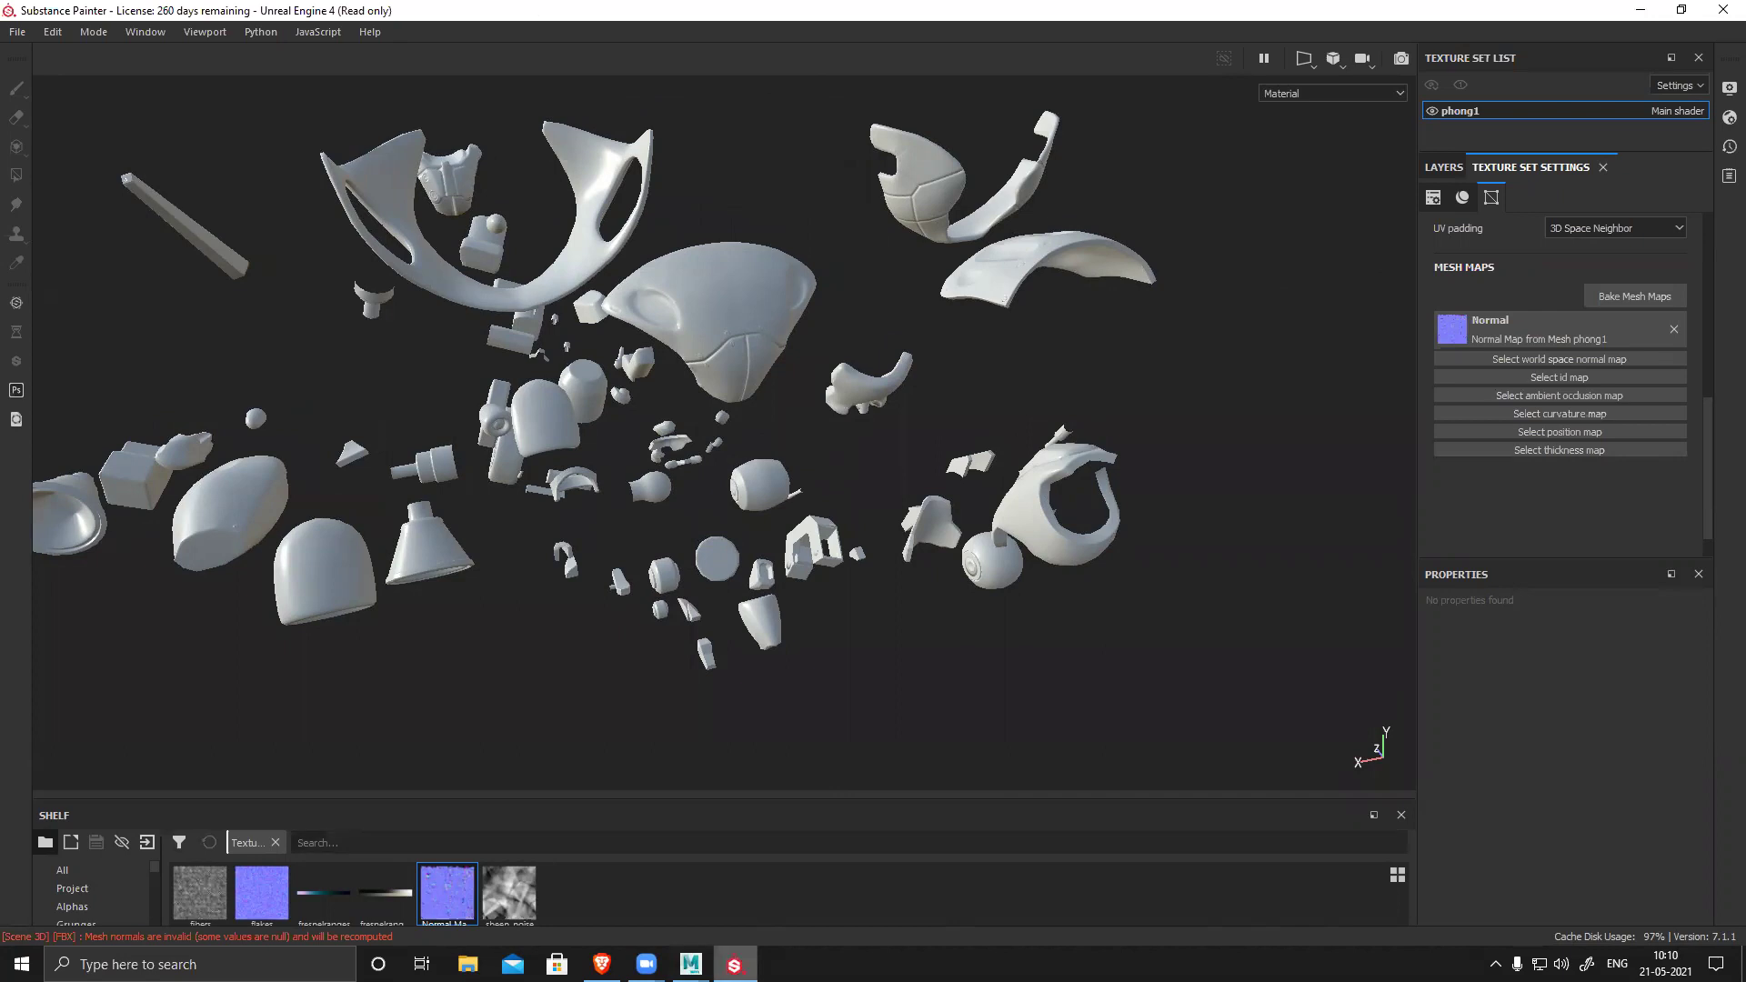
- Switch to Maya and open the recent scene DVA_low.ma from the ga202 folder, dismissing the file notices
{"action": "left_click", "coordinate": [691, 964]}
{"action": "left_click", "coordinate": [801, 881]}
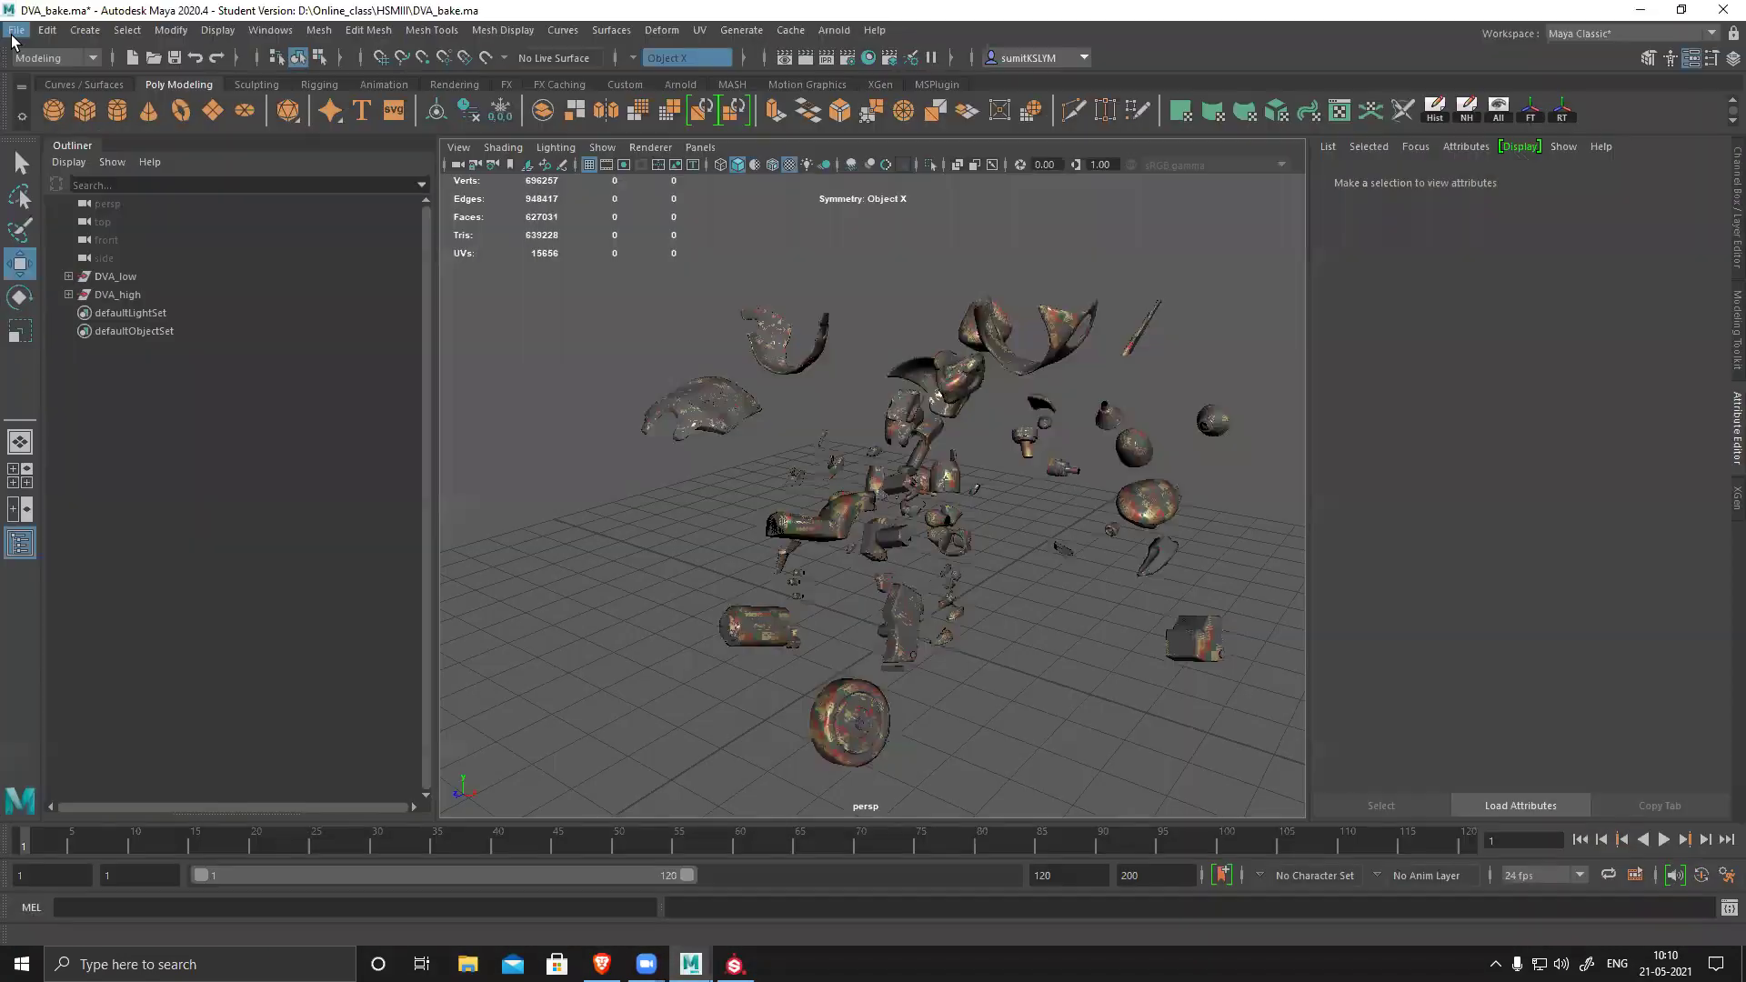
{"action": "left_click", "coordinate": [15, 33]}
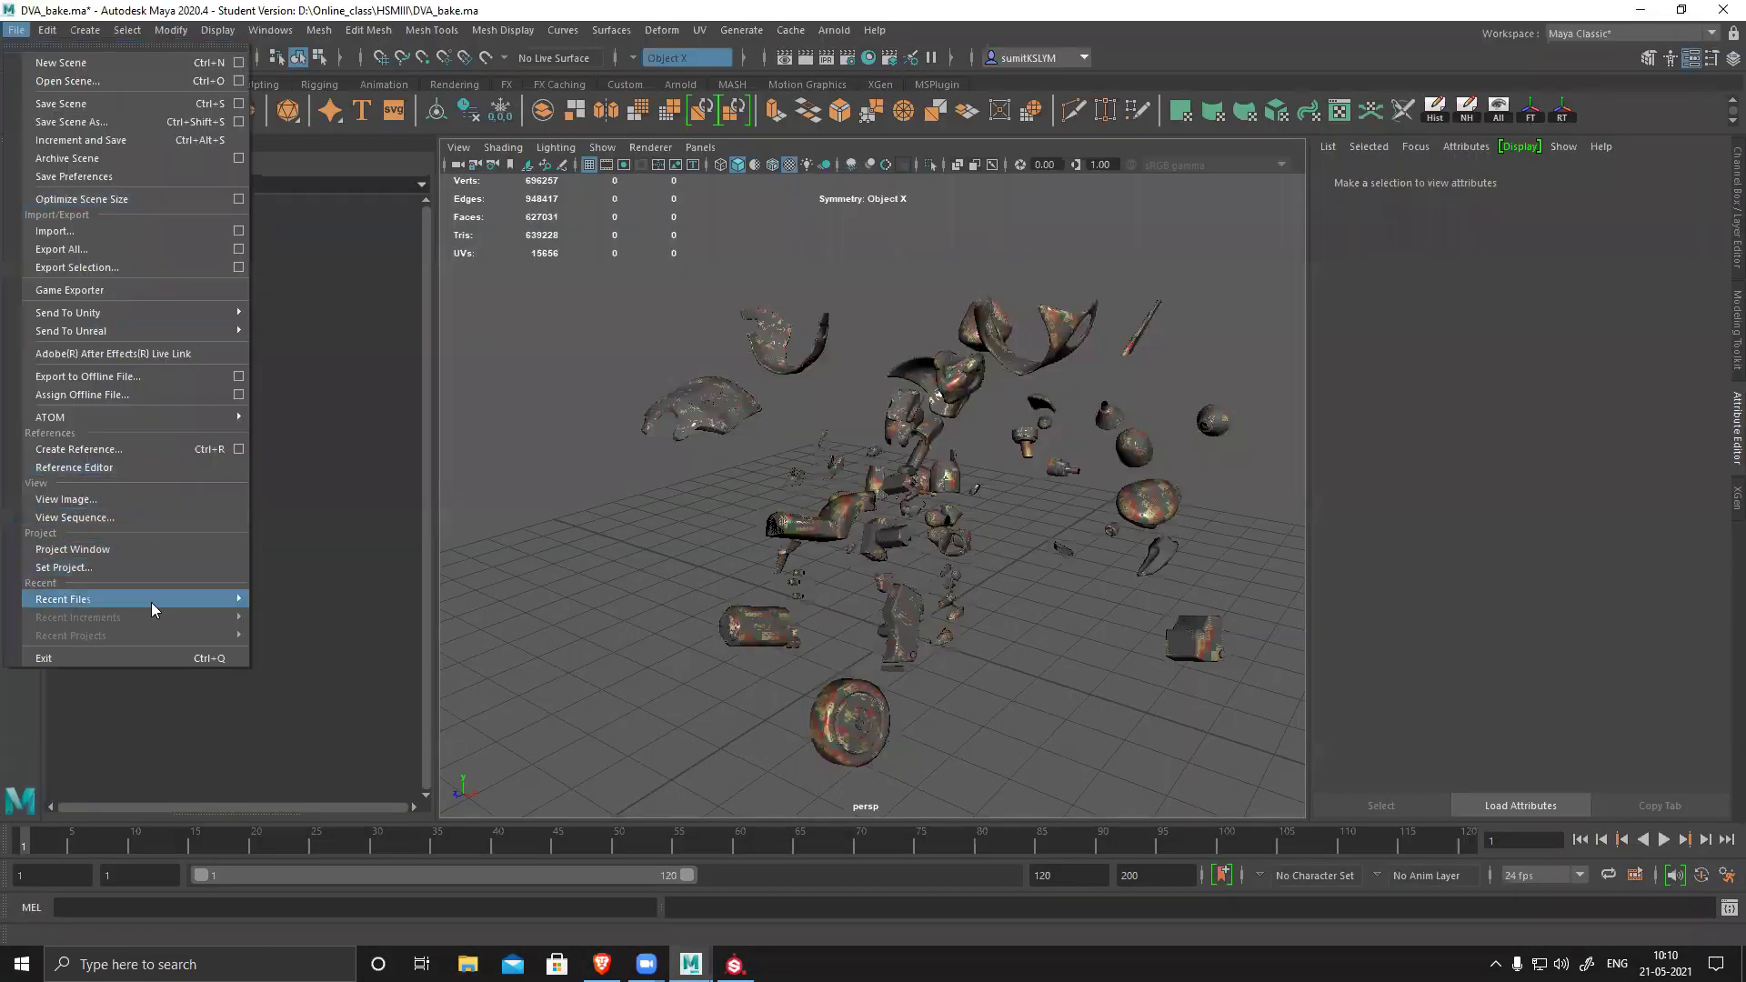
{"action": "mouse_move", "coordinate": [143, 331]}
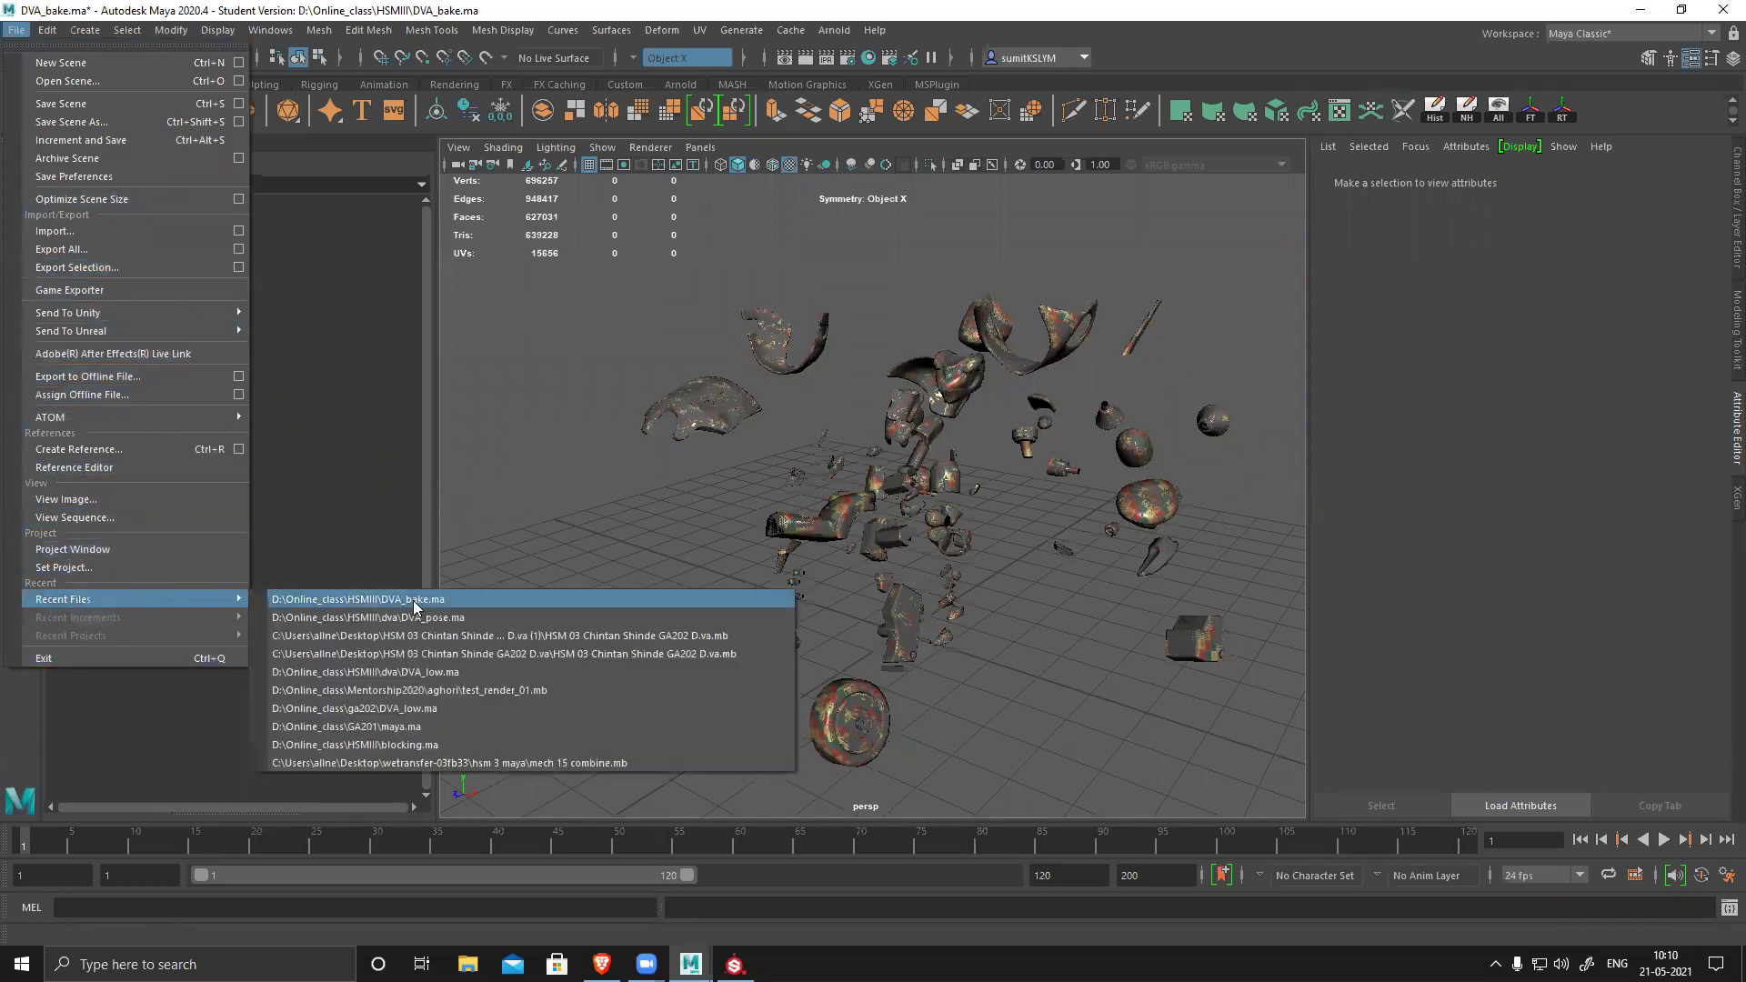
{"action": "left_click", "coordinate": [956, 601]}
{"action": "left_click", "coordinate": [873, 491]}
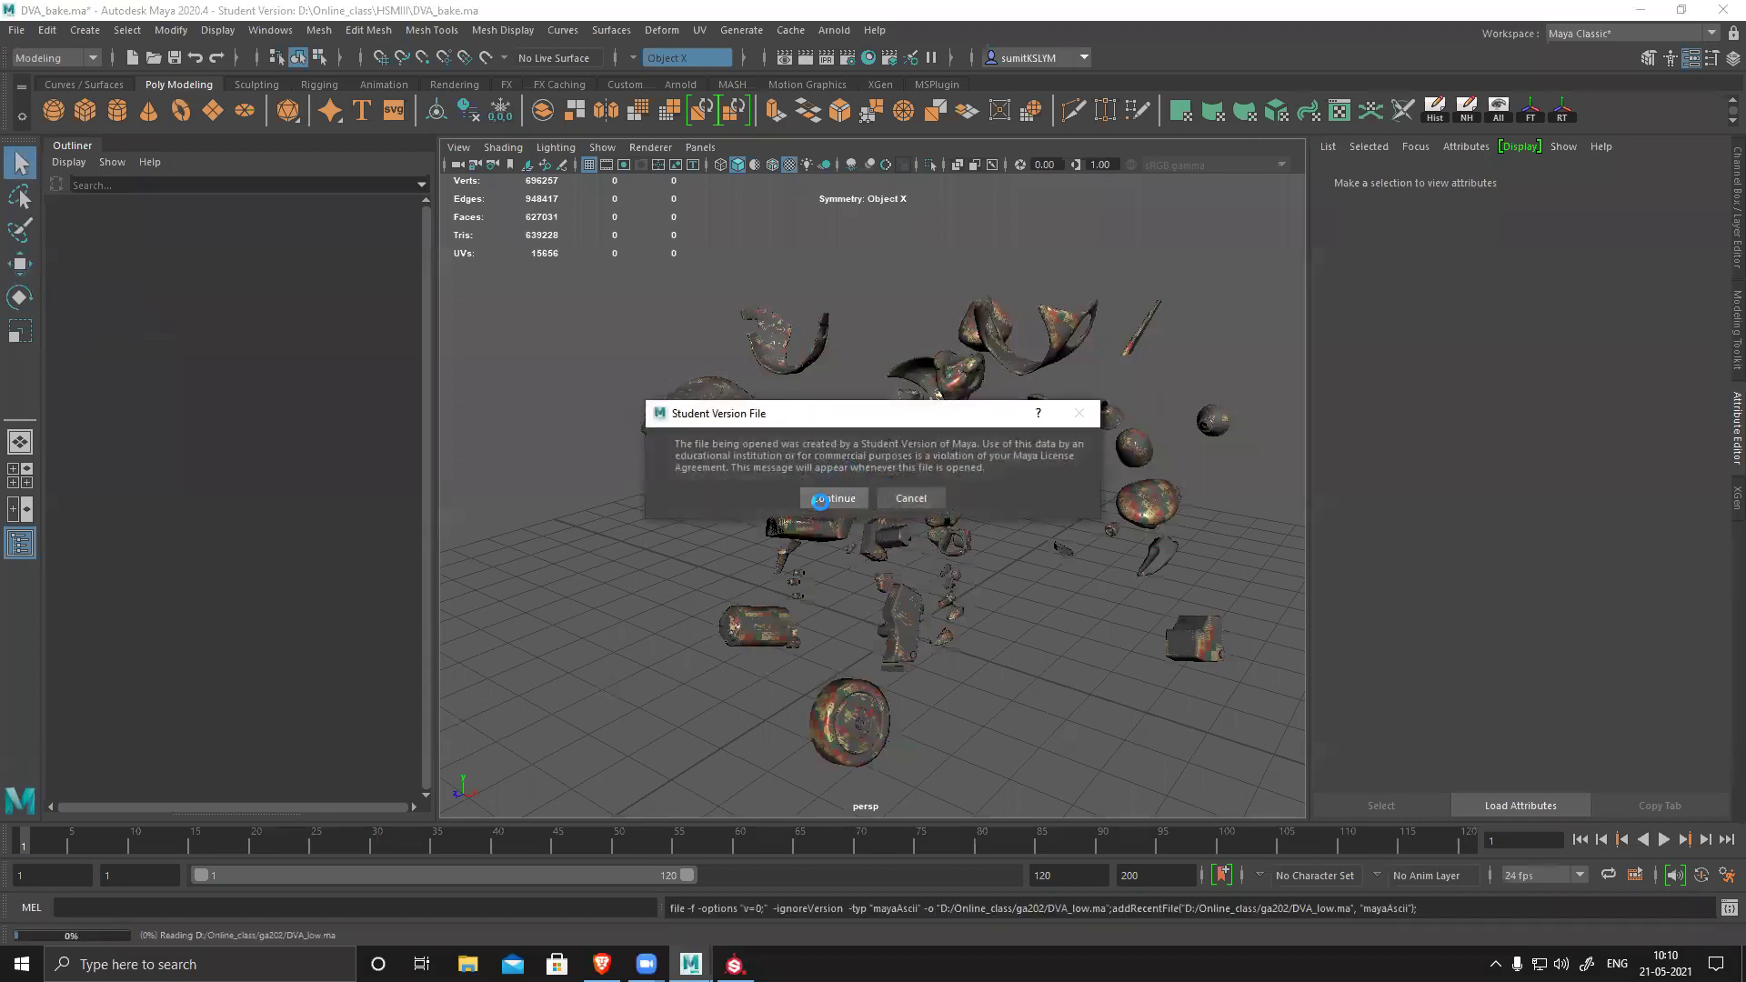
{"action": "left_click", "coordinate": [821, 499]}
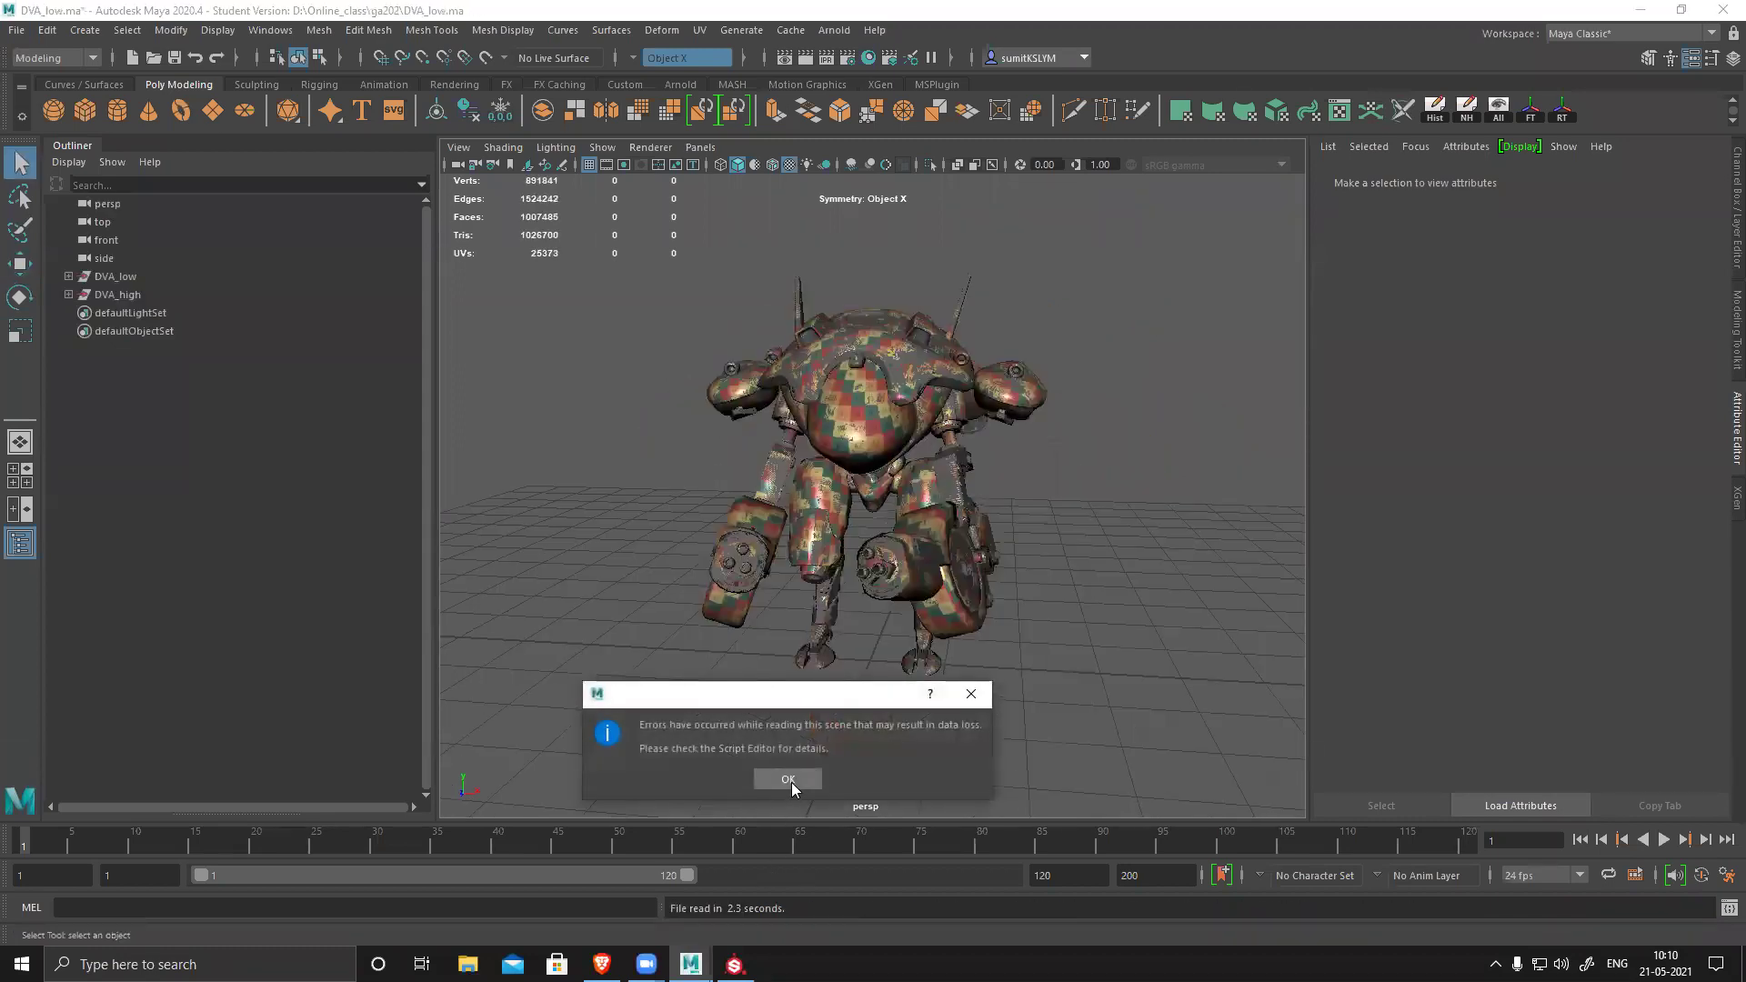
{"action": "left_click", "coordinate": [787, 776]}
- Export the DVA_low mesh as FBX to the Desktop, replacing the existing low.fbx
{"action": "left_click", "coordinate": [109, 277]}
{"action": "left_click_drag", "start_coordinate": [1131, 514], "coordinate": [411, 801], "text": "alt"}
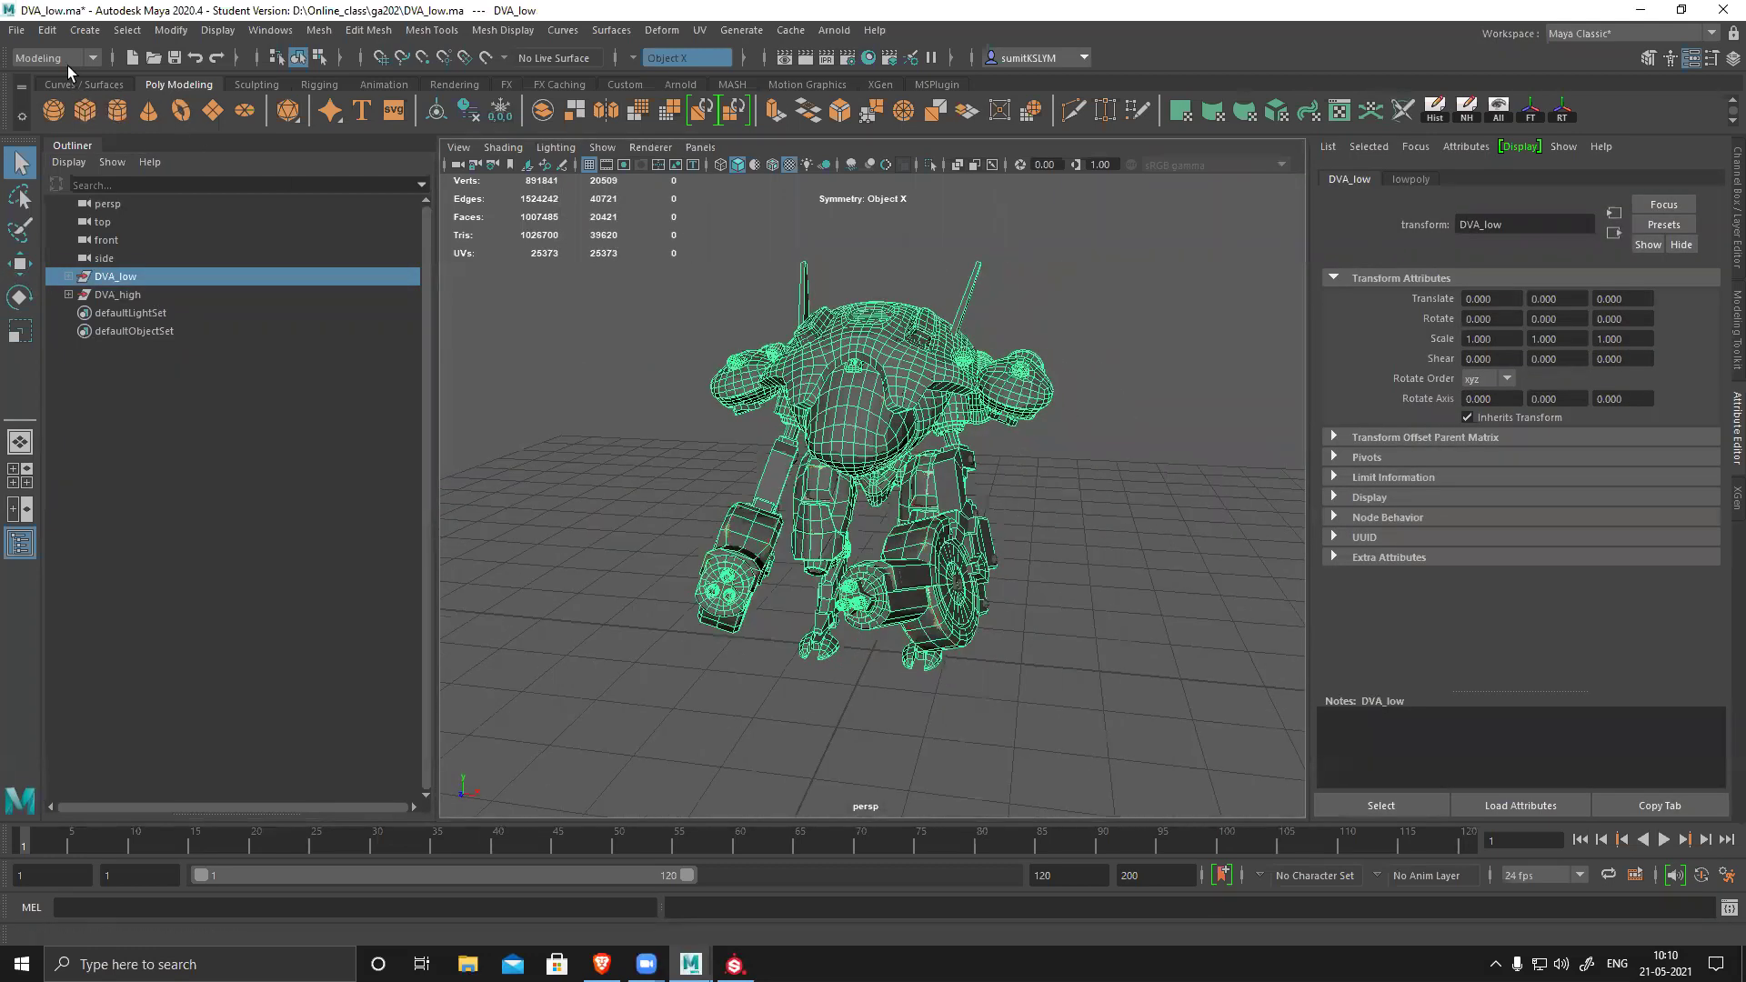
{"action": "left_click", "coordinate": [16, 30]}
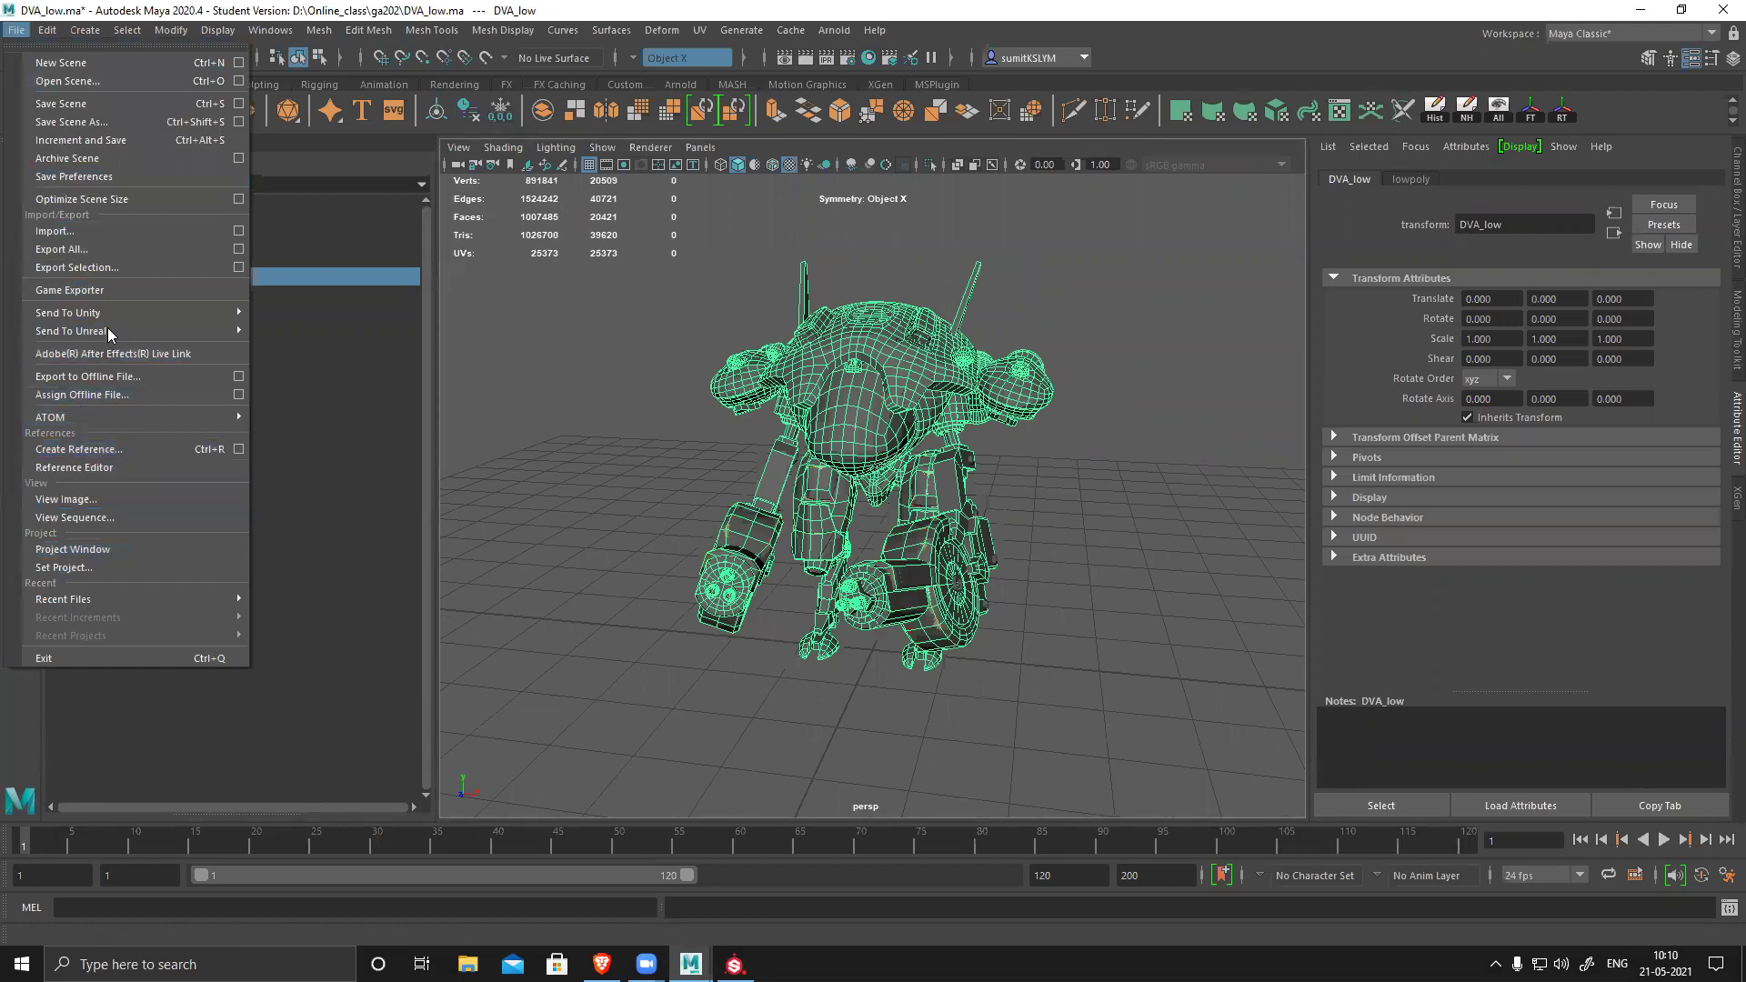
{"action": "left_click", "coordinate": [108, 267]}
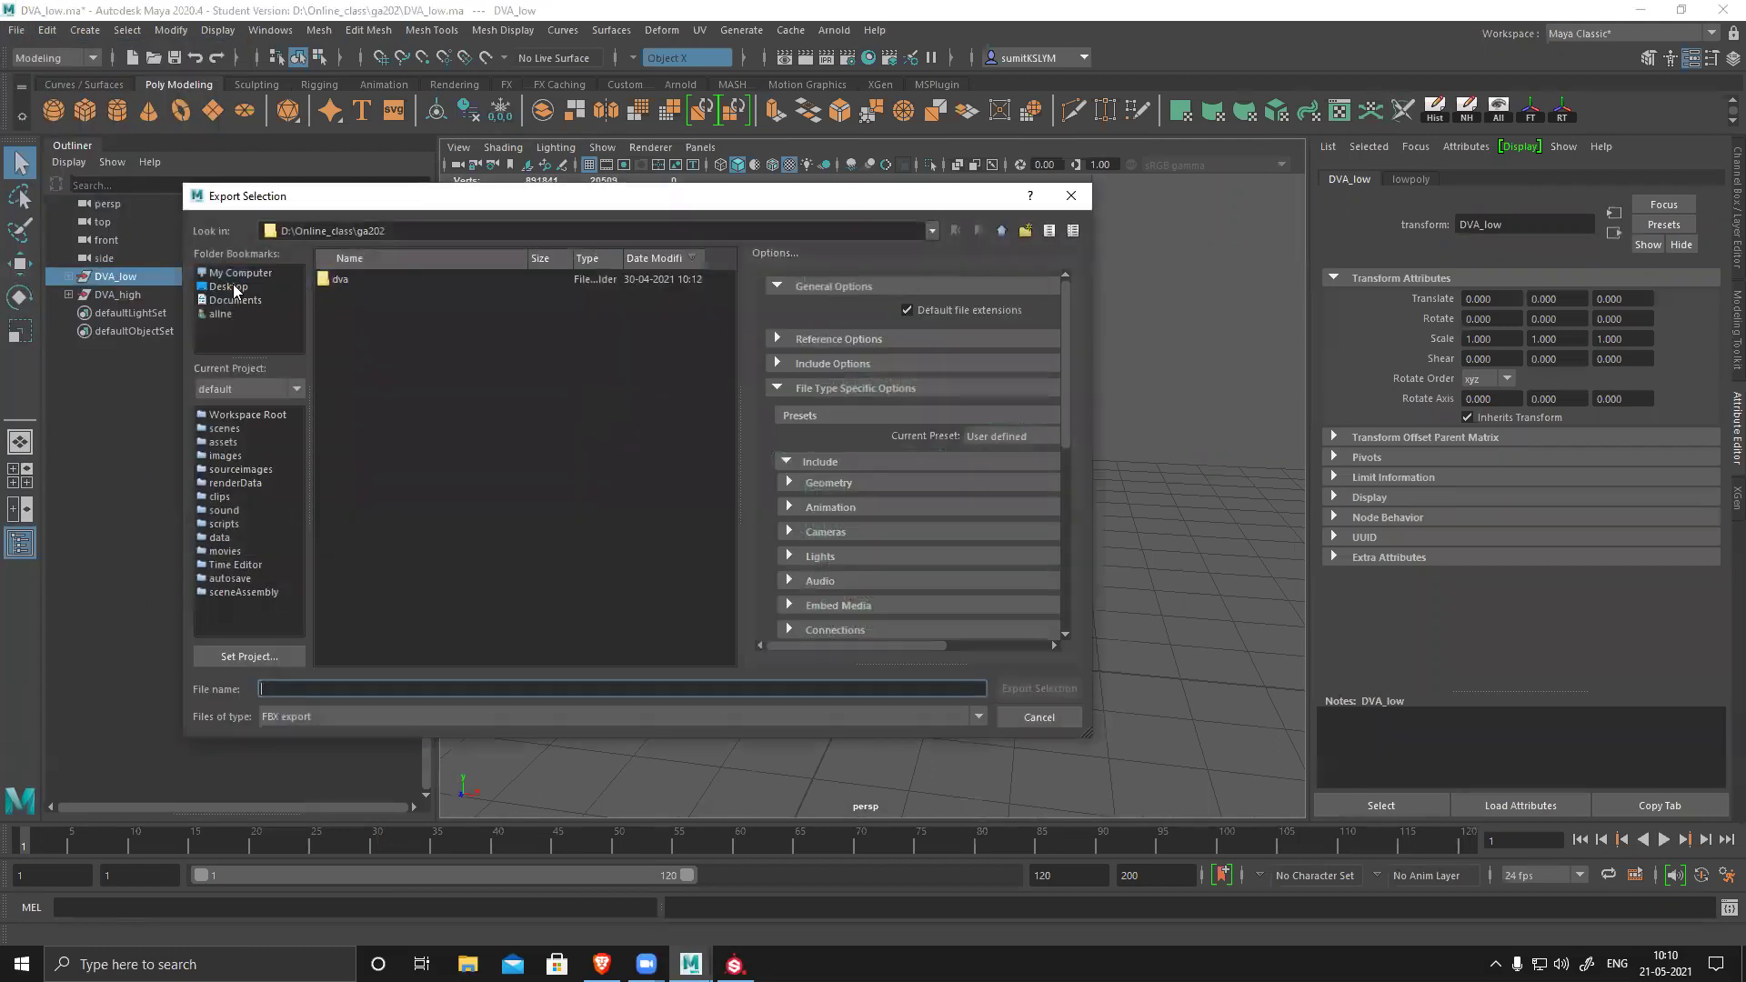
{"action": "left_click", "coordinate": [230, 285]}
{"action": "left_click", "coordinate": [349, 295]}
{"action": "double_click", "coordinate": [350, 295]}
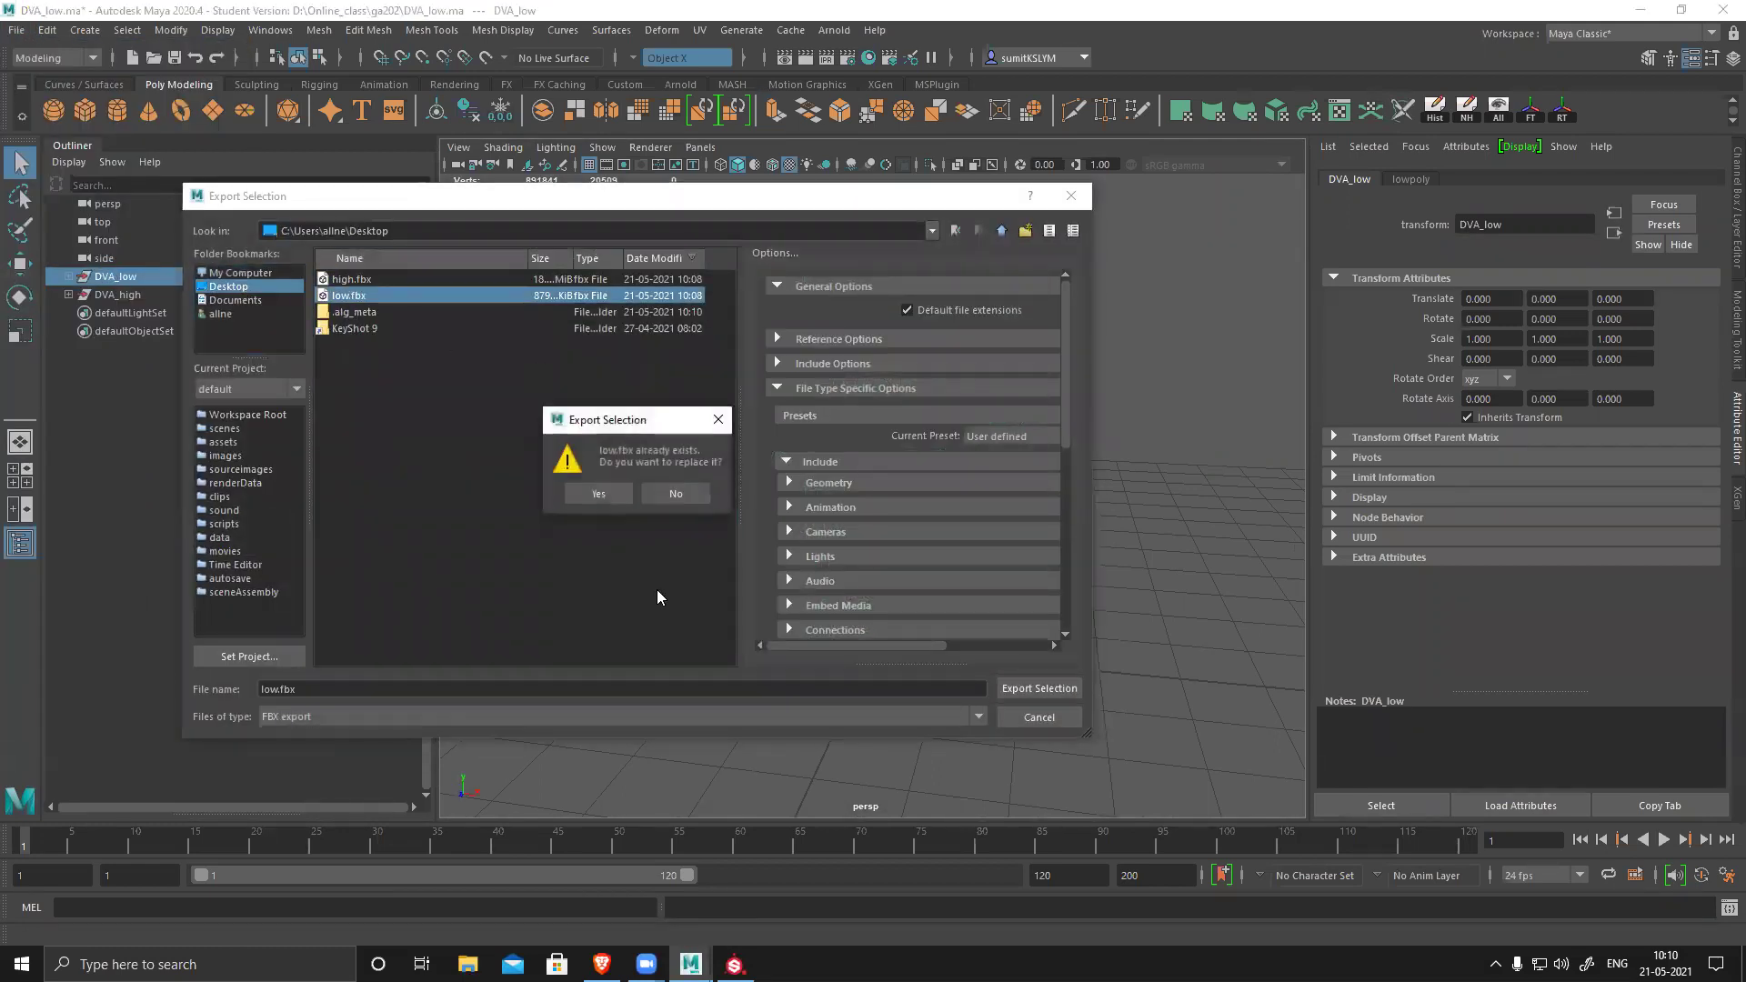
{"action": "left_click", "coordinate": [593, 496]}
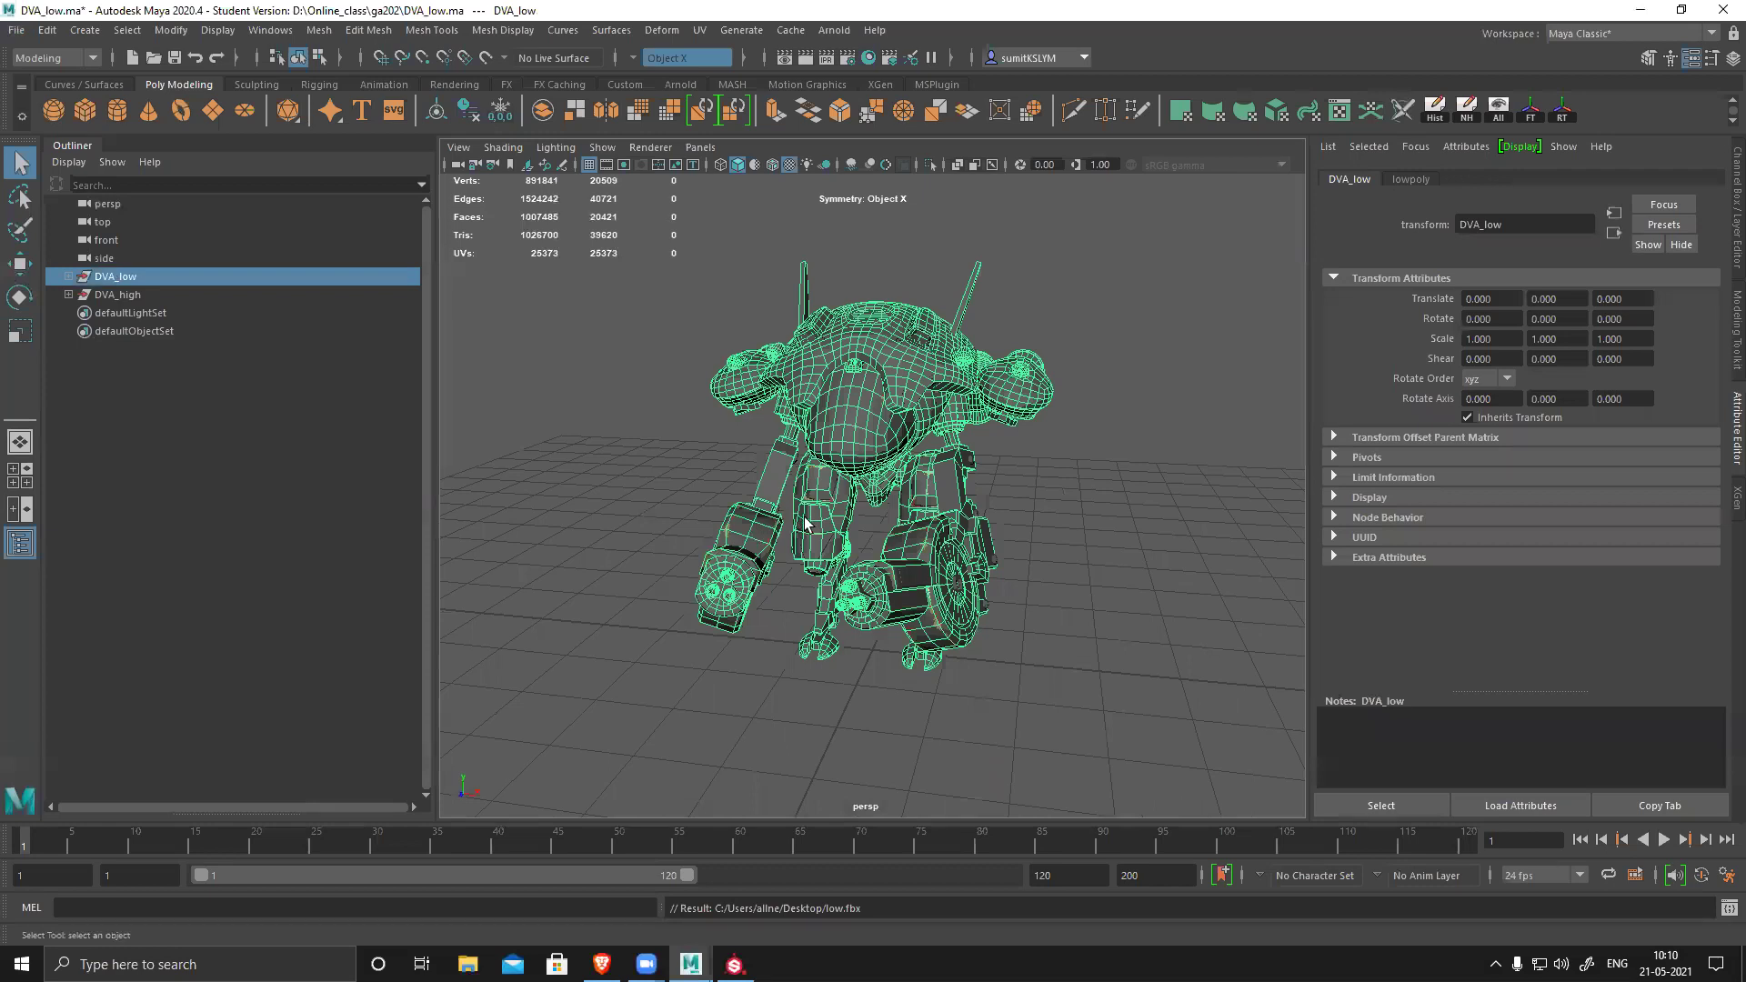
- Return to Substance Painter and reload the project's mesh from the re-exported low.fbx on the Desktop
{"action": "left_click", "coordinate": [1641, 10]}
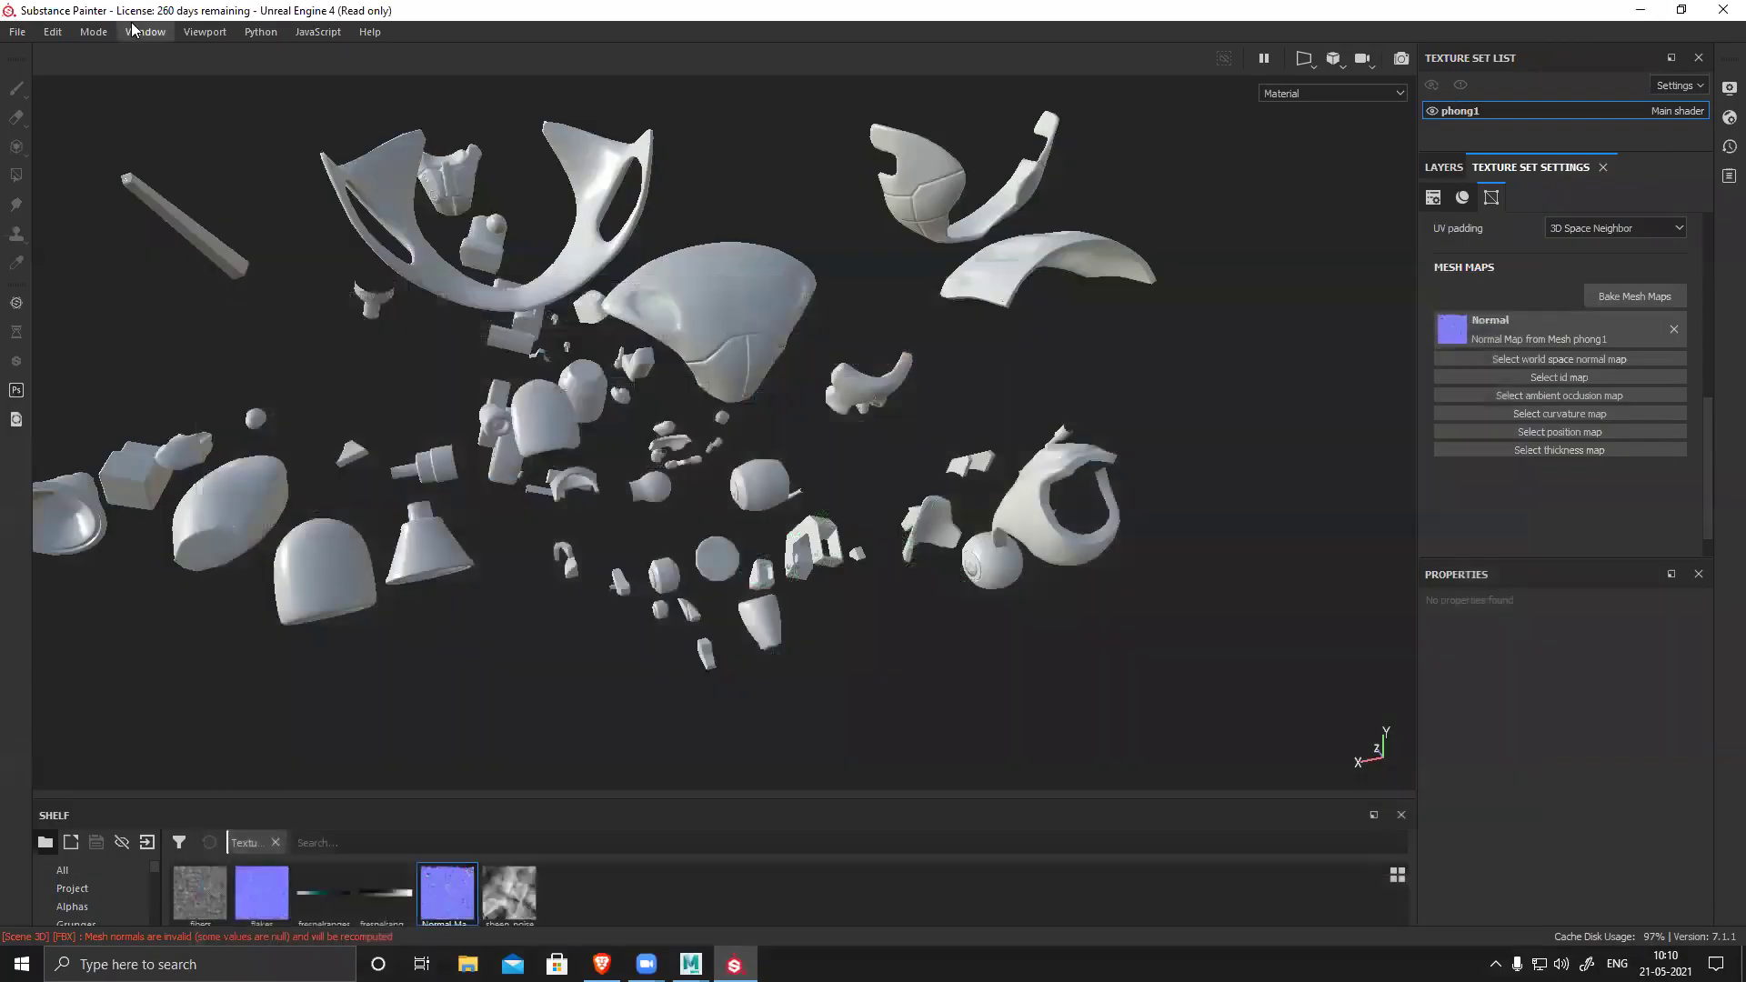
{"action": "left_click", "coordinate": [54, 32]}
{"action": "left_click", "coordinate": [77, 89]}
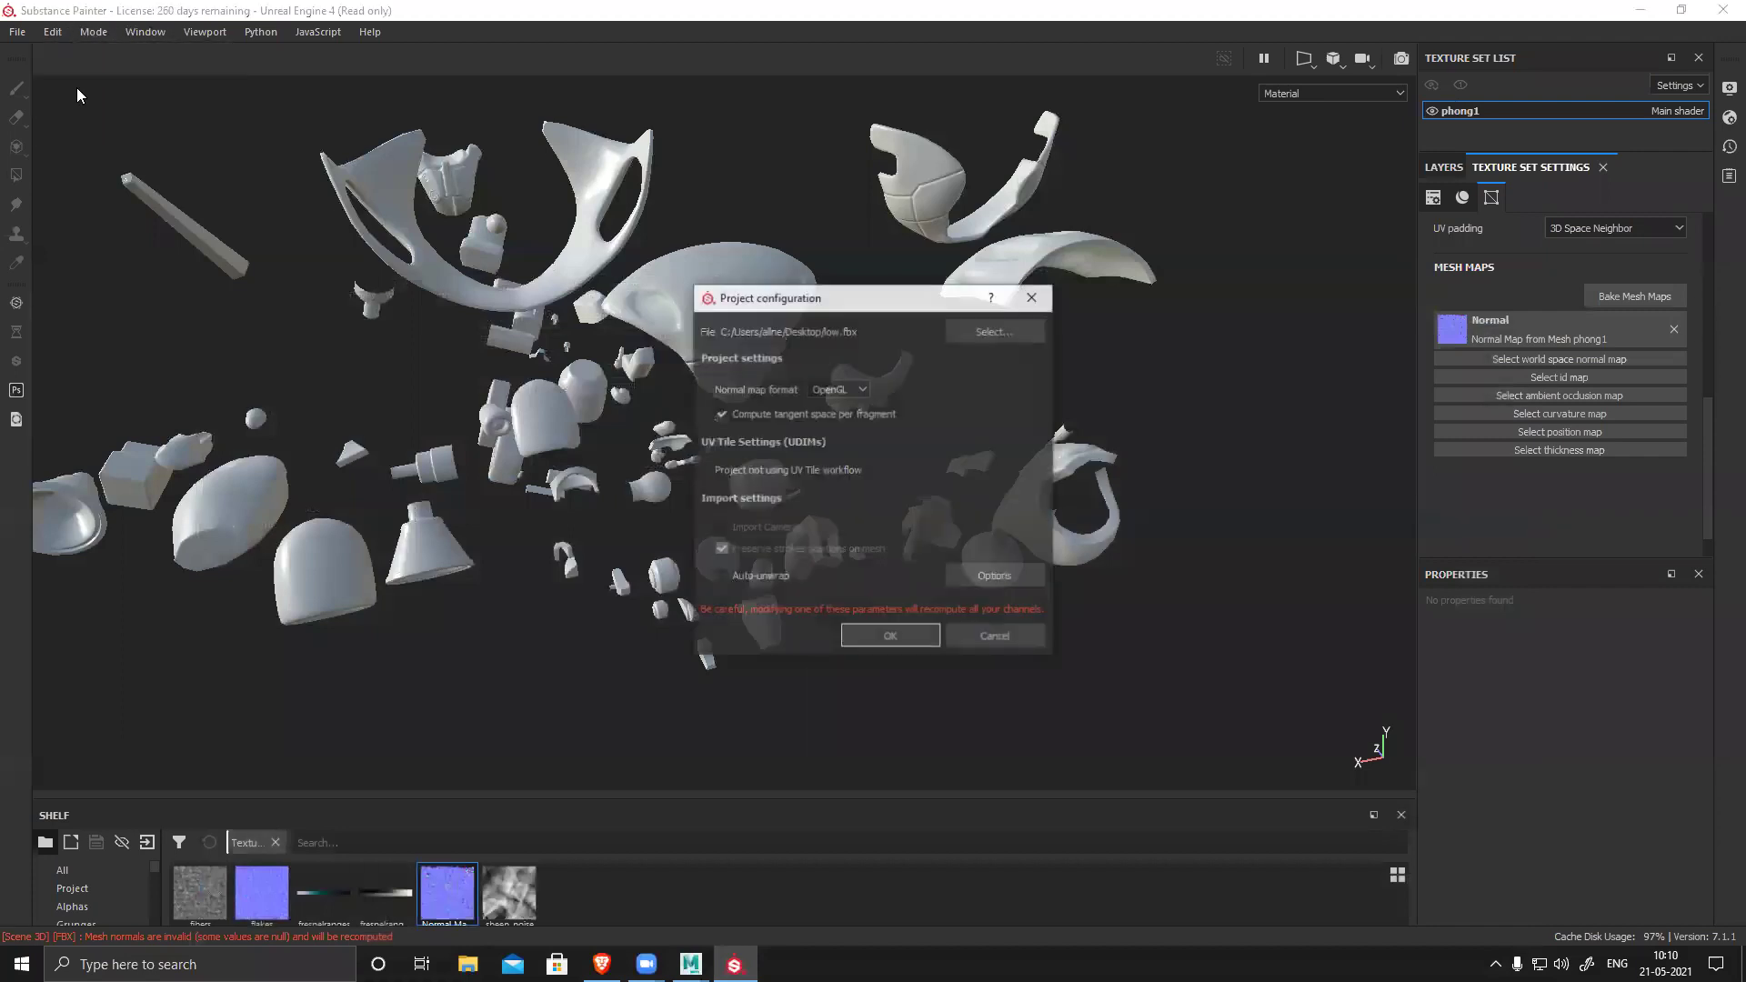
{"action": "left_click", "coordinate": [1010, 337]}
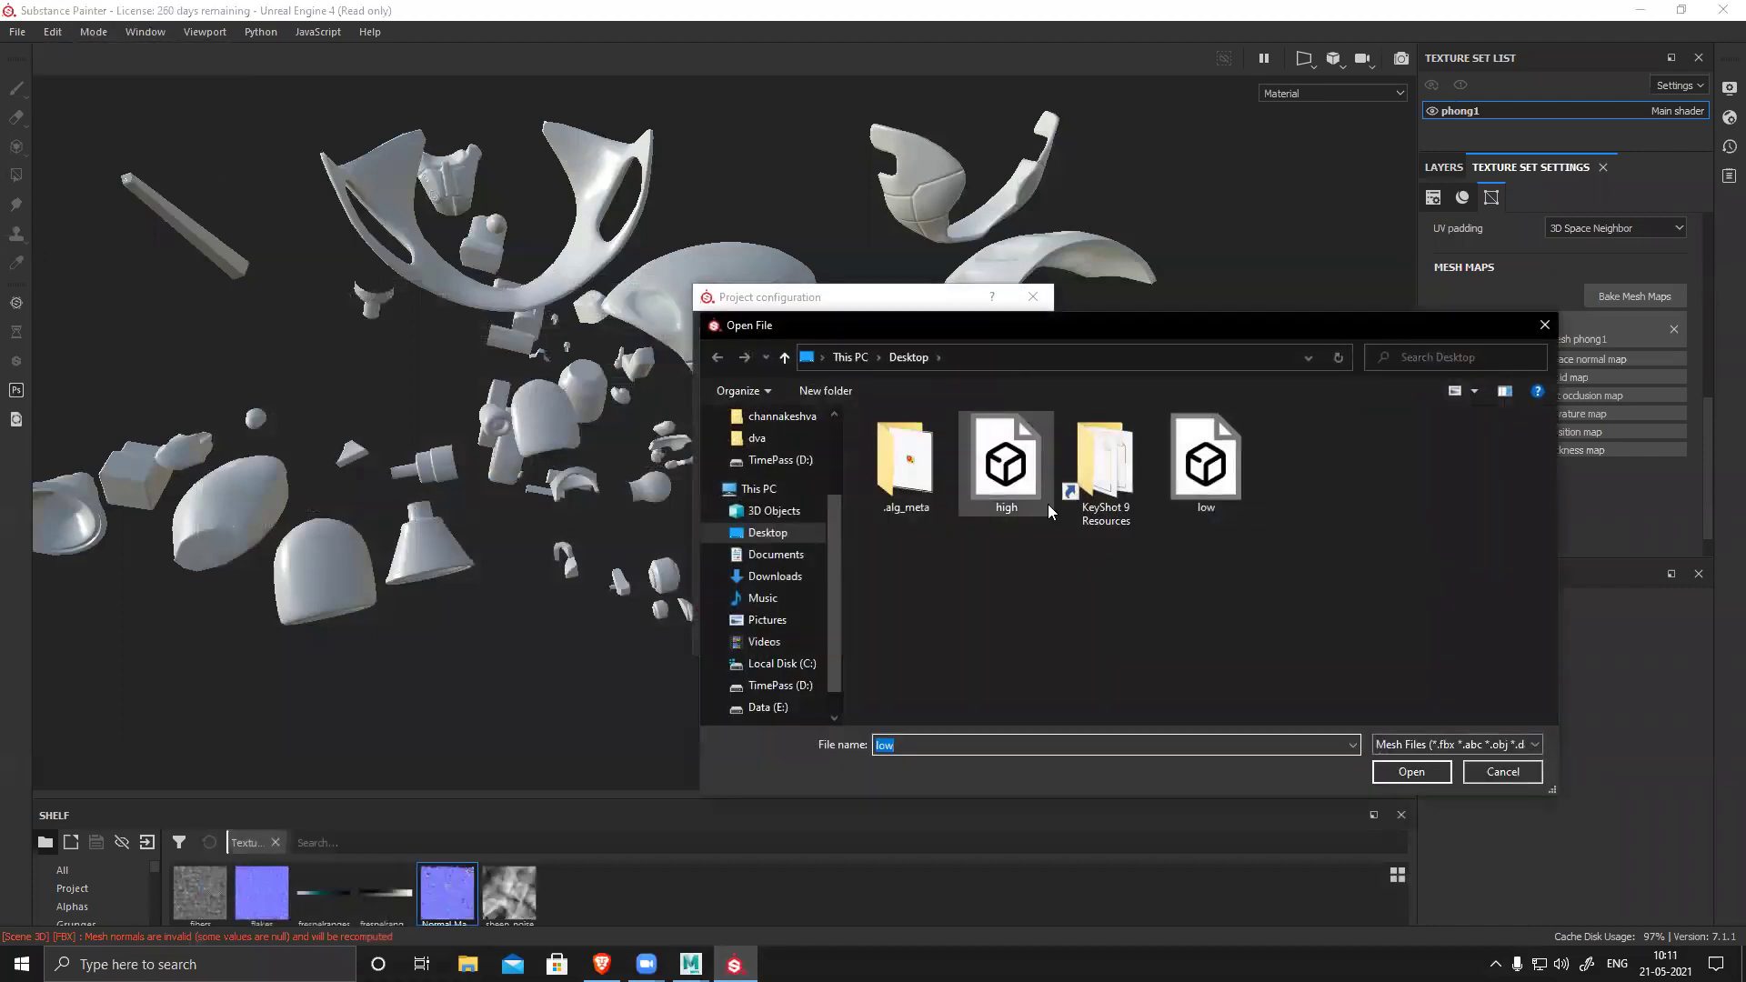
{"action": "double_click", "coordinate": [1232, 480]}
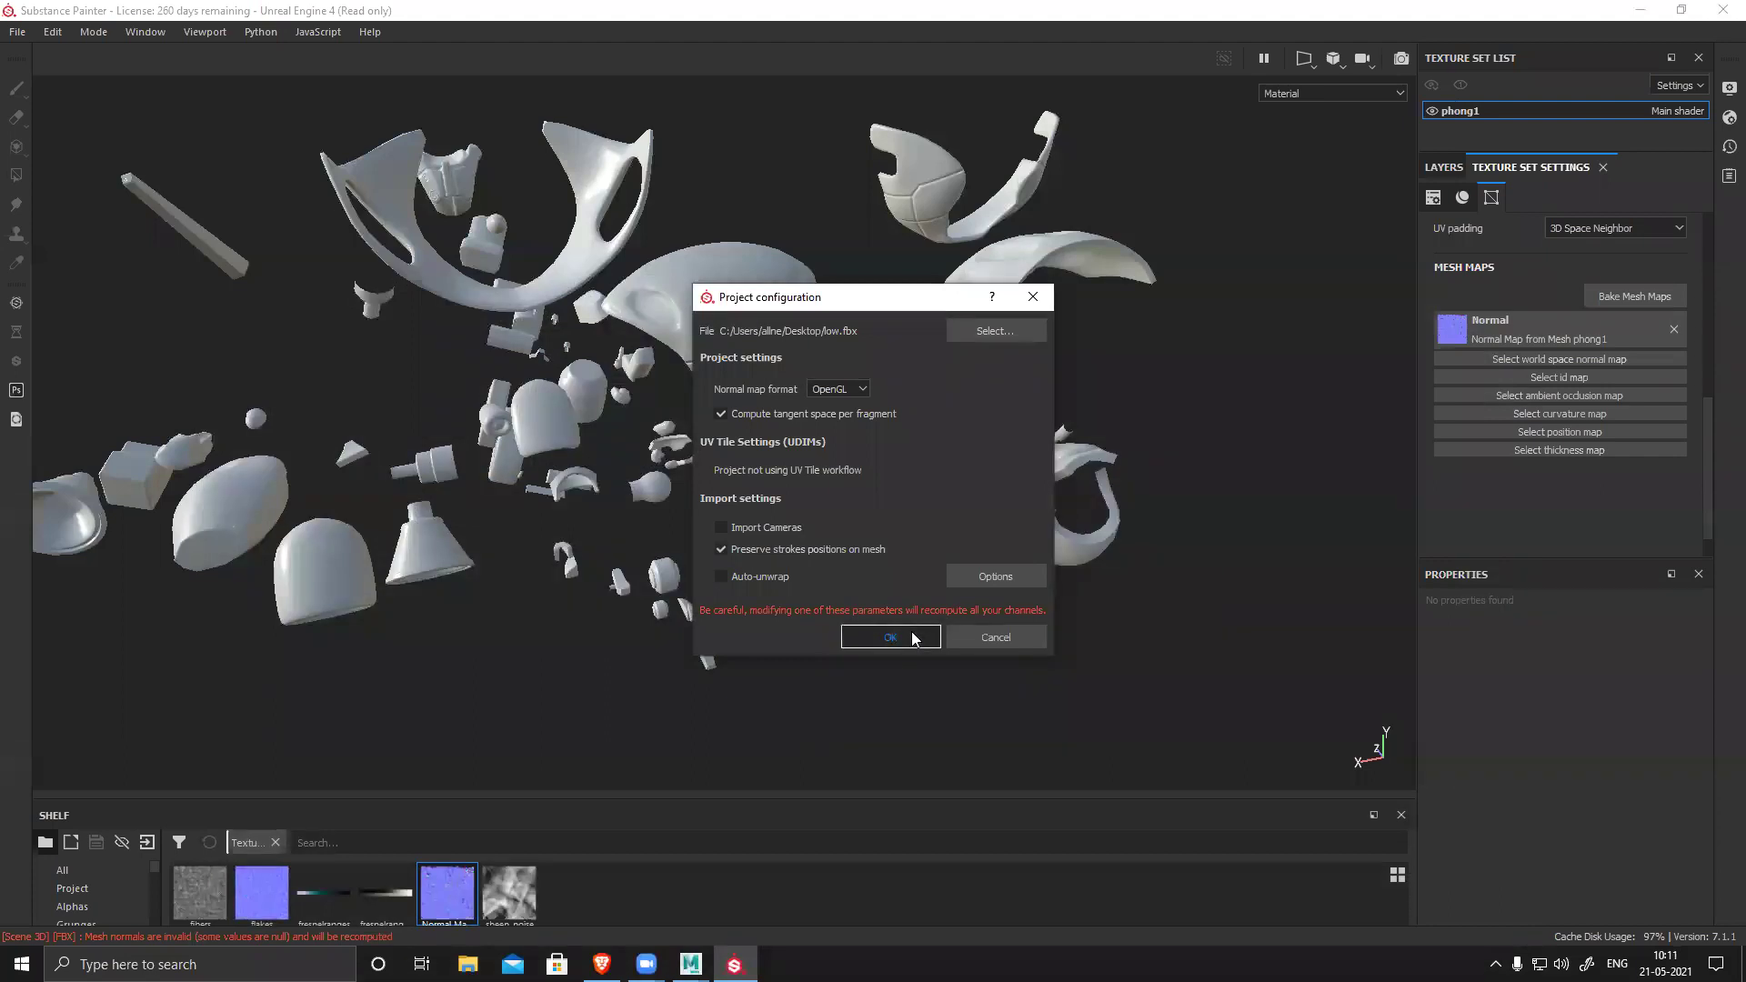
{"action": "left_click", "coordinate": [909, 636]}
- Examine the assembled low-poly mech from several angles to check its shape and shading
{"action": "left_click_drag", "start_coordinate": [1017, 553], "coordinate": [901, 663], "text": "alt"}
{"action": "right_click_drag", "start_coordinate": [901, 663], "coordinate": [499, 714], "text": "alt"}
{"action": "left_click_drag", "start_coordinate": [499, 714], "coordinate": [1064, 643], "text": "alt"}
{"action": "right_click_drag", "start_coordinate": [1064, 643], "coordinate": [679, 455], "text": "alt"}
{"action": "left_click_drag", "start_coordinate": [679, 455], "coordinate": [1091, 464], "text": "alt"}
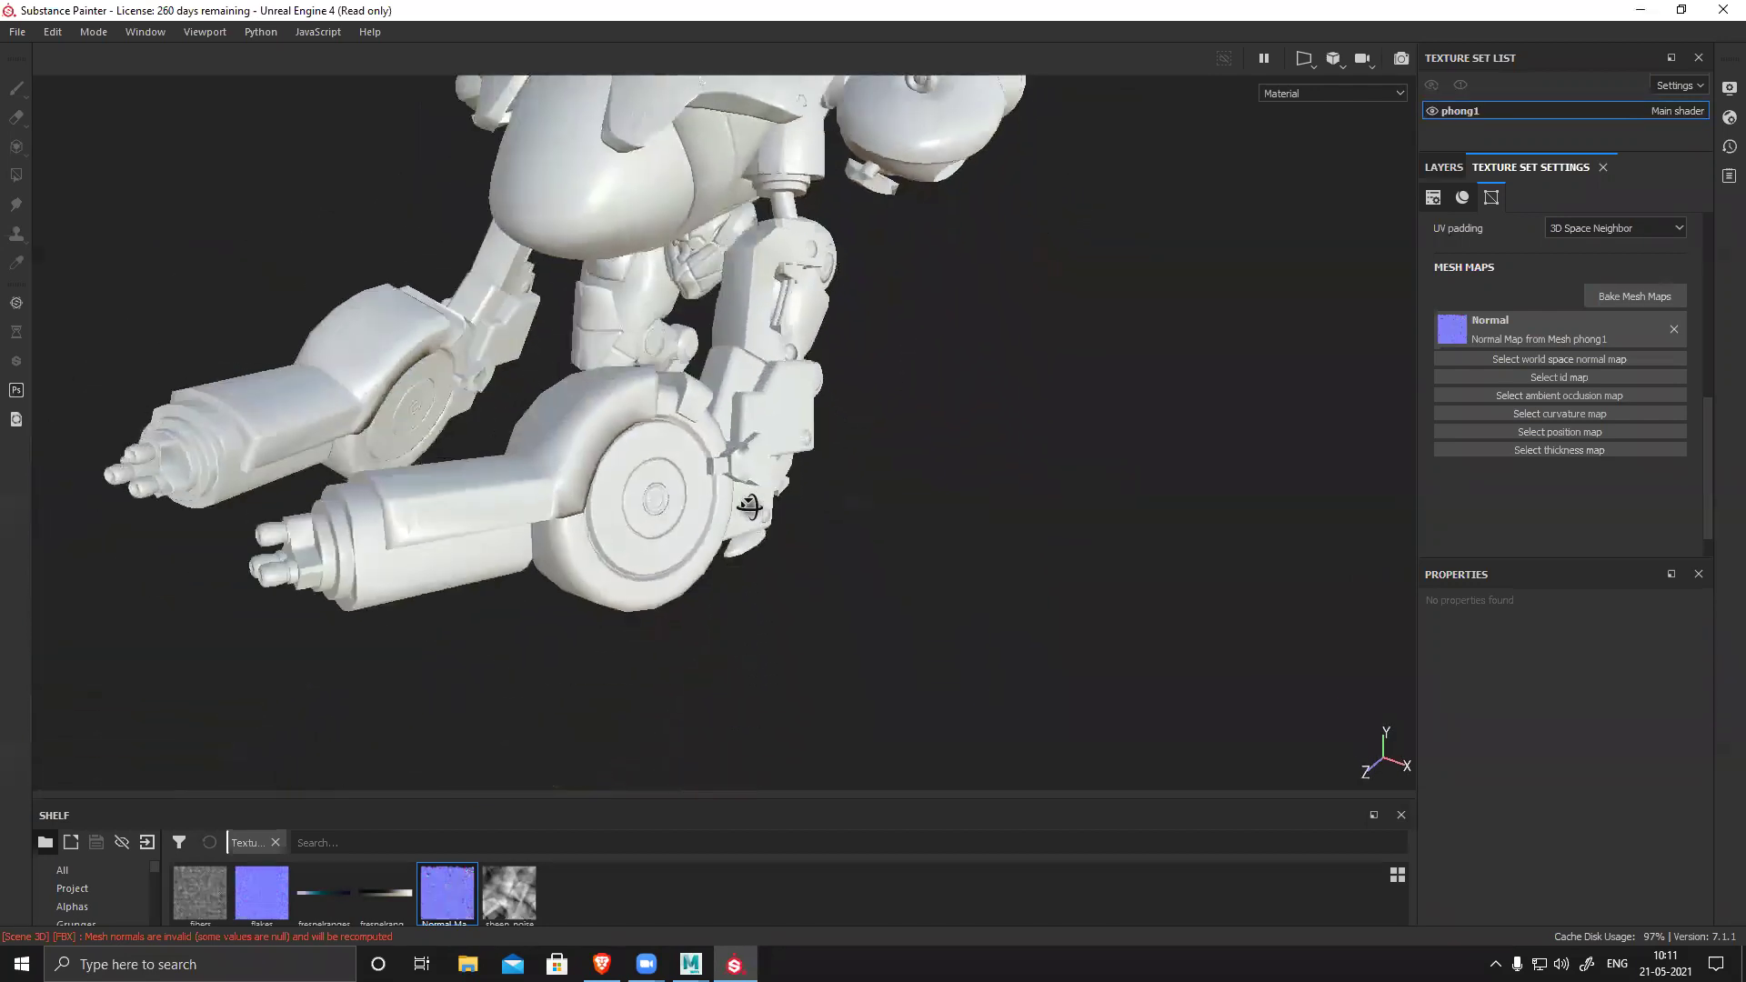
{"action": "right_click_drag", "start_coordinate": [1091, 464], "coordinate": [1232, 476], "text": "alt"}
{"action": "left_click_drag", "start_coordinate": [1231, 476], "coordinate": [667, 449], "text": "alt"}
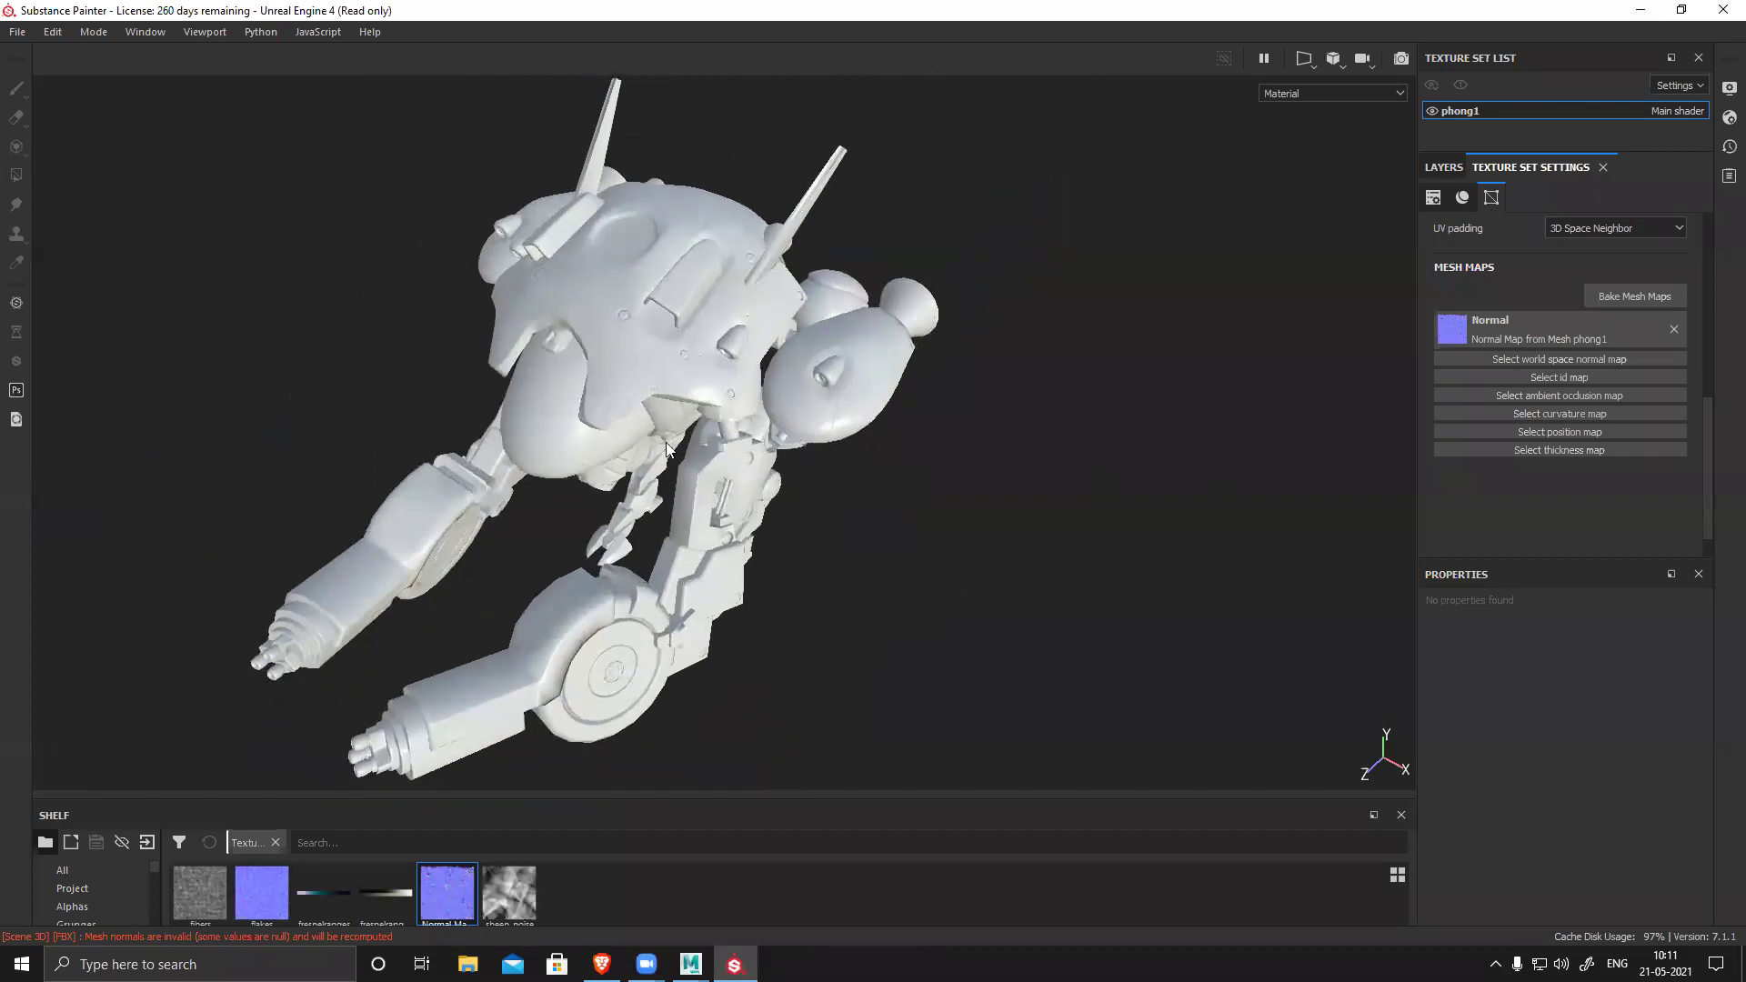
{"action": "left_click_drag", "start_coordinate": [879, 598], "coordinate": [1110, 646], "text": "alt"}
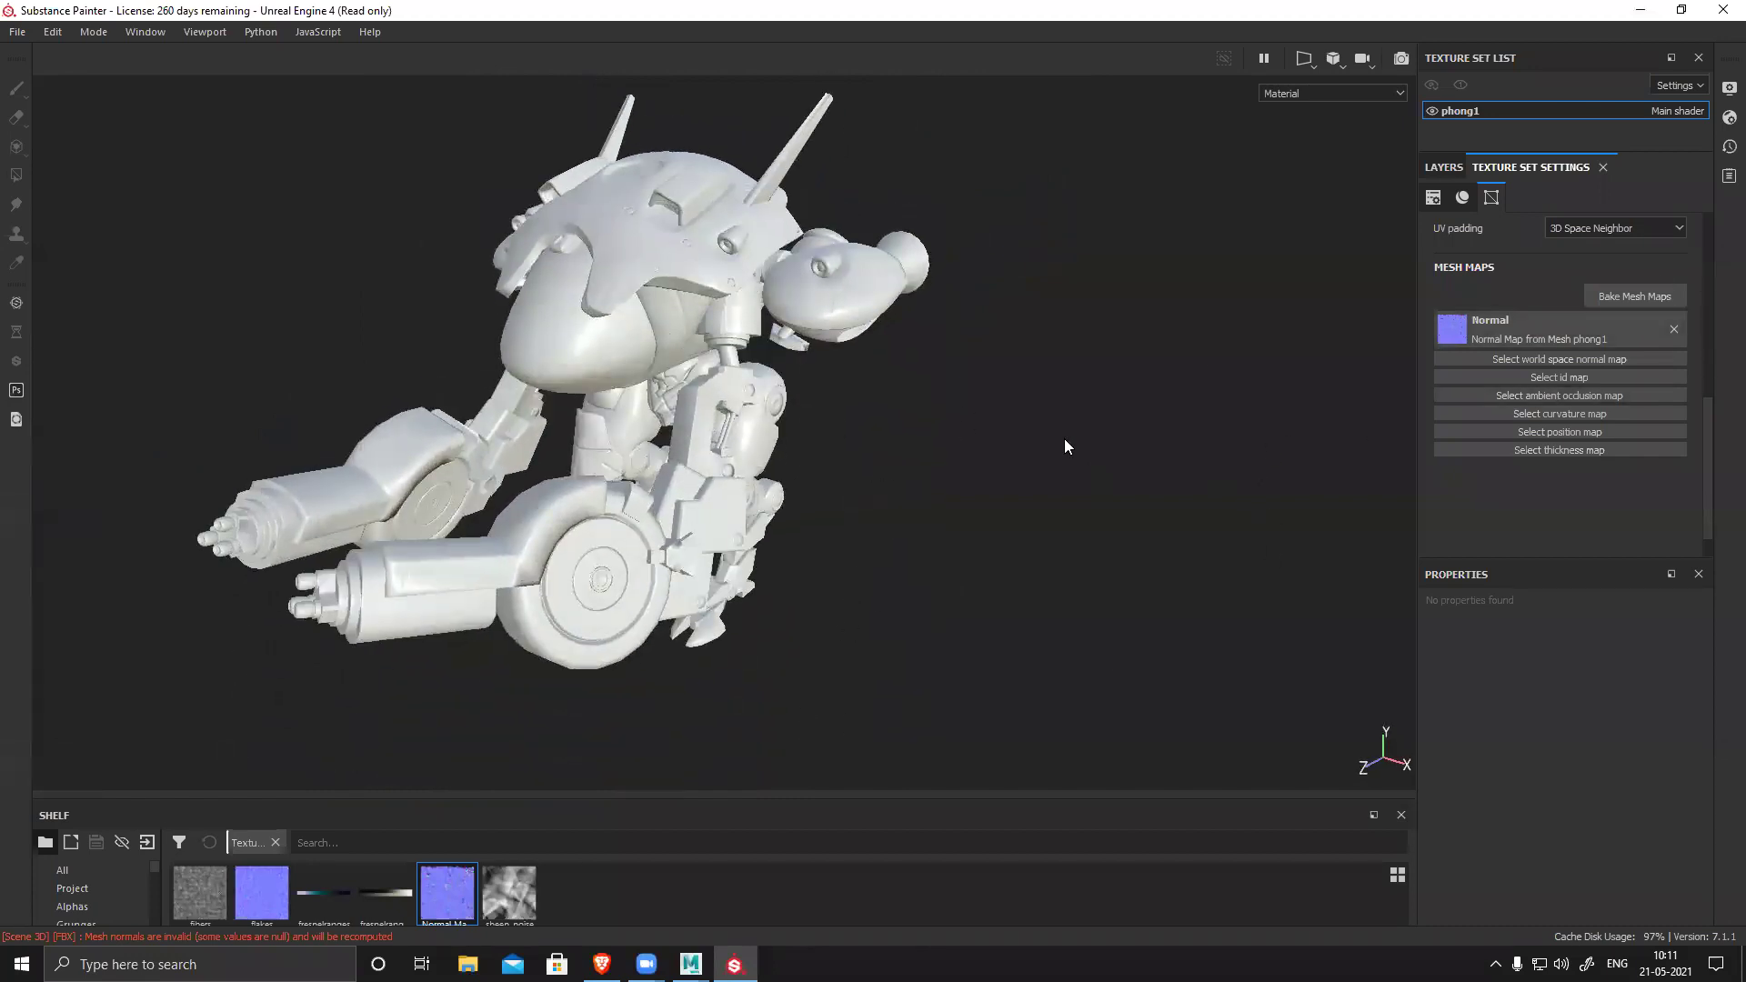
- Include every mesh map except the normal map in the bake and remove high.fbx from the high definition meshes
{"action": "left_click", "coordinate": [1636, 302]}
{"action": "left_click", "coordinate": [575, 337]}
{"action": "left_click", "coordinate": [577, 361]}
{"action": "left_click", "coordinate": [576, 386]}
{"action": "left_click", "coordinate": [577, 412]}
{"action": "left_click", "coordinate": [577, 437]}
{"action": "left_click", "coordinate": [576, 463]}
{"action": "left_click", "coordinate": [577, 488]}
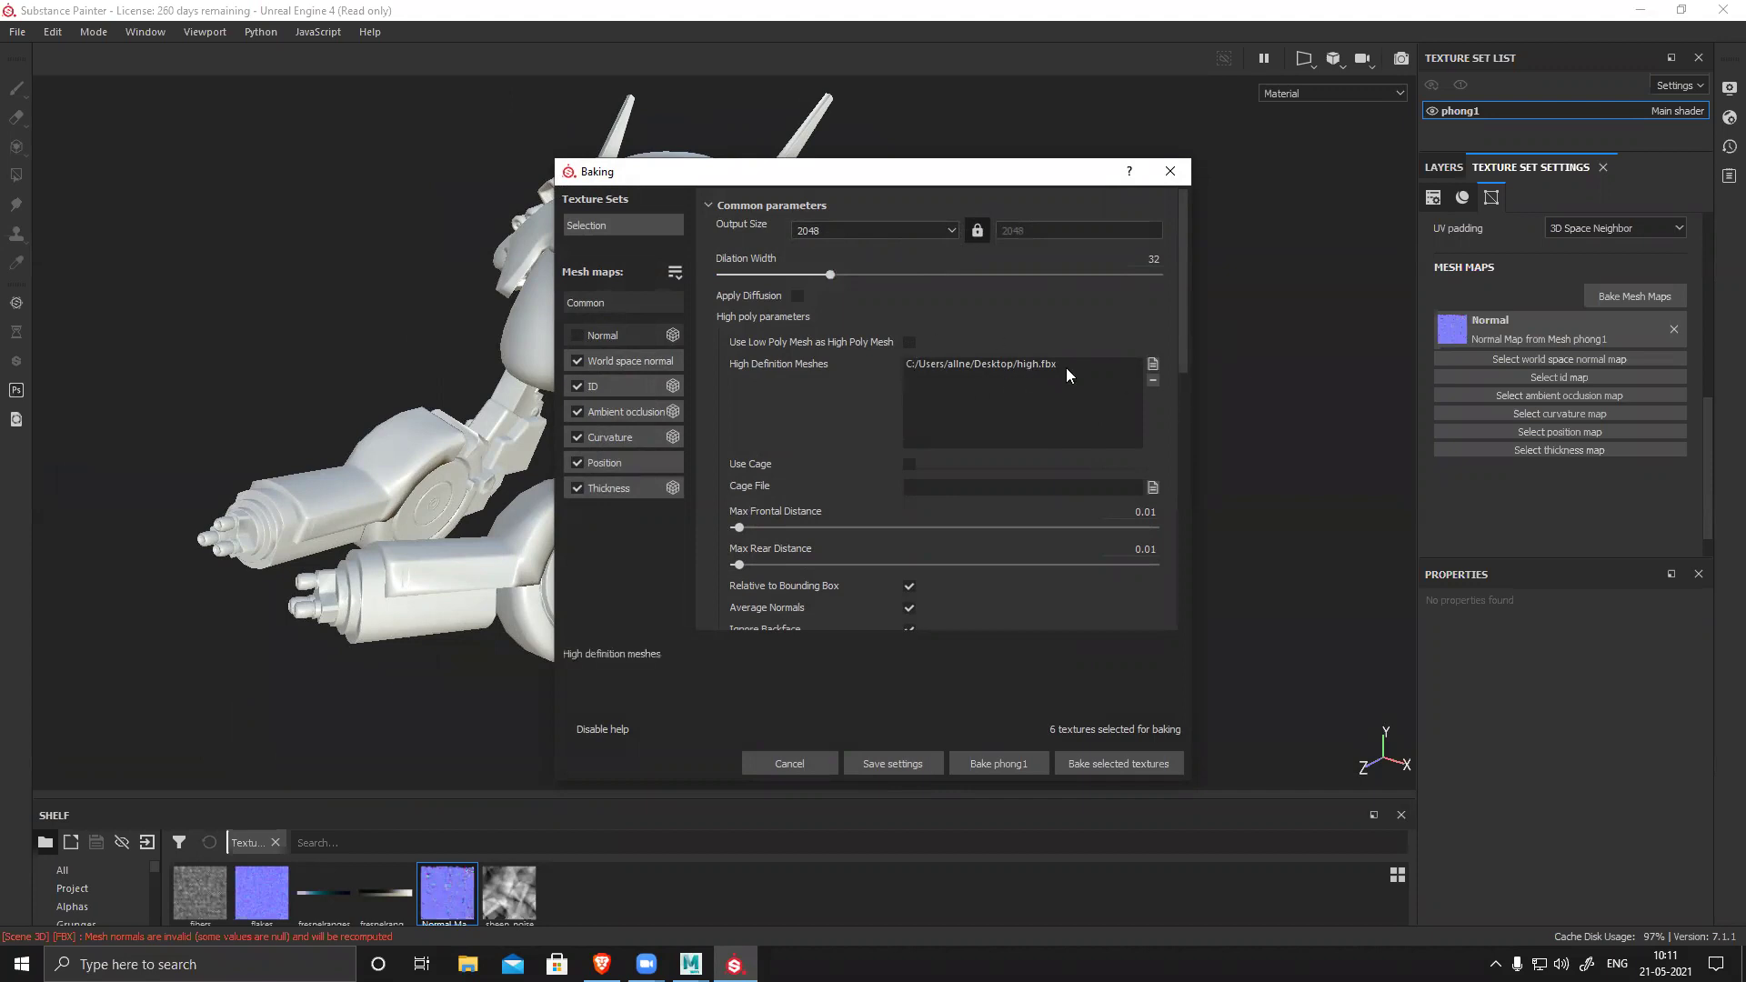
{"action": "left_click", "coordinate": [1037, 362]}
{"action": "left_click", "coordinate": [1153, 381]}
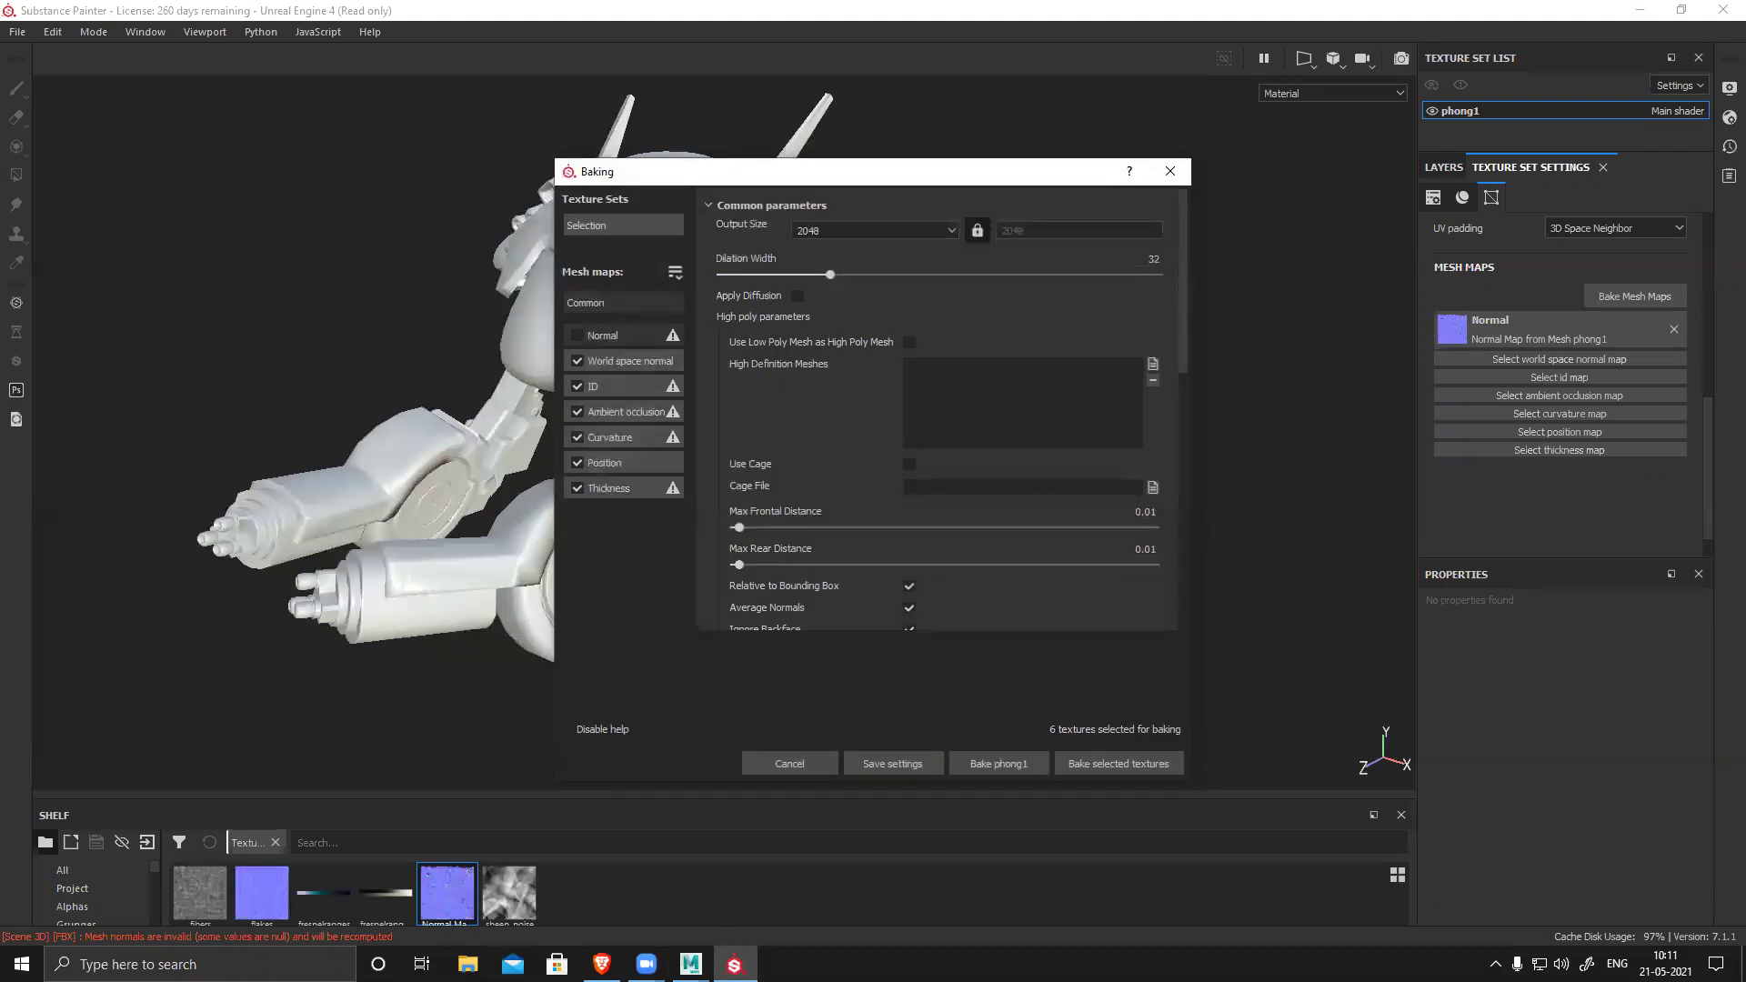
- Switch to Maya and export the DVA_high mesh as FBX to the Desktop, replacing the existing high.fbx
{"action": "mouse_move", "coordinate": [692, 964]}
{"action": "left_click", "coordinate": [772, 896]}
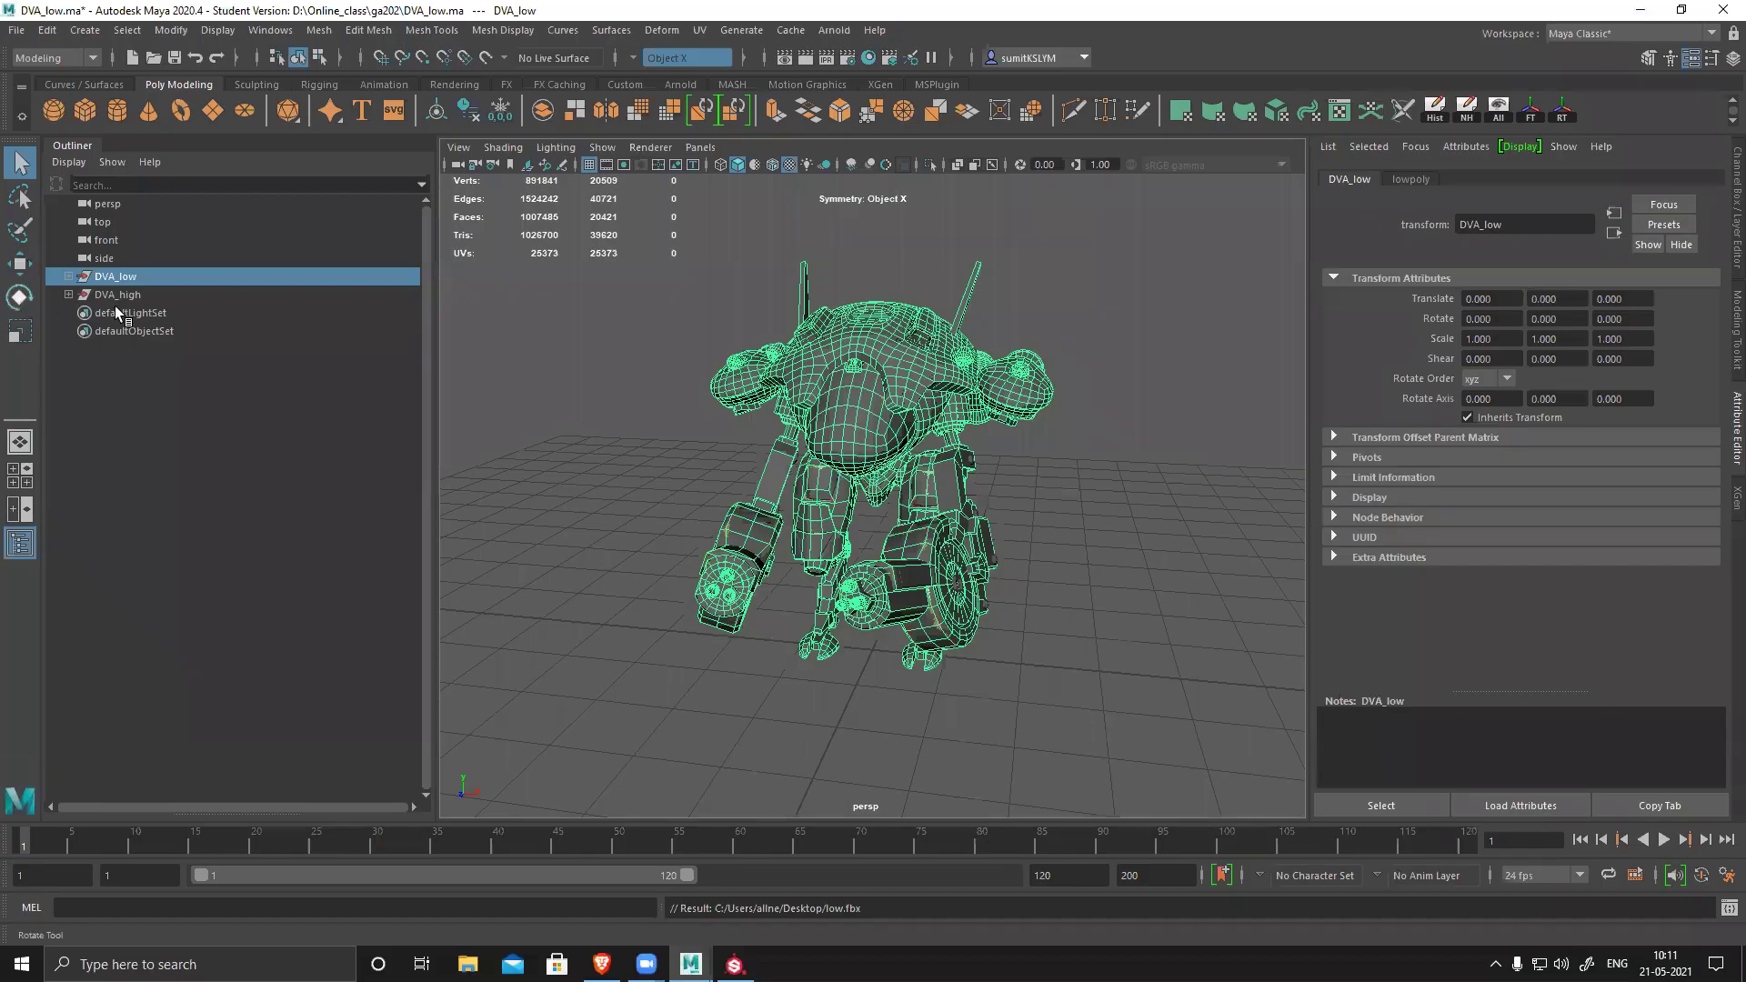
{"action": "left_click", "coordinate": [133, 296]}
{"action": "left_click", "coordinate": [17, 30]}
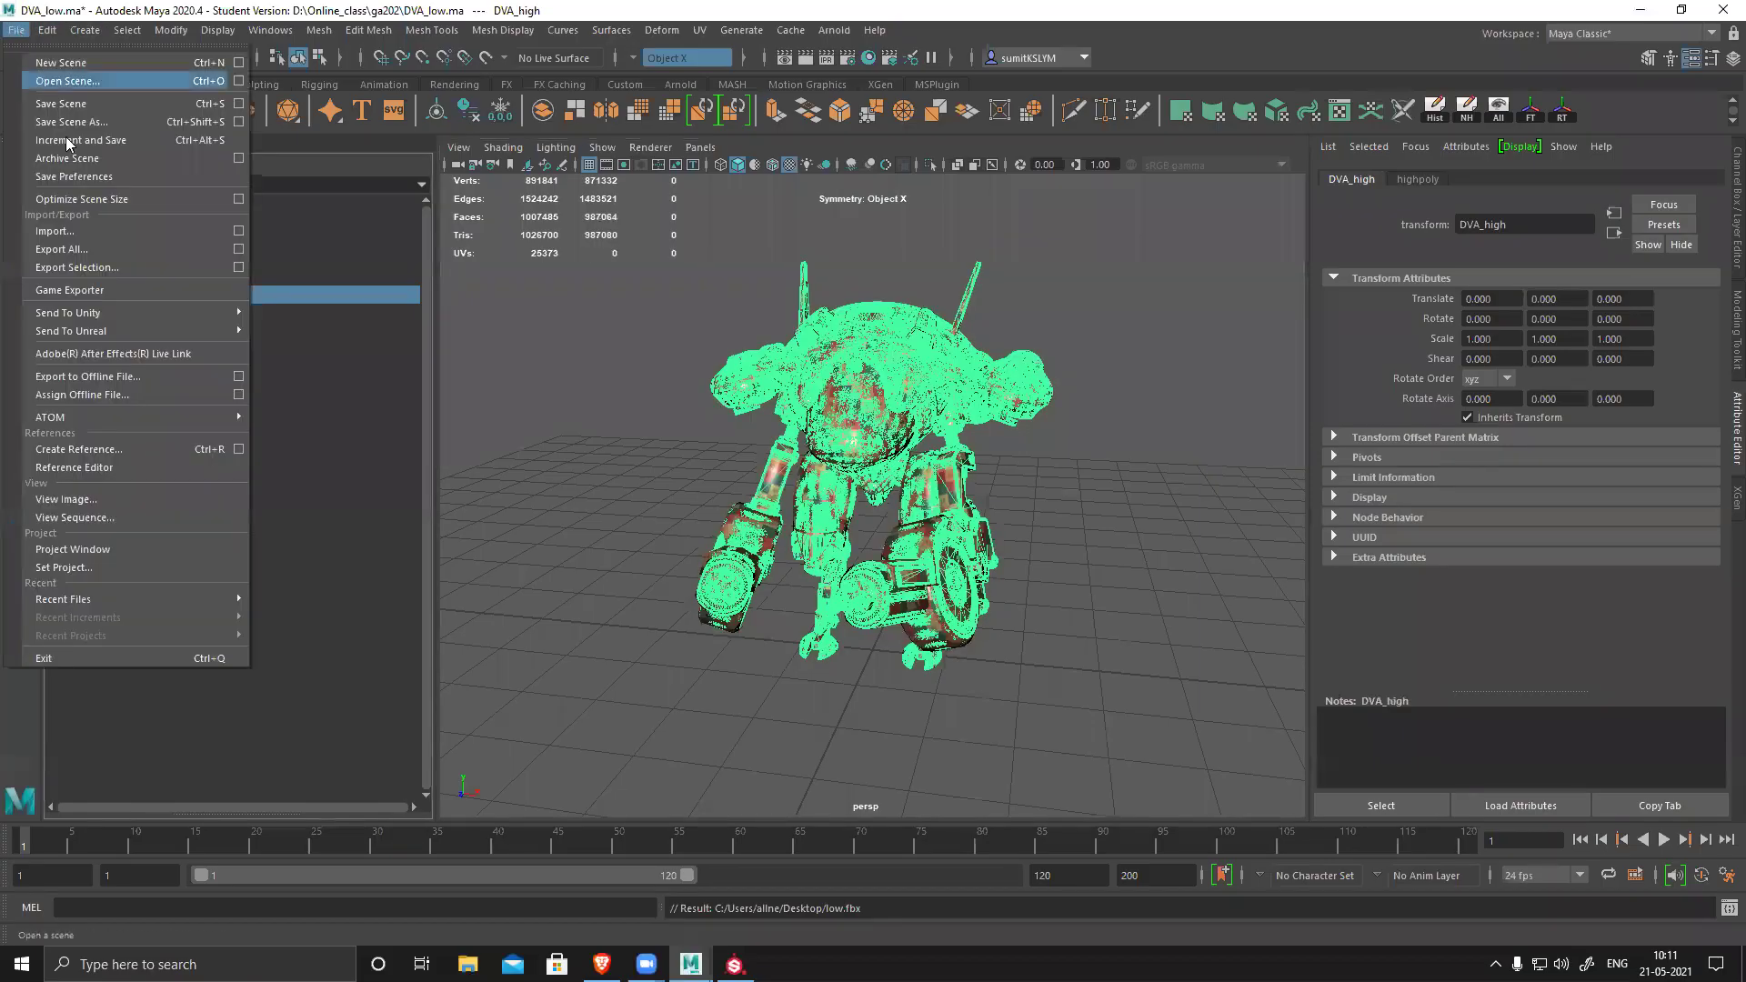
{"action": "left_click", "coordinate": [108, 267]}
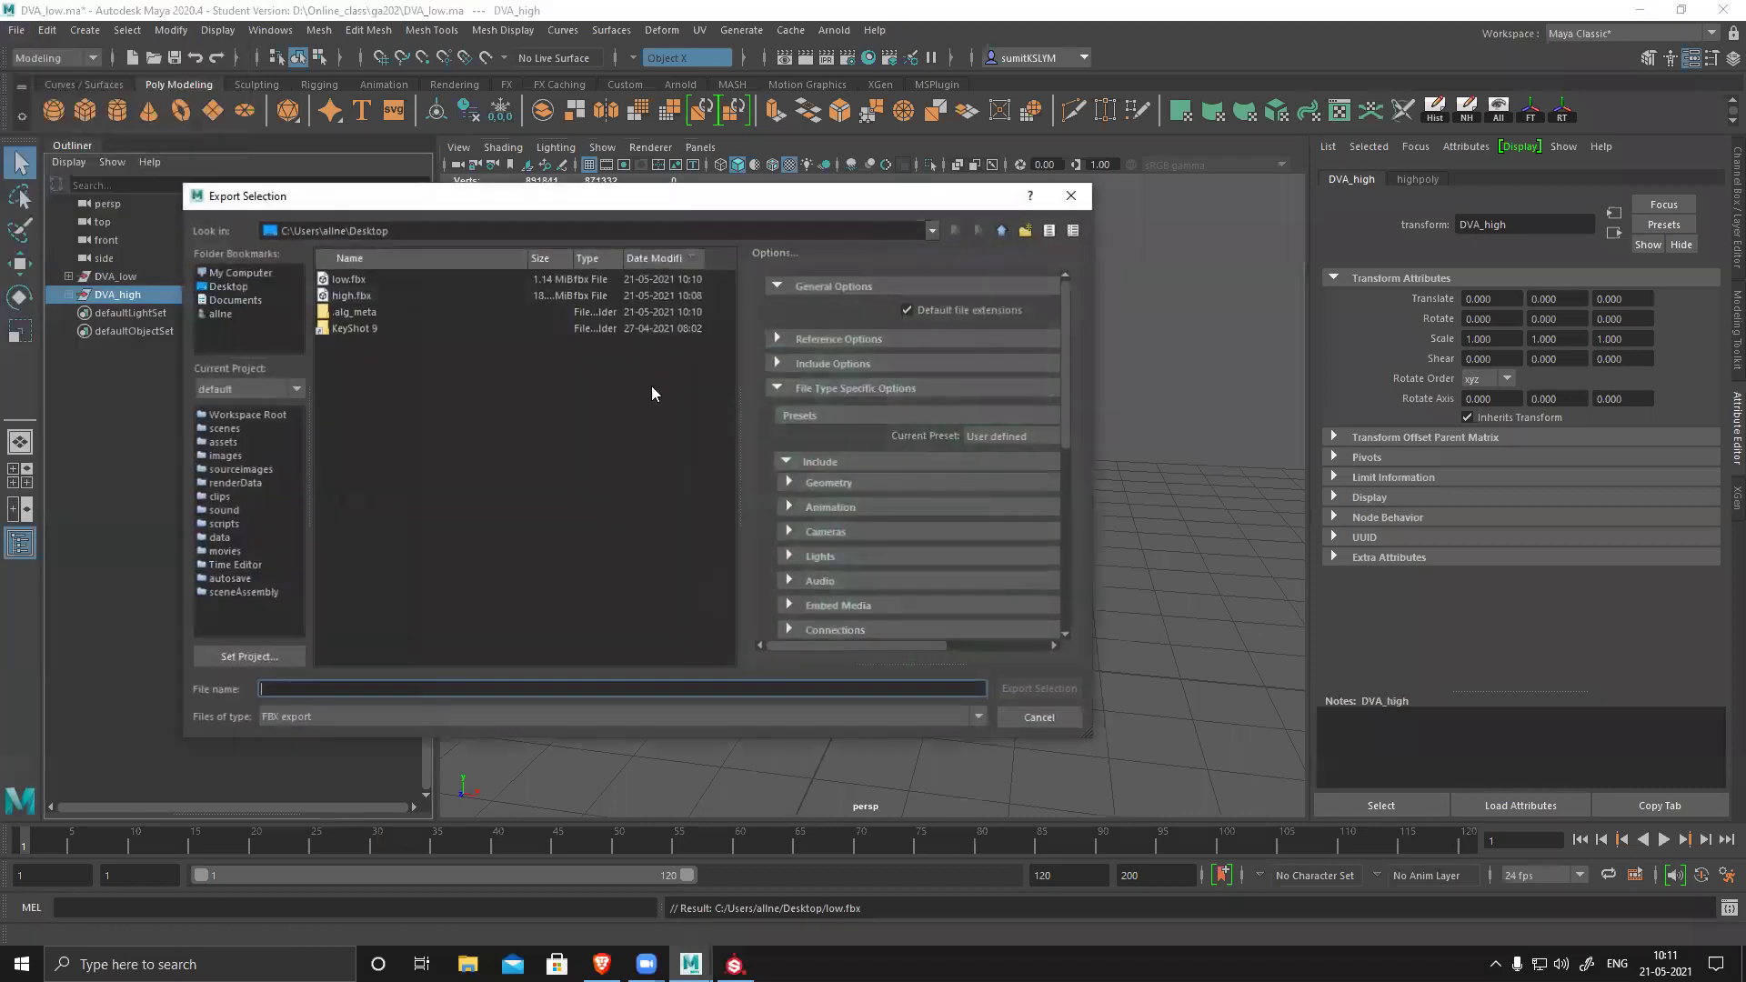
{"action": "double_click", "coordinate": [353, 296]}
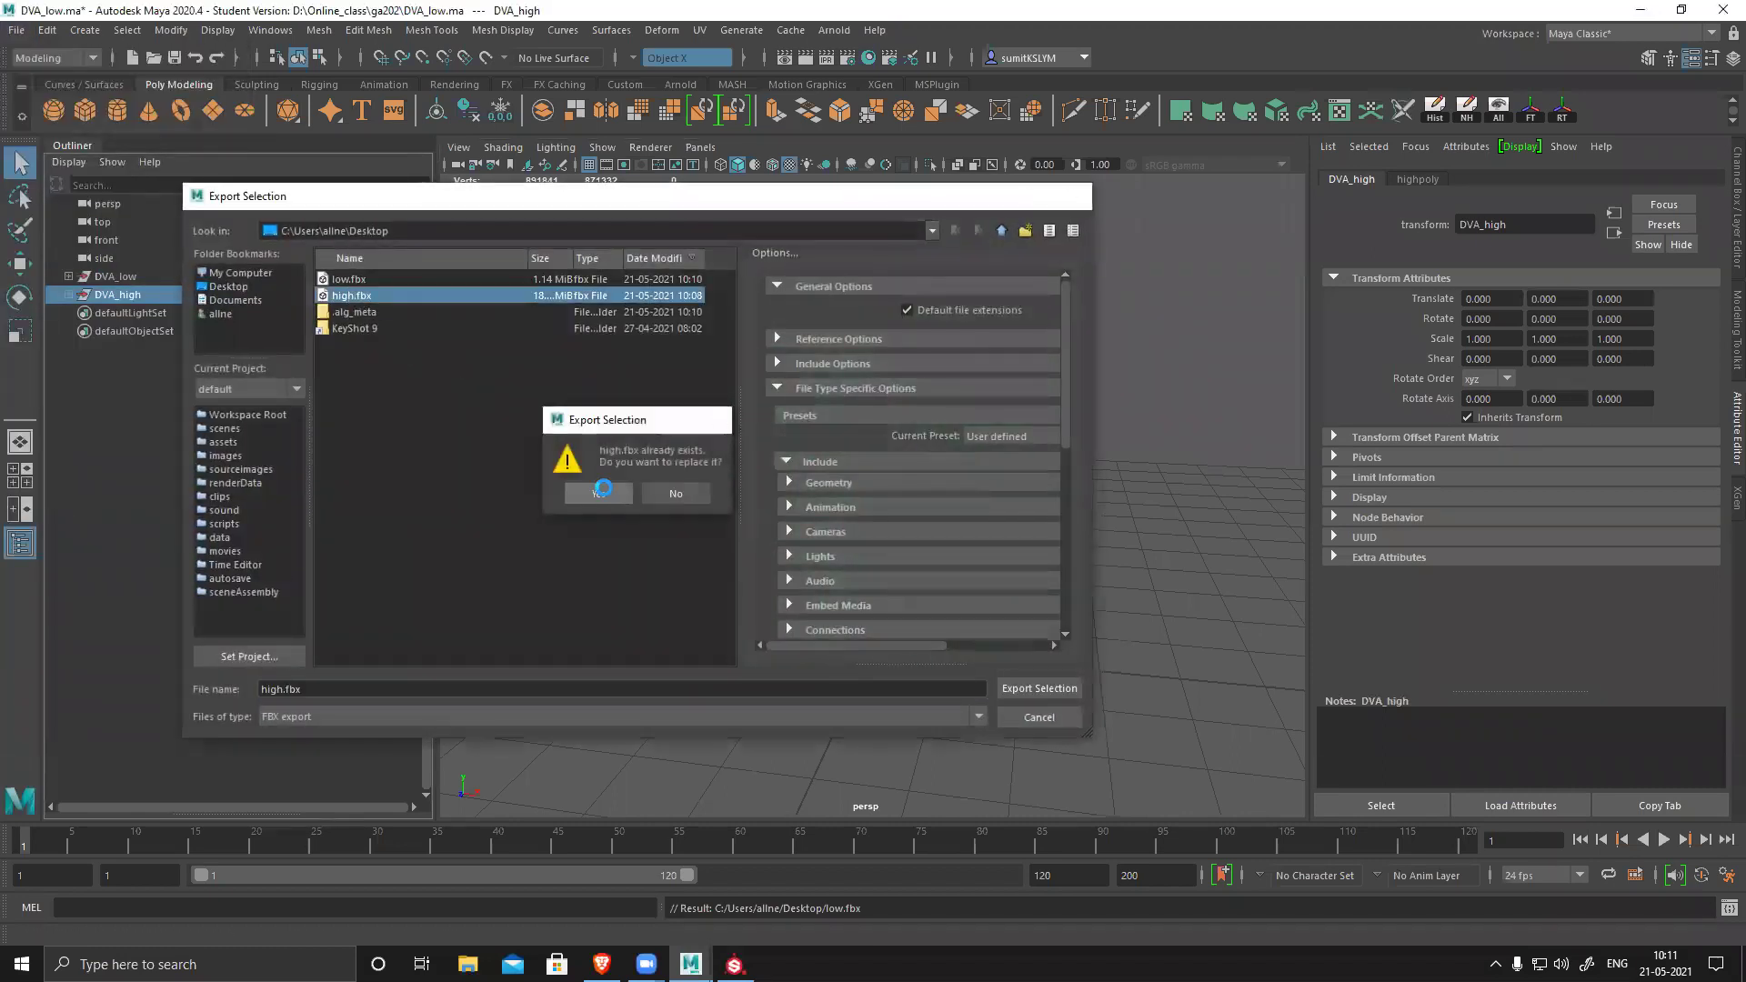
{"action": "left_click", "coordinate": [600, 492]}
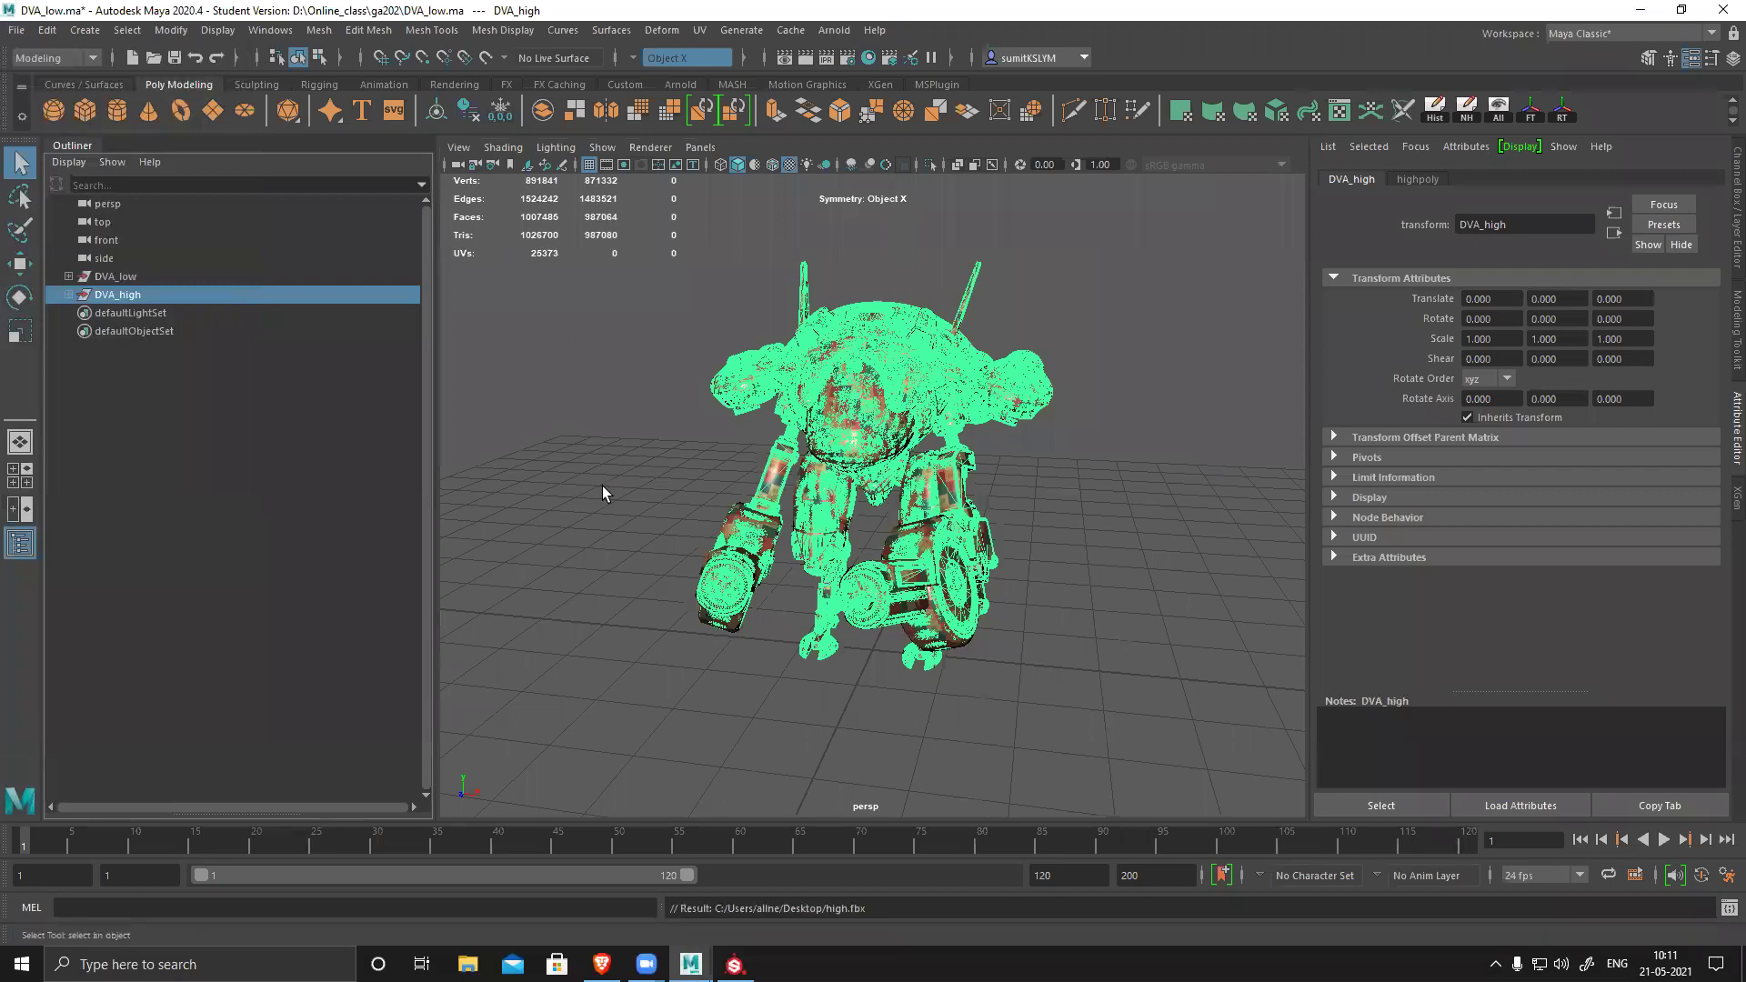
- Return to Substance Painter, add the new high.fbx as high definition mesh, and bake the six selected maps
{"action": "left_click", "coordinate": [1641, 10]}
{"action": "left_click", "coordinate": [1153, 364]}
{"action": "double_click", "coordinate": [879, 339]}
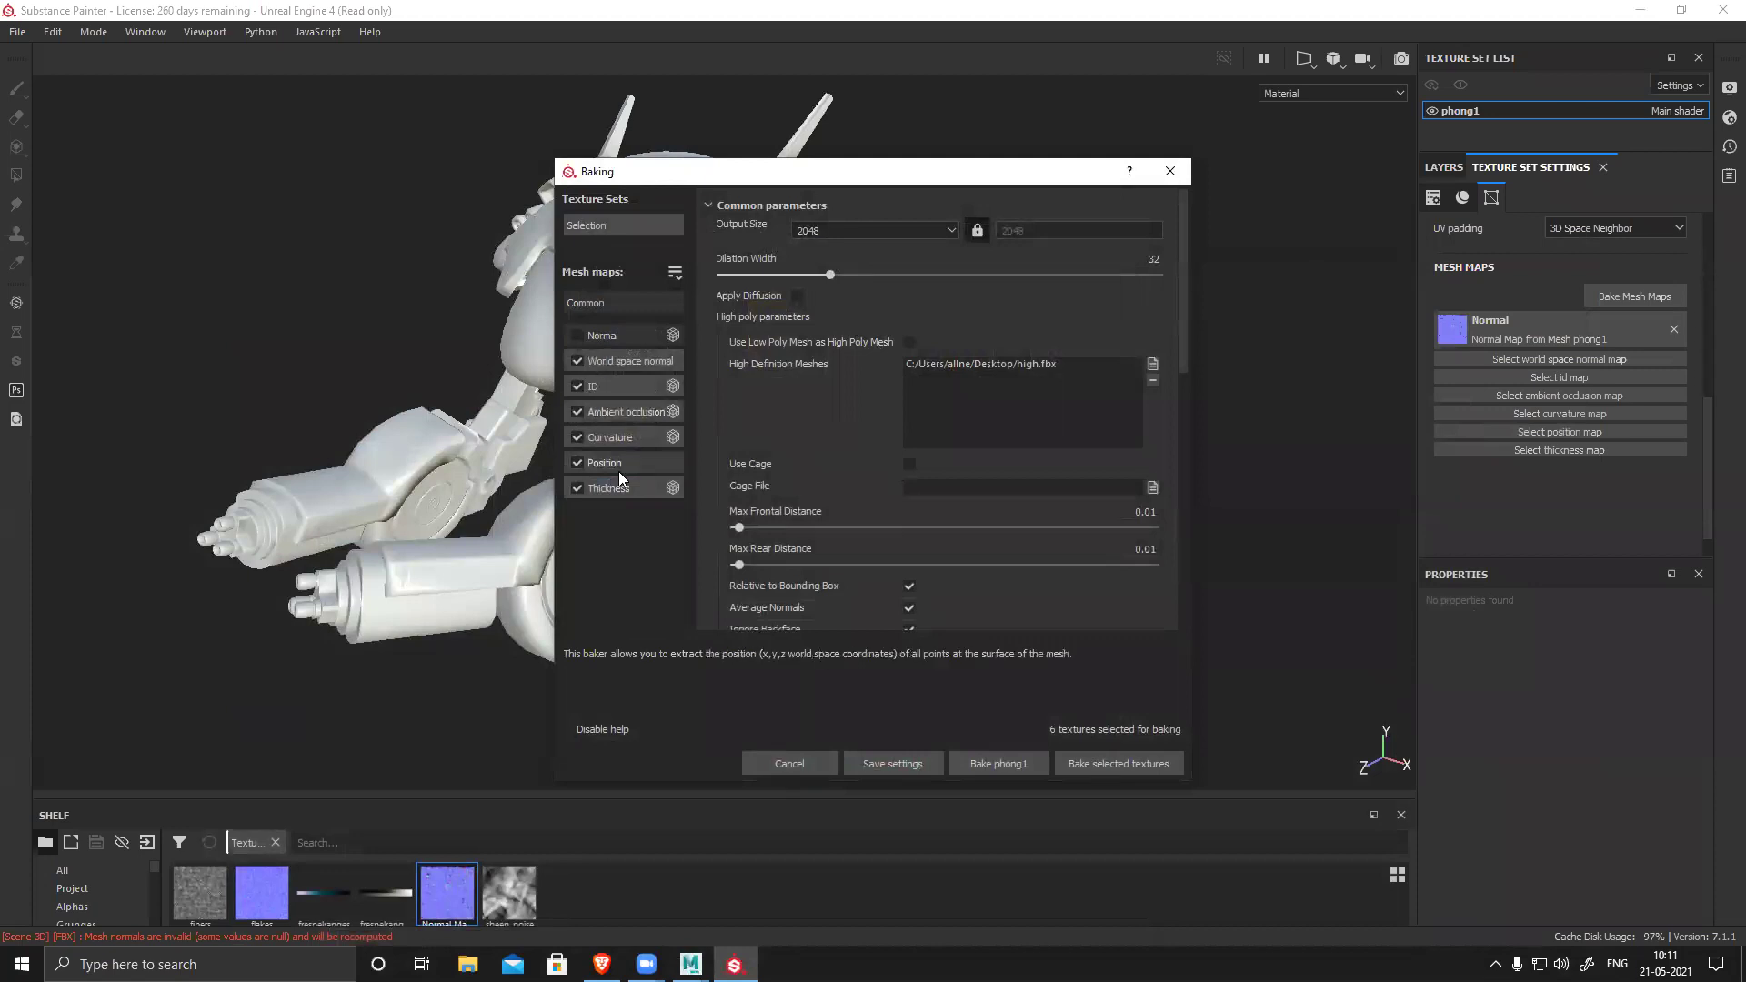
{"action": "left_click", "coordinate": [1090, 764]}
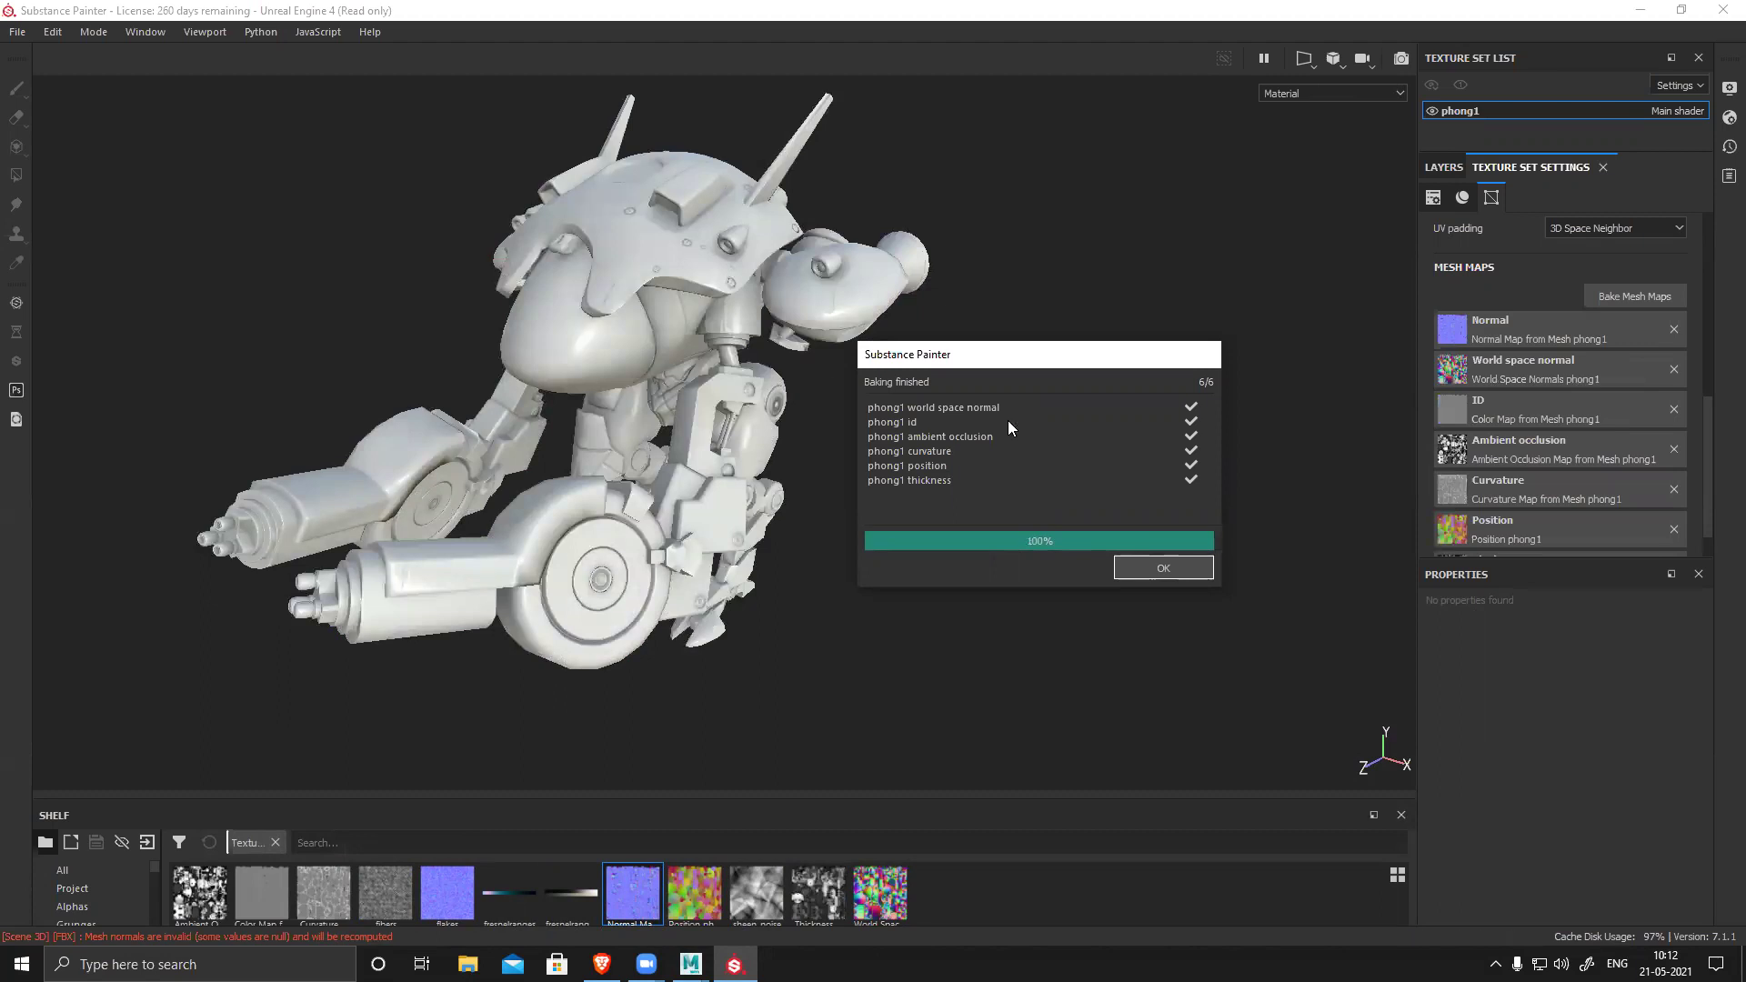
{"action": "left_click", "coordinate": [1163, 568]}
- Enlarge the shelf to browse the smart materials, add the DVA smart material to the layer stack, and shrink the shelf again
{"action": "left_click_drag", "start_coordinate": [784, 557], "coordinate": [909, 382], "text": "alt"}
{"action": "left_click_drag", "start_coordinate": [721, 589], "coordinate": [711, 488], "text": "alt"}
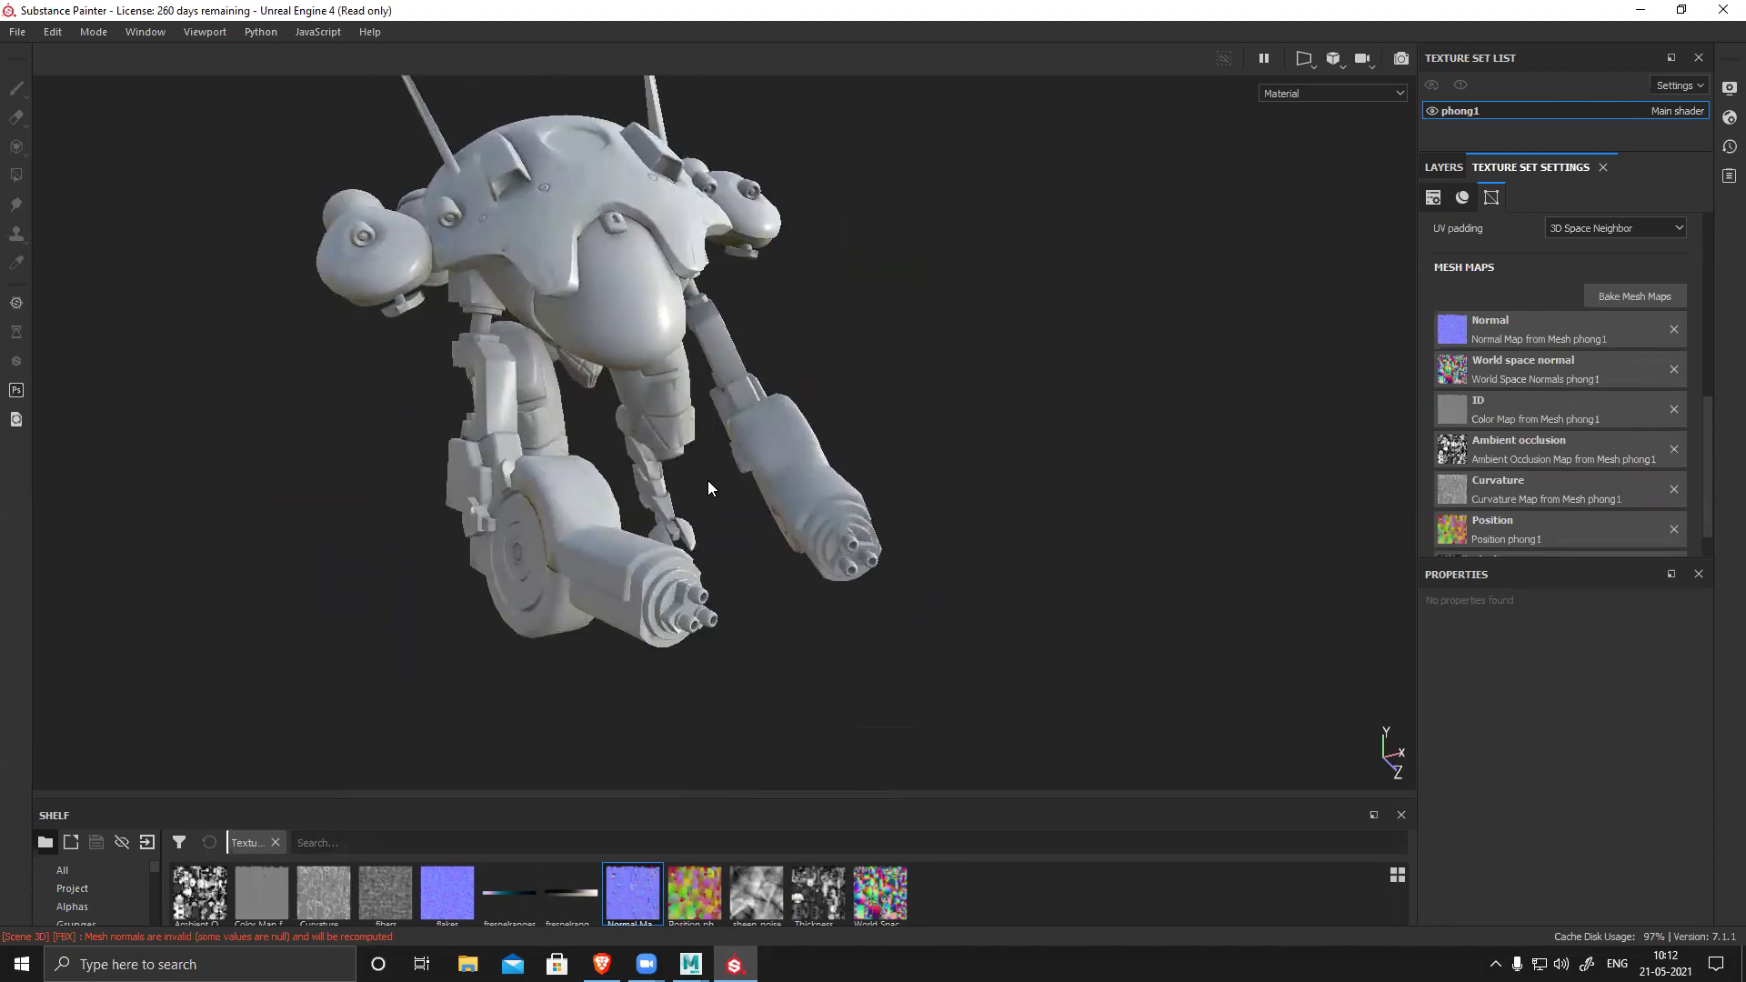
{"action": "left_click", "coordinate": [1444, 168]}
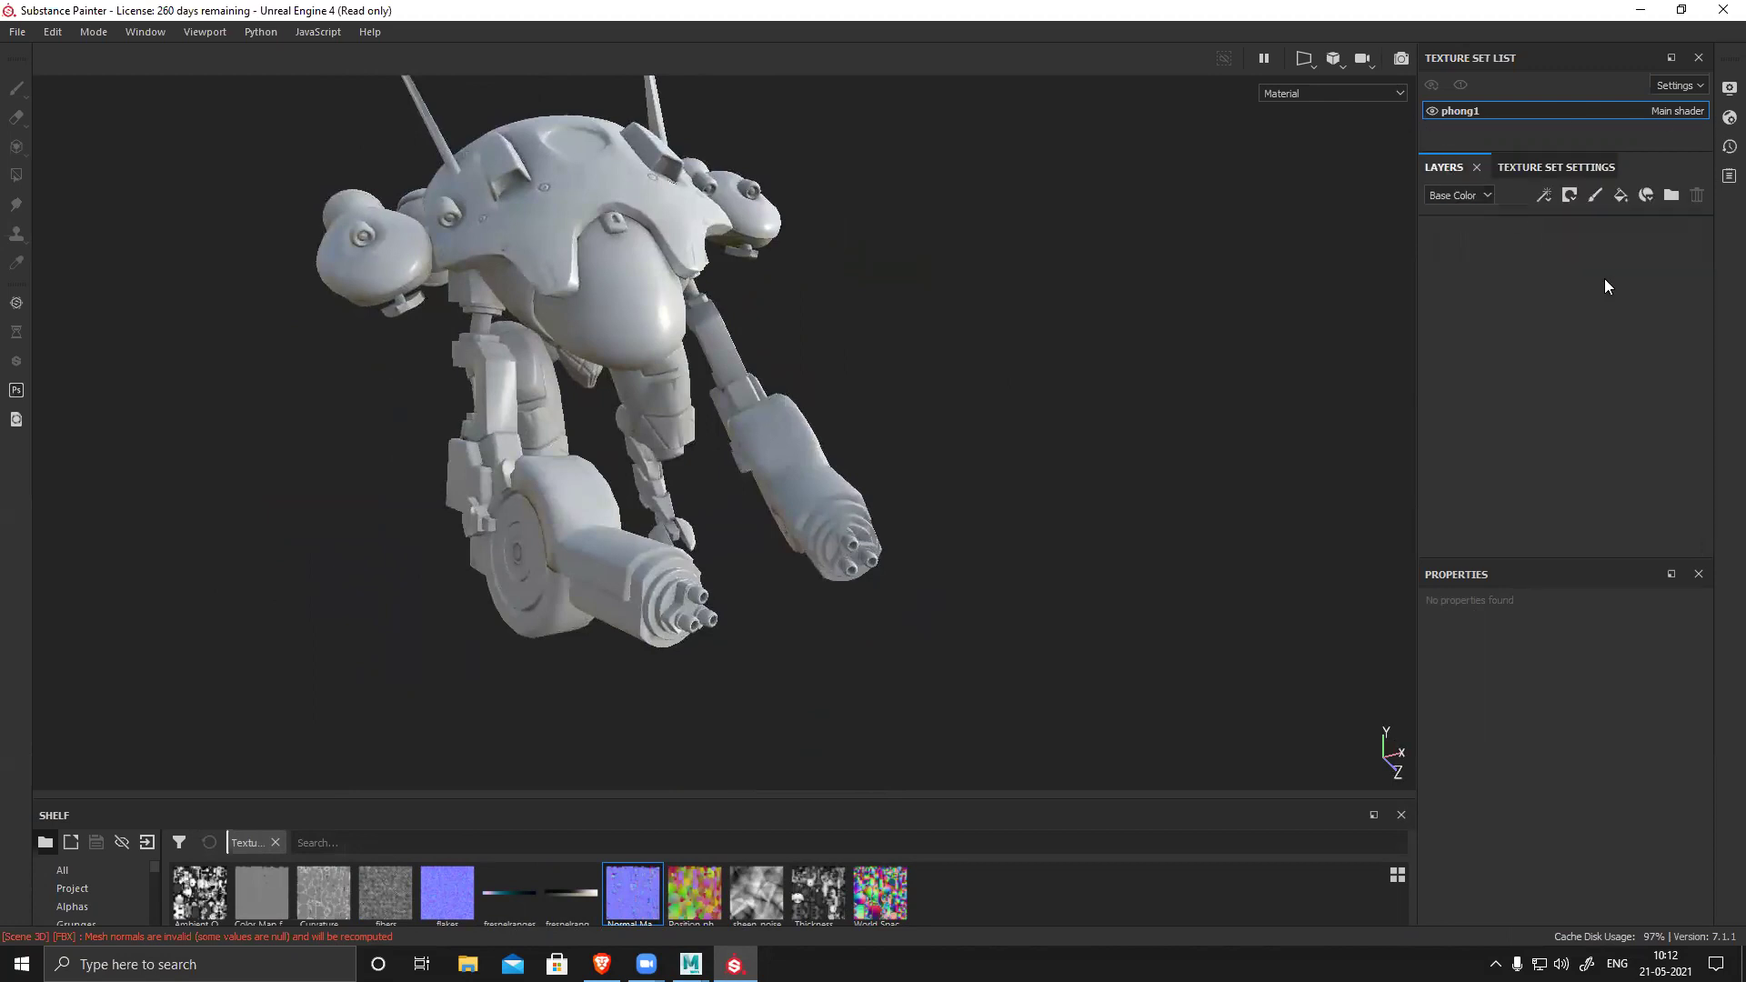
{"action": "left_click_drag", "start_coordinate": [616, 798], "coordinate": [624, 538]}
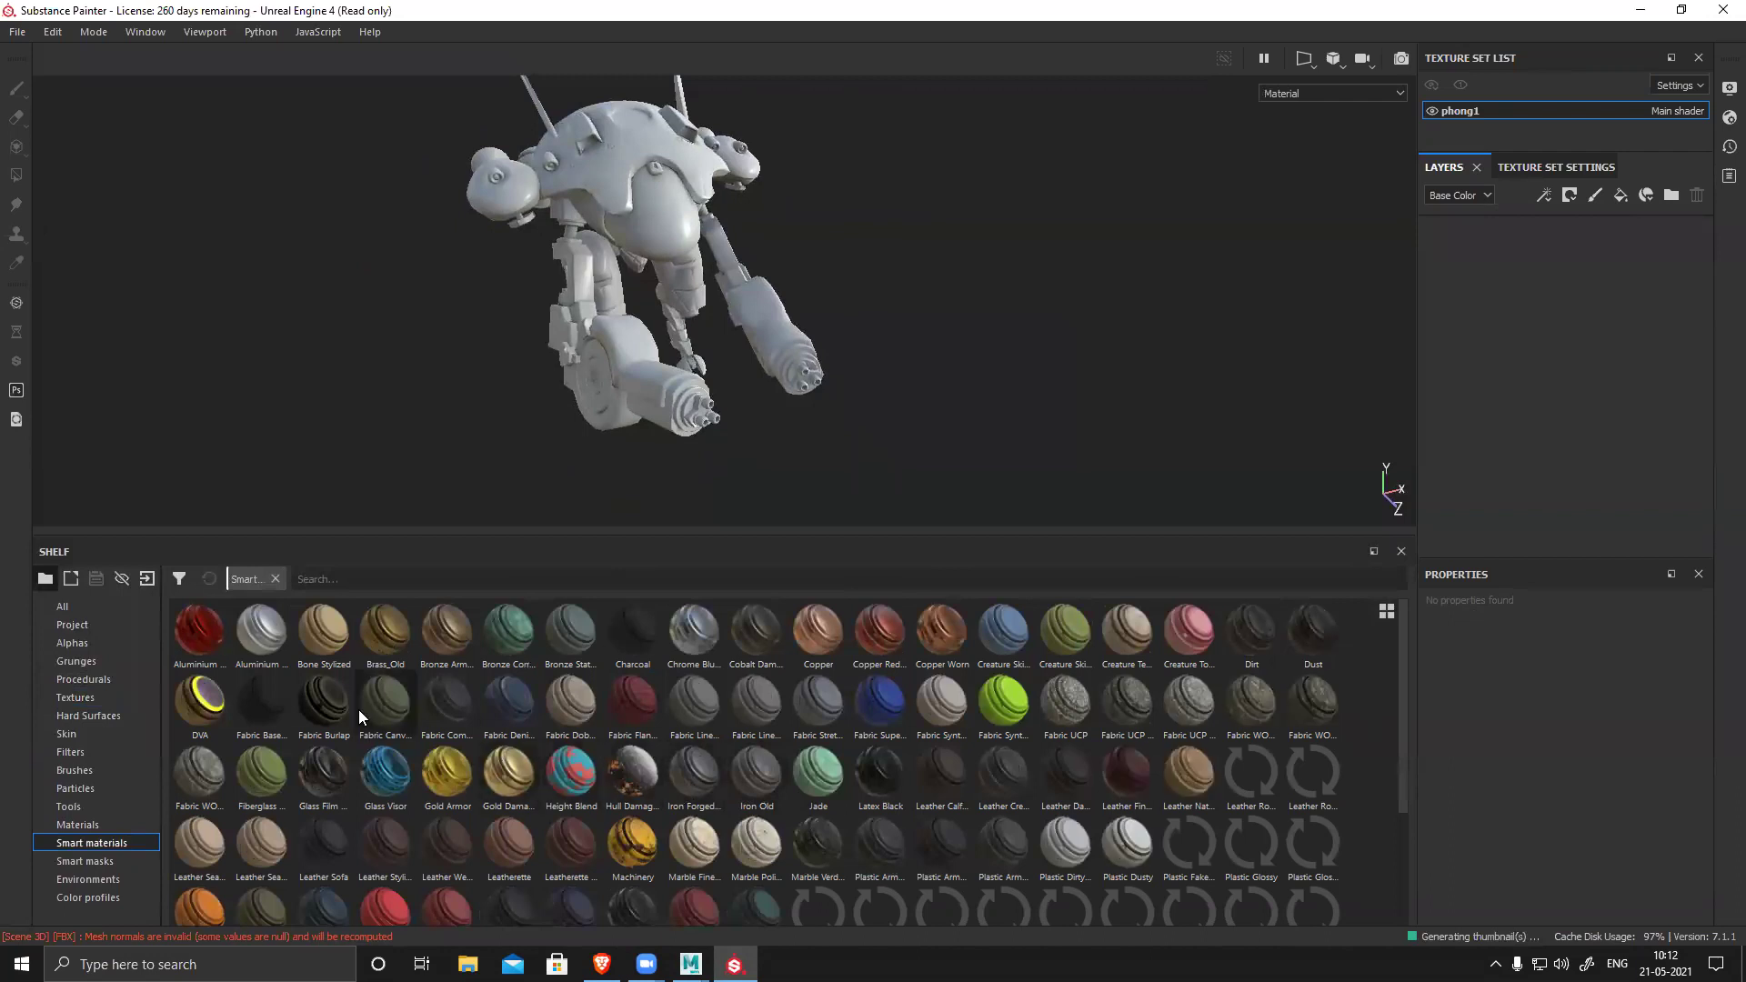
{"action": "left_click_drag", "start_coordinate": [200, 700], "coordinate": [1597, 247]}
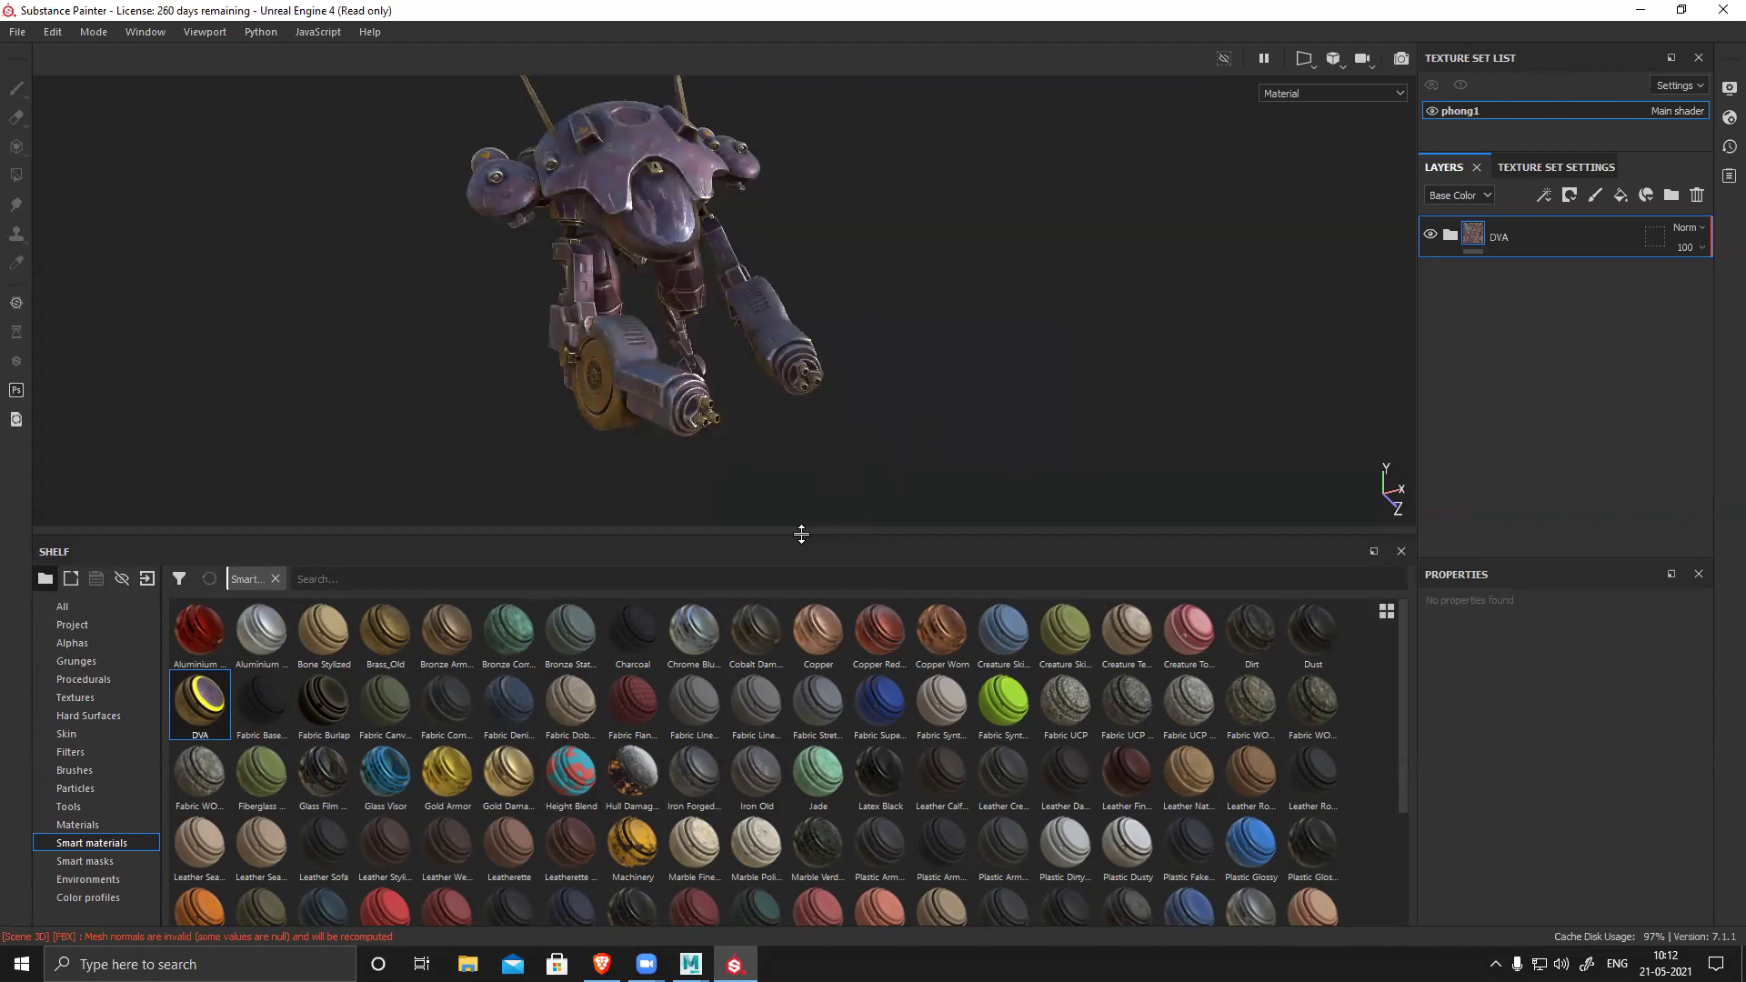
{"action": "left_click_drag", "start_coordinate": [801, 537], "coordinate": [805, 798]}
- Inspect the DVA smart material on the mech from several angles and distances
{"action": "left_click_drag", "start_coordinate": [889, 648], "coordinate": [1046, 473], "text": "alt"}
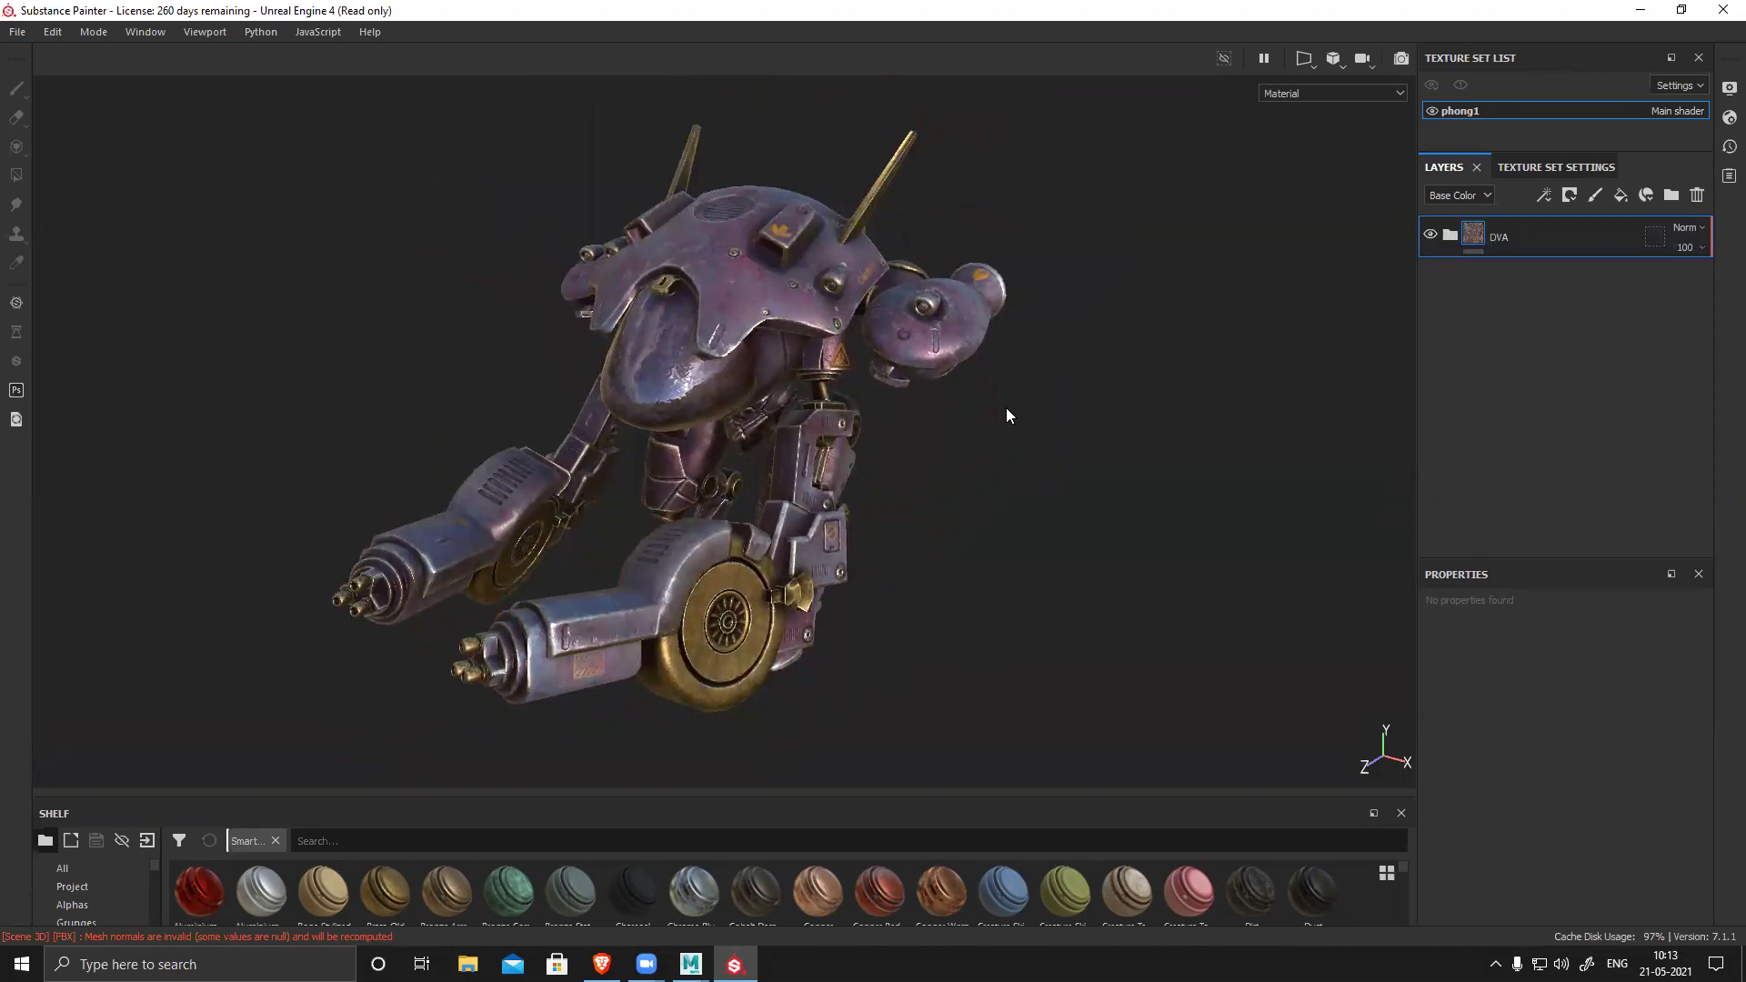
{"action": "left_click_drag", "start_coordinate": [1001, 421], "coordinate": [762, 285], "text": "alt"}
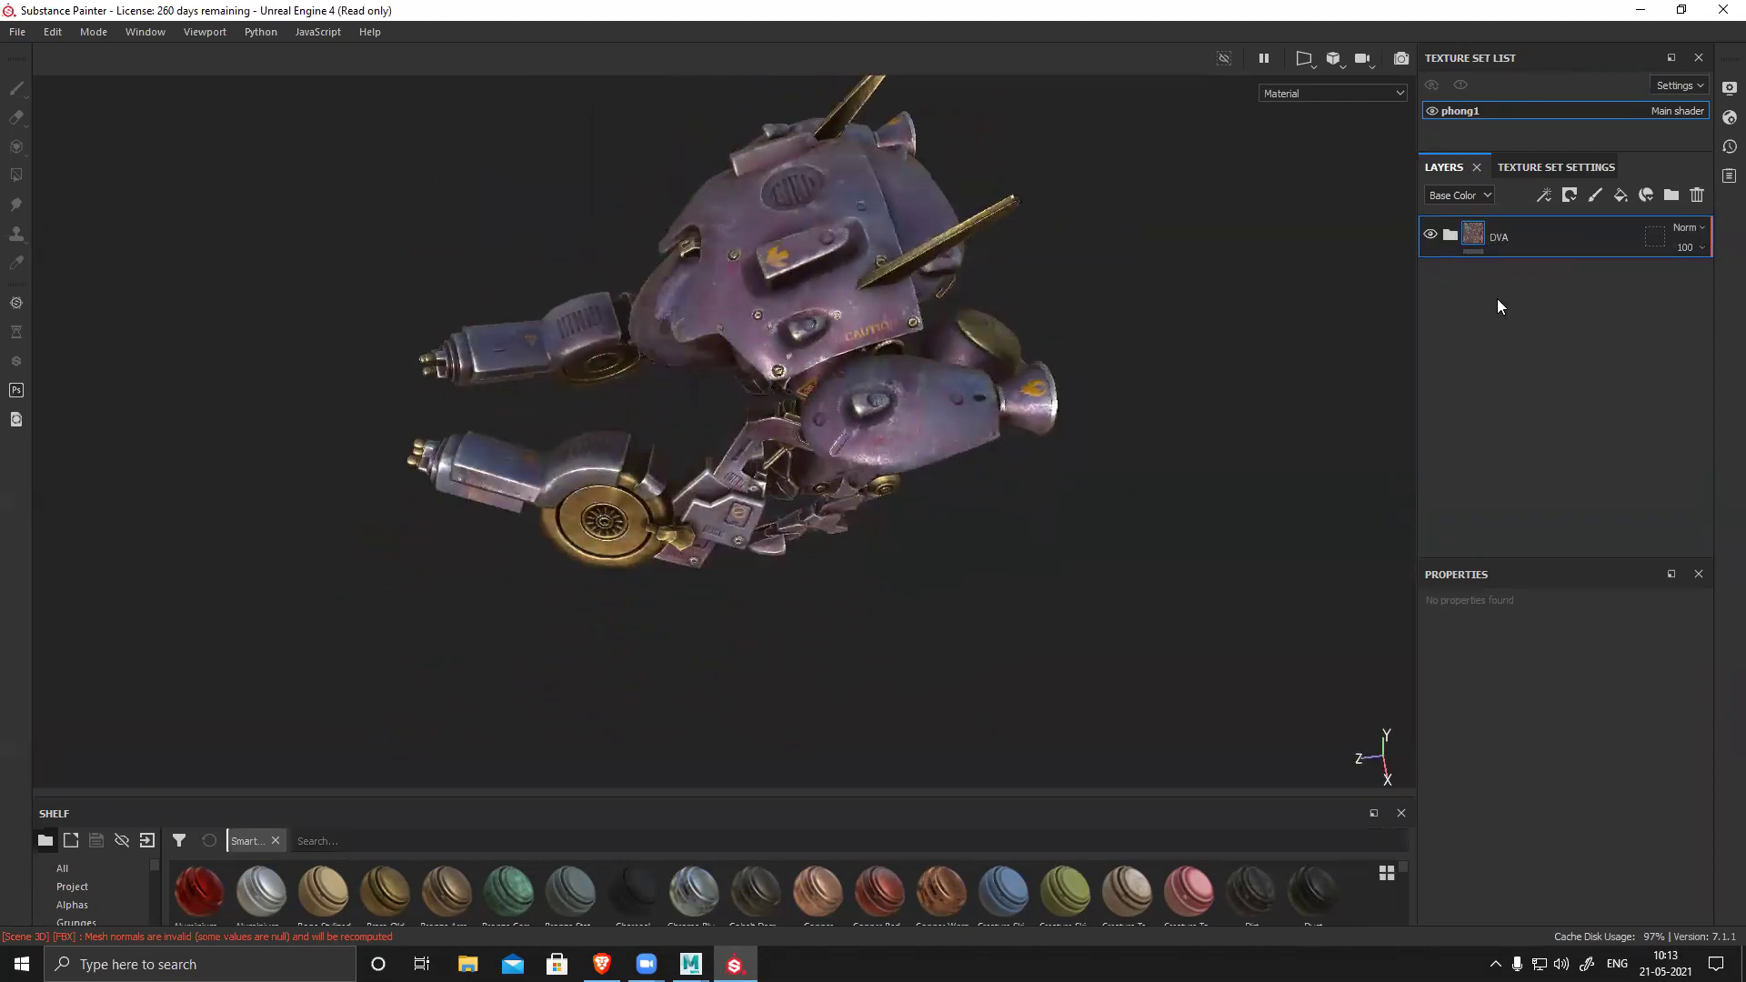
{"action": "left_click_drag", "start_coordinate": [787, 382], "coordinate": [673, 518], "text": "alt"}
{"action": "scroll", "coordinate": [969, 551], "scroll_direction": "up", "scroll_amount": 3}
{"action": "scroll", "coordinate": [692, 532], "scroll_direction": "down", "scroll_amount": 3}
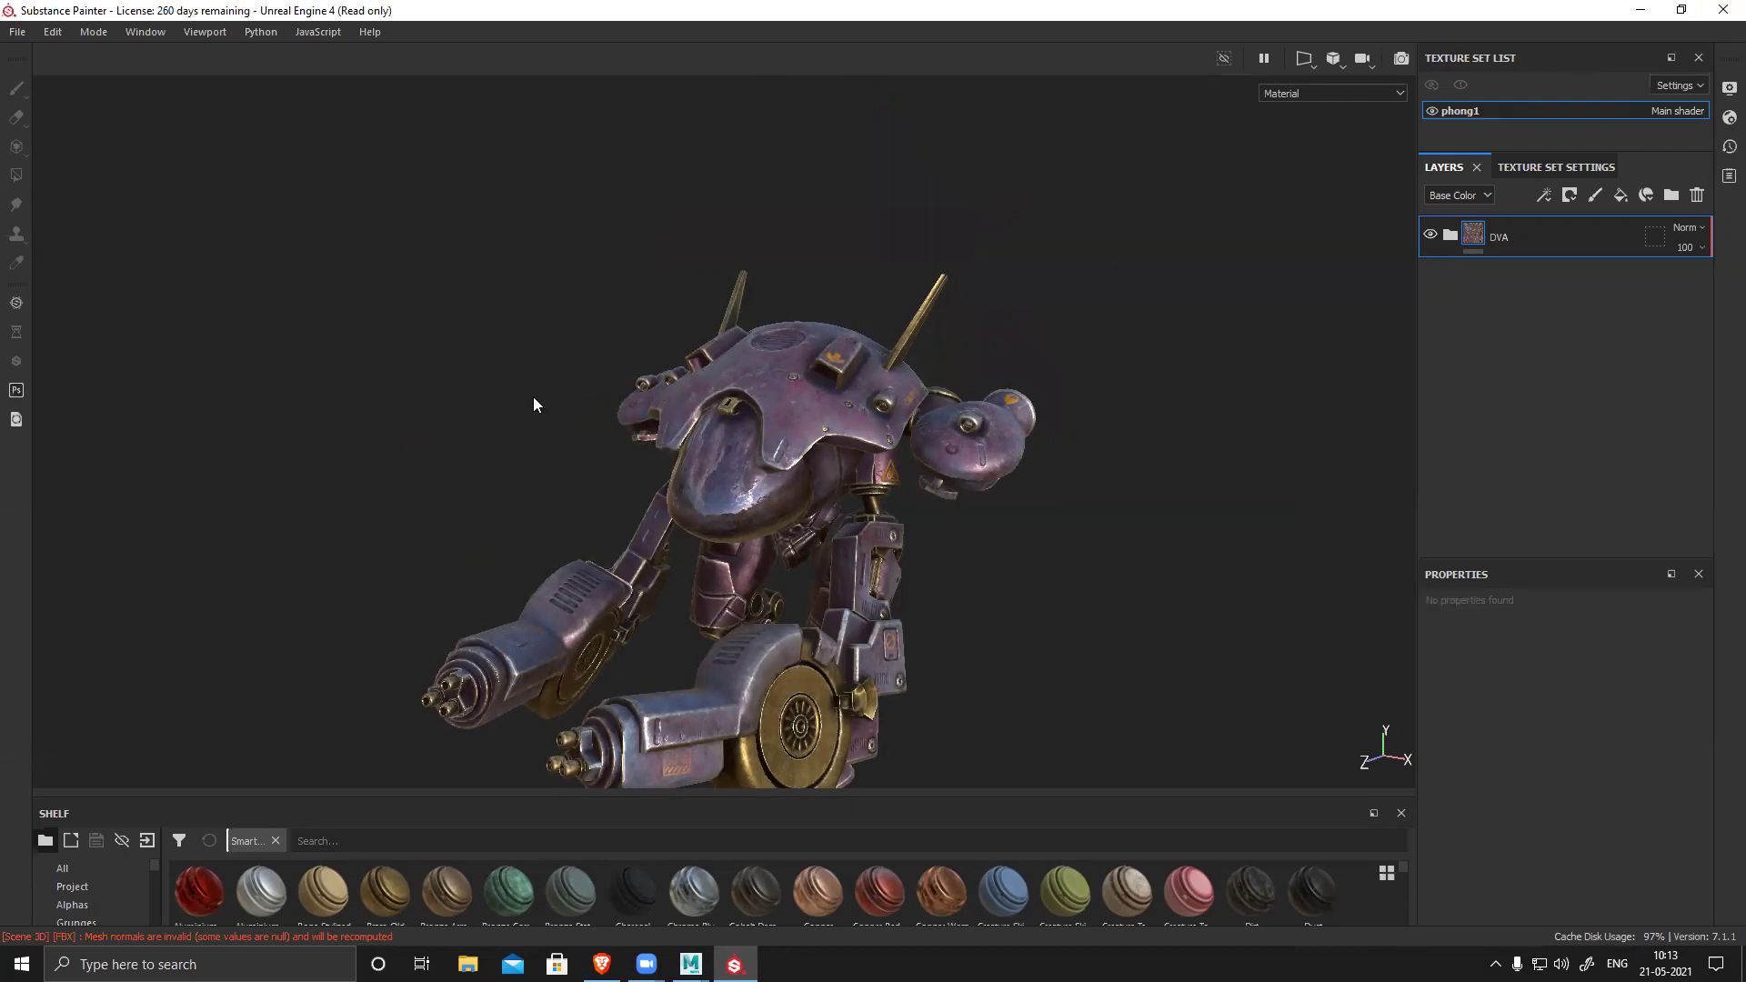
- Switch back to the DVA_low.ma scene in Maya and deselect the high-poly mech
{"action": "mouse_move", "coordinate": [691, 964]}
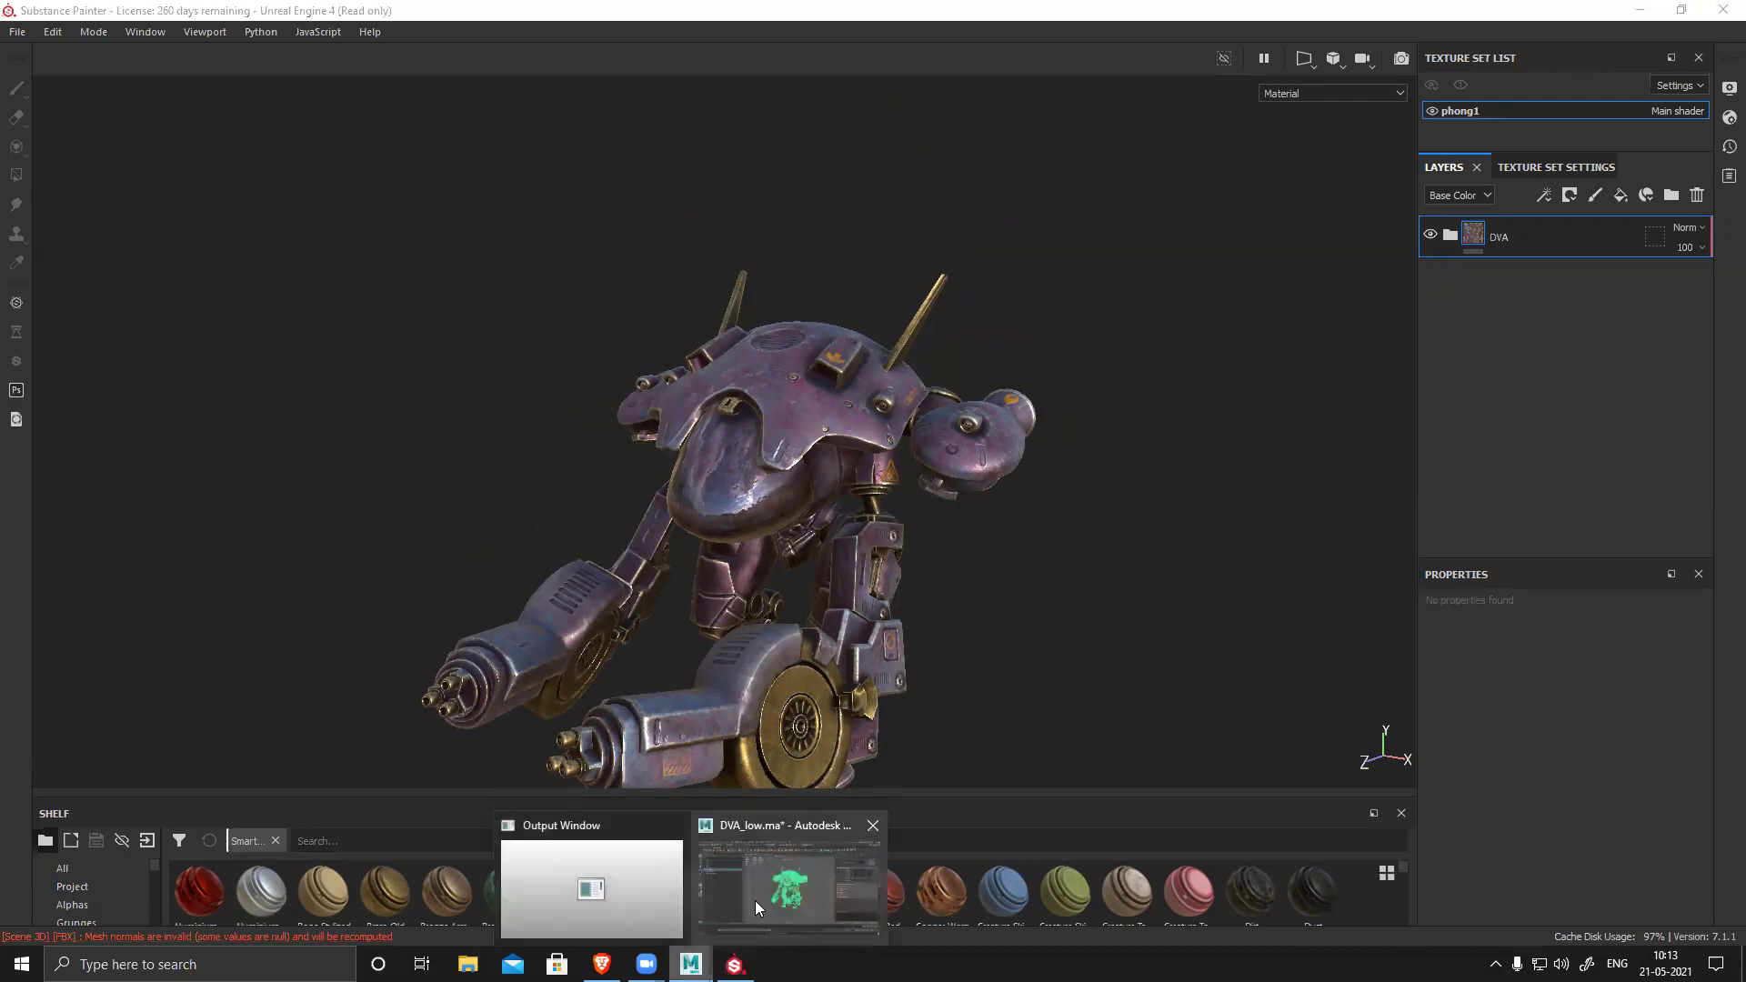
{"action": "left_click", "coordinate": [779, 886]}
{"action": "left_click", "coordinate": [1164, 526]}
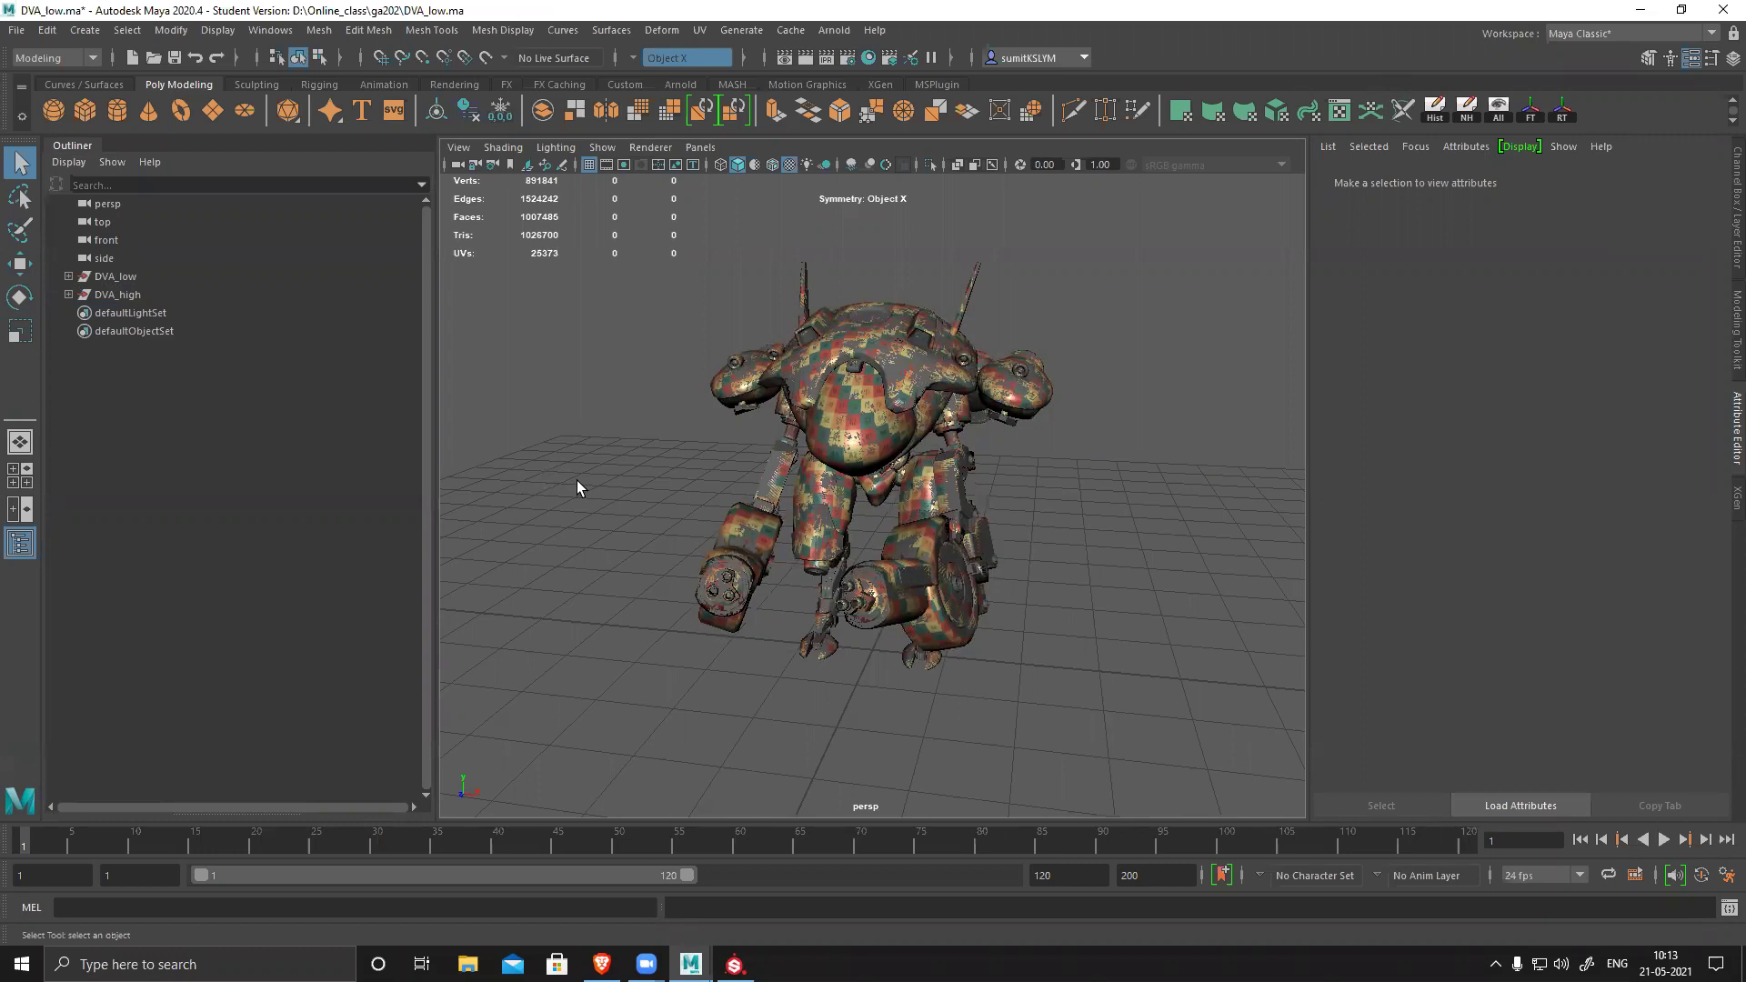
- Isolate the DVA_low group in the viewport by hiding all unselected objects, view its back side, and clear the selection
{"action": "left_click_drag", "start_coordinate": [1146, 507], "coordinate": [844, 371], "text": "alt"}
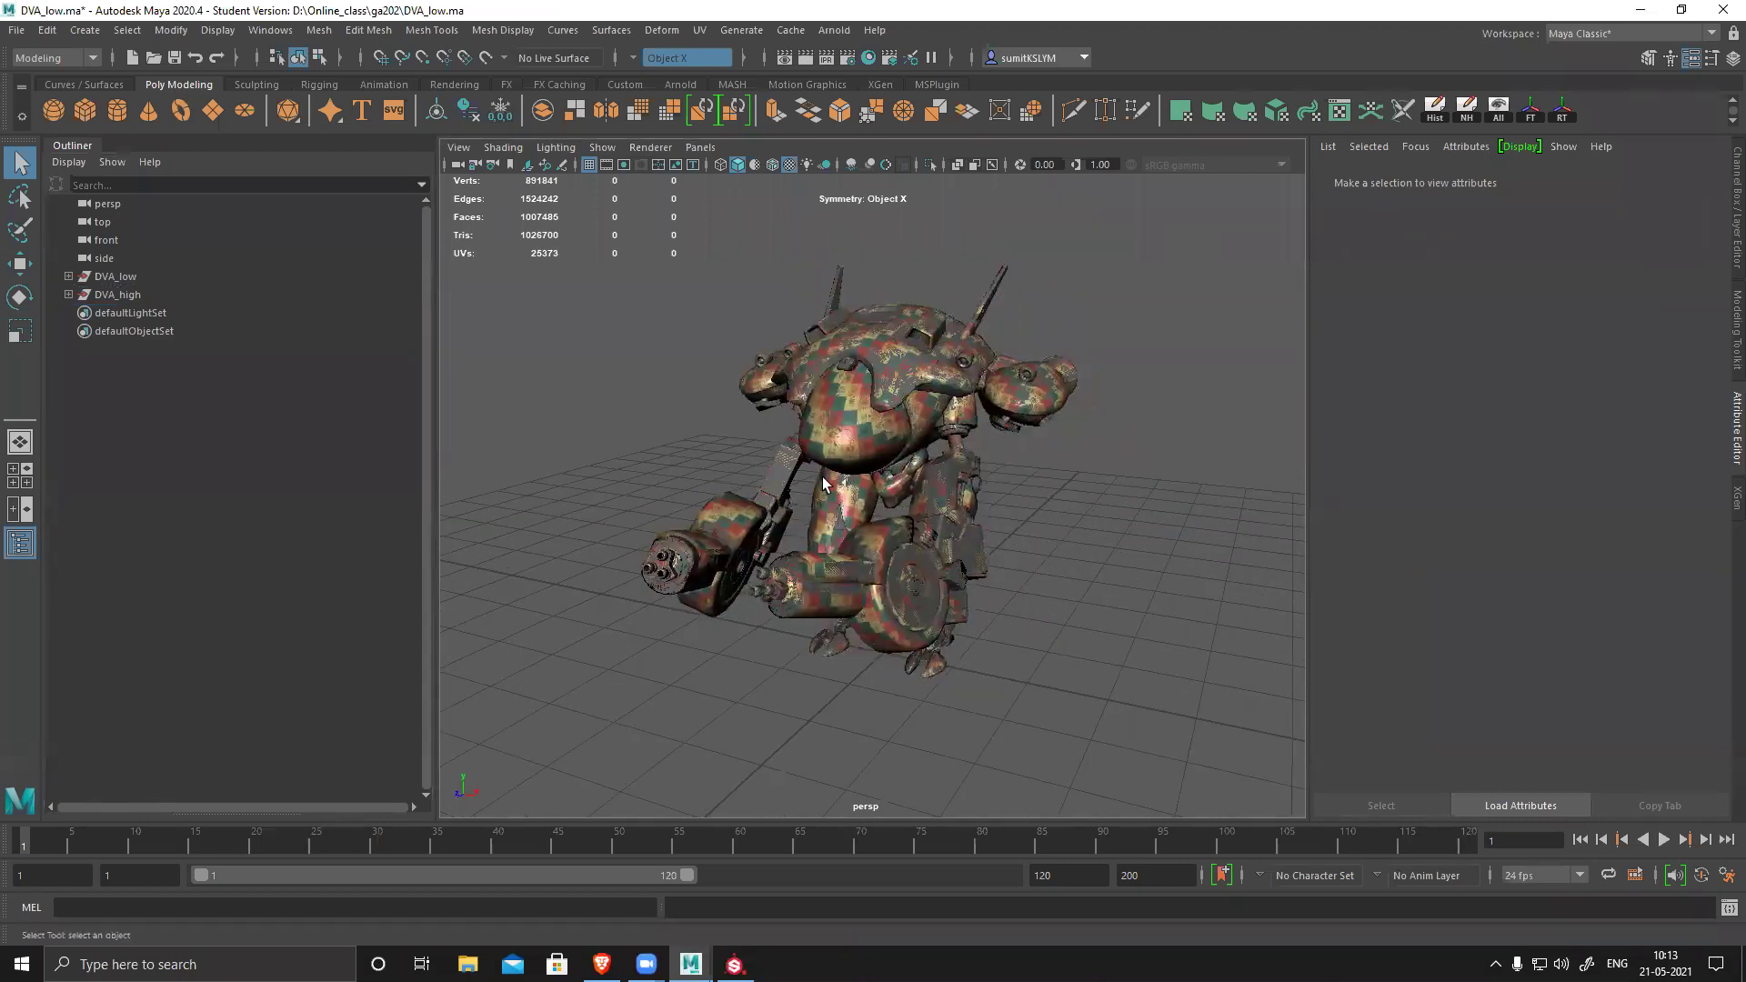
{"action": "left_click", "coordinate": [114, 277]}
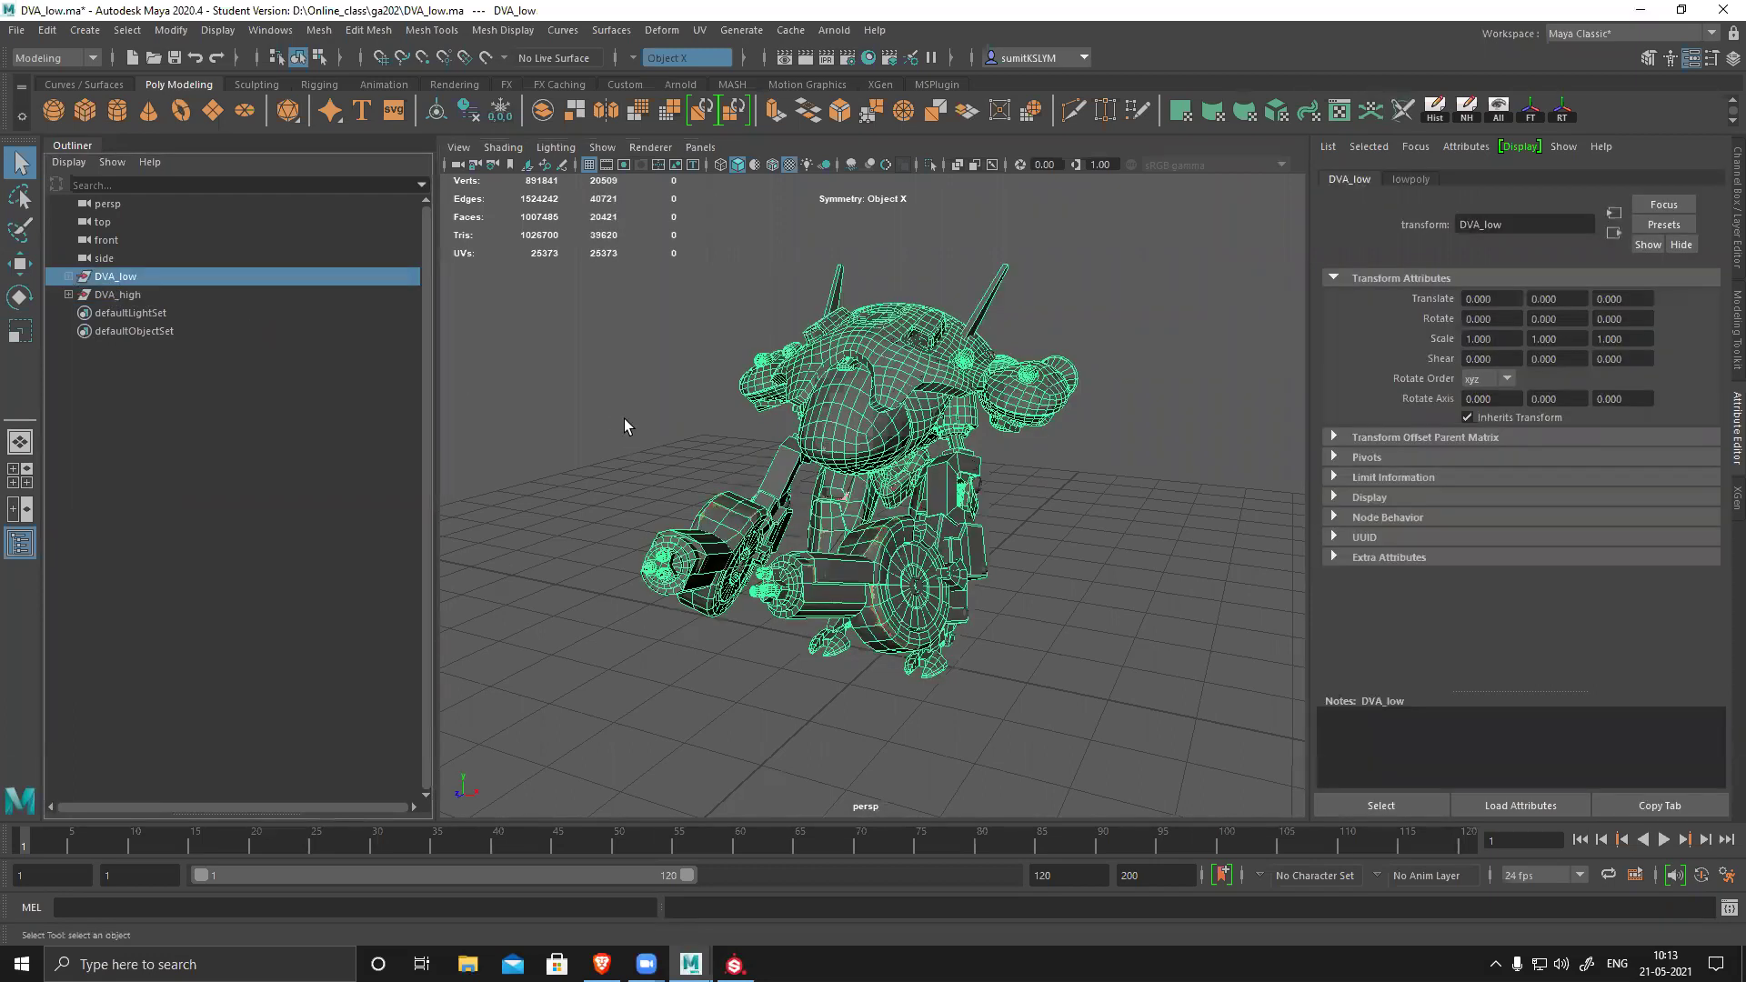
{"action": "key", "text": "alt+h"}
{"action": "left_click_drag", "start_coordinate": [1001, 536], "coordinate": [1107, 554], "text": "alt"}
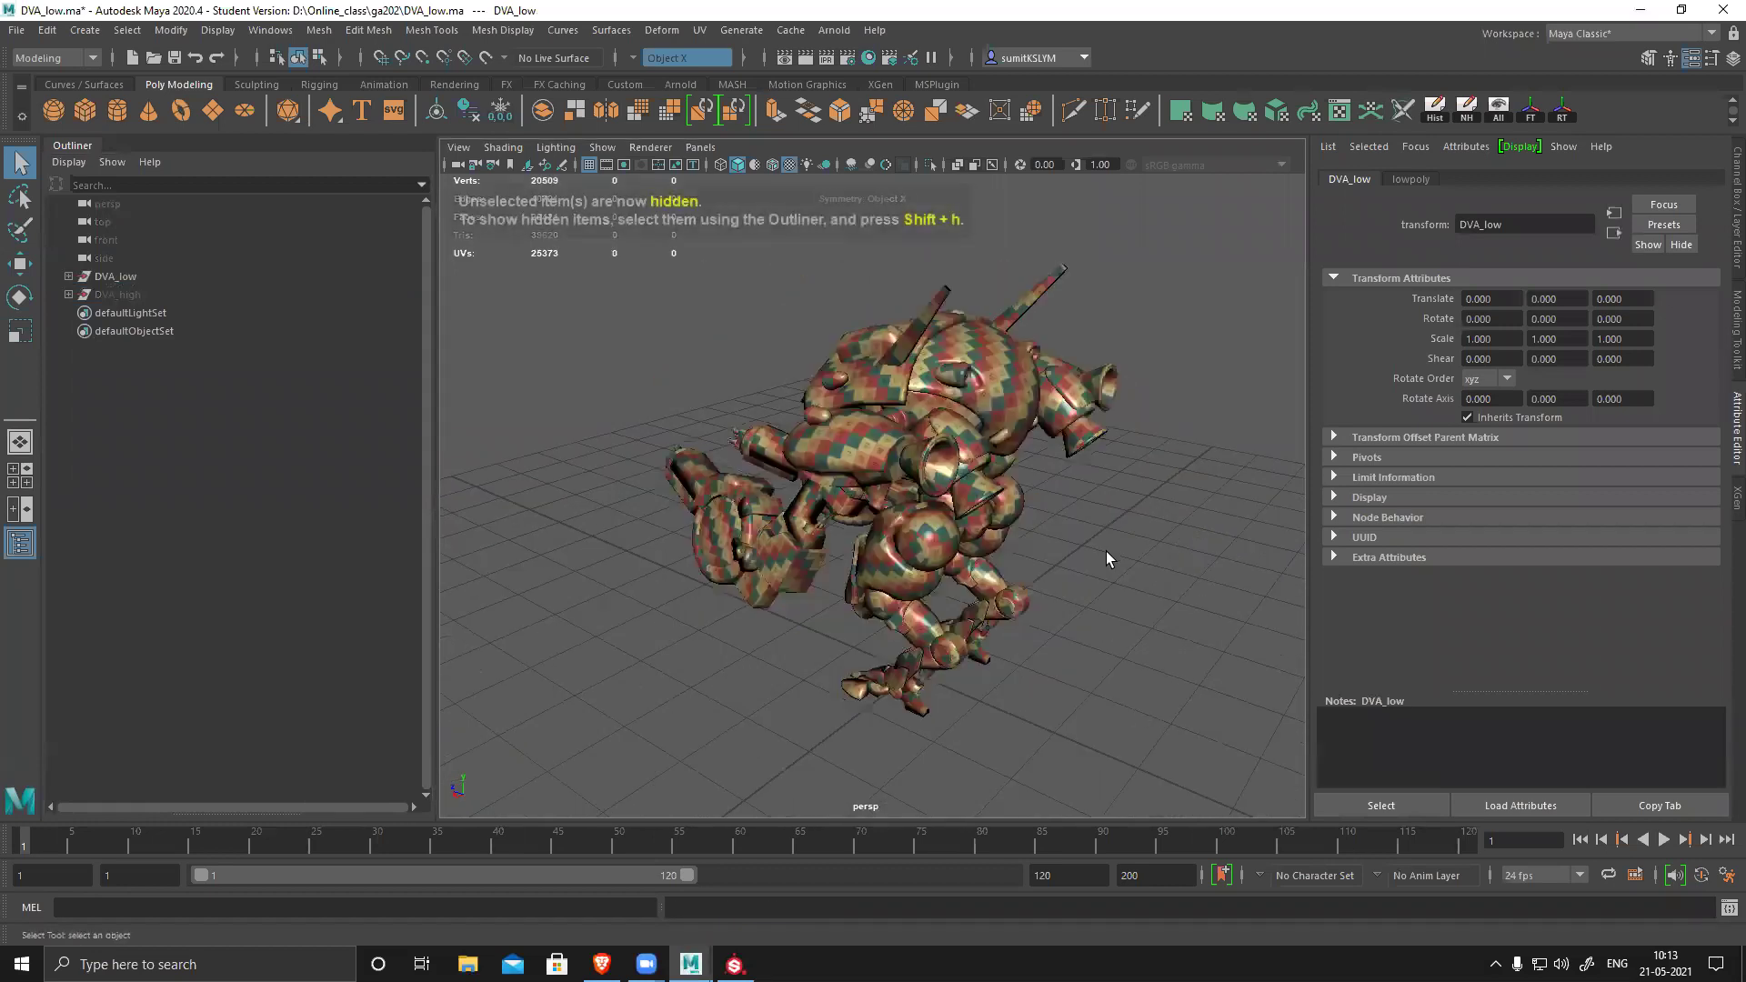
{"action": "left_click", "coordinate": [1108, 559]}
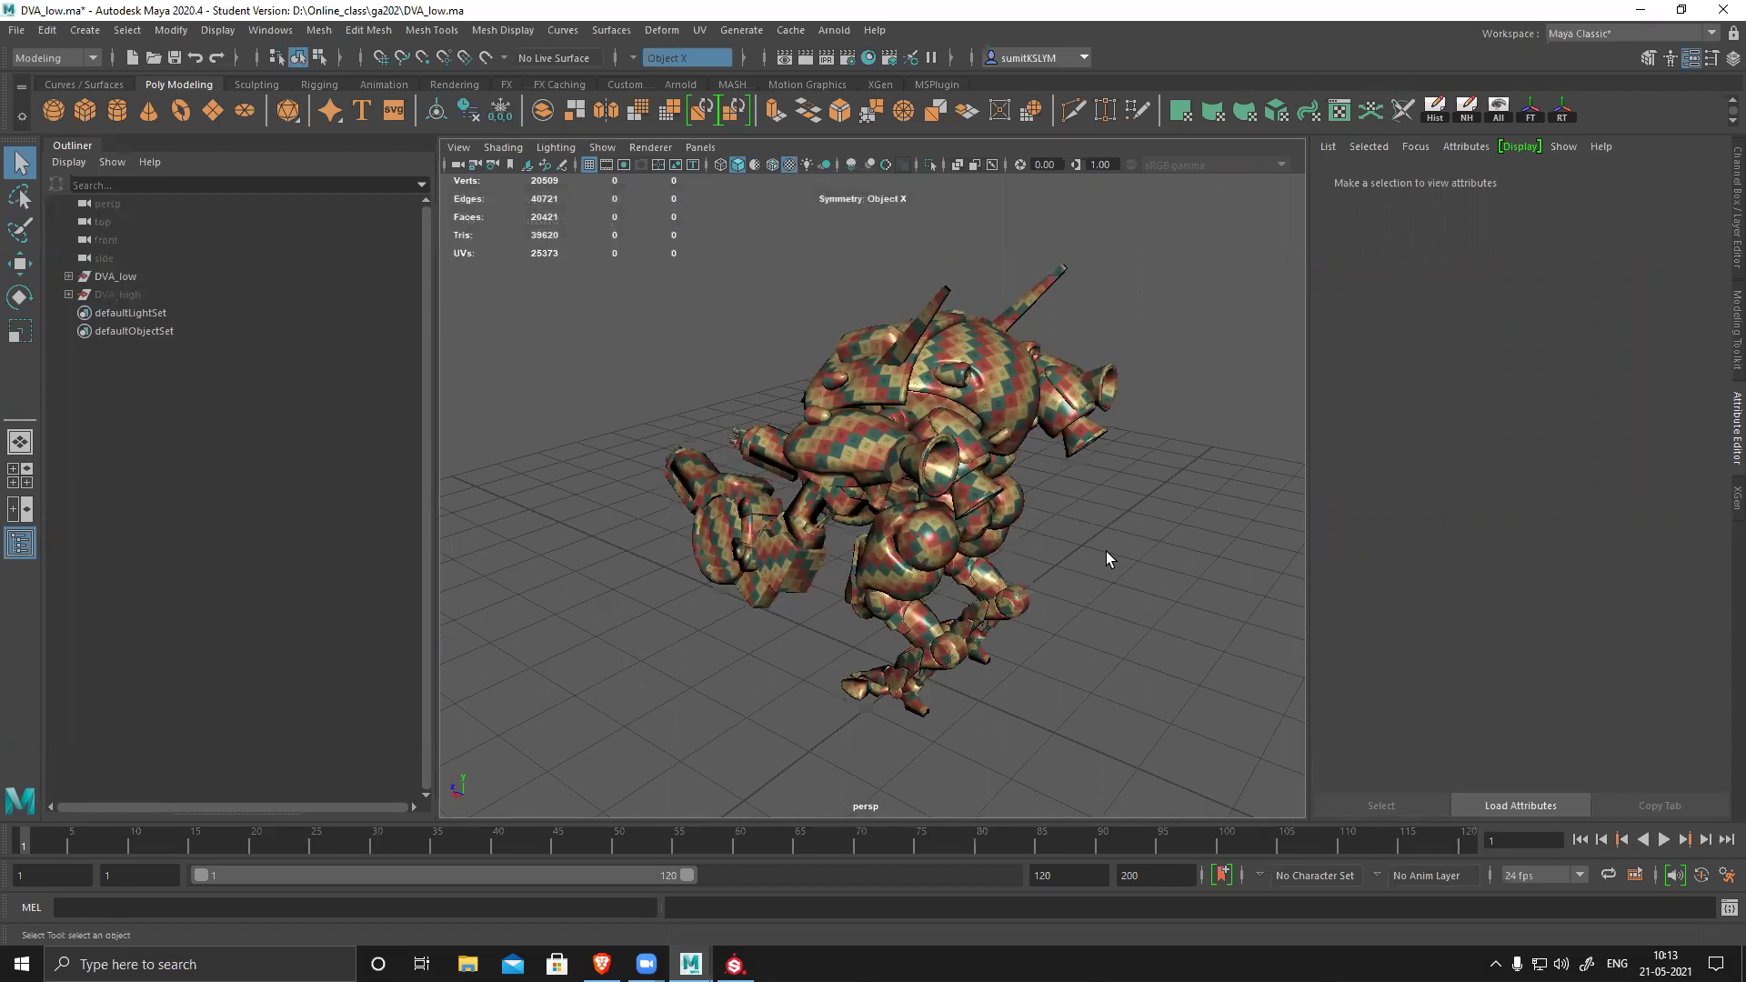
- Switch to Substance Painter and inspect the textured mech from the front and side
{"action": "left_click", "coordinate": [1640, 10]}
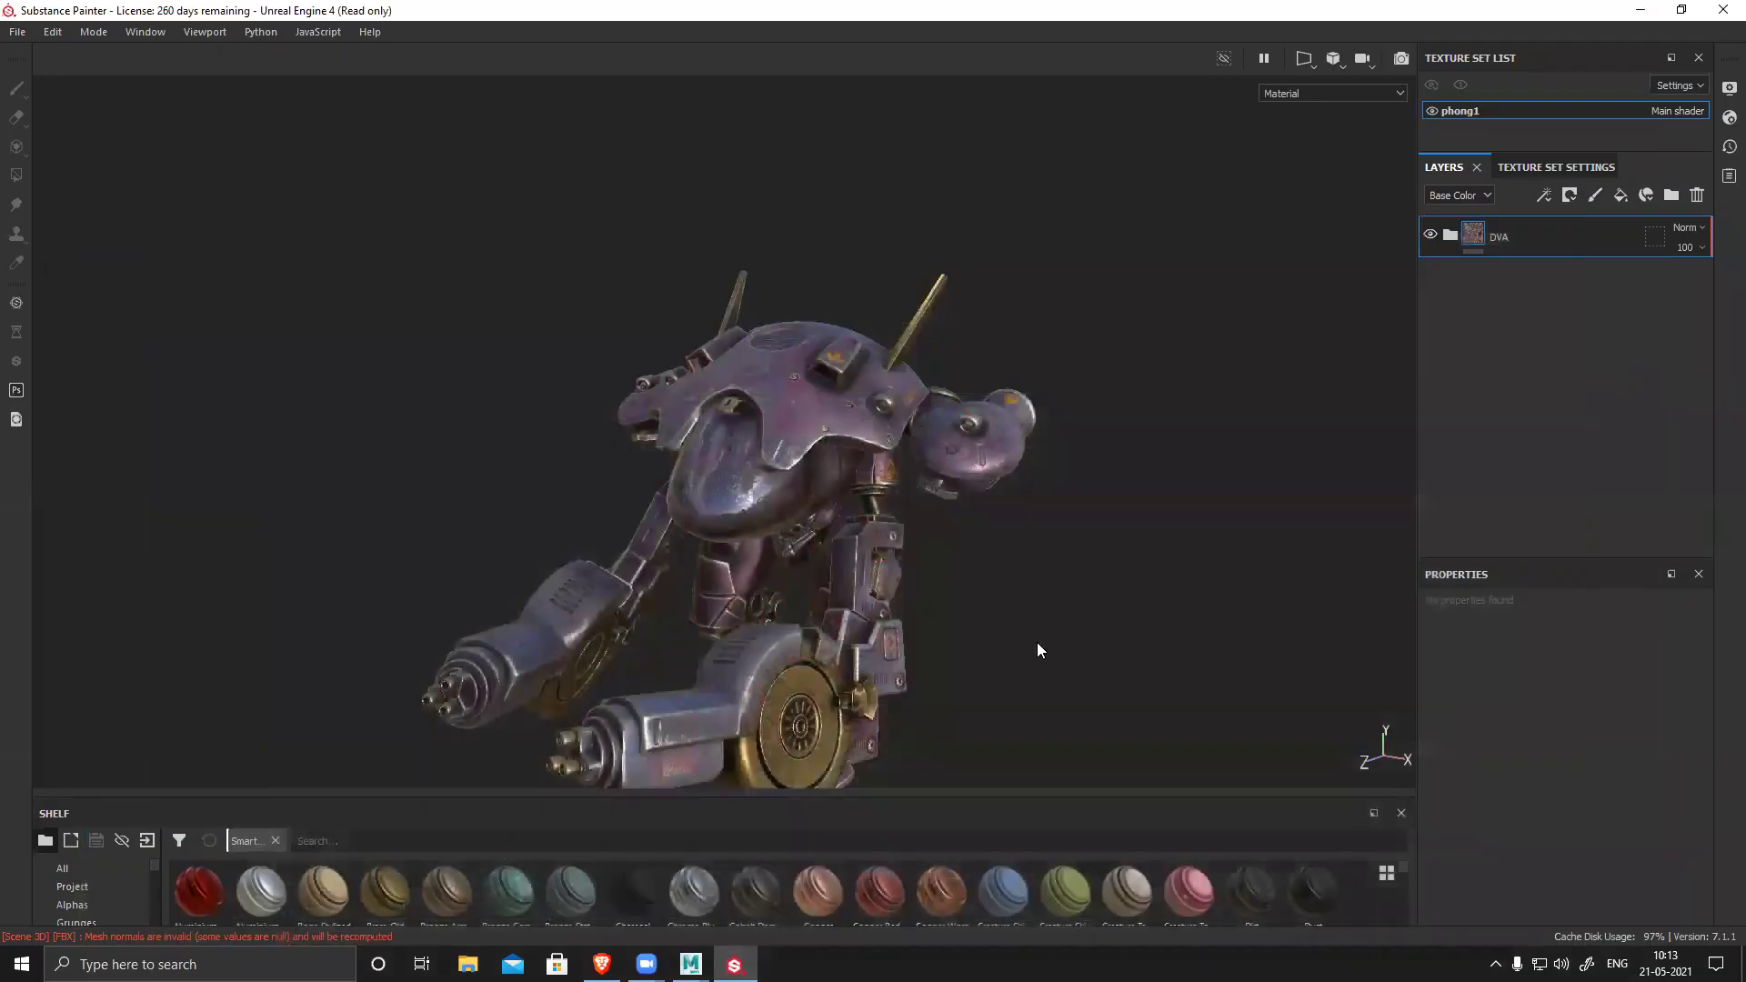
{"action": "middle_click_drag", "start_coordinate": [1037, 642], "coordinate": [1015, 516]}
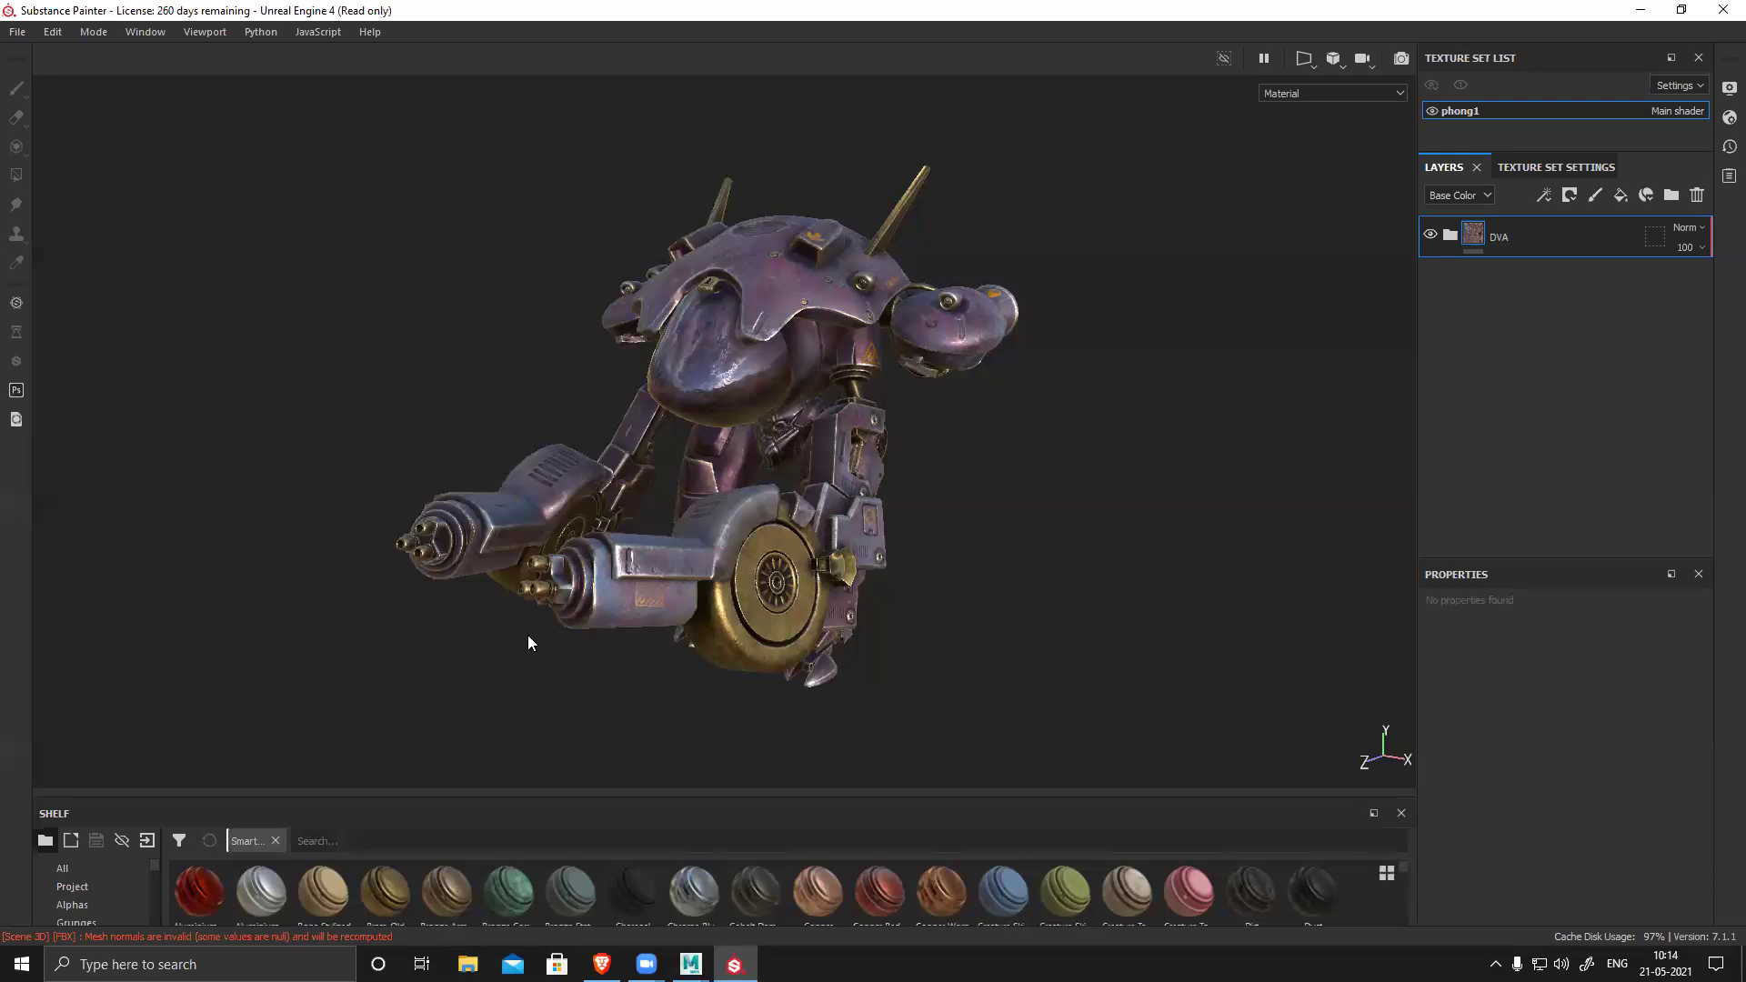
{"action": "left_click_drag", "start_coordinate": [864, 526], "coordinate": [892, 615], "text": "alt"}
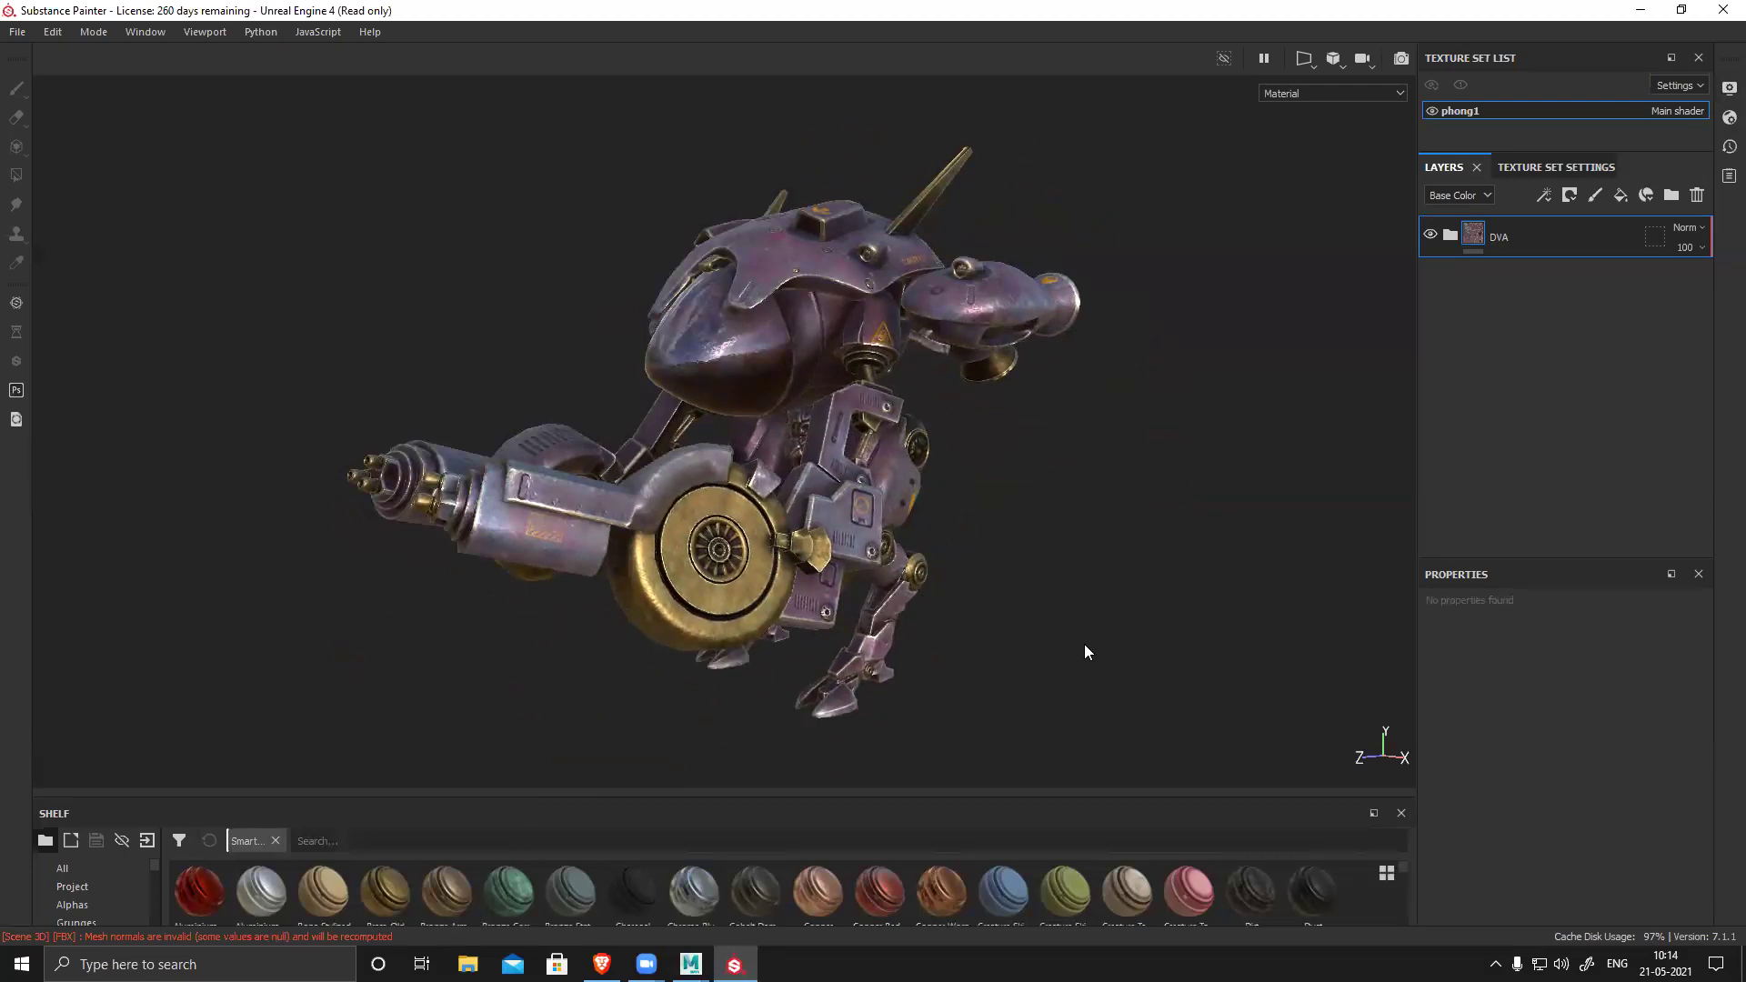
{"action": "left_click_drag", "start_coordinate": [808, 546], "coordinate": [753, 506], "text": "alt"}
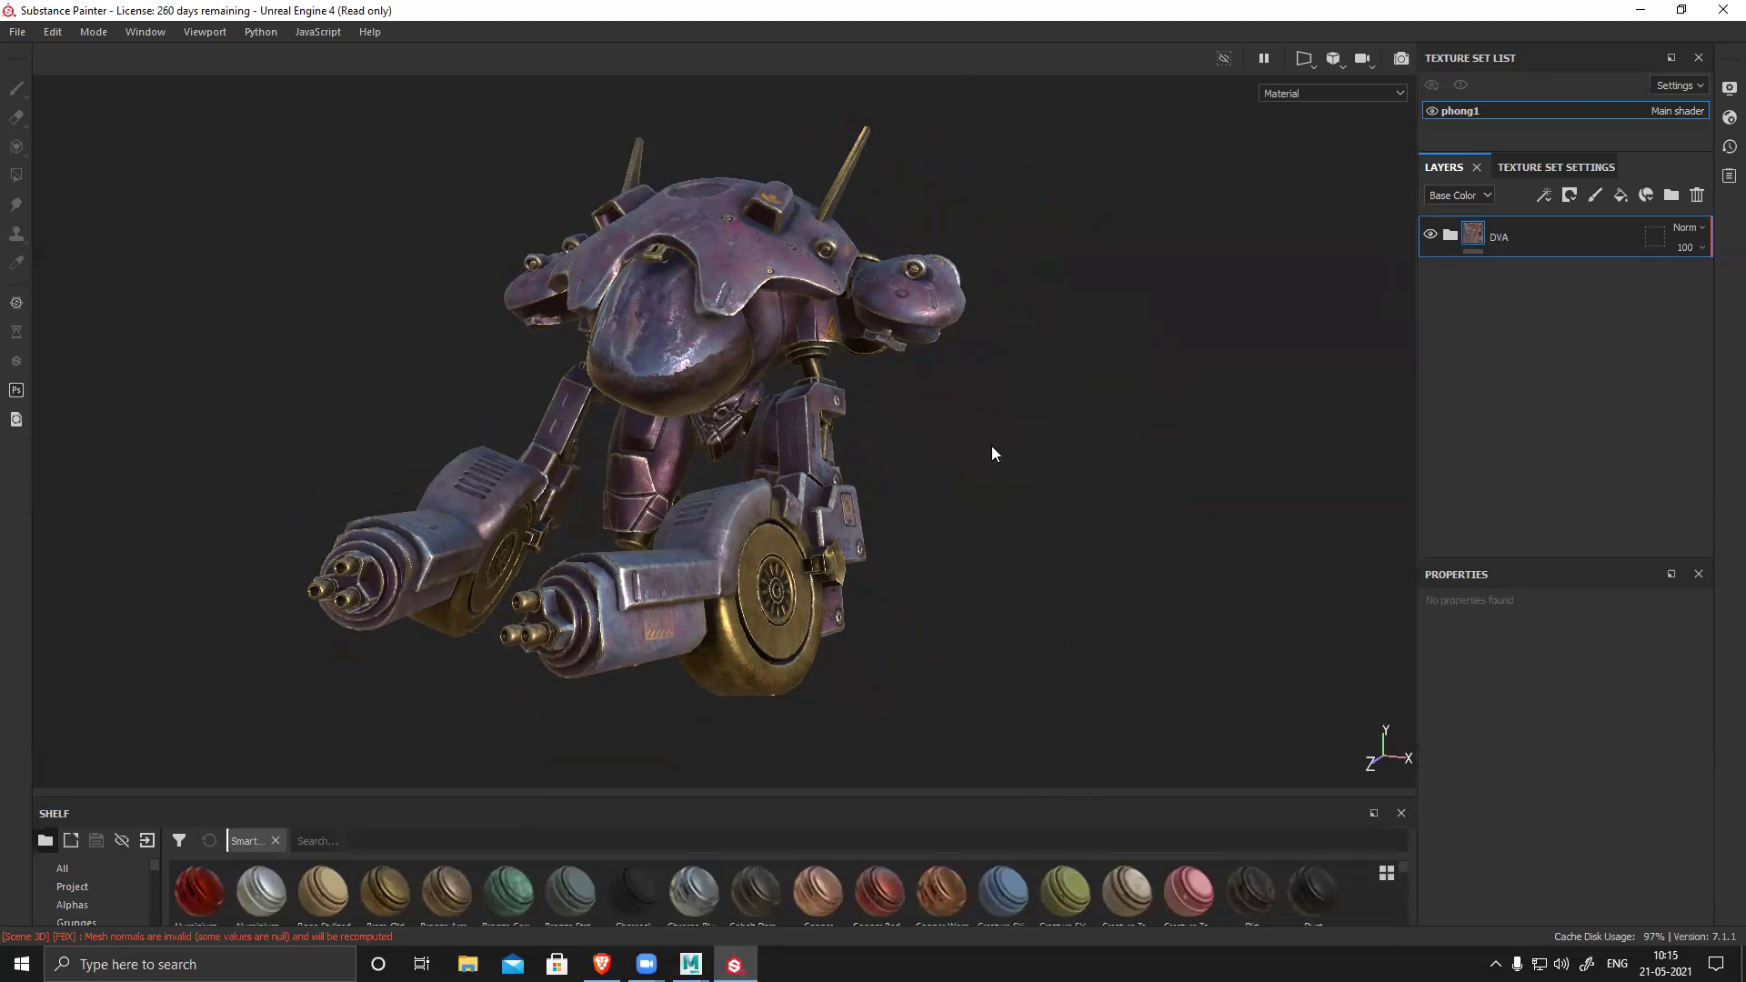
{"action": "left_click_drag", "start_coordinate": [992, 445], "coordinate": [974, 483], "text": "alt"}
- Close Substance Painter, discarding the project's changes, and switch back to the DVA_low.ma scene in Maya
{"action": "left_click", "coordinate": [1722, 11]}
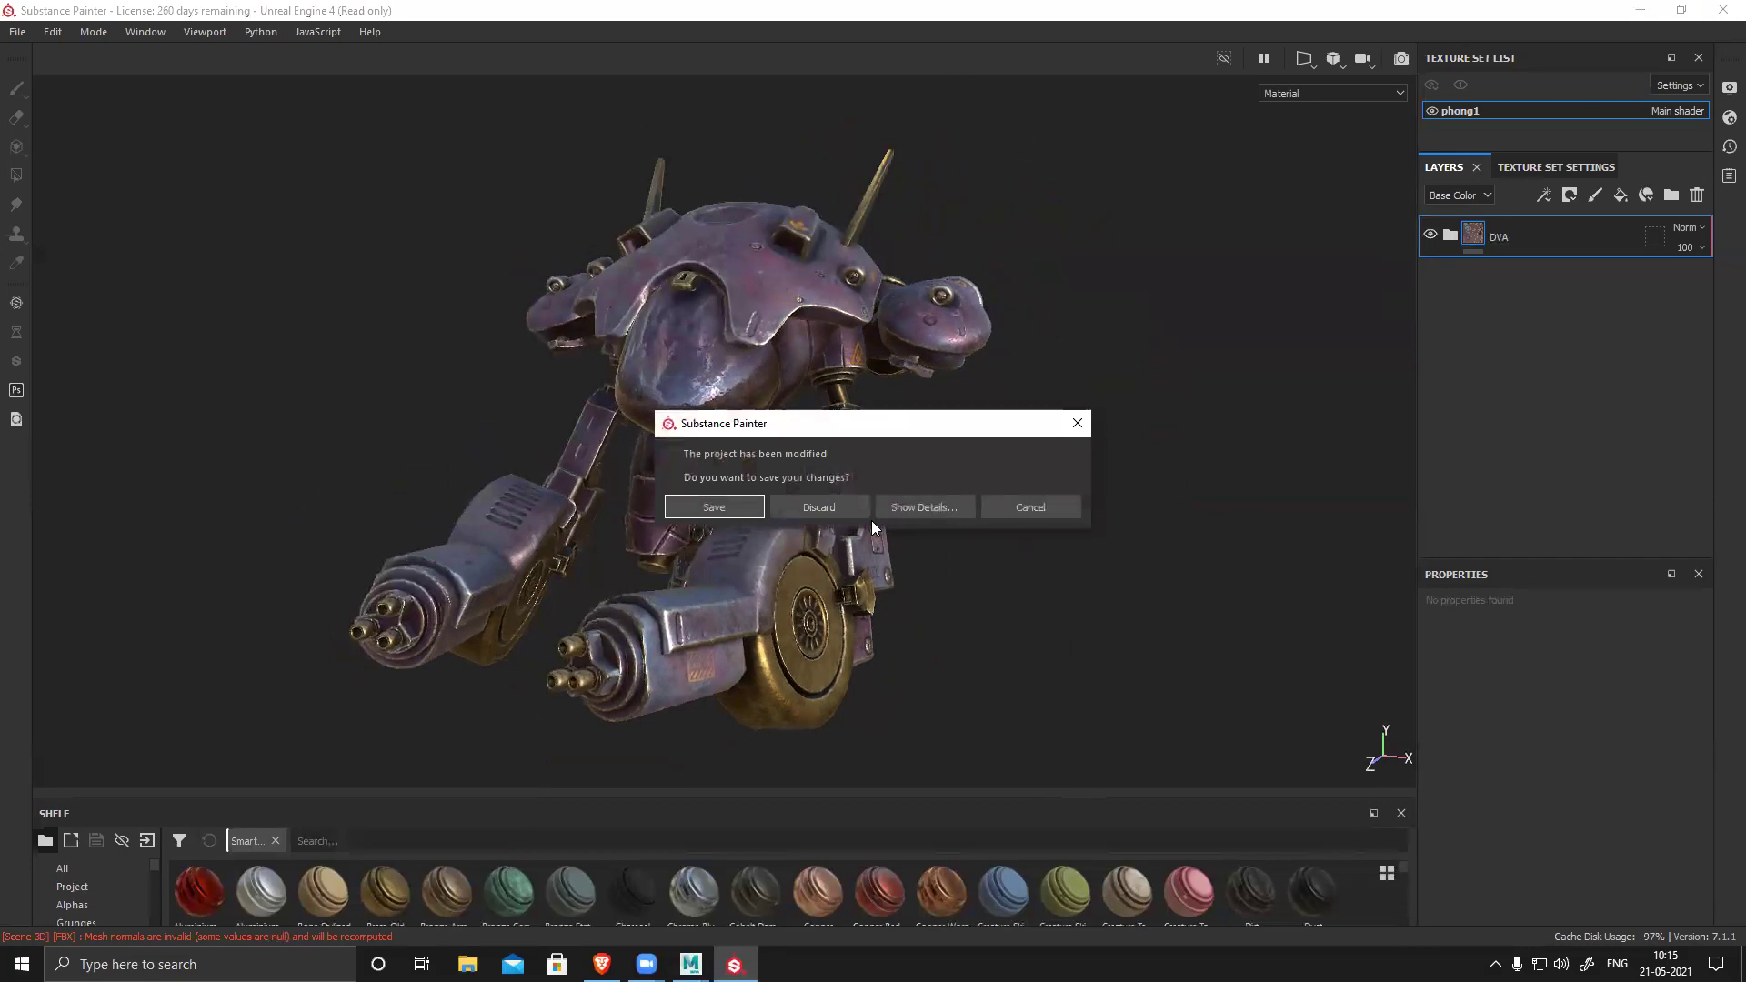
{"action": "left_click", "coordinate": [791, 507]}
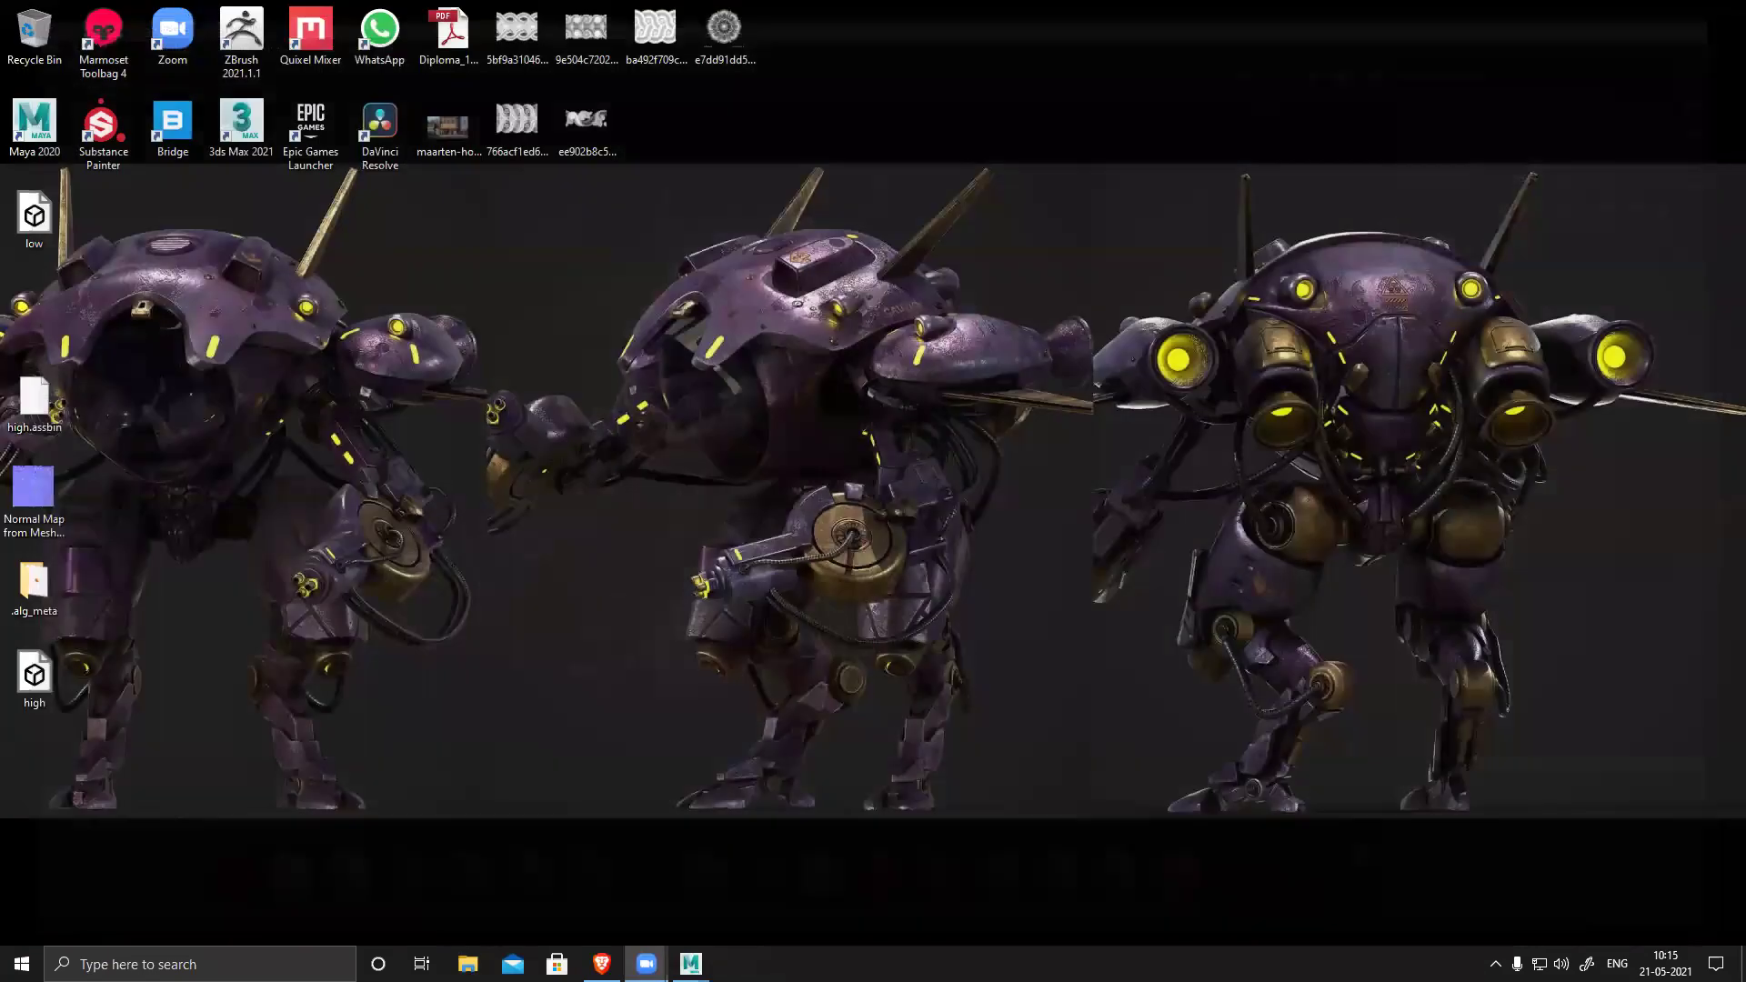
{"action": "mouse_move", "coordinate": [691, 963]}
{"action": "left_click", "coordinate": [759, 881]}
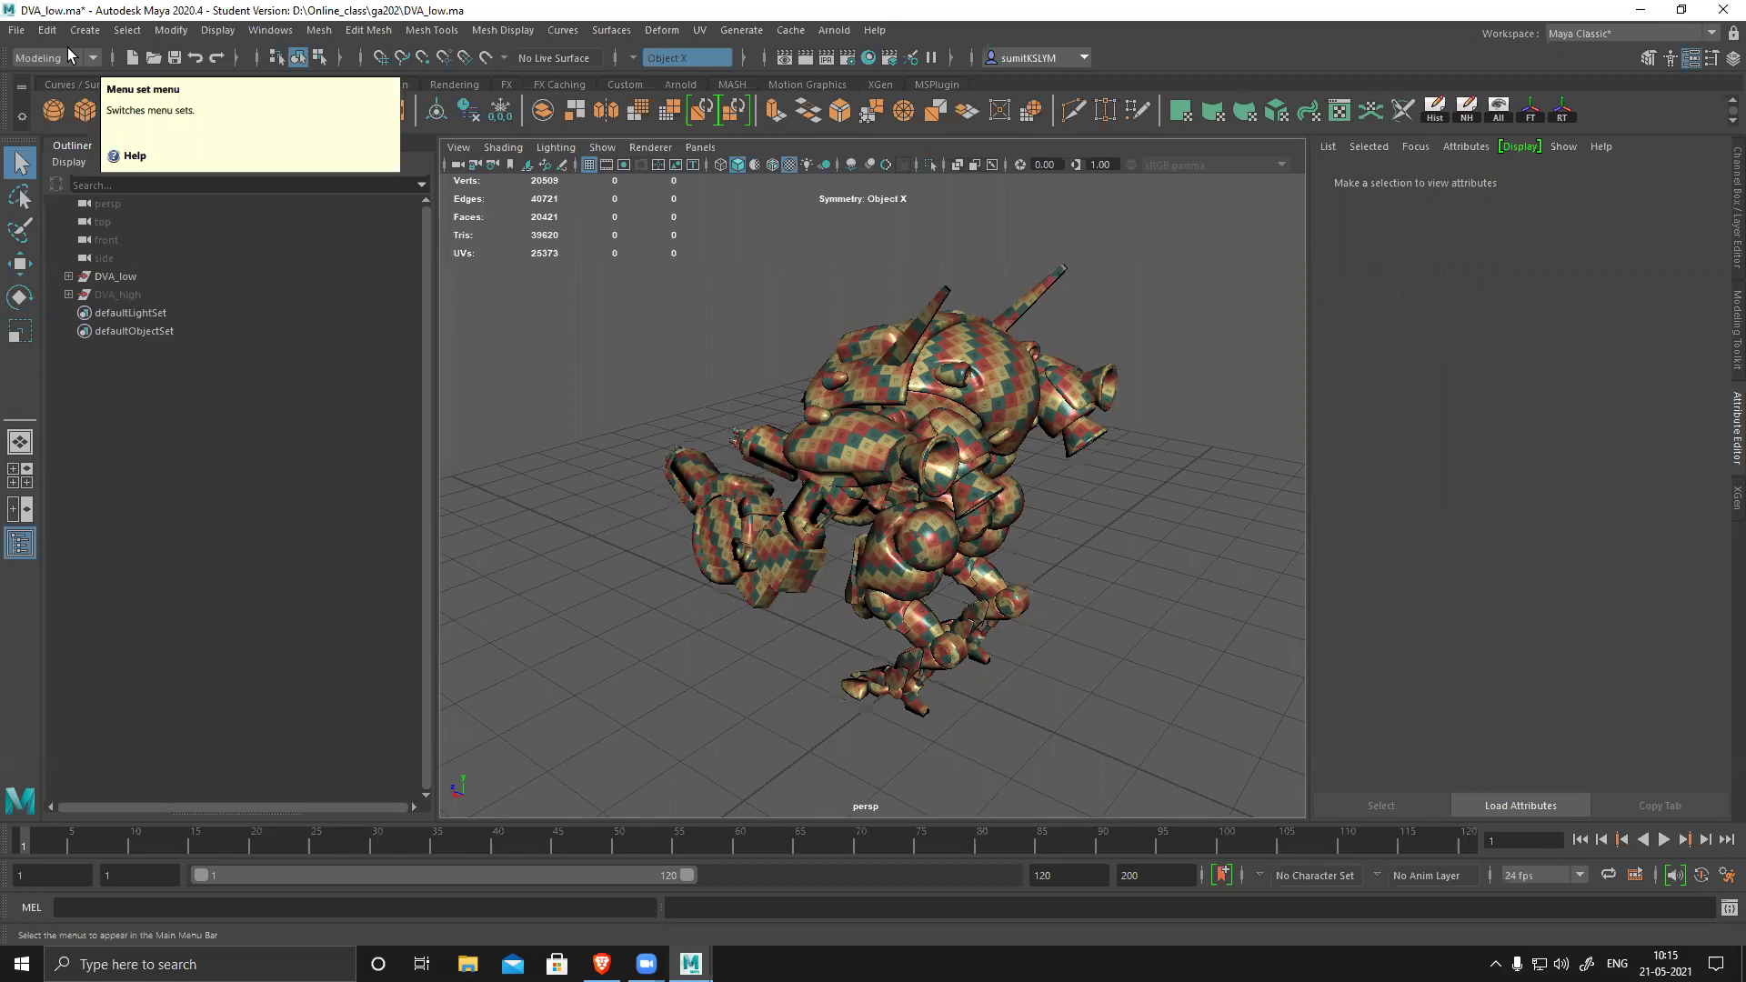
- Show the low-poly mech's UVs in a smaller UV Editor window without the checker image, and select the whole UV layout
{"action": "left_click", "coordinate": [908, 435]}
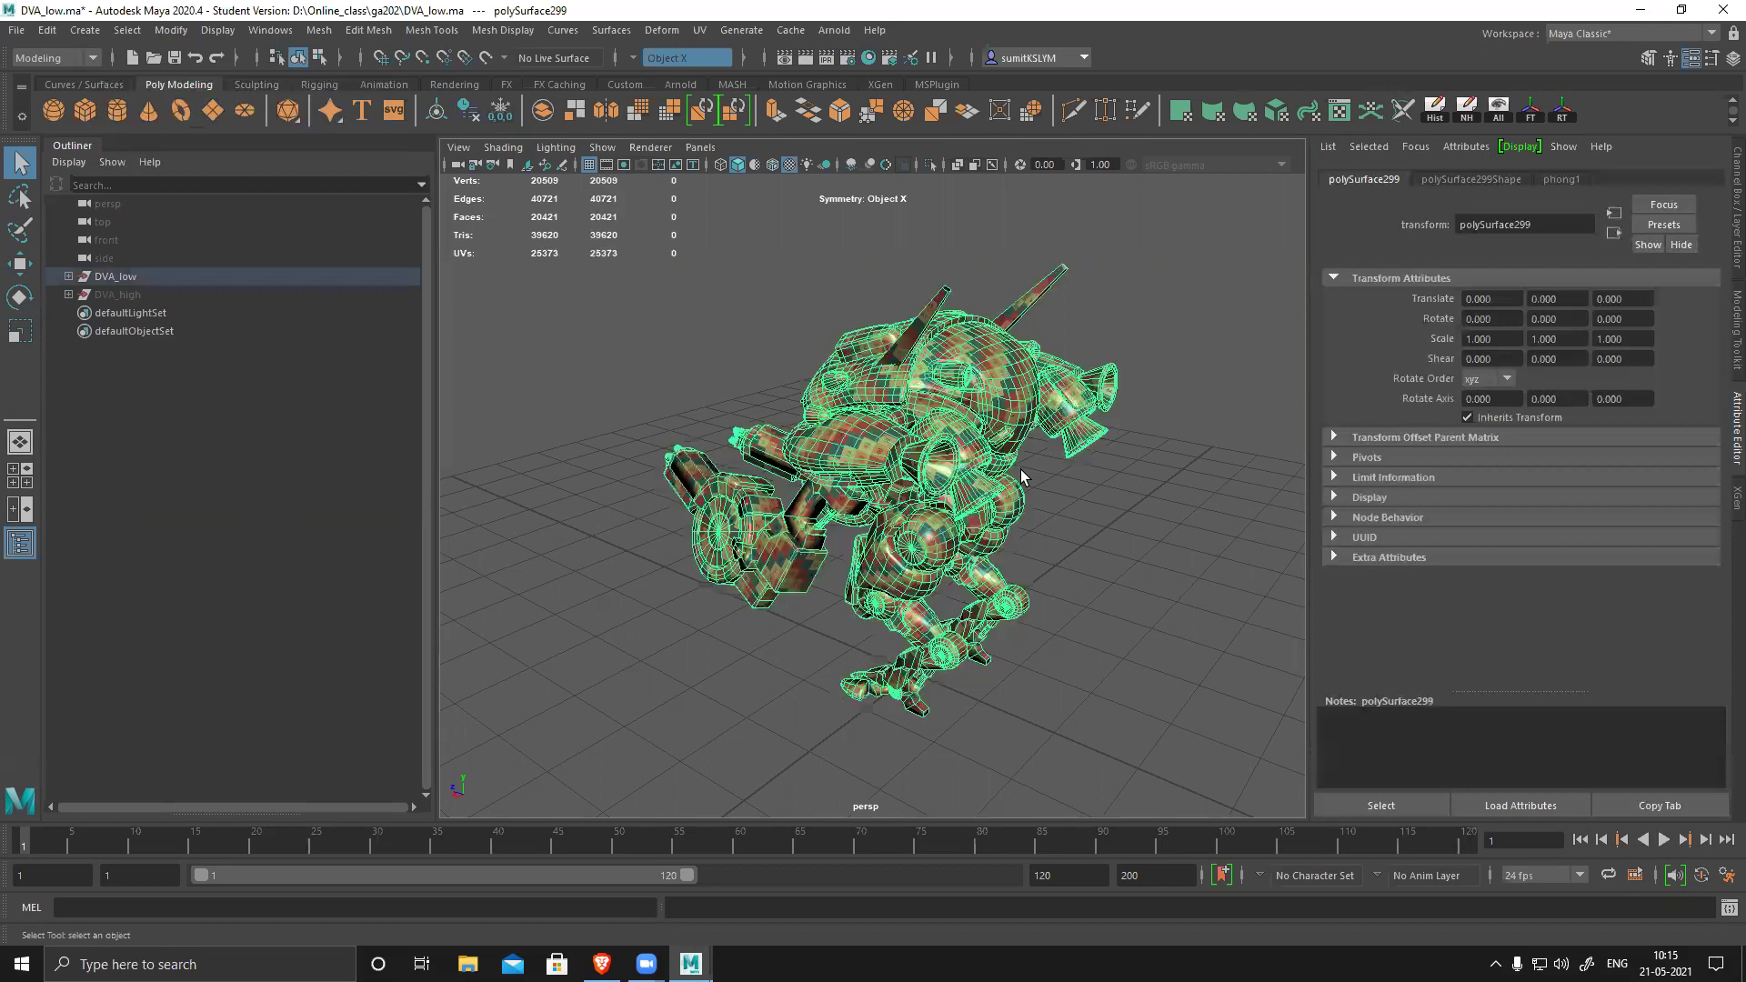
{"action": "left_click", "coordinate": [1336, 112]}
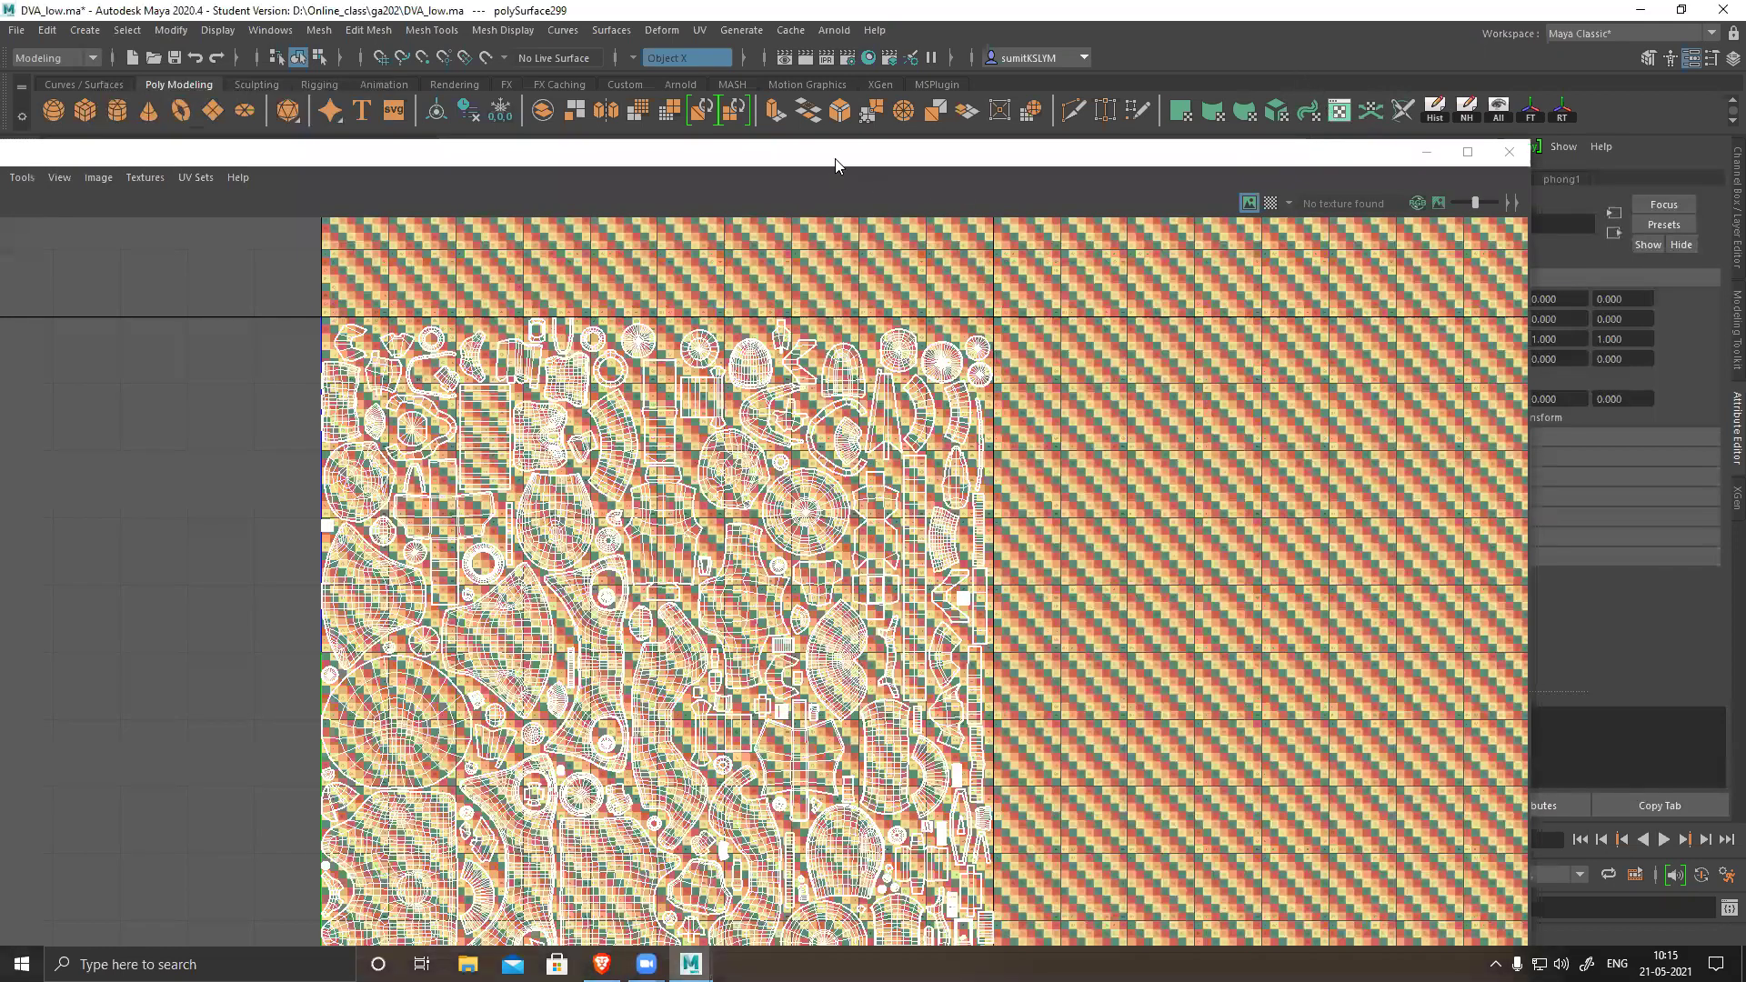
{"action": "double_click", "coordinate": [825, 161]}
{"action": "left_click", "coordinate": [1504, 127]}
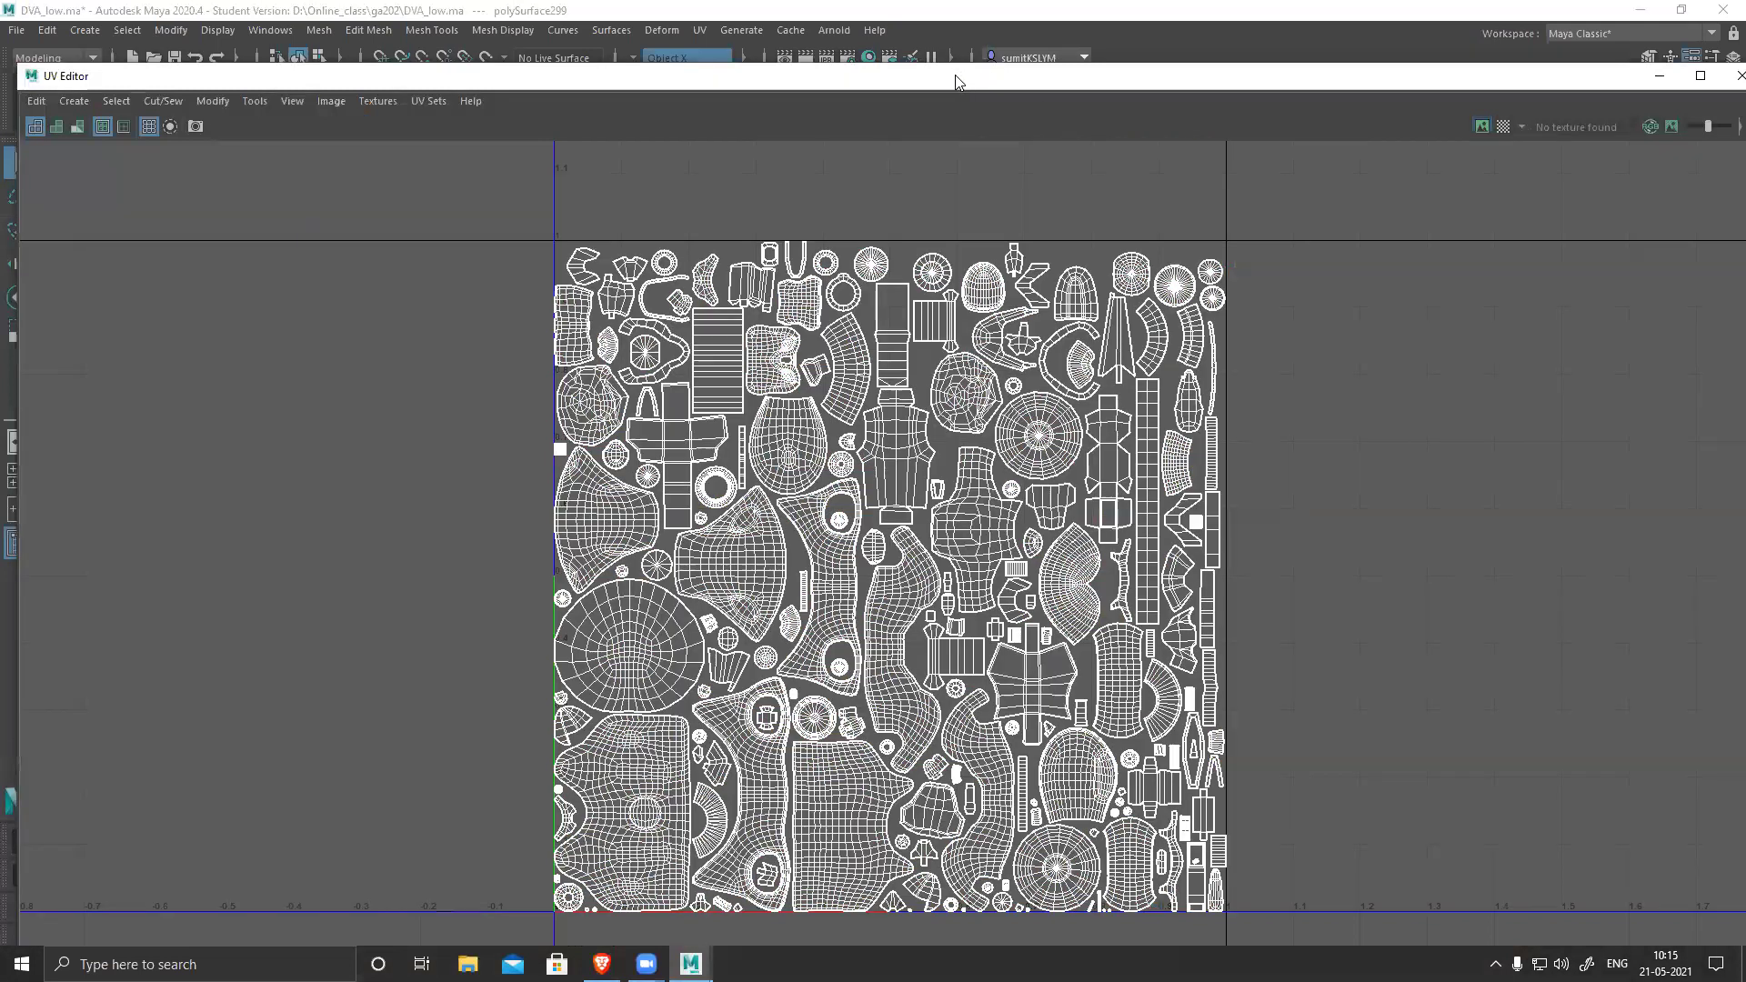
{"action": "double_click", "coordinate": [964, 77]}
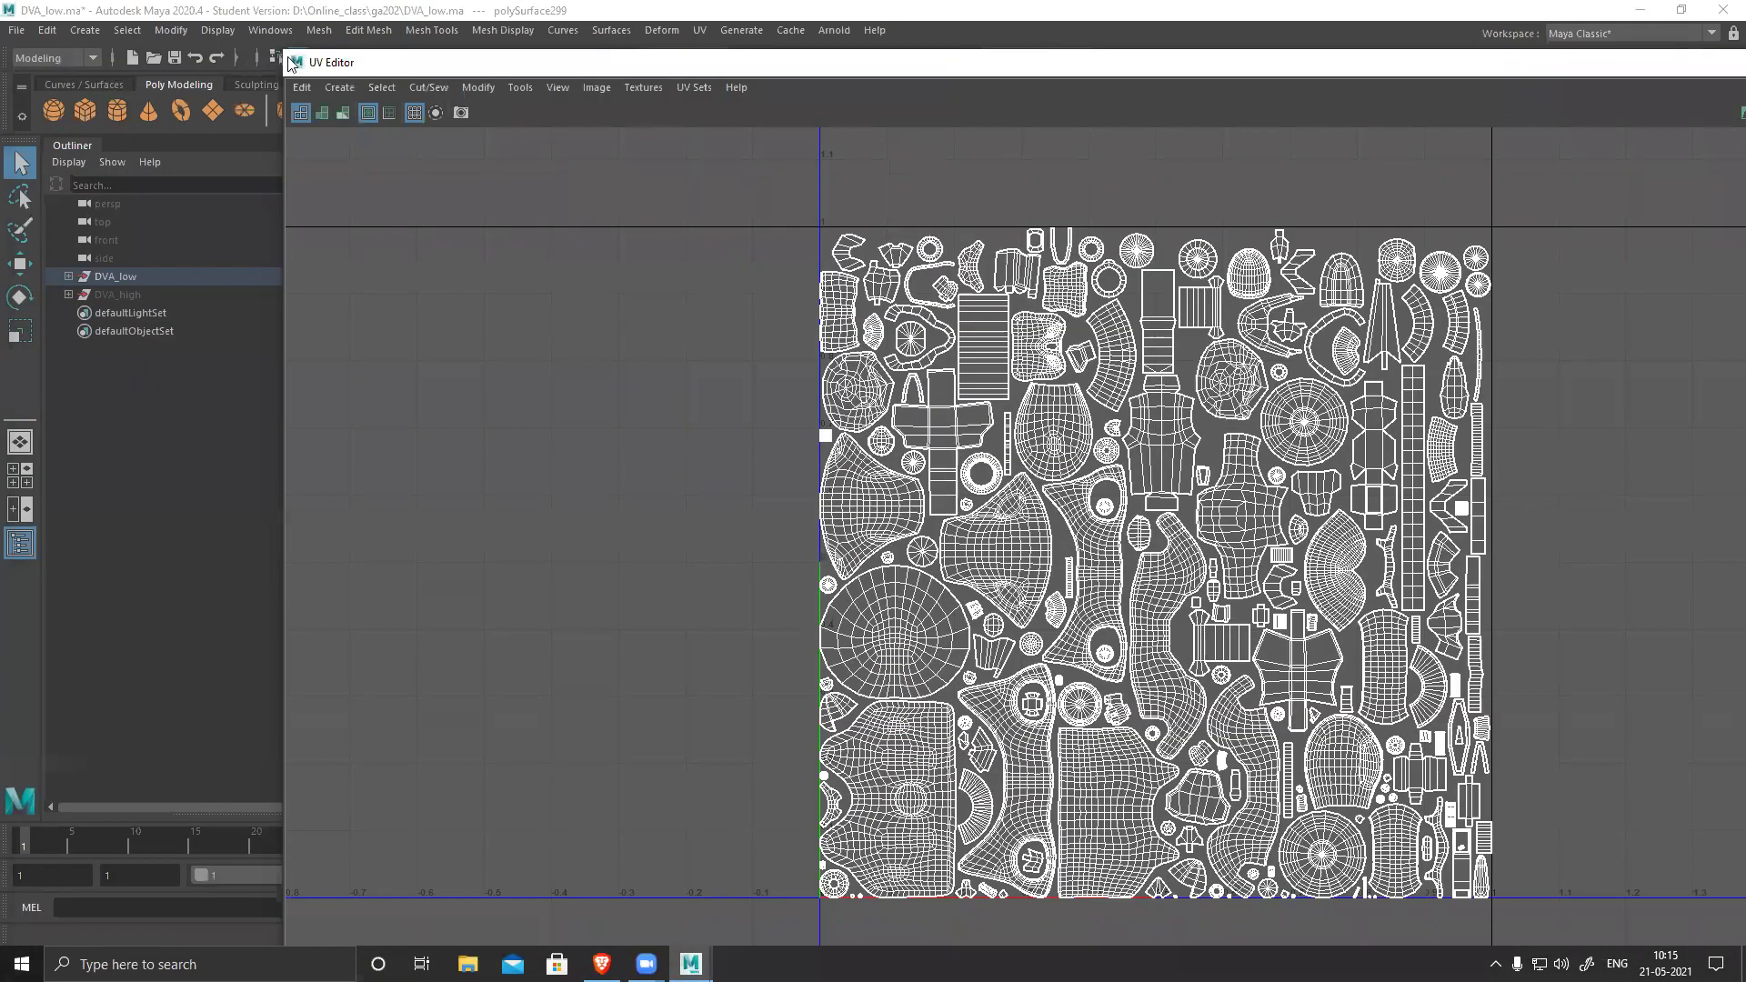
{"action": "left_click_drag", "start_coordinate": [283, 53], "coordinate": [524, 212]}
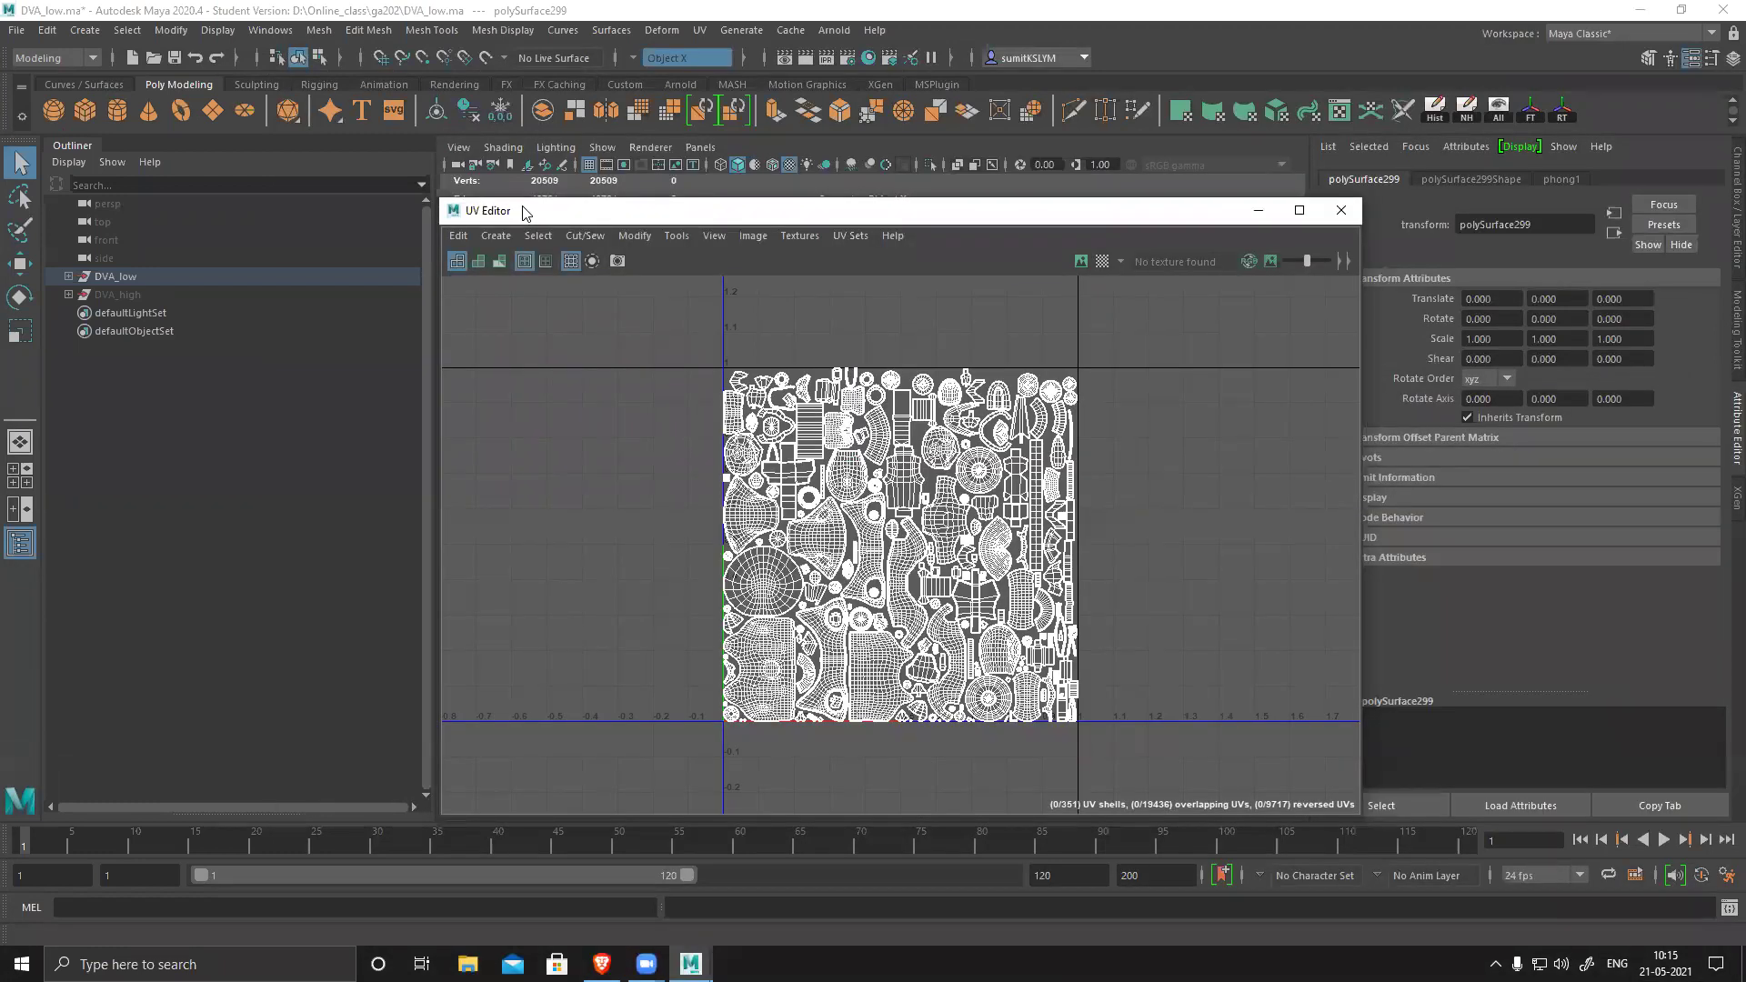
{"action": "right_click_drag", "start_coordinate": [695, 364], "coordinate": [642, 322]}
{"action": "mouse_move", "coordinate": [635, 329]}
{"action": "left_mouse_down"}
{"action": "mouse_move", "coordinate": [1083, 709]}
{"action": "mouse_move", "coordinate": [1062, 687]}
{"action": "left_mouse_up"}
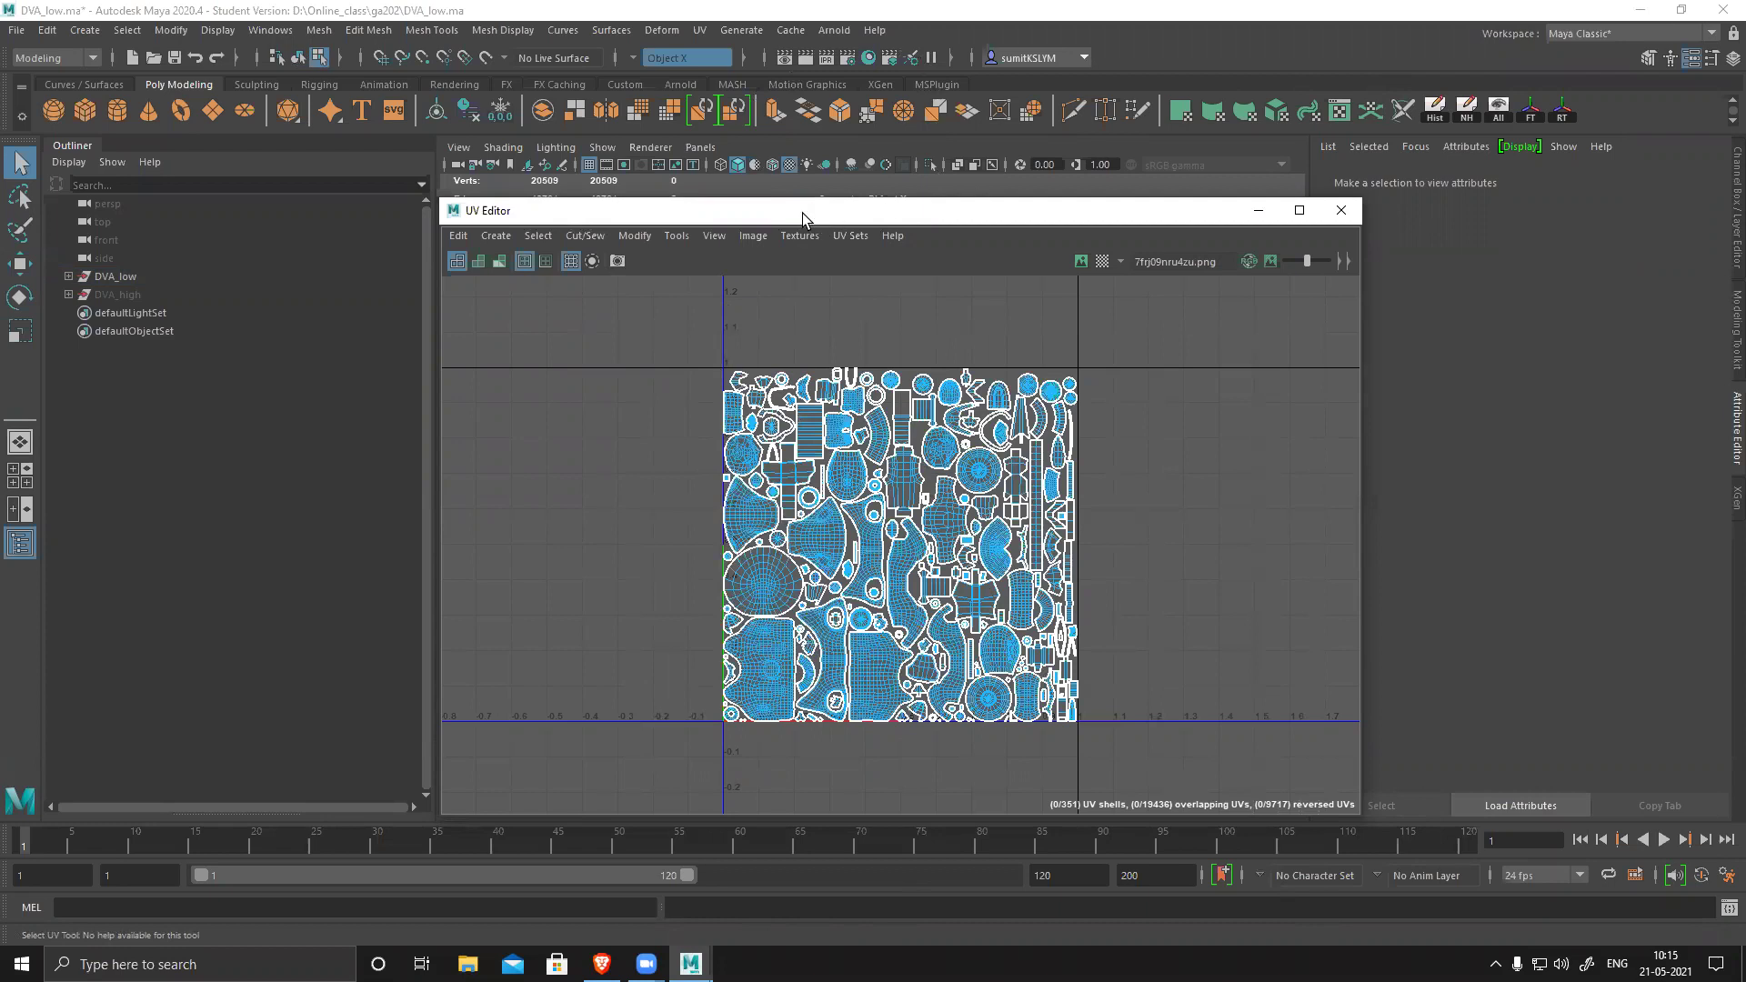
- Open Task Manager to end the running Maya session, show the desktop, and refresh it
{"action": "right_click", "coordinate": [957, 964]}
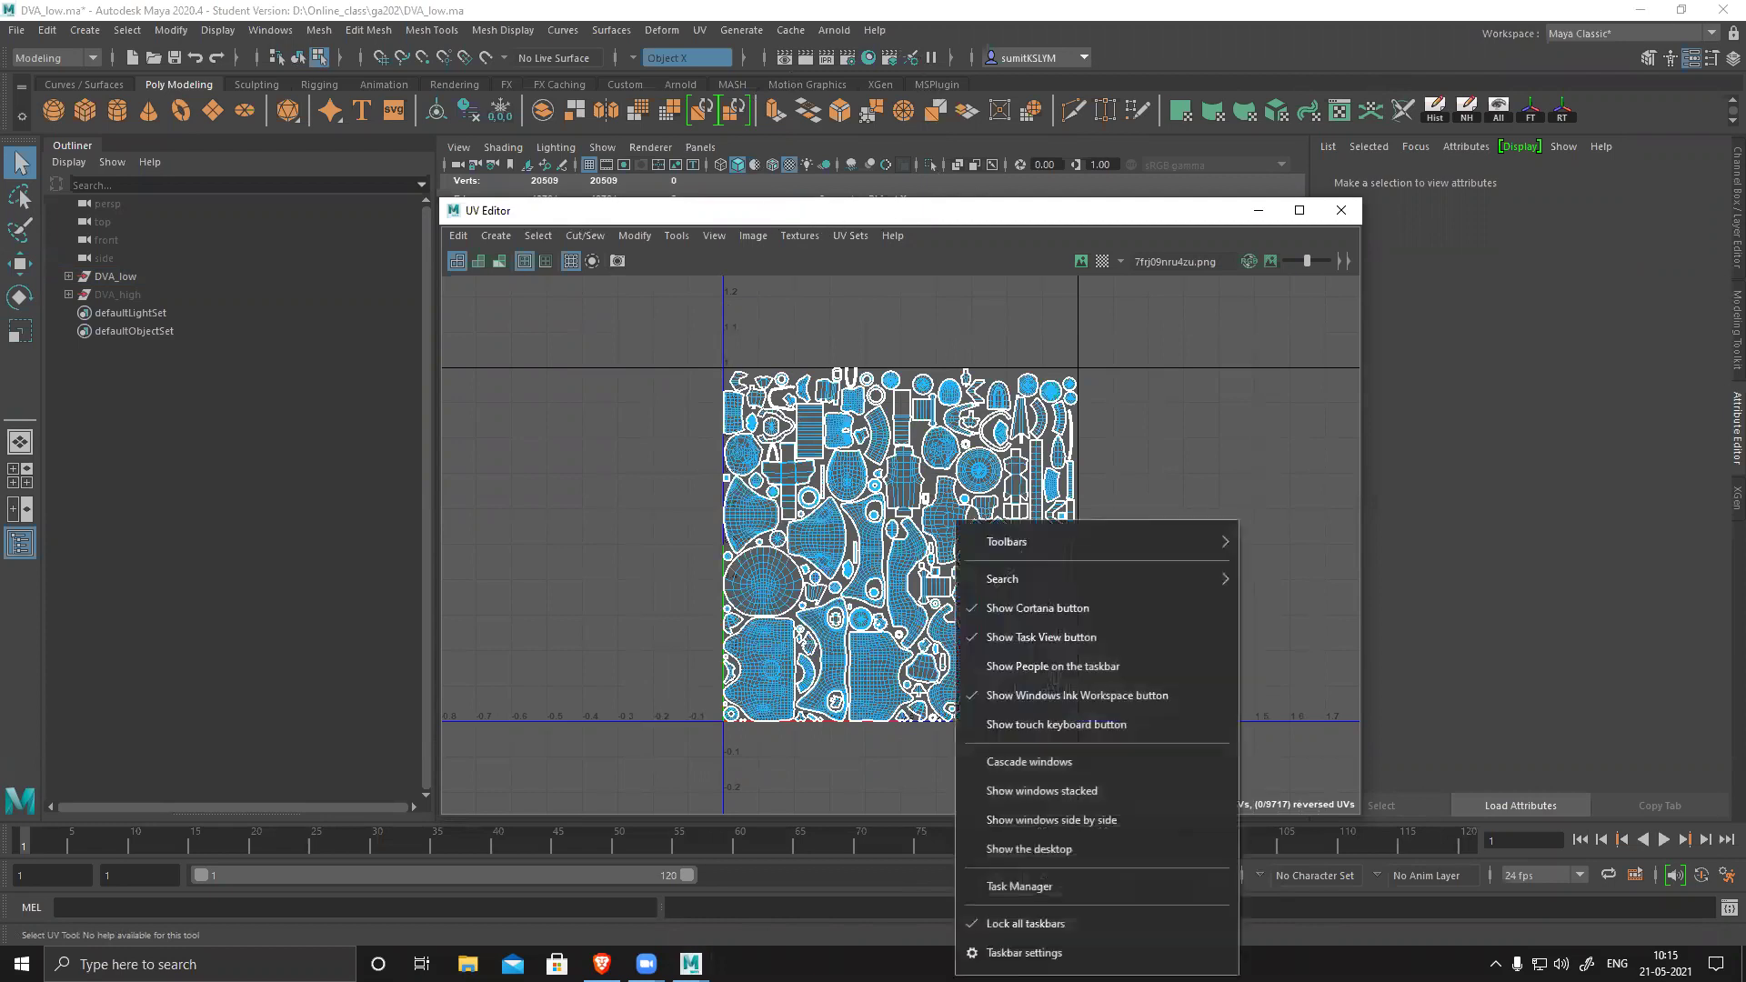
{"action": "left_click", "coordinate": [1015, 887]}
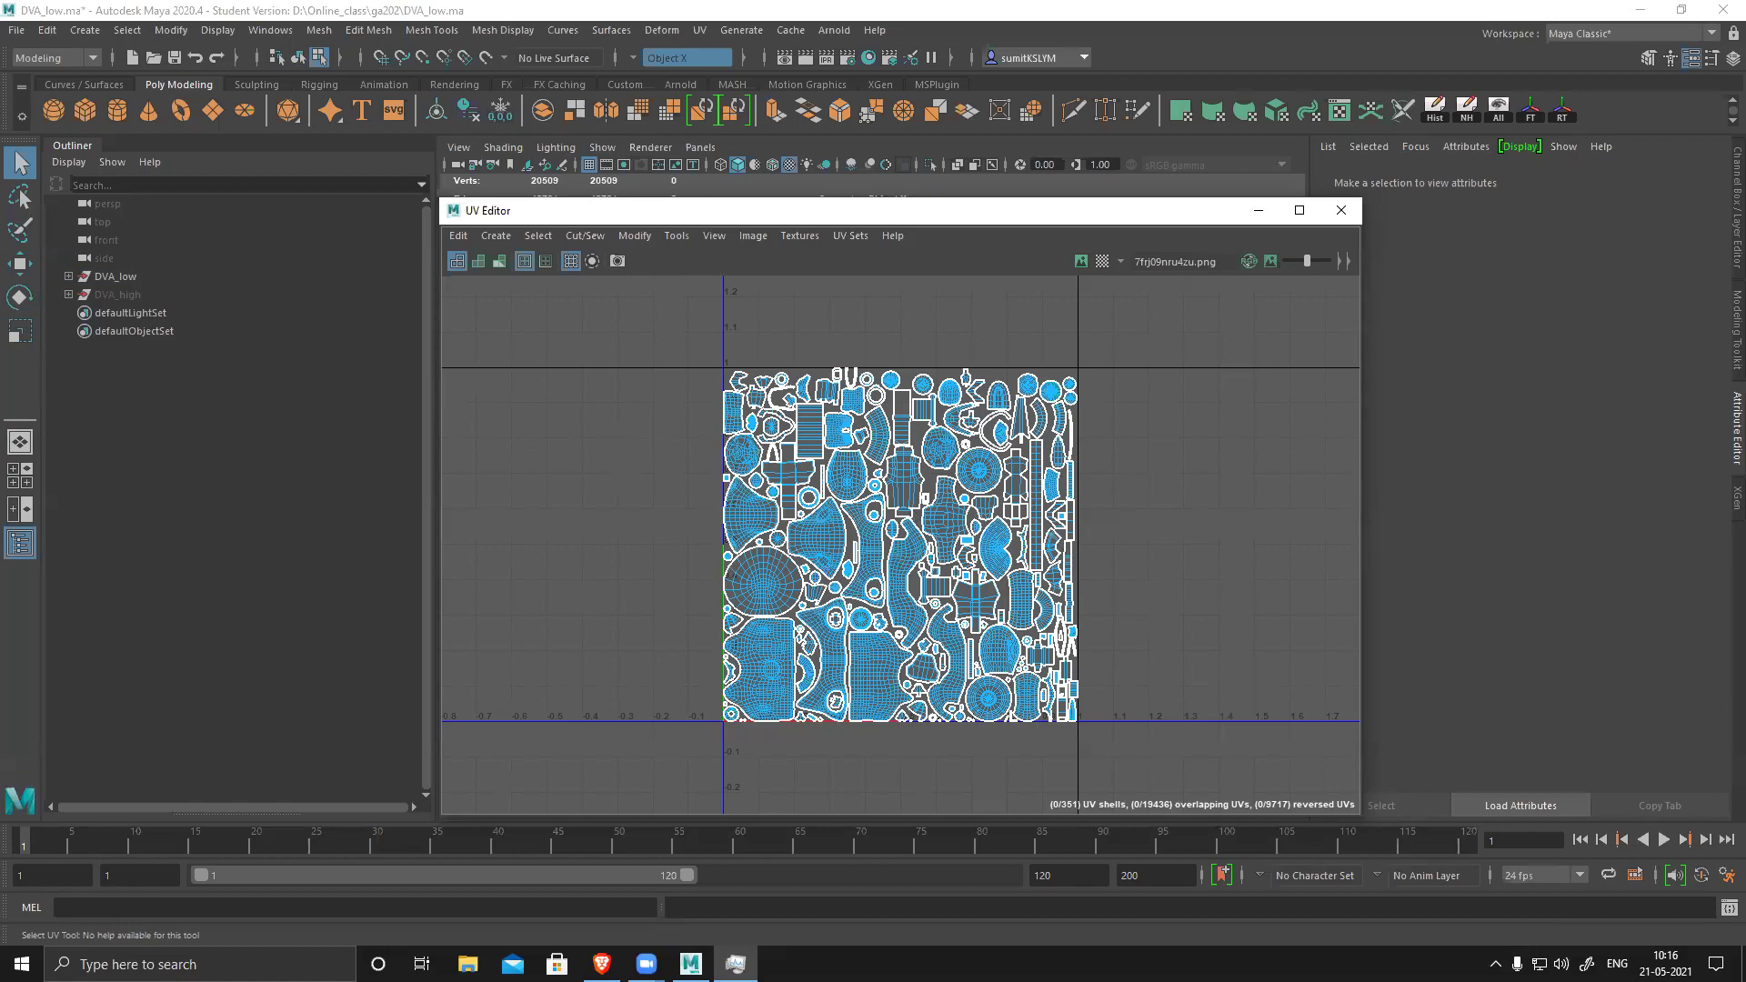
{"action": "key", "text": "super+d"}
{"action": "right_click", "coordinate": [1023, 388]}
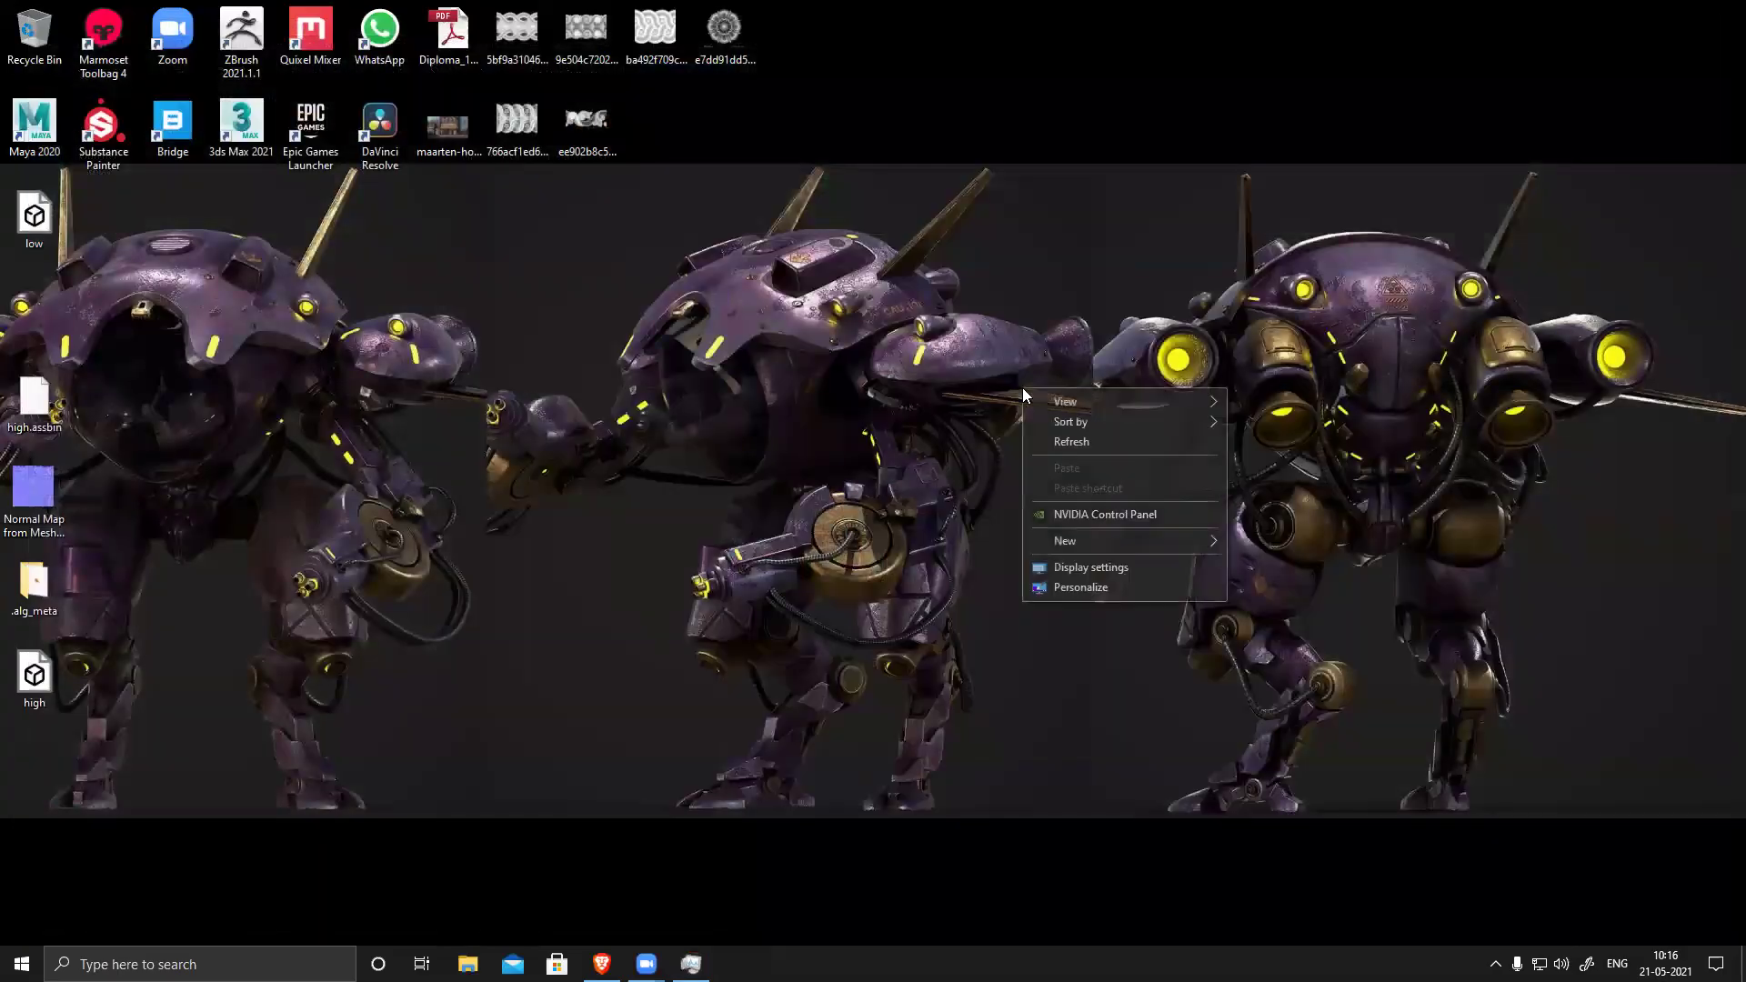
{"action": "left_click", "coordinate": [1058, 444]}
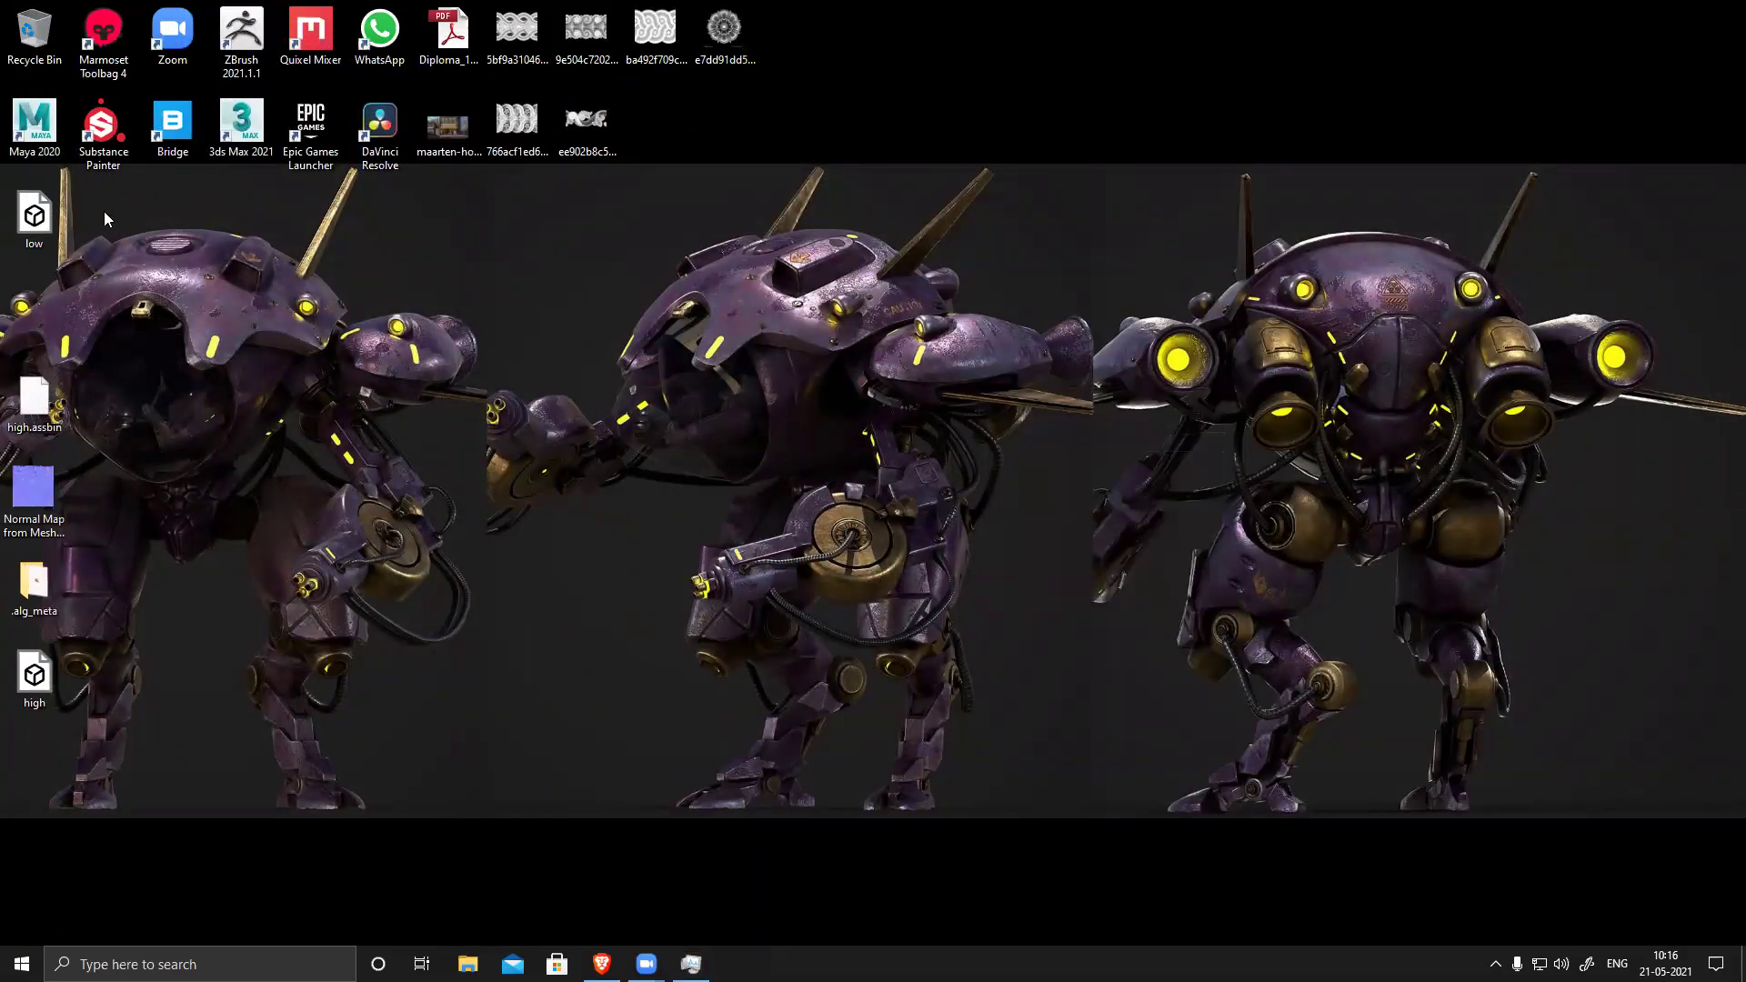
- Relaunch Maya 2020, dismiss the Arnold RenderView, What's New and MS Plugin windows, and maximize the main window
{"action": "double_click", "coordinate": [31, 155]}
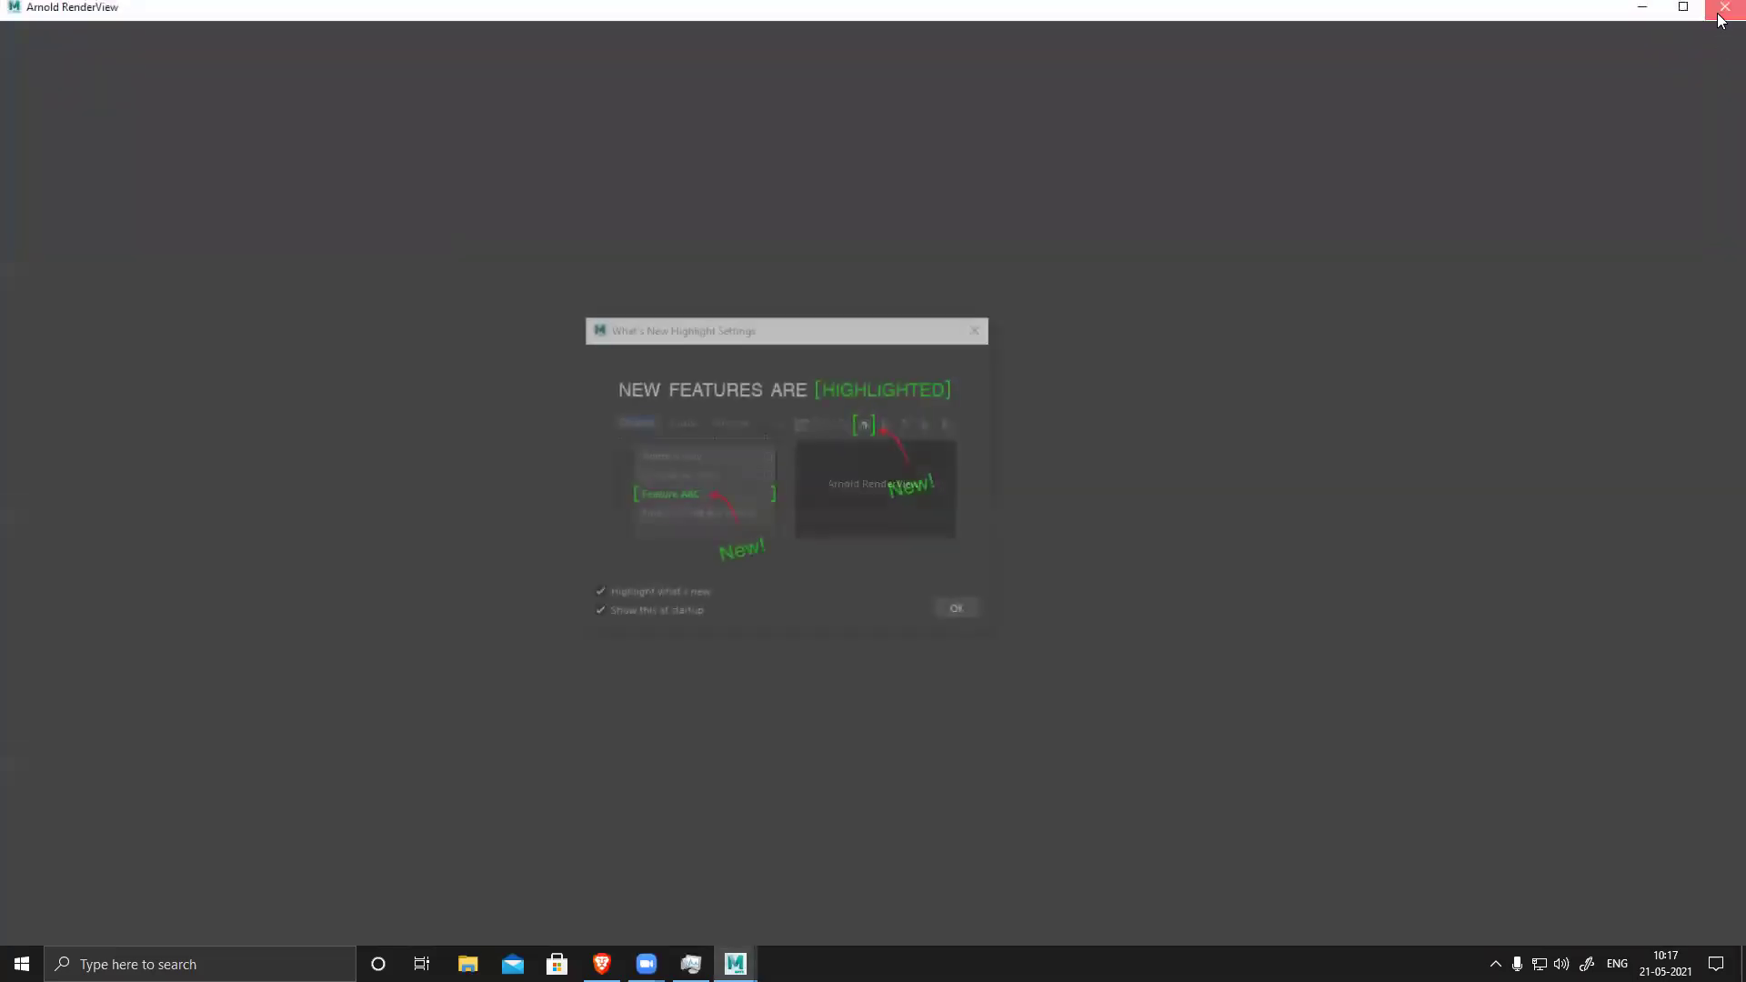
{"action": "left_click", "coordinate": [1720, 14]}
{"action": "left_click", "coordinate": [971, 332]}
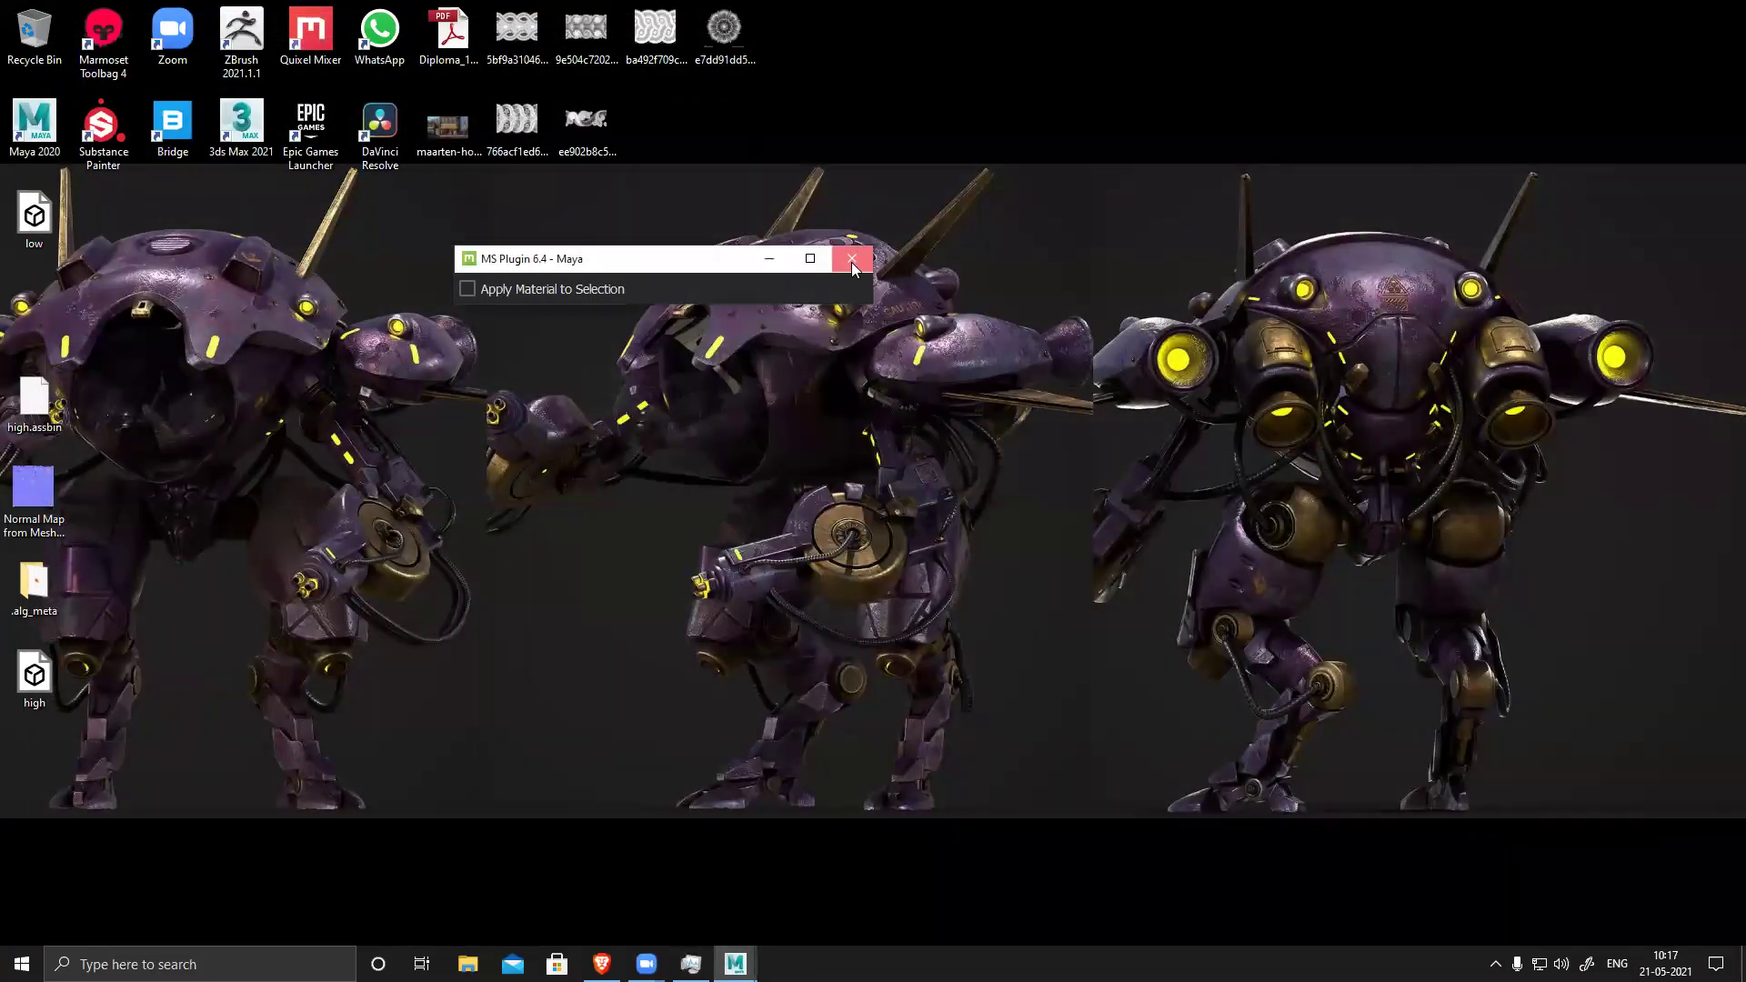
{"action": "left_click", "coordinate": [851, 260]}
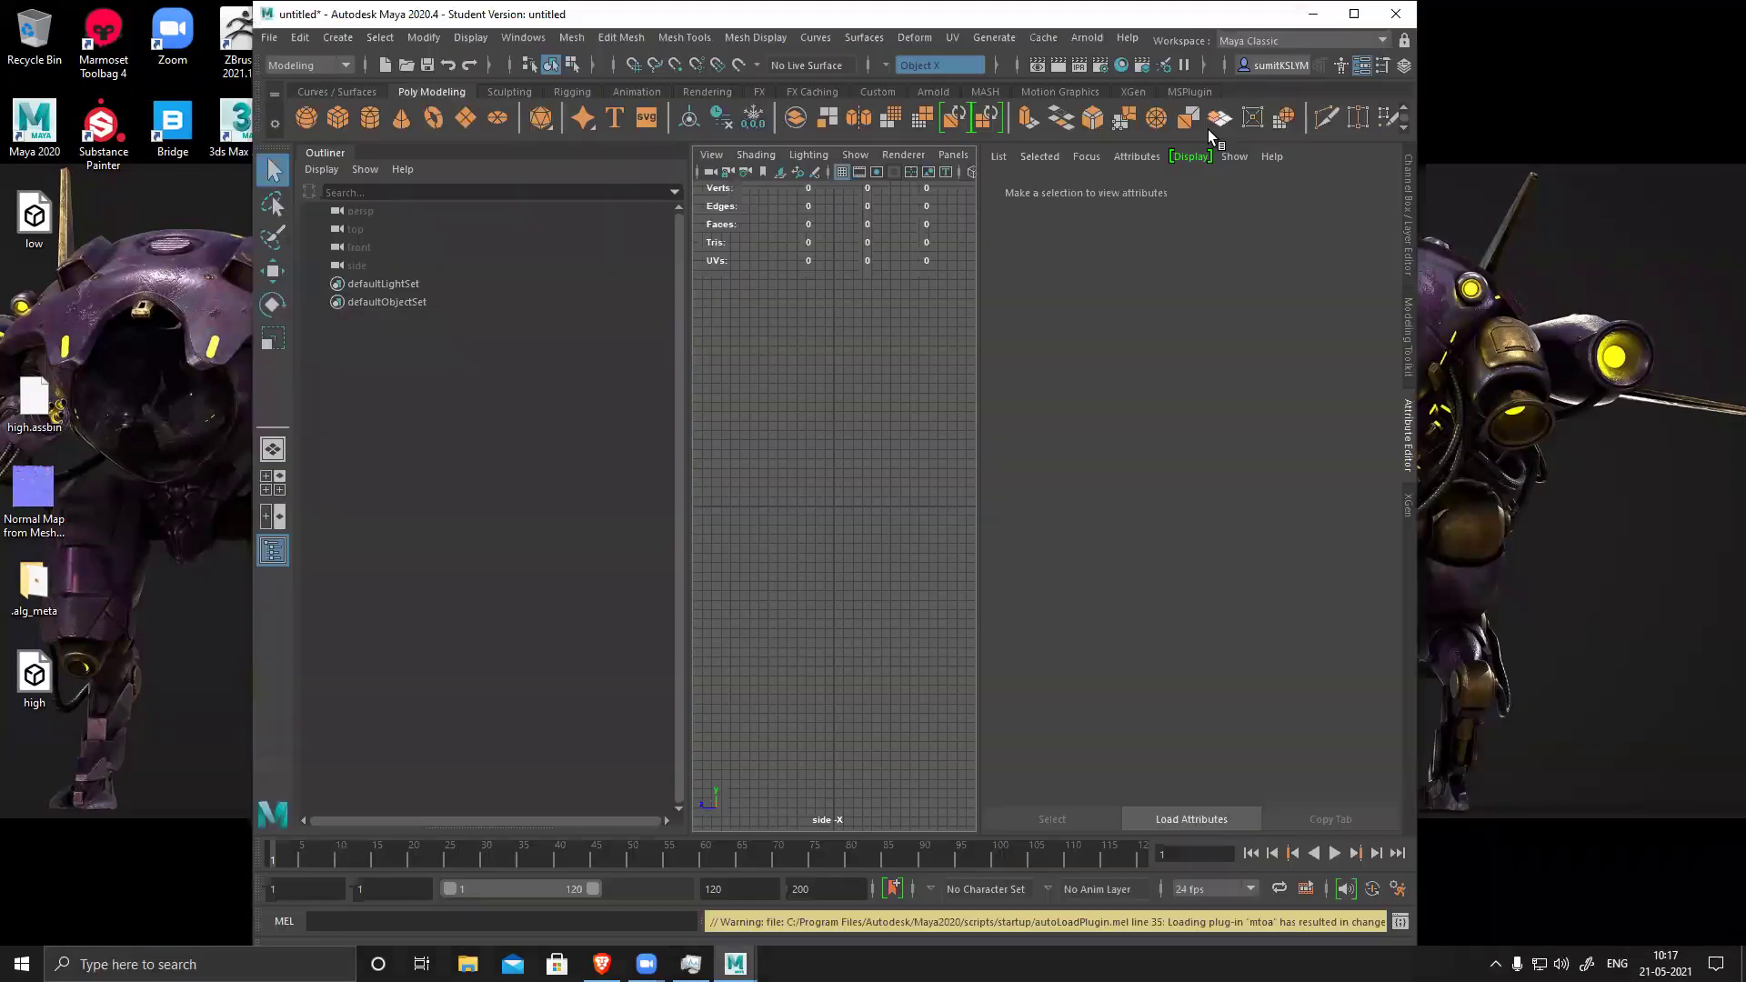
{"action": "left_click", "coordinate": [1356, 16]}
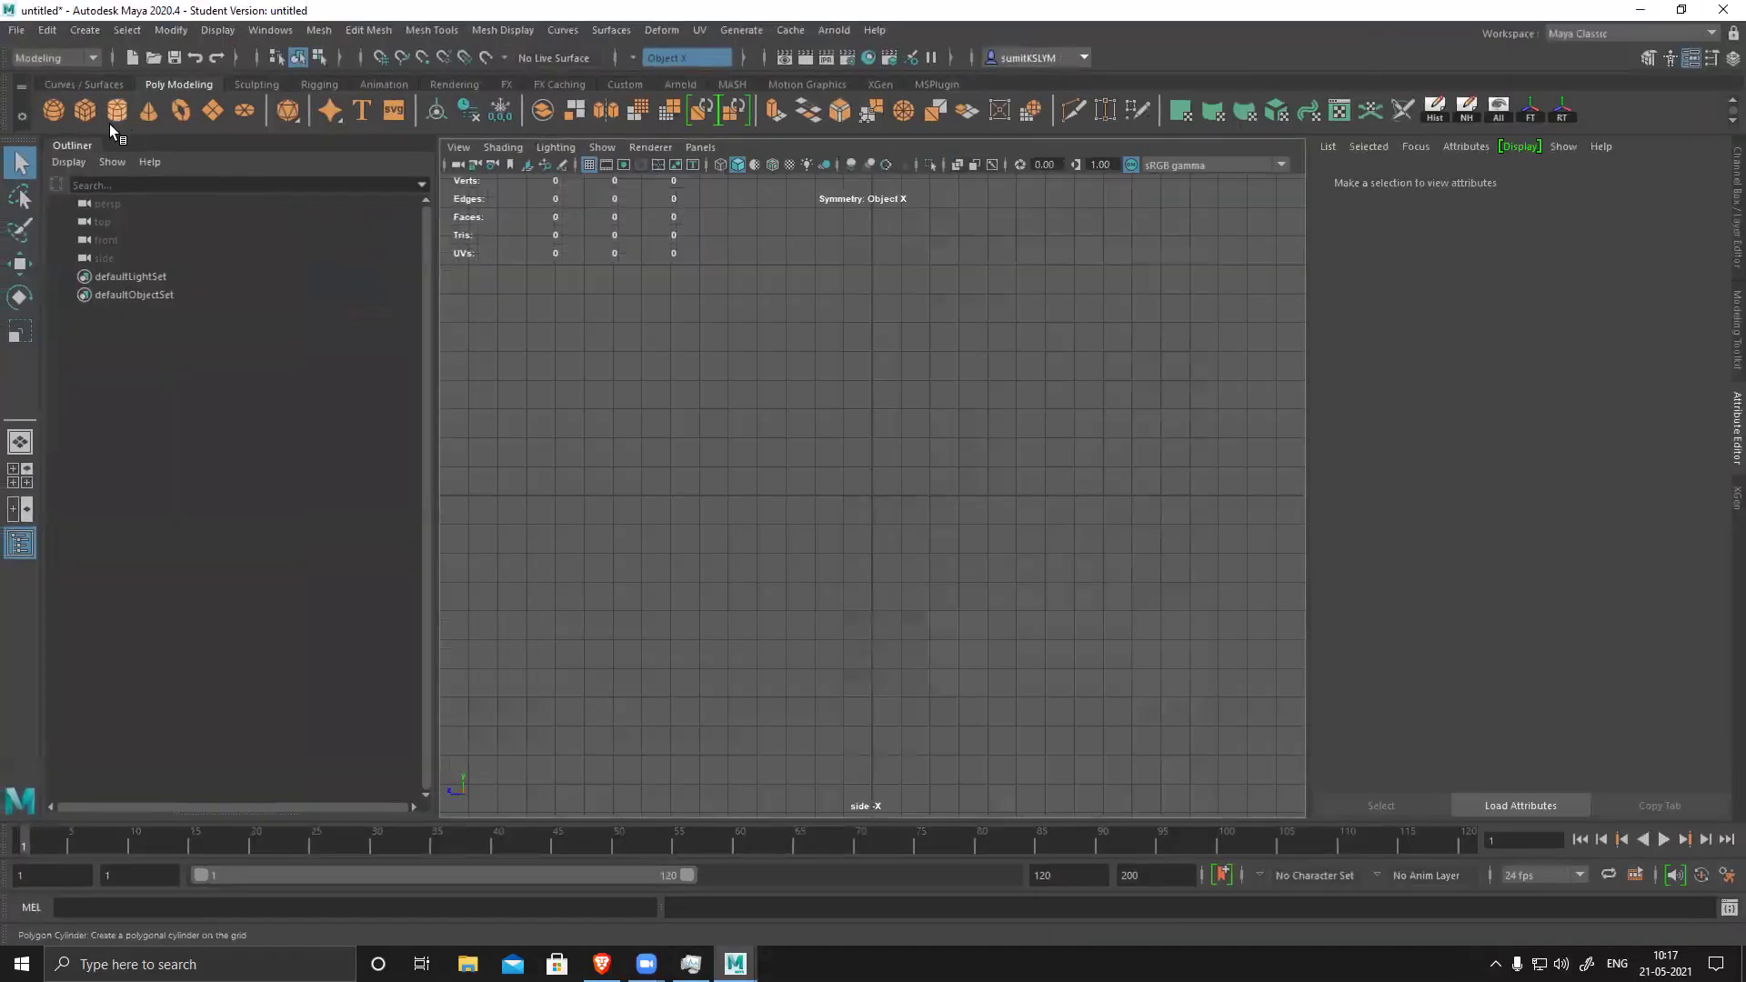
- Create a polygon cylinder, switch to the perspective view, and open the cylinder's UVs in the UV Editor
{"action": "left_click", "coordinate": [117, 110]}
{"action": "key", "text": "space"}
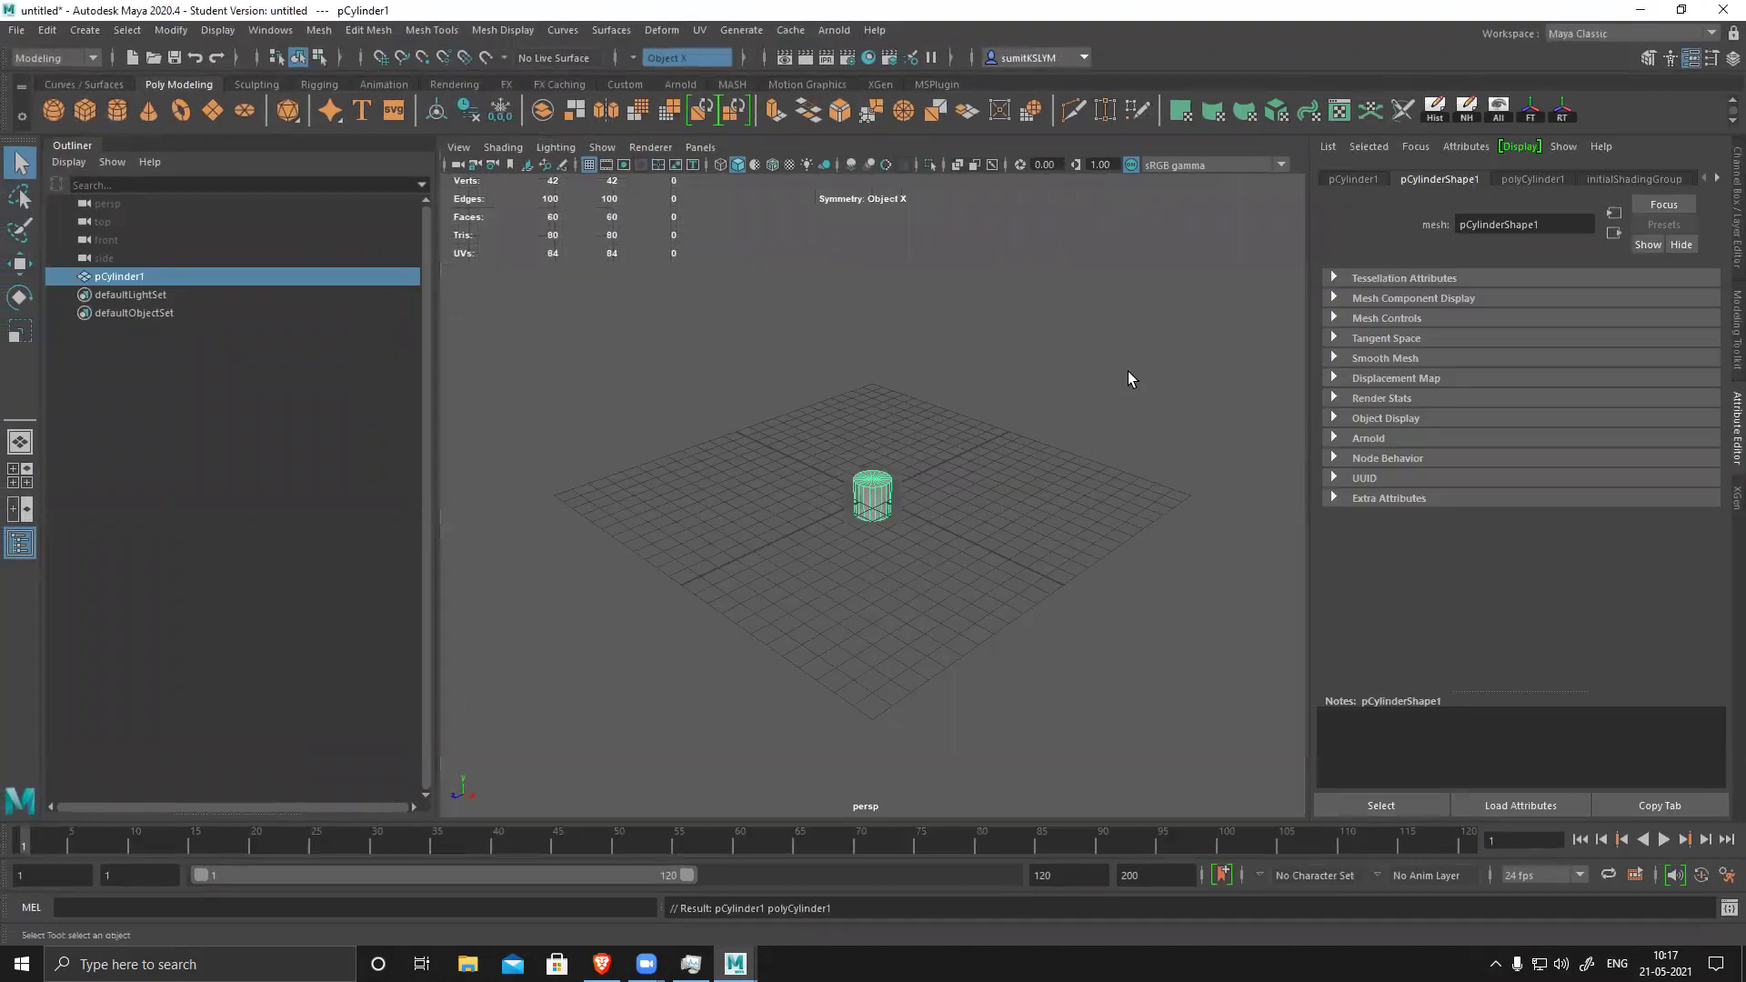
{"action": "left_click", "coordinate": [1340, 110]}
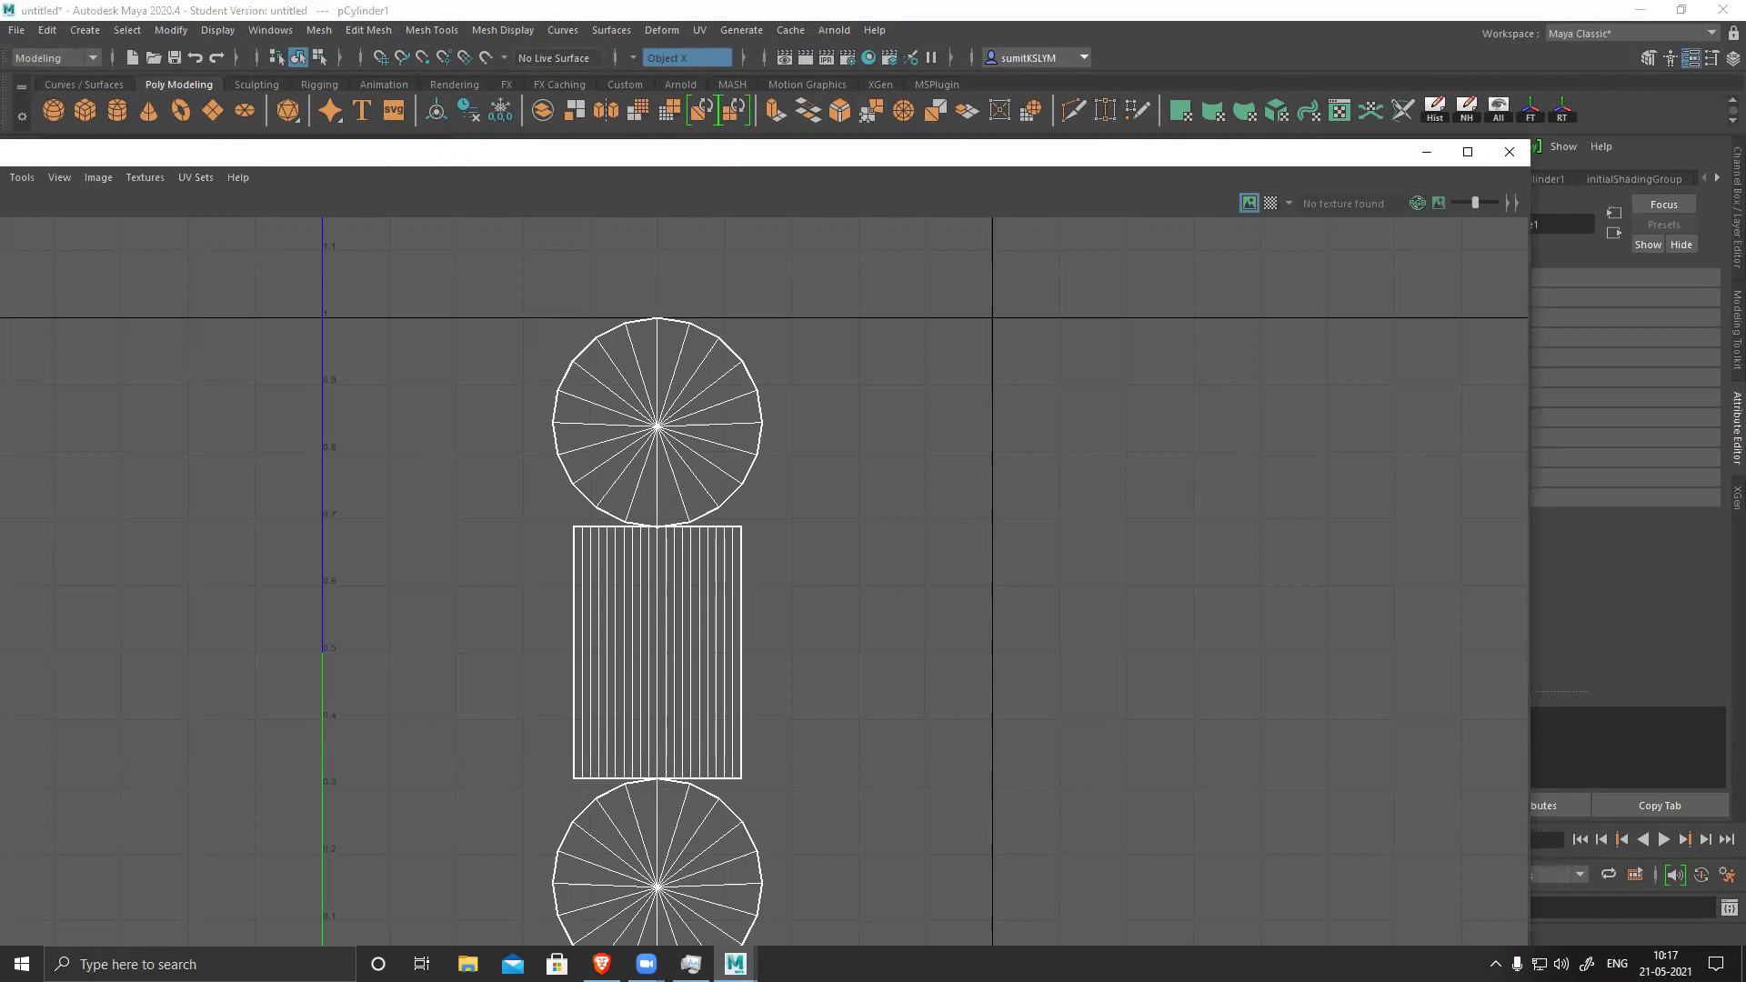
- Arrange the UV Editor beside the viewport, compare the cylinder's UV layout with the mesh, and minimize the editor
{"action": "left_click_drag", "start_coordinate": [1082, 151], "coordinate": [465, 197]}
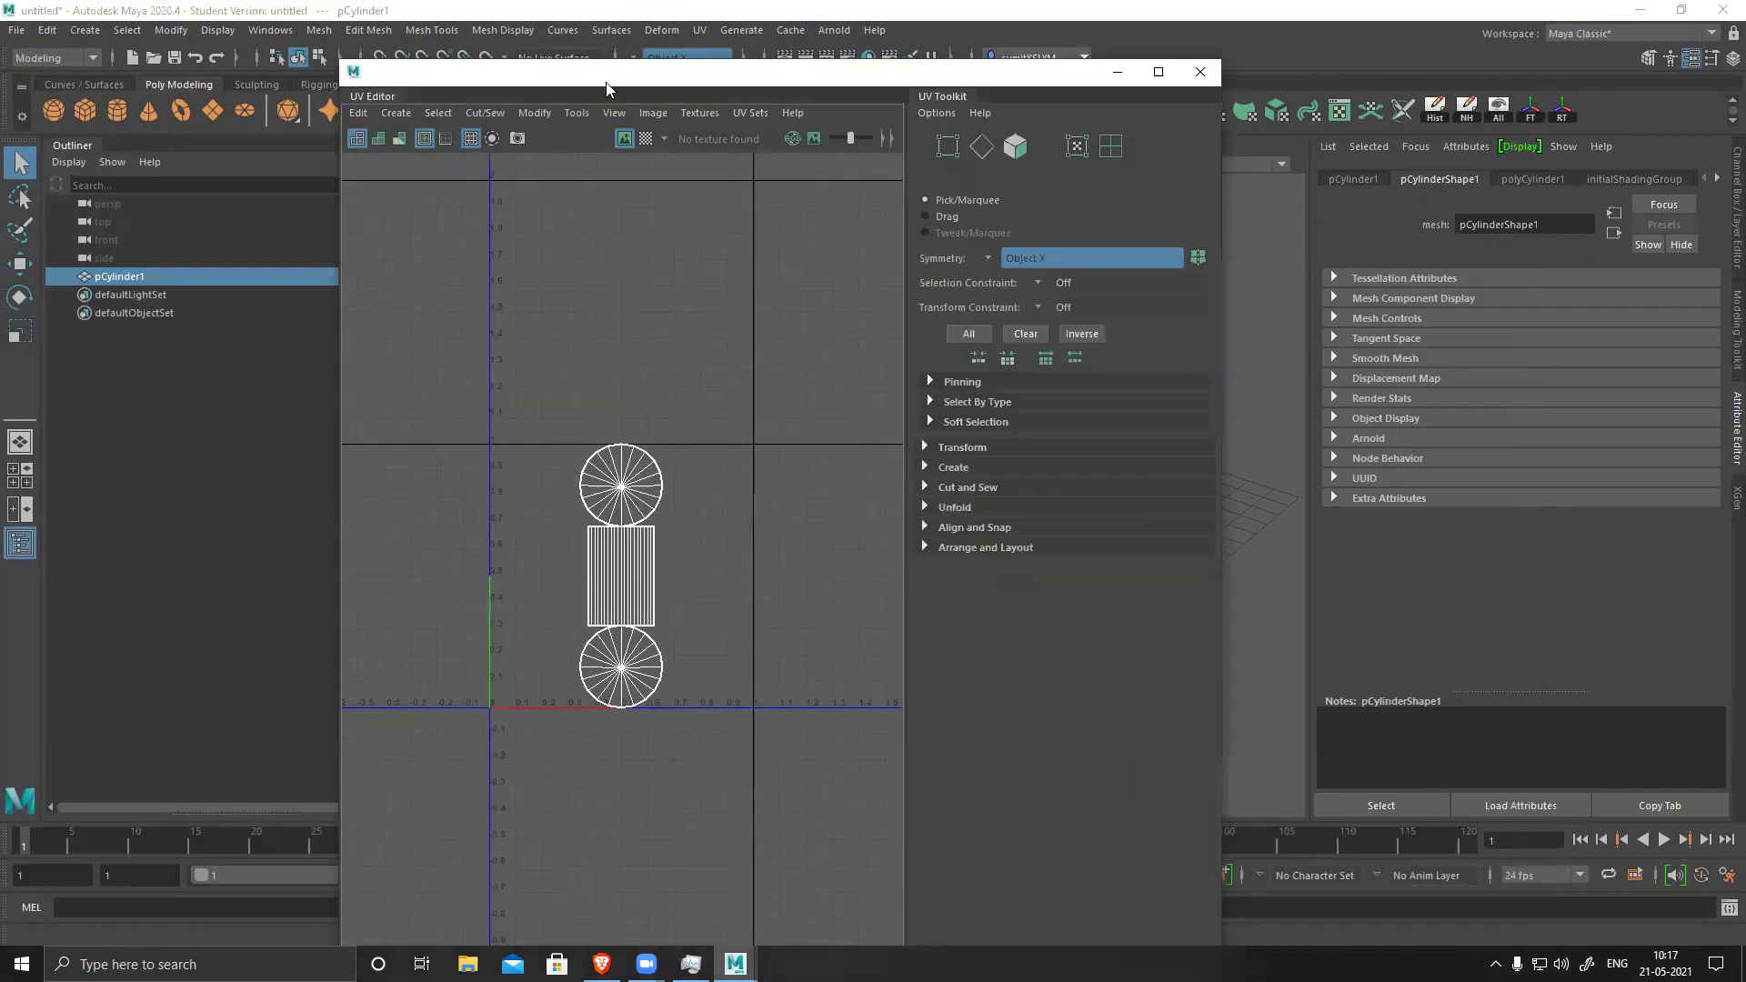
{"action": "left_click_drag", "start_coordinate": [606, 73], "coordinate": [965, 67]}
{"action": "left_click_drag", "start_coordinate": [907, 401], "coordinate": [1032, 462]}
{"action": "left_click_drag", "start_coordinate": [937, 72], "coordinate": [1238, 87]}
{"action": "left_click_drag", "start_coordinate": [831, 530], "coordinate": [965, 510], "text": "alt"}
{"action": "right_click_drag", "start_coordinate": [1073, 227], "coordinate": [1137, 182]}
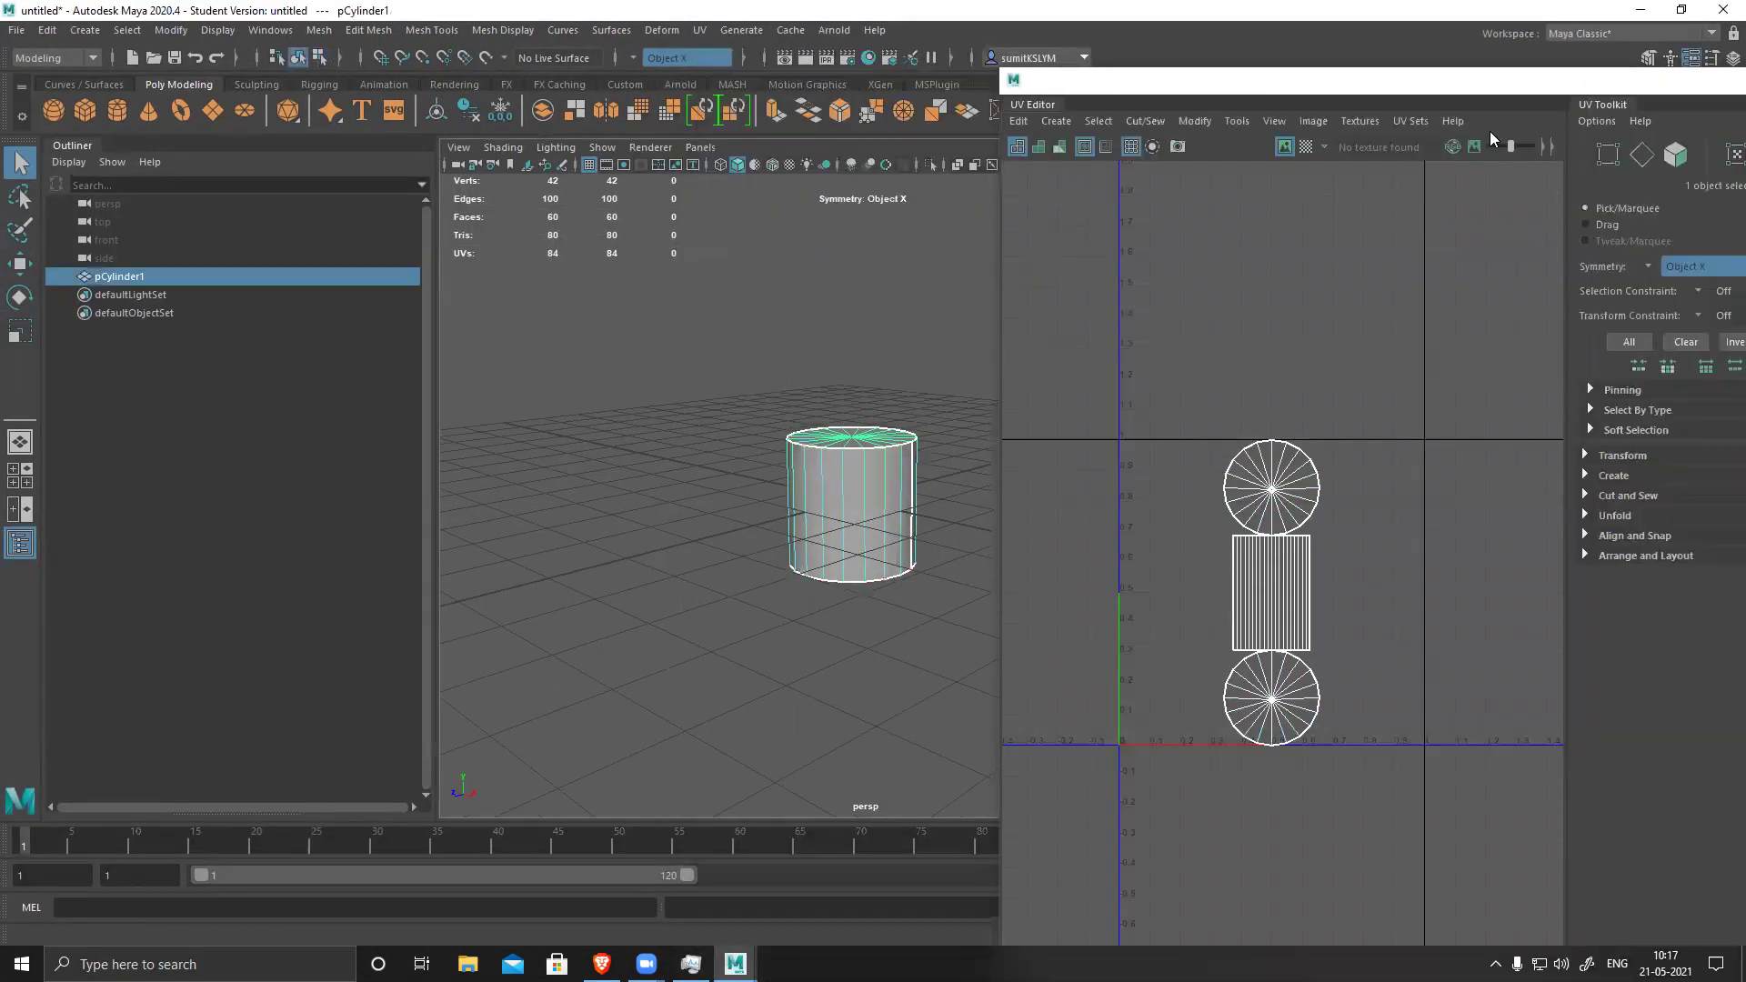
{"action": "left_click_drag", "start_coordinate": [1537, 90], "coordinate": [809, 82]}
{"action": "left_click", "coordinate": [1055, 73]}
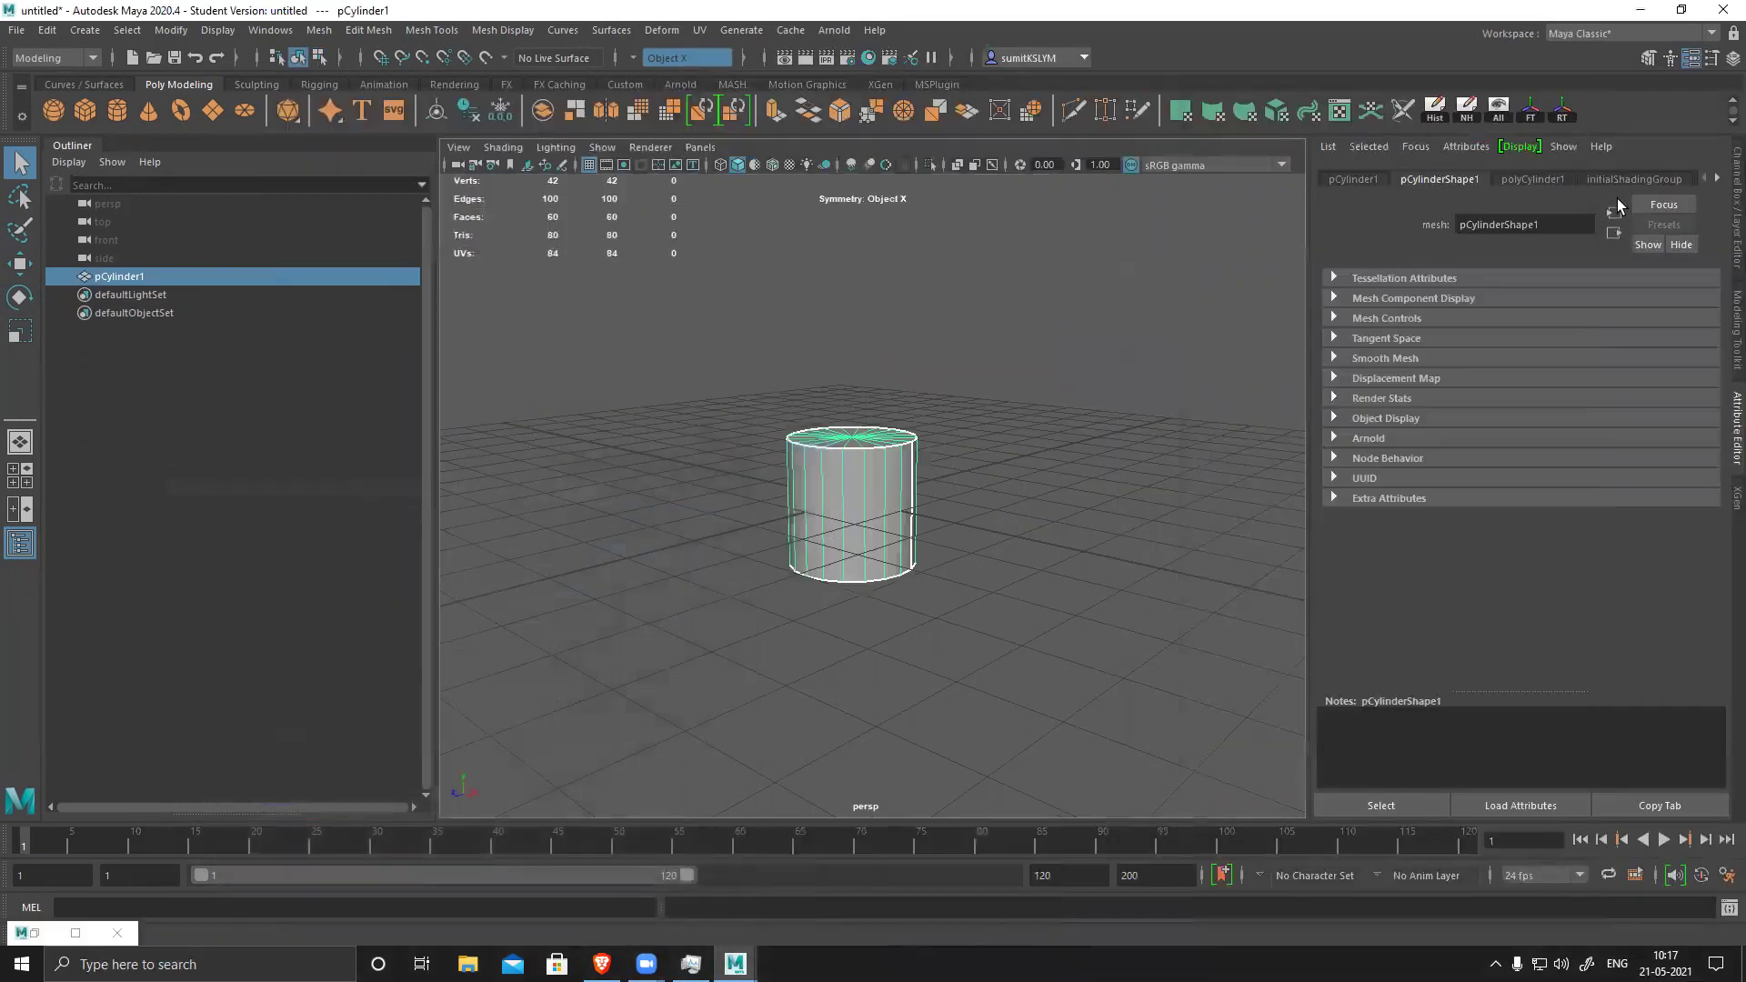
- Delete the cylinder's construction history and connect a checker texture to the color of its lambert1 material
{"action": "left_click", "coordinate": [1447, 115]}
{"action": "left_click", "coordinate": [1640, 178]}
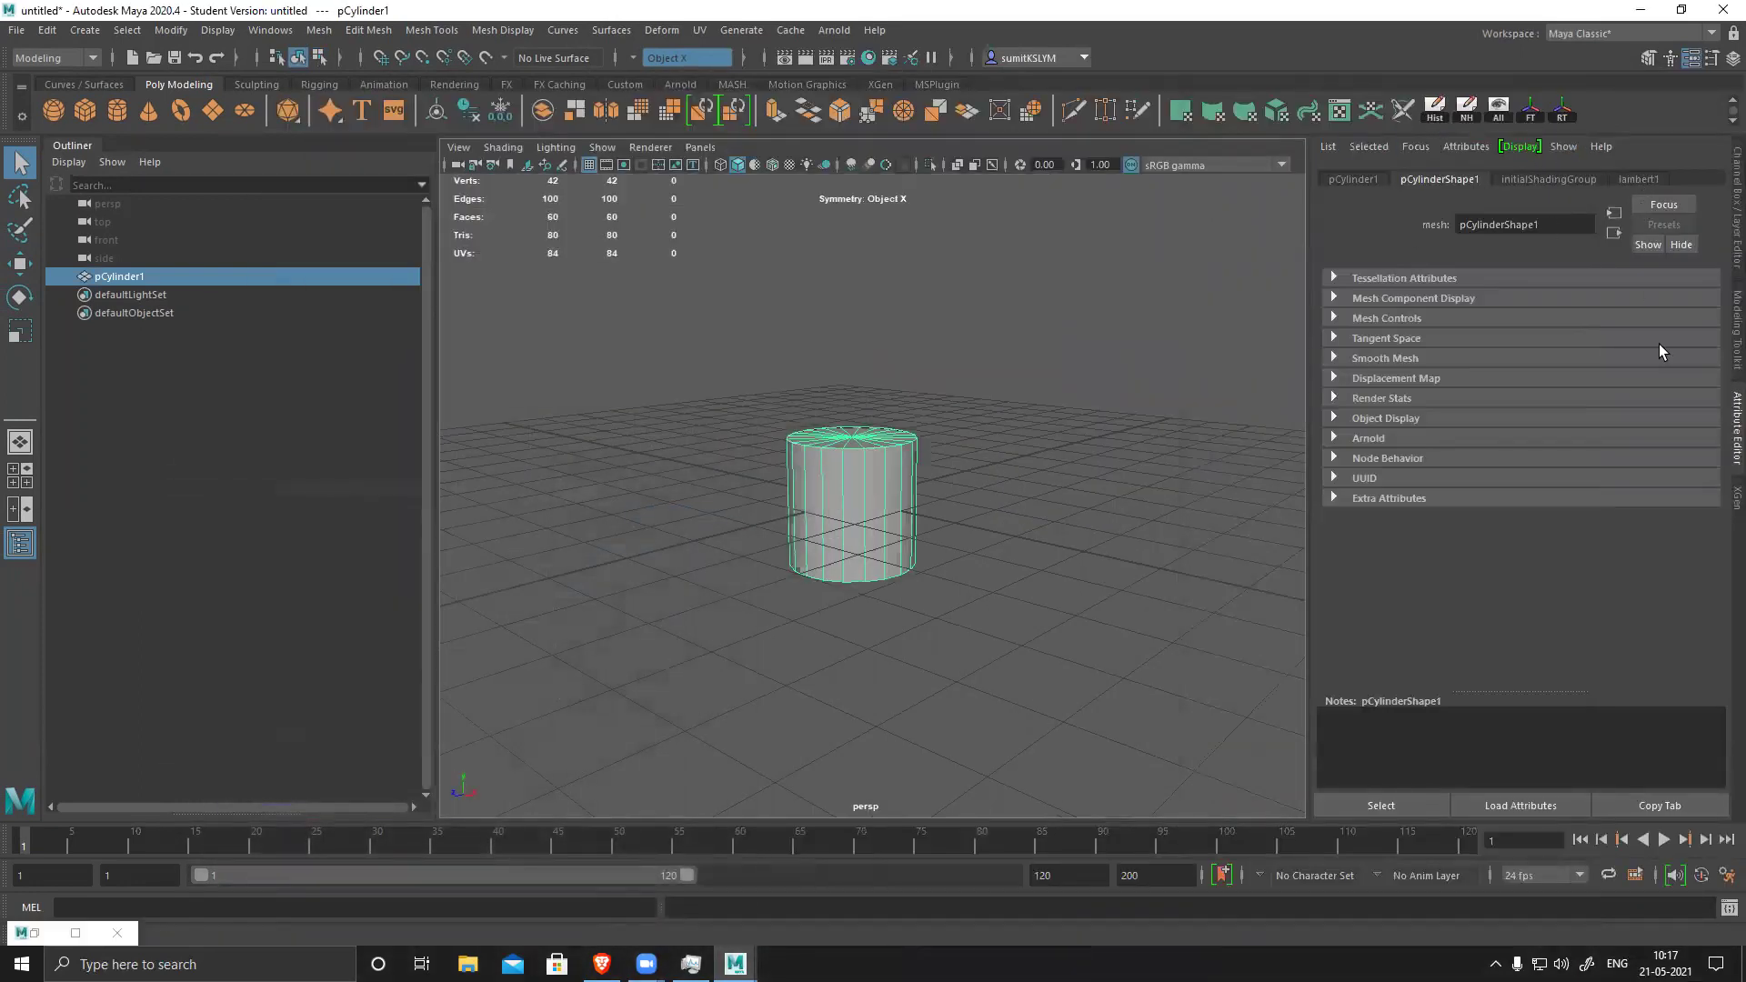
{"action": "left_click", "coordinate": [1689, 384]}
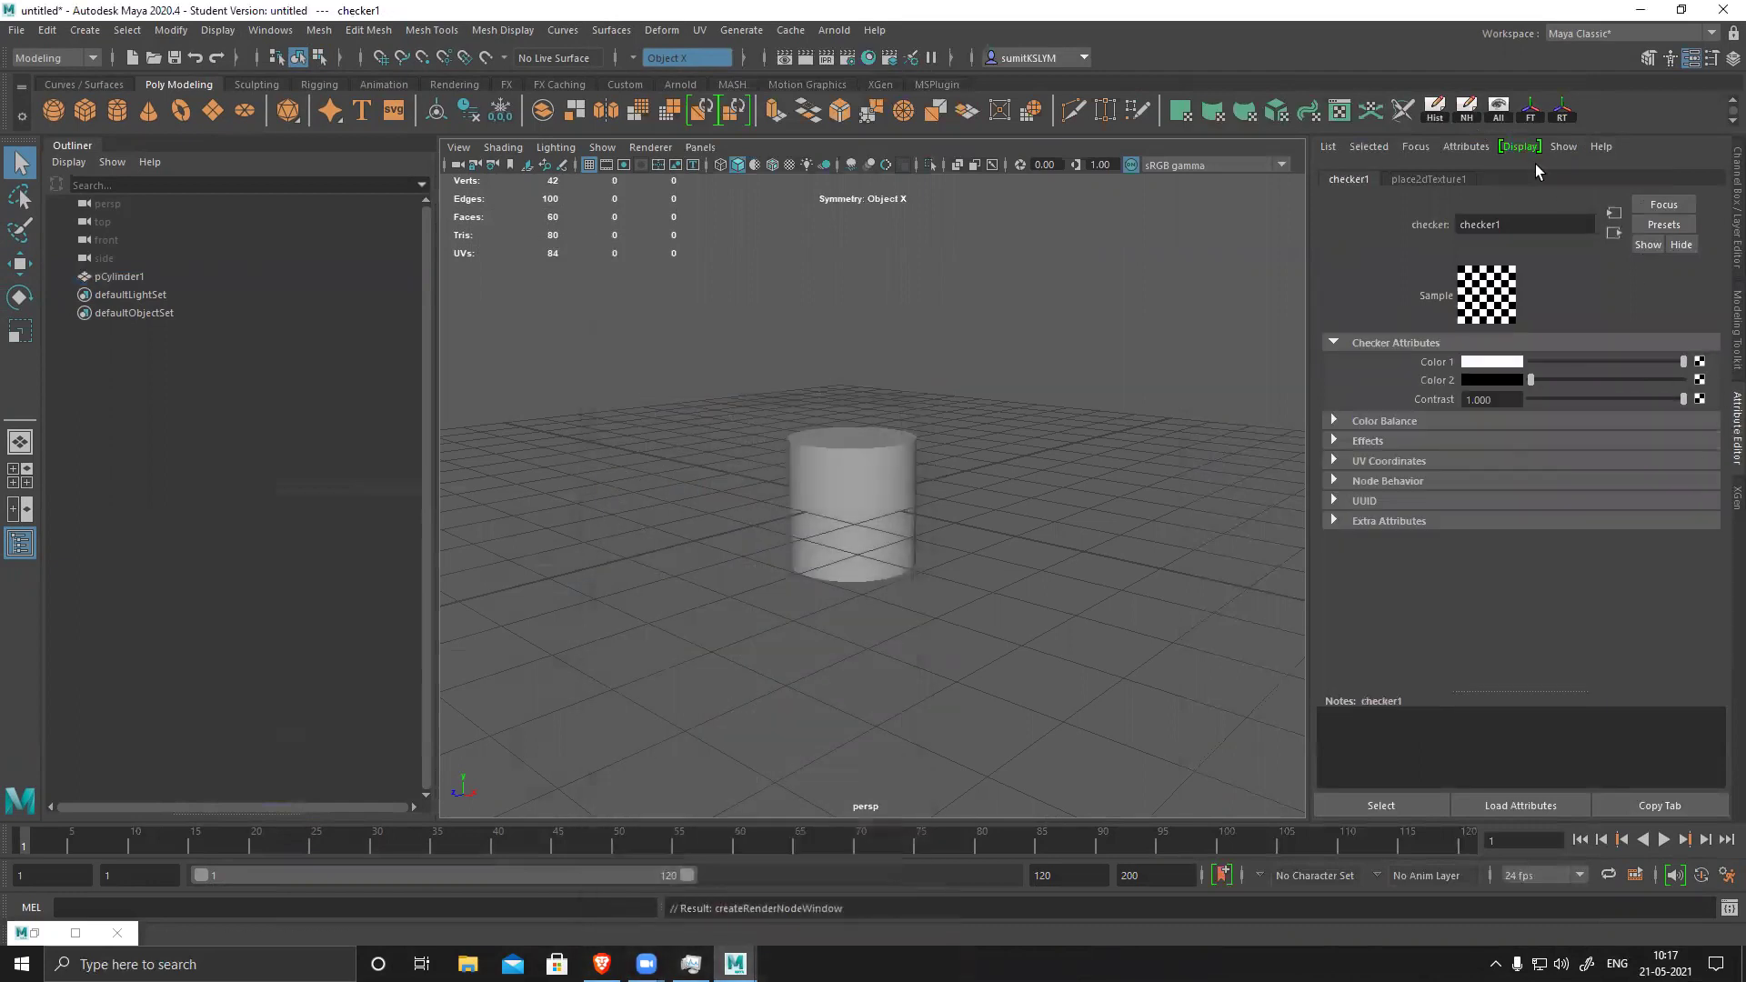
- Set the checker texture's Repeat UV to 10 in both directions
{"action": "left_click", "coordinate": [1424, 180]}
{"action": "double_click", "coordinate": [1492, 502]}
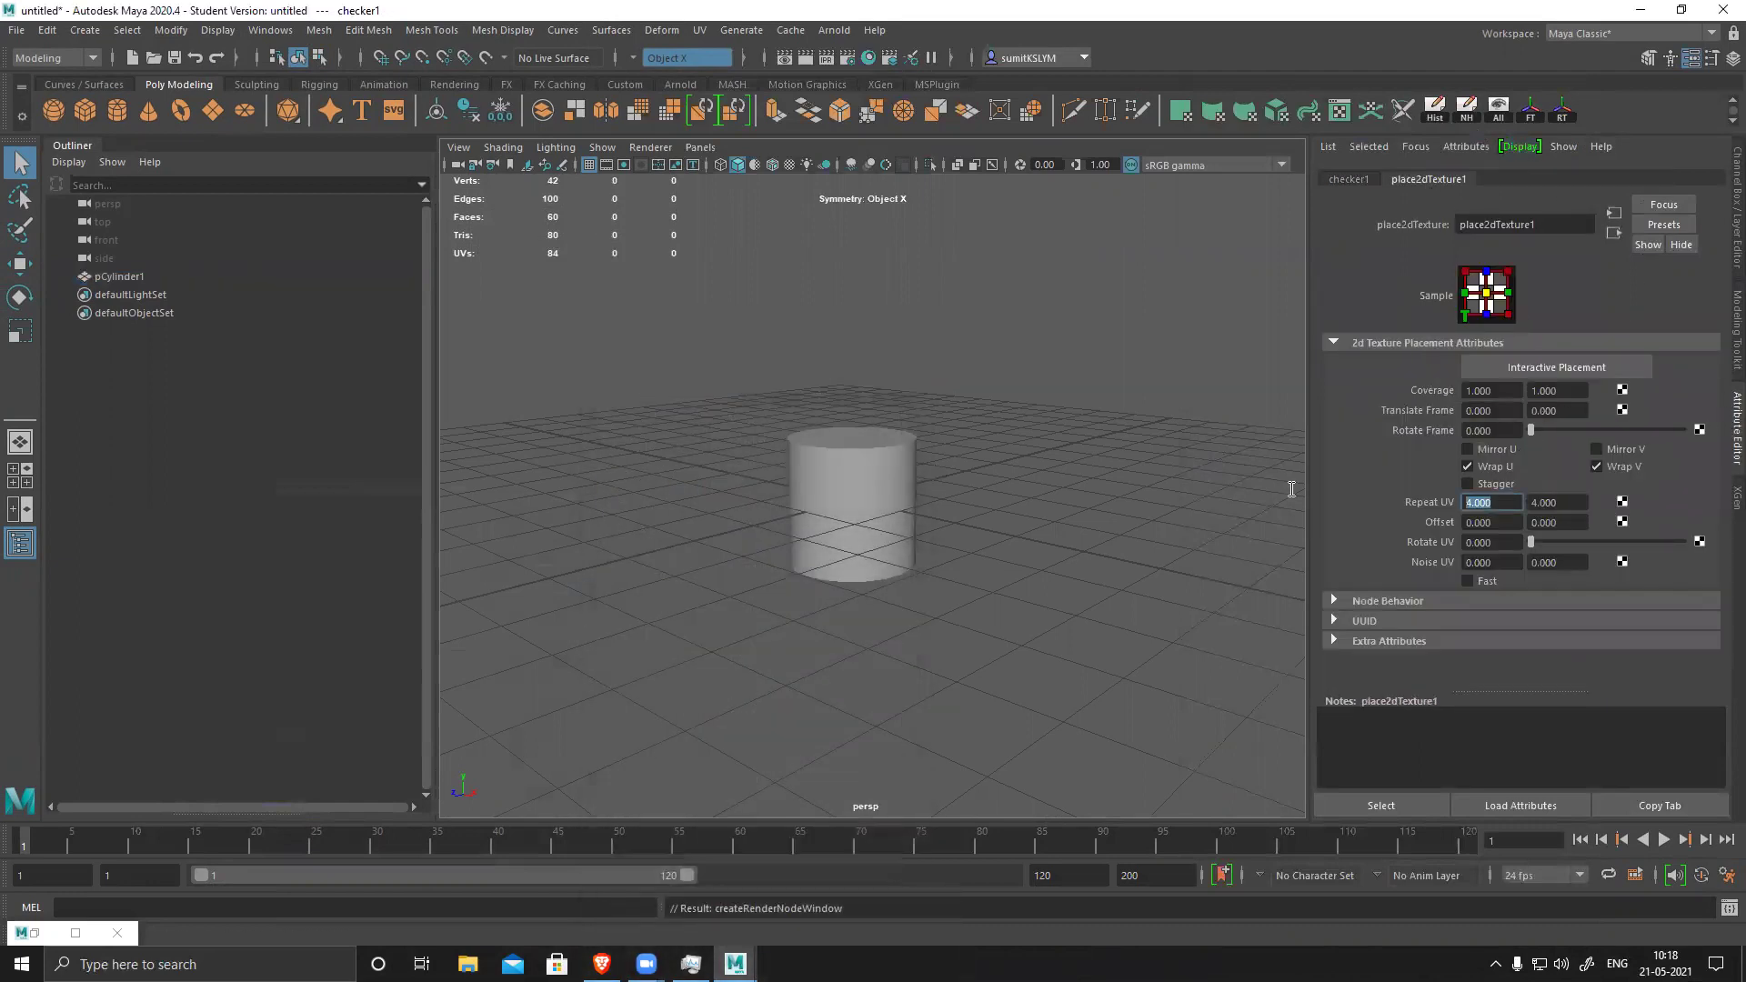
{"action": "type", "text": "10"}
{"action": "key", "text": "Return"}
{"action": "double_click", "coordinate": [1567, 503]}
{"action": "type", "text": "10"}
{"action": "key", "text": "Return"}
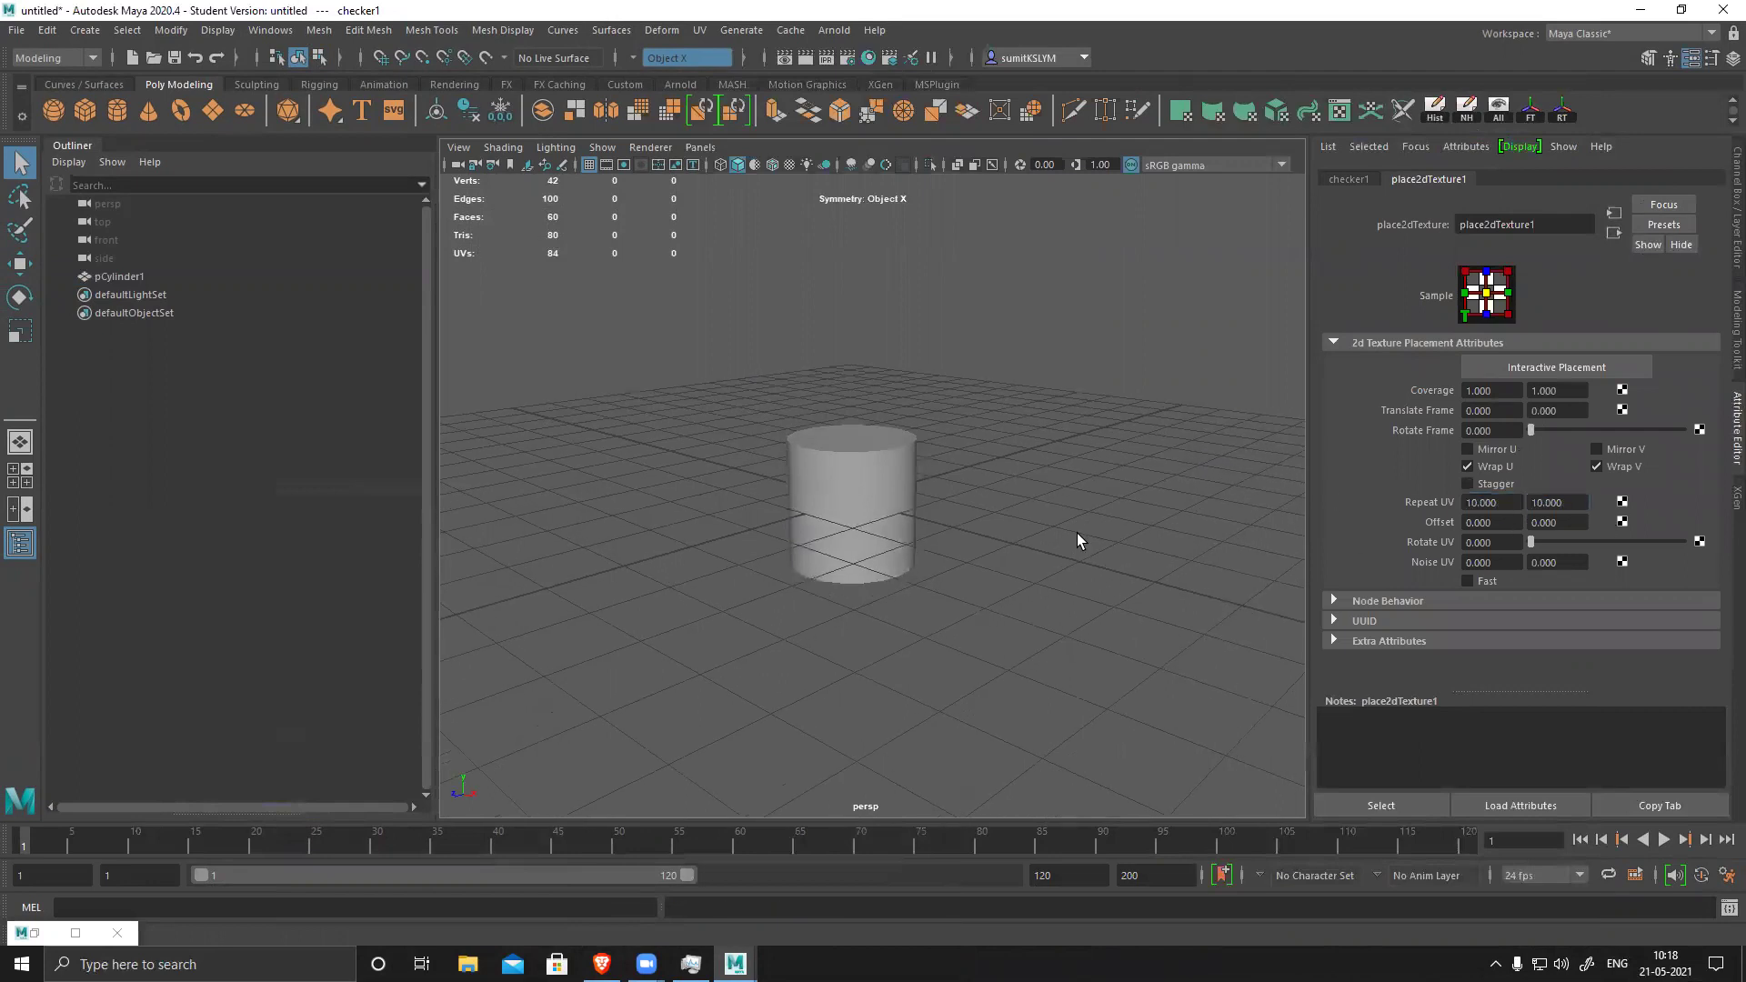
- Turn on textured display in the viewport, view the cylinder from another angle, and reopen the UV Editor
{"action": "key", "text": "6"}
{"action": "left_click_drag", "start_coordinate": [953, 556], "coordinate": [919, 435], "text": "alt"}
{"action": "left_click", "coordinate": [1310, 113]}
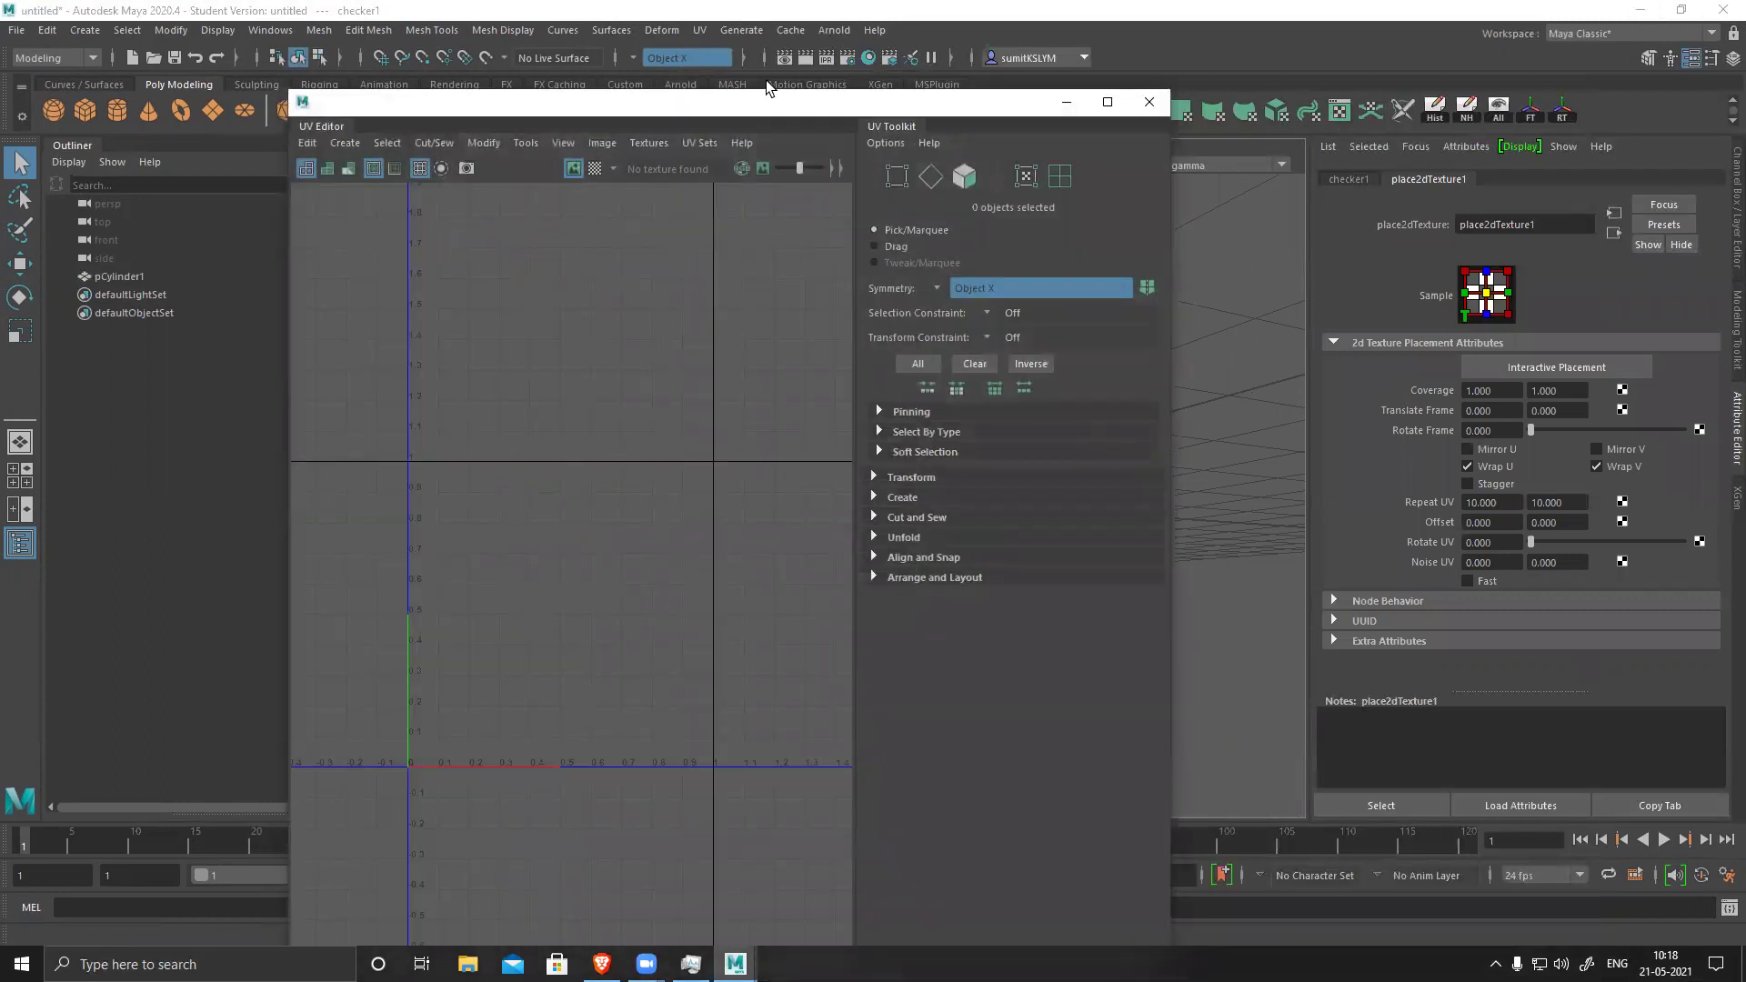
- Place the UV Editor beside the viewport, select the cylinder, and hide the checker image behind its UV layout
{"action": "left_click_drag", "start_coordinate": [755, 105], "coordinate": [1292, 108]}
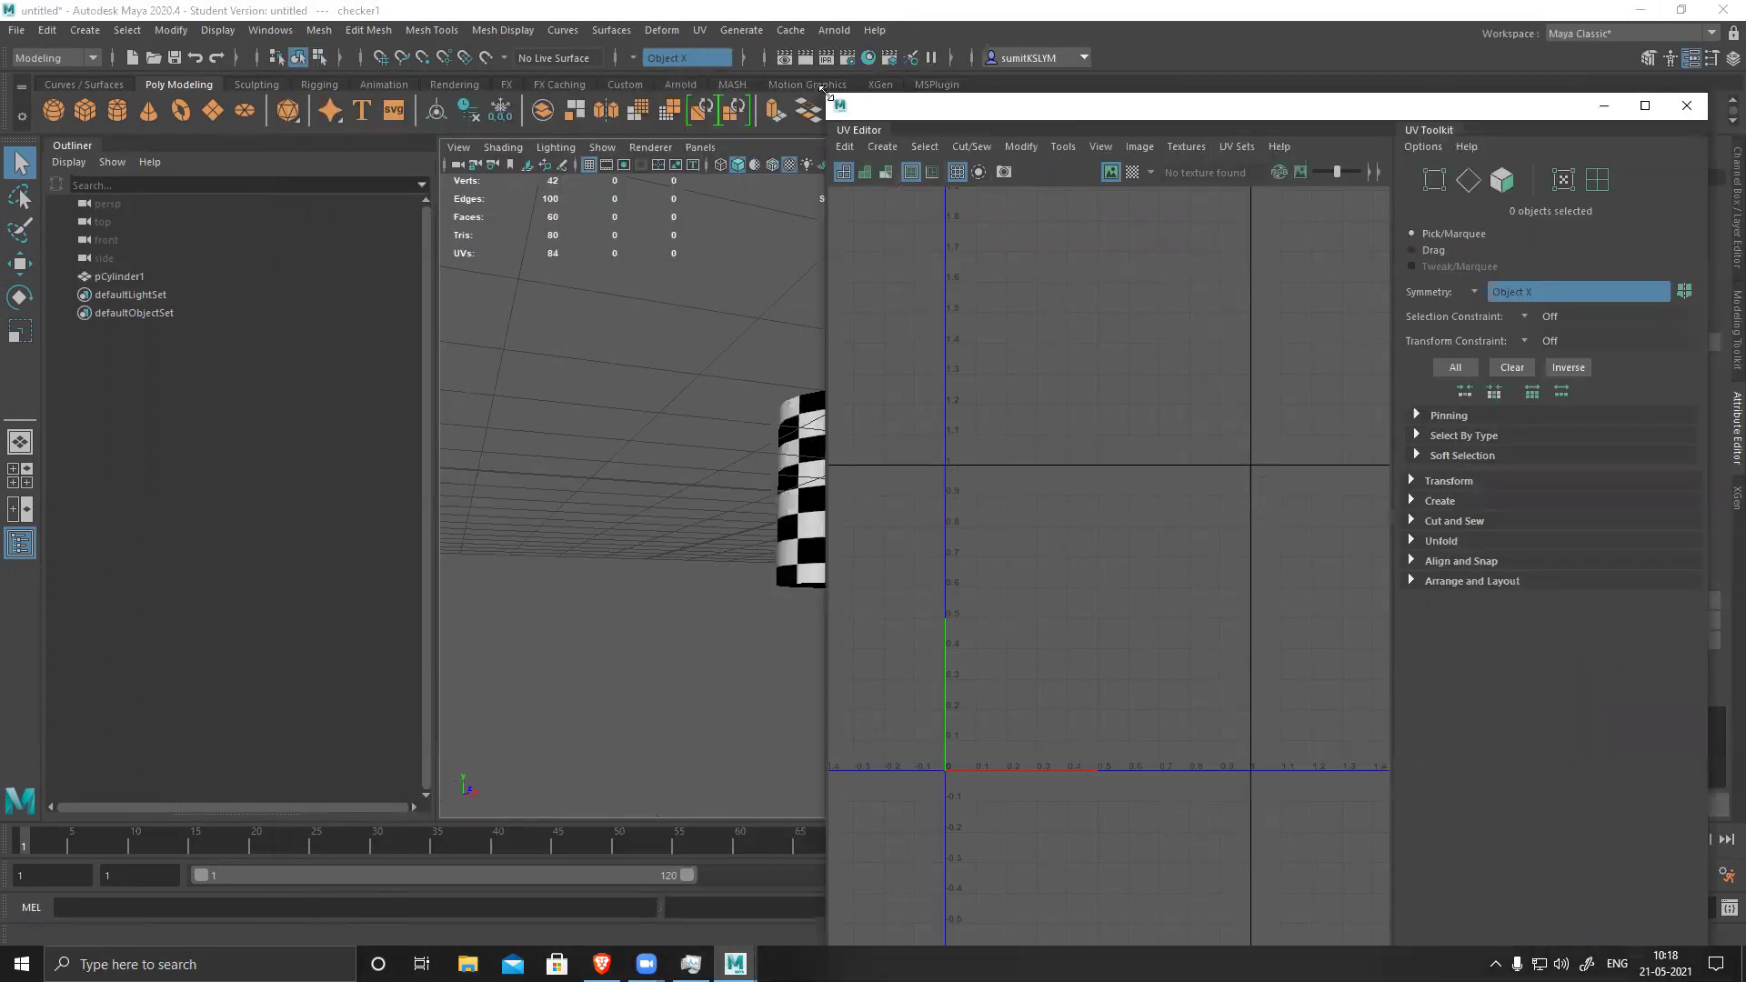
{"action": "left_click_drag", "start_coordinate": [823, 88], "coordinate": [970, 291]}
{"action": "left_click", "coordinate": [807, 493]}
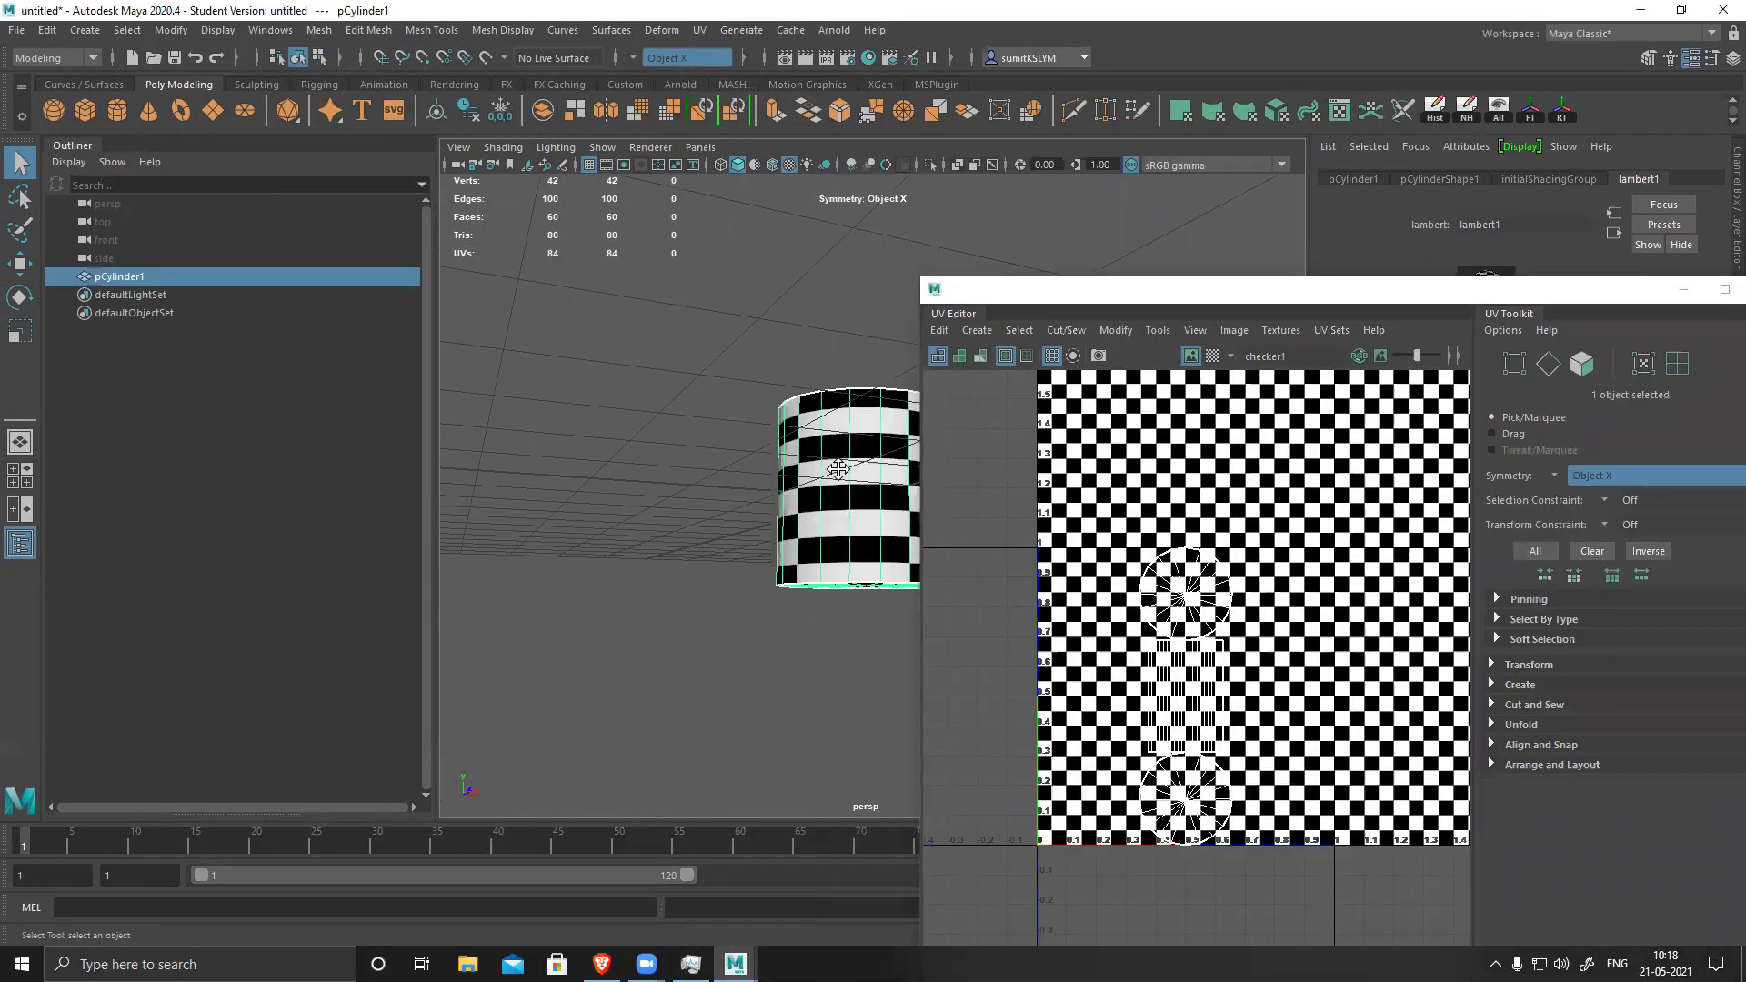
{"action": "left_click", "coordinate": [1190, 356]}
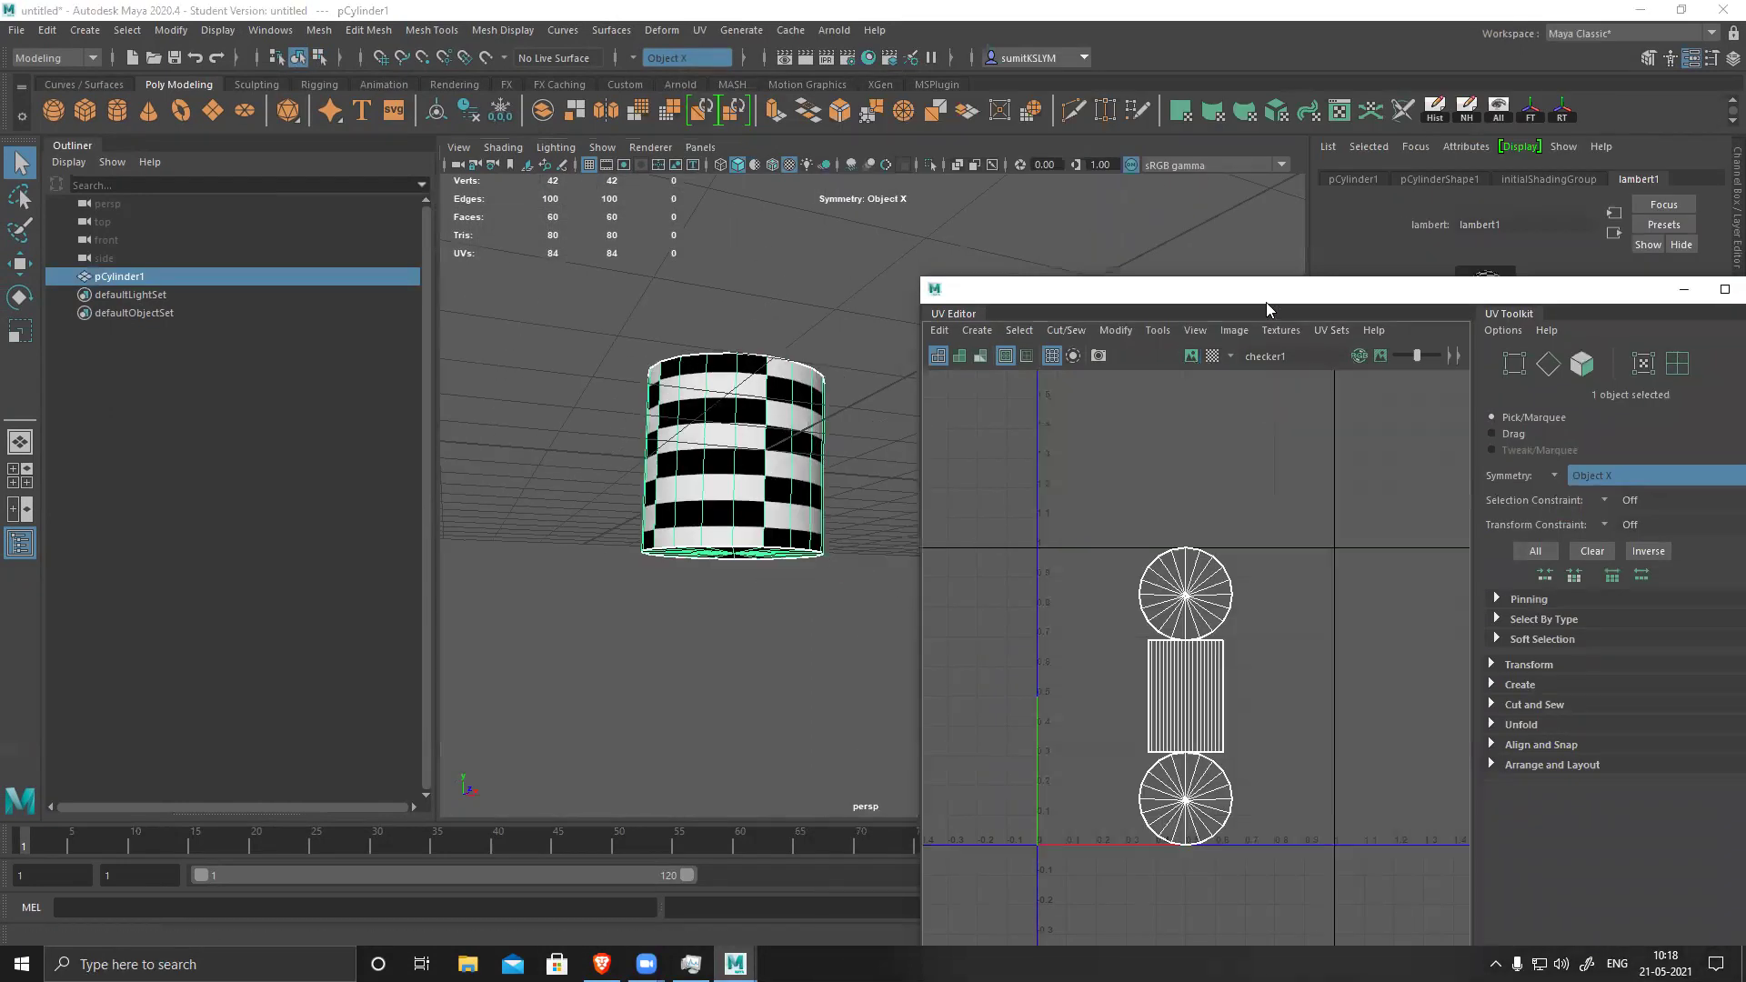
{"action": "left_click_drag", "start_coordinate": [1258, 283], "coordinate": [1167, 104]}
- Select all of the cylinder's UVs and unfold them with the Unfold3D method
{"action": "right_click_drag", "start_coordinate": [964, 318], "coordinate": [1219, 304]}
{"action": "left_click_drag", "start_coordinate": [634, 484], "coordinate": [786, 538], "text": "alt"}
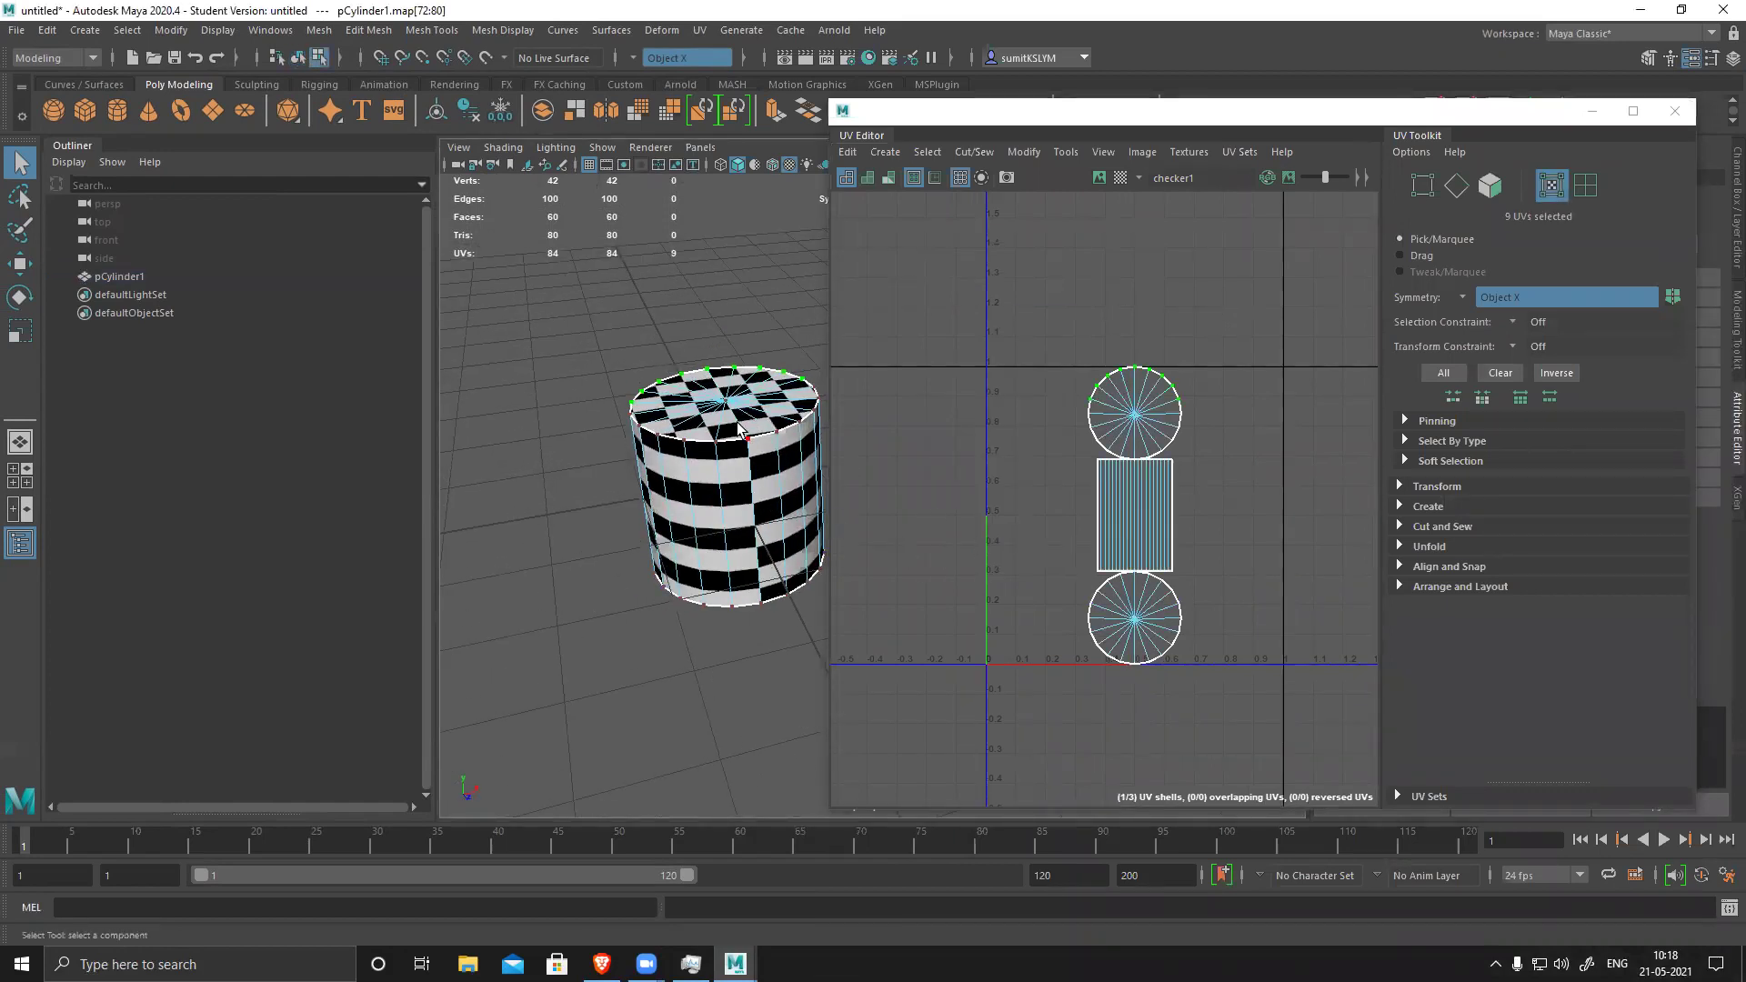
{"action": "right_click_drag", "start_coordinate": [948, 302], "coordinate": [948, 409], "text": "ctrl"}
{"action": "left_click_drag", "start_coordinate": [1150, 473], "coordinate": [1346, 778]}
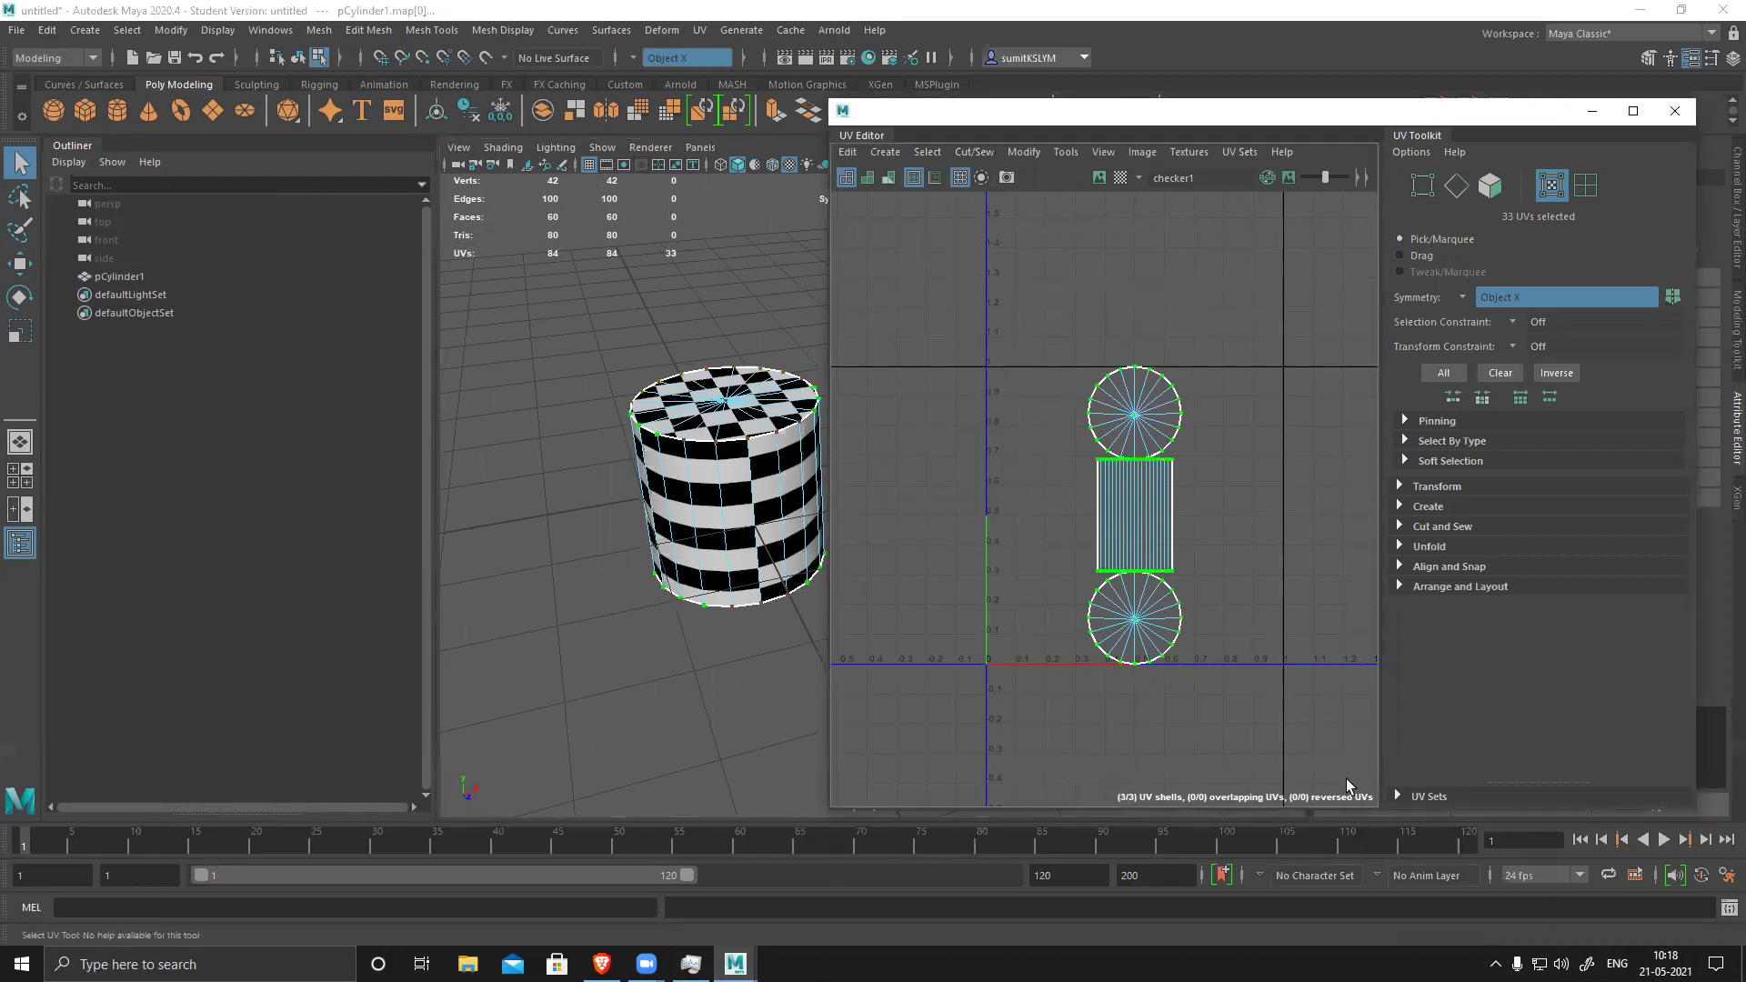
{"action": "right_click", "coordinate": [1293, 430], "text": "shift"}
{"action": "right_click_drag", "start_coordinate": [1295, 438], "coordinate": [1129, 448], "text": "shift"}
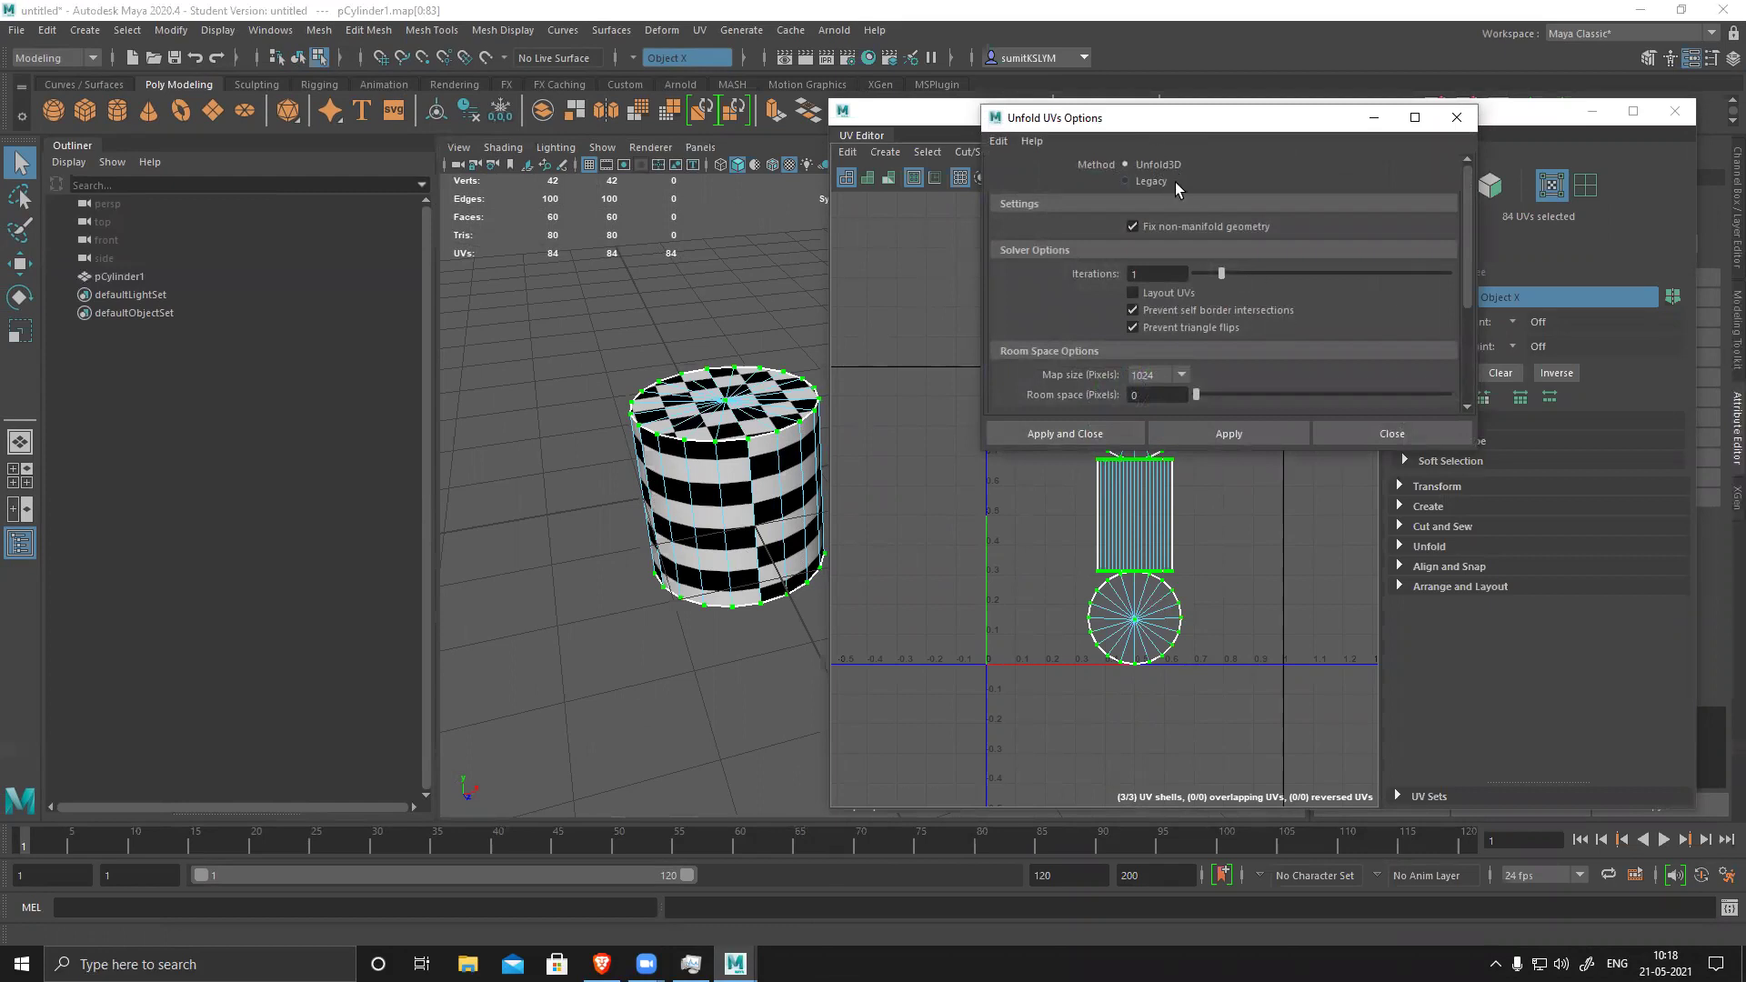
{"action": "scroll", "coordinate": [1267, 328], "scroll_direction": "down", "scroll_amount": 2}
{"action": "scroll", "coordinate": [1266, 327], "scroll_direction": "up", "scroll_amount": 2}
{"action": "left_click", "coordinate": [1237, 429]}
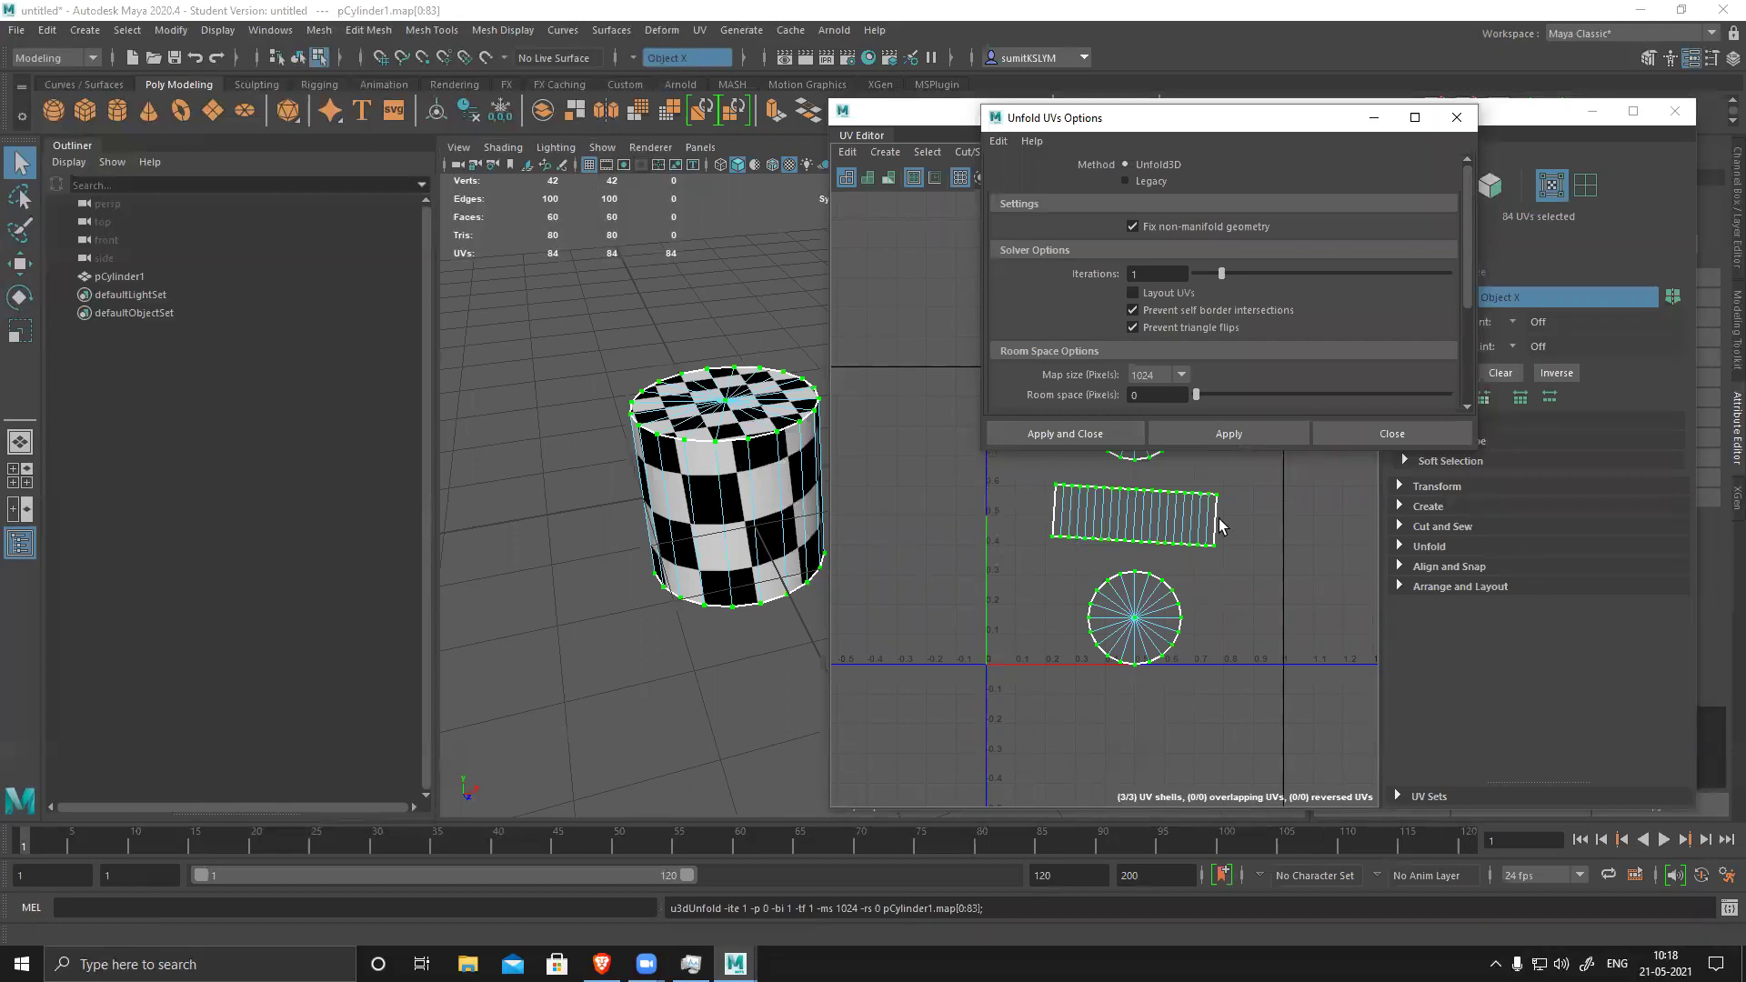
- Select the UV shell of the cylinder's side wall and rotate it slightly so its long edges lie horizontal
{"action": "left_click_drag", "start_coordinate": [729, 532], "coordinate": [745, 488], "text": "alt"}
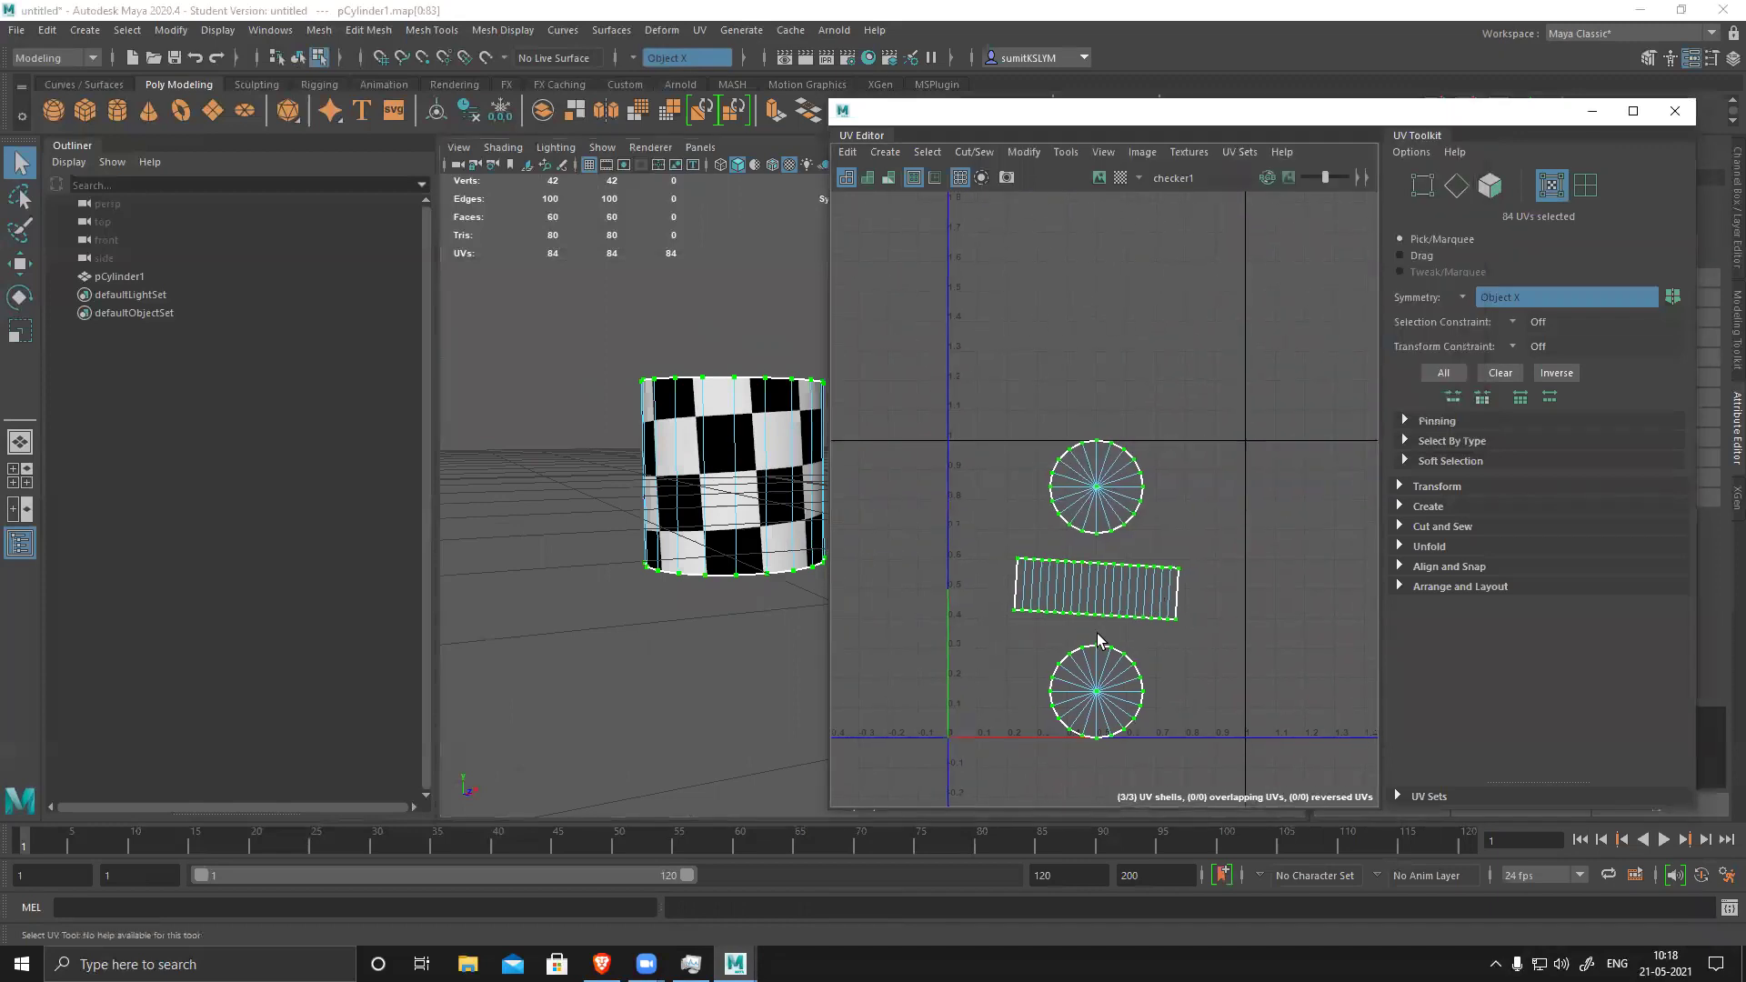
{"action": "key", "text": "f"}
{"action": "left_click_drag", "start_coordinate": [952, 444], "coordinate": [1307, 584]}
{"action": "key", "text": "e"}
{"action": "left_click_drag", "start_coordinate": [1057, 413], "coordinate": [1050, 421]}
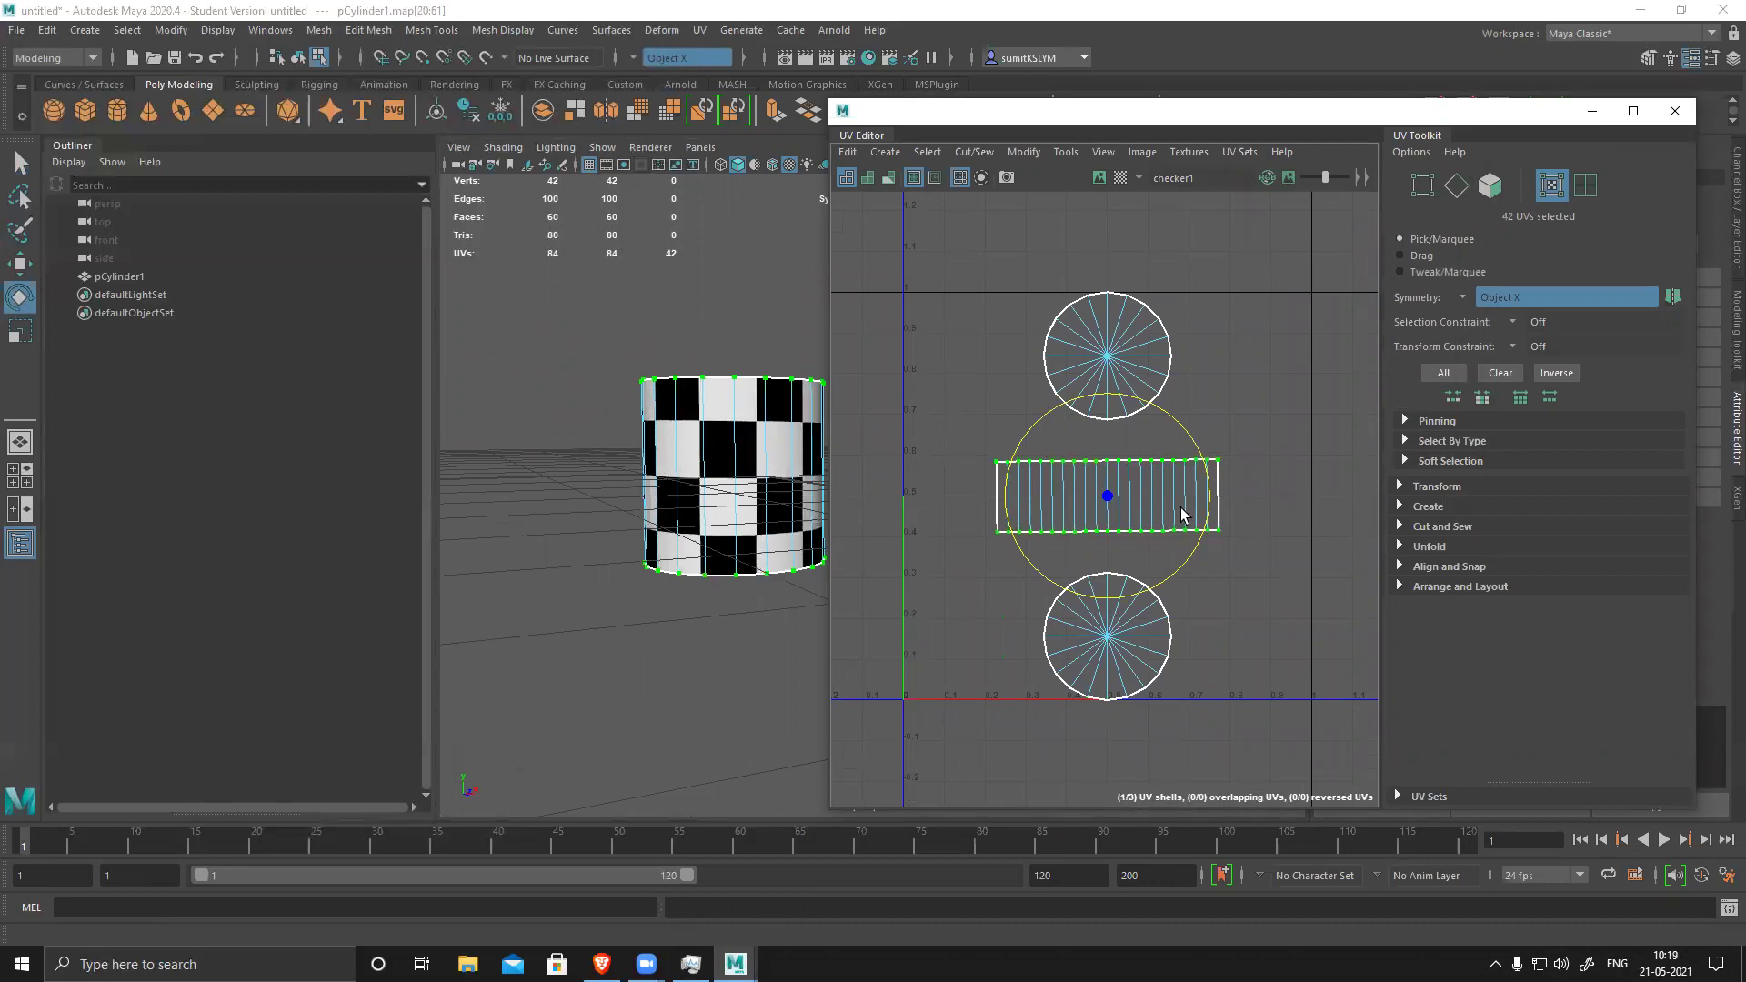
- Select all of the cylinder's UVs and lay out the shells with Scale Mode set to Uniform
{"action": "left_click_drag", "start_coordinate": [940, 267], "coordinate": [1375, 805]}
{"action": "left_click_drag", "start_coordinate": [714, 470], "coordinate": [727, 536], "text": "alt"}
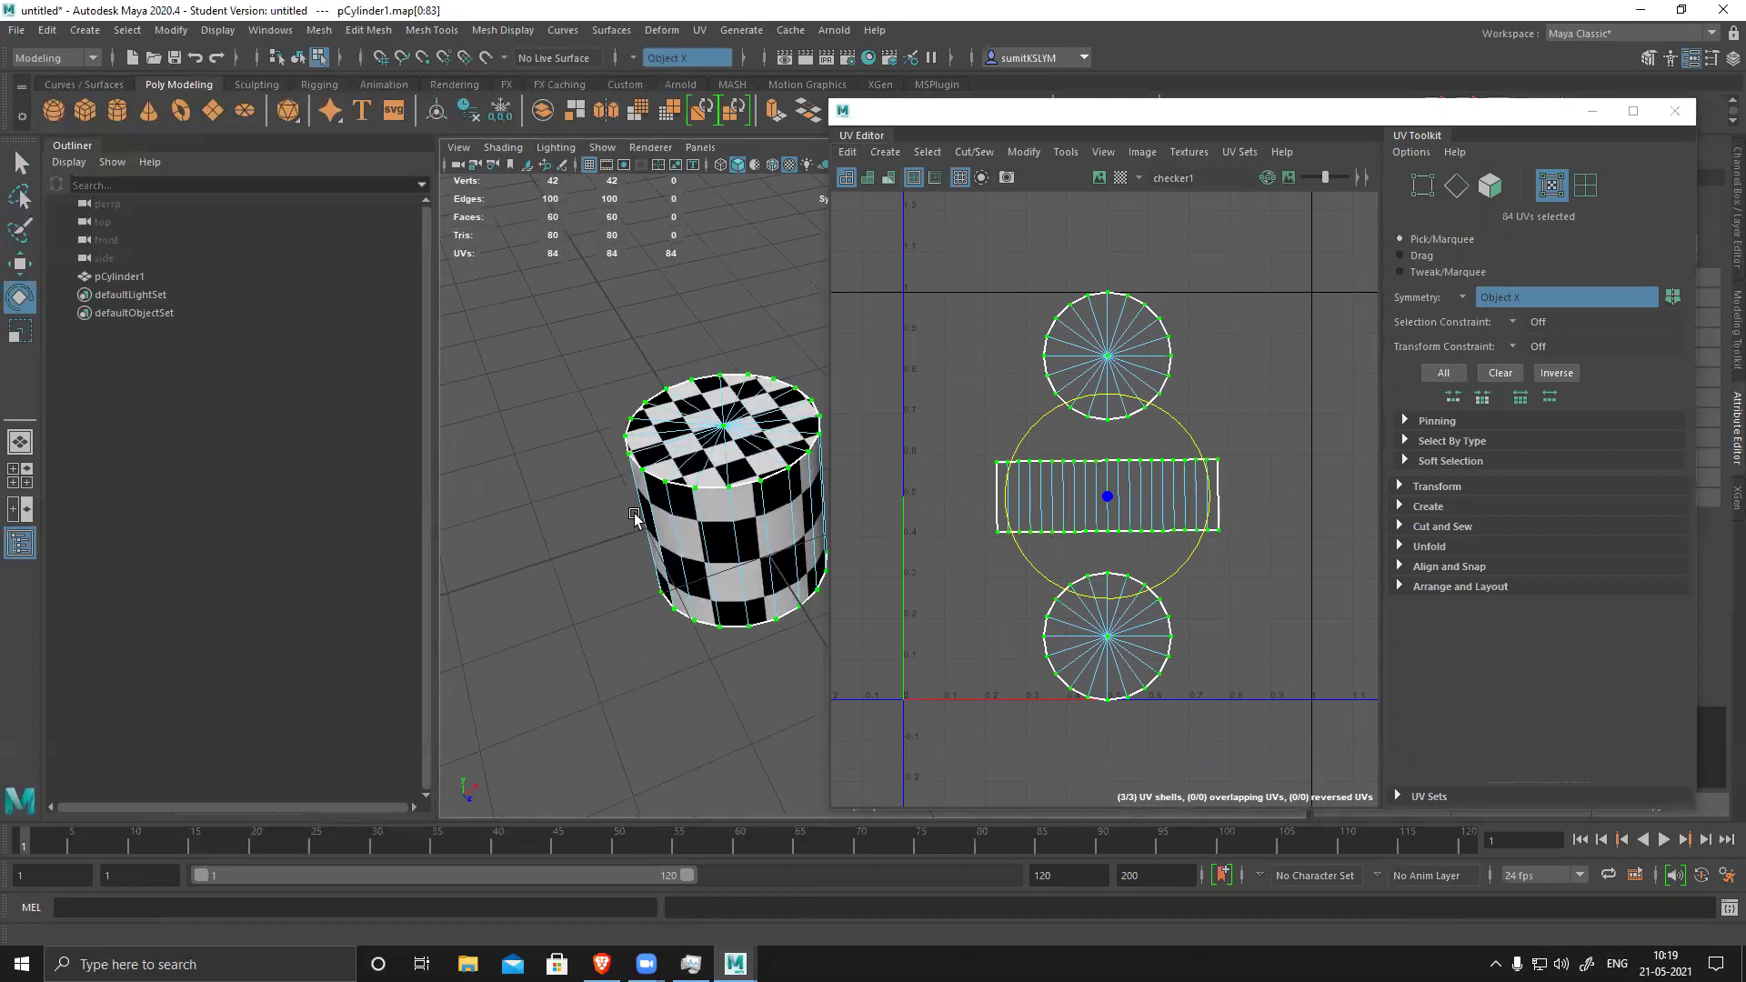
{"action": "left_click_drag", "start_coordinate": [737, 500], "coordinate": [724, 419], "text": "alt"}
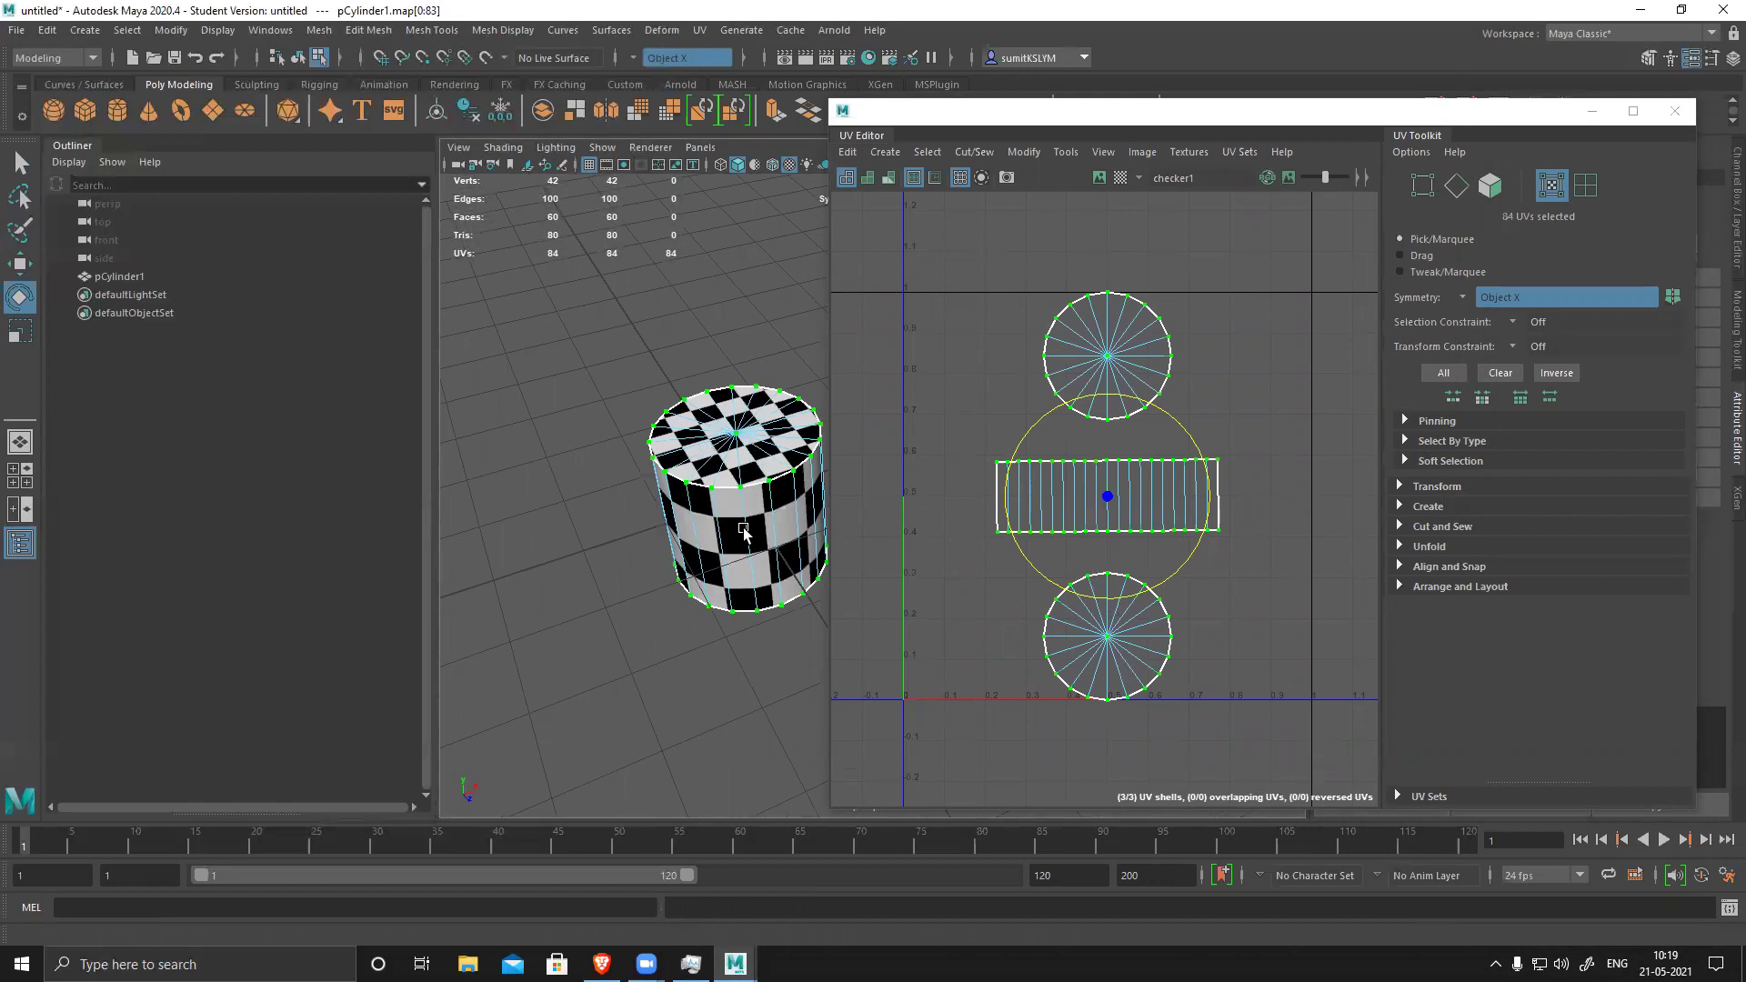
{"action": "right_click", "coordinate": [1010, 303]}
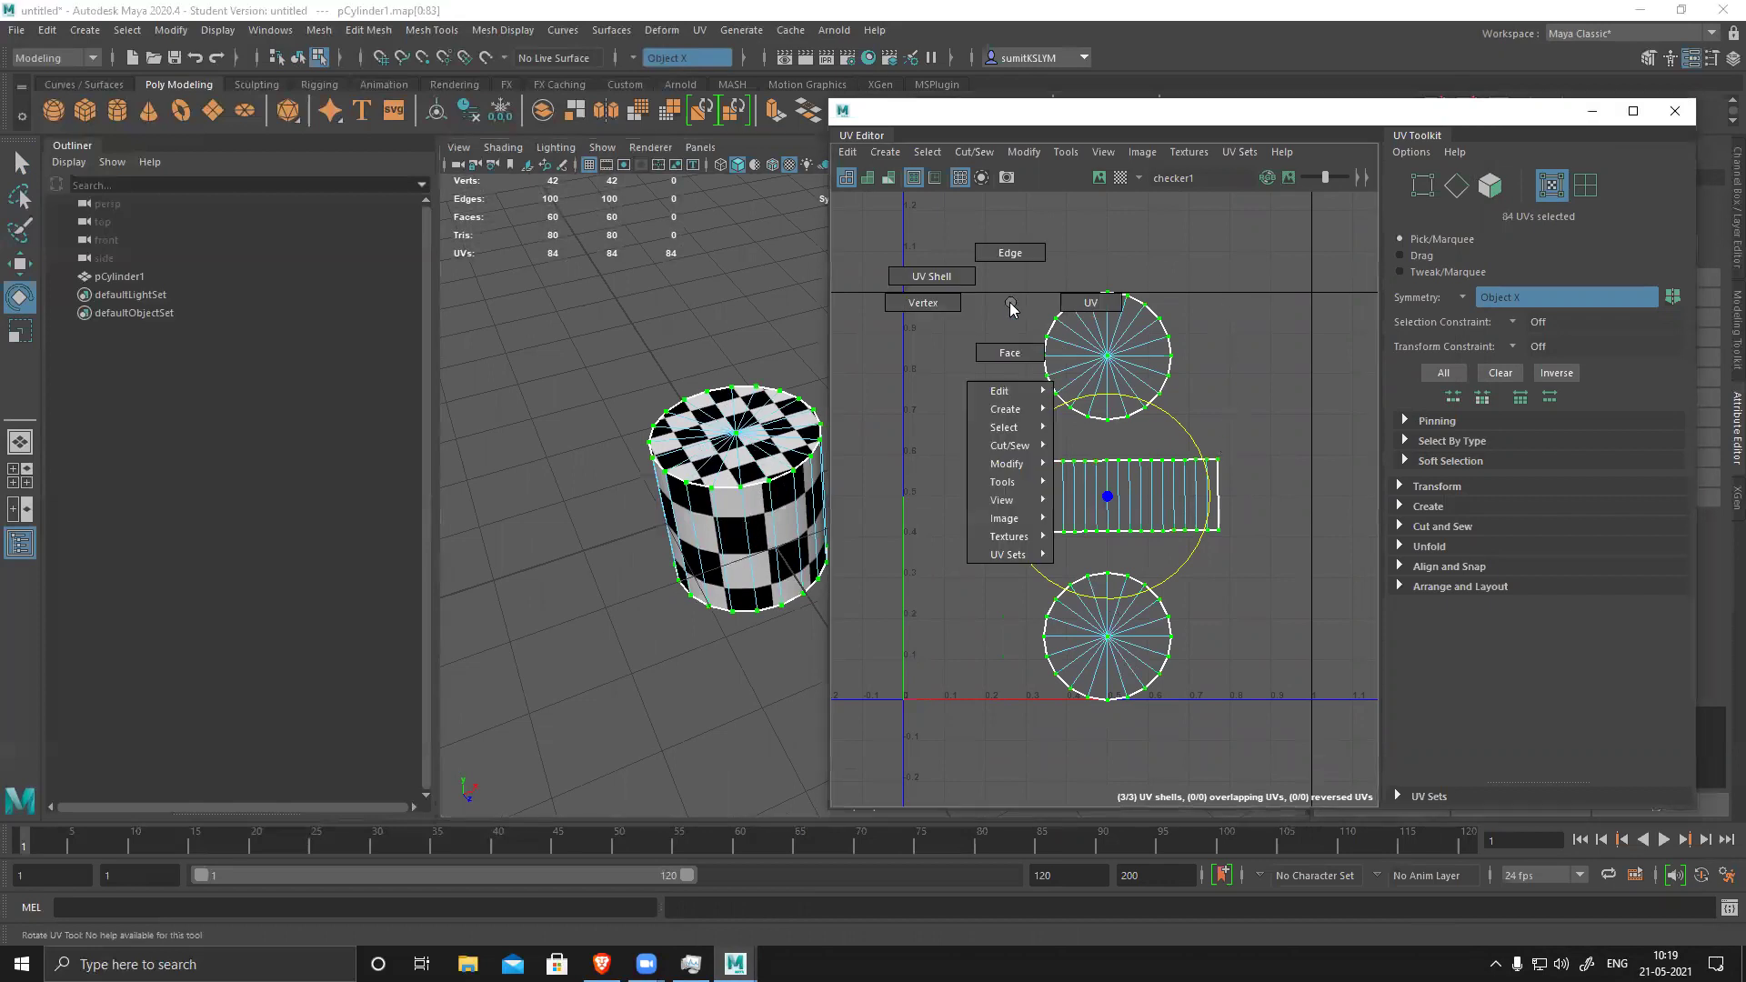
{"action": "right_click", "coordinate": [1245, 376], "text": "shift"}
{"action": "mouse_move", "coordinate": [1171, 402]}
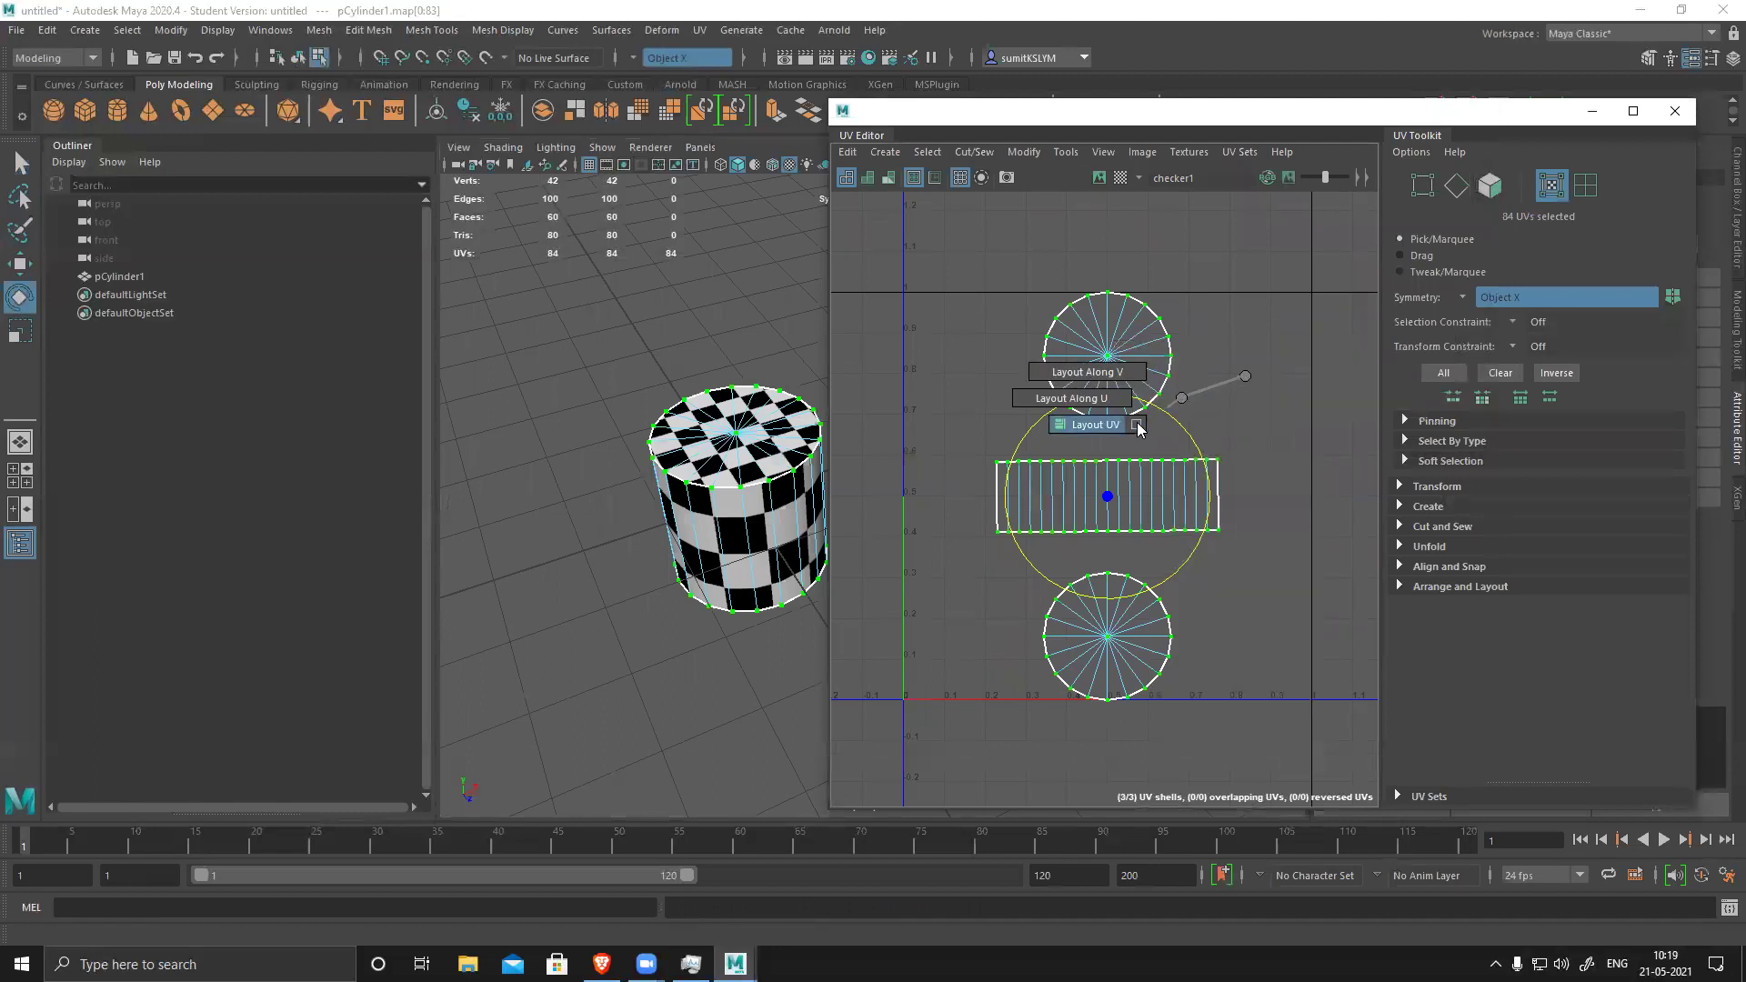
{"action": "left_click", "coordinate": [1137, 429]}
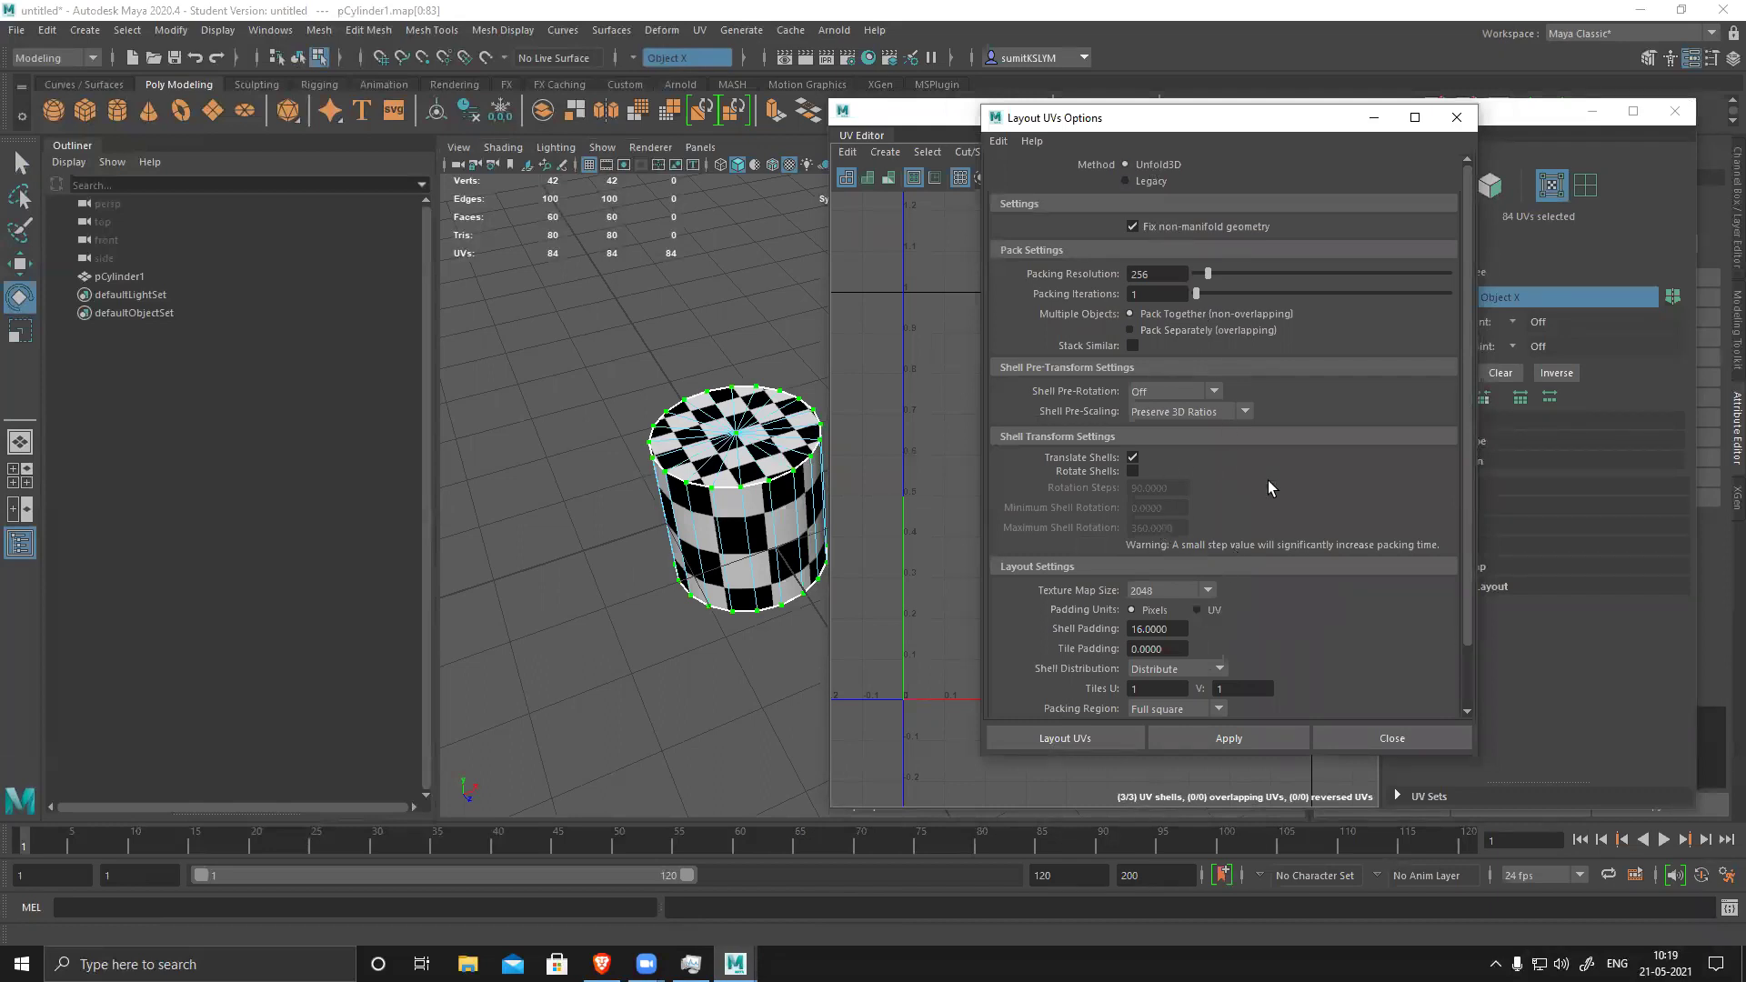
{"action": "scroll", "coordinate": [1268, 487], "scroll_direction": "down", "scroll_amount": 1}
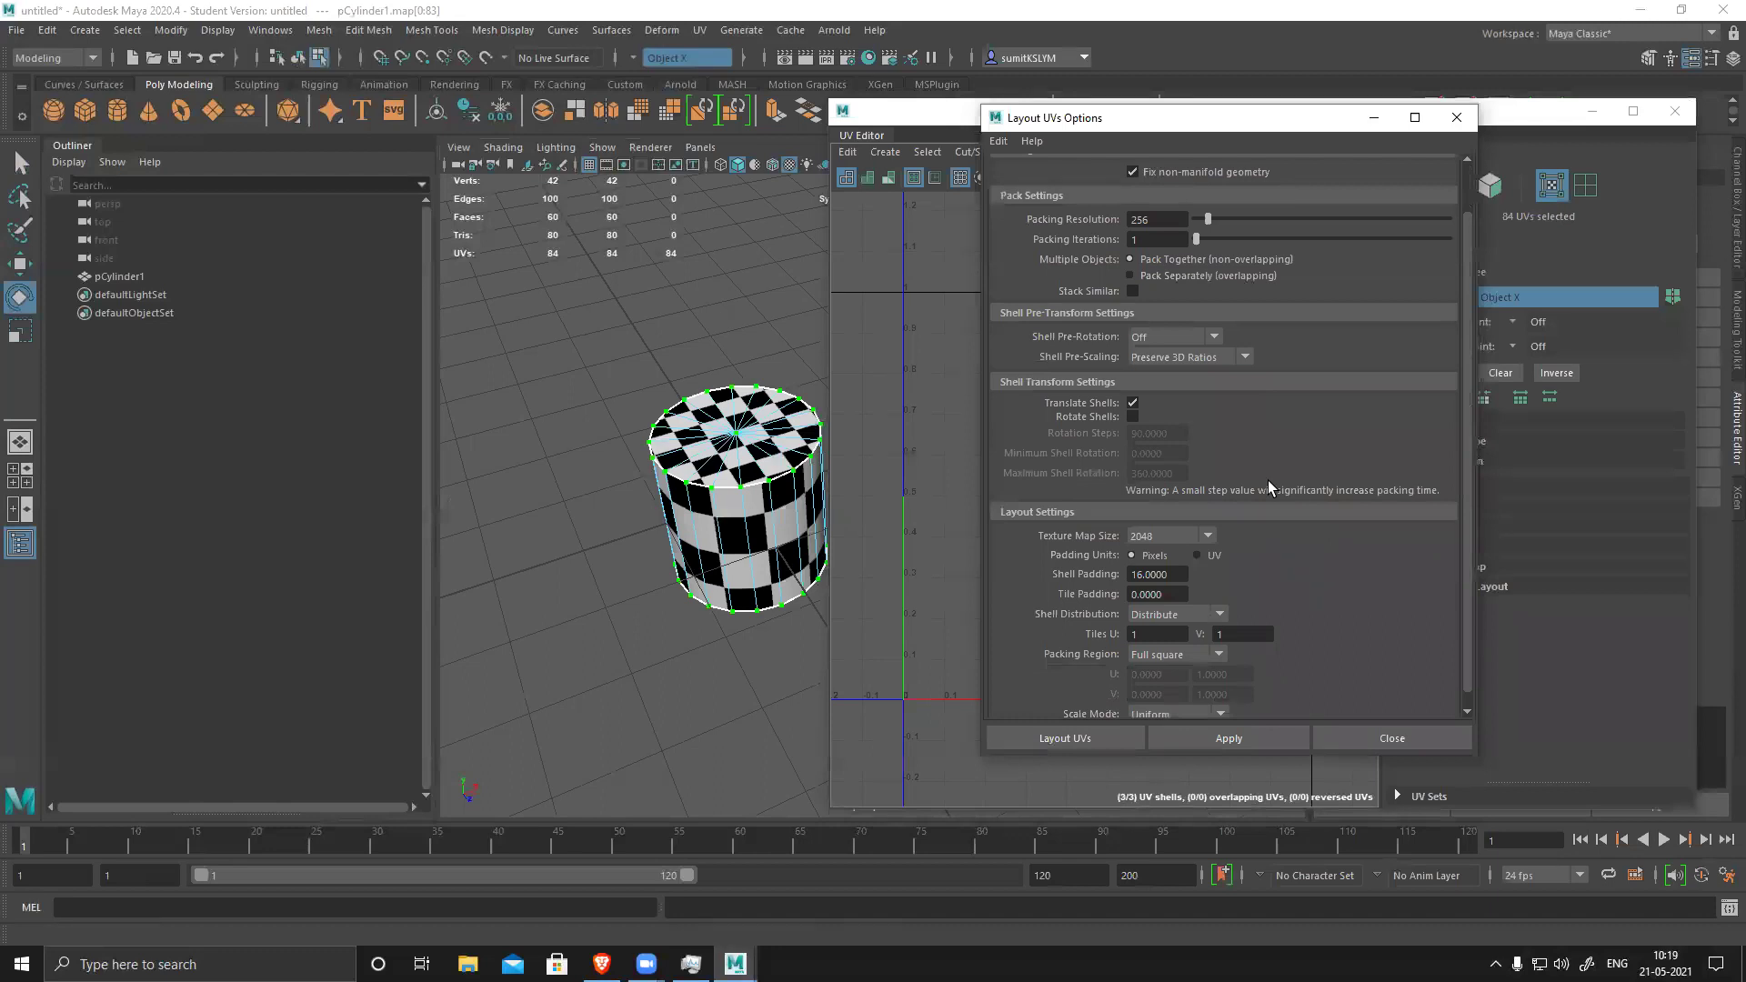
{"action": "scroll", "coordinate": [1269, 484], "scroll_direction": "down", "scroll_amount": 1}
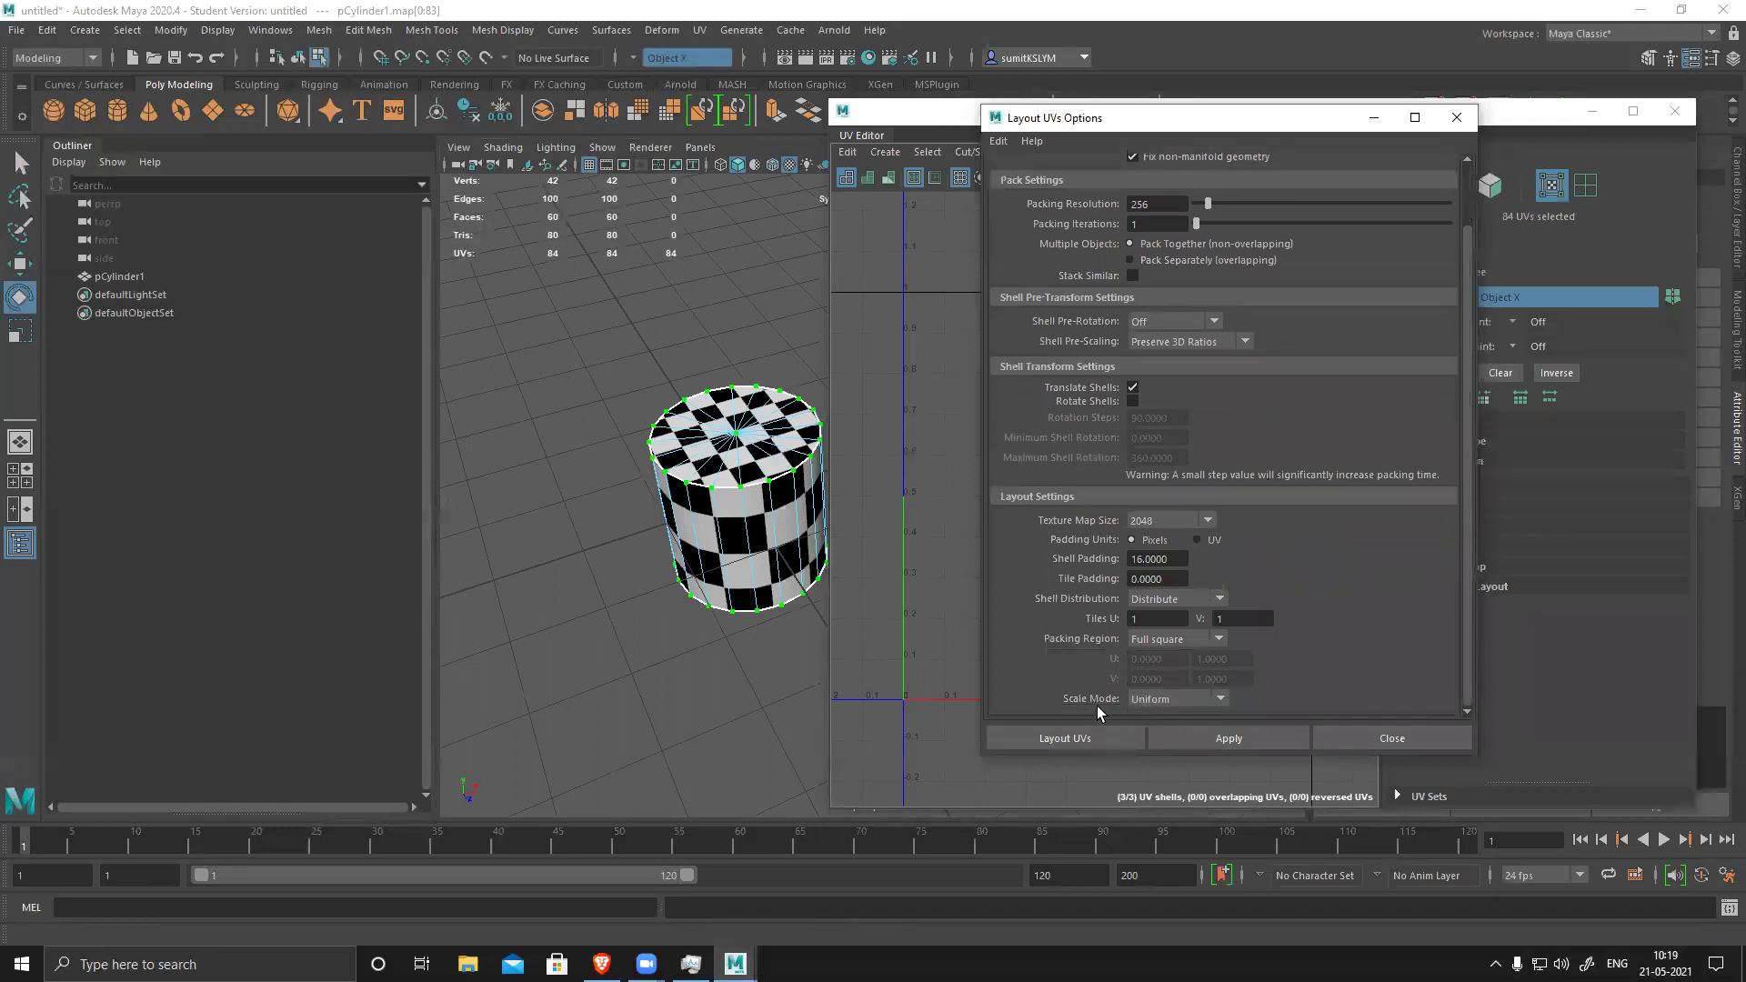
{"action": "left_click", "coordinate": [1172, 699]}
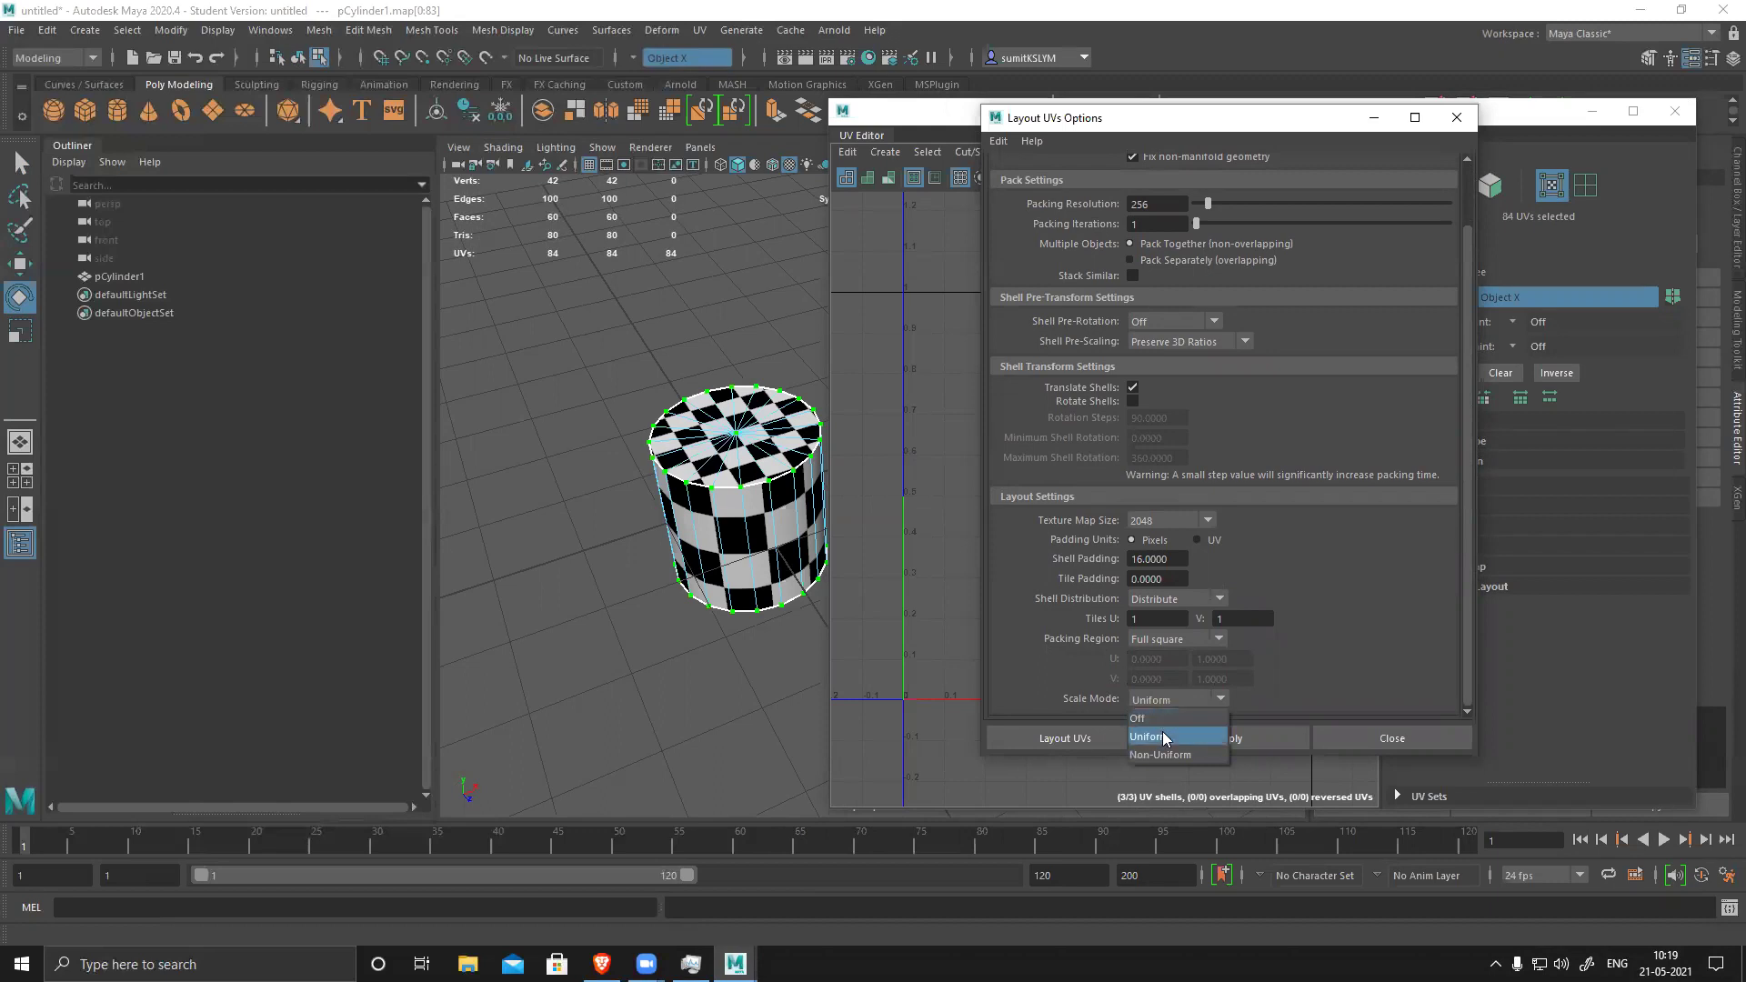
{"action": "left_click", "coordinate": [1162, 732]}
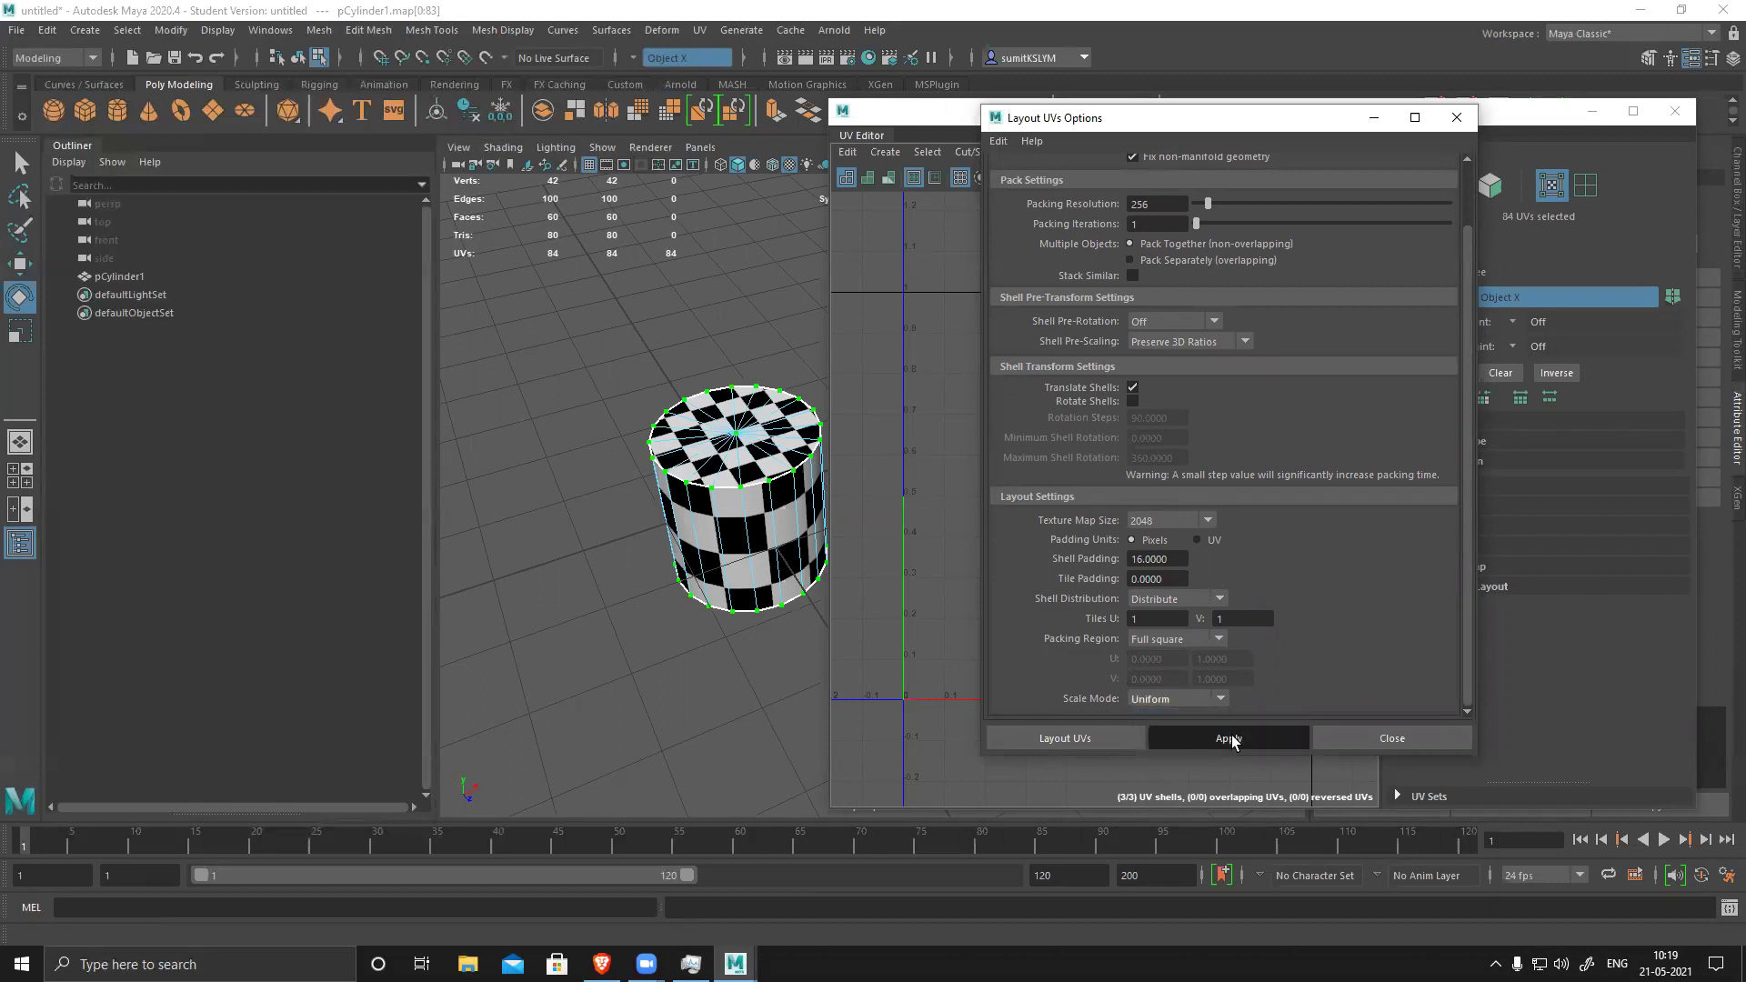
{"action": "left_click", "coordinate": [1226, 737]}
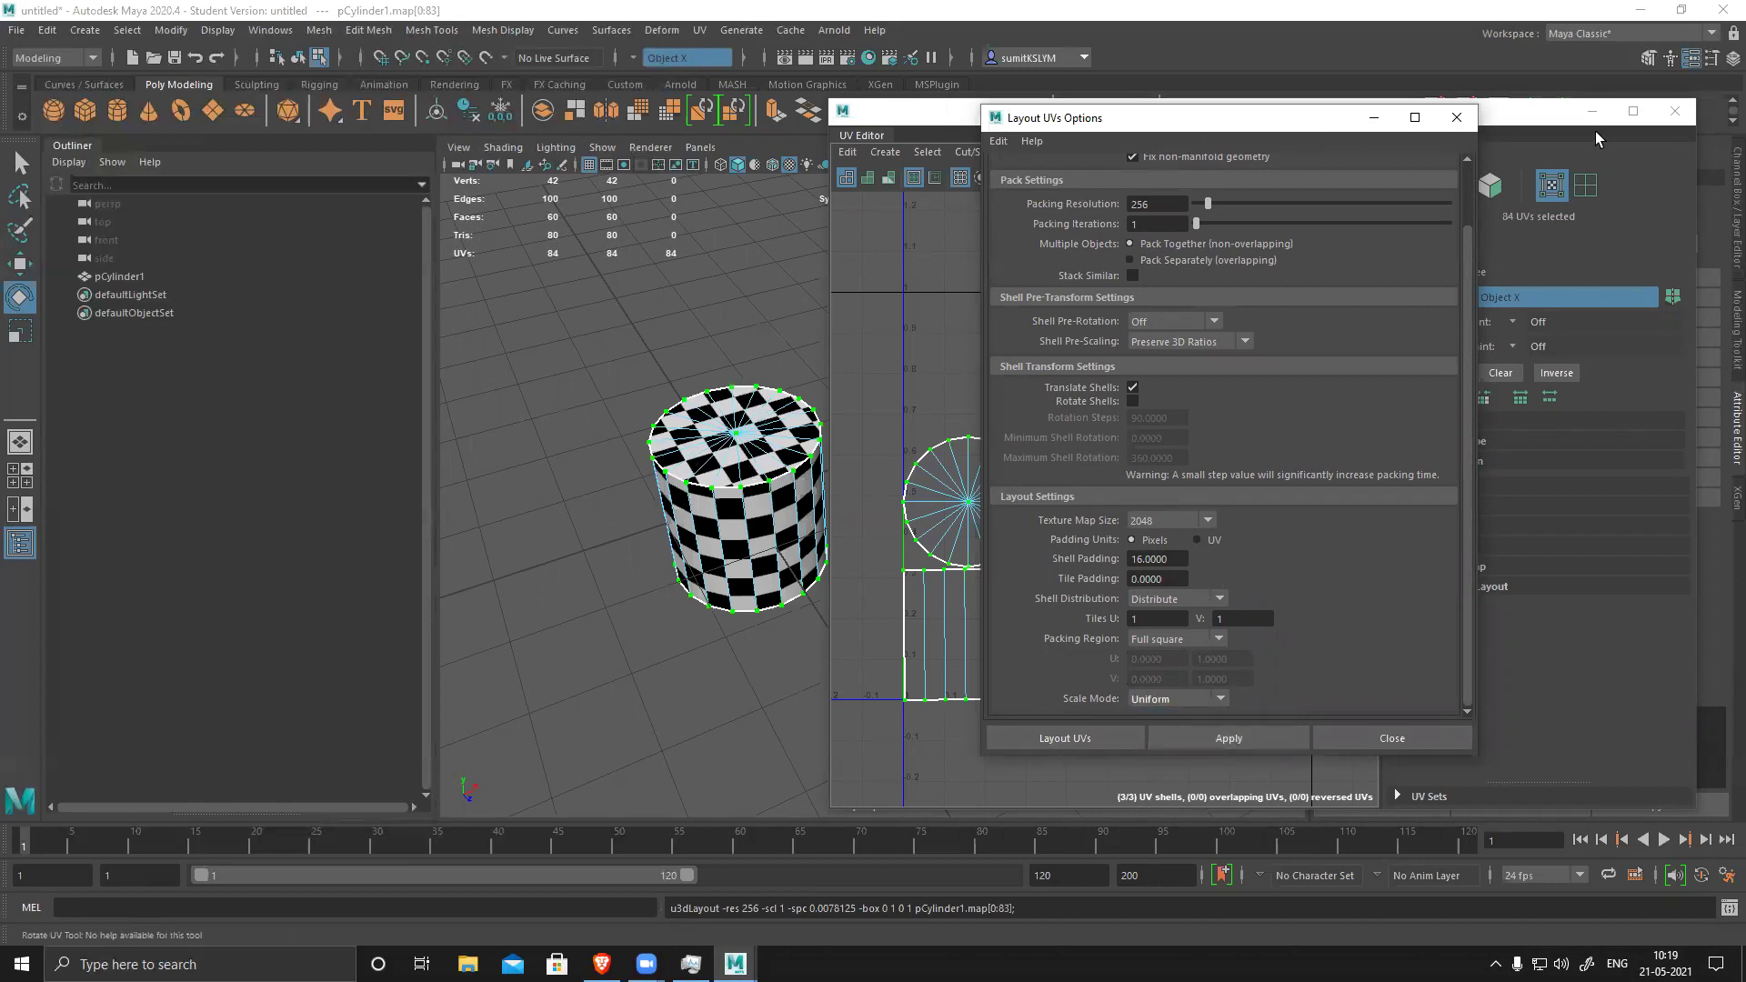
- Reset the Layout UVs options to their defaults and lay out the cylinder's shells again
{"action": "left_click_drag", "start_coordinate": [1223, 130], "coordinate": [1576, 139]}
{"action": "left_click_drag", "start_coordinate": [664, 570], "coordinate": [744, 527], "text": "alt"}
{"action": "left_click", "coordinate": [1573, 135]}
{"action": "left_click_drag", "start_coordinate": [1573, 134], "coordinate": [1157, 161]}
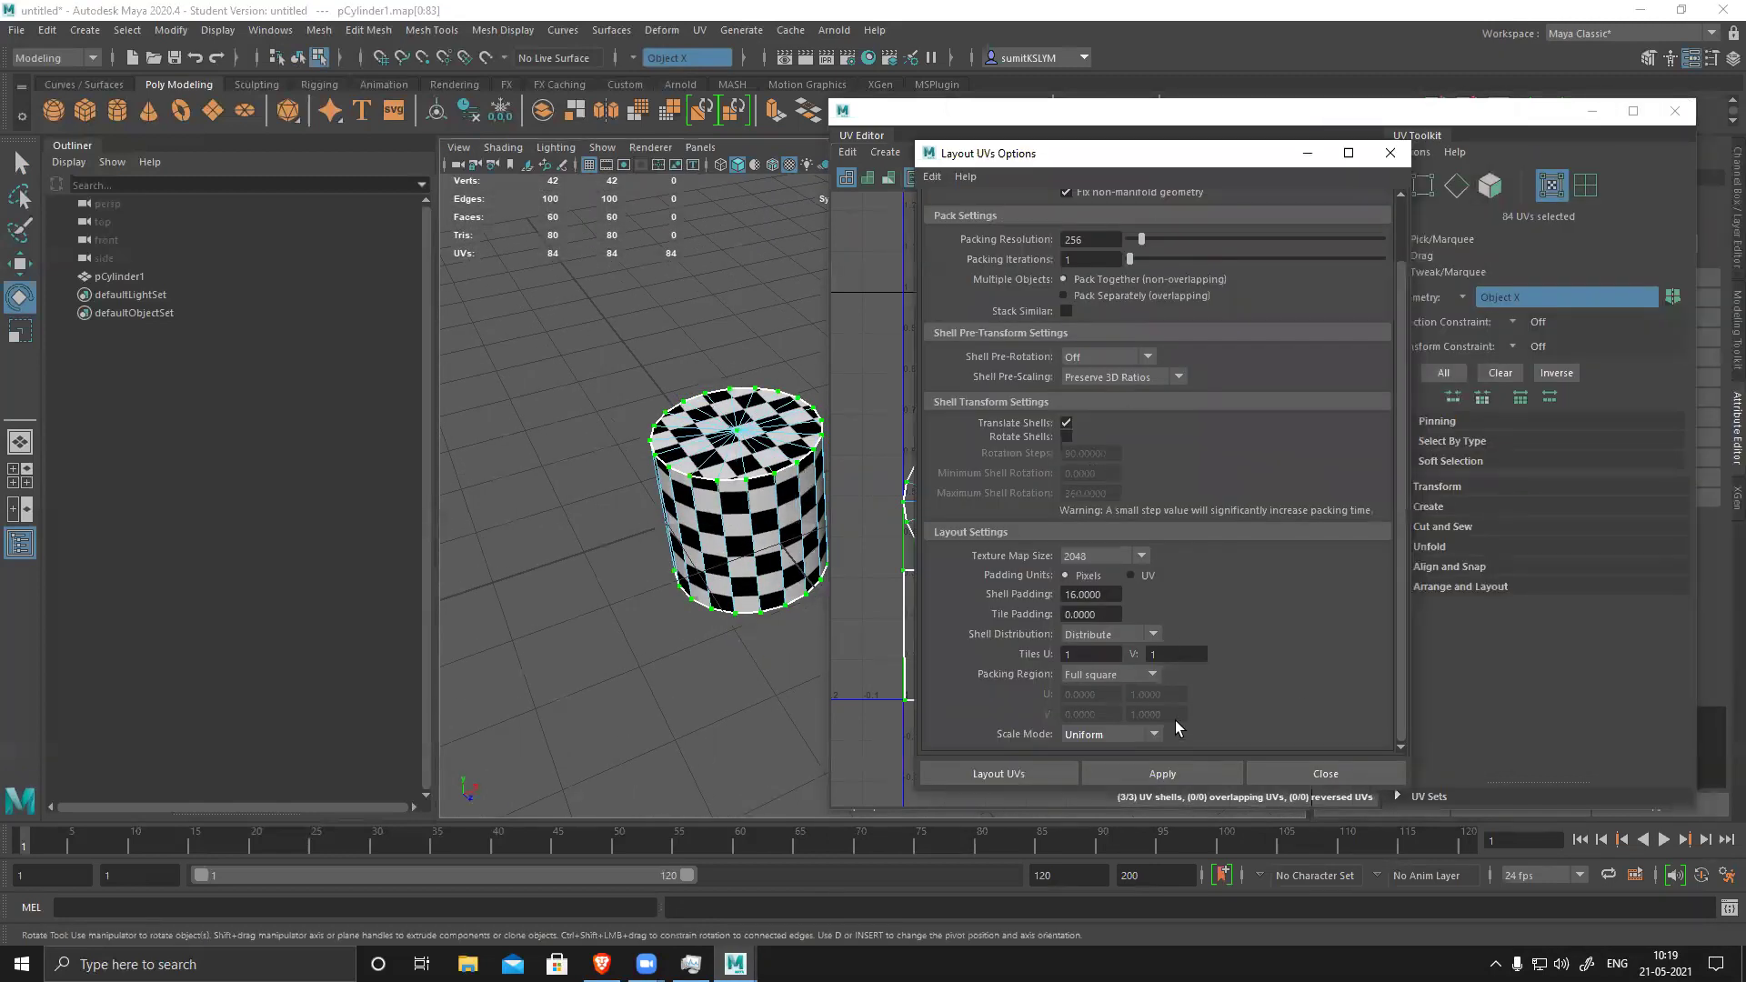
{"action": "left_click", "coordinate": [933, 177]}
{"action": "left_click", "coordinate": [968, 216]}
{"action": "left_click", "coordinate": [1157, 774]}
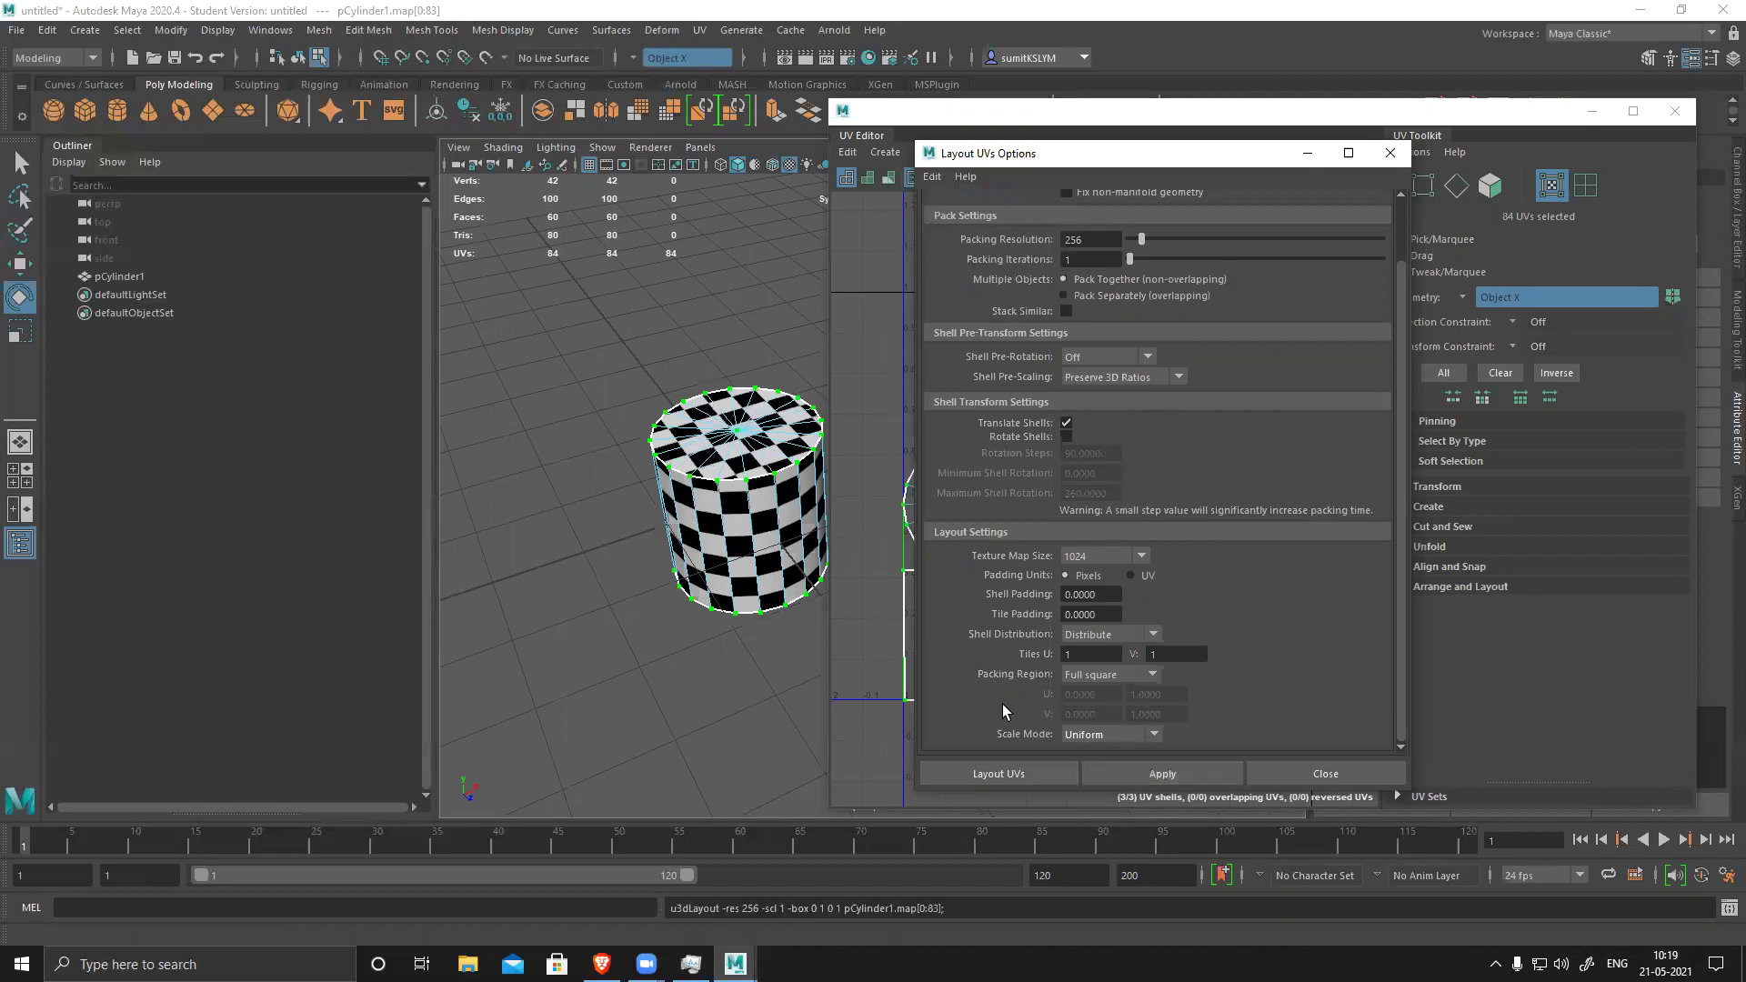
{"action": "left_click_drag", "start_coordinate": [1156, 160], "coordinate": [1537, 187]}
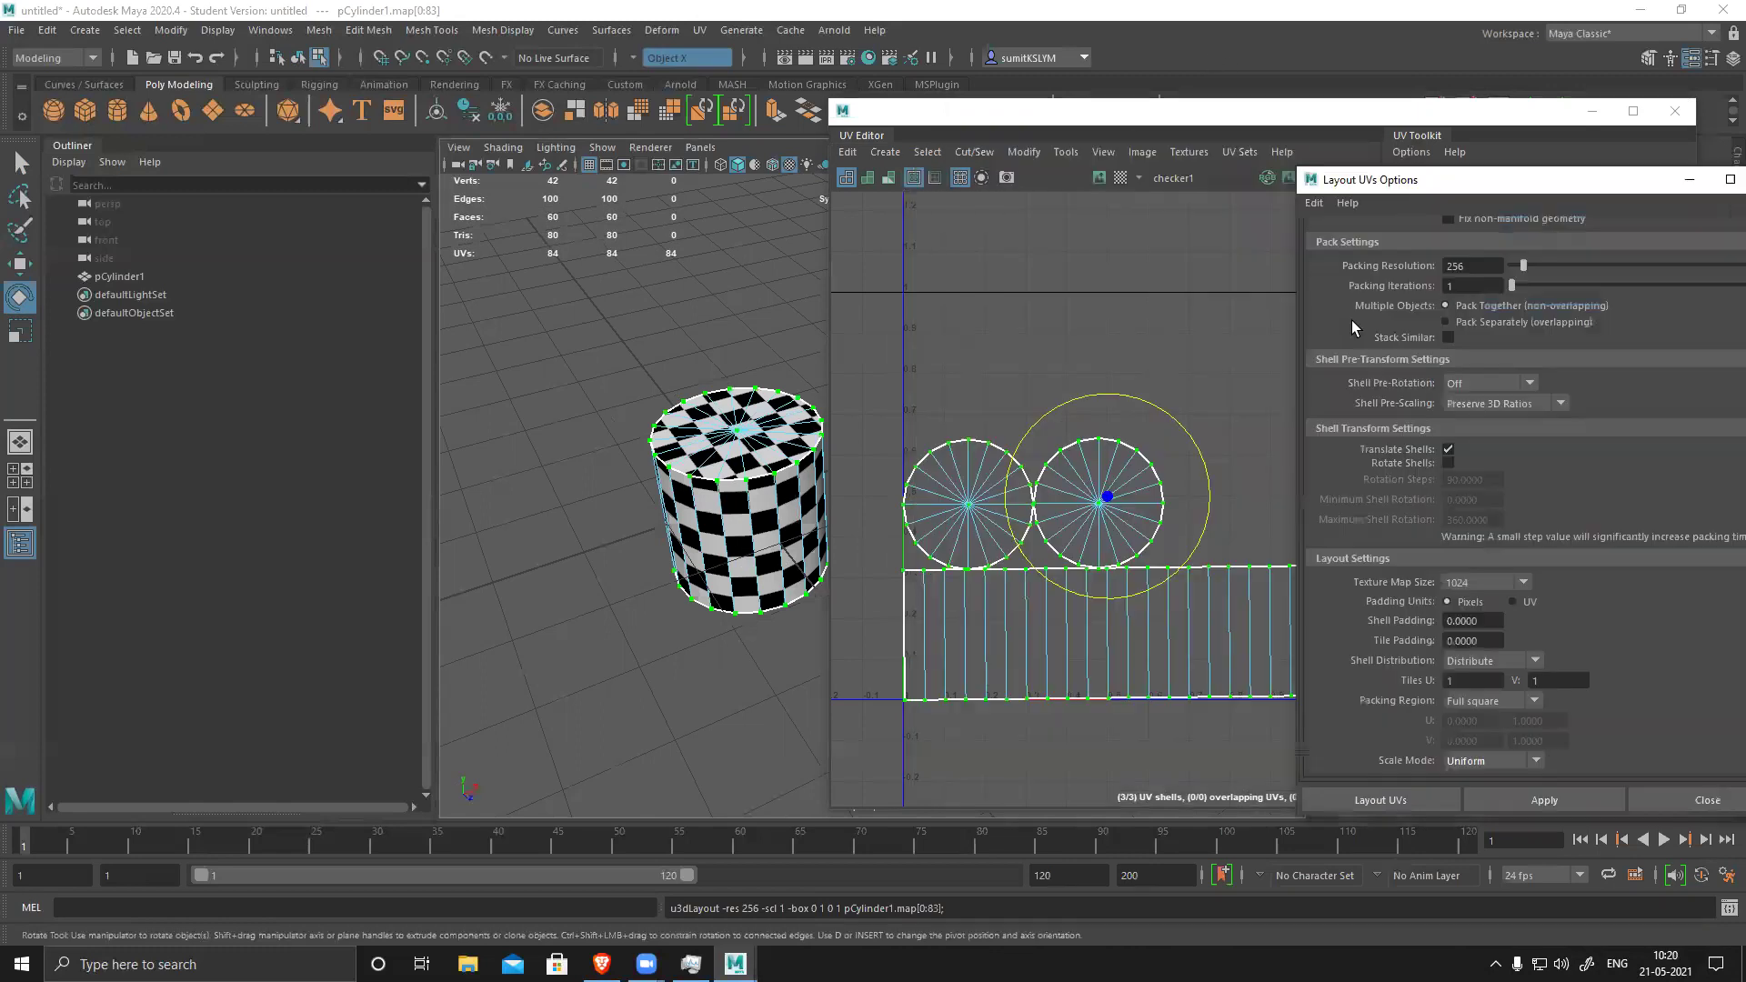
- Scale the two circular cap shells to about half size and move them up along the left edge of the UV tile
{"action": "left_click", "coordinate": [999, 334]}
{"action": "scroll", "coordinate": [995, 253], "scroll_direction": "down", "scroll_amount": 1}
{"action": "left_click", "coordinate": [950, 342]}
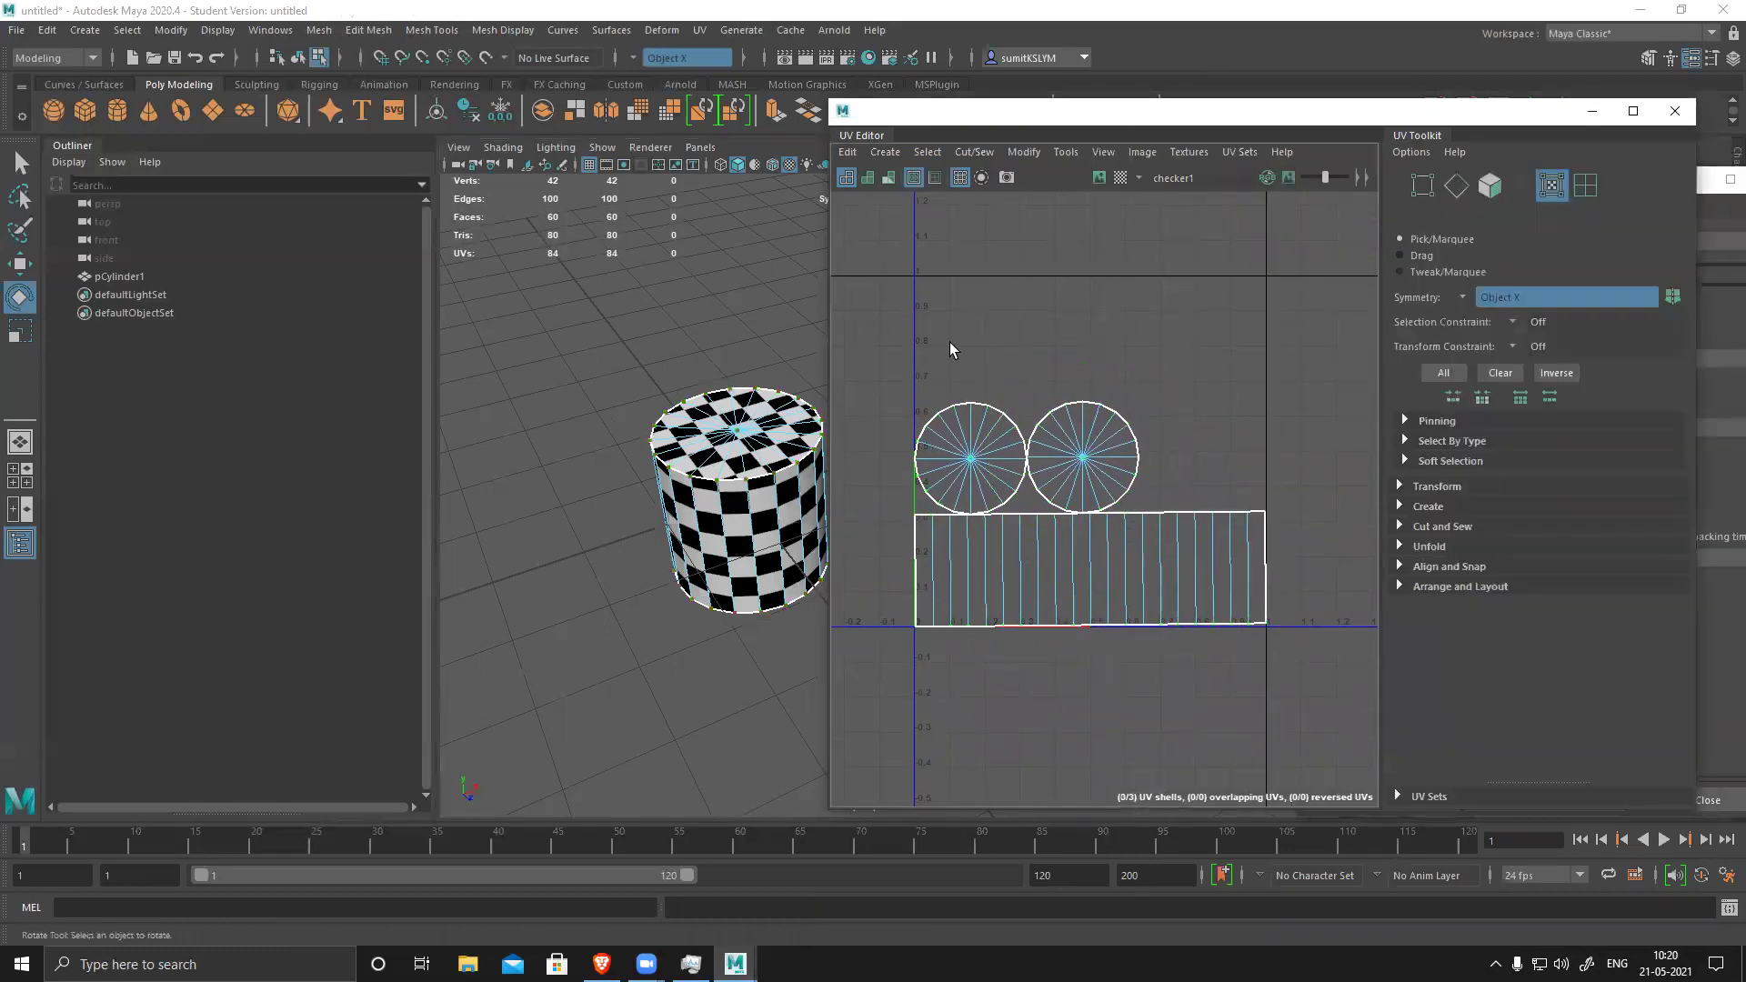
{"action": "left_click_drag", "start_coordinate": [970, 385], "coordinate": [1217, 412]}
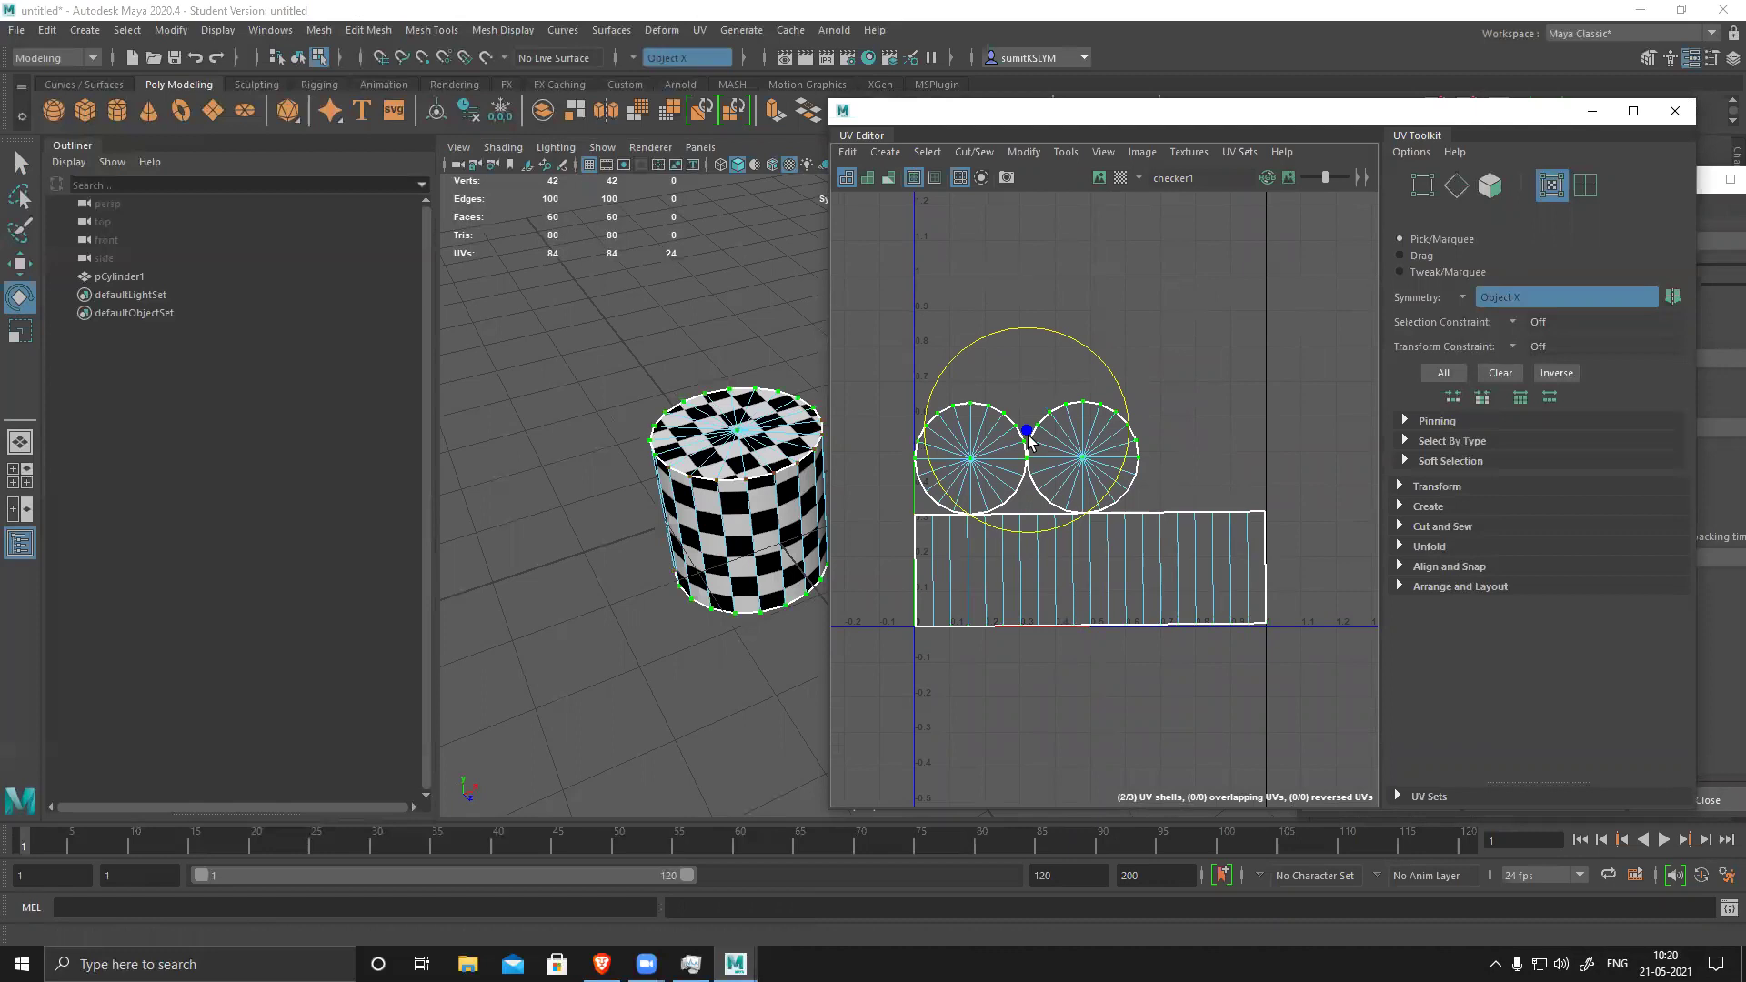
{"action": "key", "text": "r"}
{"action": "left_click_drag", "start_coordinate": [1027, 460], "coordinate": [991, 559]}
{"action": "key", "text": "w"}
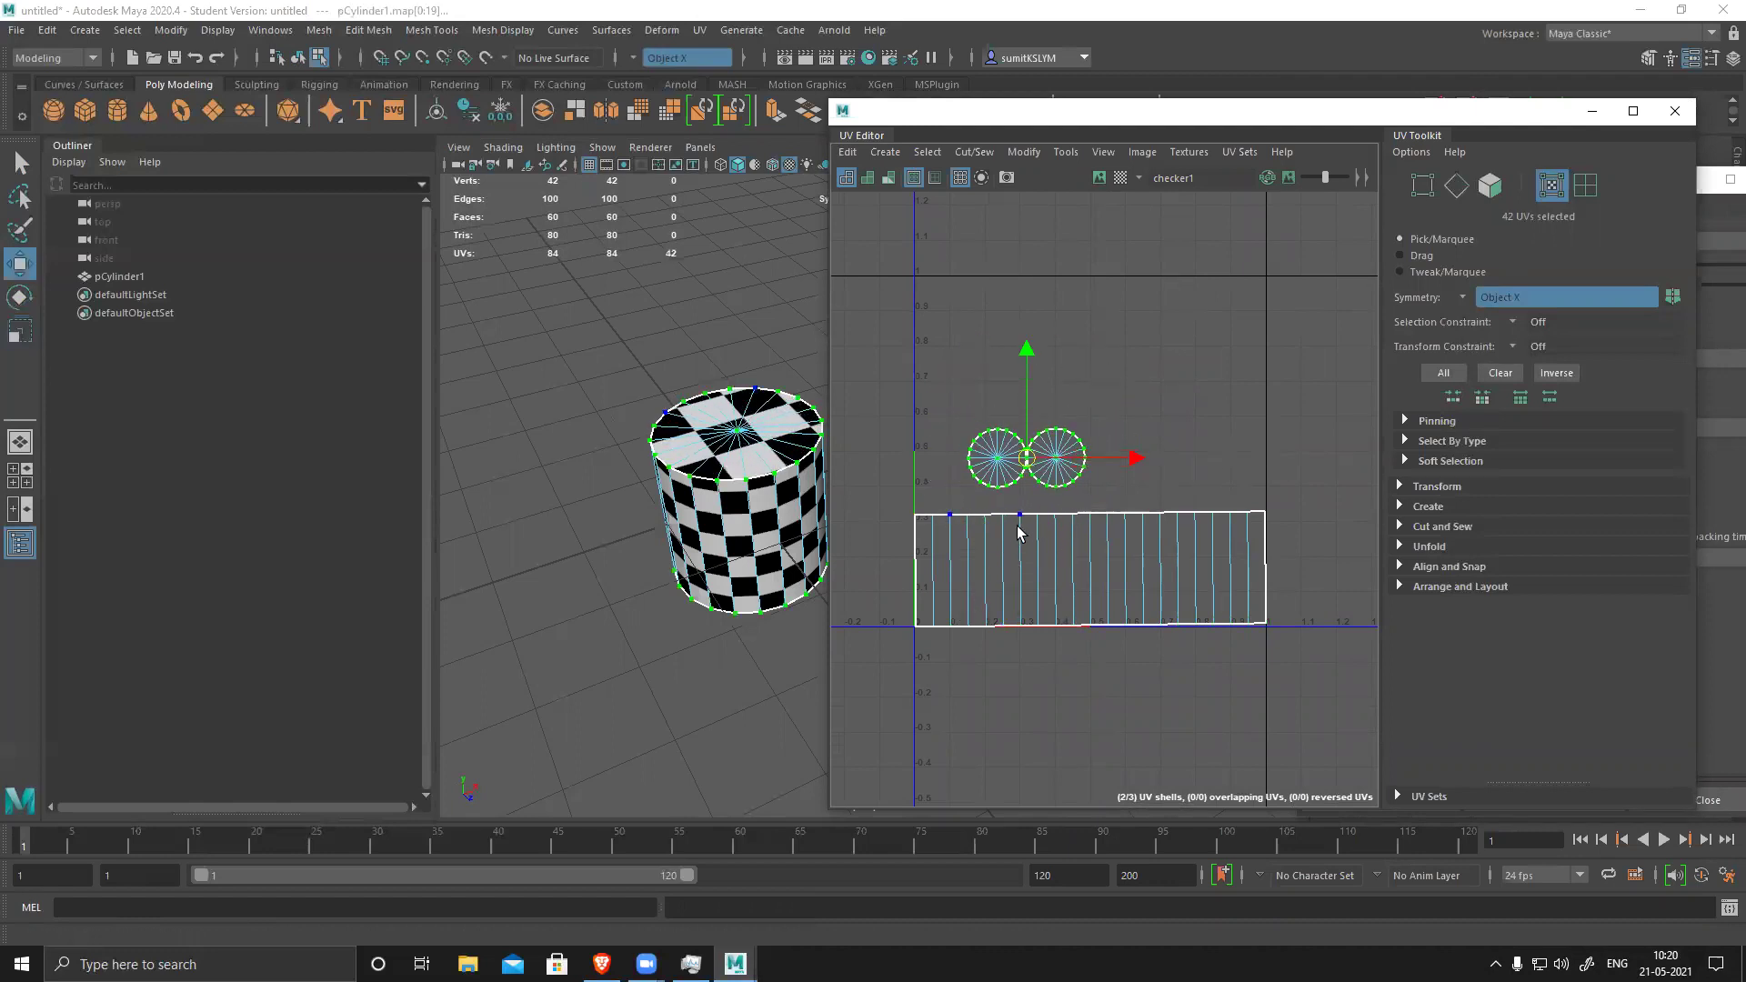
{"action": "left_click_drag", "start_coordinate": [1027, 460], "coordinate": [1346, 691]}
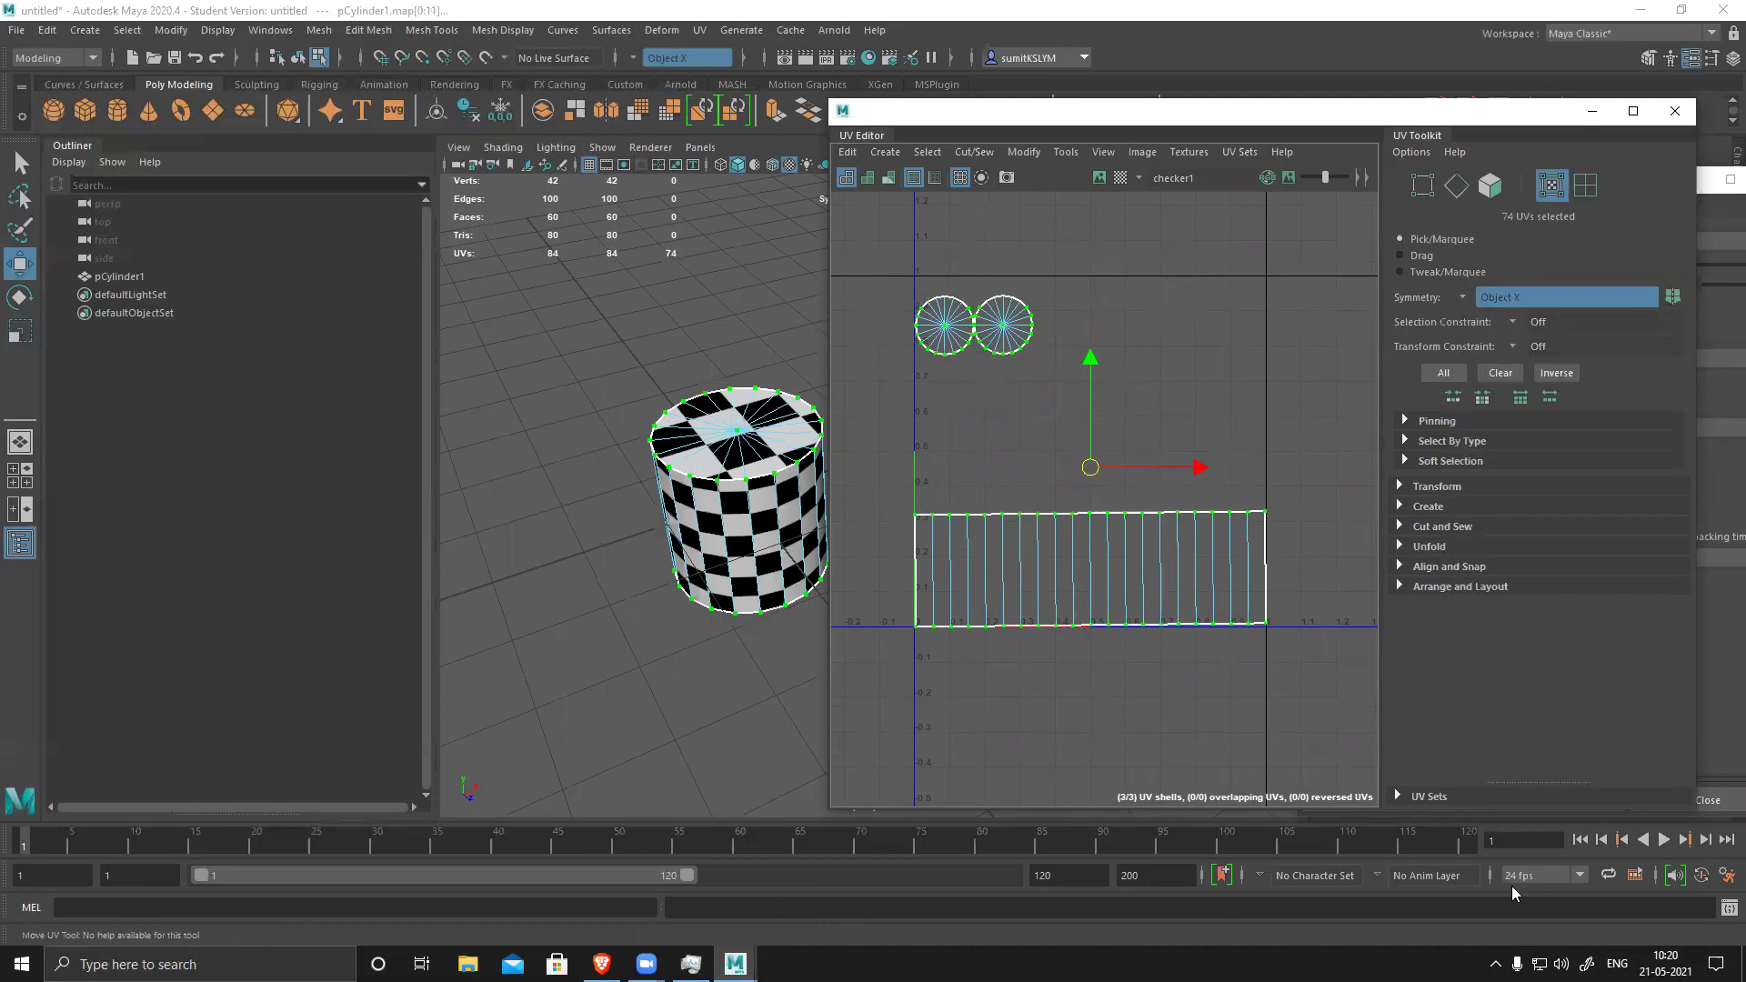
- Try laying out all the shells with Scale Mode set to Non-Uniform, and undo that layout
{"action": "right_click", "coordinate": [1107, 266], "text": "shift"}
{"action": "right_click_drag", "start_coordinate": [1107, 266], "coordinate": [1004, 323]}
{"action": "scroll", "coordinate": [1557, 704], "scroll_direction": "down", "scroll_amount": 2}
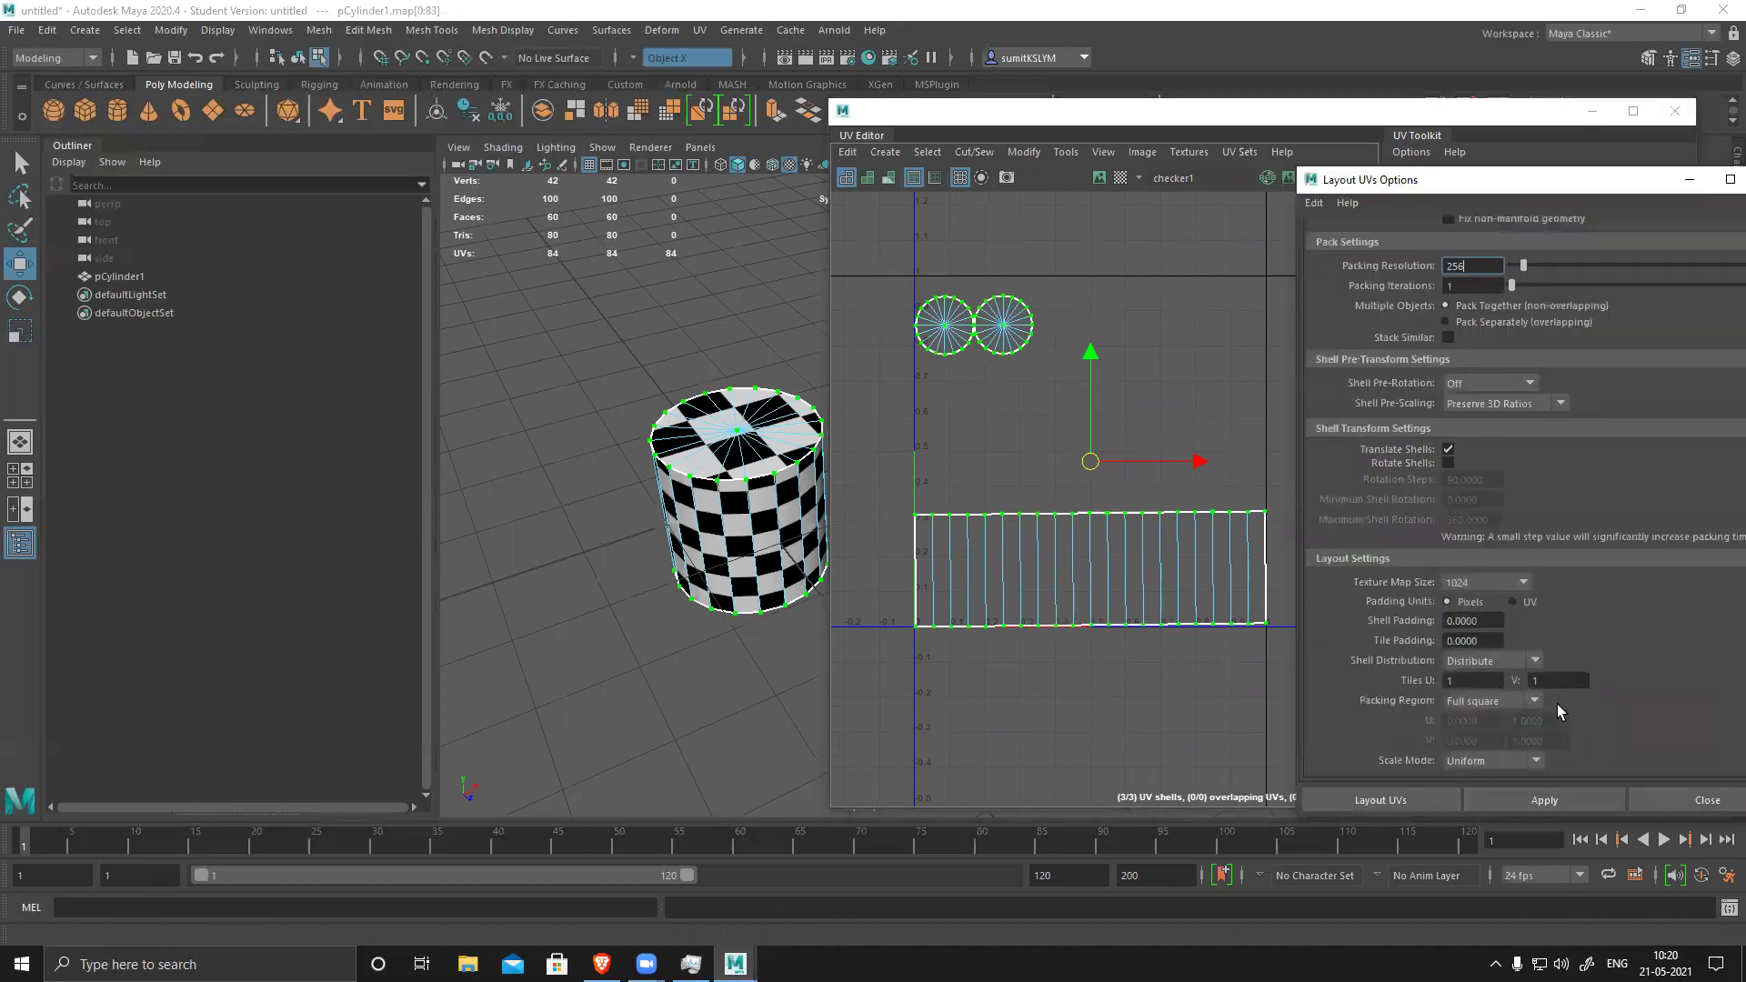
{"action": "left_click", "coordinate": [1488, 753]}
{"action": "left_click", "coordinate": [1479, 814]}
{"action": "left_click", "coordinate": [1554, 800]}
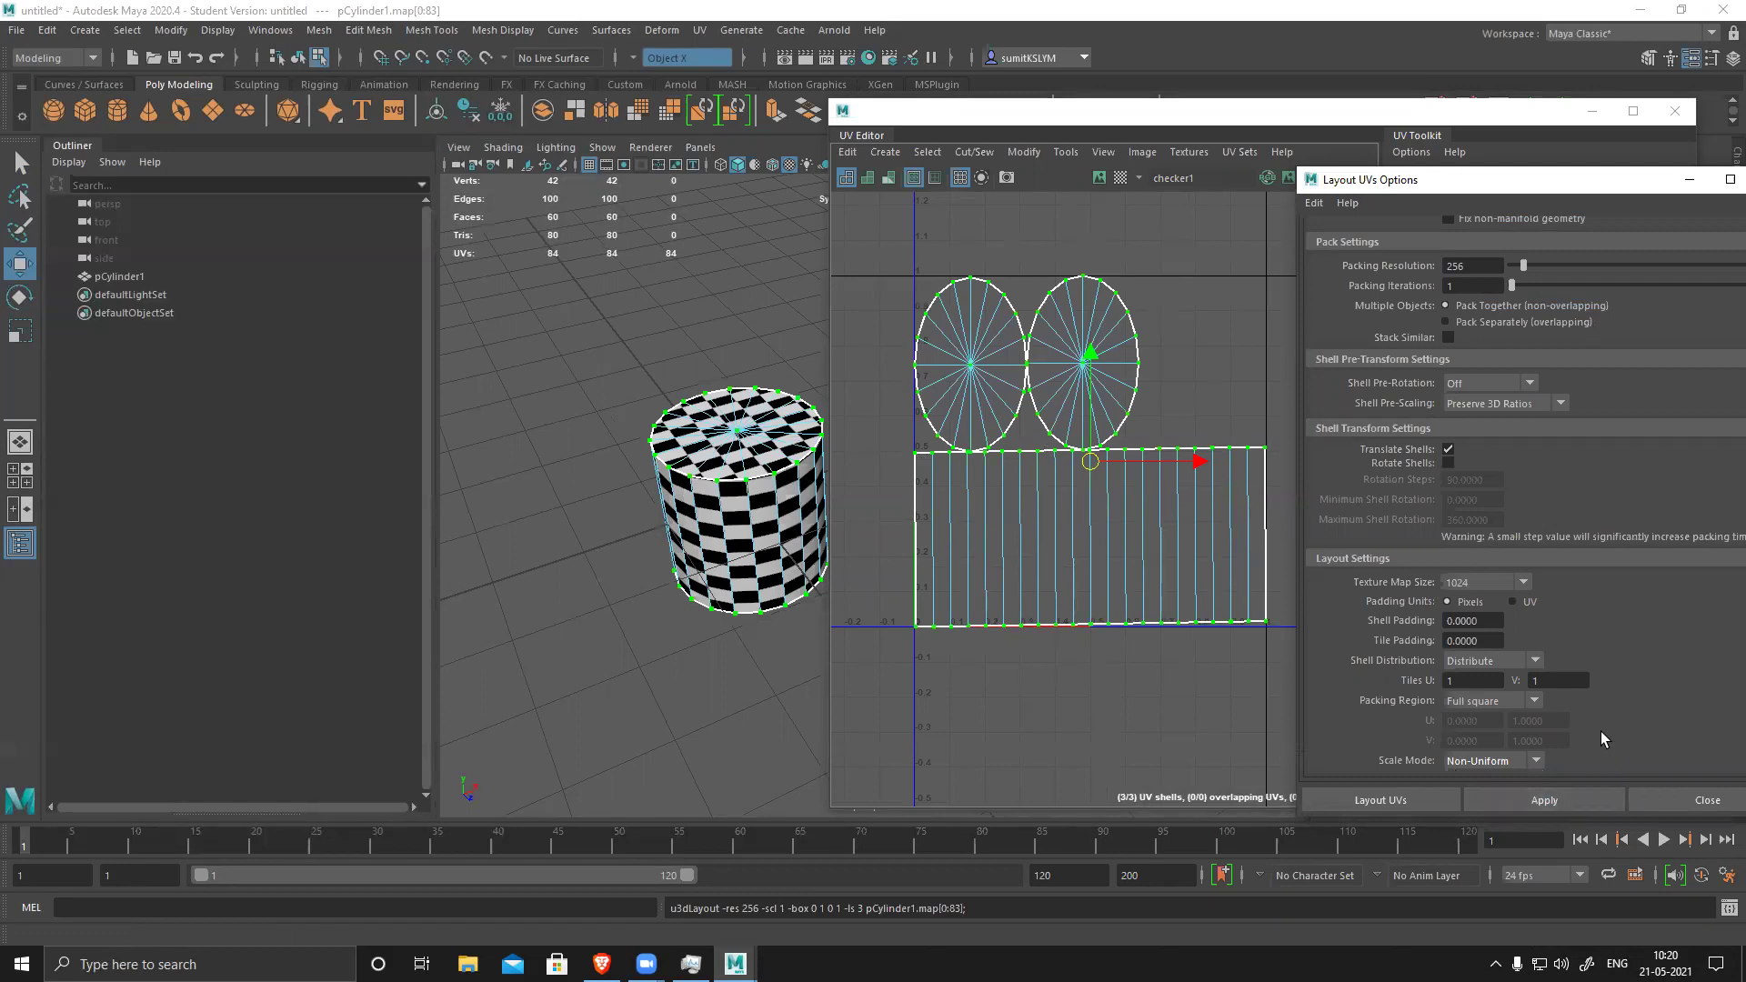
{"action": "left_click", "coordinate": [1018, 527]}
{"action": "key", "text": "ctrl+z"}
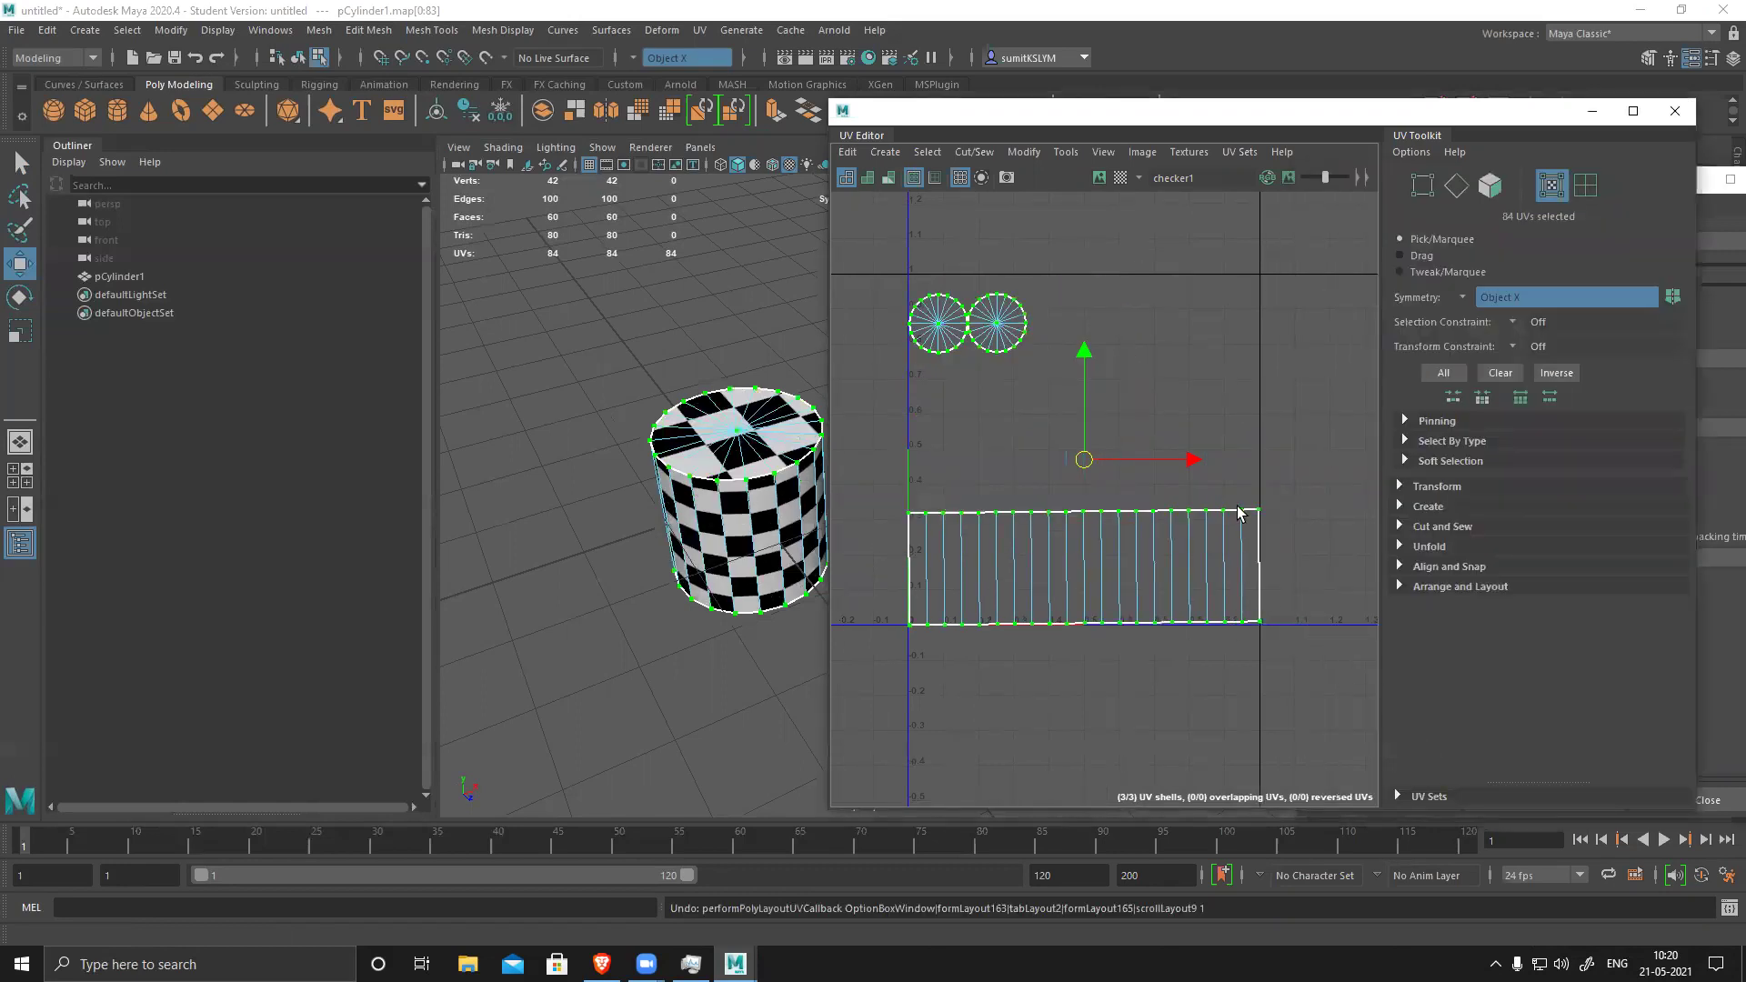
- Lay out all the shells with Scale Mode set to Off
{"action": "right_click_drag", "start_coordinate": [1212, 414], "coordinate": [1073, 473]}
{"action": "scroll", "coordinate": [1479, 764], "scroll_direction": "down", "scroll_amount": 2}
{"action": "left_click", "coordinate": [1498, 767]}
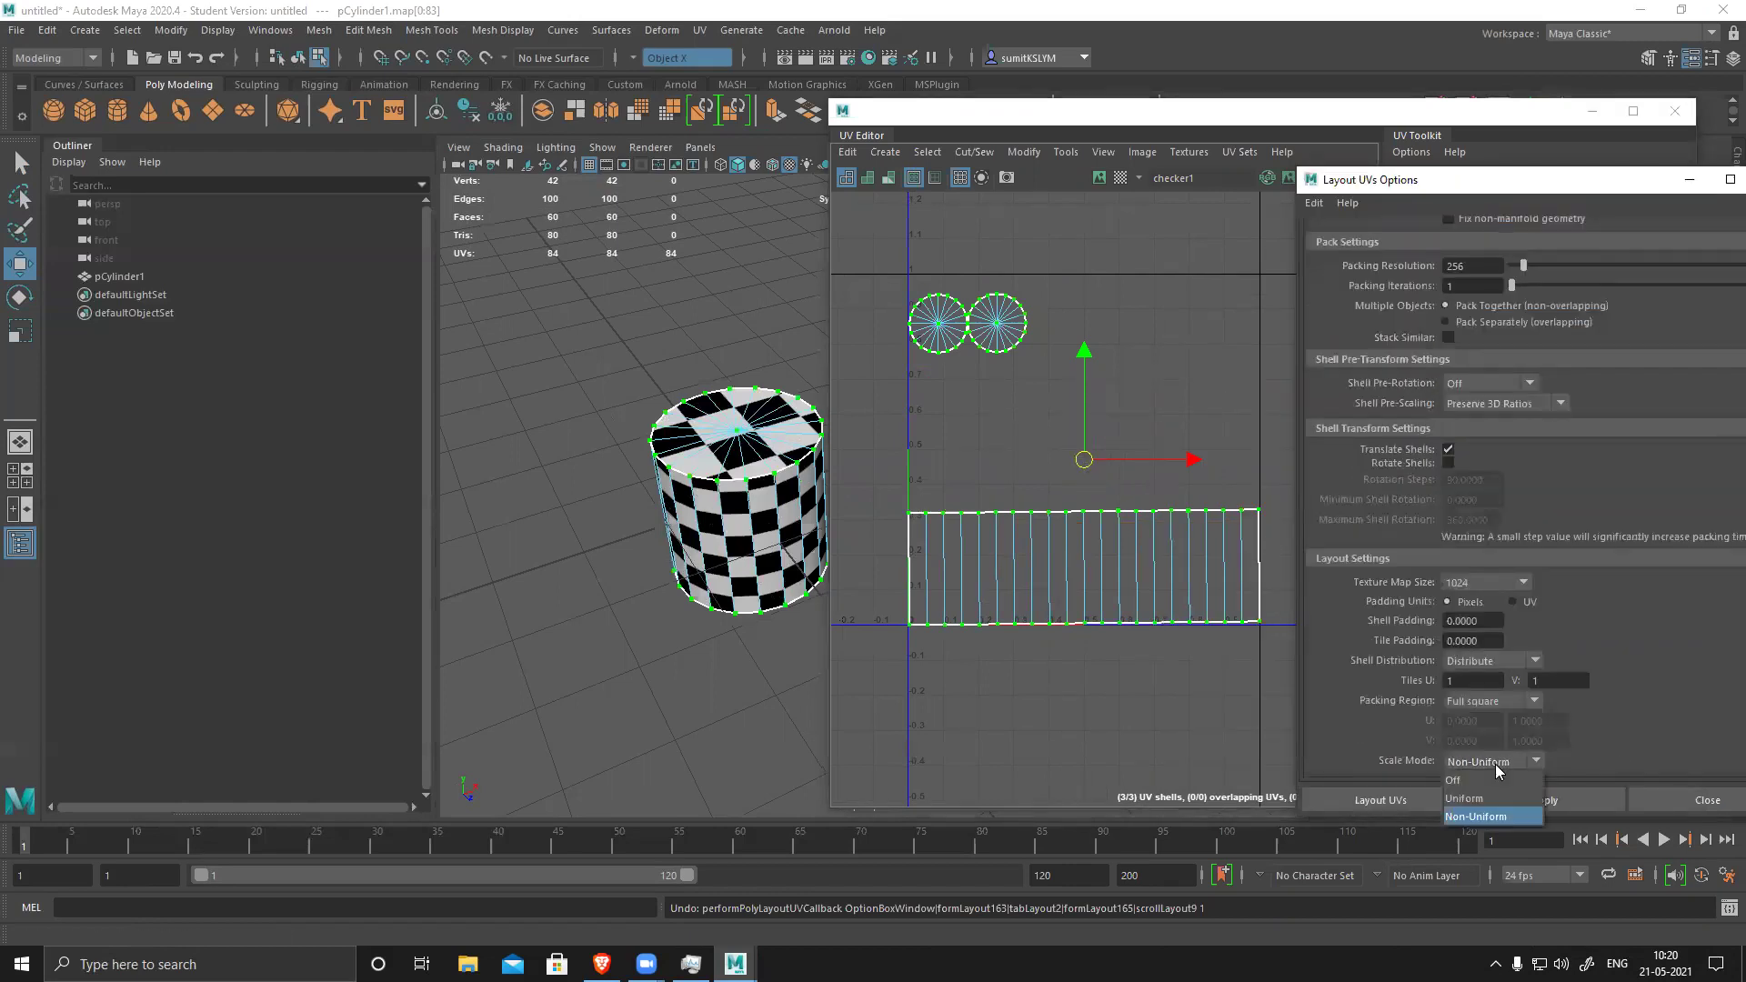
{"action": "left_click", "coordinate": [1486, 755]}
{"action": "left_click", "coordinate": [1551, 802]}
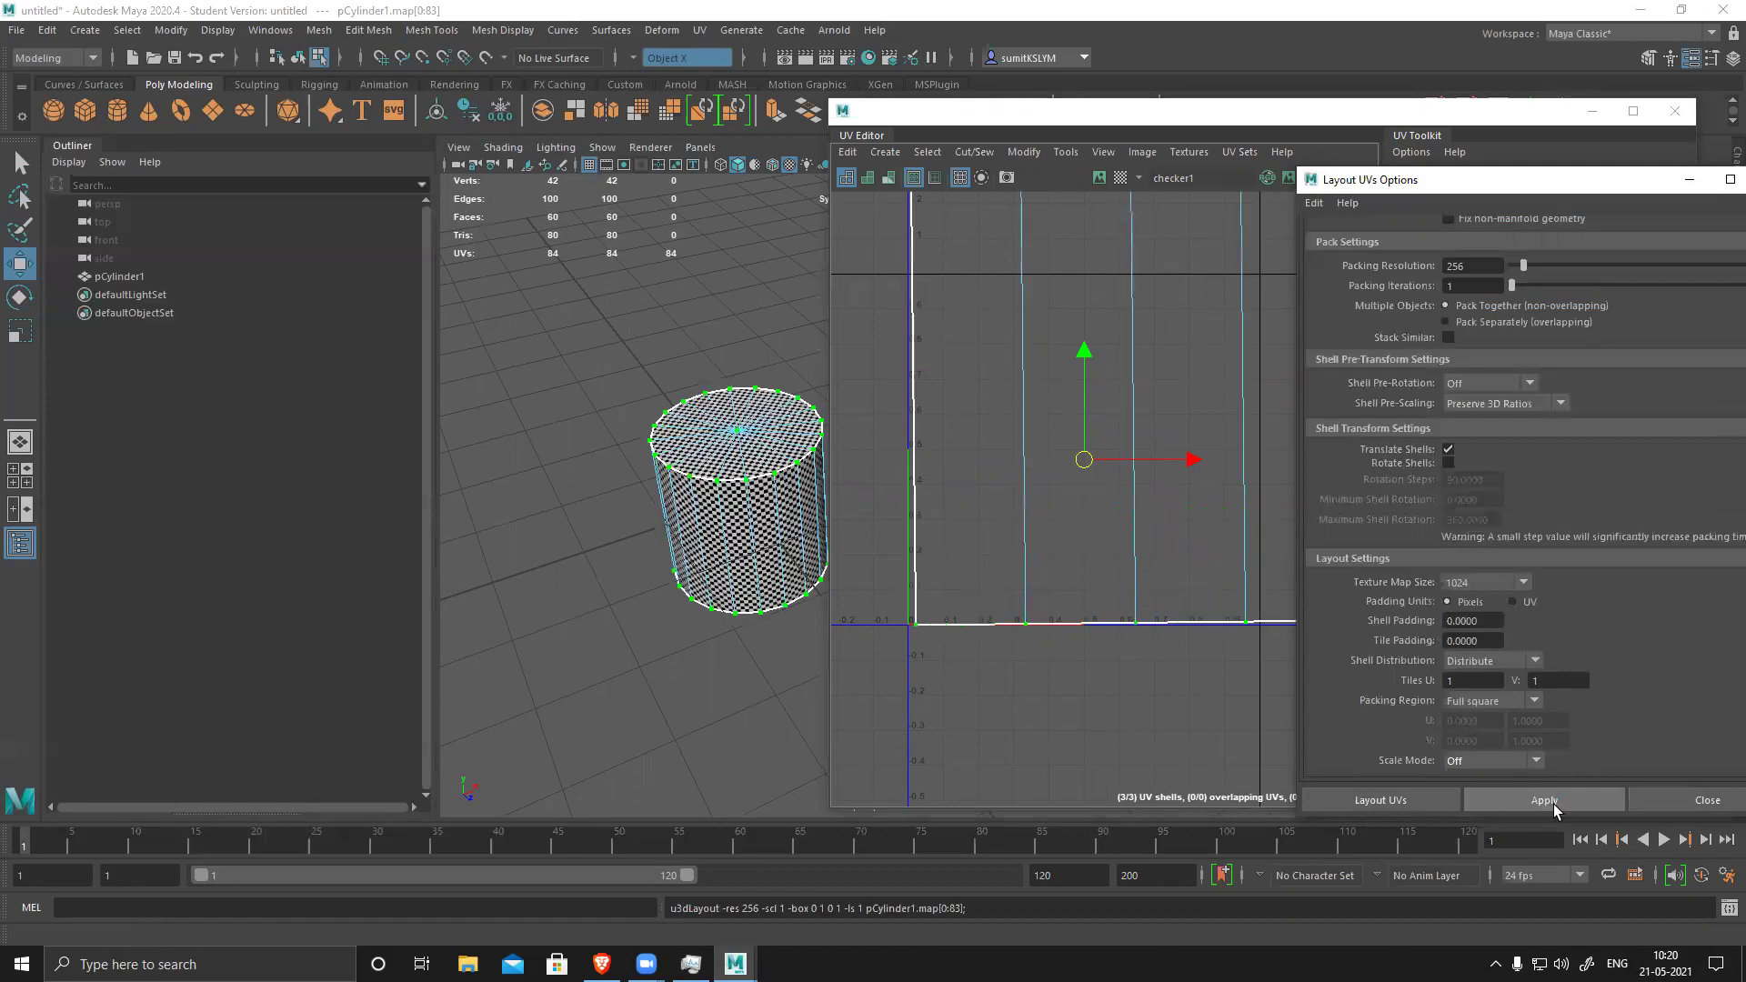
- Scale all the shells down together to about 1.1 UV units wide and move their lower-left corner to the UV origin
{"action": "scroll", "coordinate": [1111, 479], "scroll_direction": "down", "scroll_amount": 4}
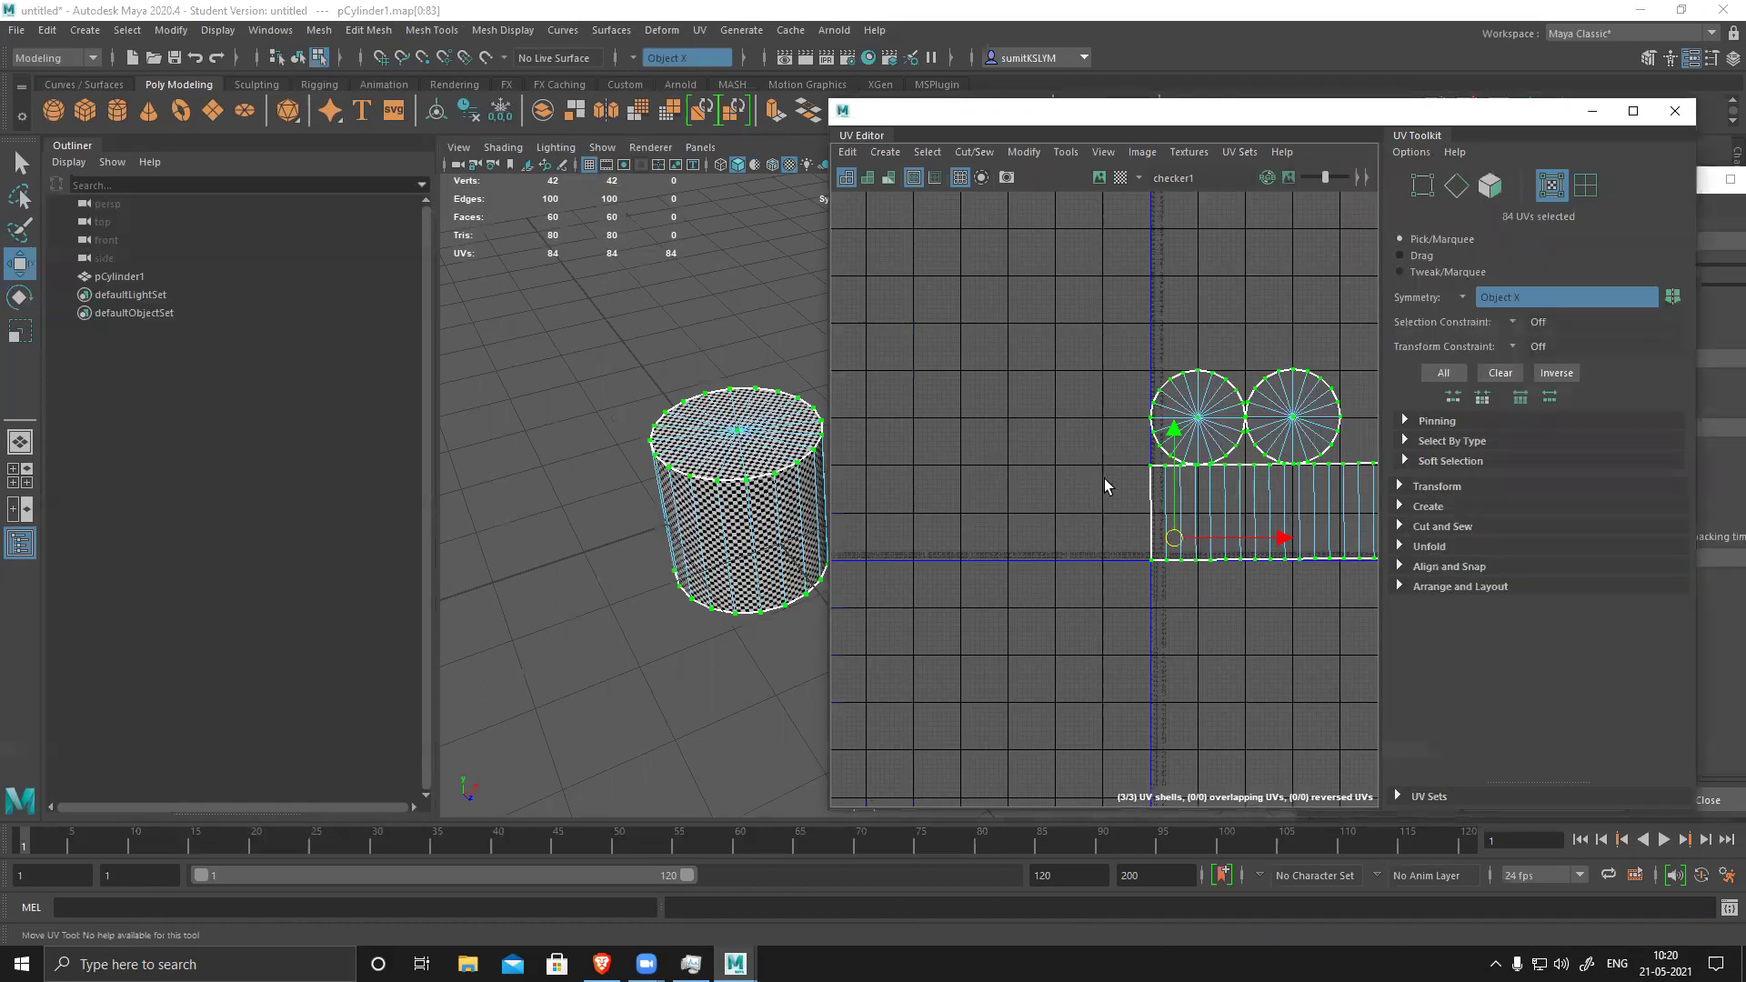
{"action": "key", "text": "r"}
{"action": "left_click_drag", "start_coordinate": [957, 506], "coordinate": [868, 578]}
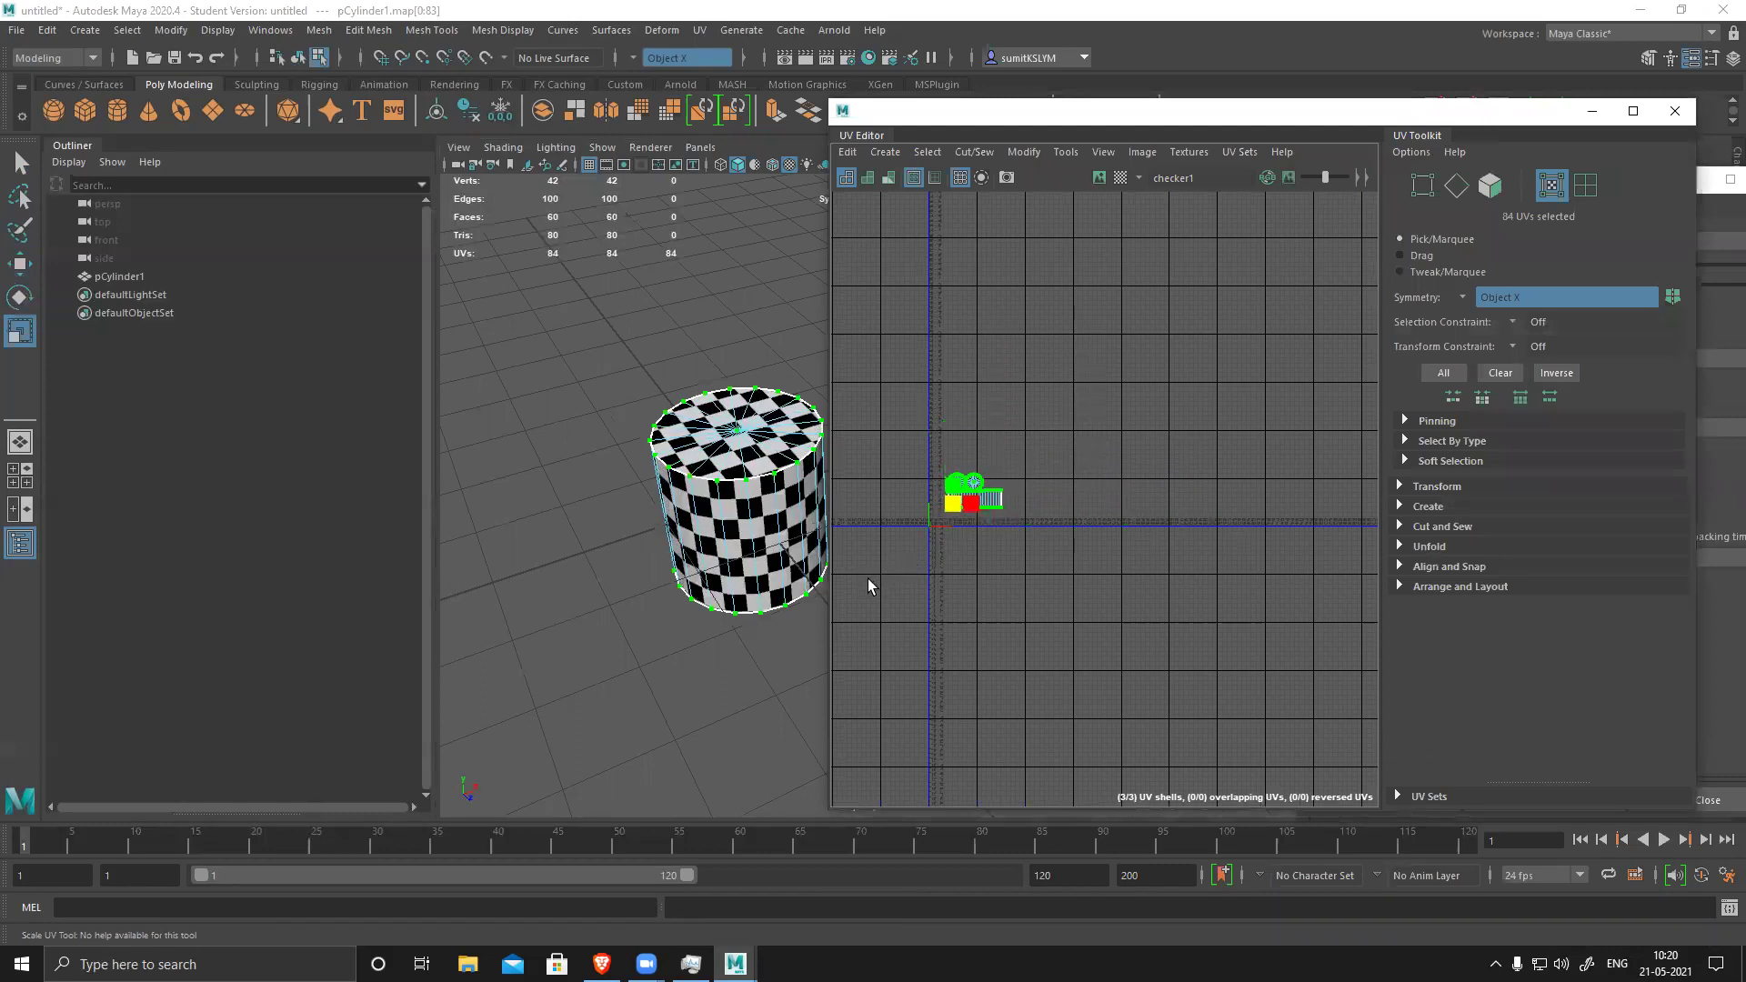
{"action": "middle_click_drag", "start_coordinate": [1202, 678], "coordinate": [1367, 641], "text": "alt"}
{"action": "scroll", "coordinate": [1266, 613], "scroll_direction": "up", "scroll_amount": 5}
{"action": "key", "text": "w"}
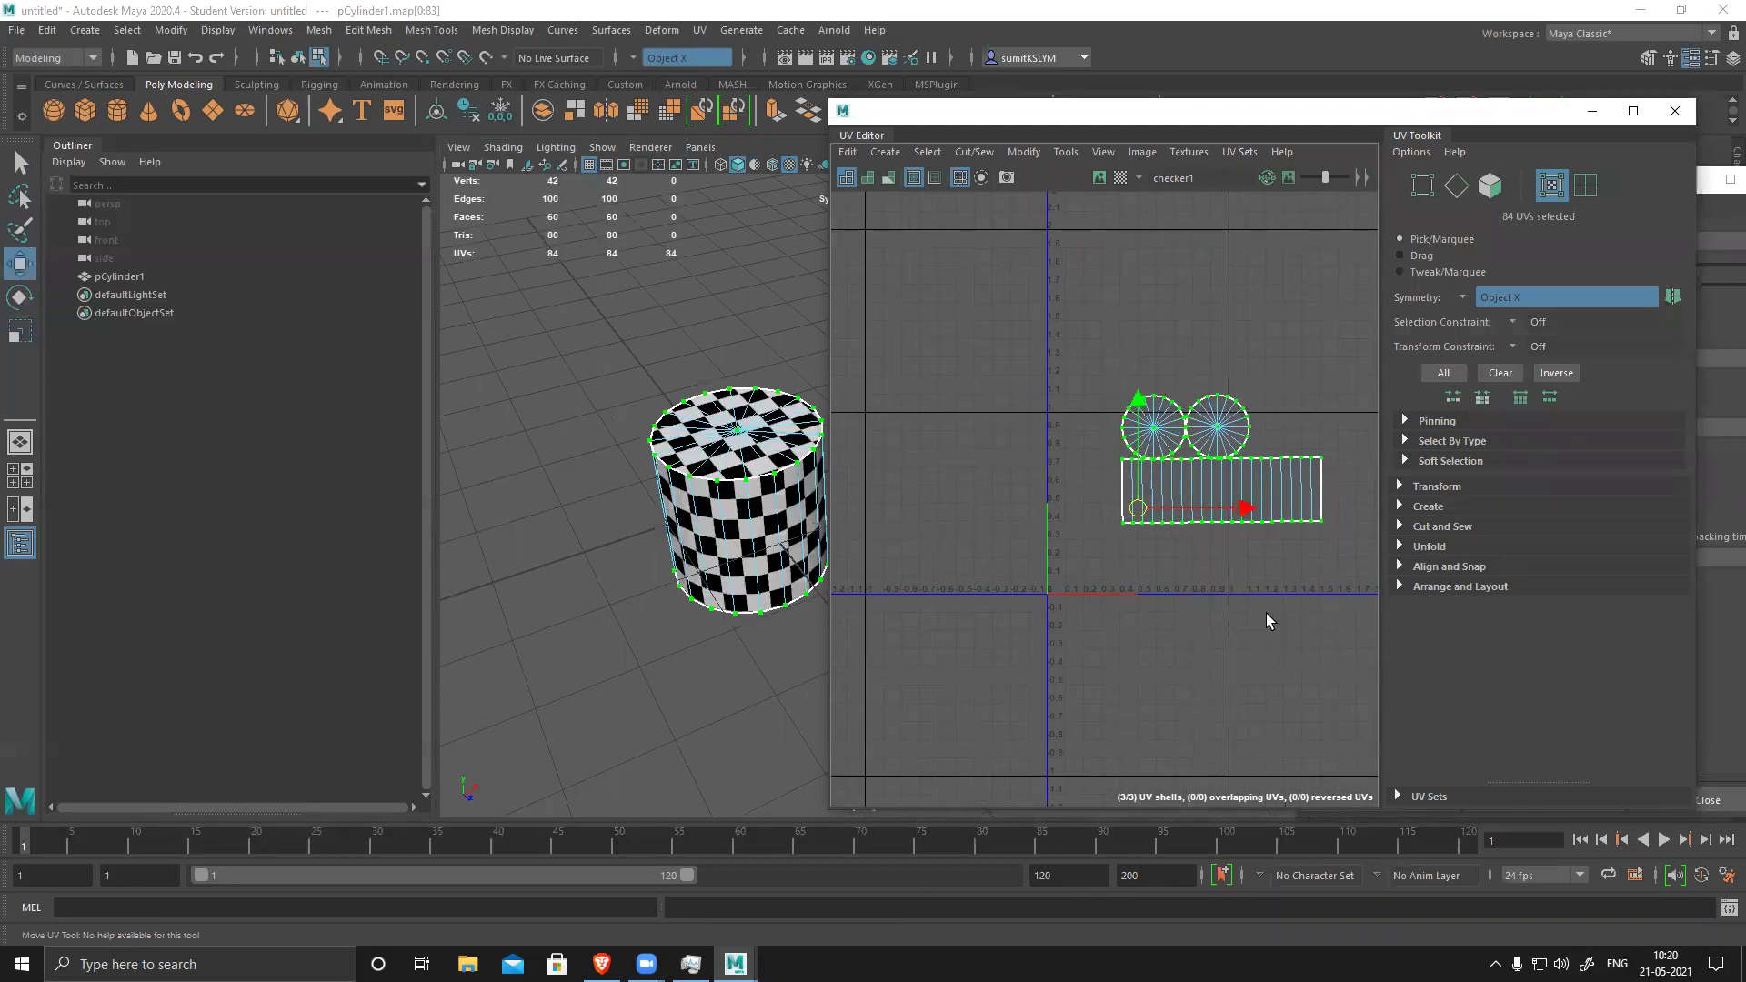
{"action": "left_click_drag", "start_coordinate": [1131, 514], "coordinate": [1060, 587]}
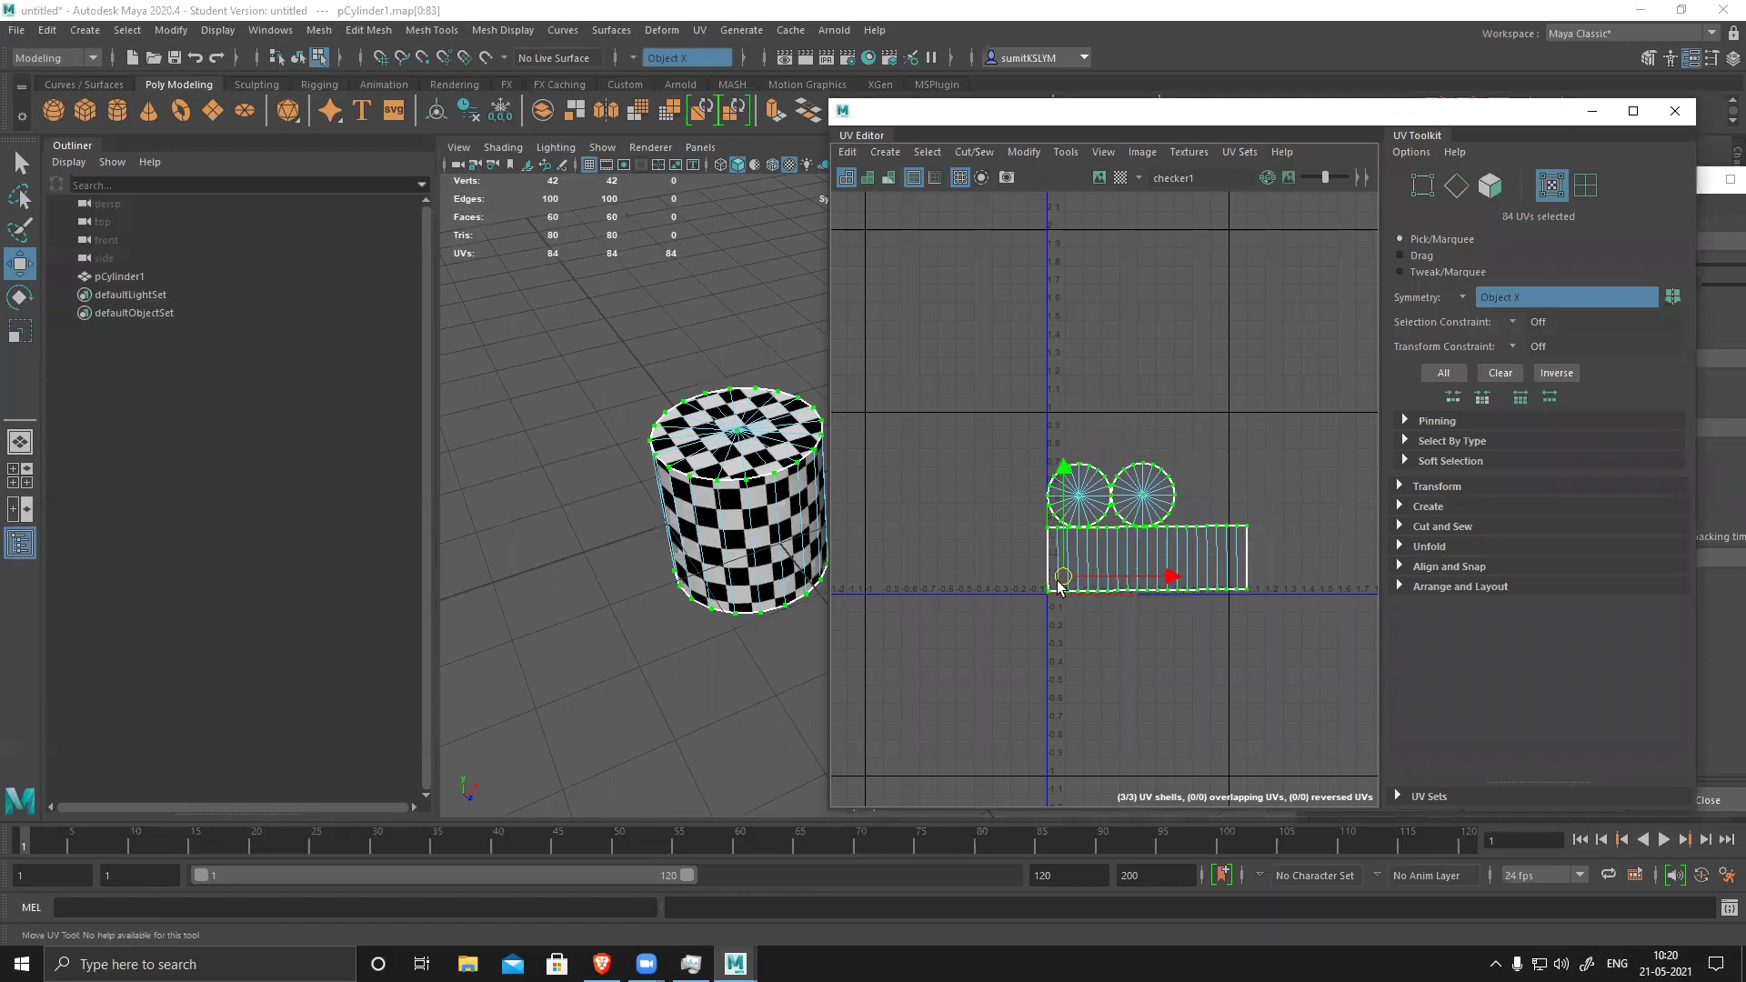
- Examine the Layout UVs options, including shell distribution under Unfold3D and the settings offered by the Legacy method
{"action": "right_click_drag", "start_coordinate": [1212, 393], "coordinate": [1080, 470], "text": "shift"}
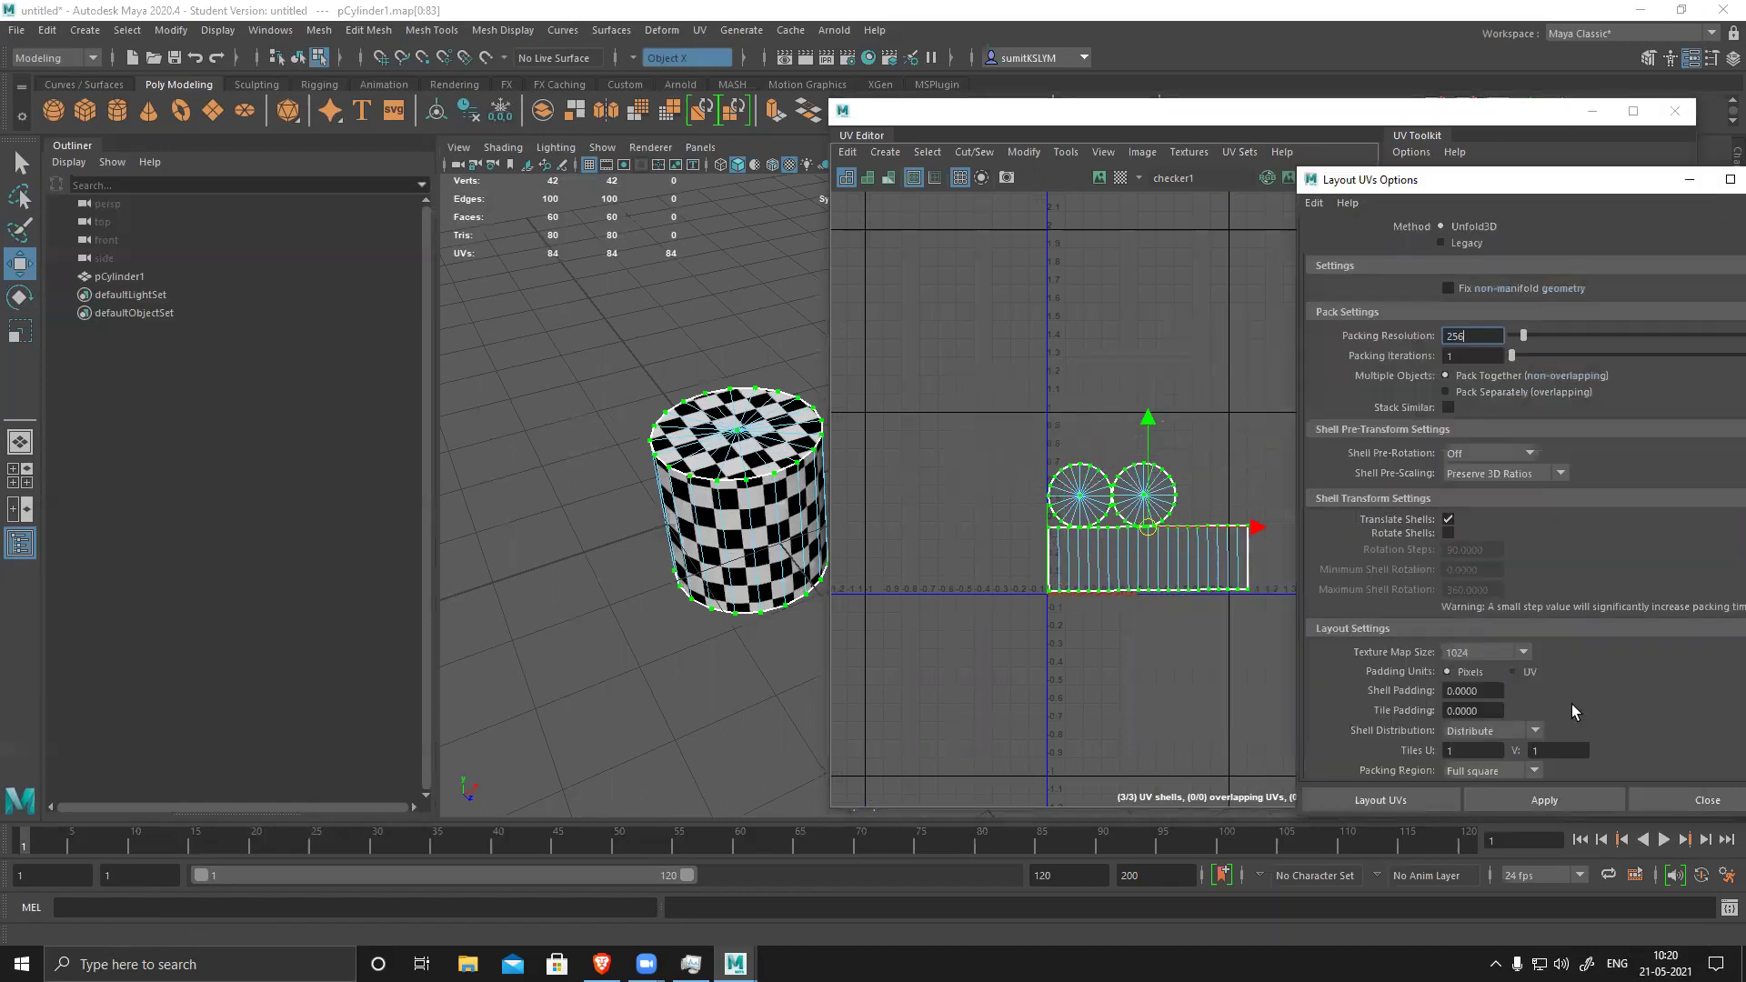
{"action": "scroll", "coordinate": [1574, 736], "scroll_direction": "down", "scroll_amount": 2}
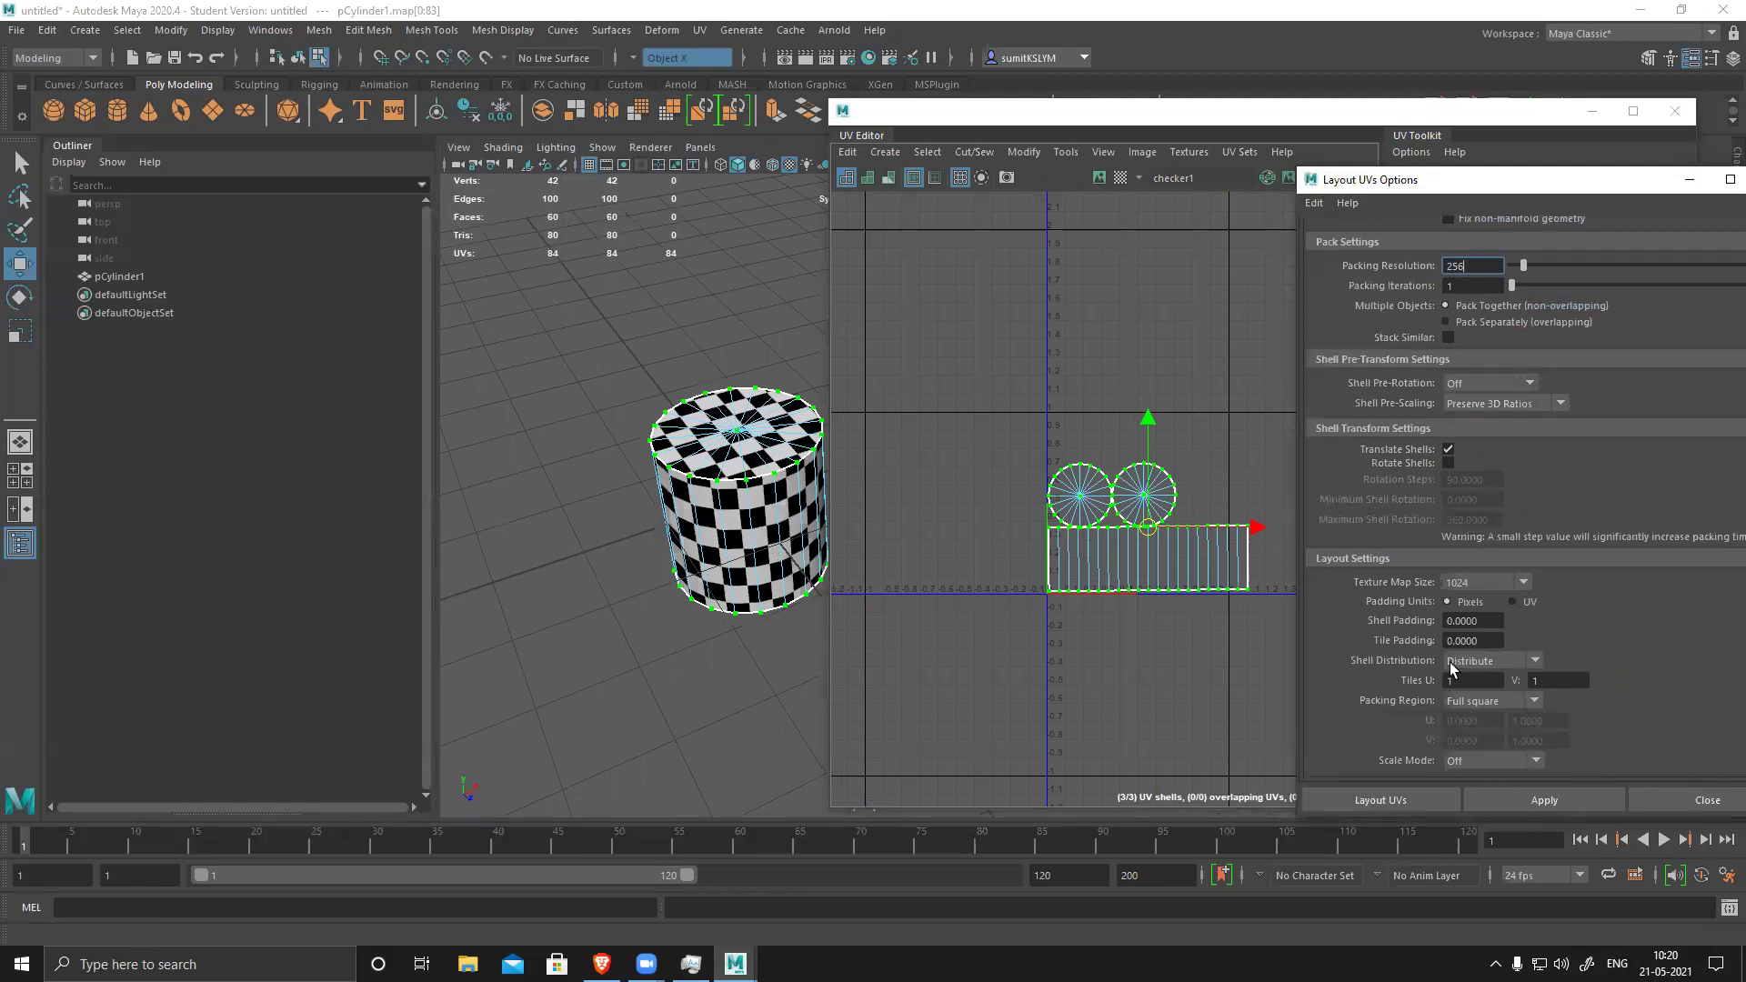
{"action": "left_click", "coordinate": [1539, 661]}
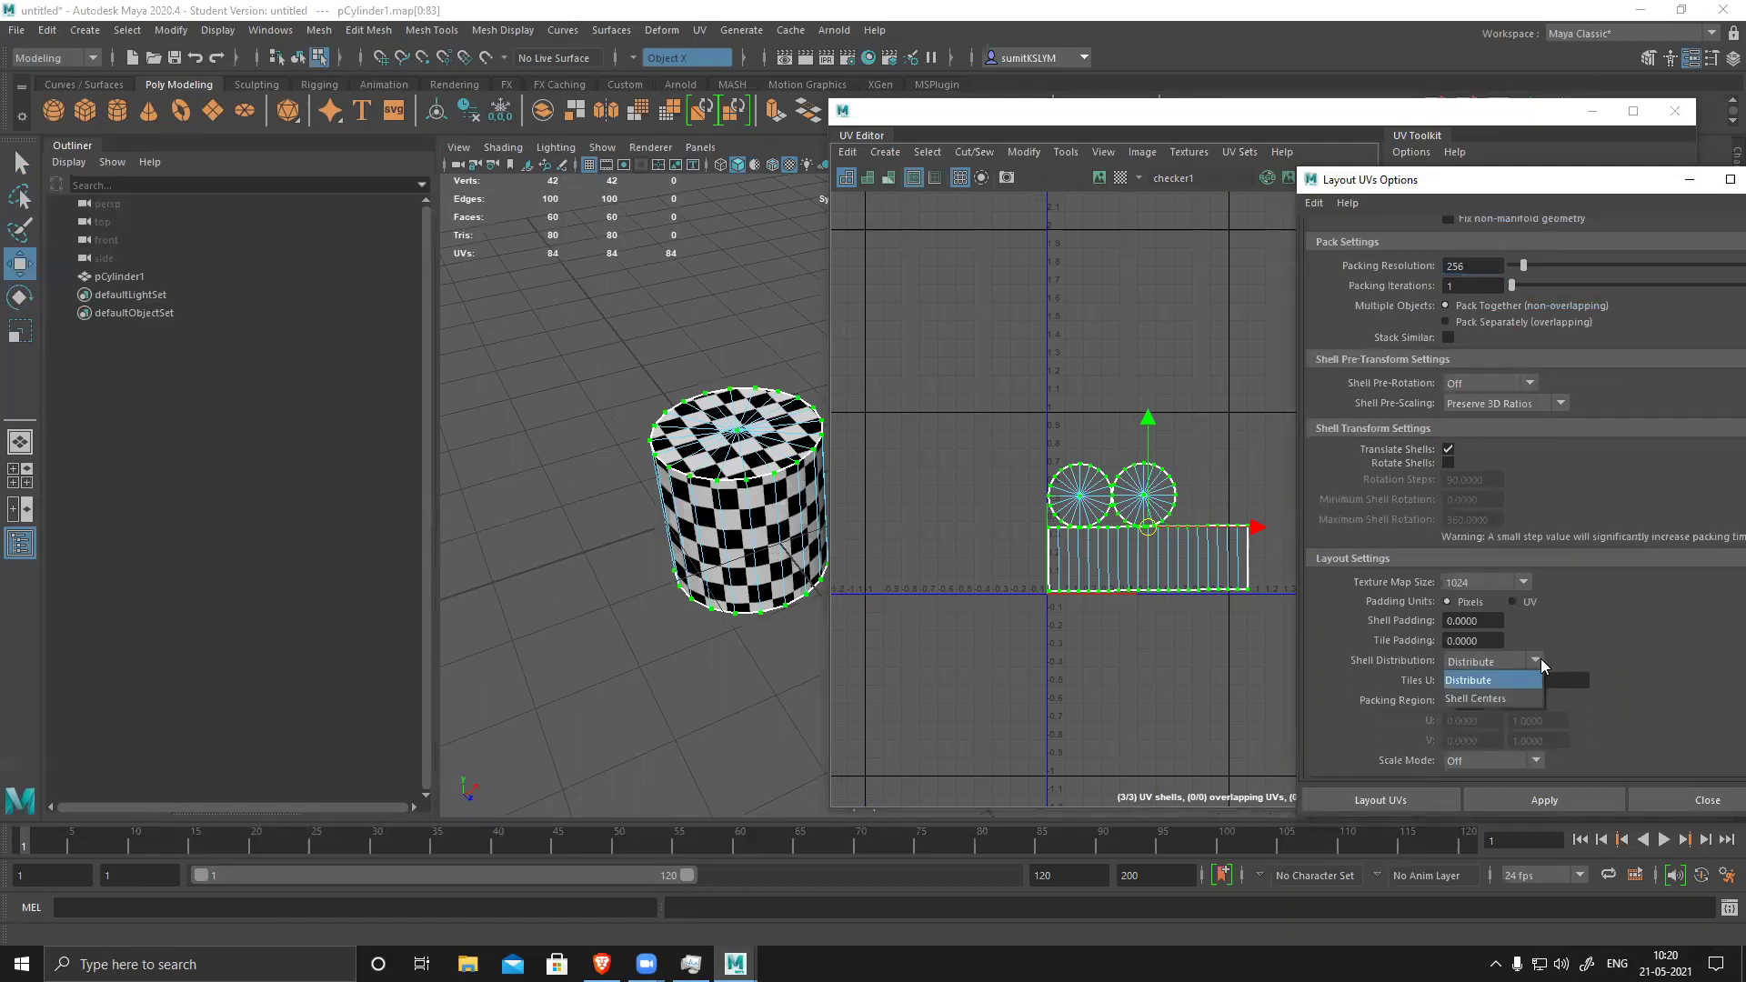
{"action": "left_click", "coordinate": [1540, 659]}
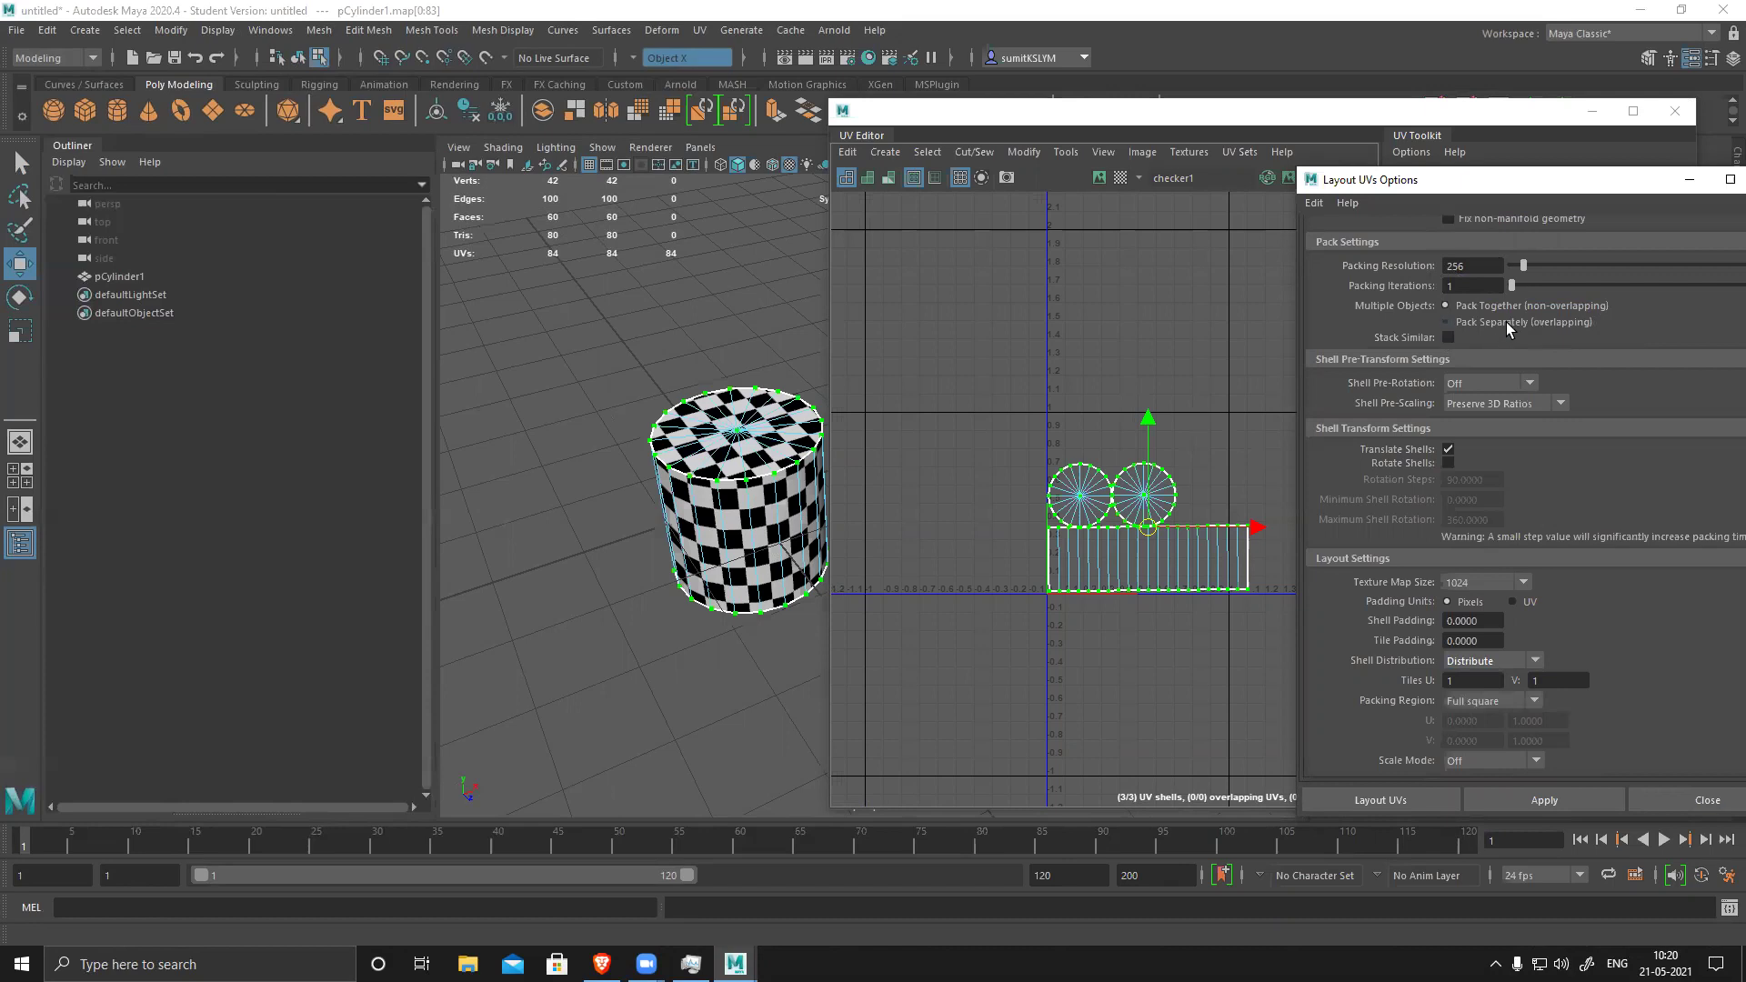
{"action": "scroll", "coordinate": [1559, 453], "scroll_direction": "up", "scroll_amount": 2}
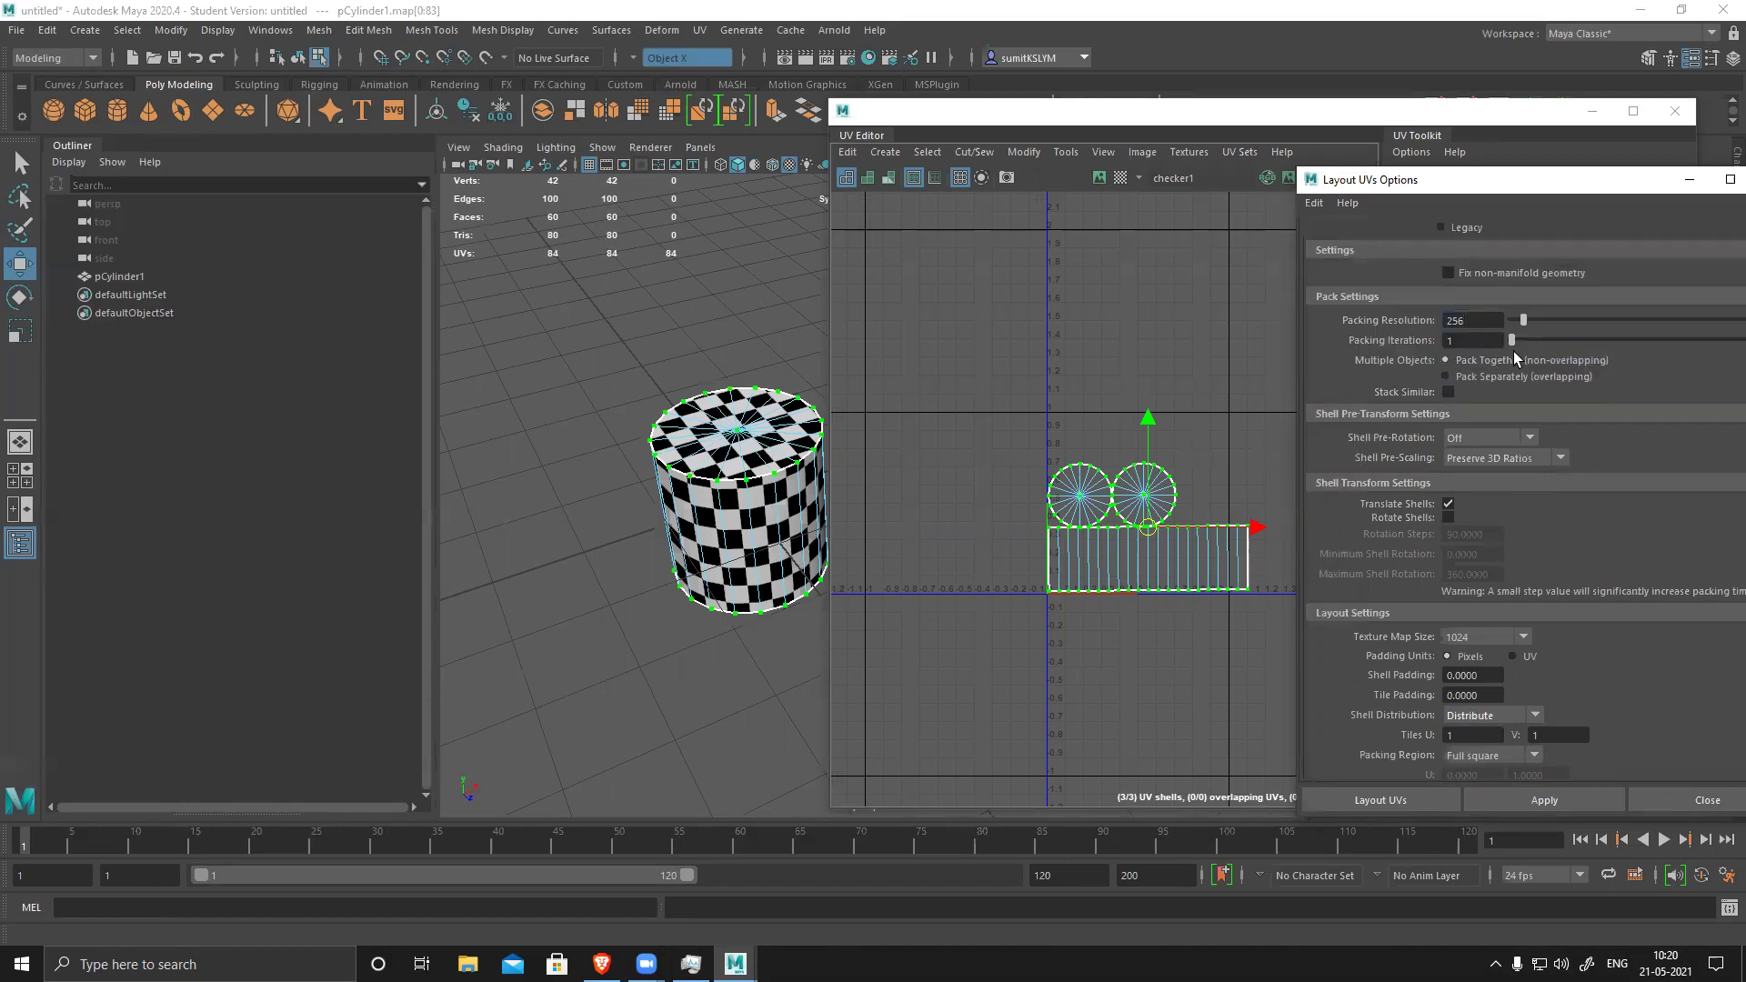
{"action": "left_click", "coordinate": [1459, 244]}
{"action": "scroll", "coordinate": [1601, 540], "scroll_direction": "down", "scroll_amount": 2}
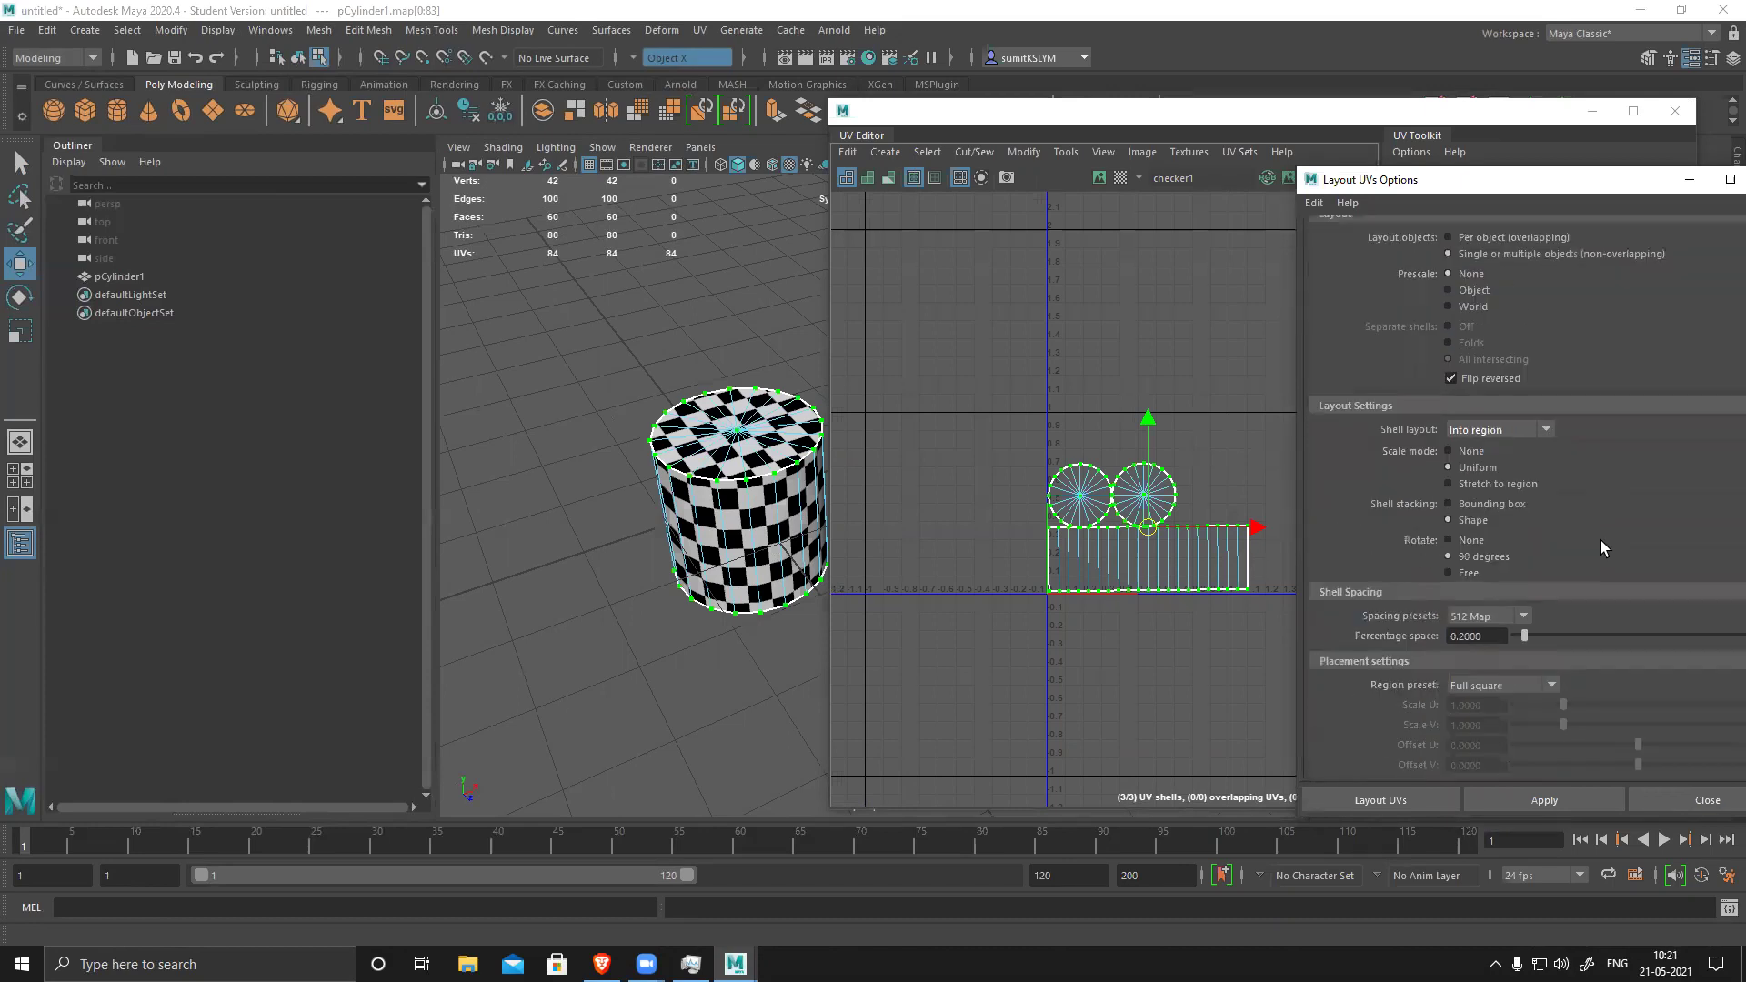
- Scale the two circular cap shells down together to about 40 percent of their size
{"action": "left_click_drag", "start_coordinate": [1006, 435], "coordinate": [1191, 500]}
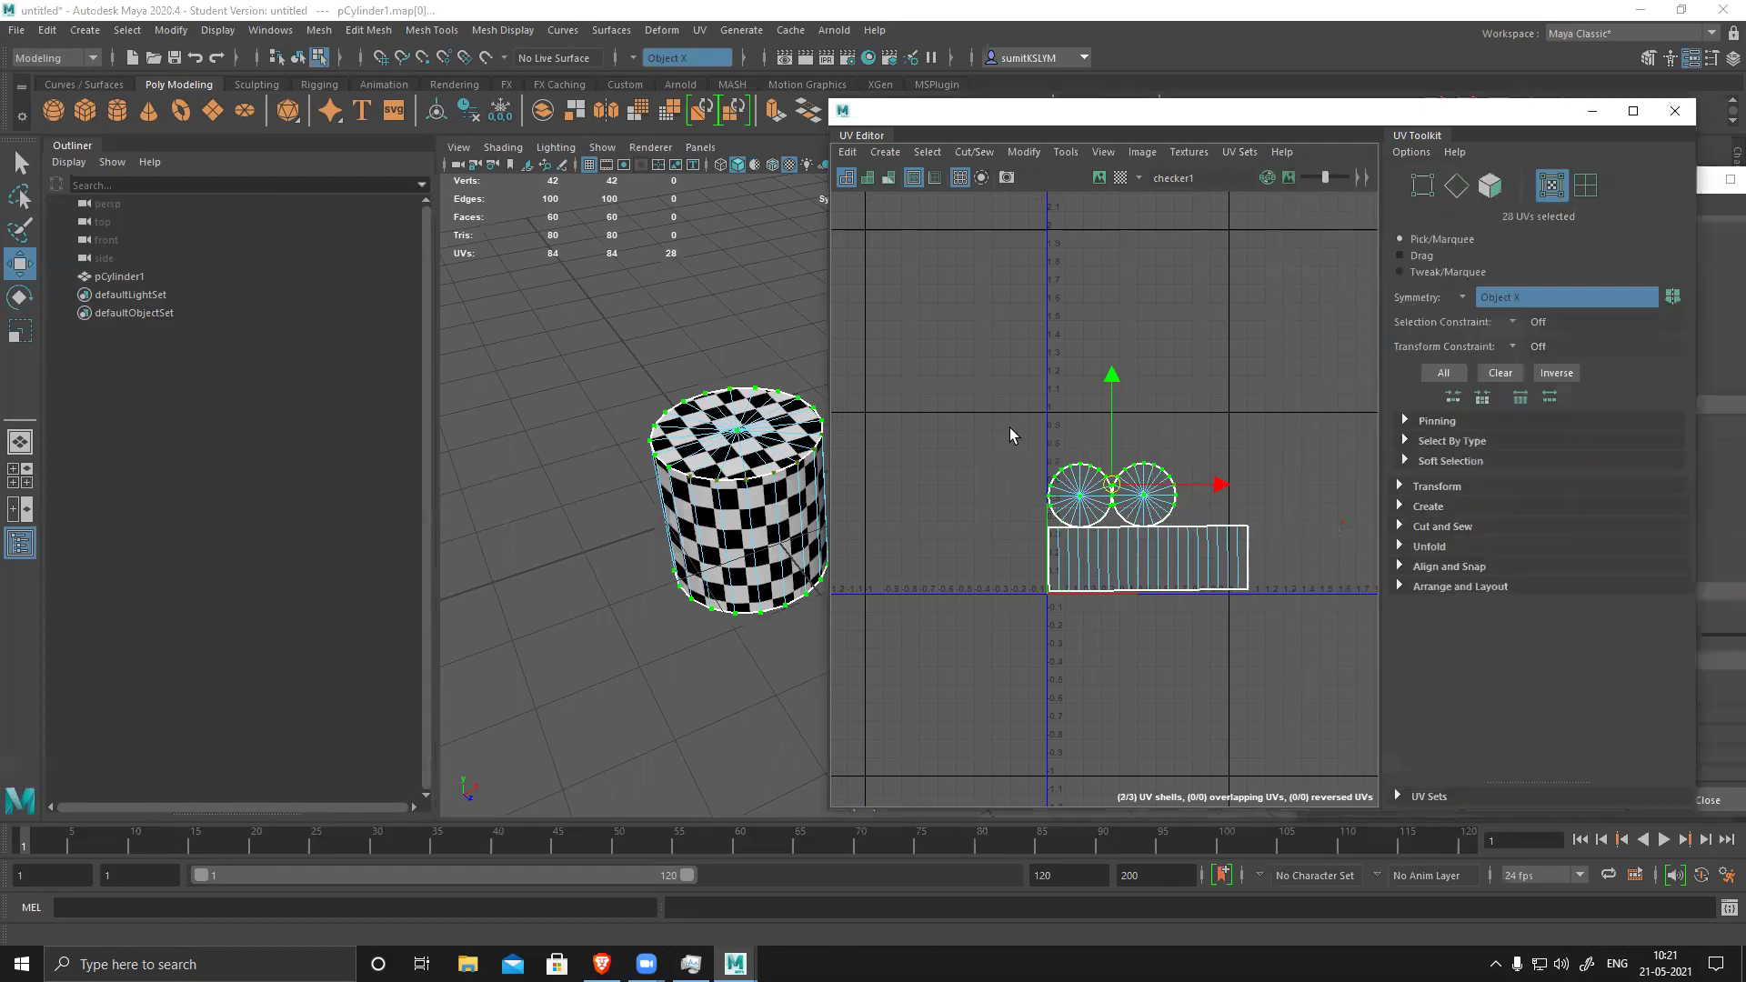
{"action": "right_click_drag", "start_coordinate": [1105, 460], "coordinate": [1132, 476], "text": "ctrl"}
{"action": "key", "text": "r"}
{"action": "left_click_drag", "start_coordinate": [1112, 495], "coordinate": [1042, 615]}
- Lay out all three UV shells with the Legacy method, keeping Prescale at None and Scale mode at Uniform
{"action": "left_click_drag", "start_coordinate": [1018, 521], "coordinate": [1359, 688], "text": "shift"}
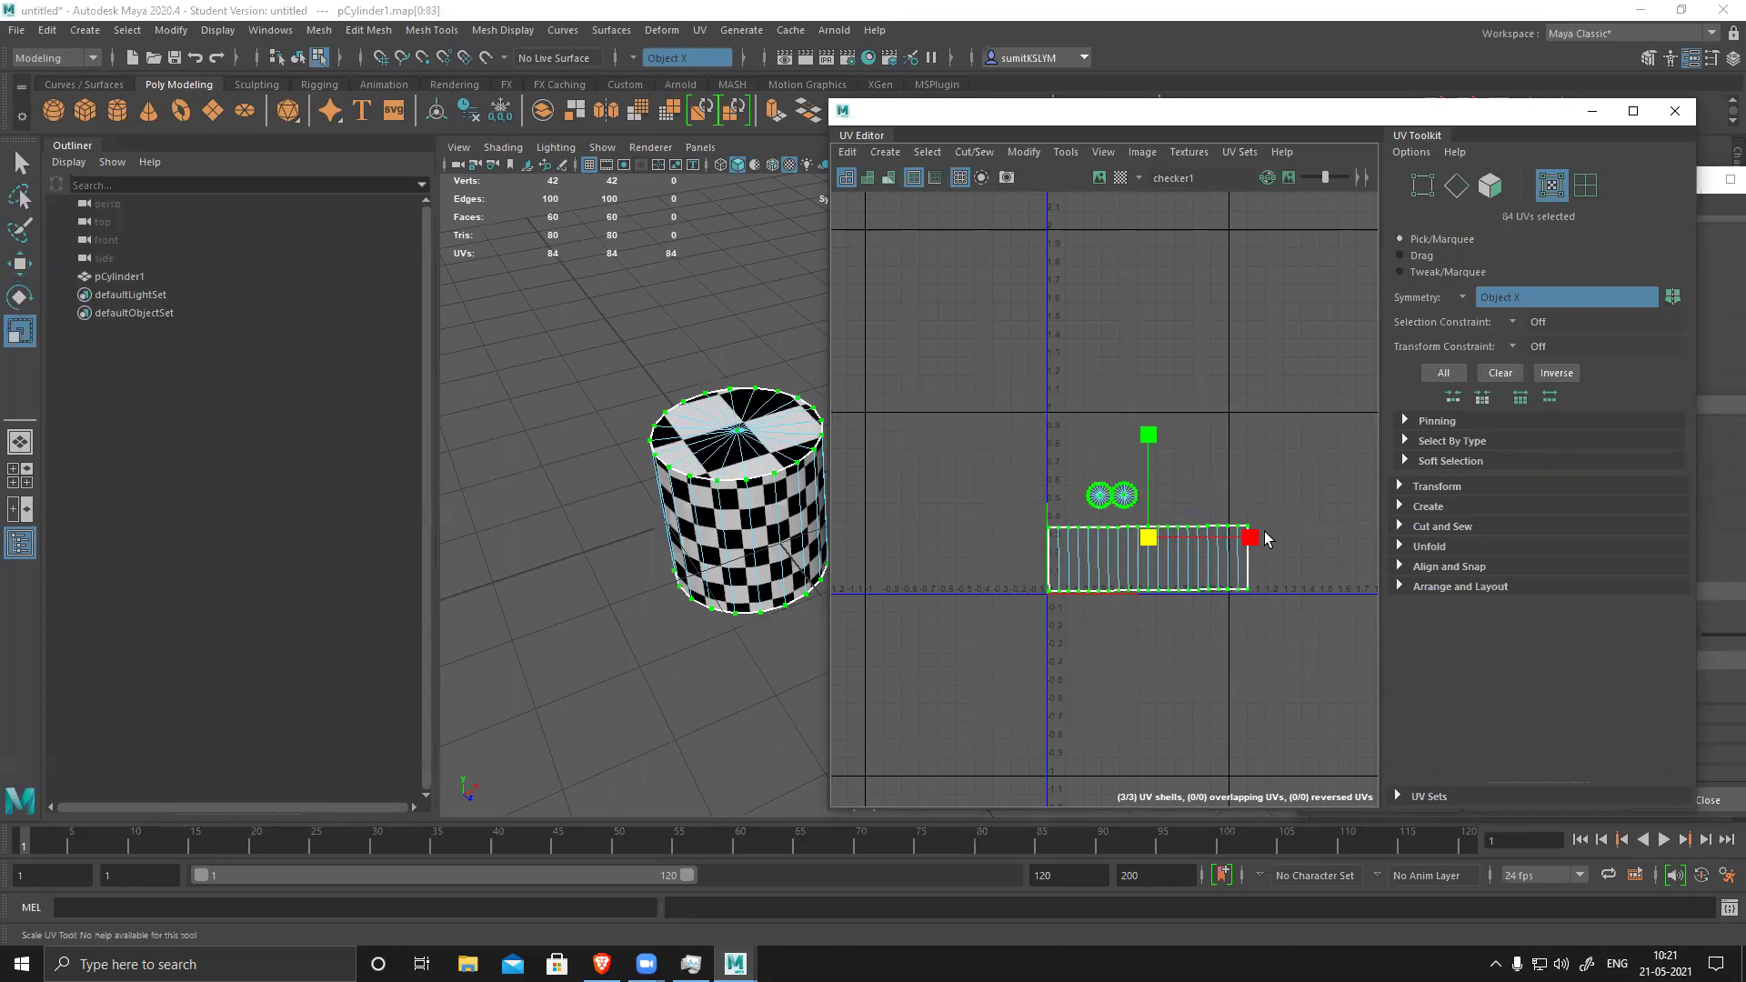
{"action": "right_click", "coordinate": [1251, 371], "text": "shift"}
{"action": "mouse_move", "coordinate": [1178, 397]}
{"action": "left_click", "coordinate": [1100, 440]}
{"action": "left_click_drag", "start_coordinate": [1492, 179], "coordinate": [1395, 172]}
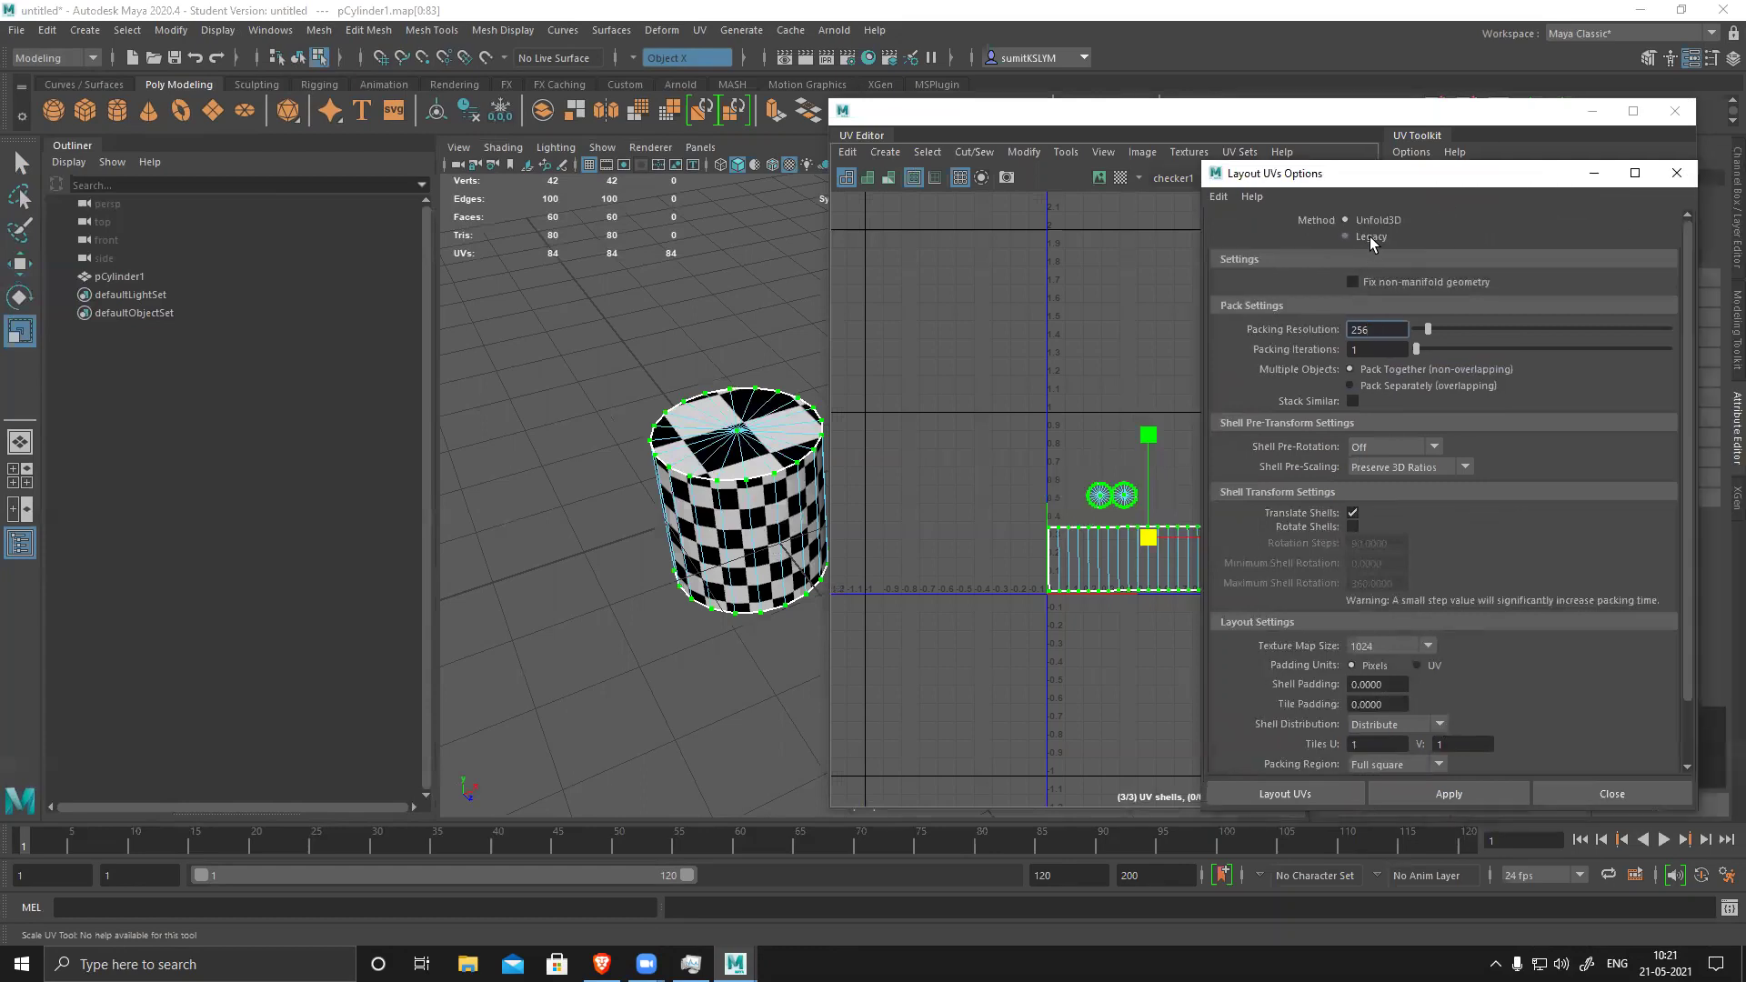
{"action": "left_click", "coordinate": [1346, 236]}
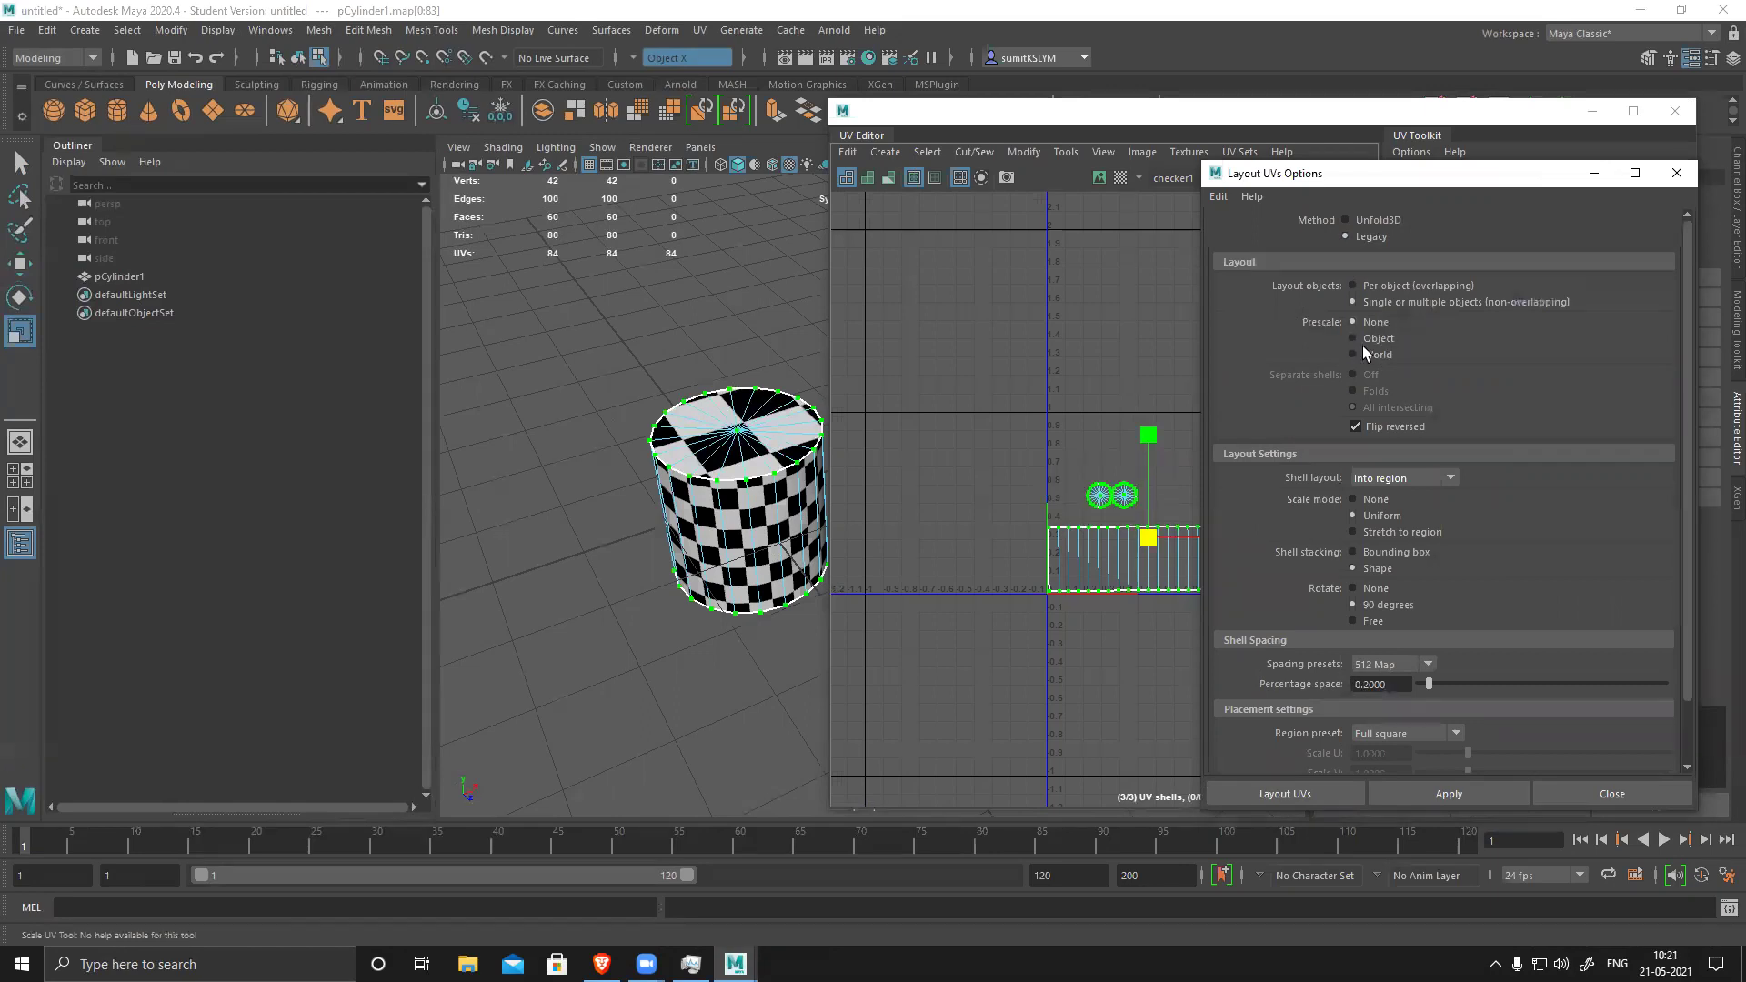
{"action": "left_click", "coordinate": [1485, 795]}
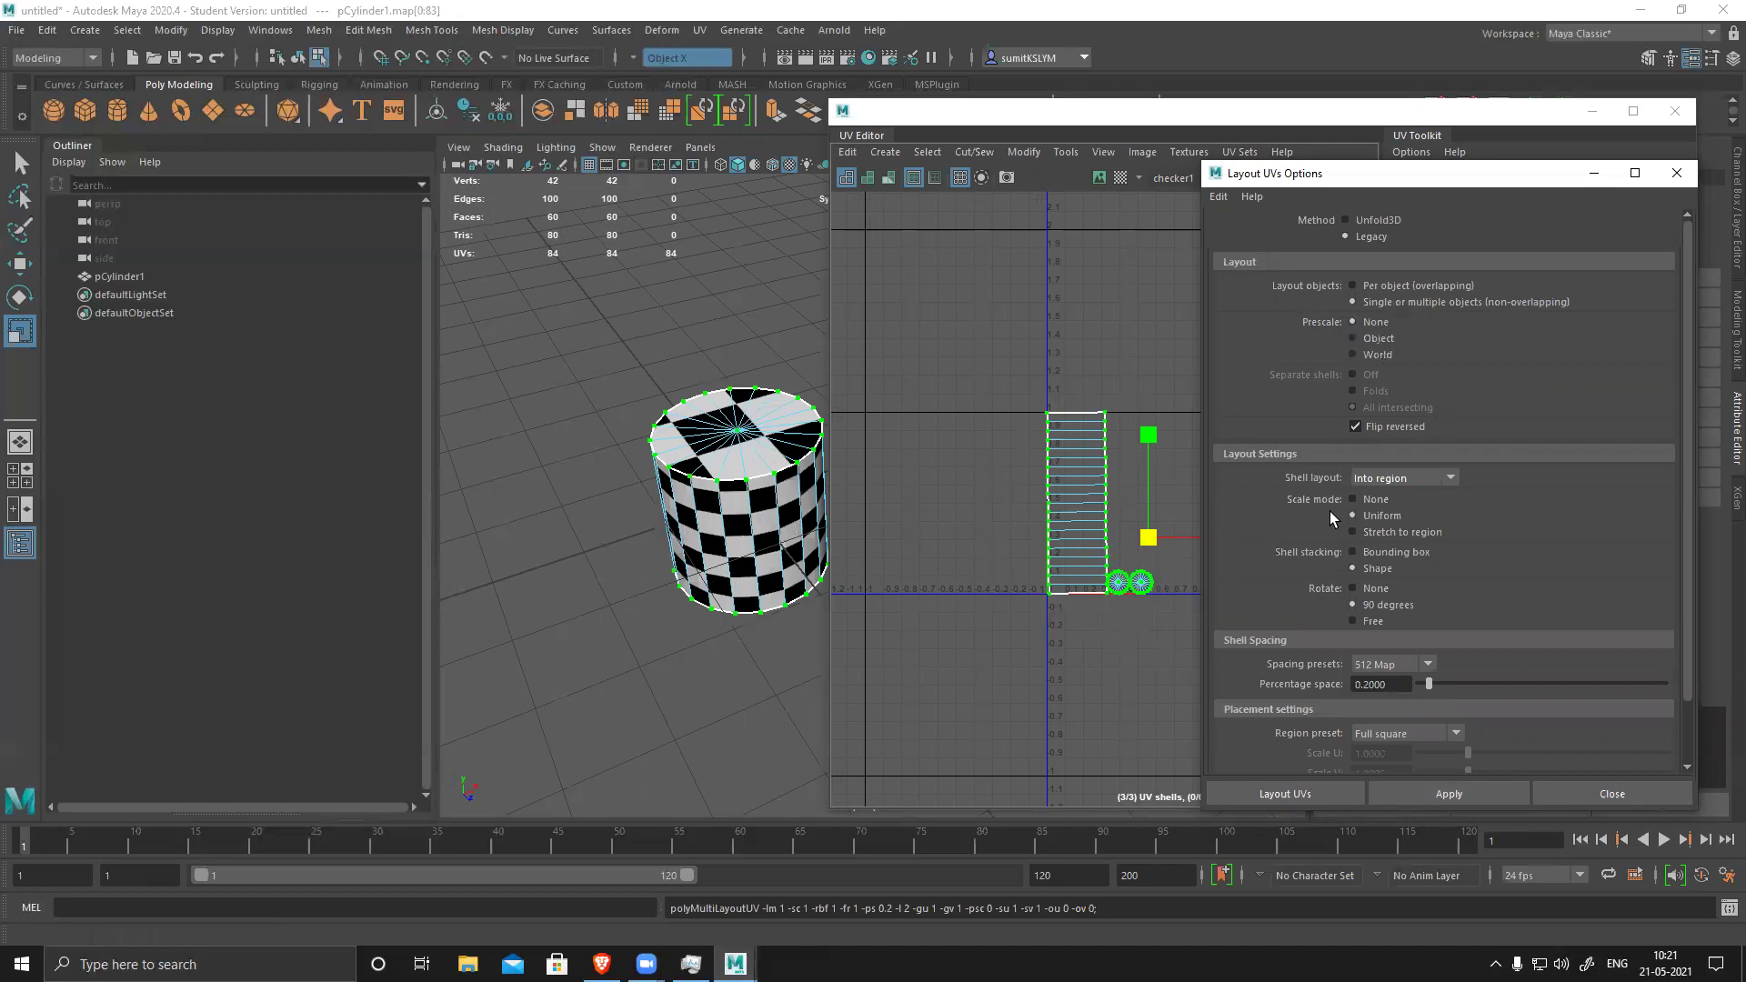
- Lay out the shells again with Prescale set to Object, and repeat the layout with Prescale set to World
{"action": "left_click", "coordinate": [1377, 338]}
{"action": "left_click", "coordinate": [1452, 793]}
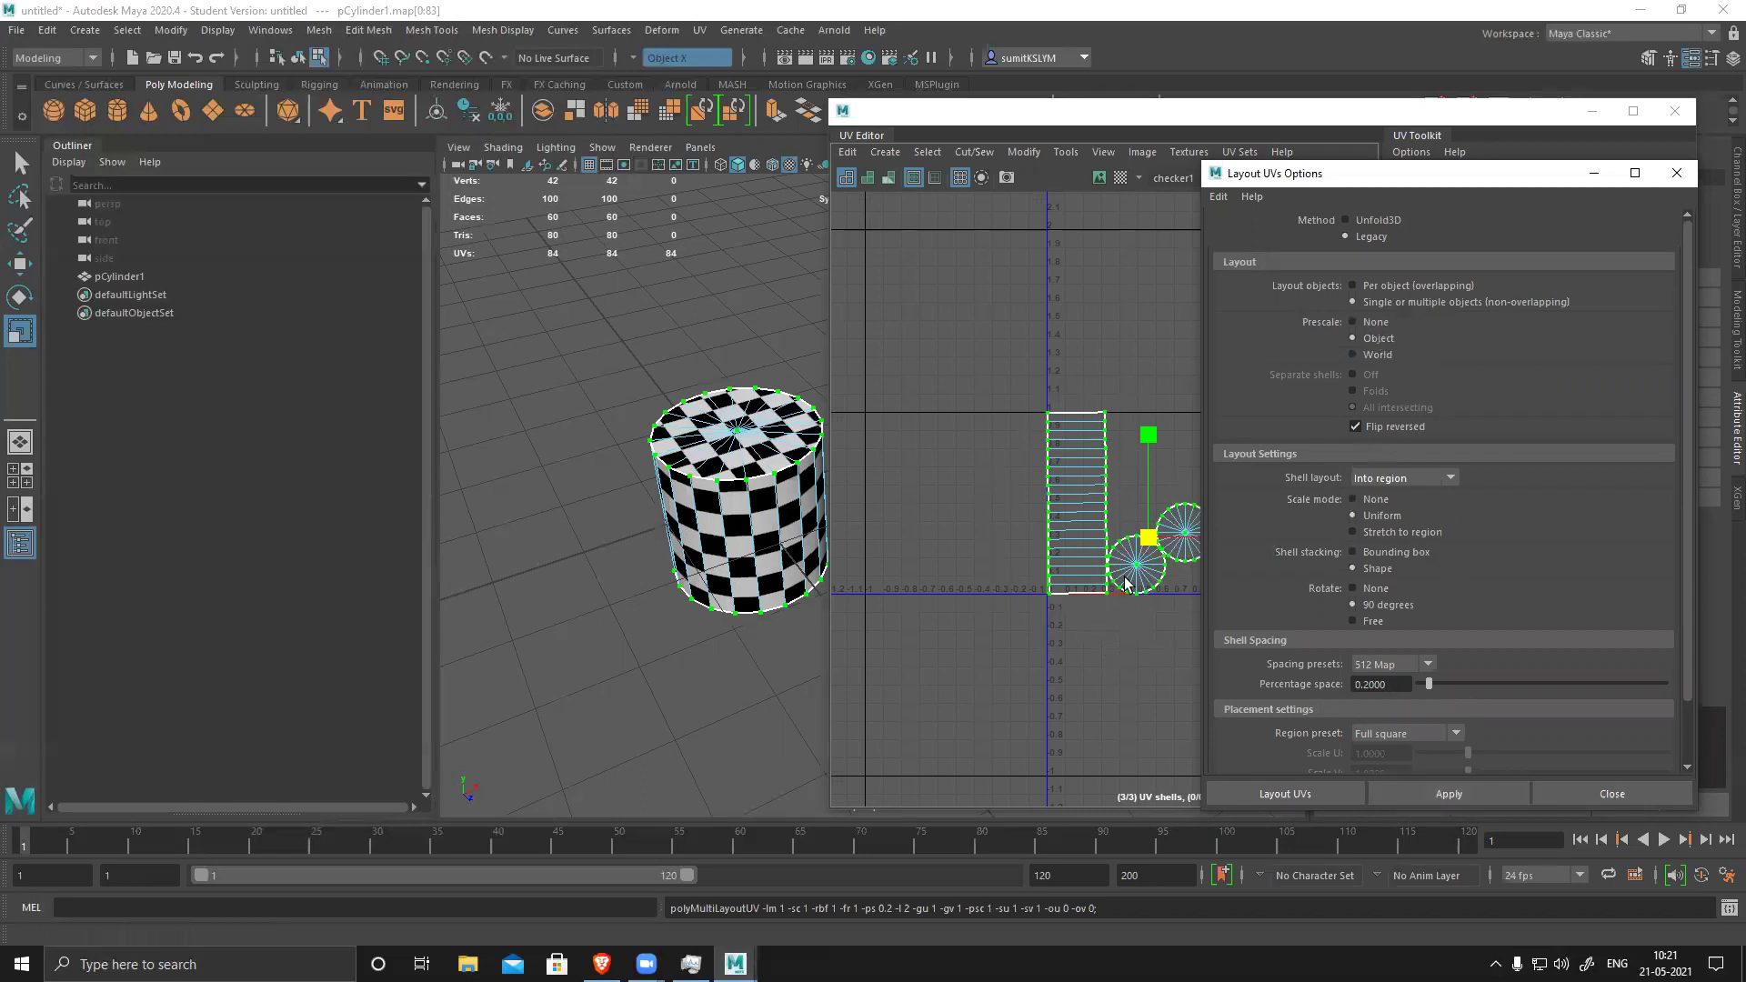
{"action": "left_click", "coordinate": [1495, 794]}
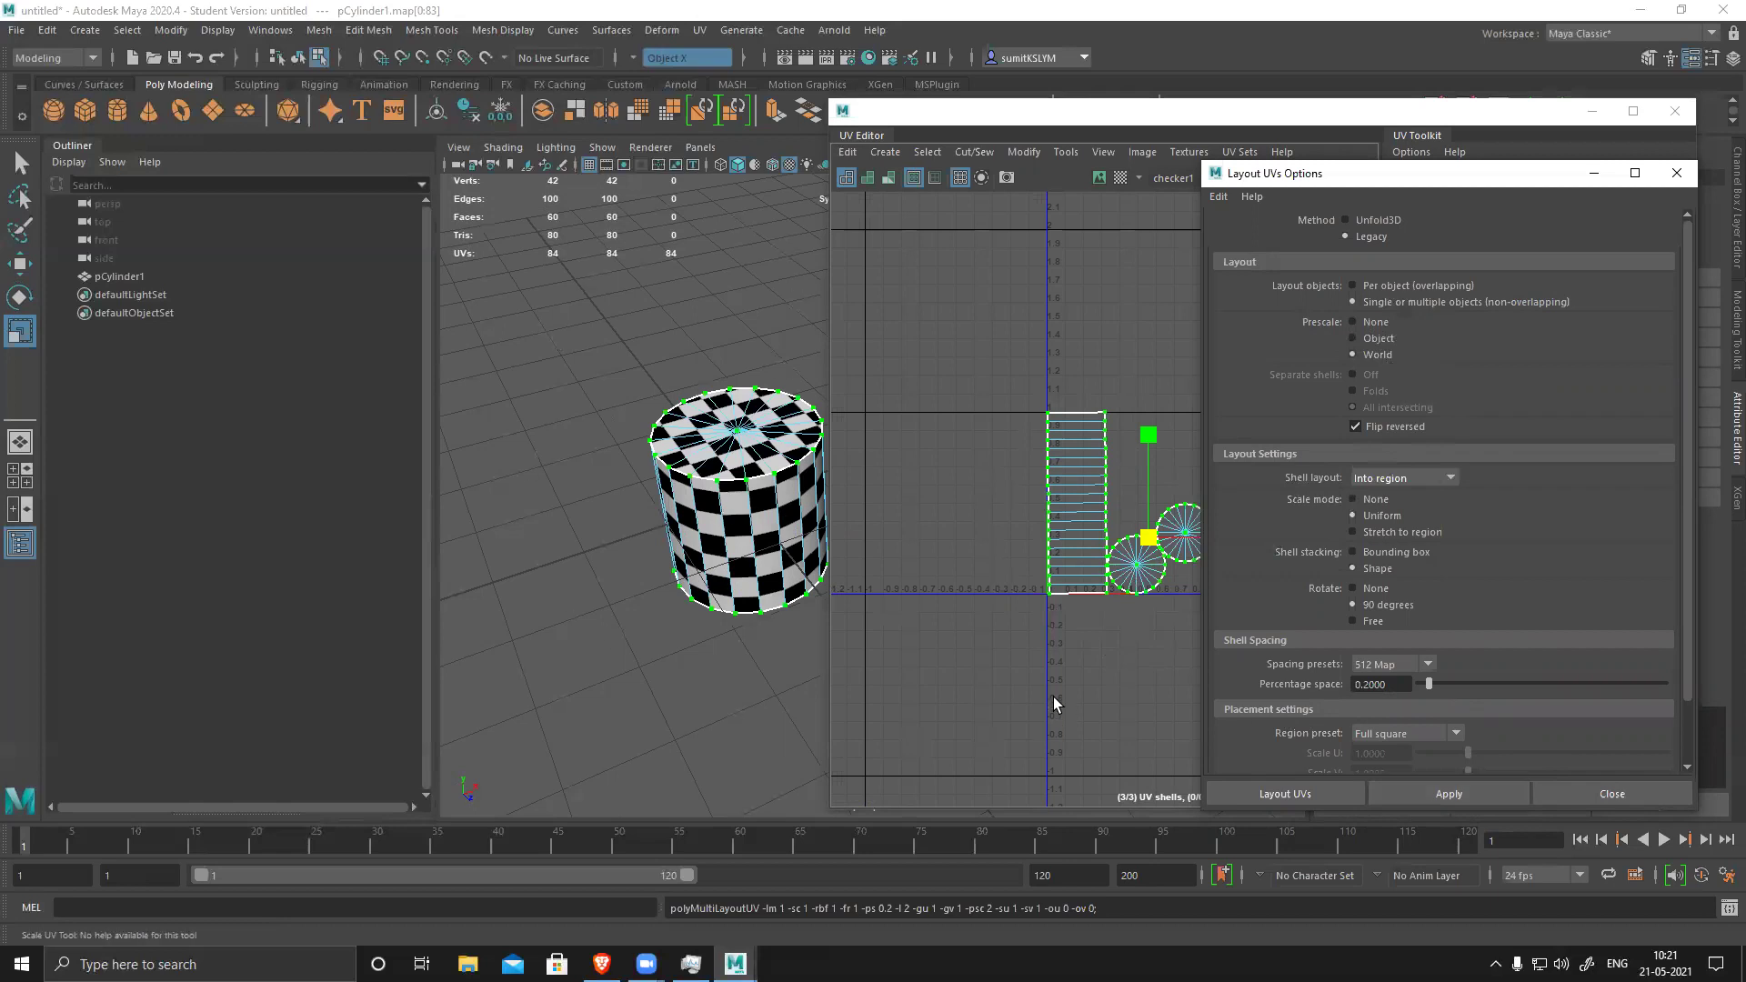
{"action": "left_click", "coordinate": [1366, 338]}
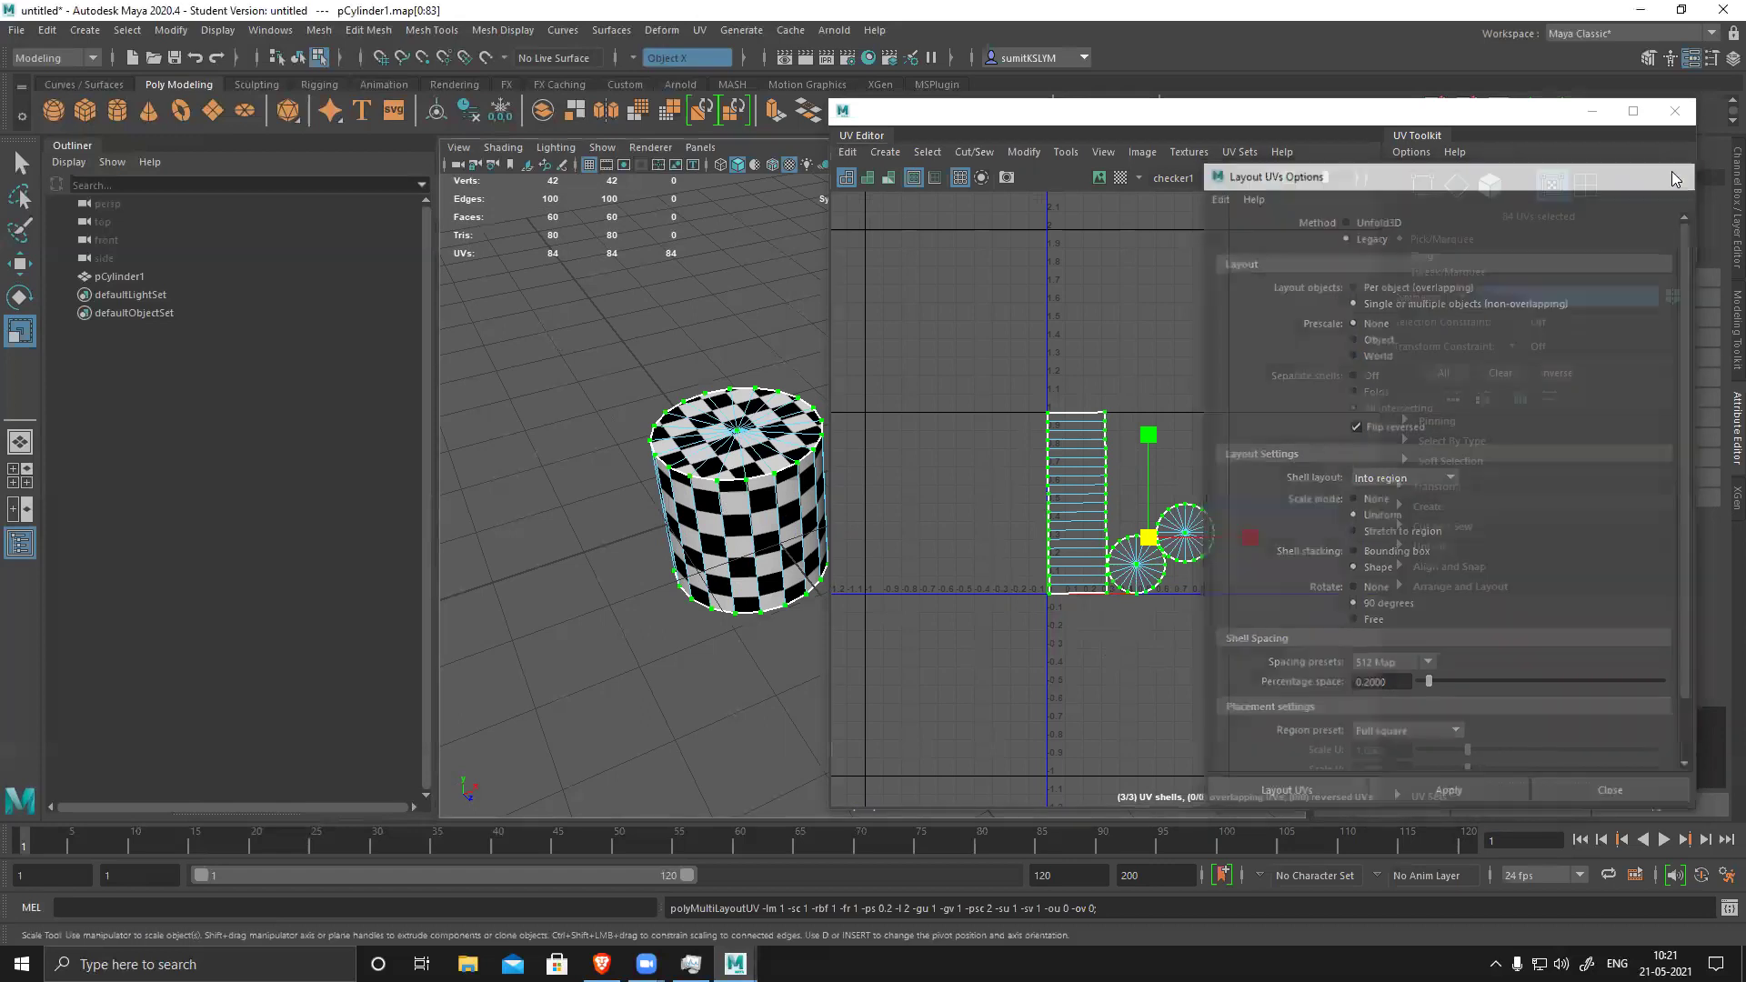
- Close the layout options and the UV Editor, and select the whole cylinder in object mode
{"action": "left_click", "coordinate": [1677, 174]}
{"action": "left_click", "coordinate": [1675, 111]}
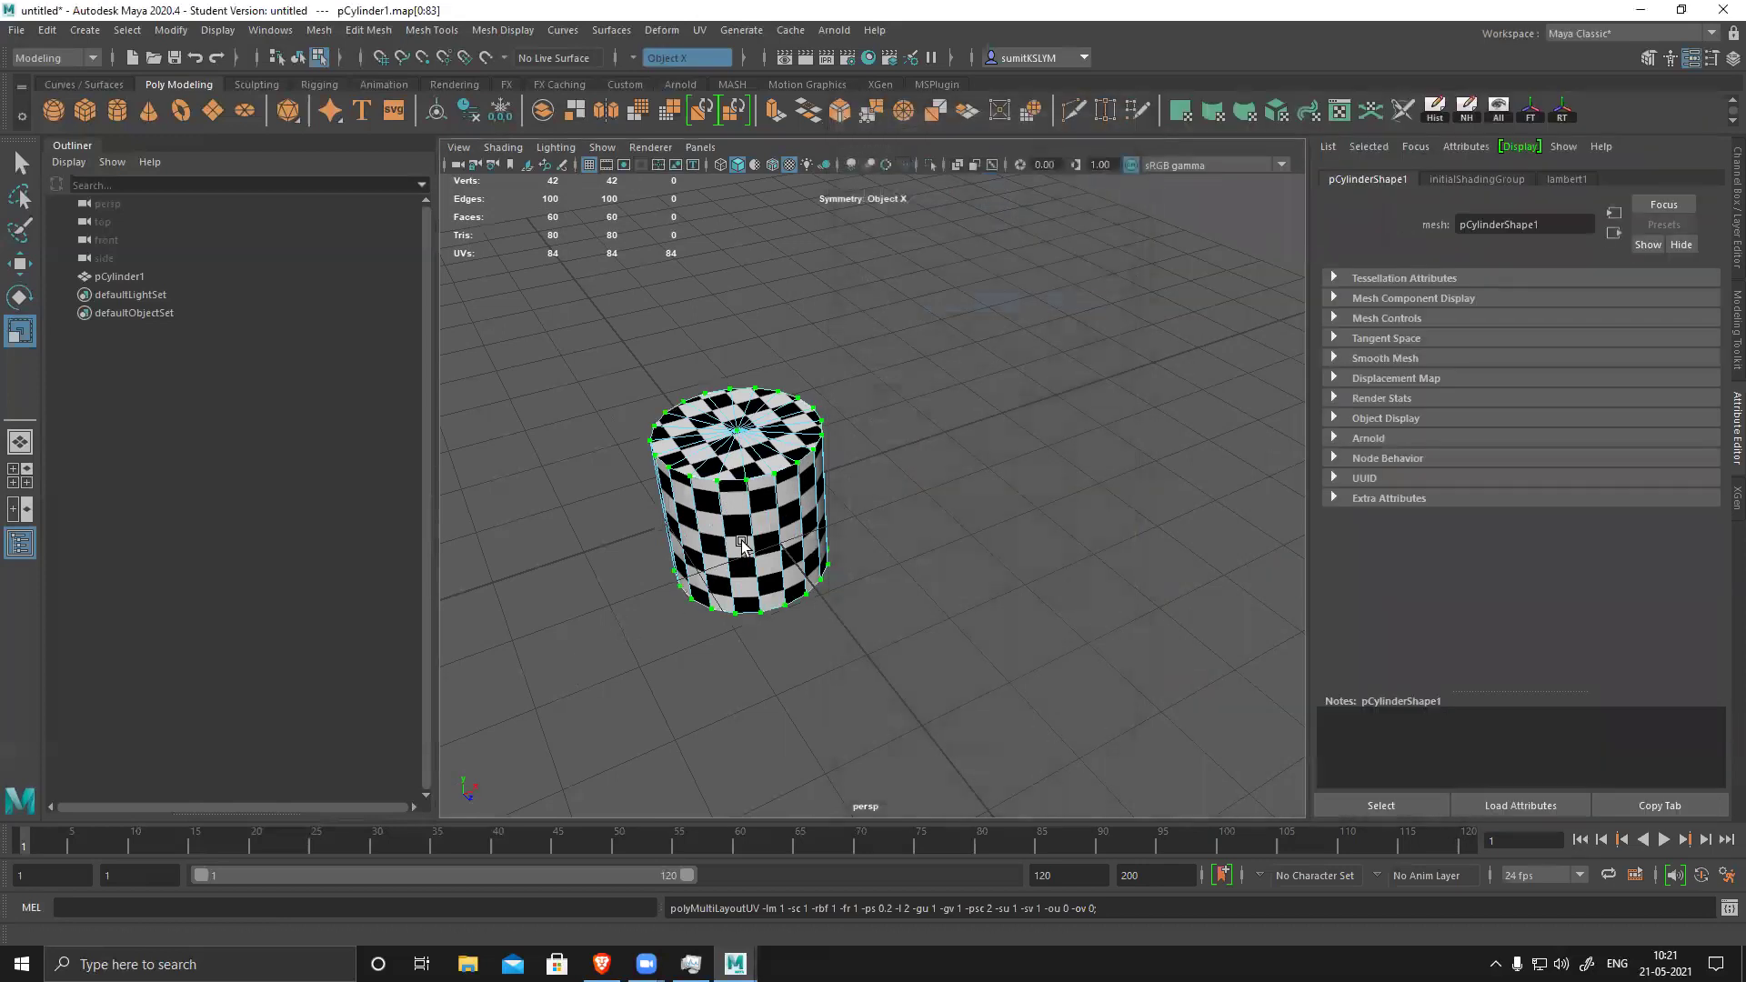
{"action": "key", "text": "F8"}
{"action": "left_click", "coordinate": [745, 546]}
{"action": "middle_click_drag", "start_coordinate": [944, 545], "coordinate": [1006, 593], "text": "alt"}
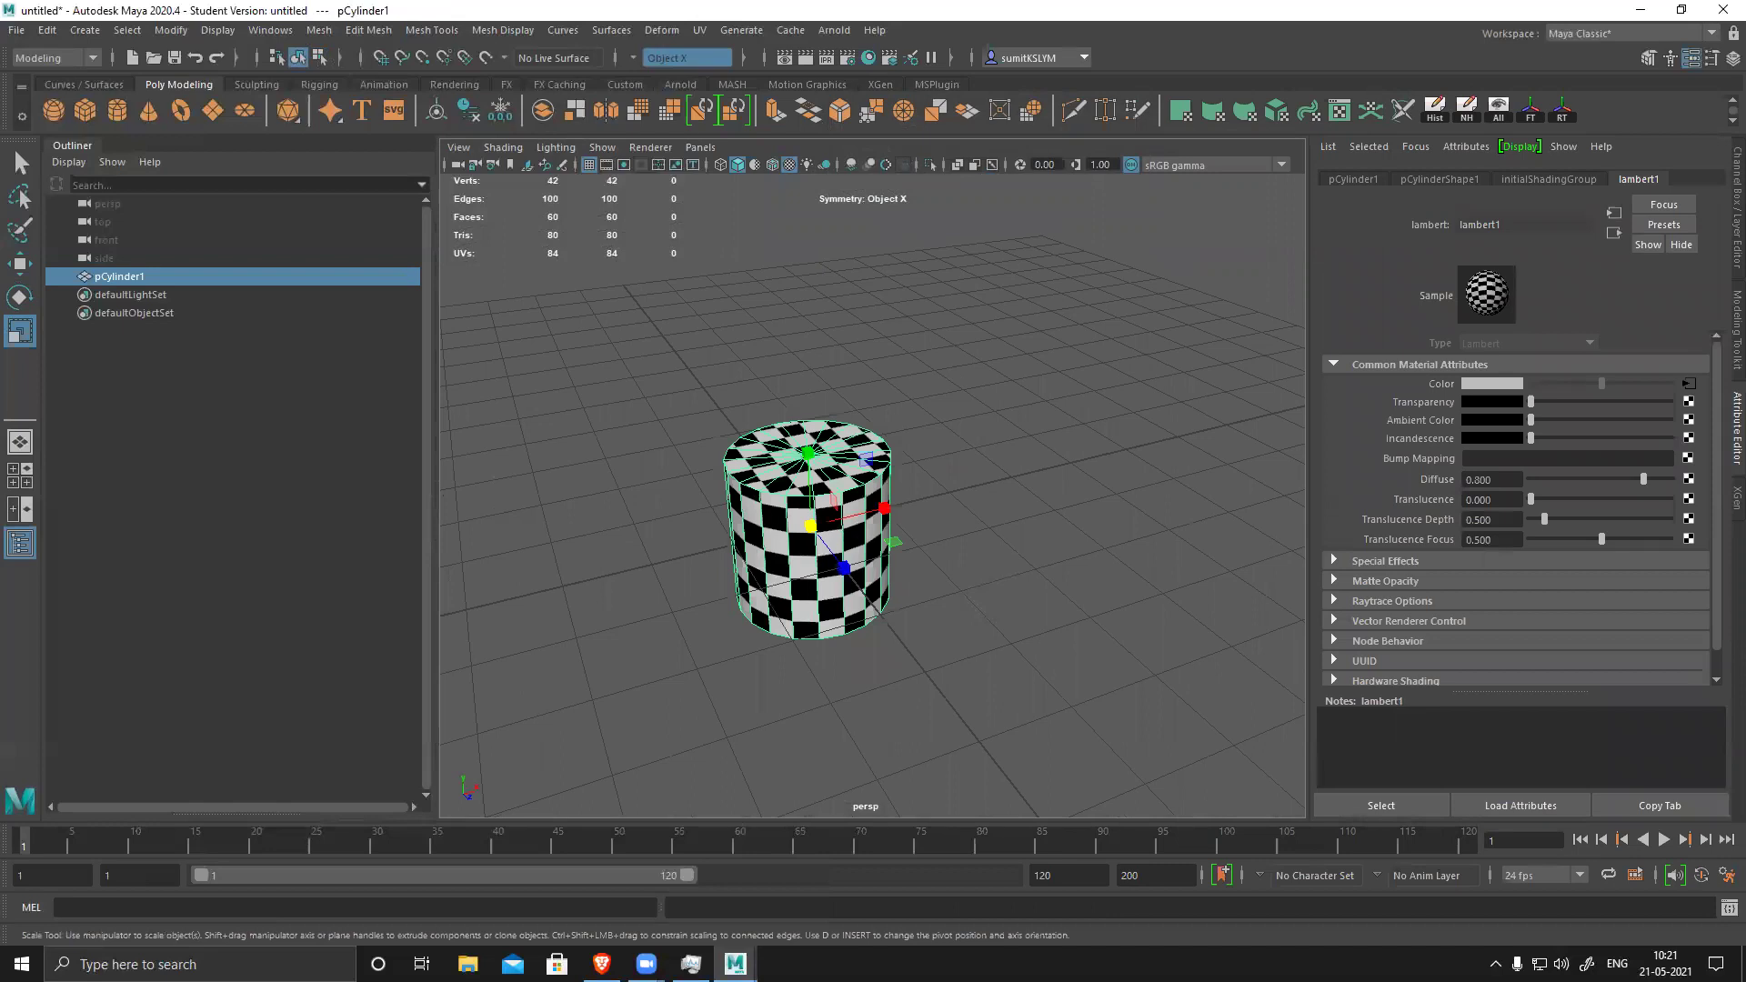
- Open the recent scene DVA_pose.ma without saving the cylinder scene
{"action": "left_click", "coordinate": [24, 35]}
{"action": "mouse_move", "coordinate": [138, 598]}
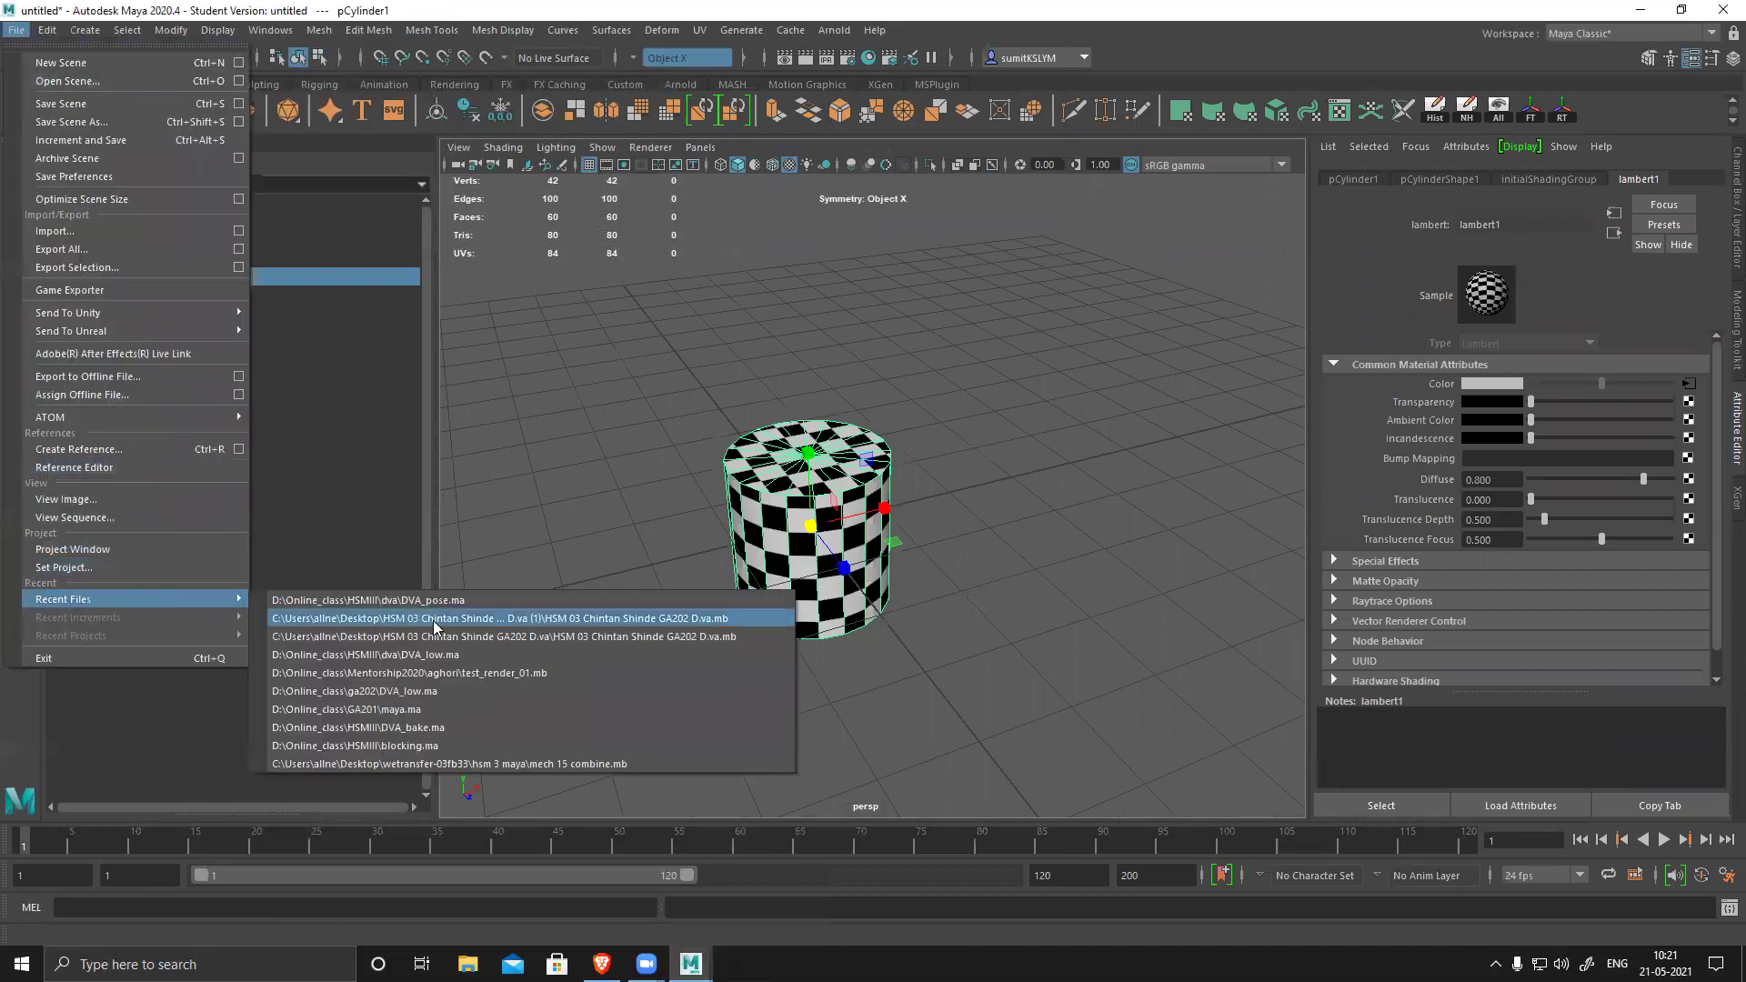
{"action": "left_click", "coordinate": [459, 601]}
{"action": "left_click", "coordinate": [874, 489]}
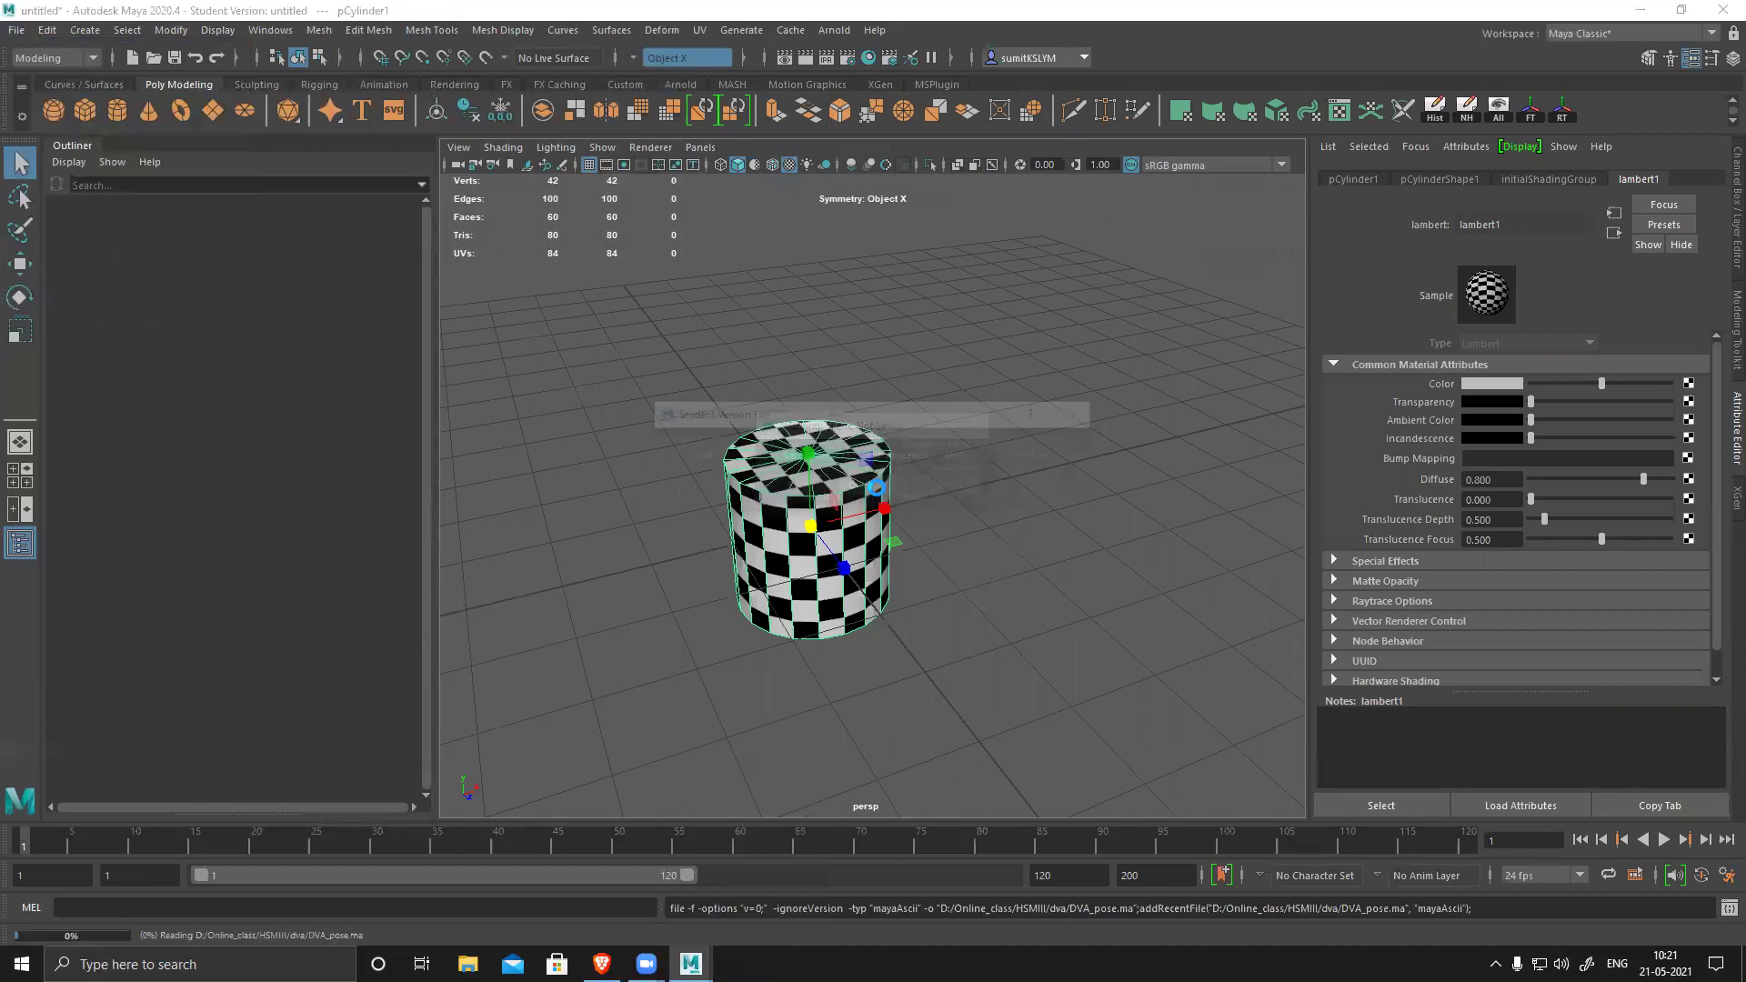
{"action": "left_click", "coordinate": [823, 495]}
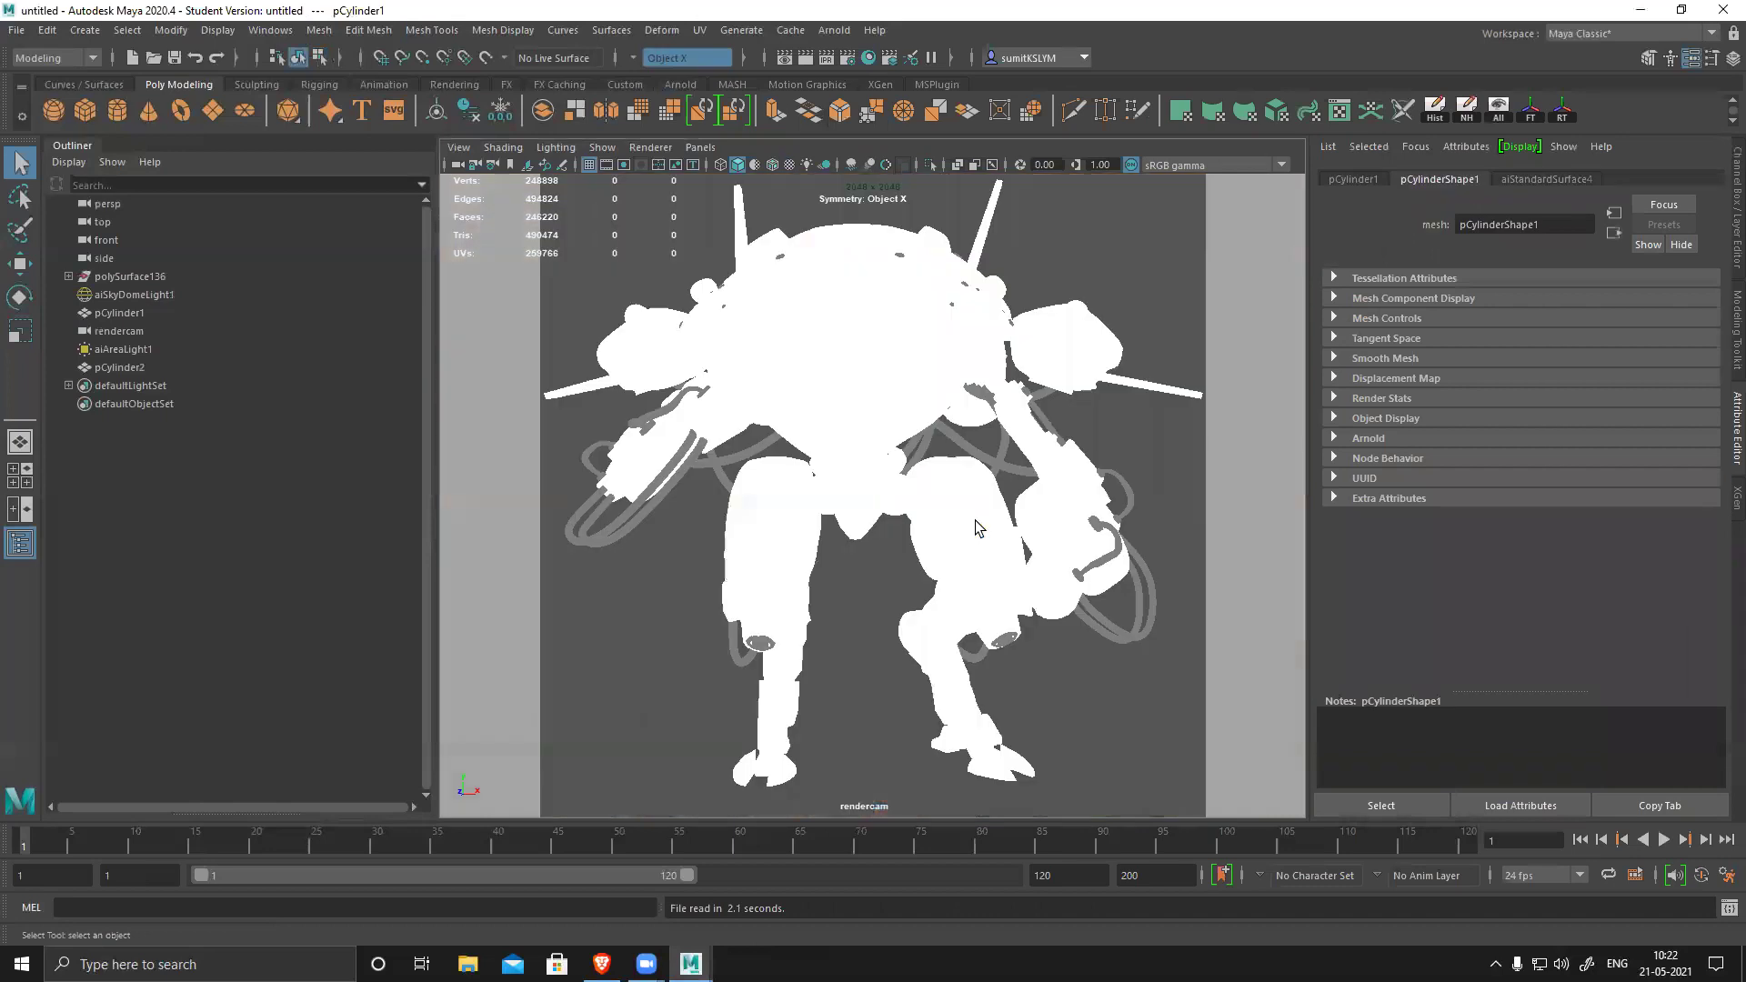
- Switch from the render camera to the perspective view, and select and frame the curved backdrop pCylinder2 around the mech
{"action": "key", "text": "space"}
{"action": "left_click_drag", "start_coordinate": [975, 527], "coordinate": [946, 546]}
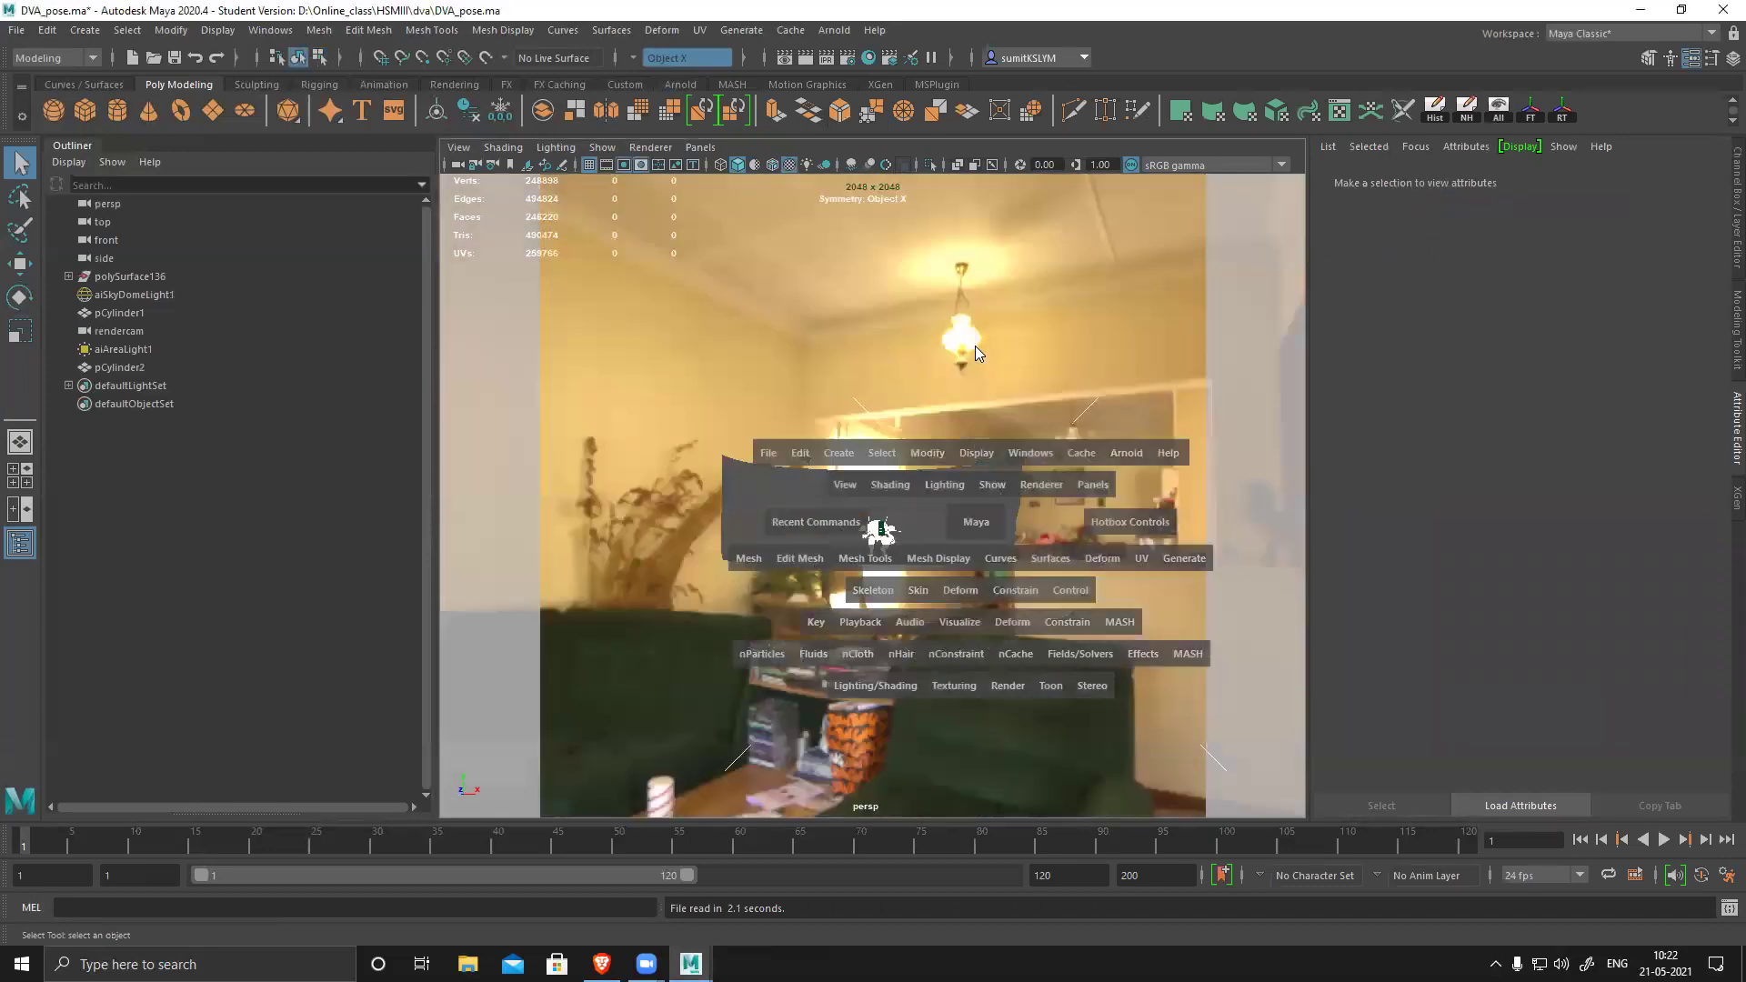
{"action": "left_click_drag", "start_coordinate": [984, 629], "coordinate": [982, 571], "text": "alt"}
{"action": "right_click_drag", "start_coordinate": [982, 571], "coordinate": [986, 636], "text": "alt"}
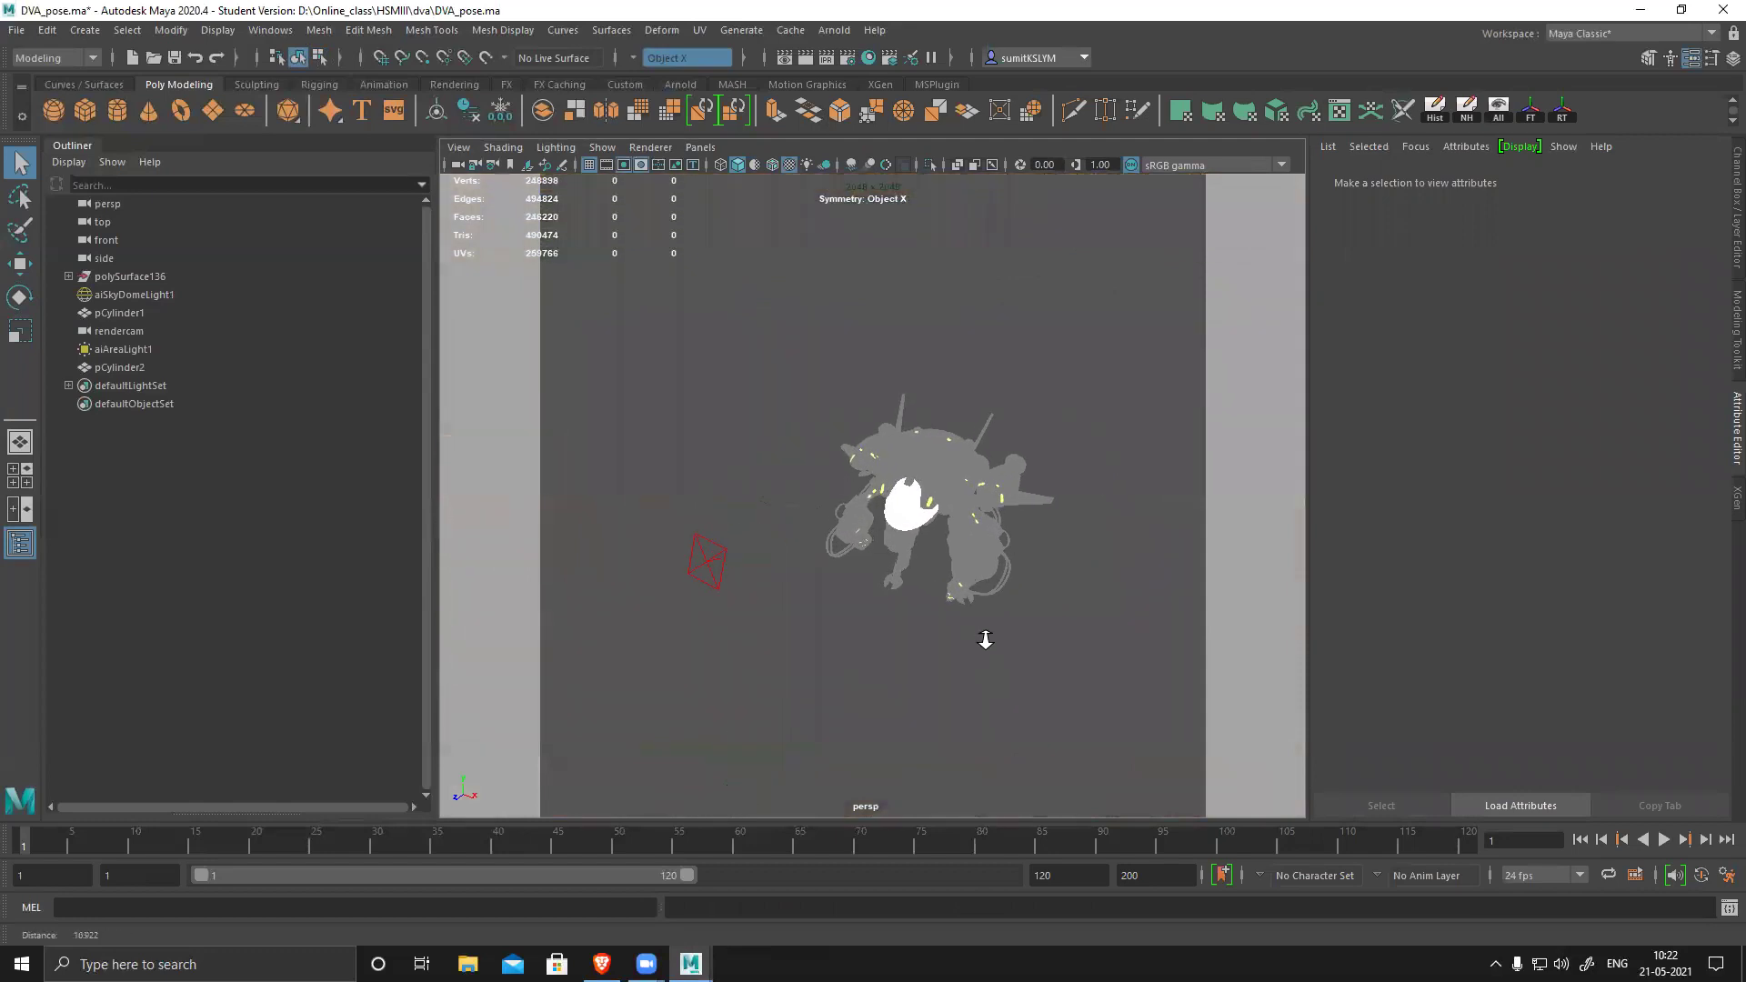
{"action": "left_click", "coordinate": [1137, 386]}
{"action": "key", "text": "f"}
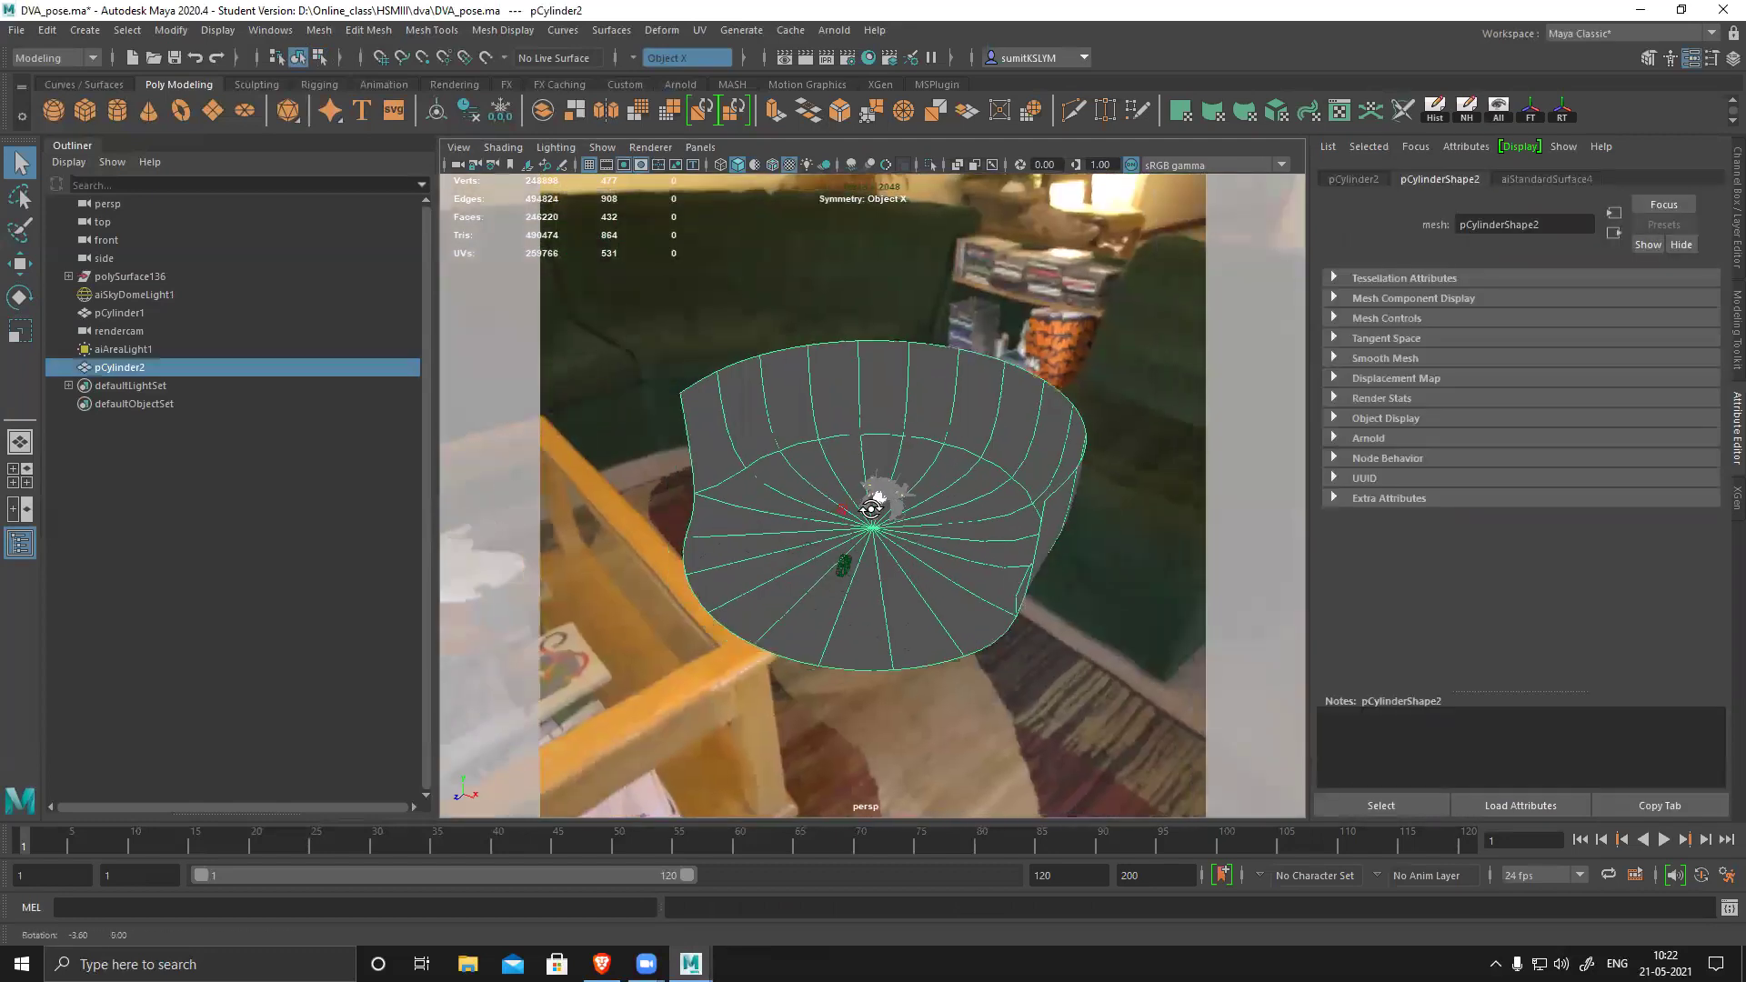
- Turn off smooth preview on the pCylinder2 backdrop and delete the overlapping backdrop pCylinder1
{"action": "key", "text": "1"}
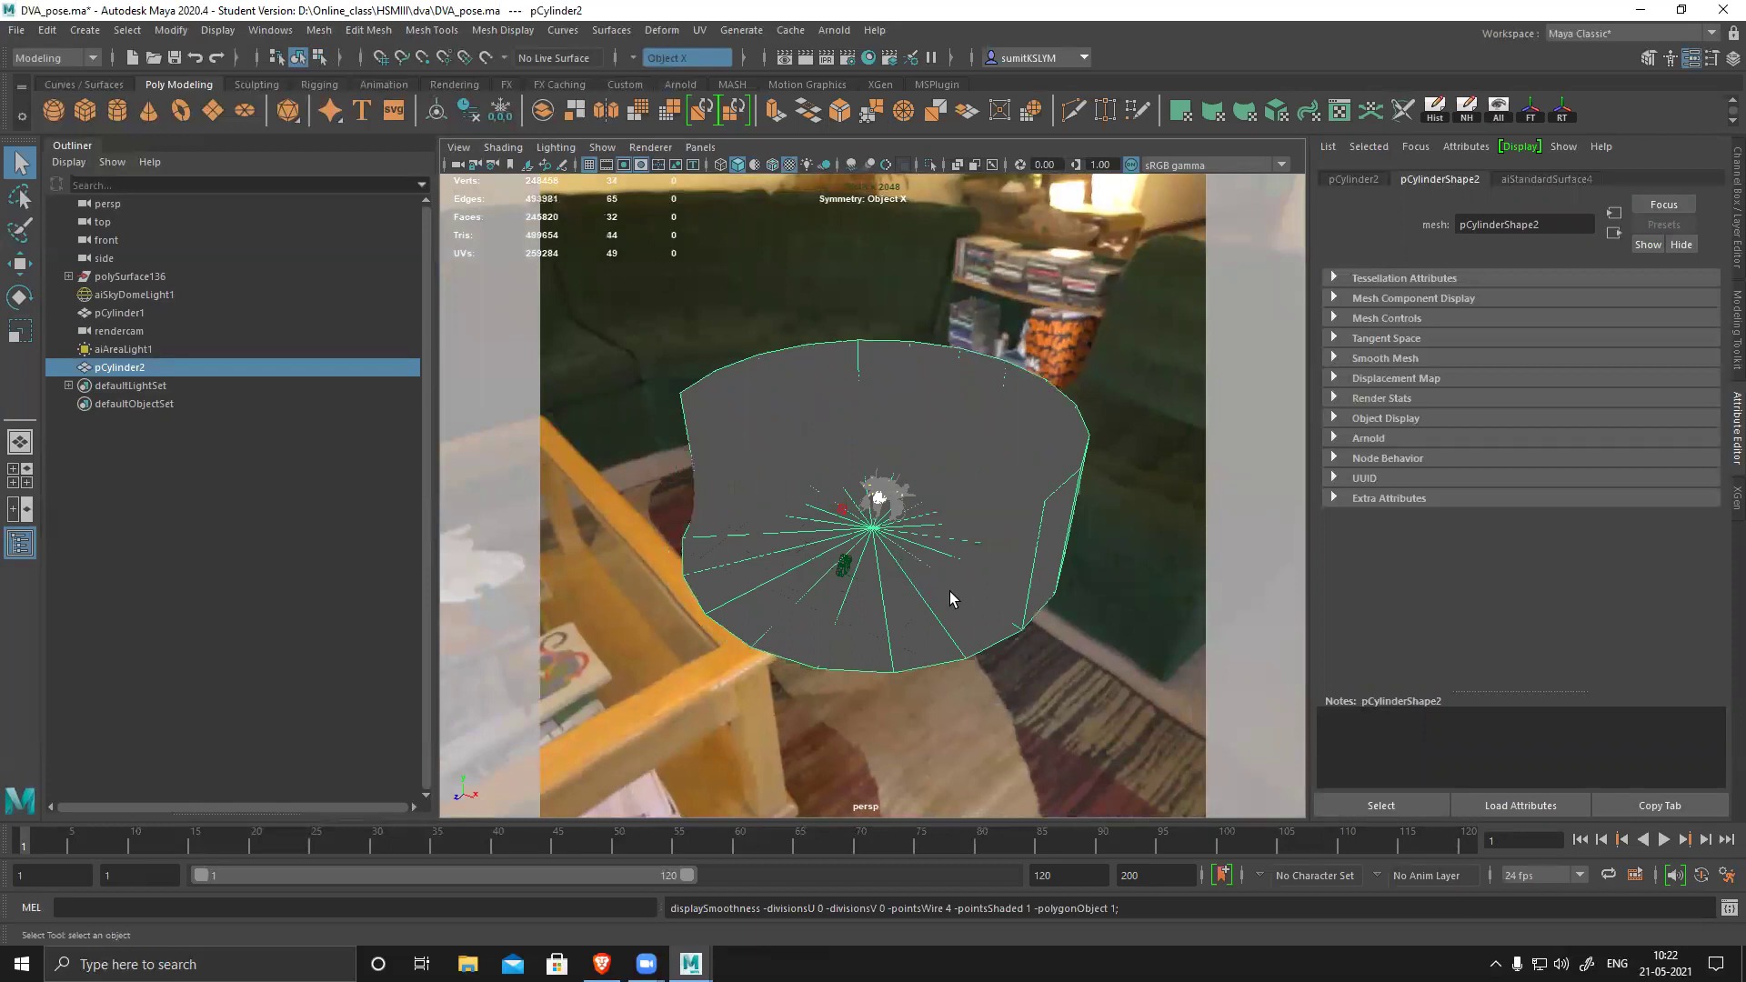
{"action": "left_click_drag", "start_coordinate": [950, 597], "coordinate": [866, 467], "text": "alt"}
{"action": "key", "text": "3"}
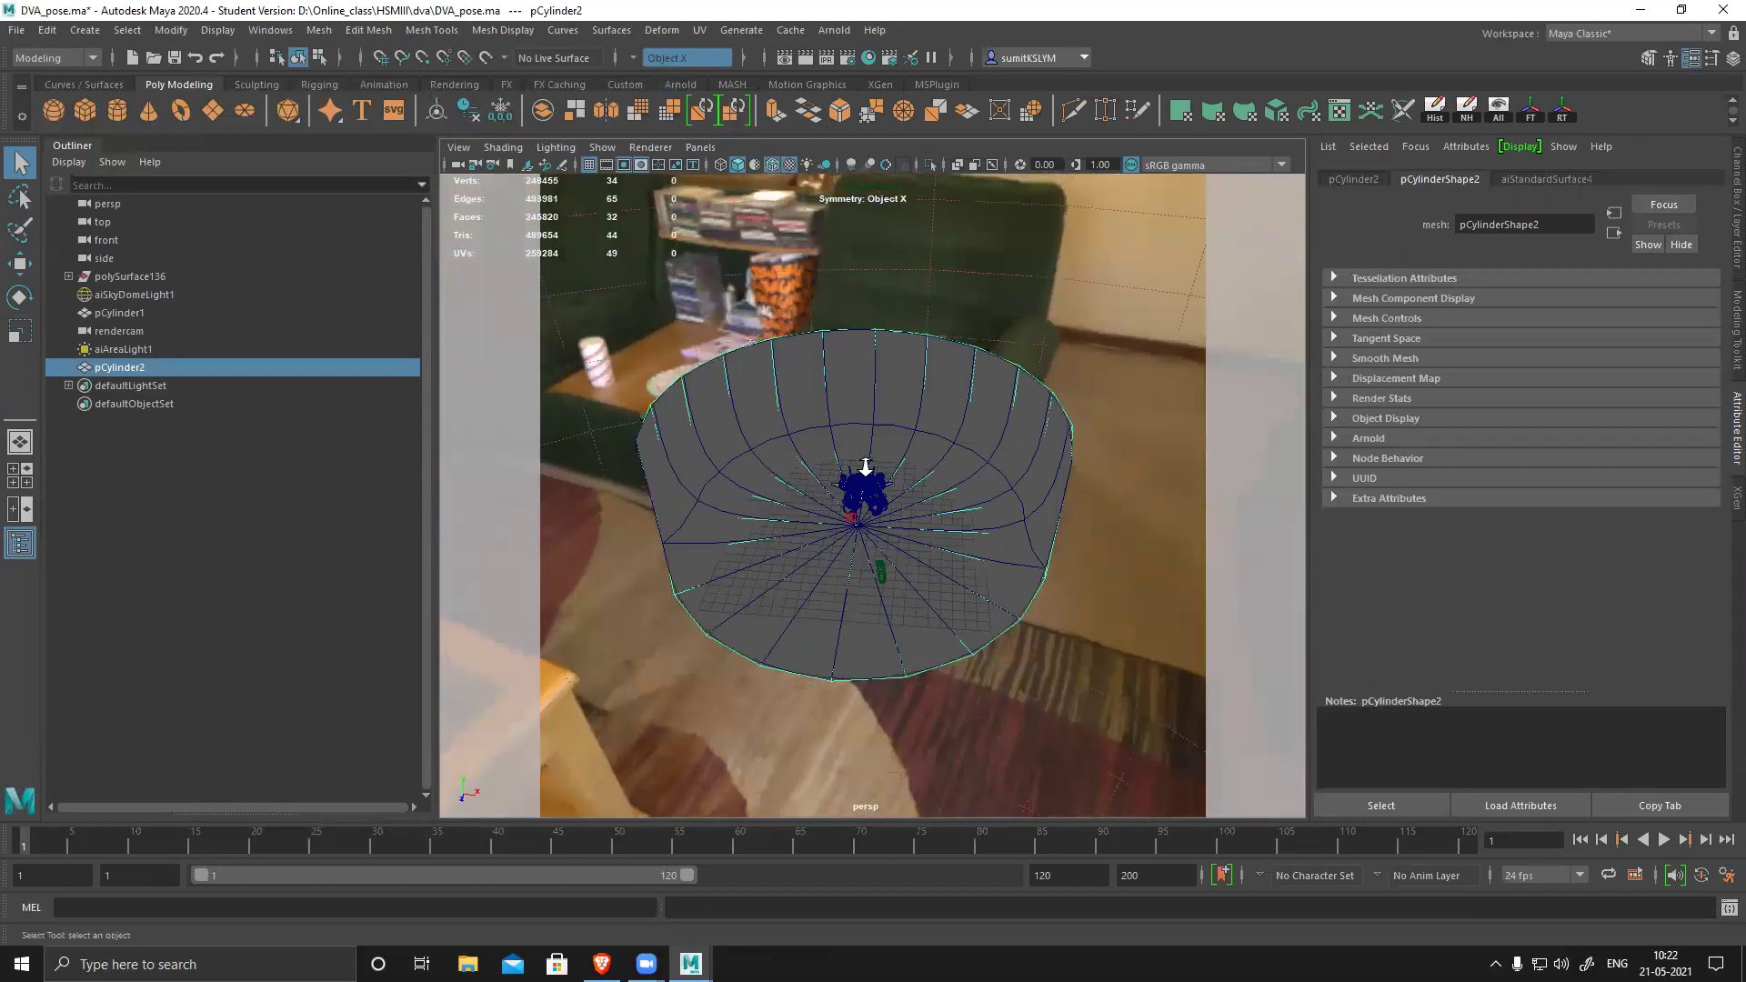
{"action": "left_click_drag", "start_coordinate": [926, 547], "coordinate": [1000, 512], "text": "alt"}
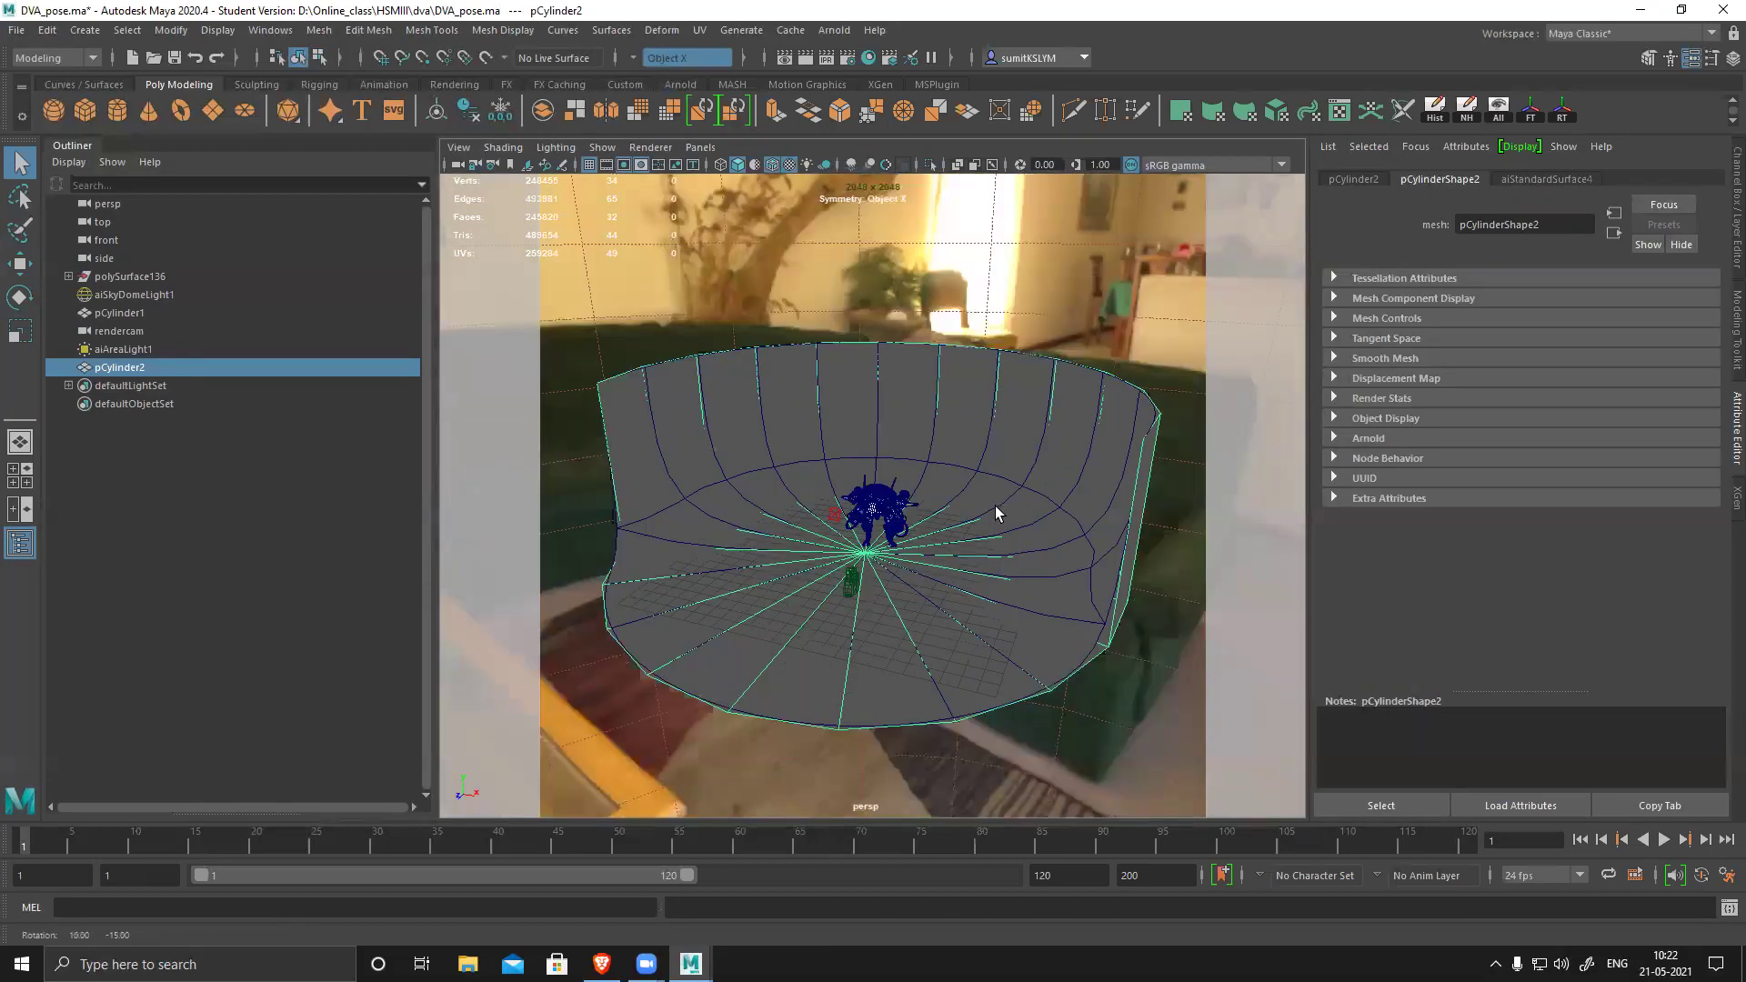
{"action": "left_click", "coordinate": [1106, 626]}
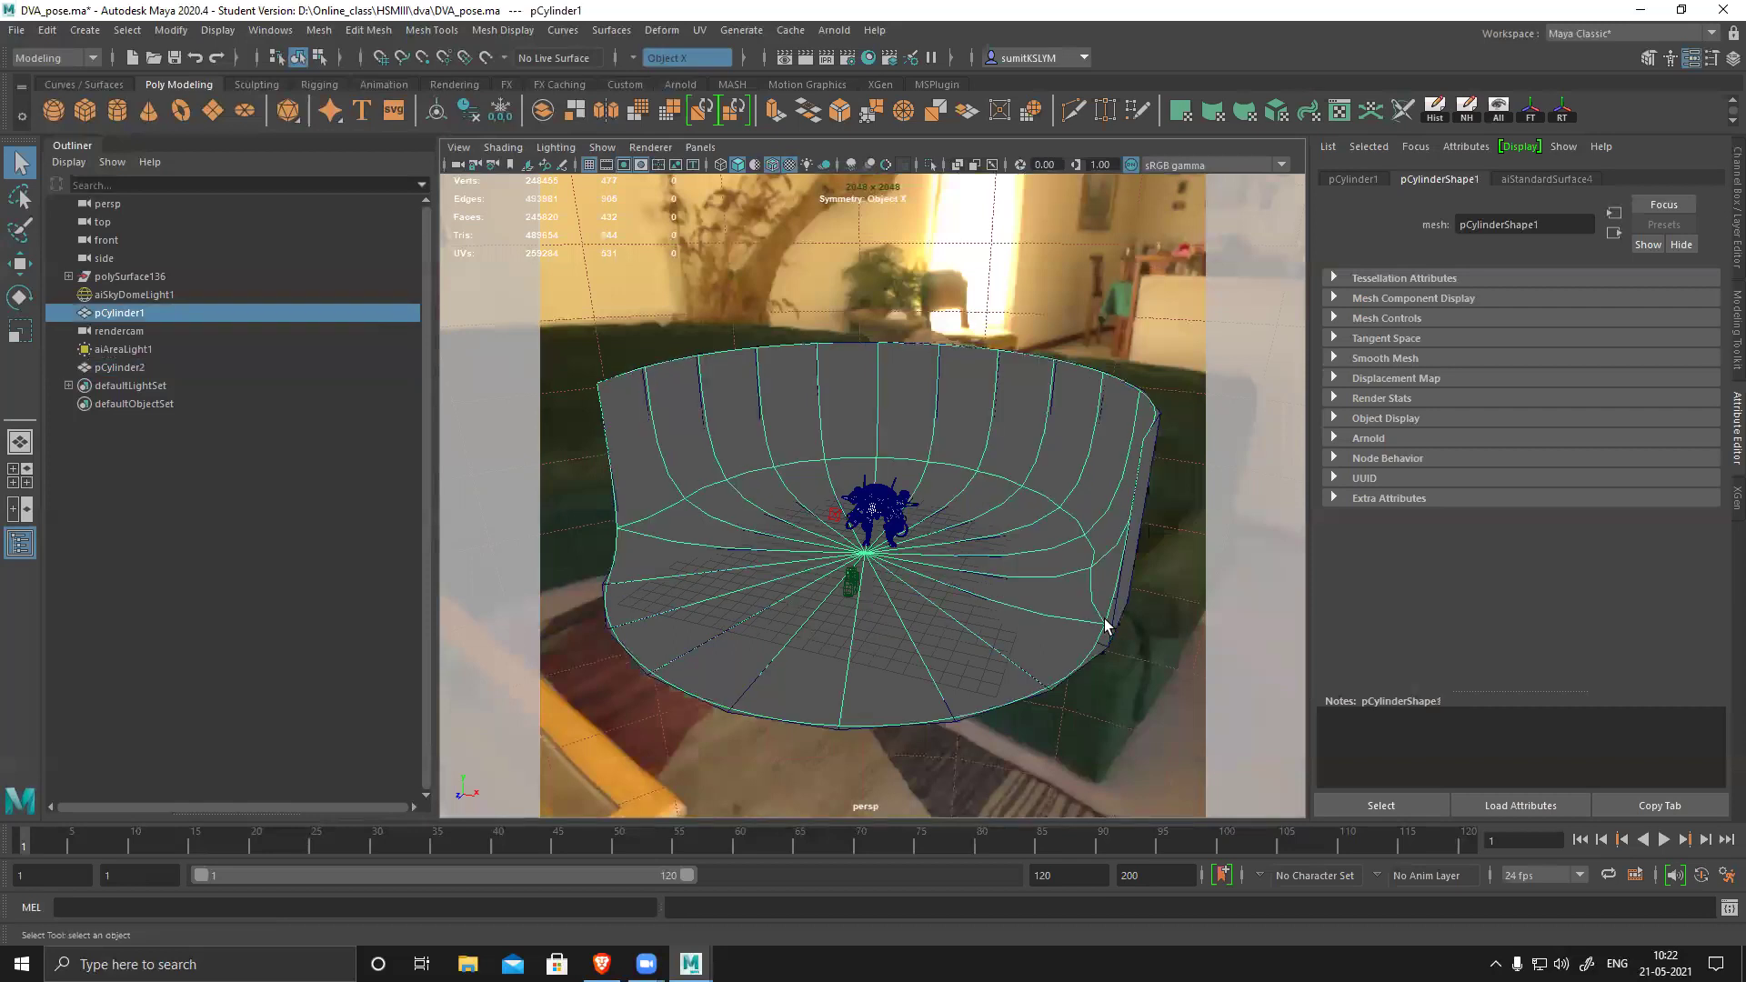
{"action": "key", "text": "Delete"}
- Inspect the remaining backdrop's shape and its aiStandardSurface material, and turn on its smooth mesh preview
{"action": "left_click", "coordinate": [968, 571]}
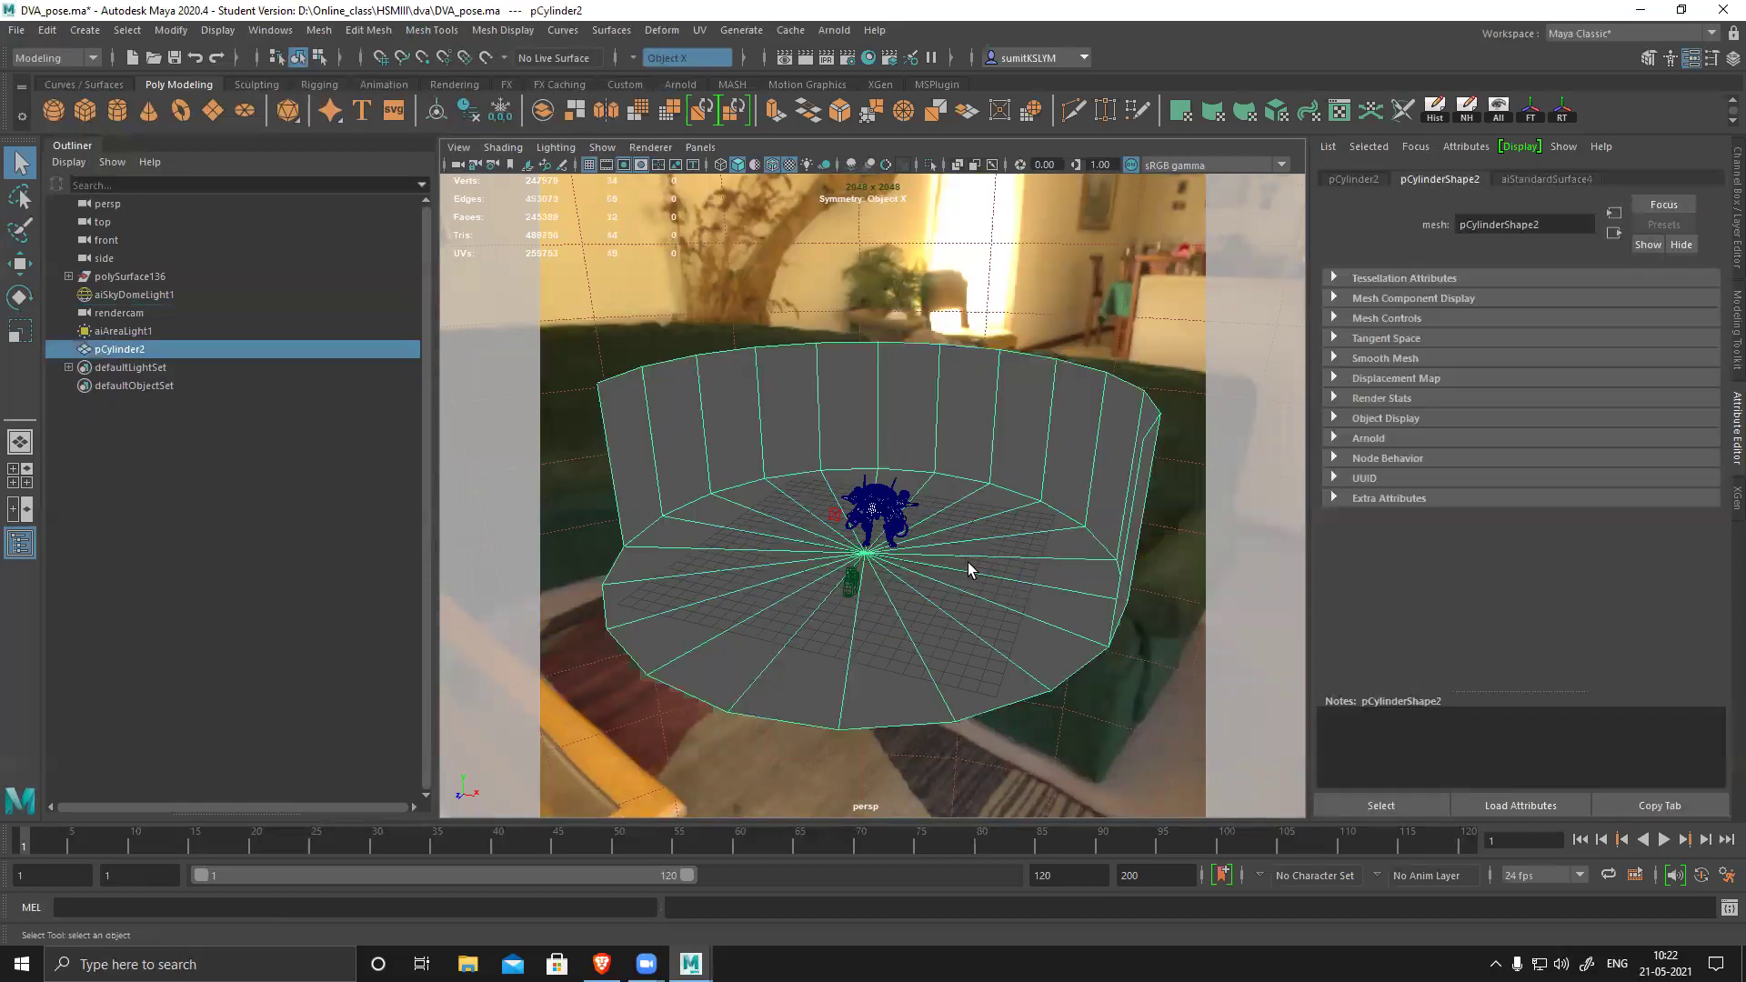
{"action": "left_click_drag", "start_coordinate": [1024, 601], "coordinate": [669, 356], "text": "alt"}
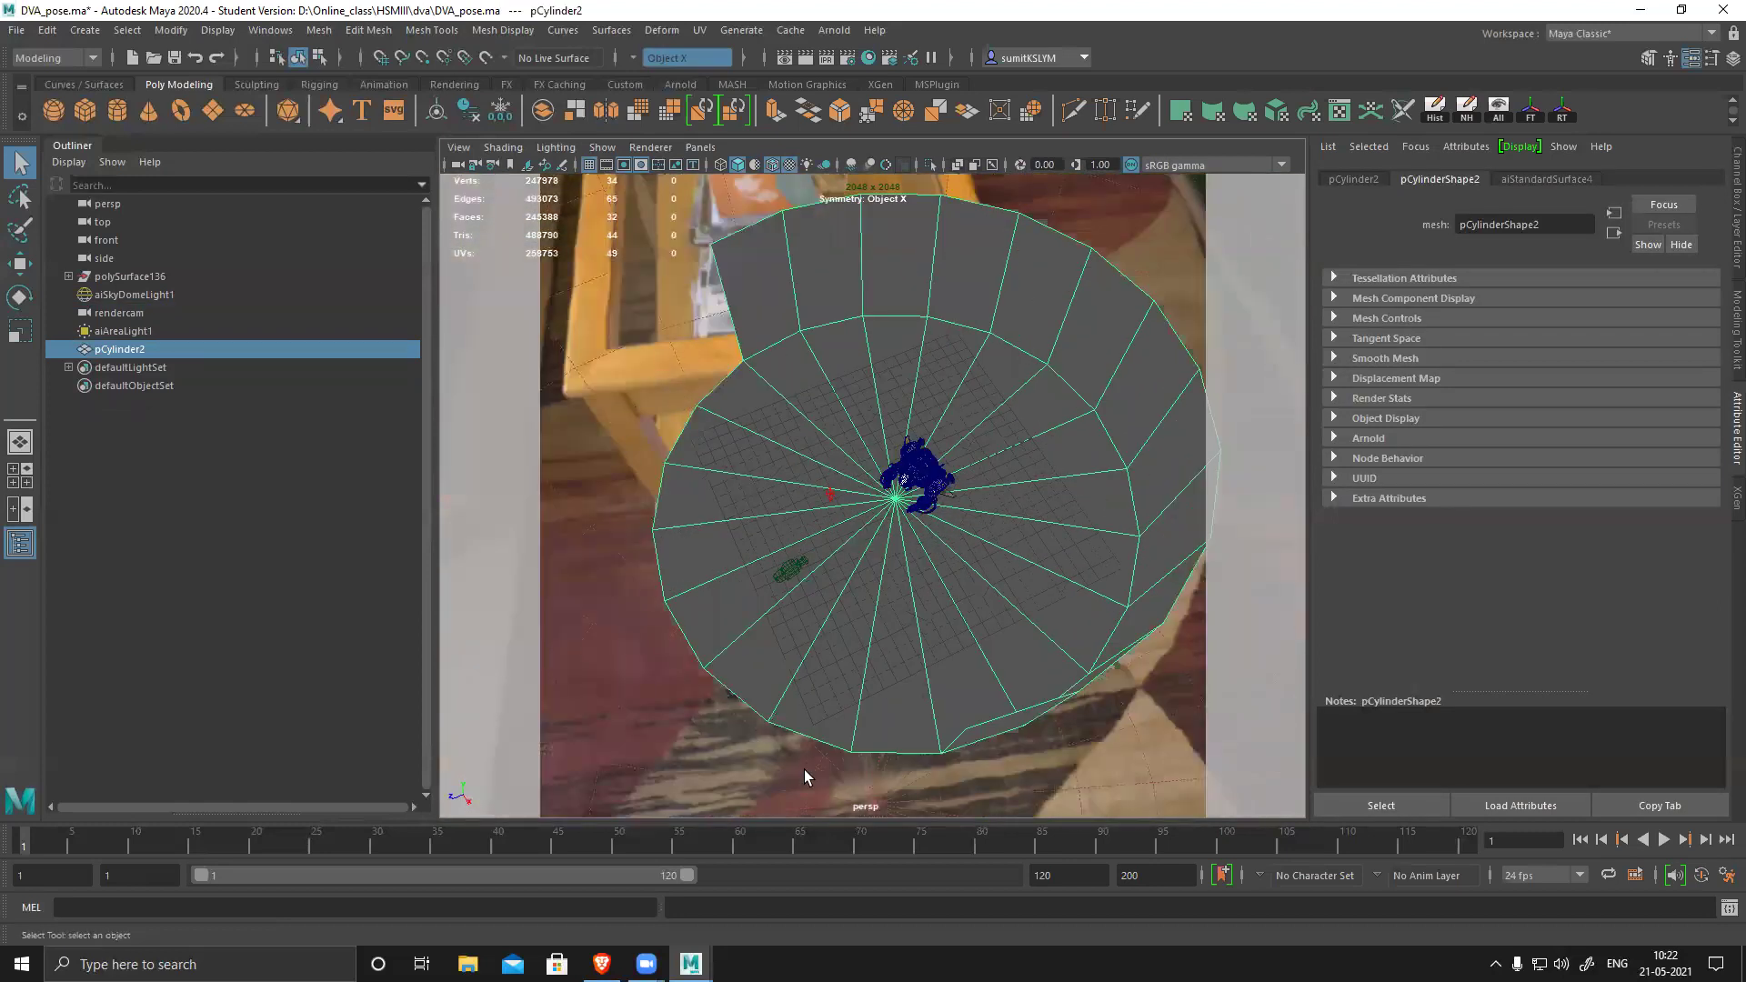
{"action": "left_click_drag", "start_coordinate": [830, 601], "coordinate": [737, 407], "text": "alt"}
{"action": "left_click_drag", "start_coordinate": [918, 522], "coordinate": [822, 614], "text": "alt"}
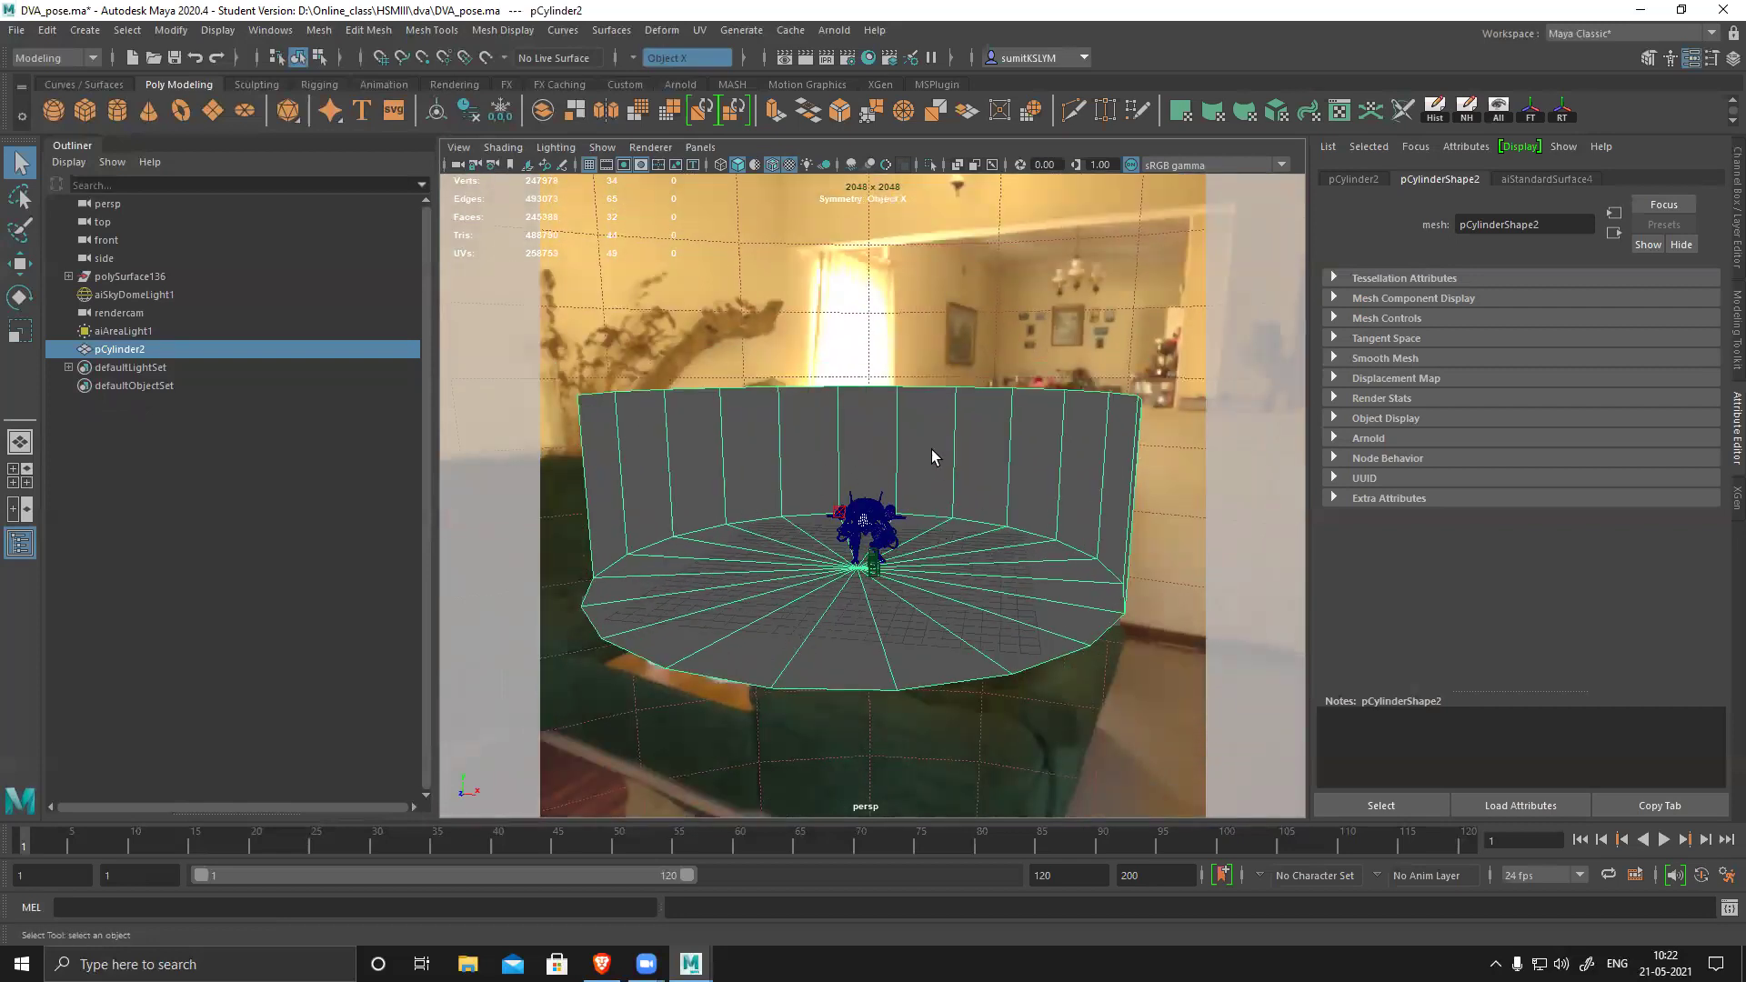
{"action": "left_click", "coordinate": [1551, 180]}
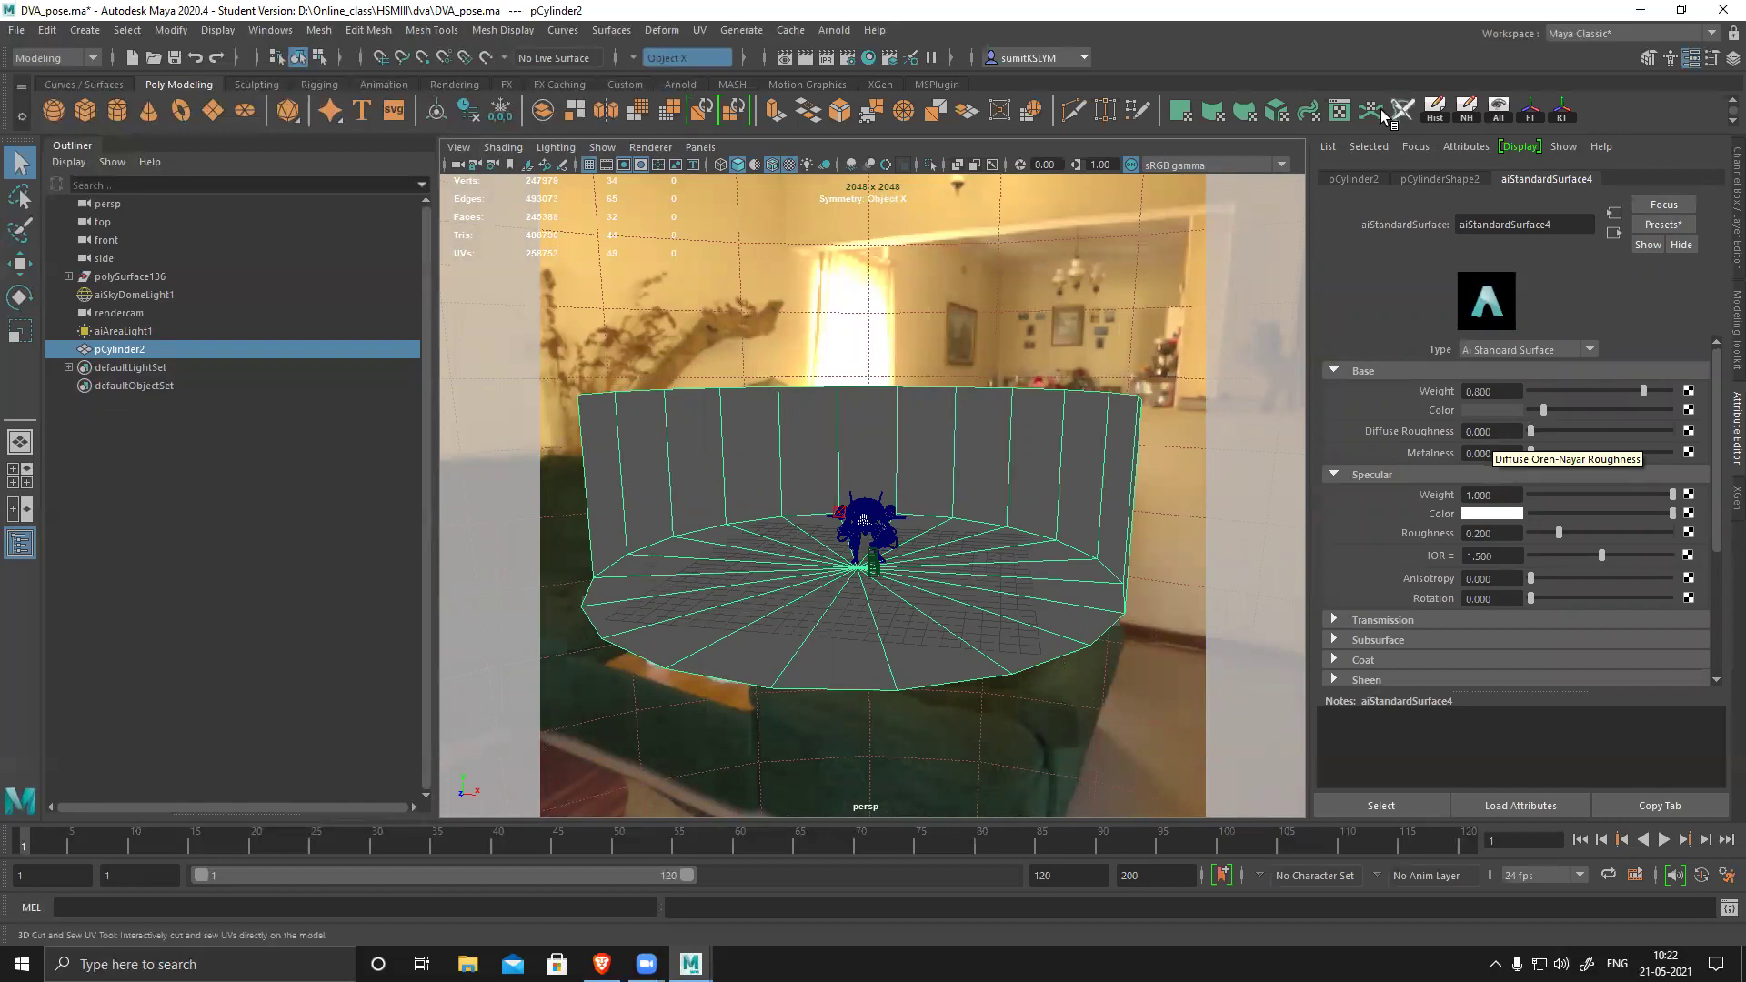
{"action": "left_click_drag", "start_coordinate": [949, 597], "coordinate": [796, 574], "text": "alt"}
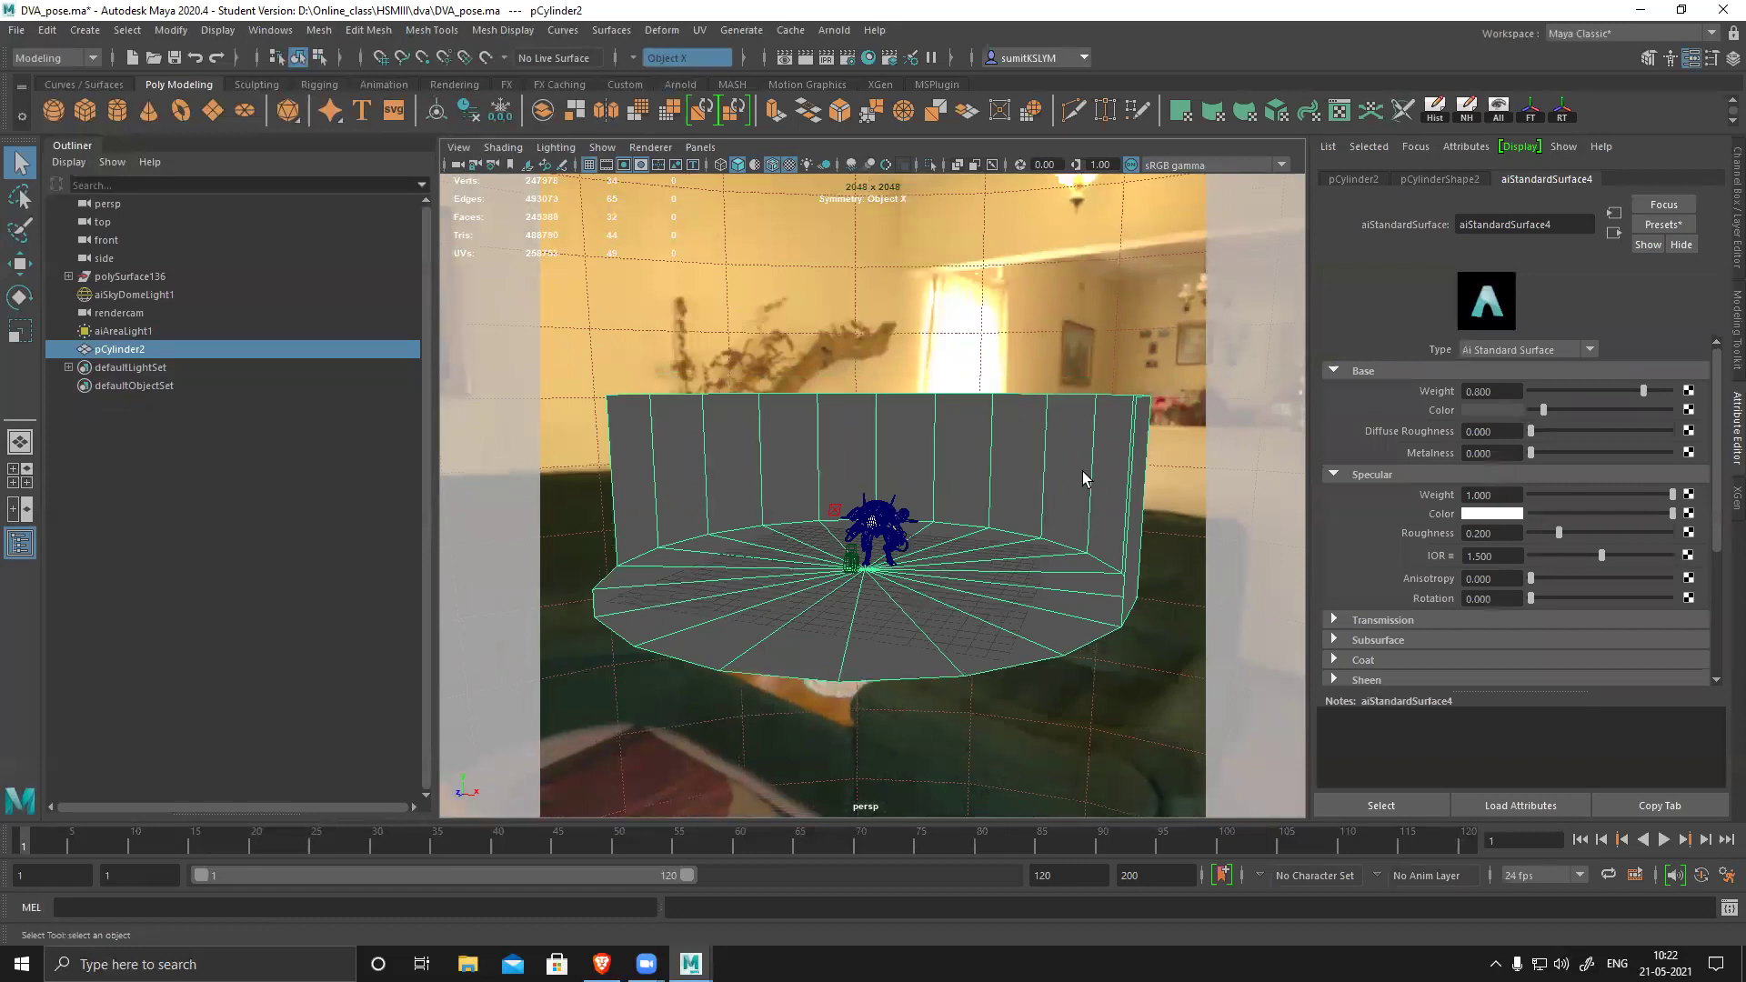
{"action": "key", "text": "3"}
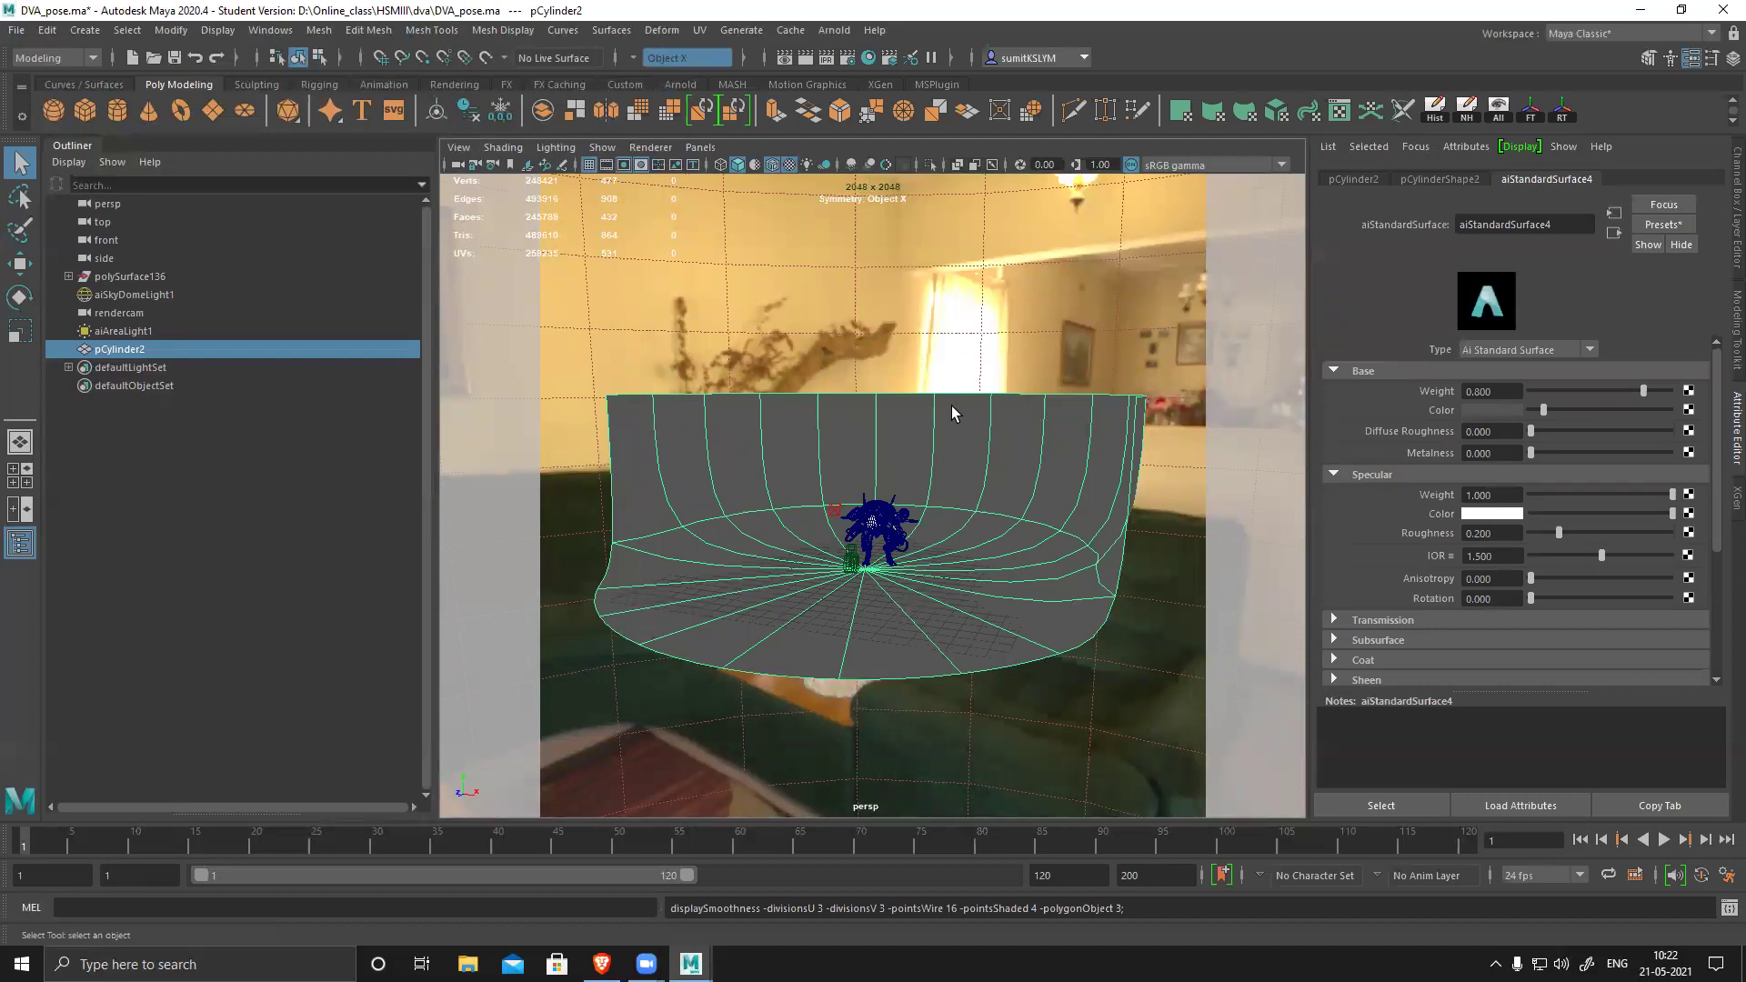
- Select the sky dome light to review its attributes and show the Arnold lighting tools
{"action": "left_click", "coordinate": [937, 304]}
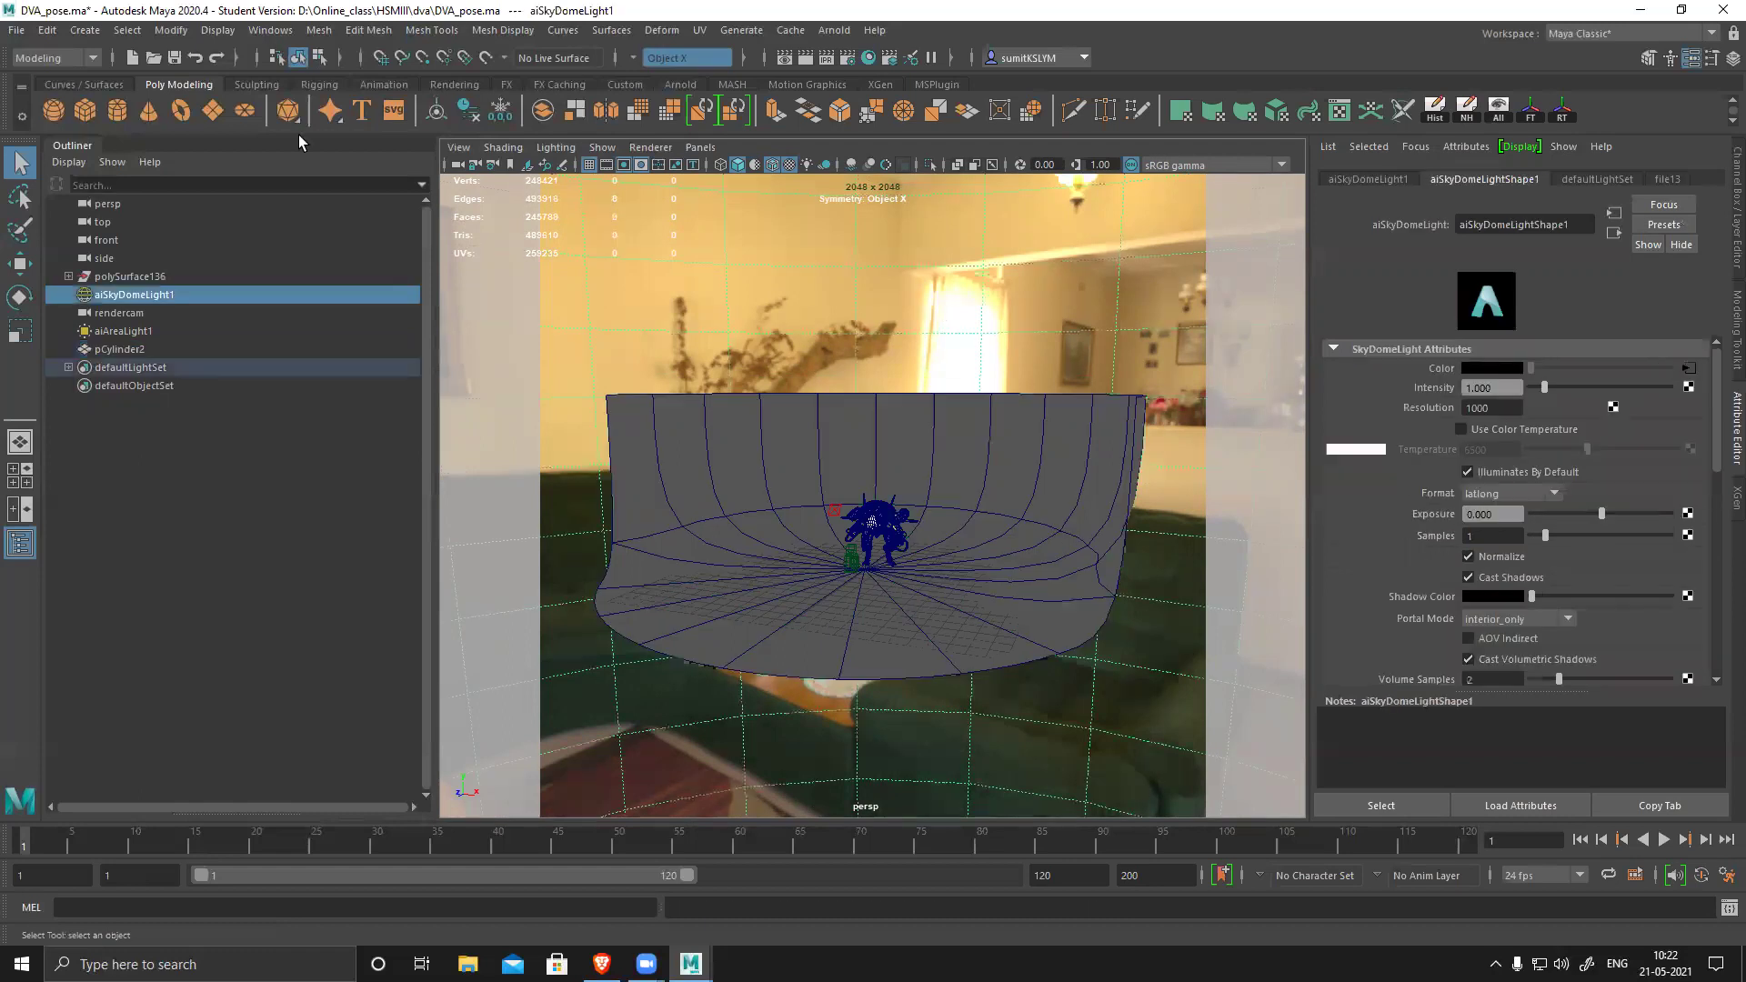
{"action": "left_click", "coordinate": [681, 85]}
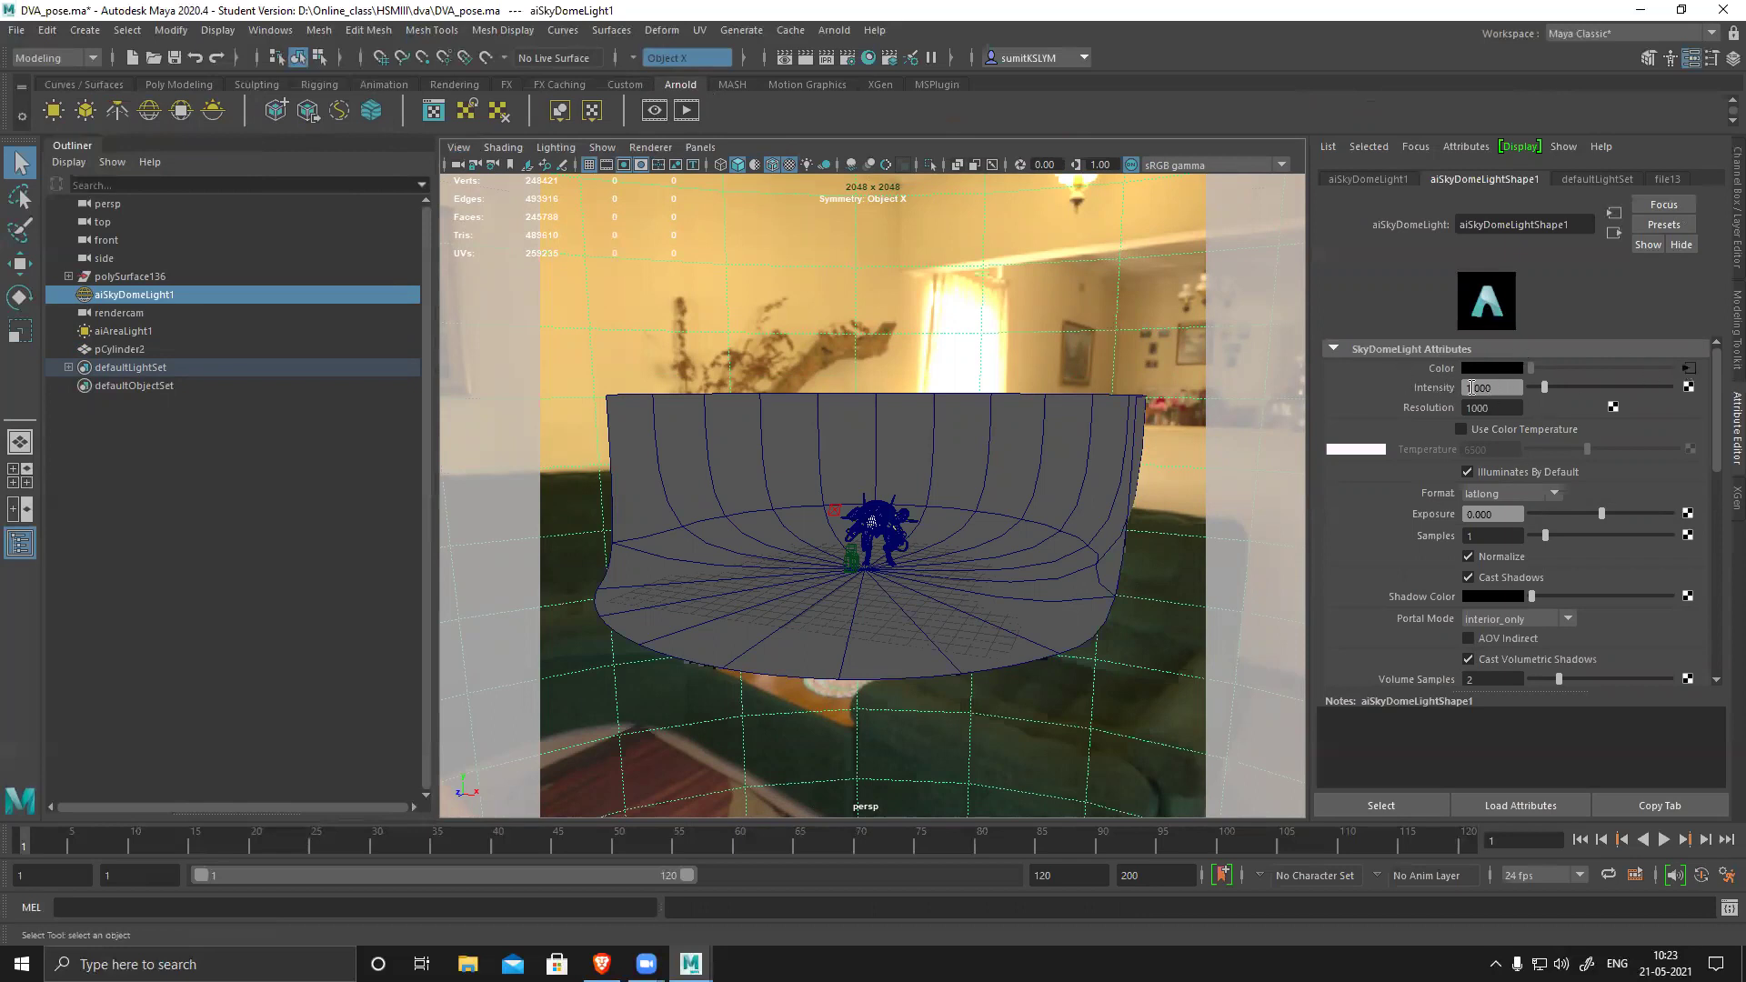
- Select the mech's upper shell and inspect its body material, including the metalness map's color space and color balance settings
{"action": "right_click_drag", "start_coordinate": [884, 527], "coordinate": [962, 646], "text": "alt"}
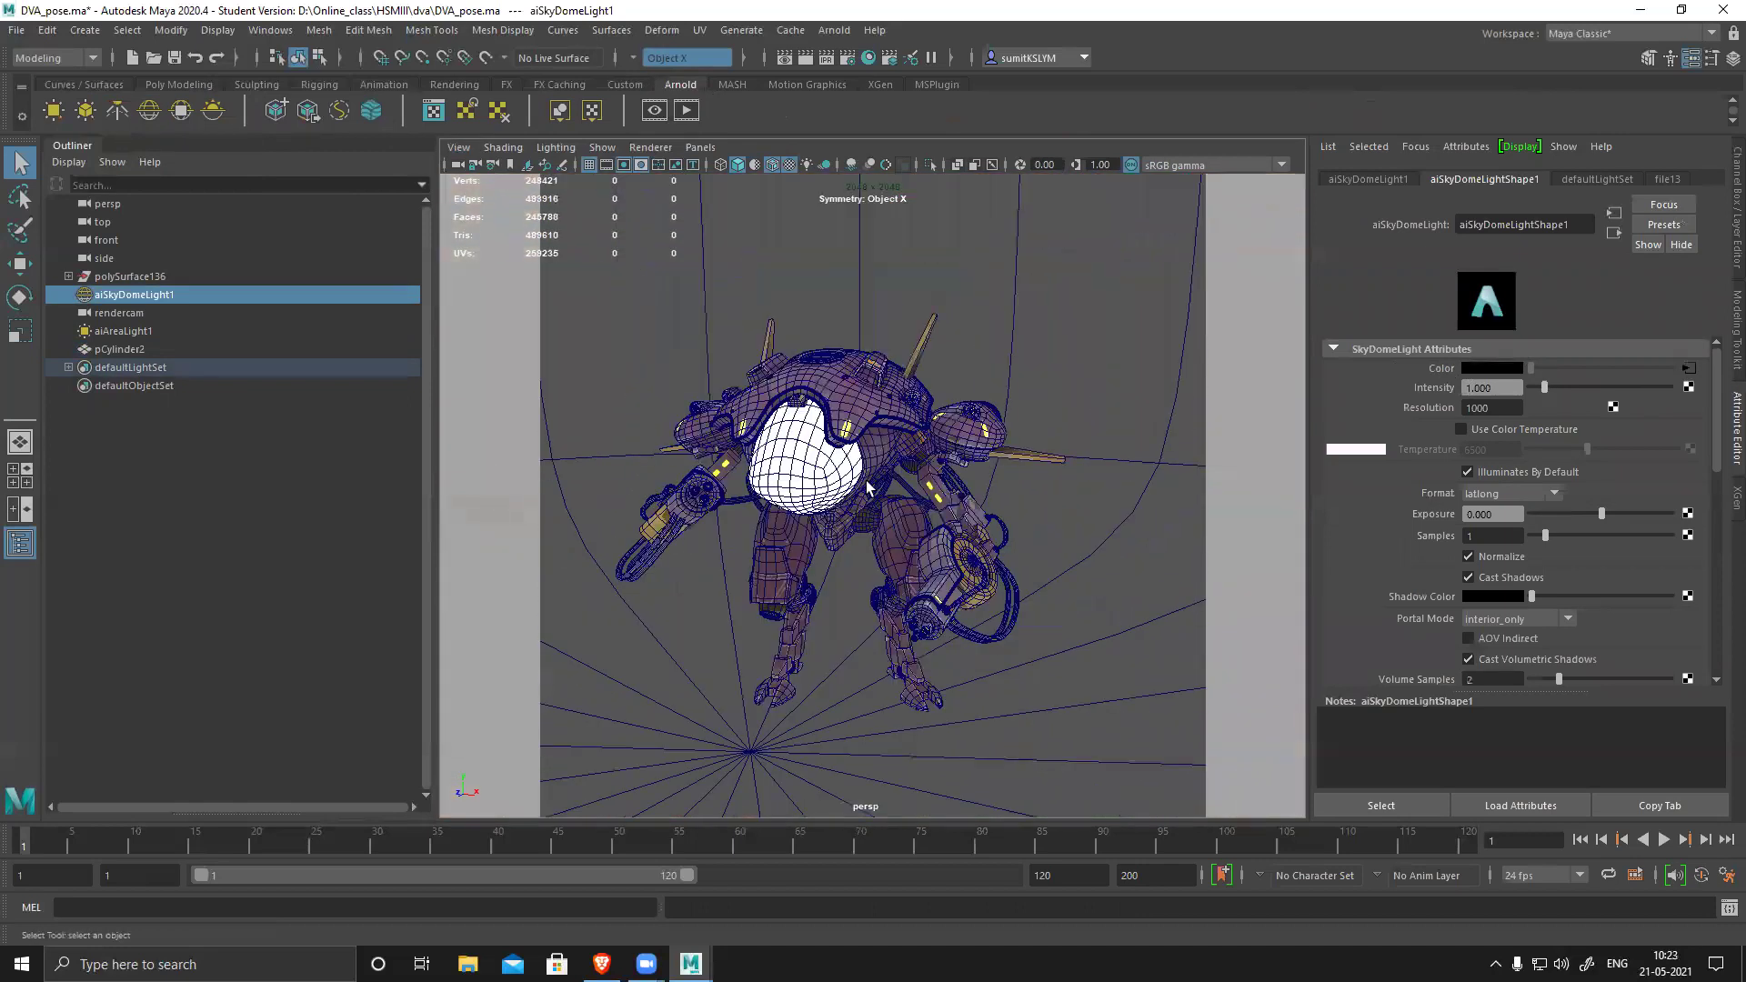
{"action": "left_click", "coordinate": [869, 420]}
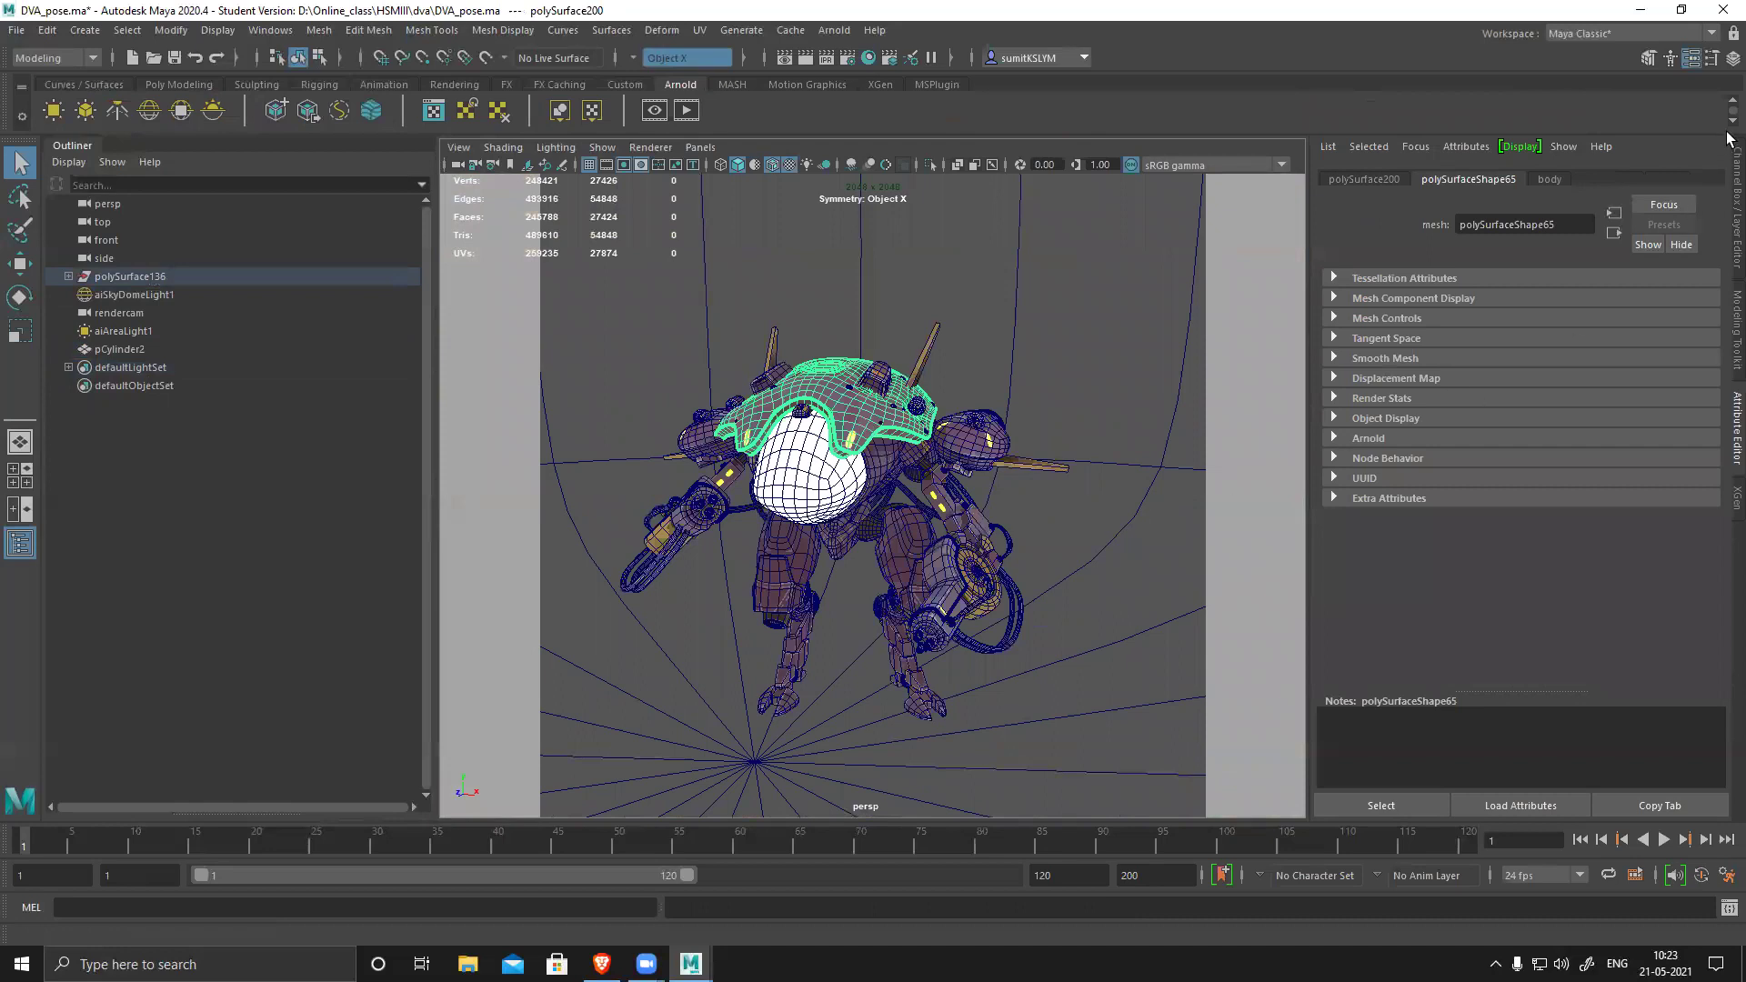
{"action": "left_click", "coordinate": [1550, 180]}
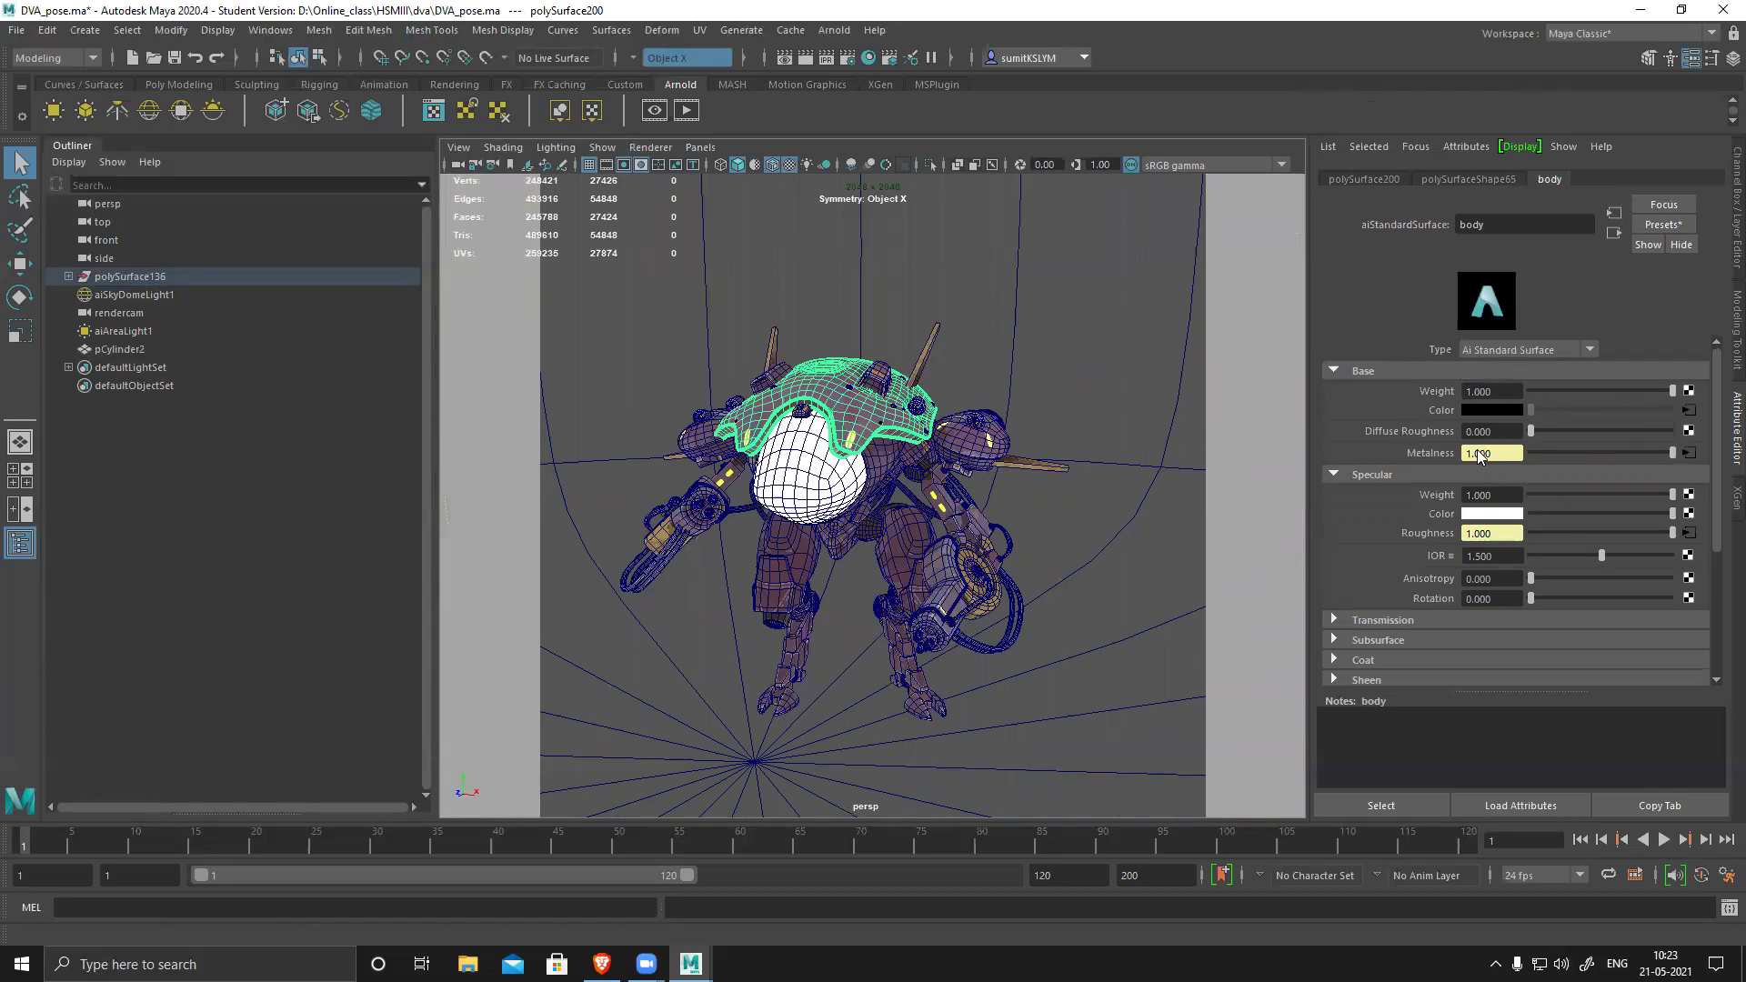
{"action": "left_click", "coordinate": [1690, 453]}
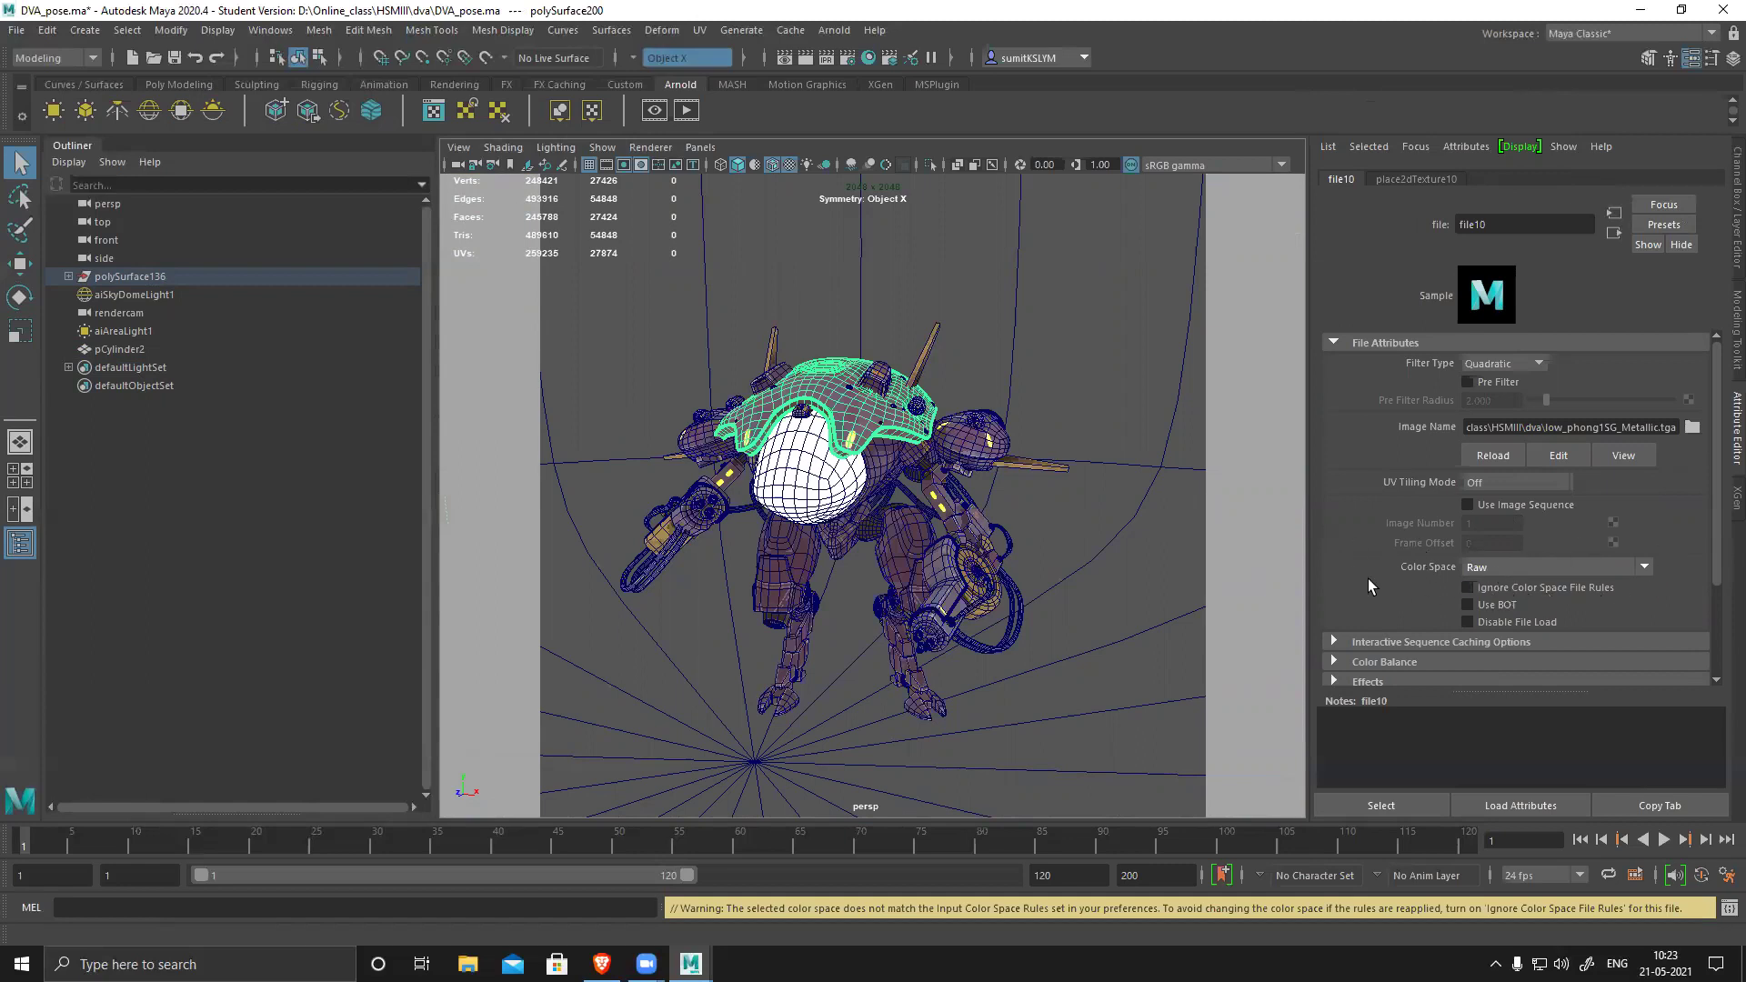
{"action": "scroll", "coordinate": [1364, 580], "scroll_direction": "down", "scroll_amount": 3}
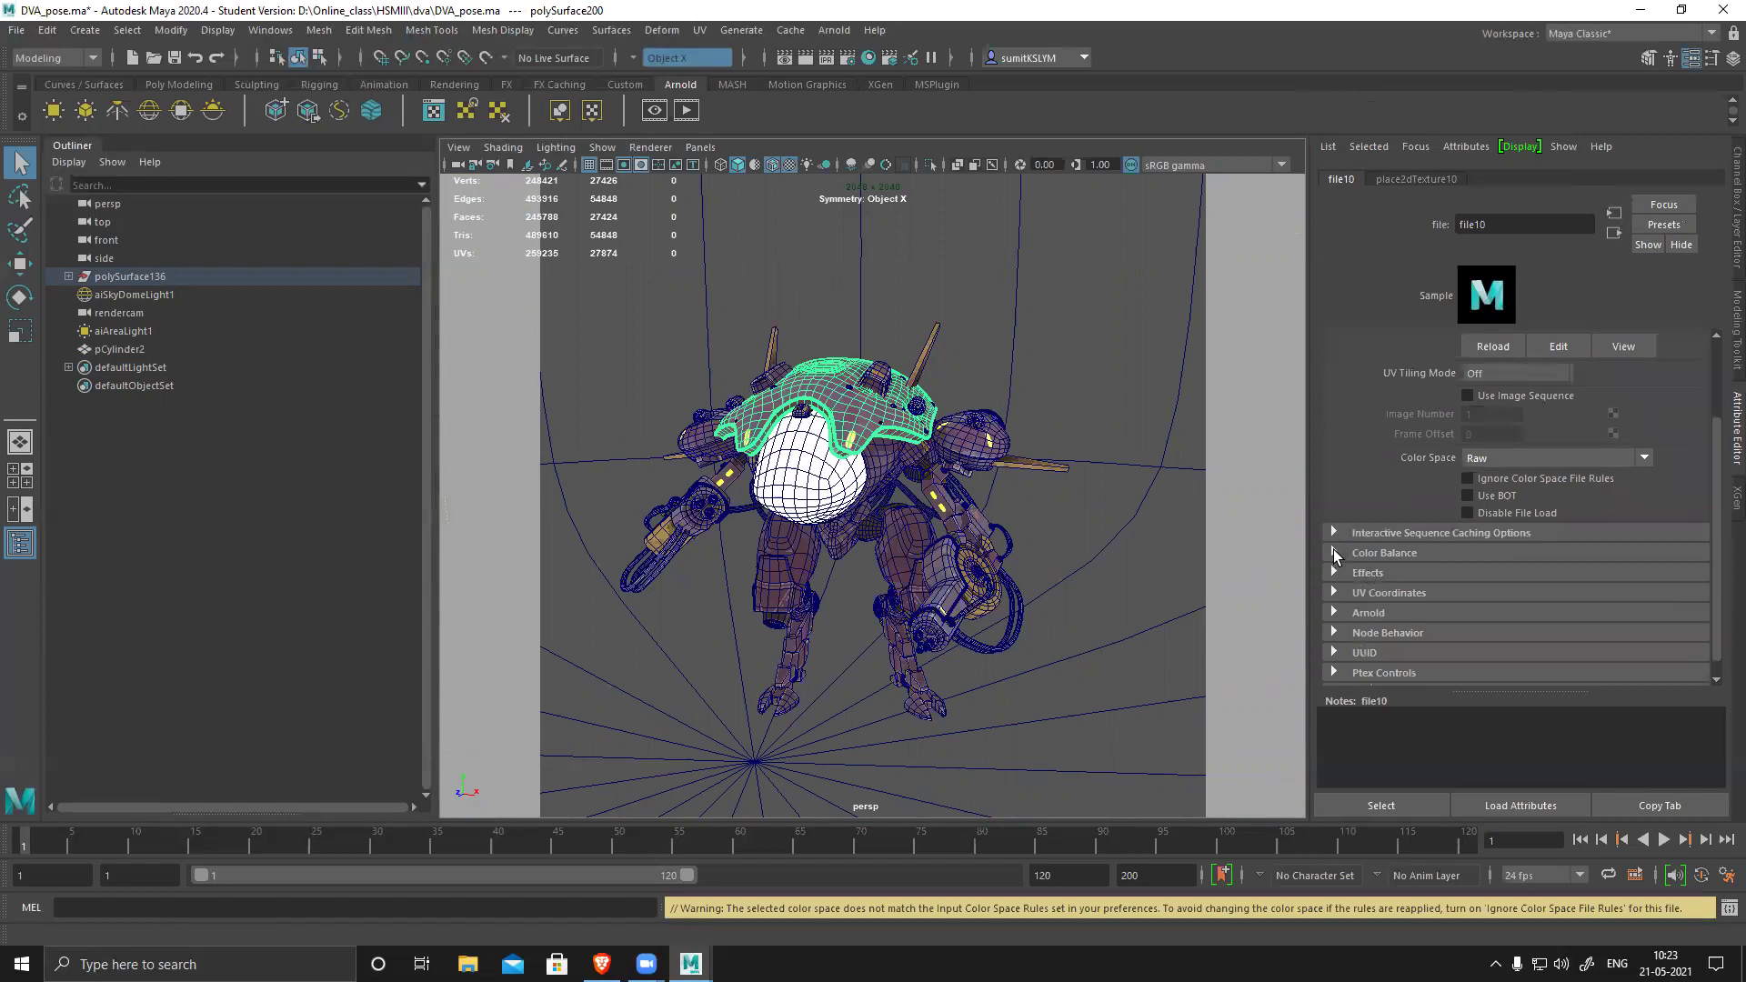
{"action": "left_click", "coordinate": [1334, 551]}
{"action": "scroll", "coordinate": [1439, 589], "scroll_direction": "down", "scroll_amount": 2}
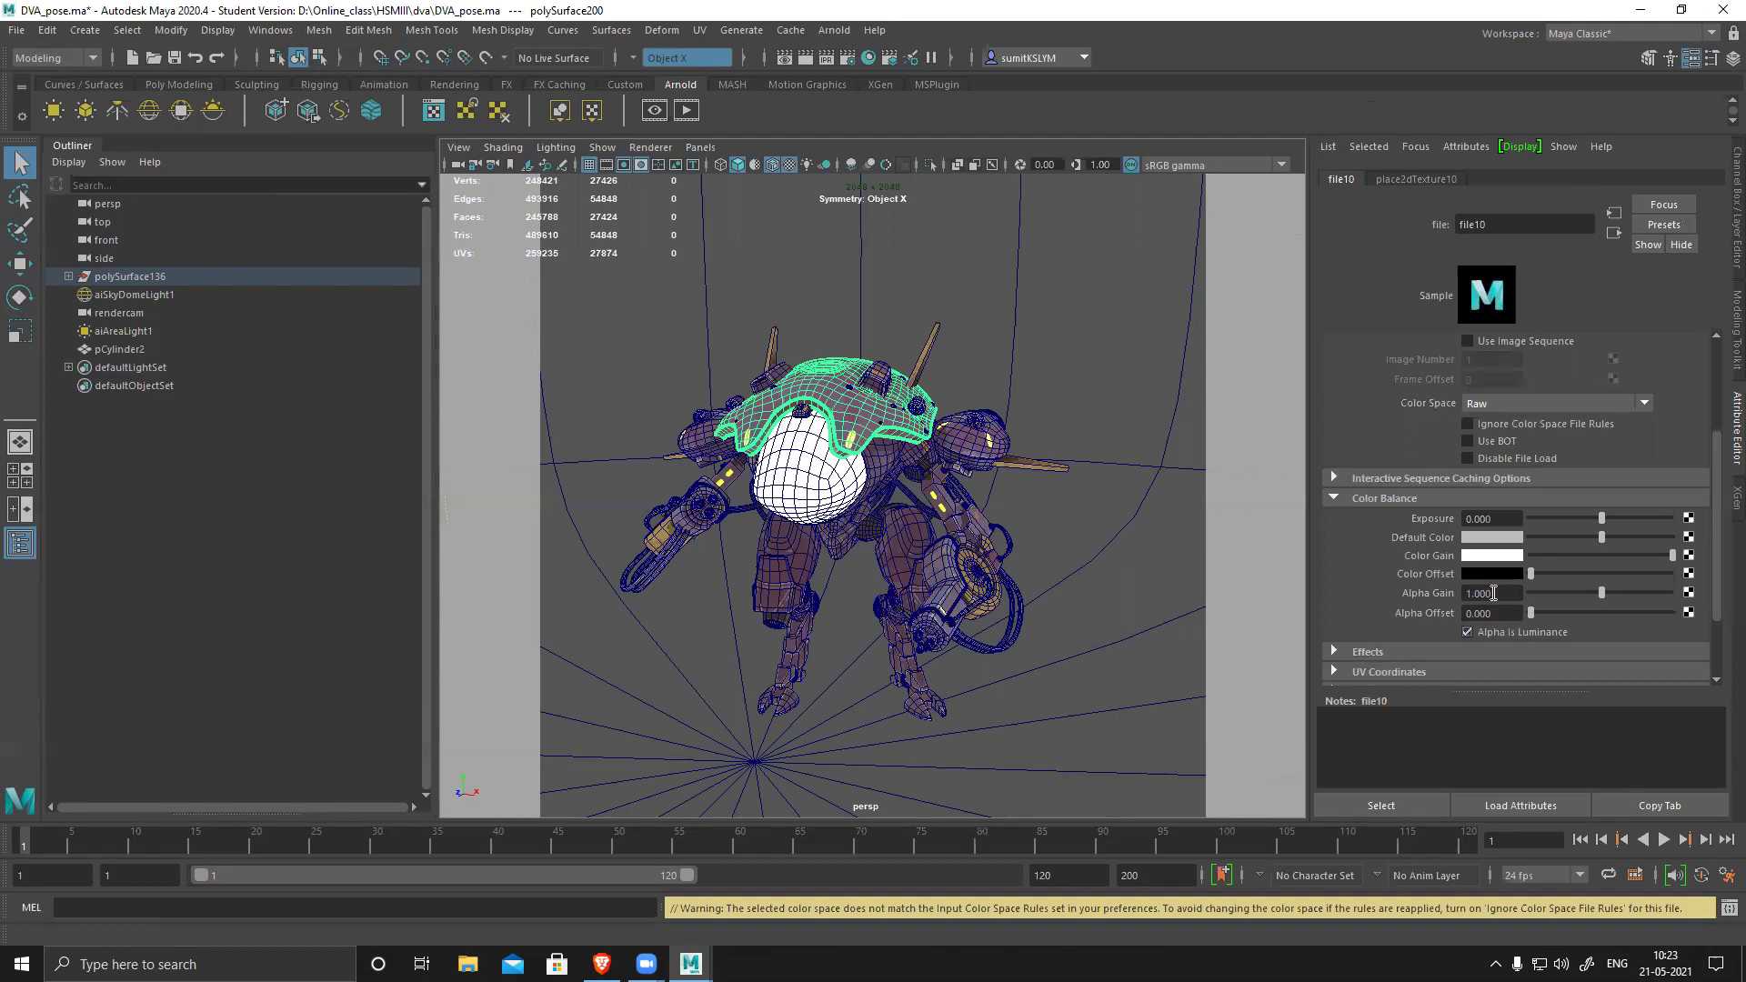
{"action": "left_click", "coordinate": [1614, 233]}
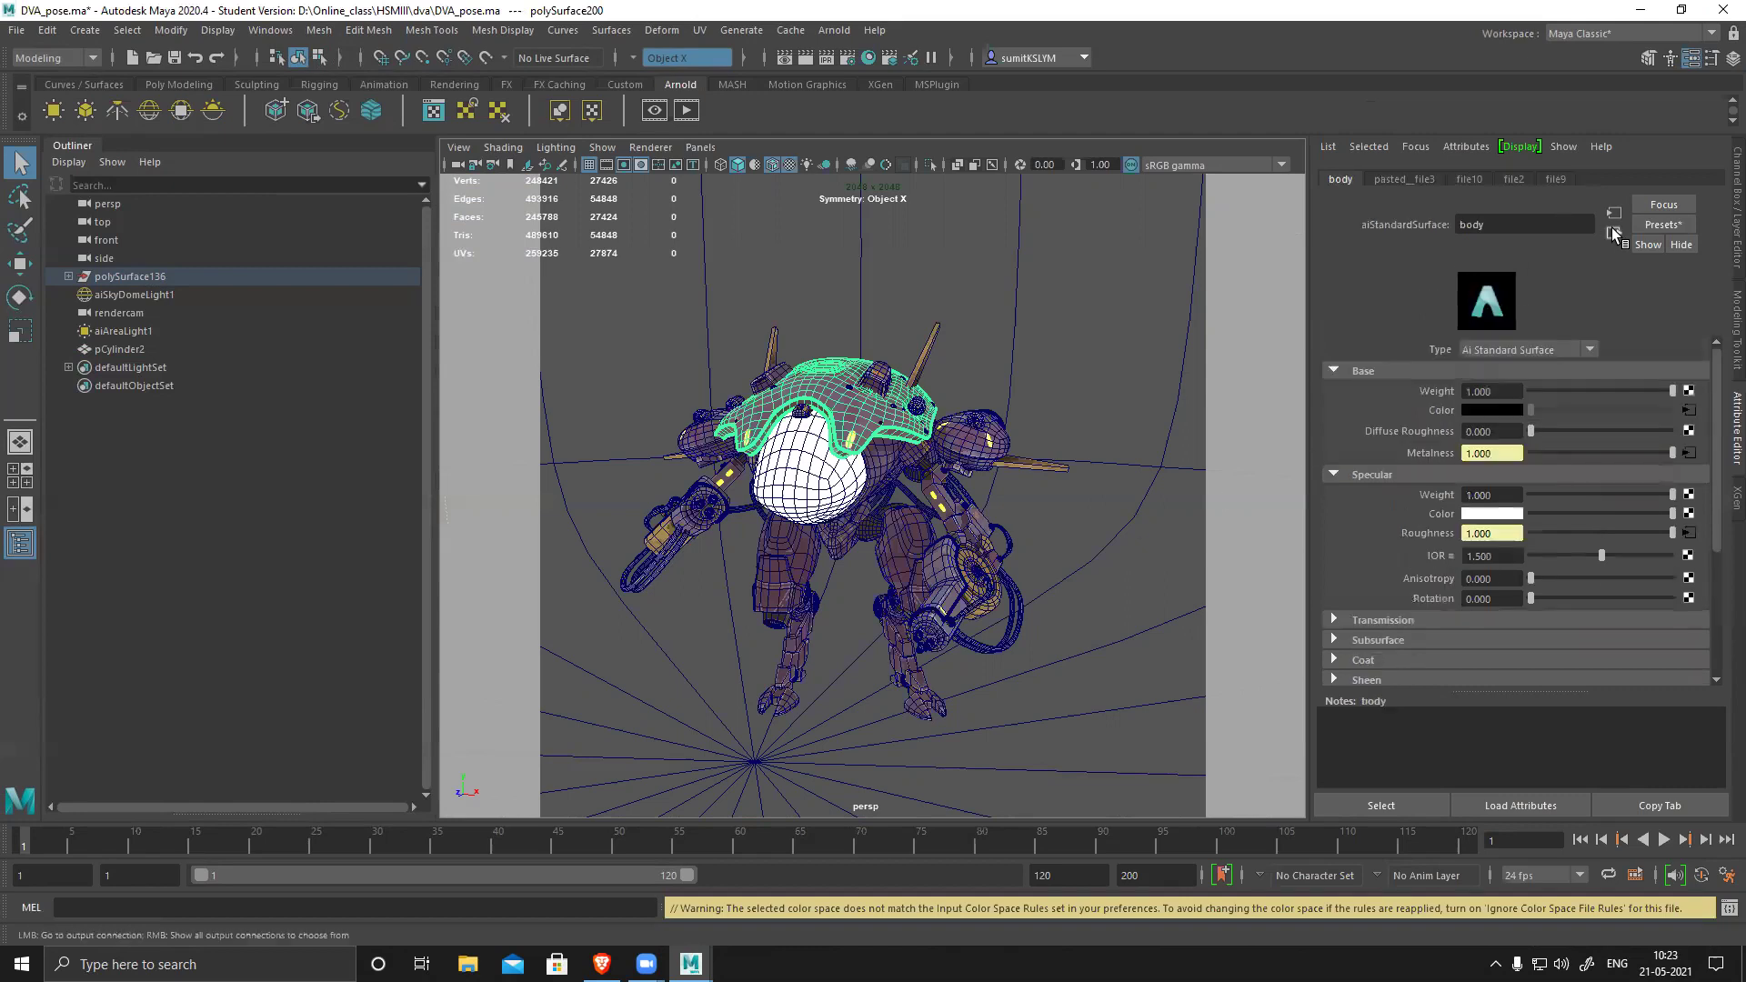
- Open the body material's roughness map and turn on Ignore Color Space File Rules for it
{"action": "left_click", "coordinate": [1689, 533]}
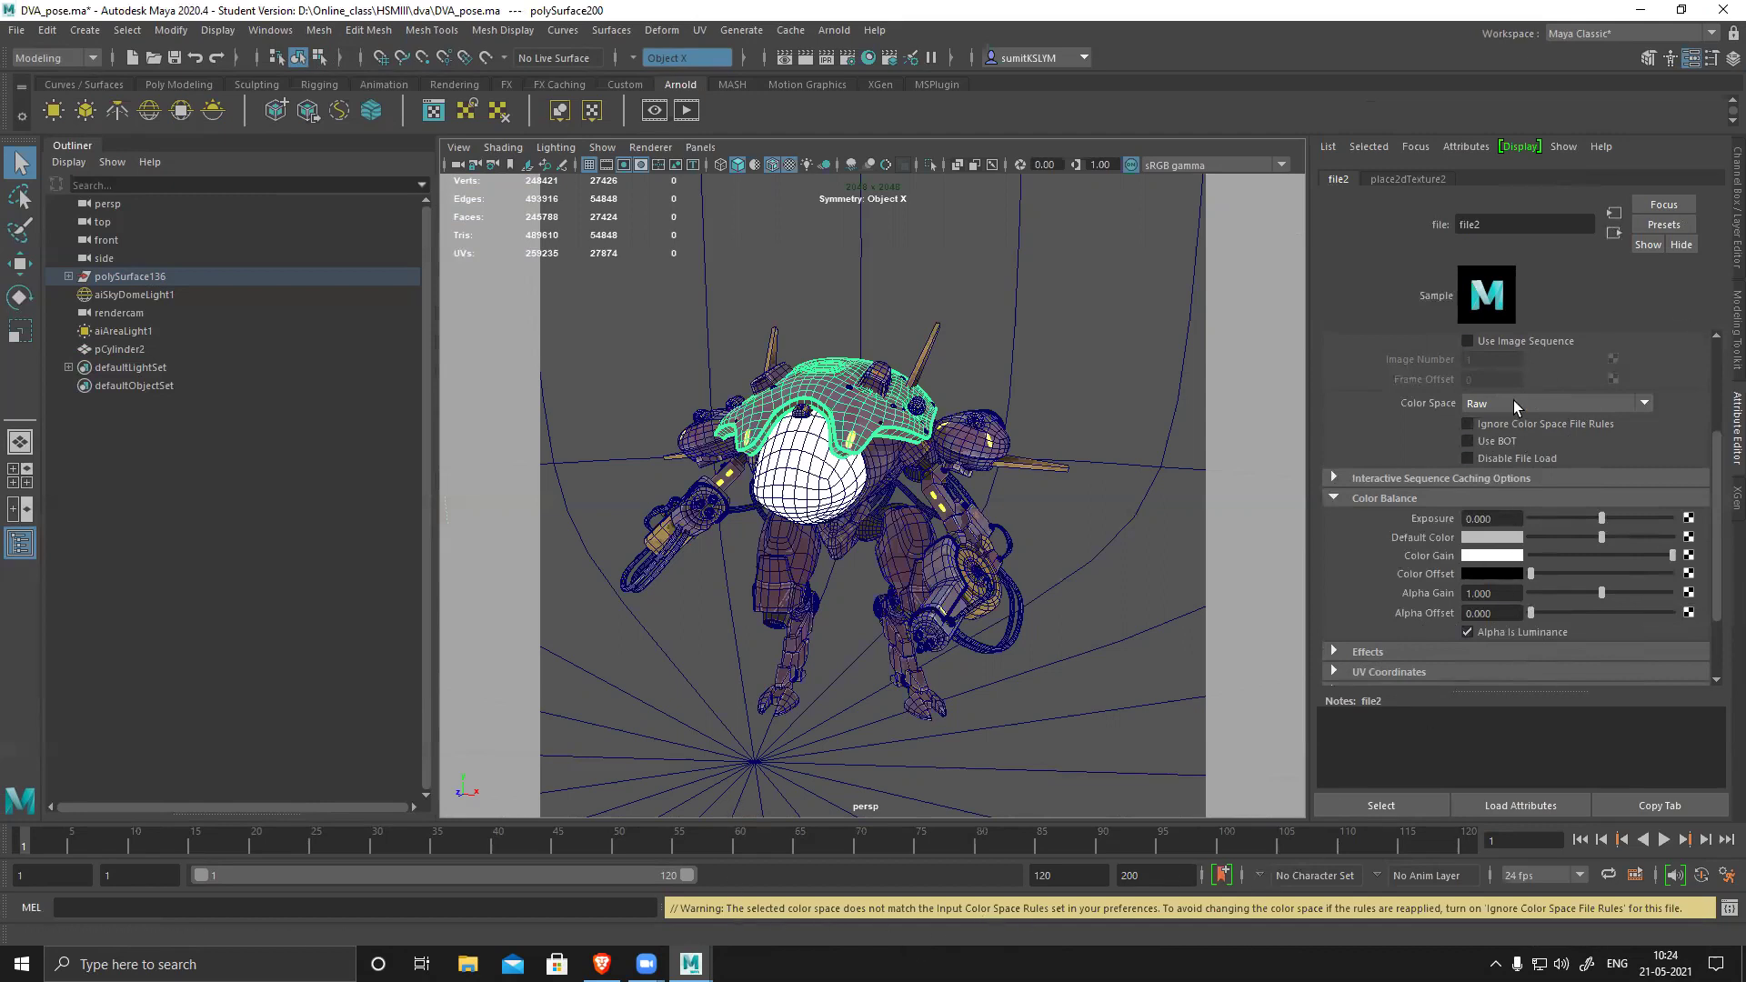
{"action": "left_click", "coordinate": [1503, 431]}
{"action": "left_click_drag", "start_coordinate": [782, 415], "coordinate": [869, 284], "text": "alt"}
{"action": "left_click_drag", "start_coordinate": [894, 560], "coordinate": [636, 498], "text": "alt"}
{"action": "right_click_drag", "start_coordinate": [636, 498], "coordinate": [1039, 462], "text": "alt"}
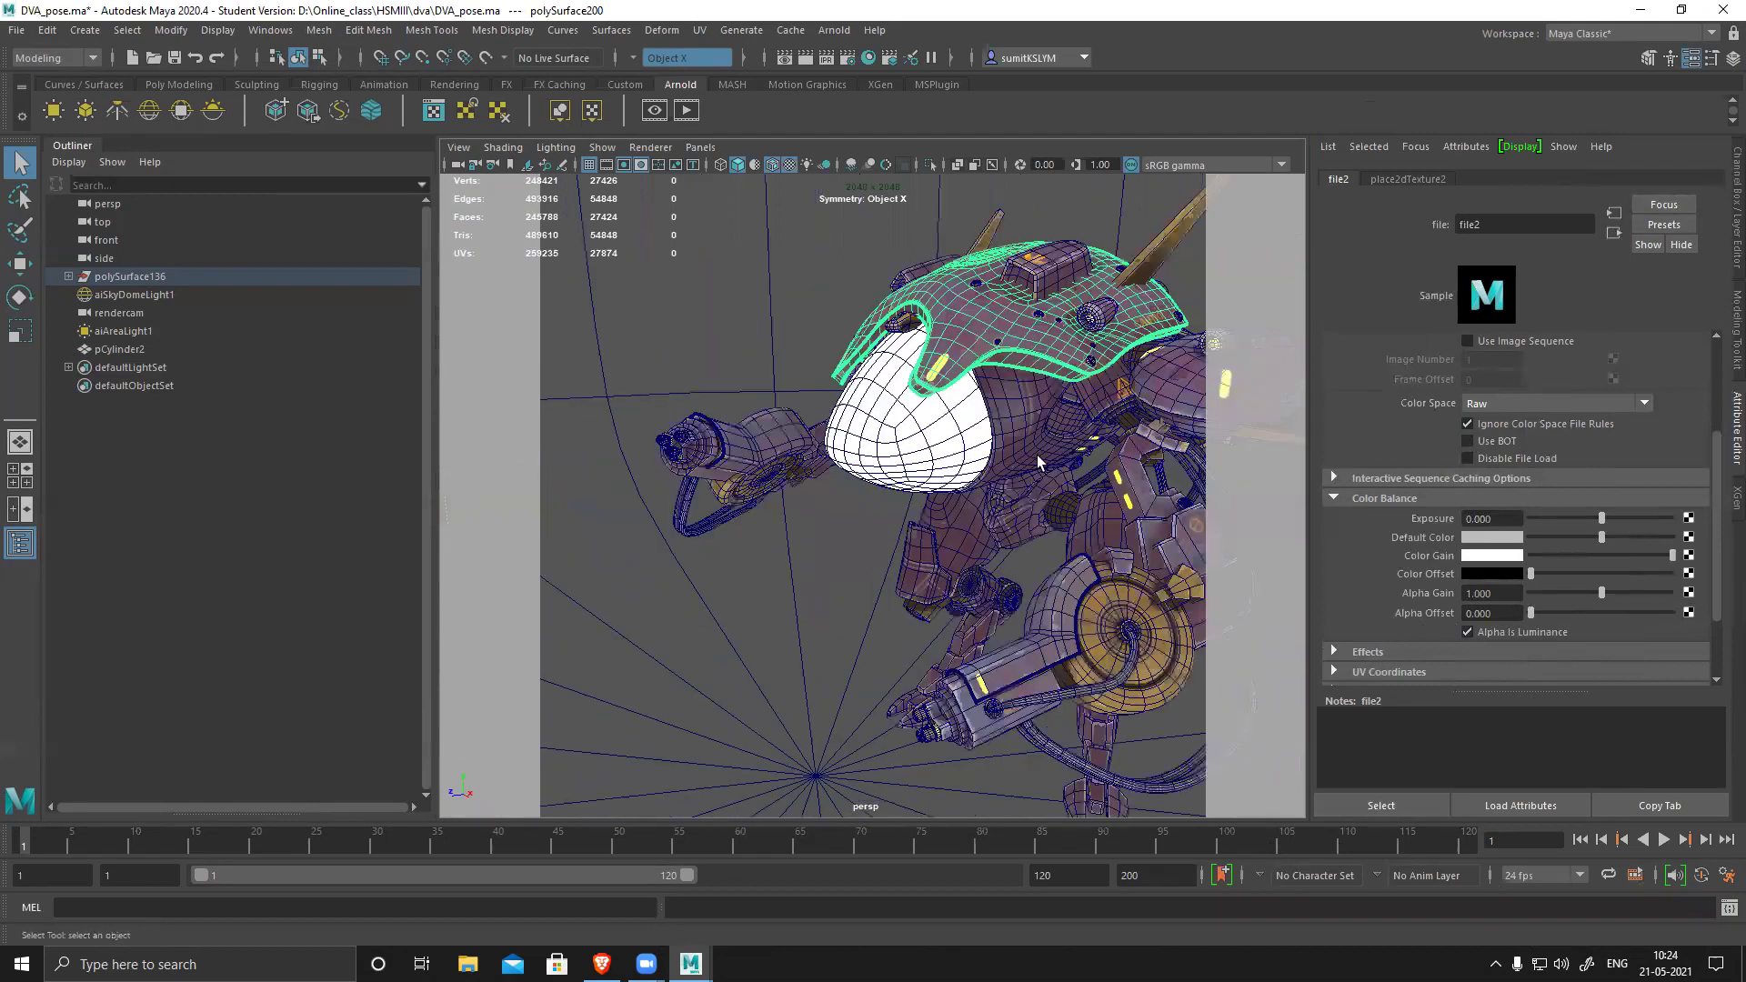
- Break the bump mapping connection in the body material's geometry settings
{"action": "left_click", "coordinate": [1615, 233]}
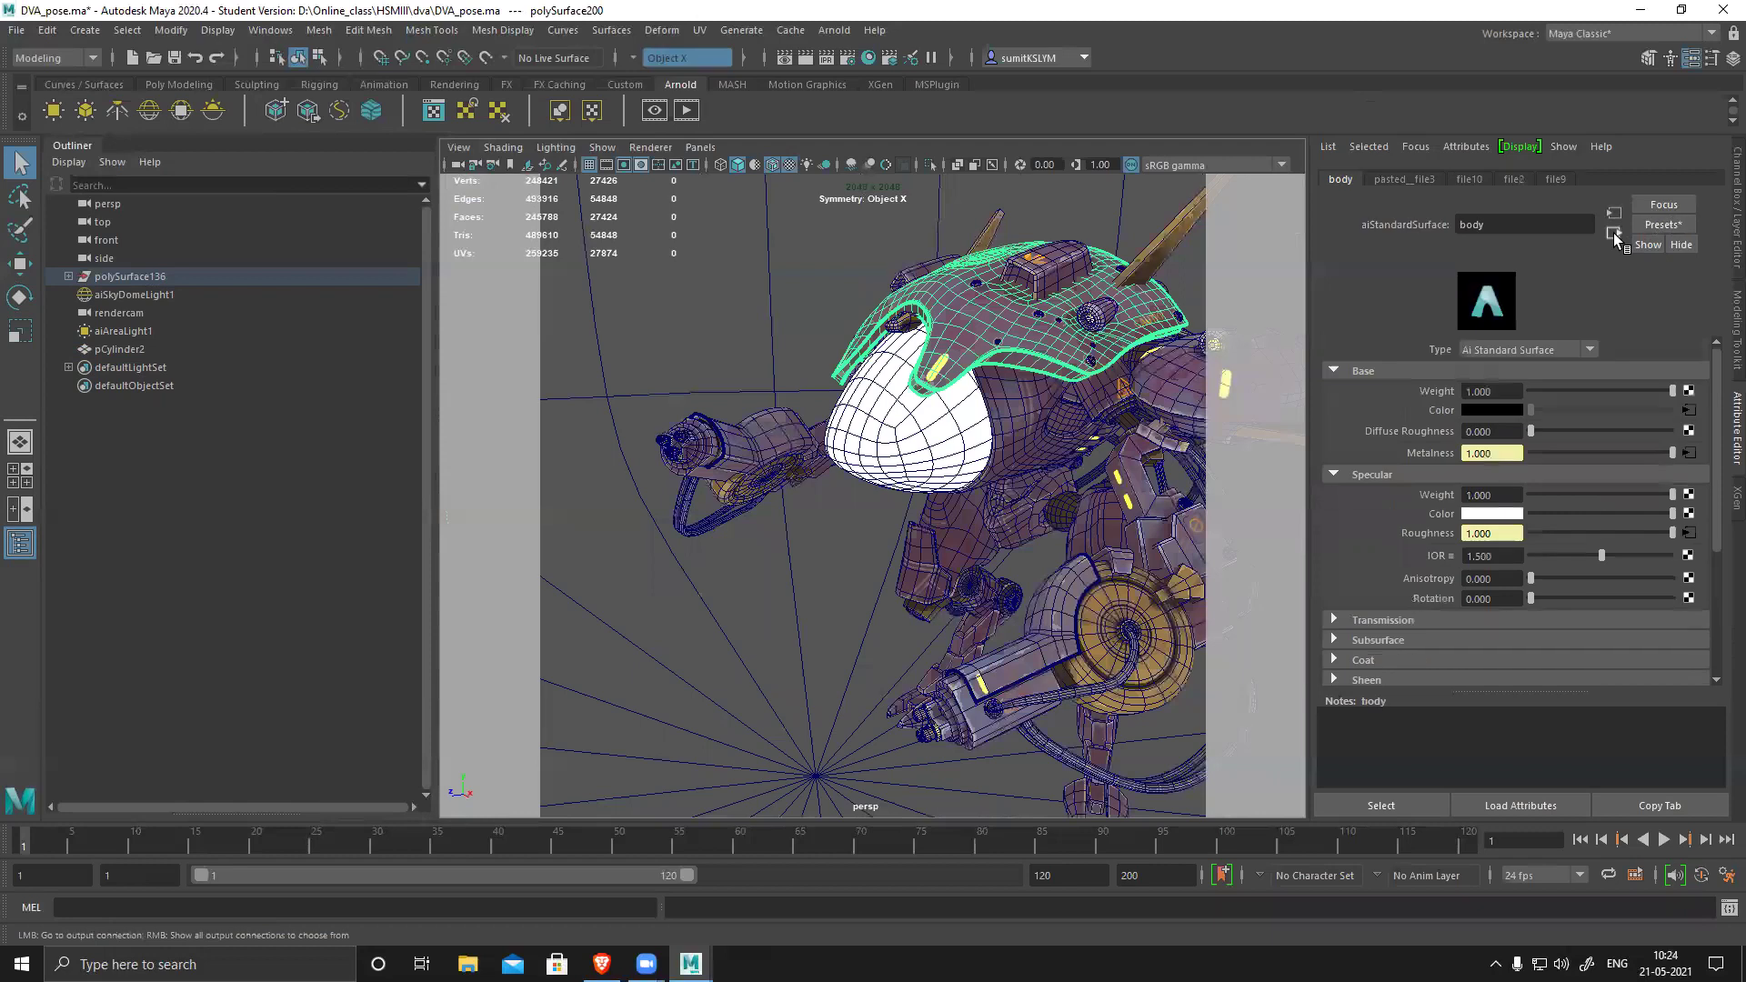
{"action": "scroll", "coordinate": [1576, 591], "scroll_direction": "down", "scroll_amount": 3}
{"action": "scroll", "coordinate": [1545, 559], "scroll_direction": "down", "scroll_amount": 2}
{"action": "scroll", "coordinate": [1568, 480], "scroll_direction": "up", "scroll_amount": 3}
{"action": "scroll", "coordinate": [1432, 648], "scroll_direction": "down", "scroll_amount": 1}
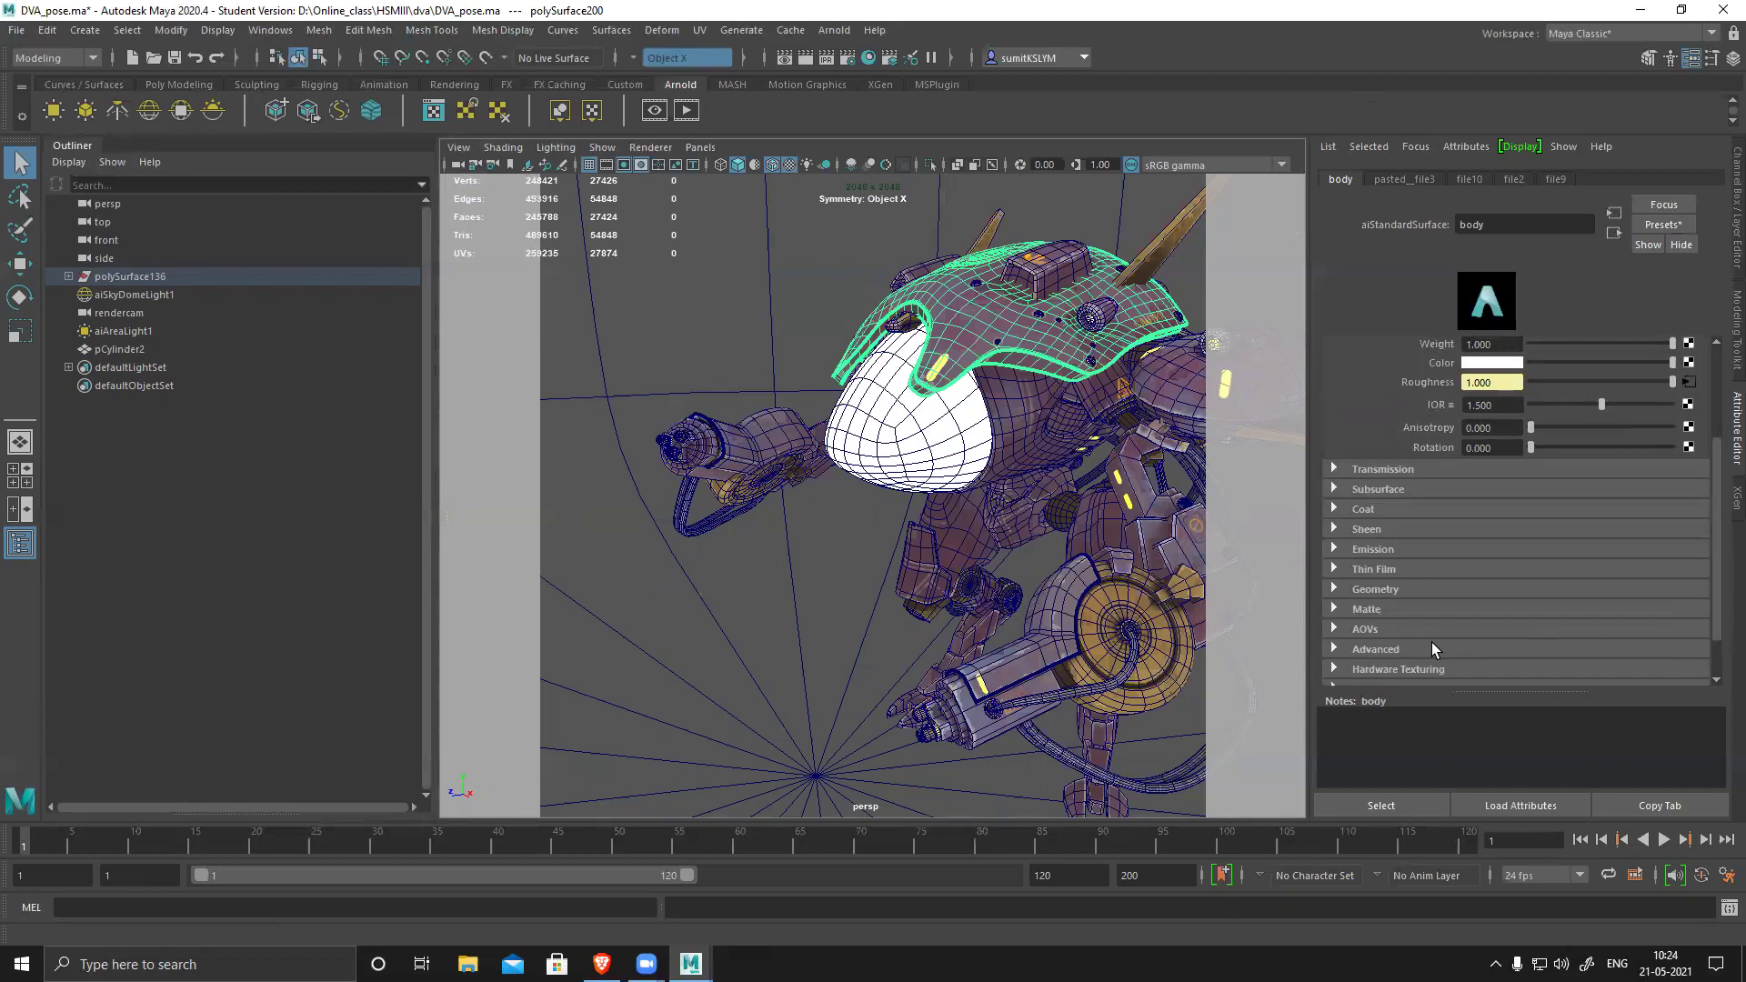
{"action": "scroll", "coordinate": [1417, 629], "scroll_direction": "down", "scroll_amount": 1}
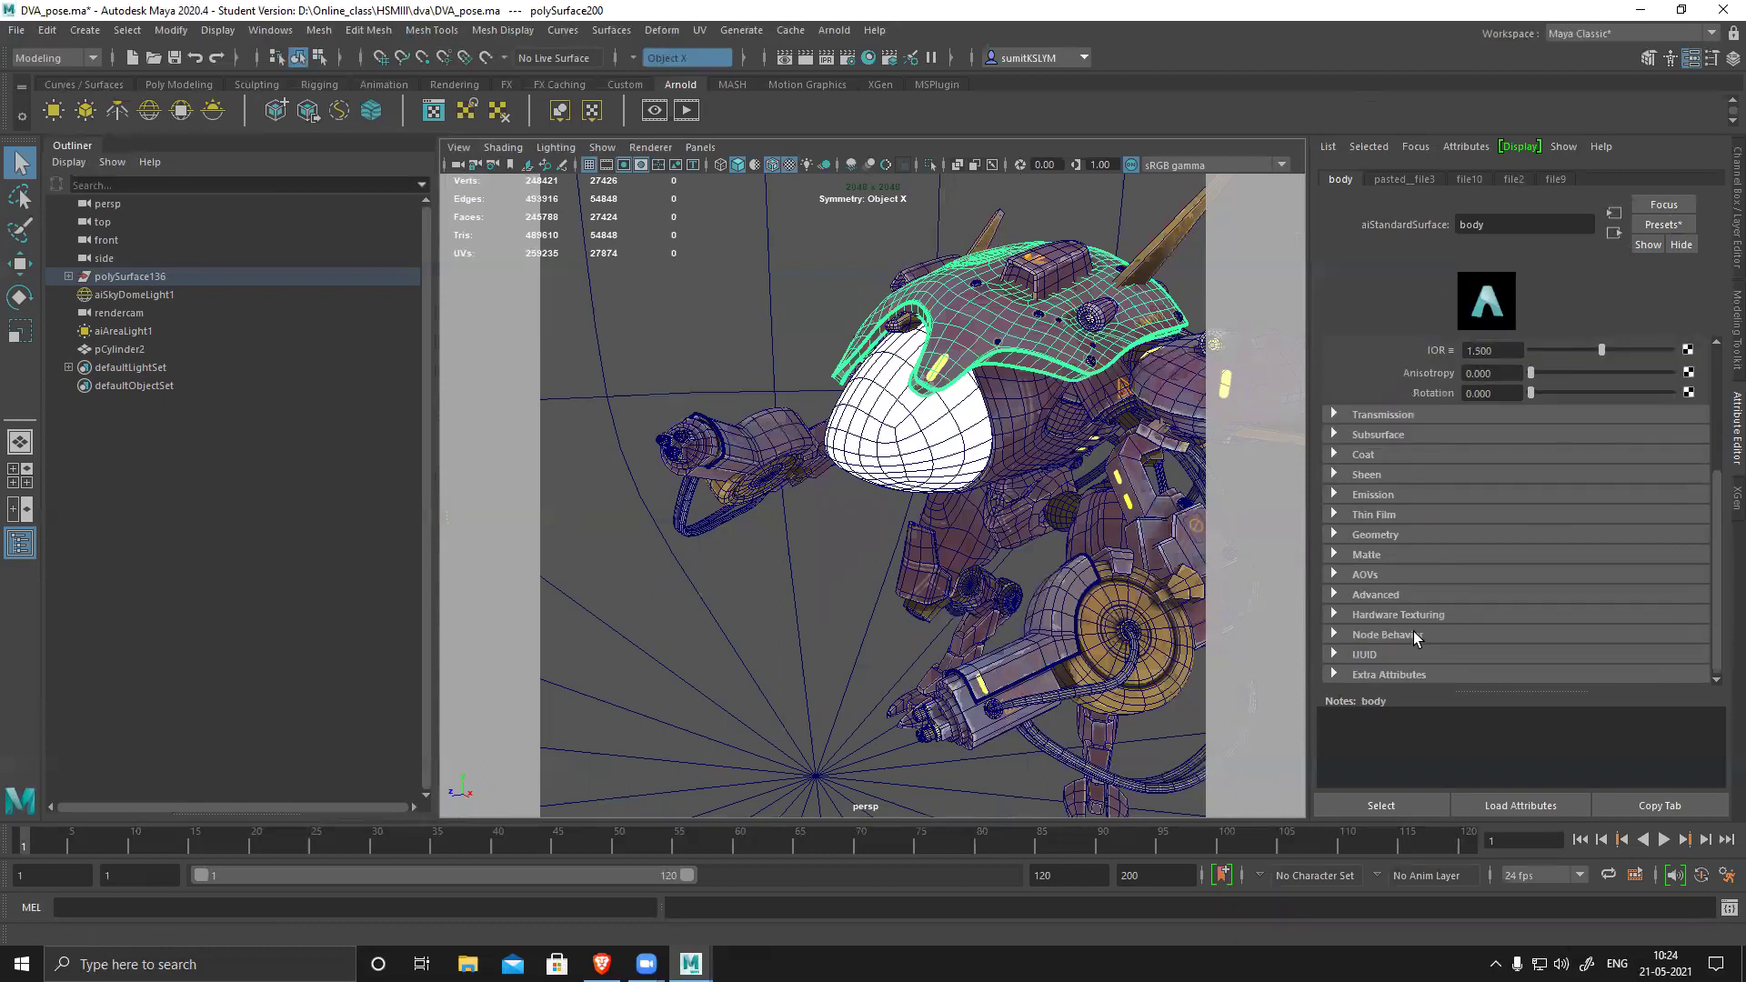
{"action": "left_click", "coordinate": [1332, 534]}
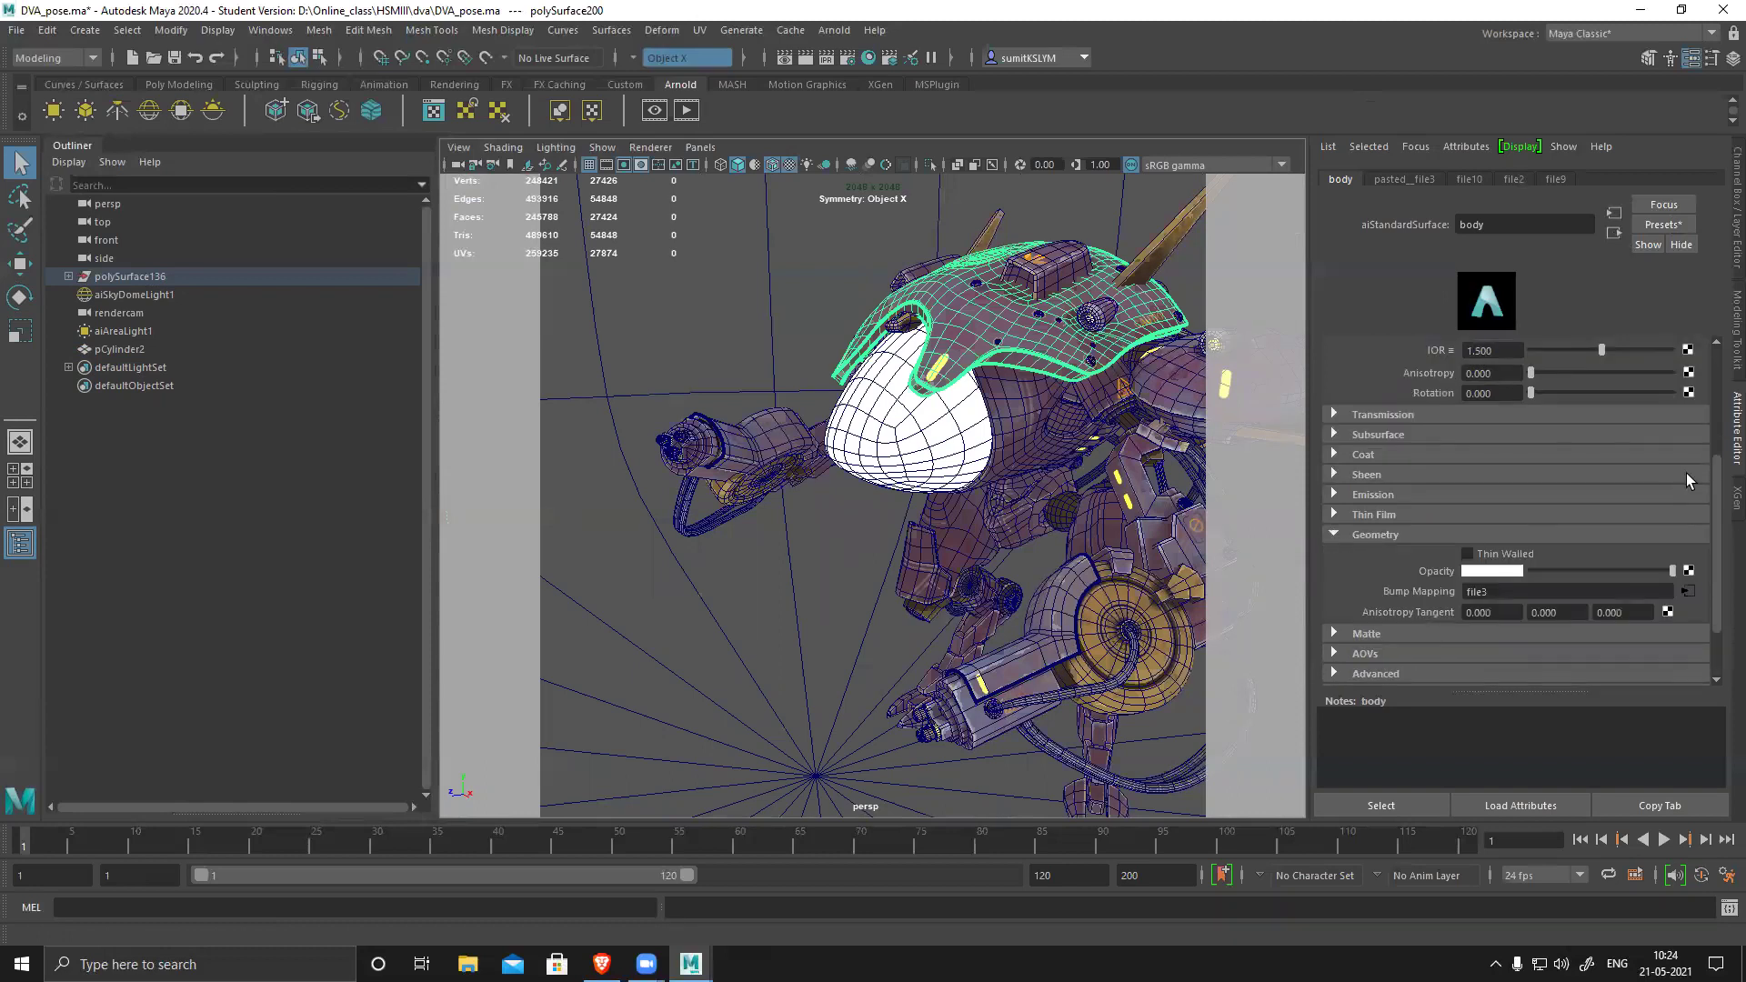
{"action": "scroll", "coordinate": [1388, 542], "scroll_direction": "down", "scroll_amount": 1}
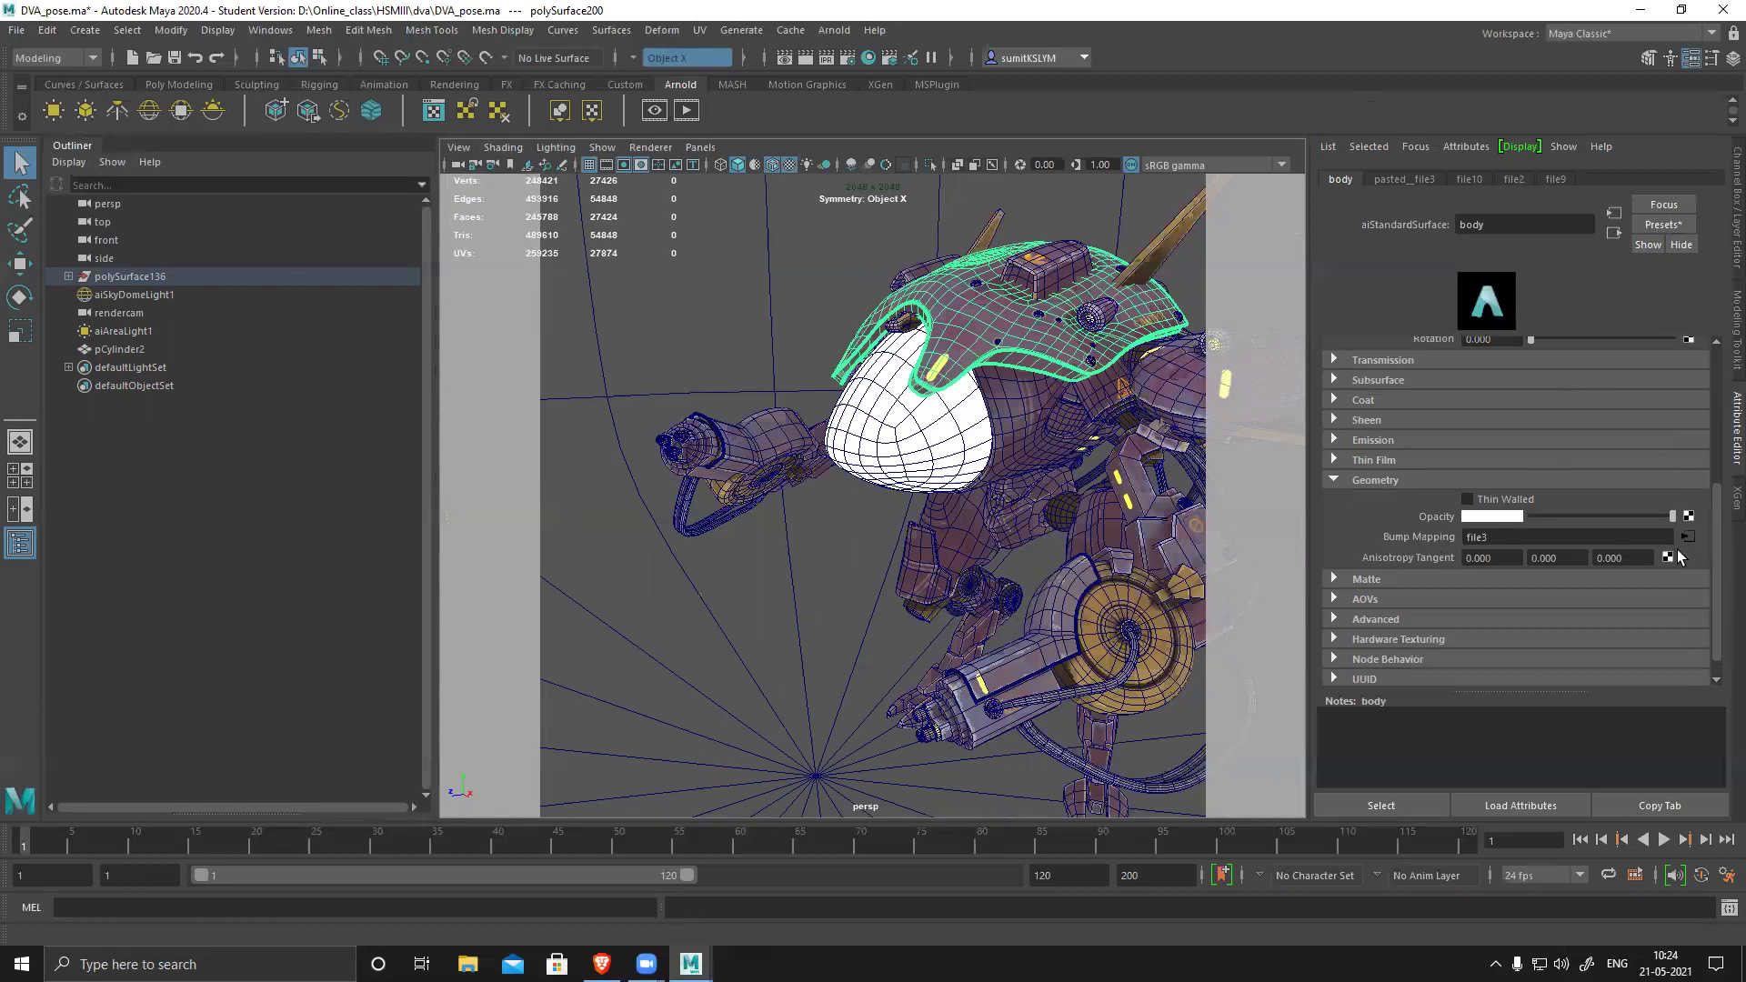
{"action": "right_click", "coordinate": [1431, 539]}
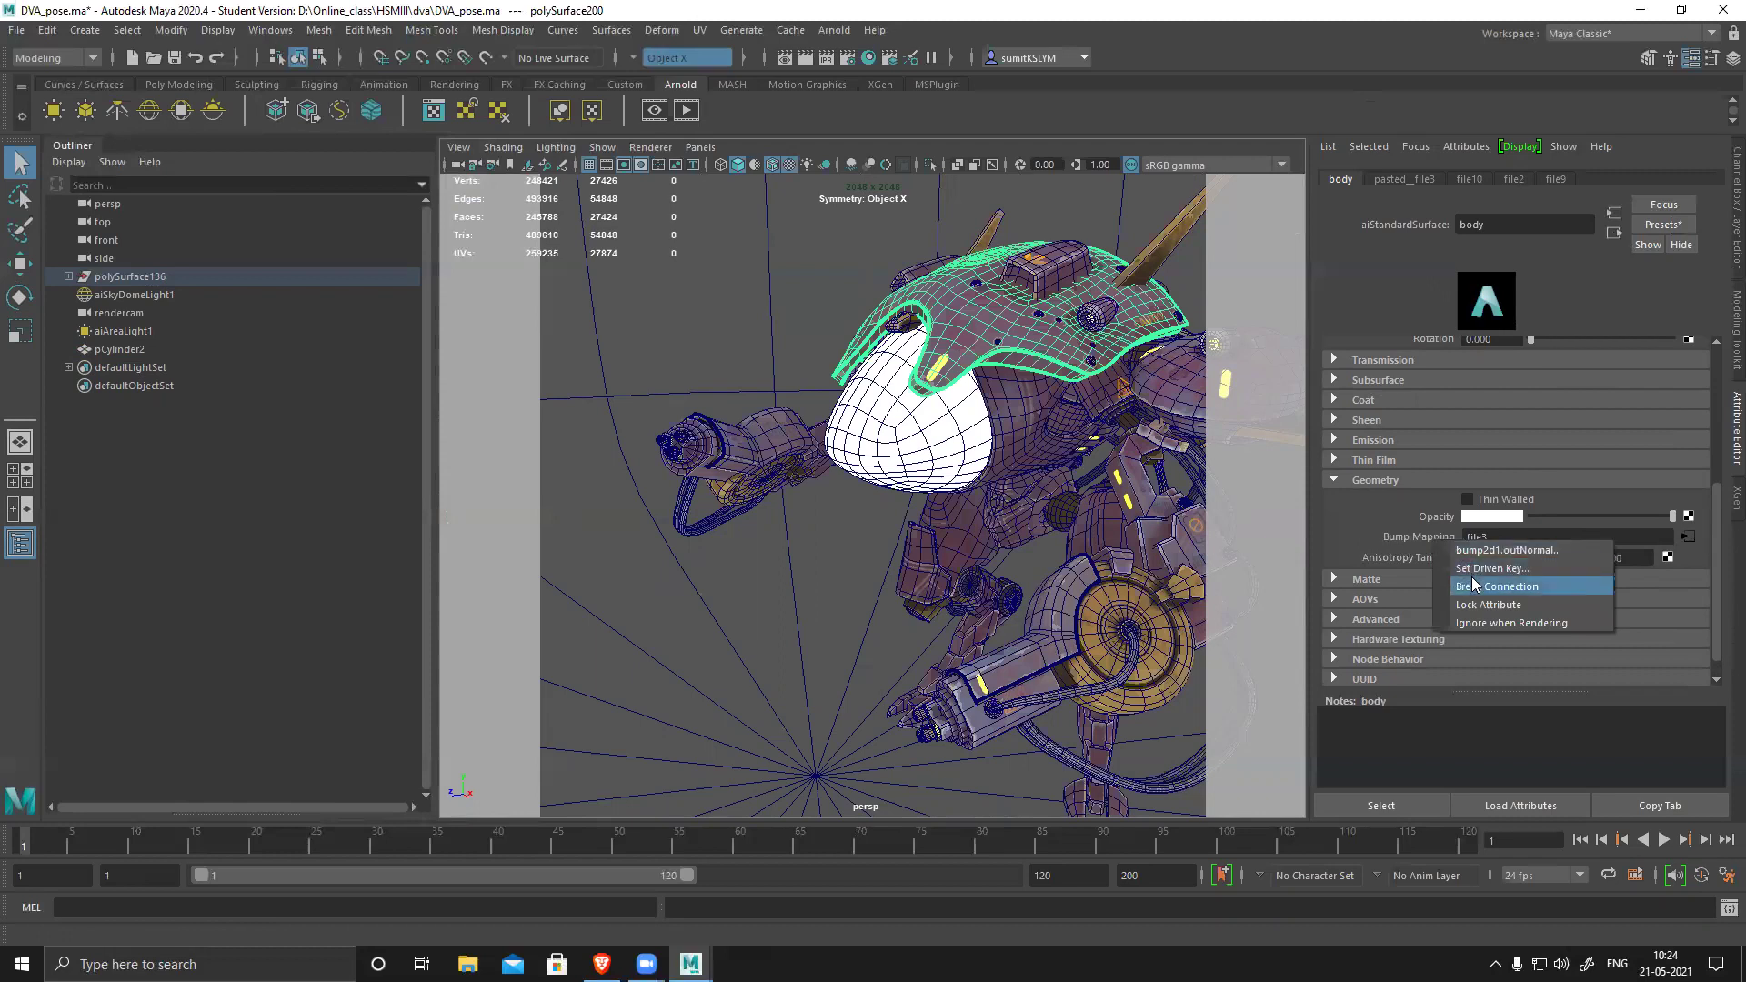
{"action": "left_click", "coordinate": [1478, 573]}
- Connect a new file texture to the body material's bump mapping, use it as Tangent Space Normals, and show its image file settings
{"action": "left_click", "coordinate": [1689, 537]}
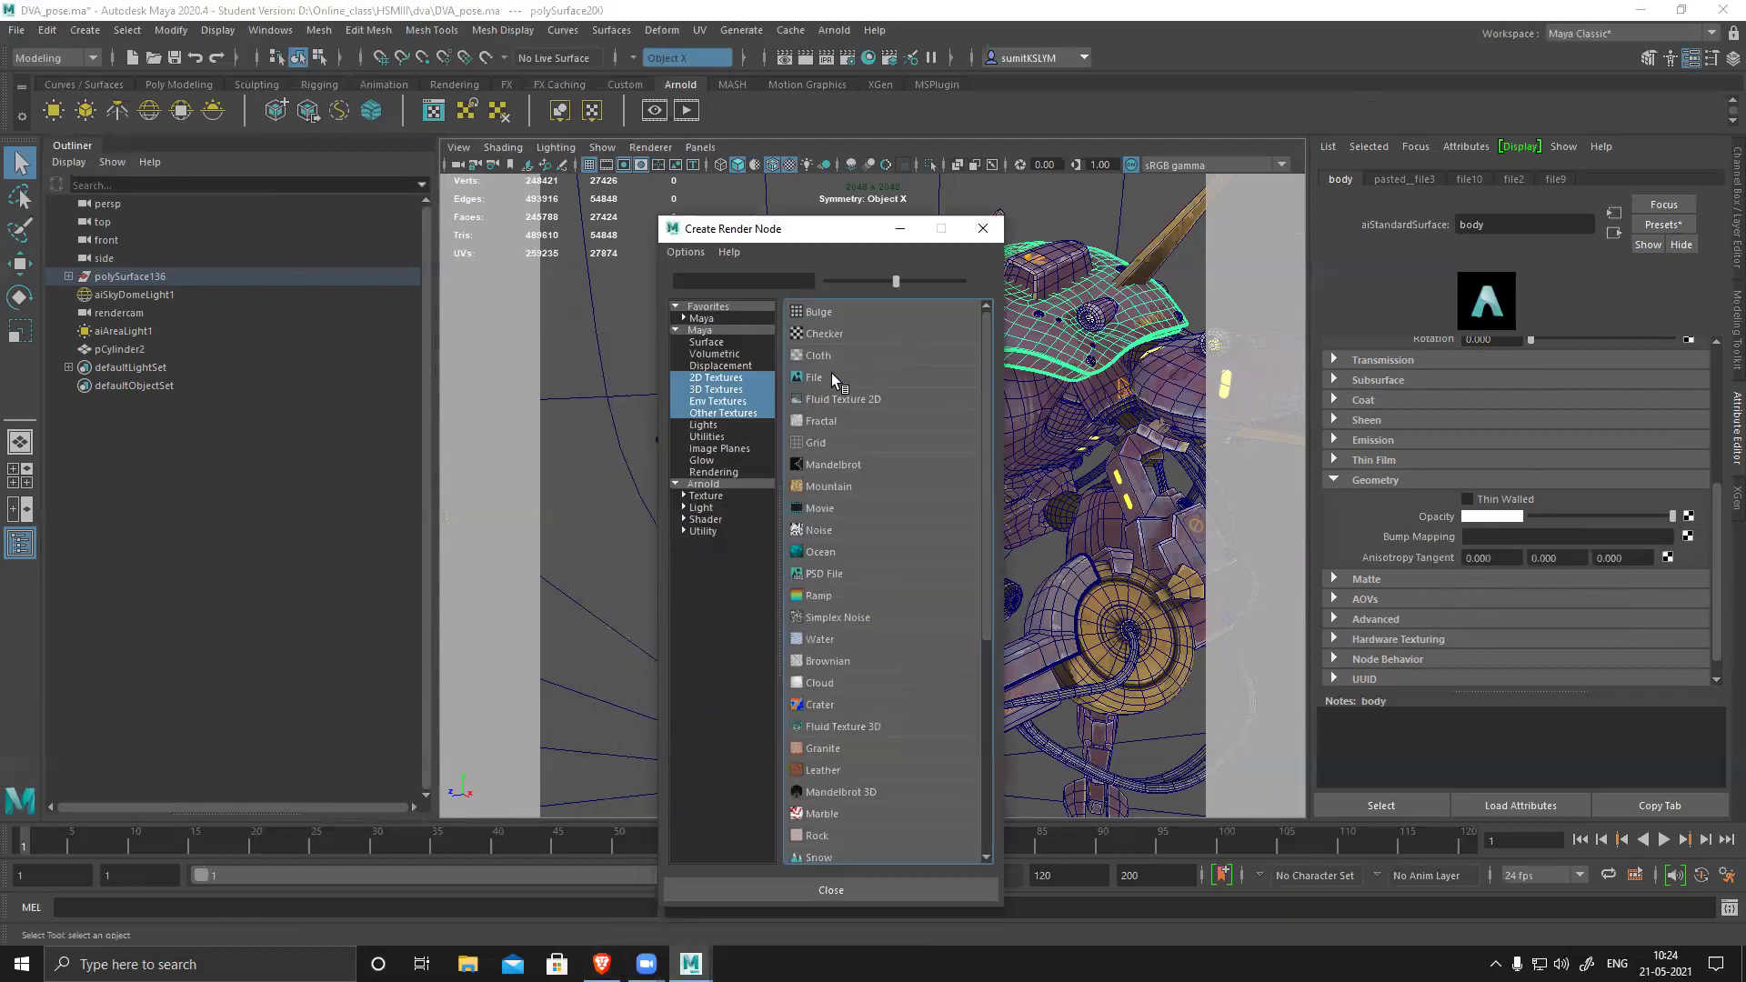
{"action": "left_click", "coordinate": [831, 376]}
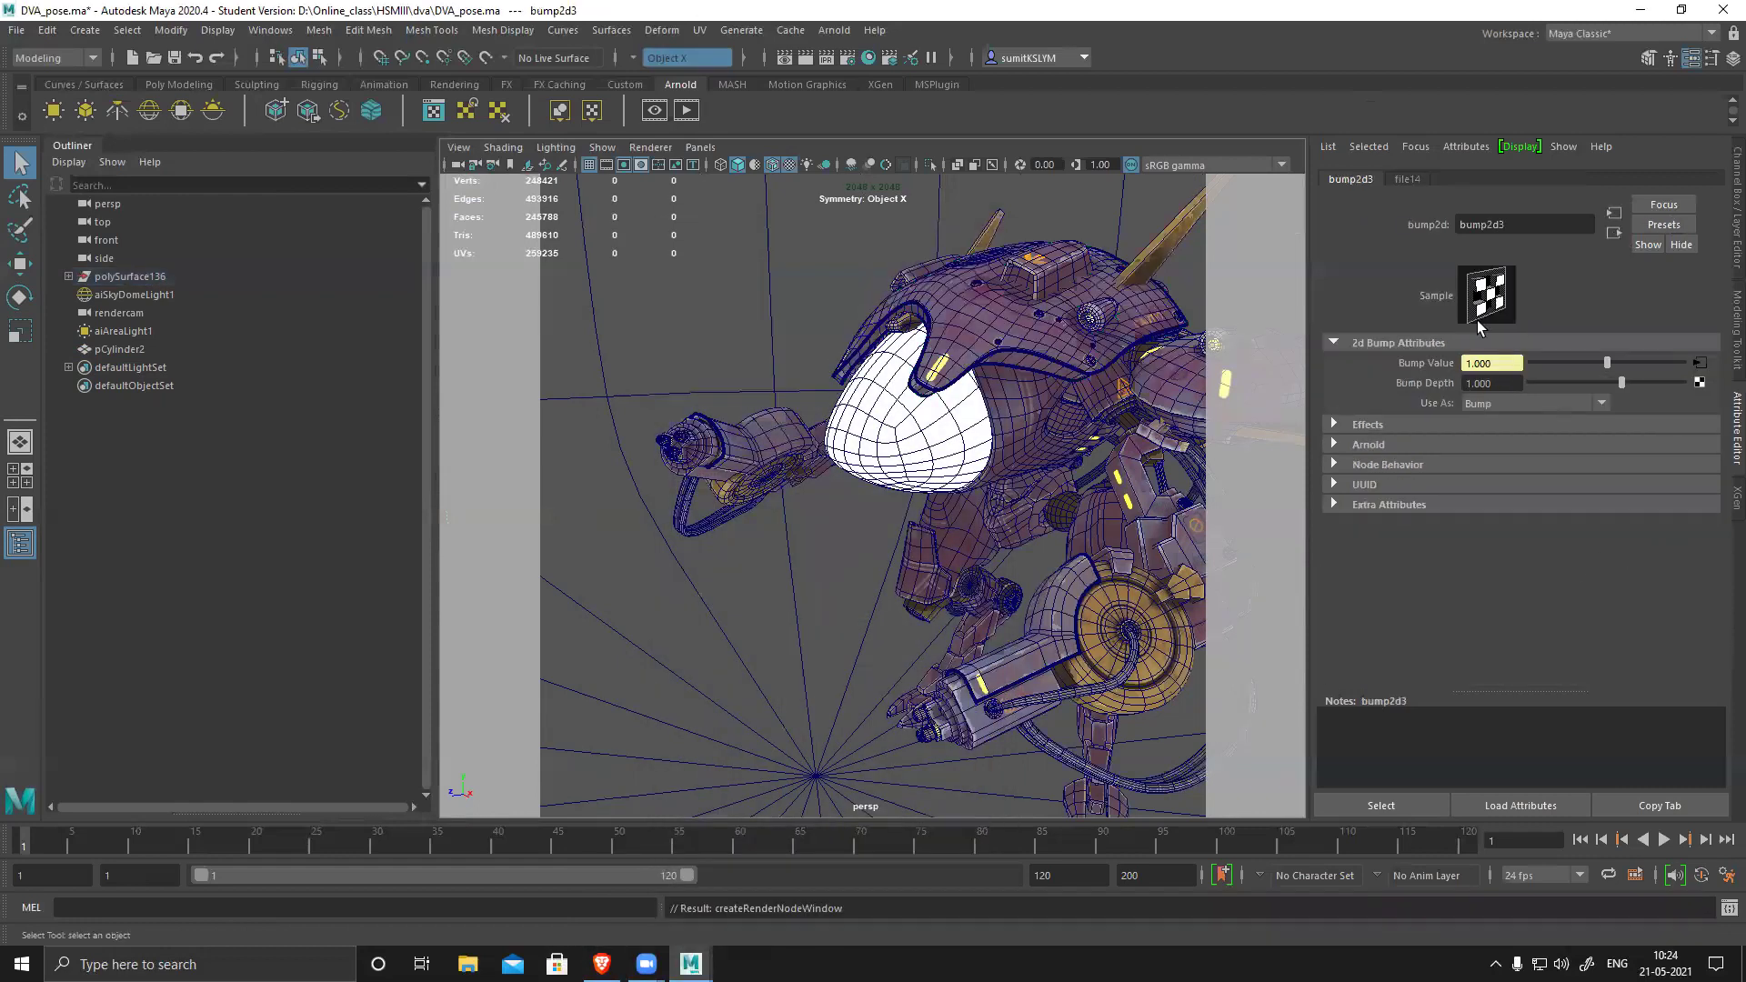
{"action": "left_click", "coordinate": [1499, 403]}
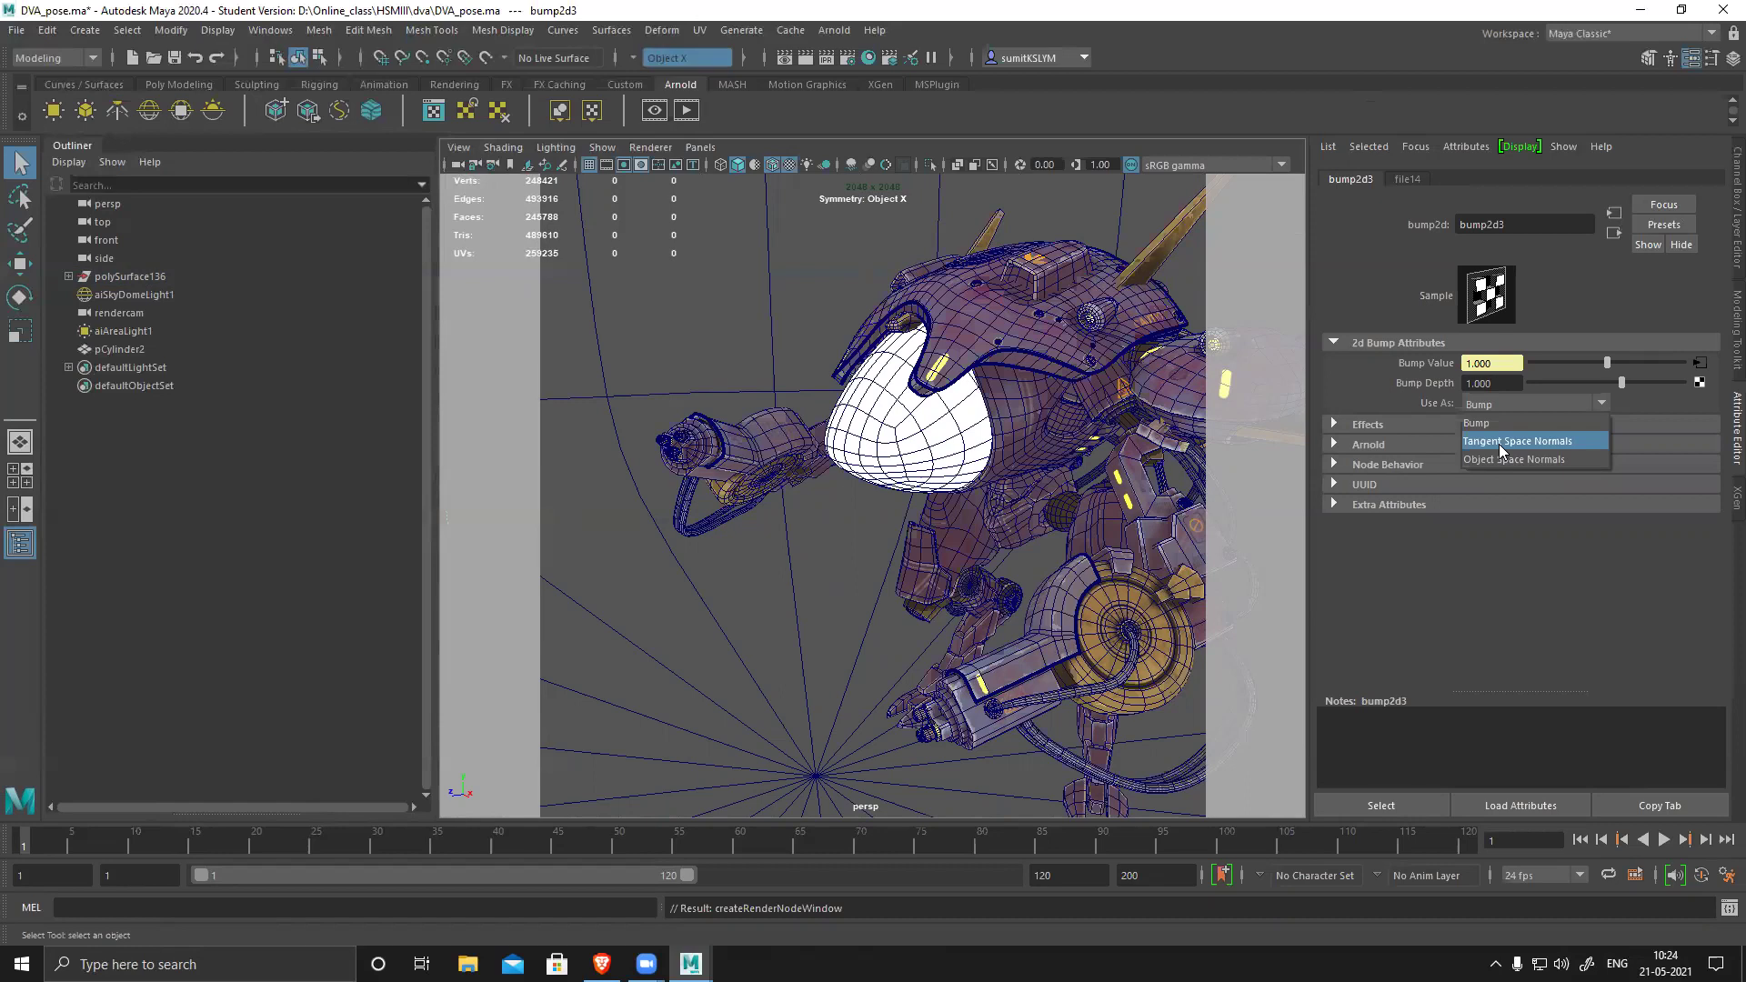
{"action": "left_click", "coordinate": [1499, 442]}
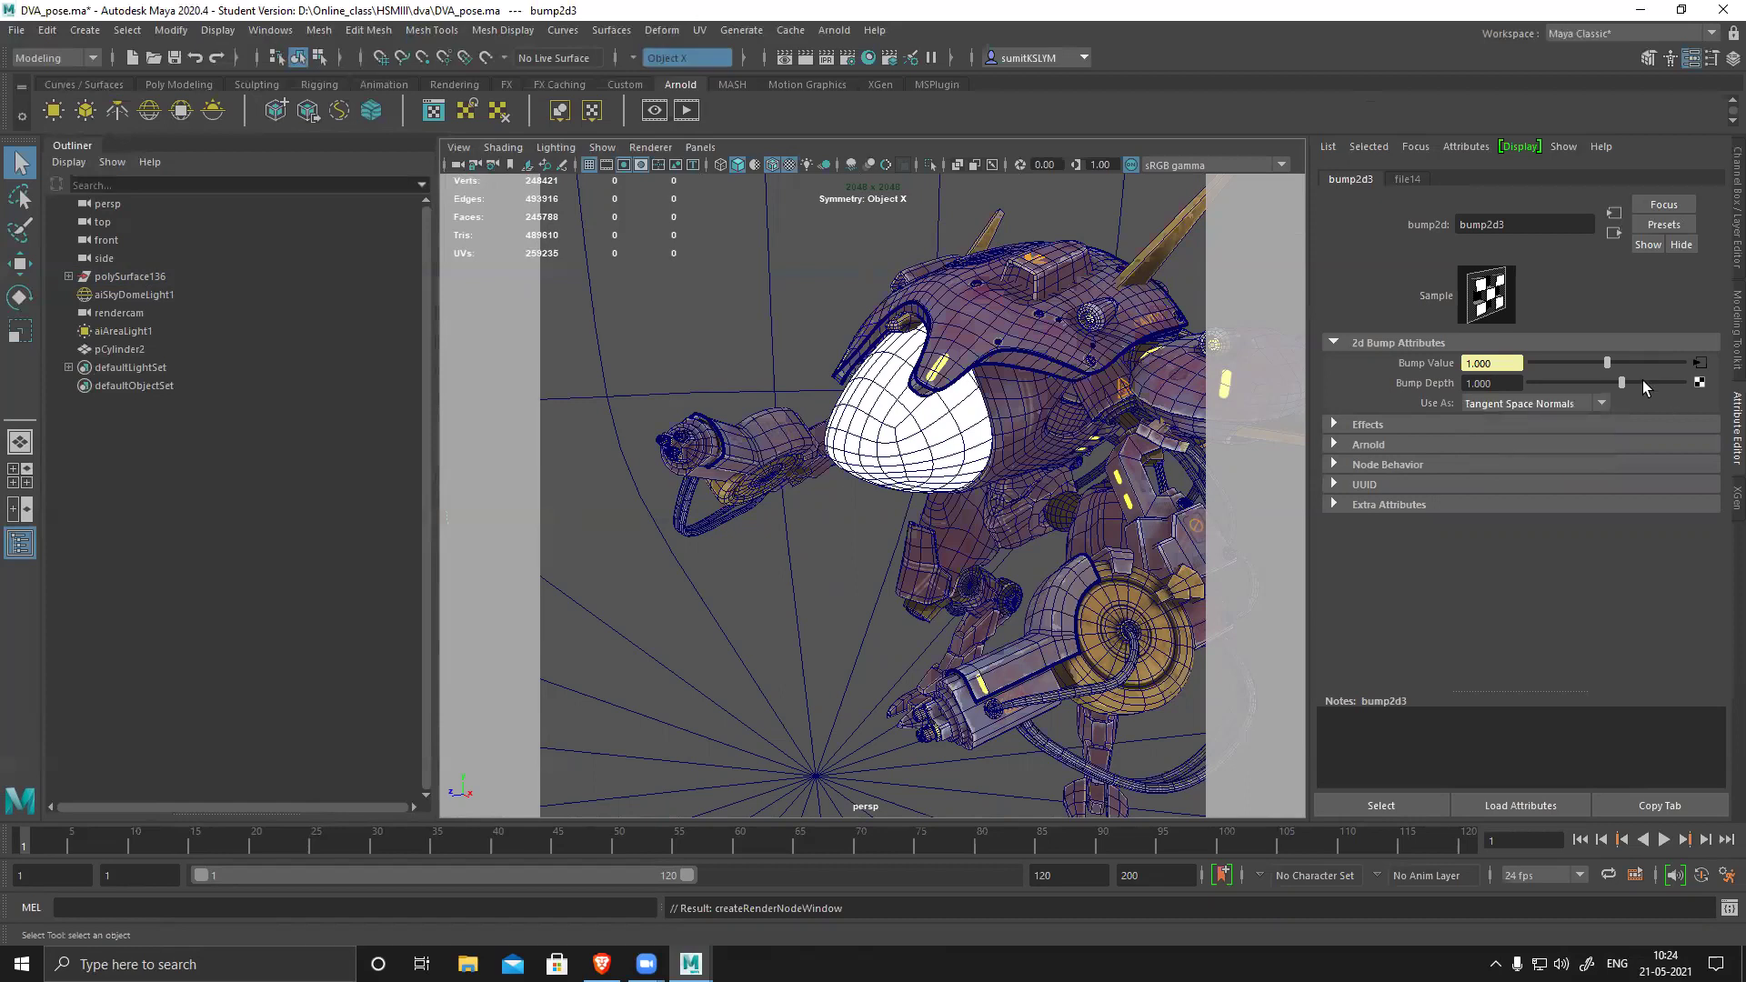
{"action": "left_click", "coordinate": [1700, 363]}
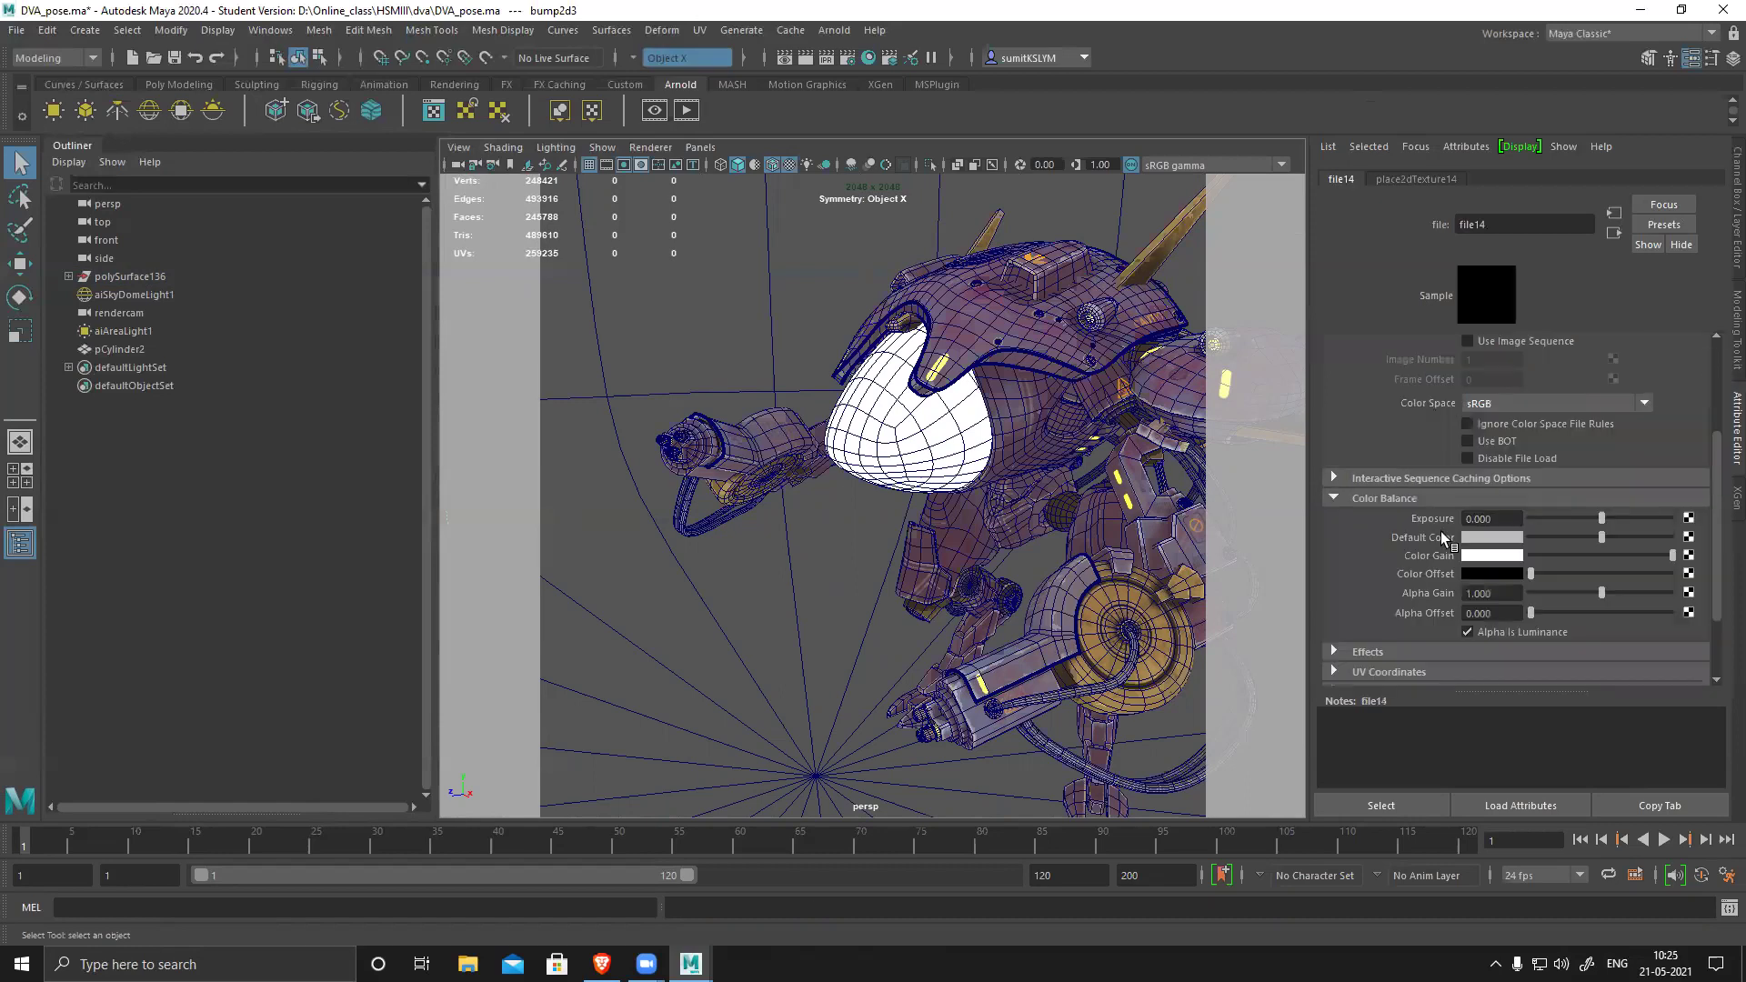
{"action": "scroll", "coordinate": [1582, 453], "scroll_direction": "up", "scroll_amount": 3}
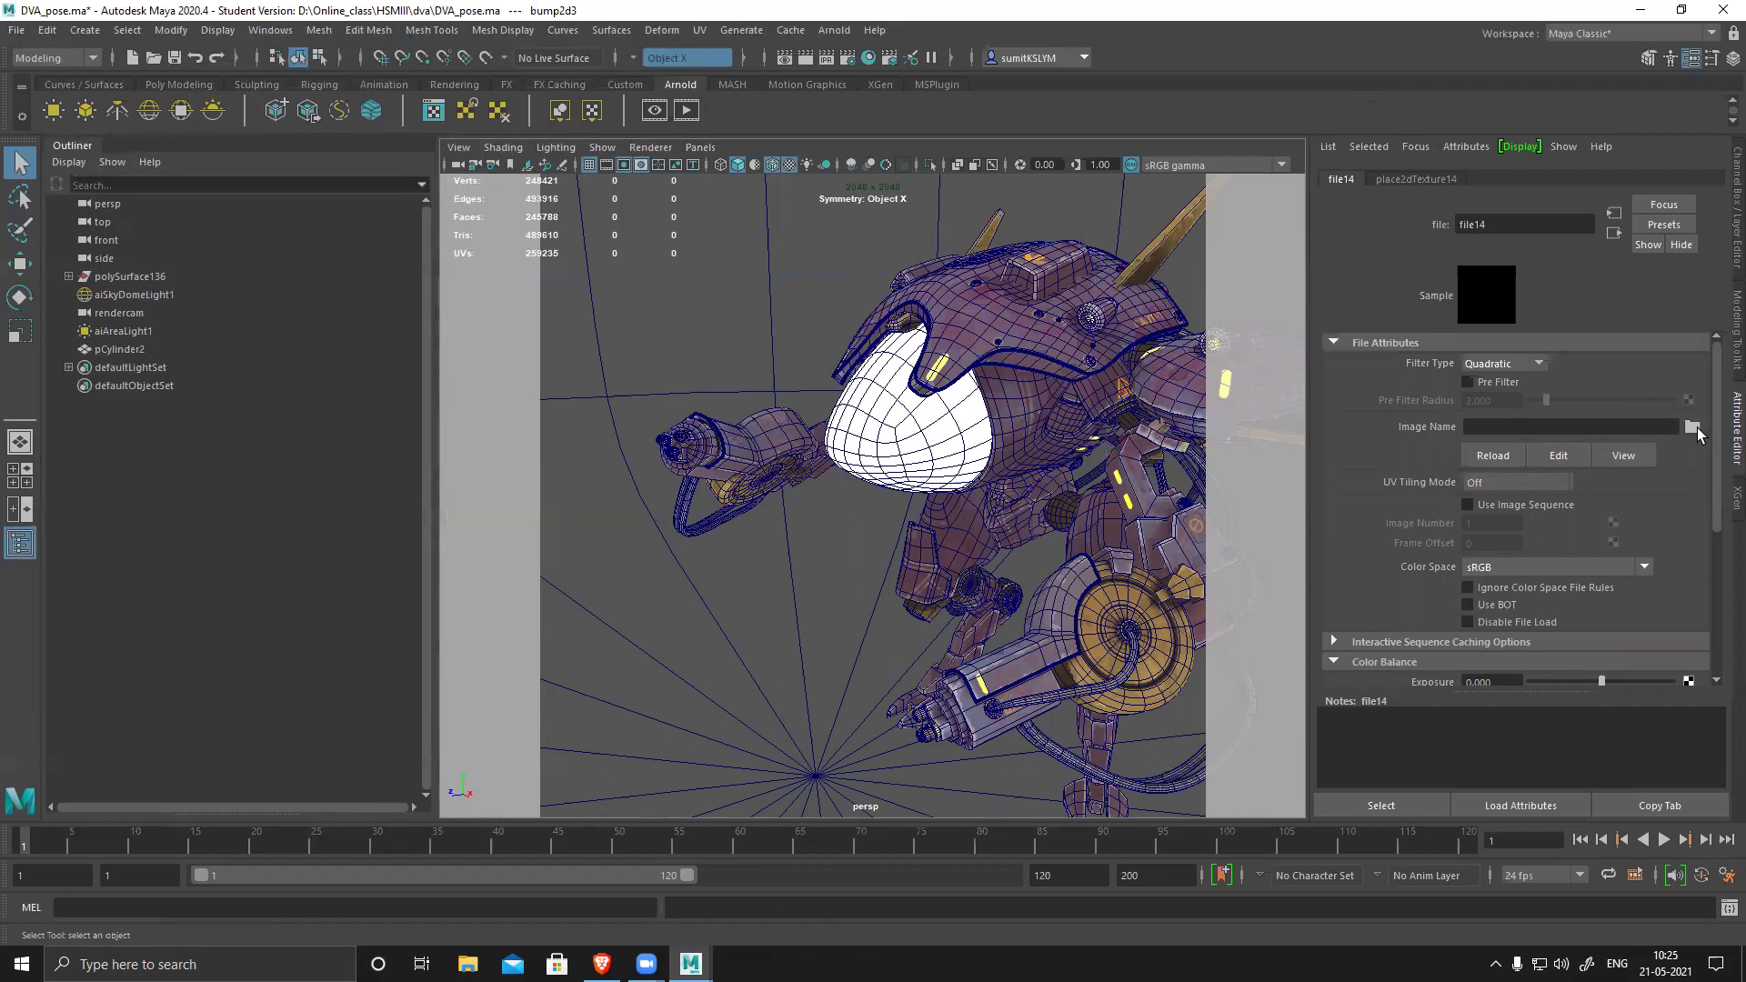
- Undo the new bump texture, the broken connection and the other recent body material changes
{"action": "key", "text": "ctrl+z"}
{"action": "key", "text": "ctrl+z"}
{"action": "key", "text": "ctrl+z"}
{"action": "key", "text": "ctrl+z"}
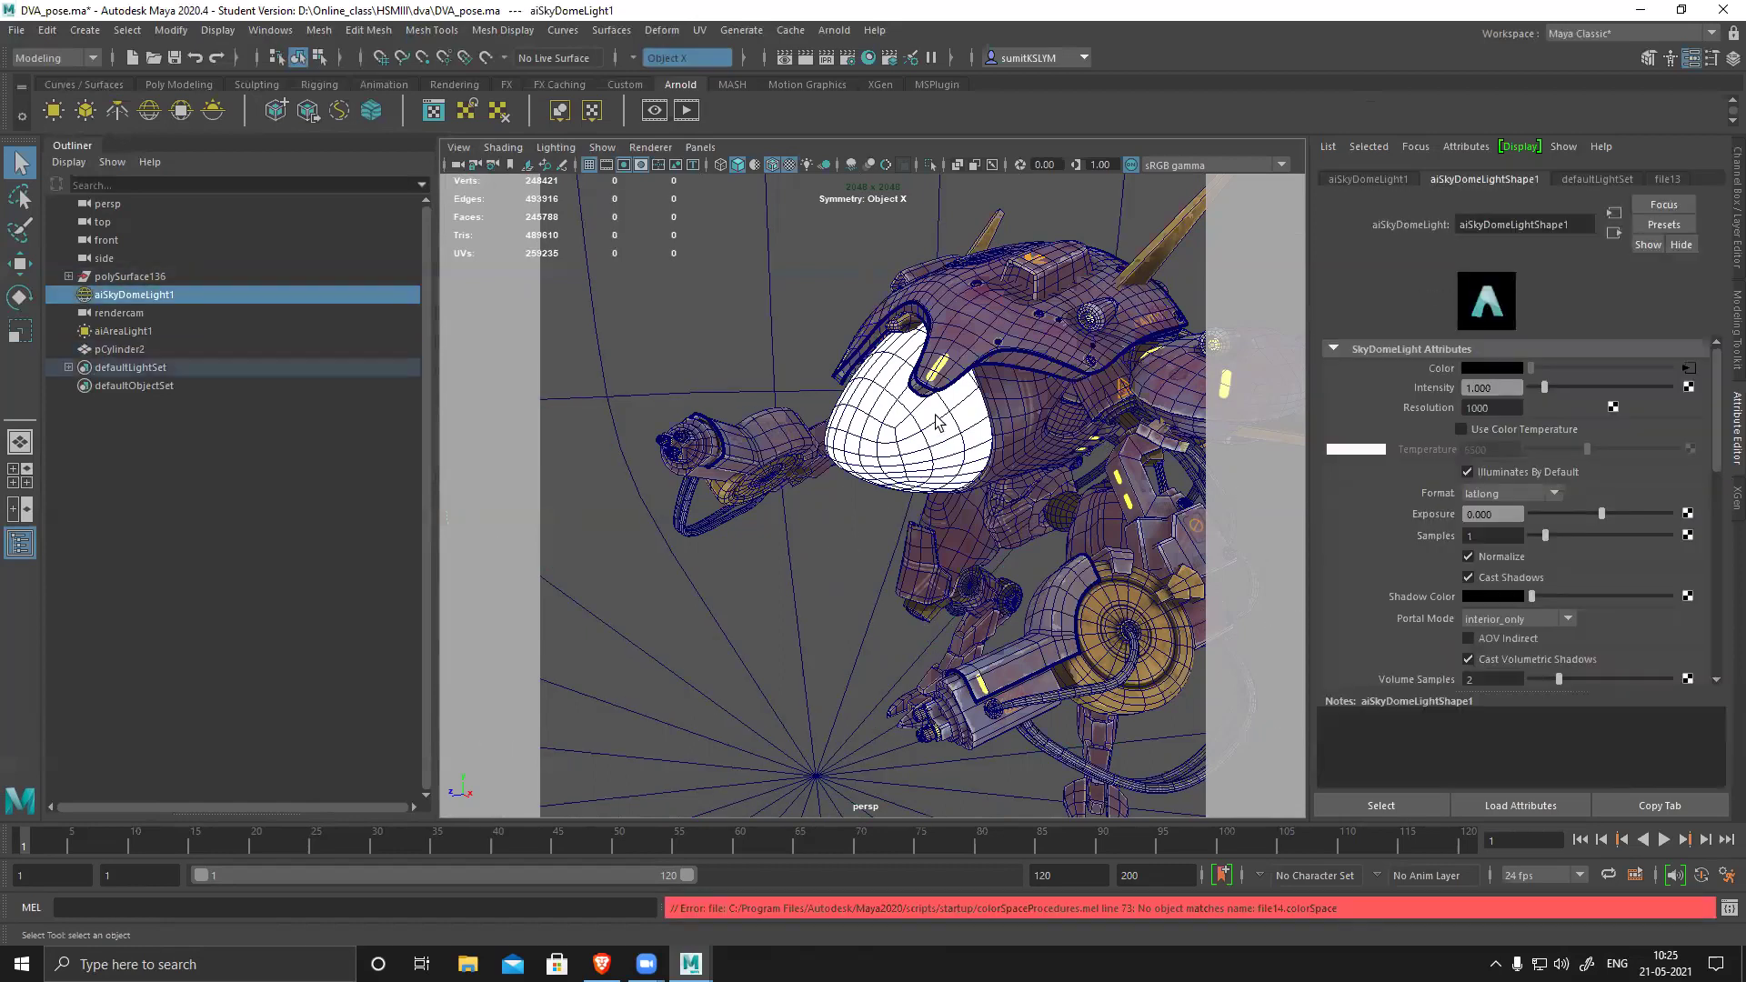
- Select the body panel behind the canopy and set the color space of its material's normal map low_body_Normal.tga to Raw
{"action": "left_click", "coordinate": [1033, 402]}
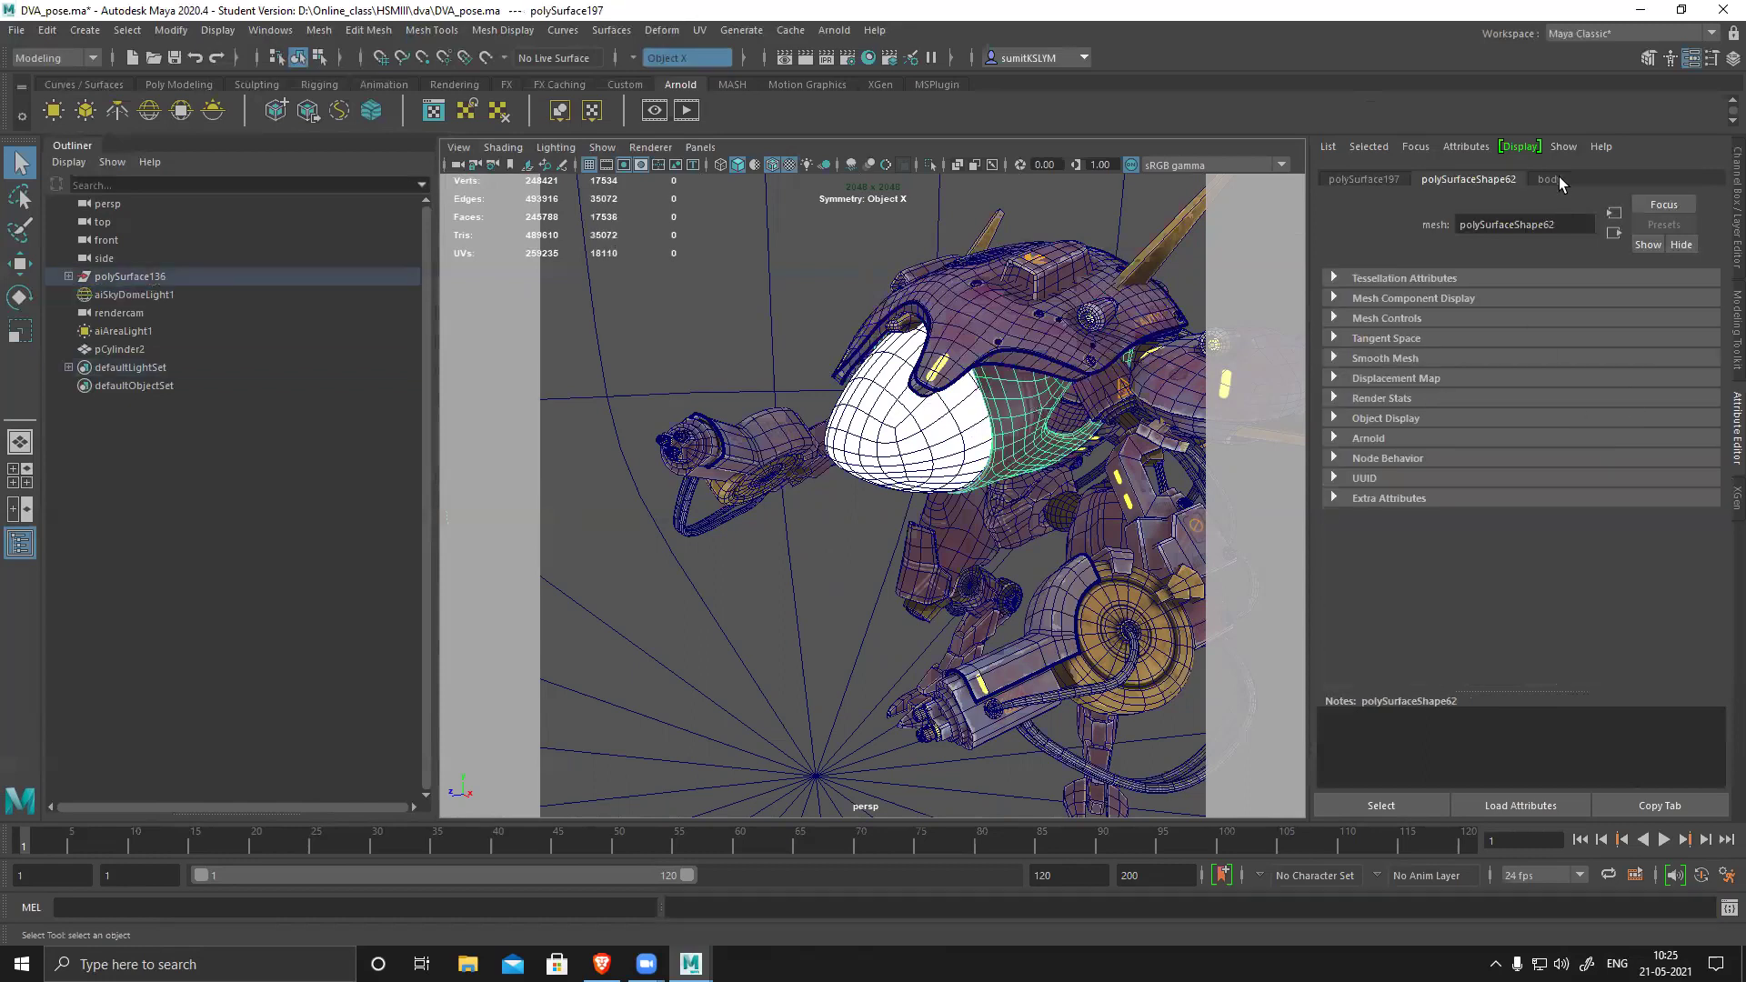
{"action": "left_click", "coordinate": [1559, 179]}
{"action": "scroll", "coordinate": [1669, 427], "scroll_direction": "up", "scroll_amount": 5}
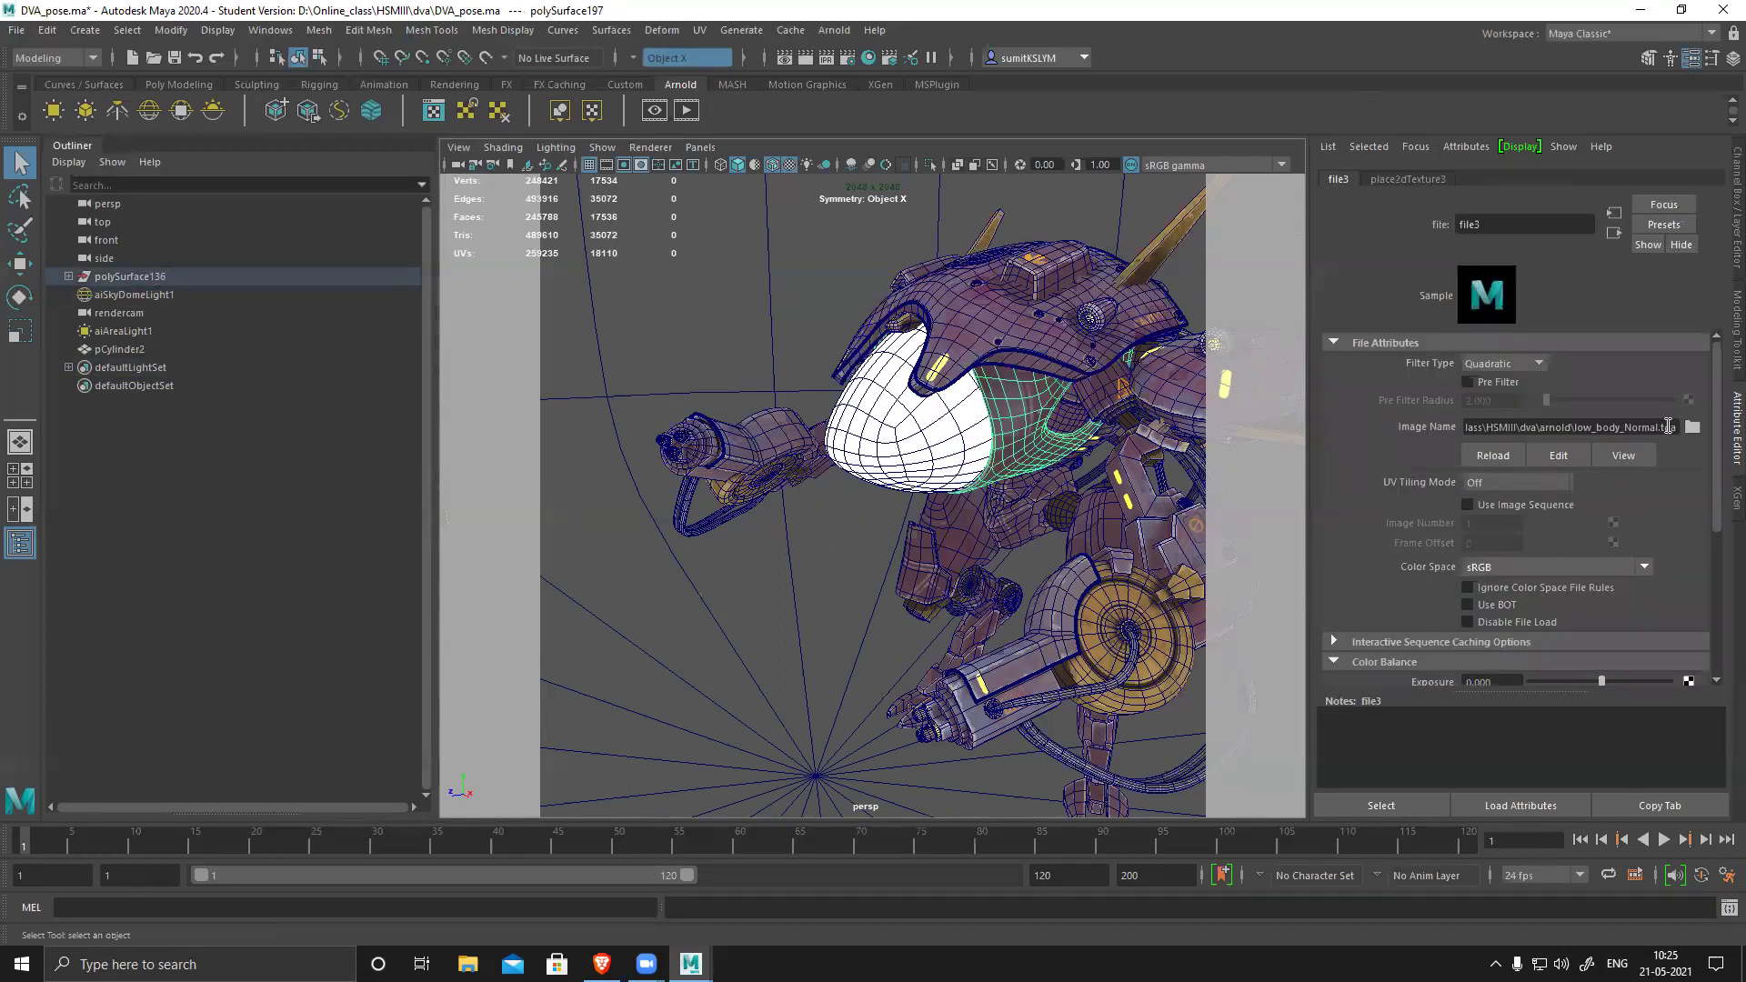
{"action": "left_click", "coordinate": [1496, 564]}
{"action": "left_click", "coordinate": [1501, 748]}
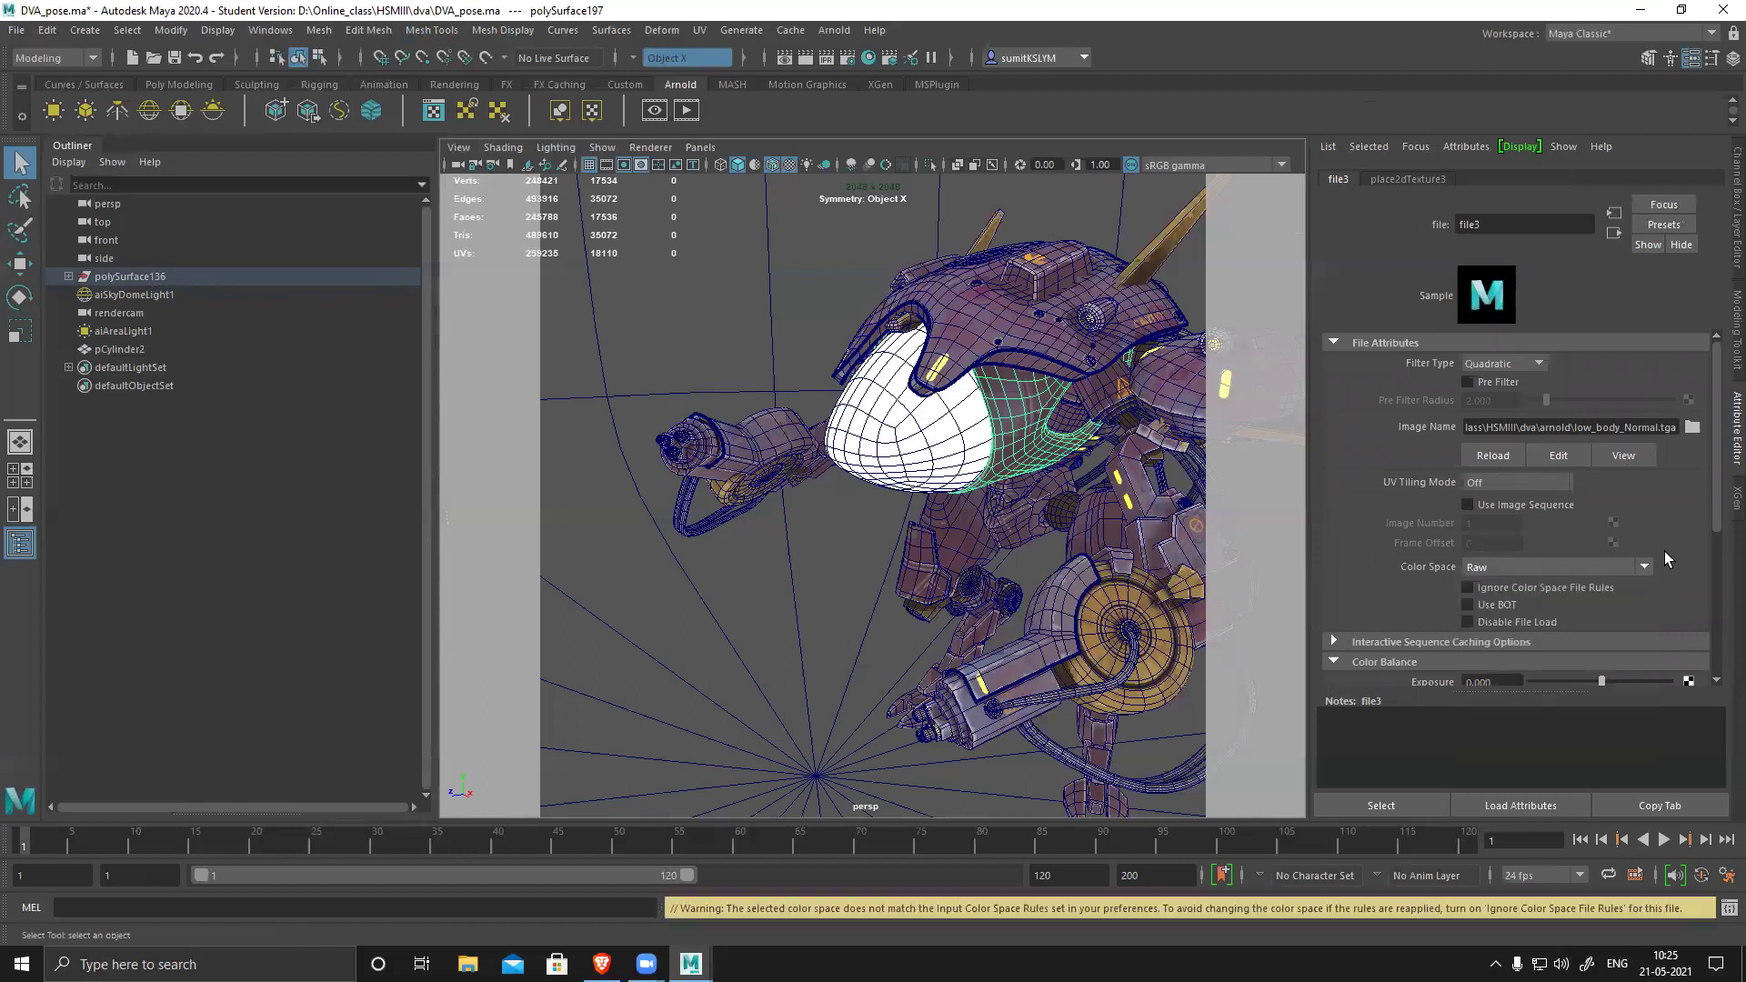
{"action": "scroll", "coordinate": [1567, 577], "scroll_direction": "down", "scroll_amount": 5}
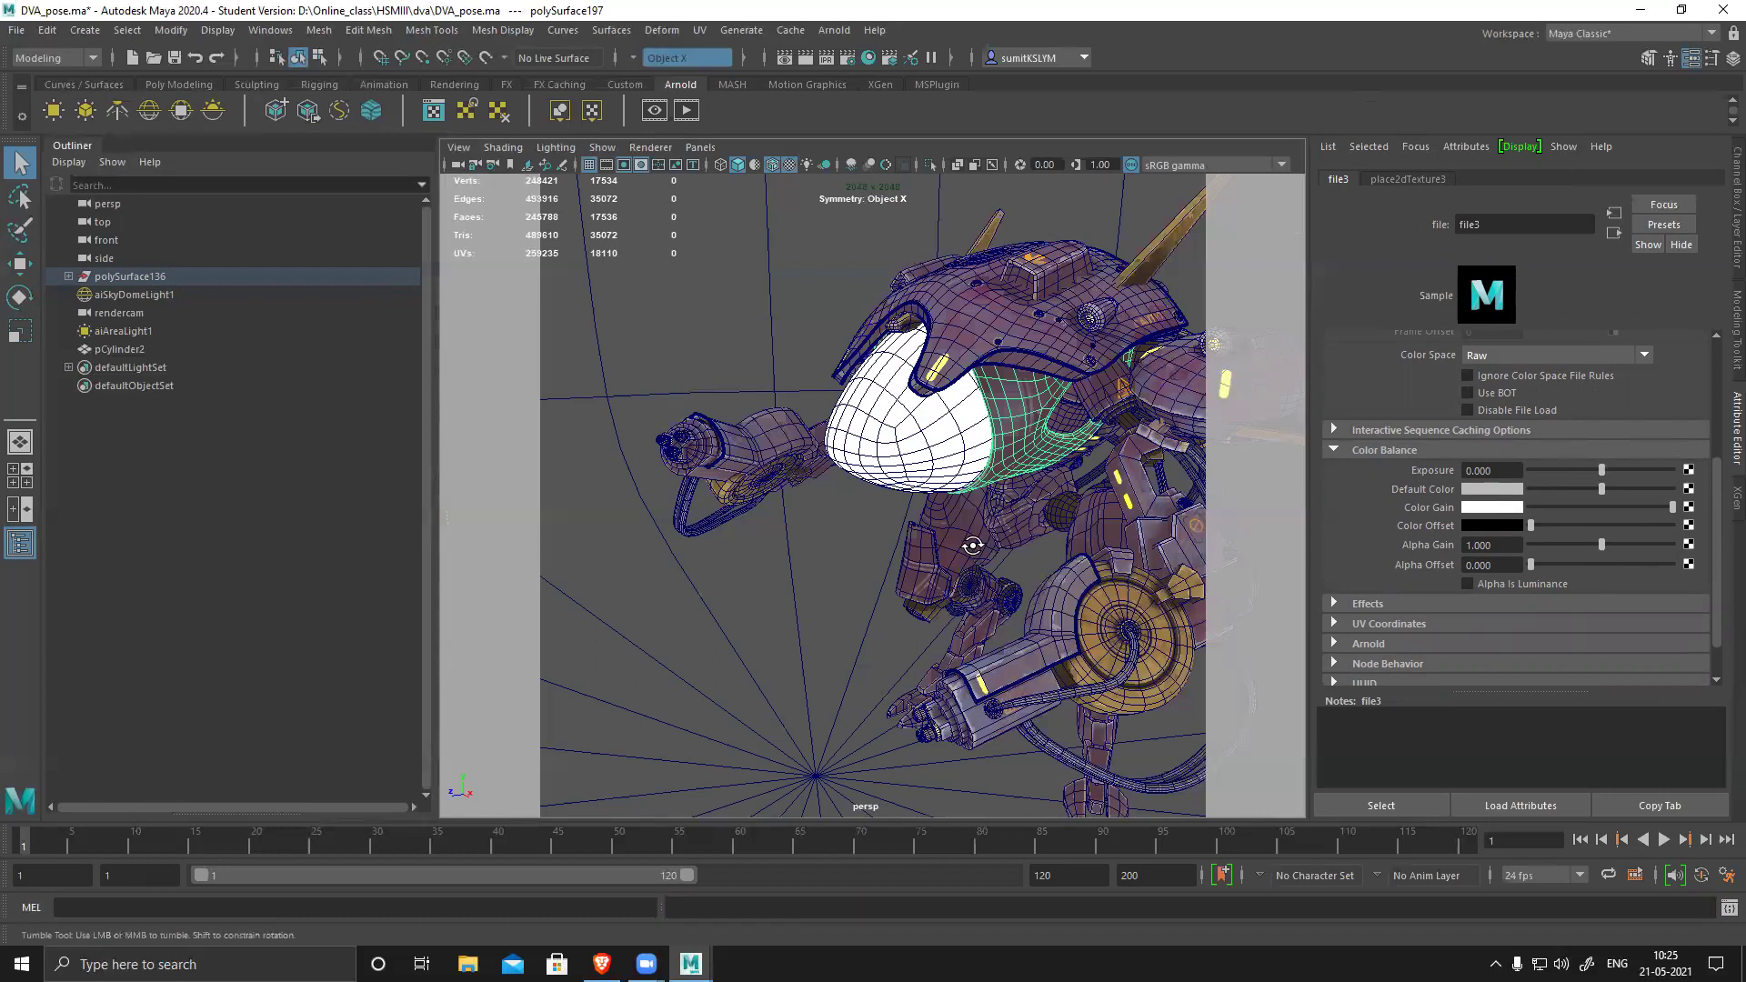
- Select the mech's white cockpit canopy and rename its aiStandardSurface3 material to glass
{"action": "scroll", "coordinate": [873, 495], "scroll_direction": "down", "scroll_amount": 5}
{"action": "left_click_drag", "start_coordinate": [857, 598], "coordinate": [803, 623], "text": "alt"}
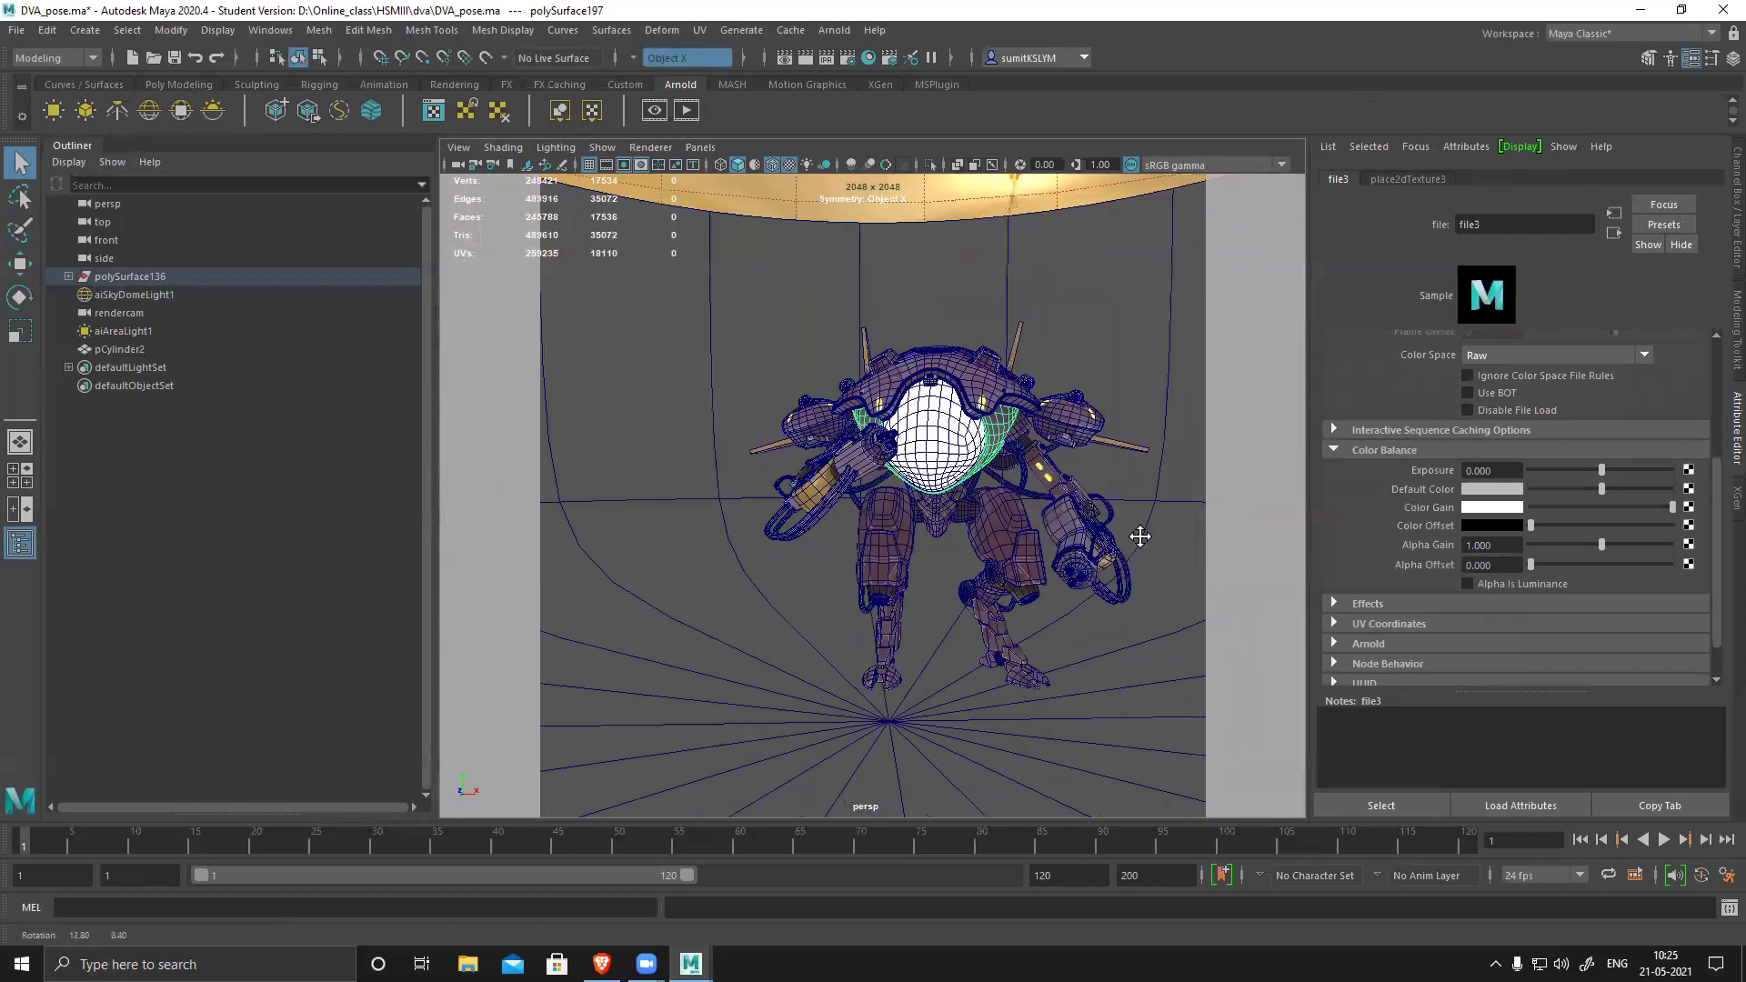
{"action": "left_click_drag", "start_coordinate": [1138, 534], "coordinate": [953, 538], "text": "alt"}
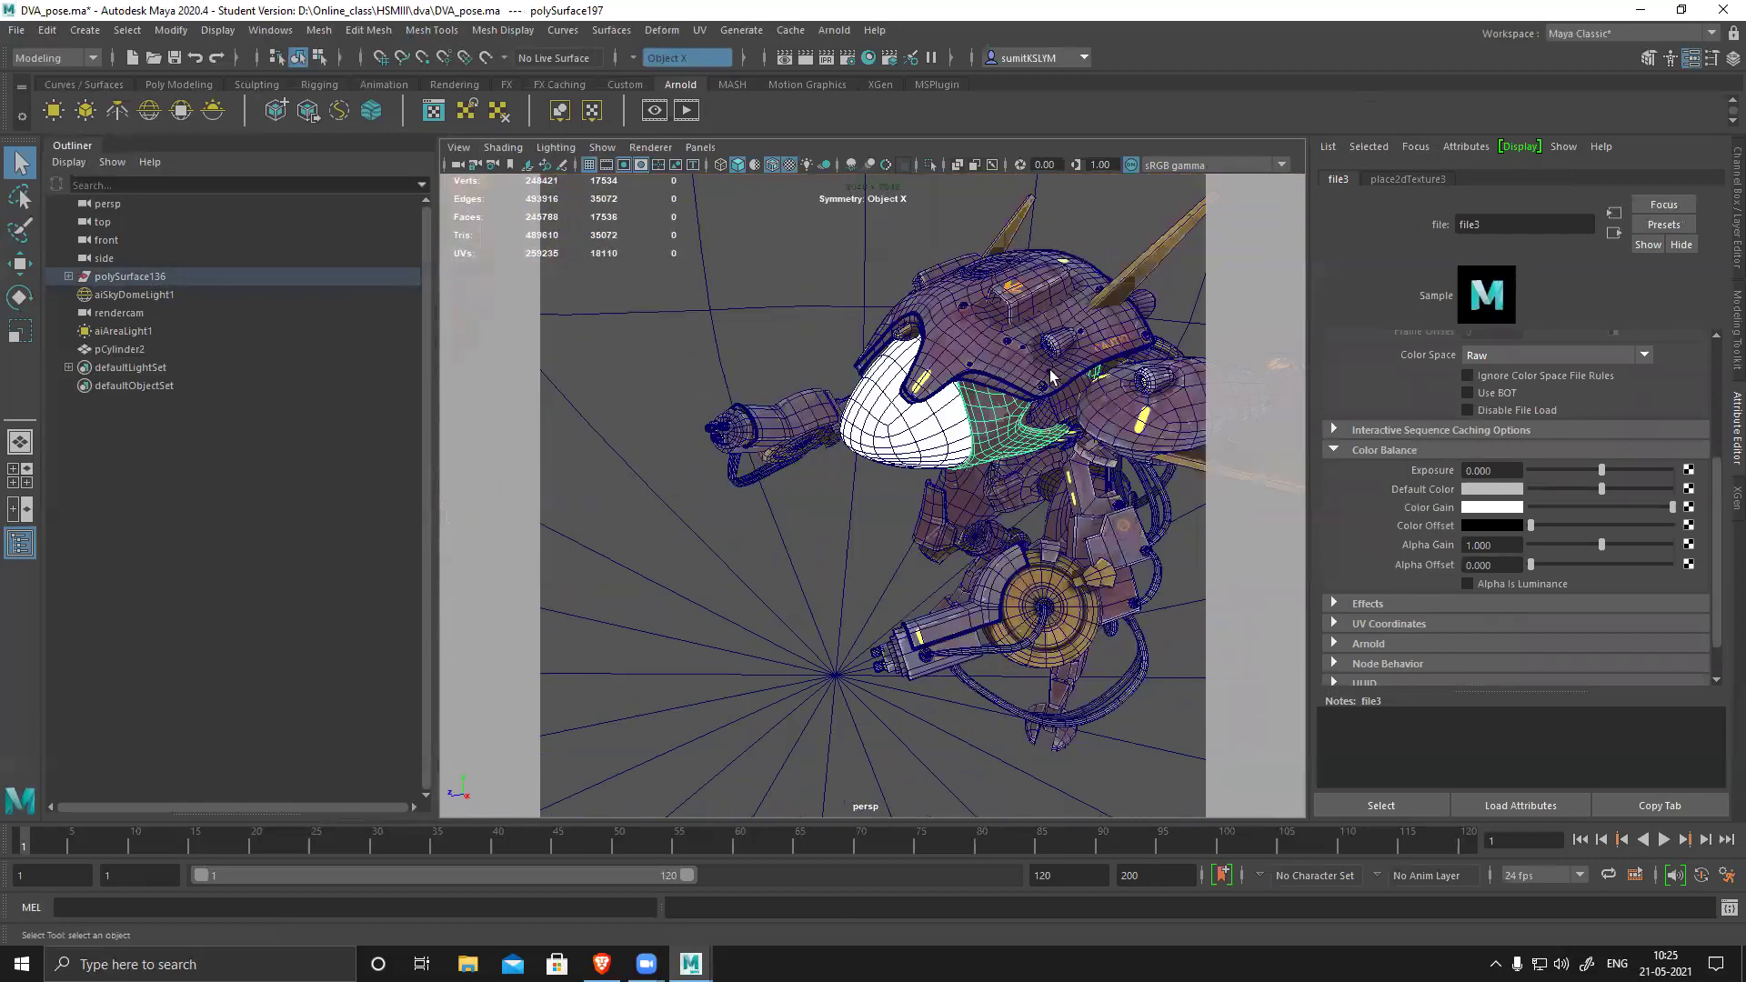
{"action": "left_click", "coordinate": [907, 440]}
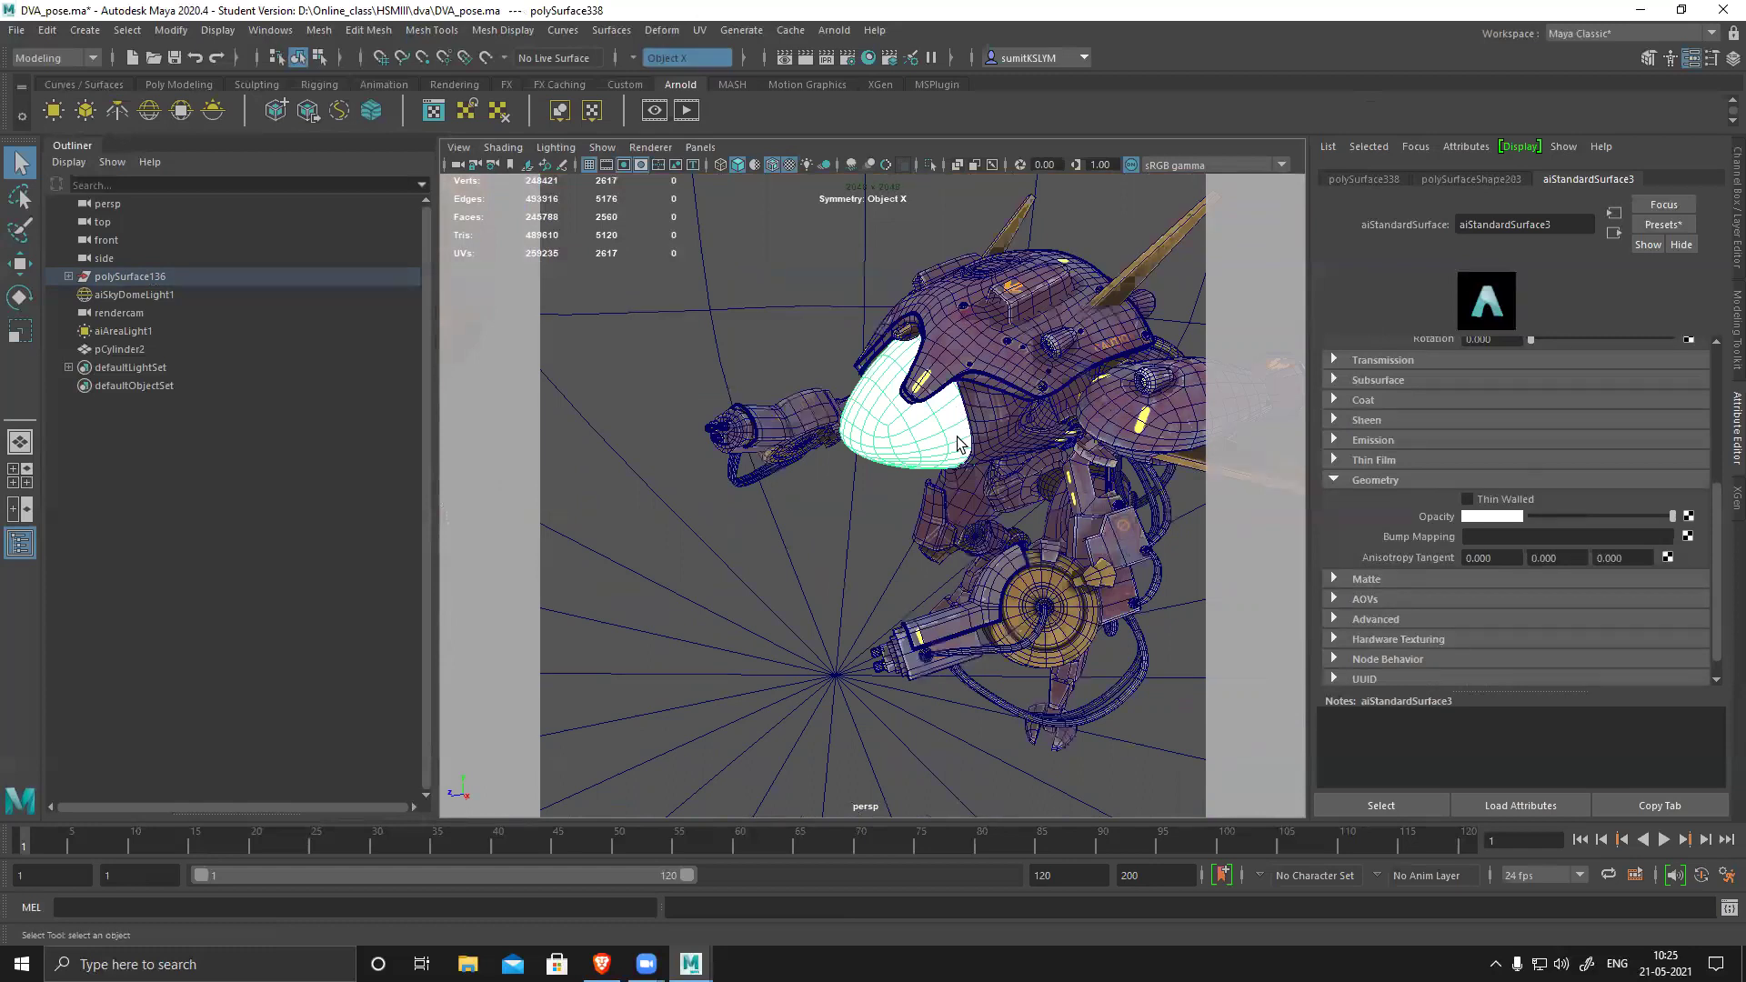
{"action": "scroll", "coordinate": [956, 443], "scroll_direction": "up", "scroll_amount": 3}
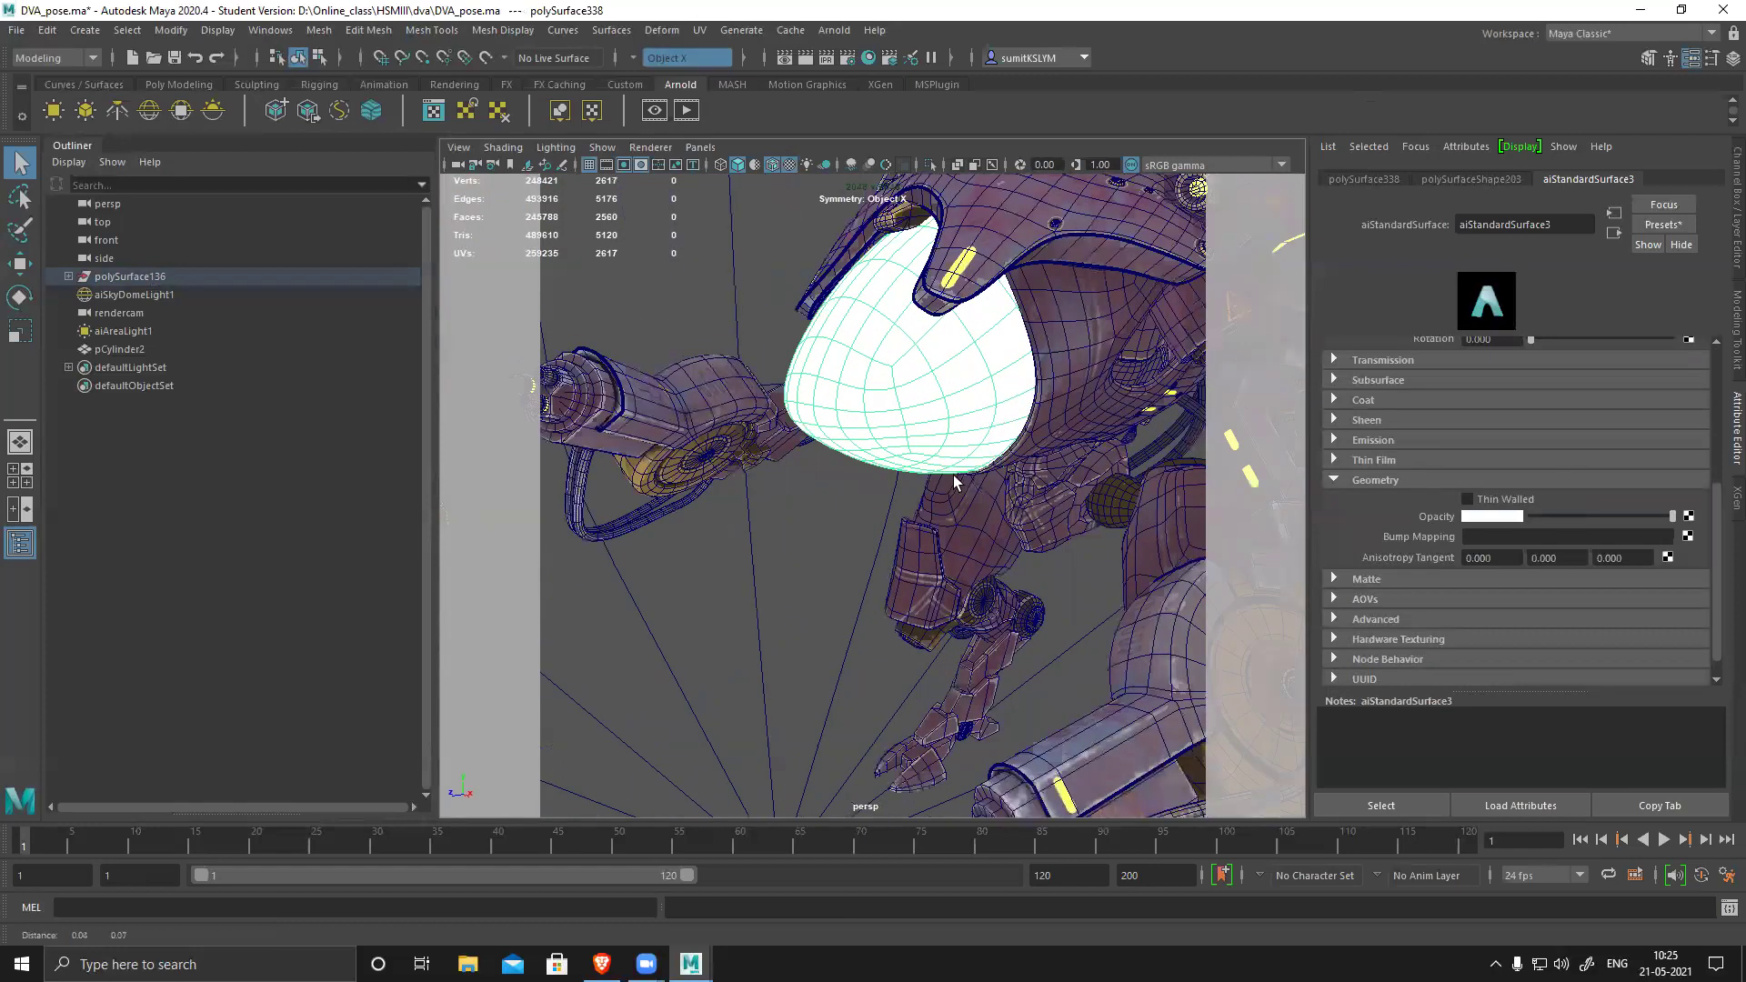
{"action": "scroll", "coordinate": [955, 482], "scroll_direction": "up", "scroll_amount": 2}
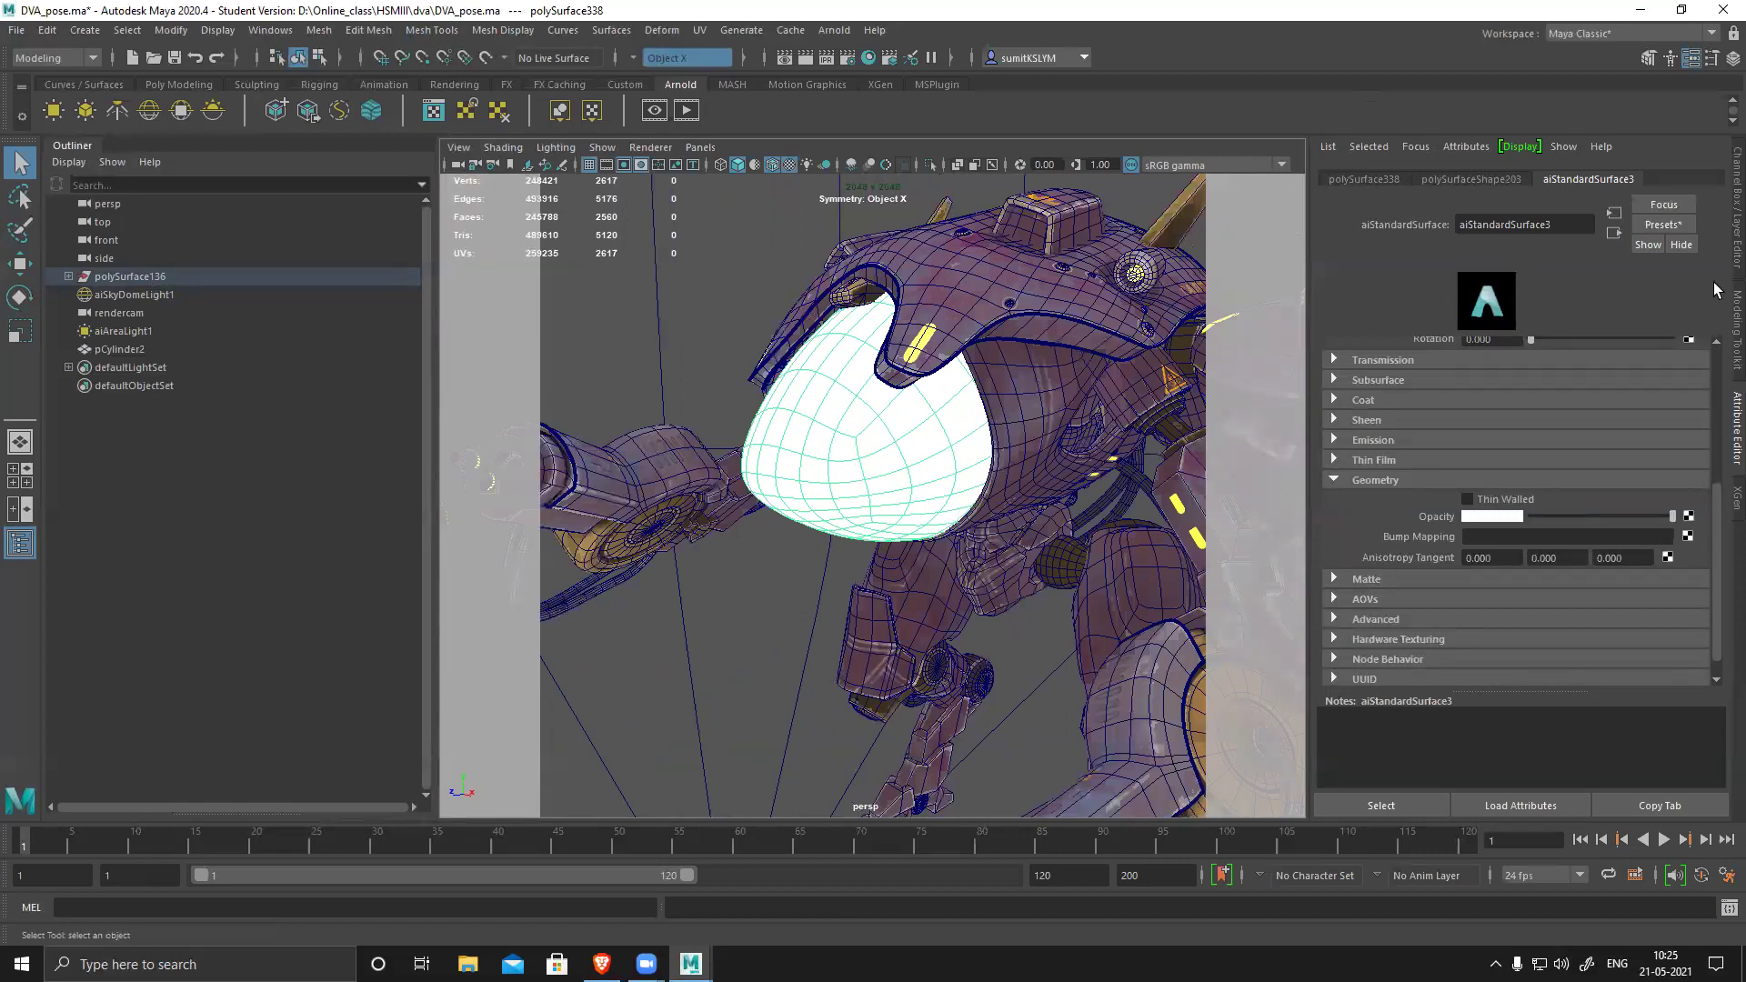
{"action": "left_click", "coordinate": [1011, 414]}
{"action": "left_click", "coordinate": [906, 440]}
{"action": "double_click", "coordinate": [1583, 224]}
{"action": "type", "text": "glass"}
{"action": "key", "text": "Return"}
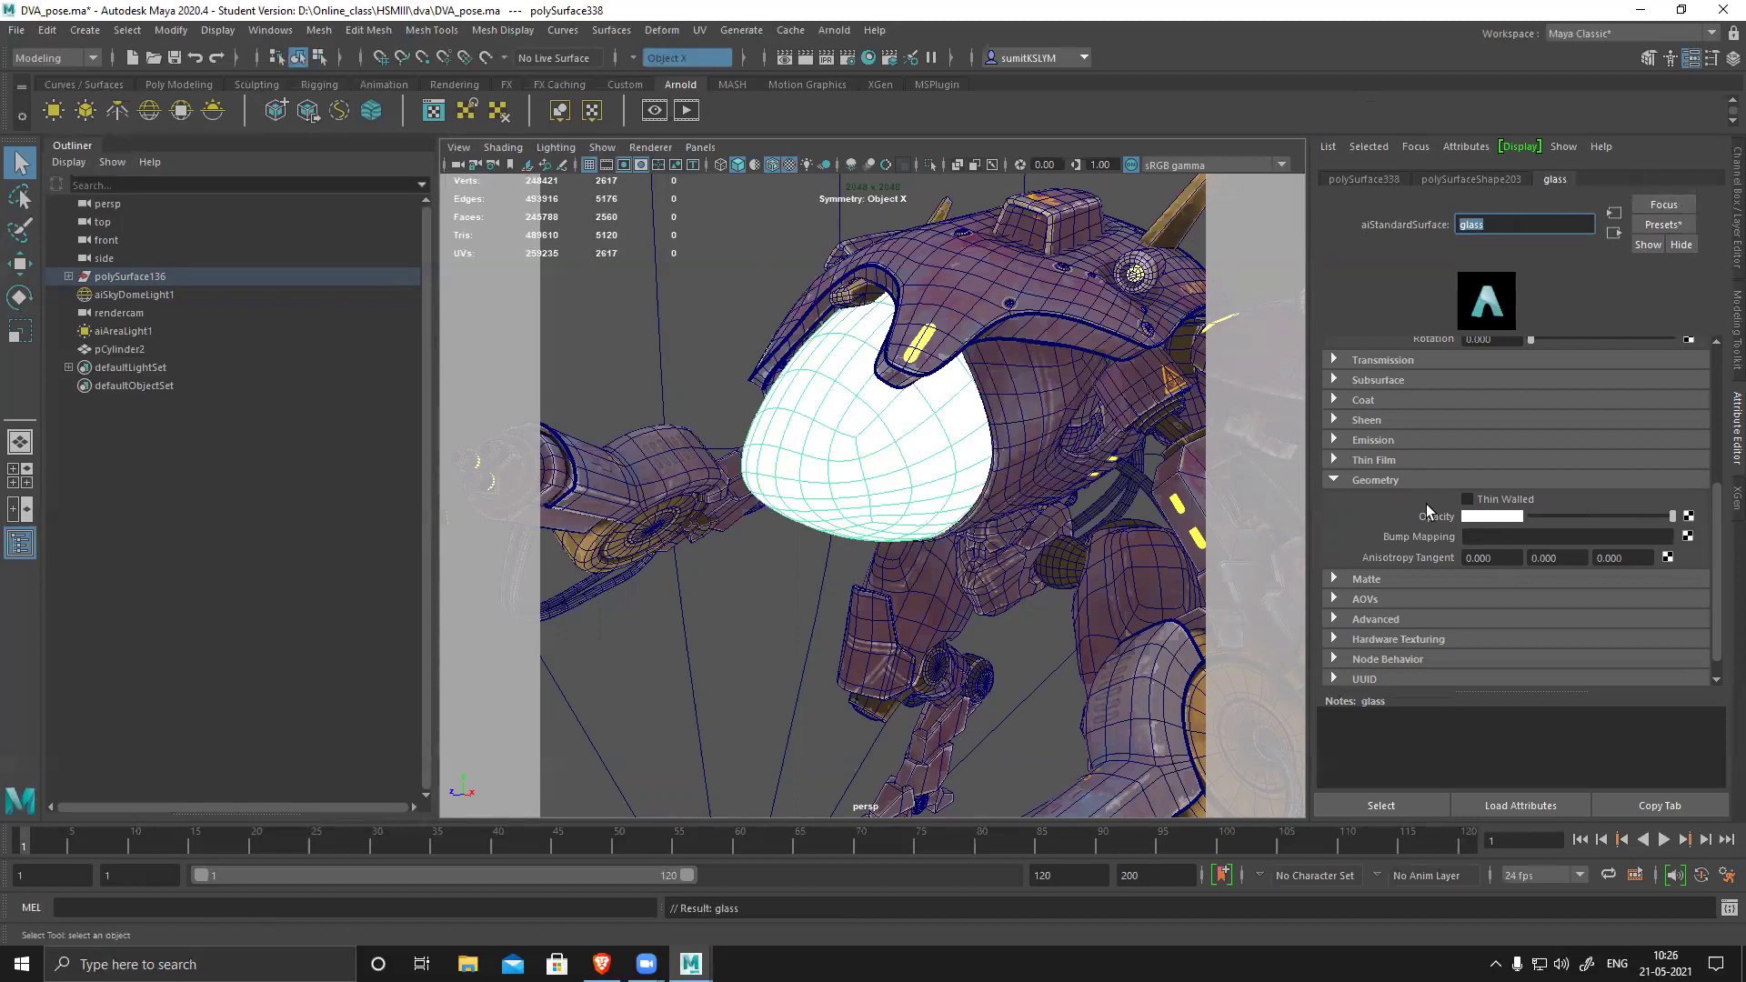
- Collapse the glass material's Geometry, Specular and Base settings and show its Transmission settings
{"action": "left_click", "coordinate": [1336, 484]}
{"action": "left_click_drag", "start_coordinate": [1725, 487], "coordinate": [1725, 359]}
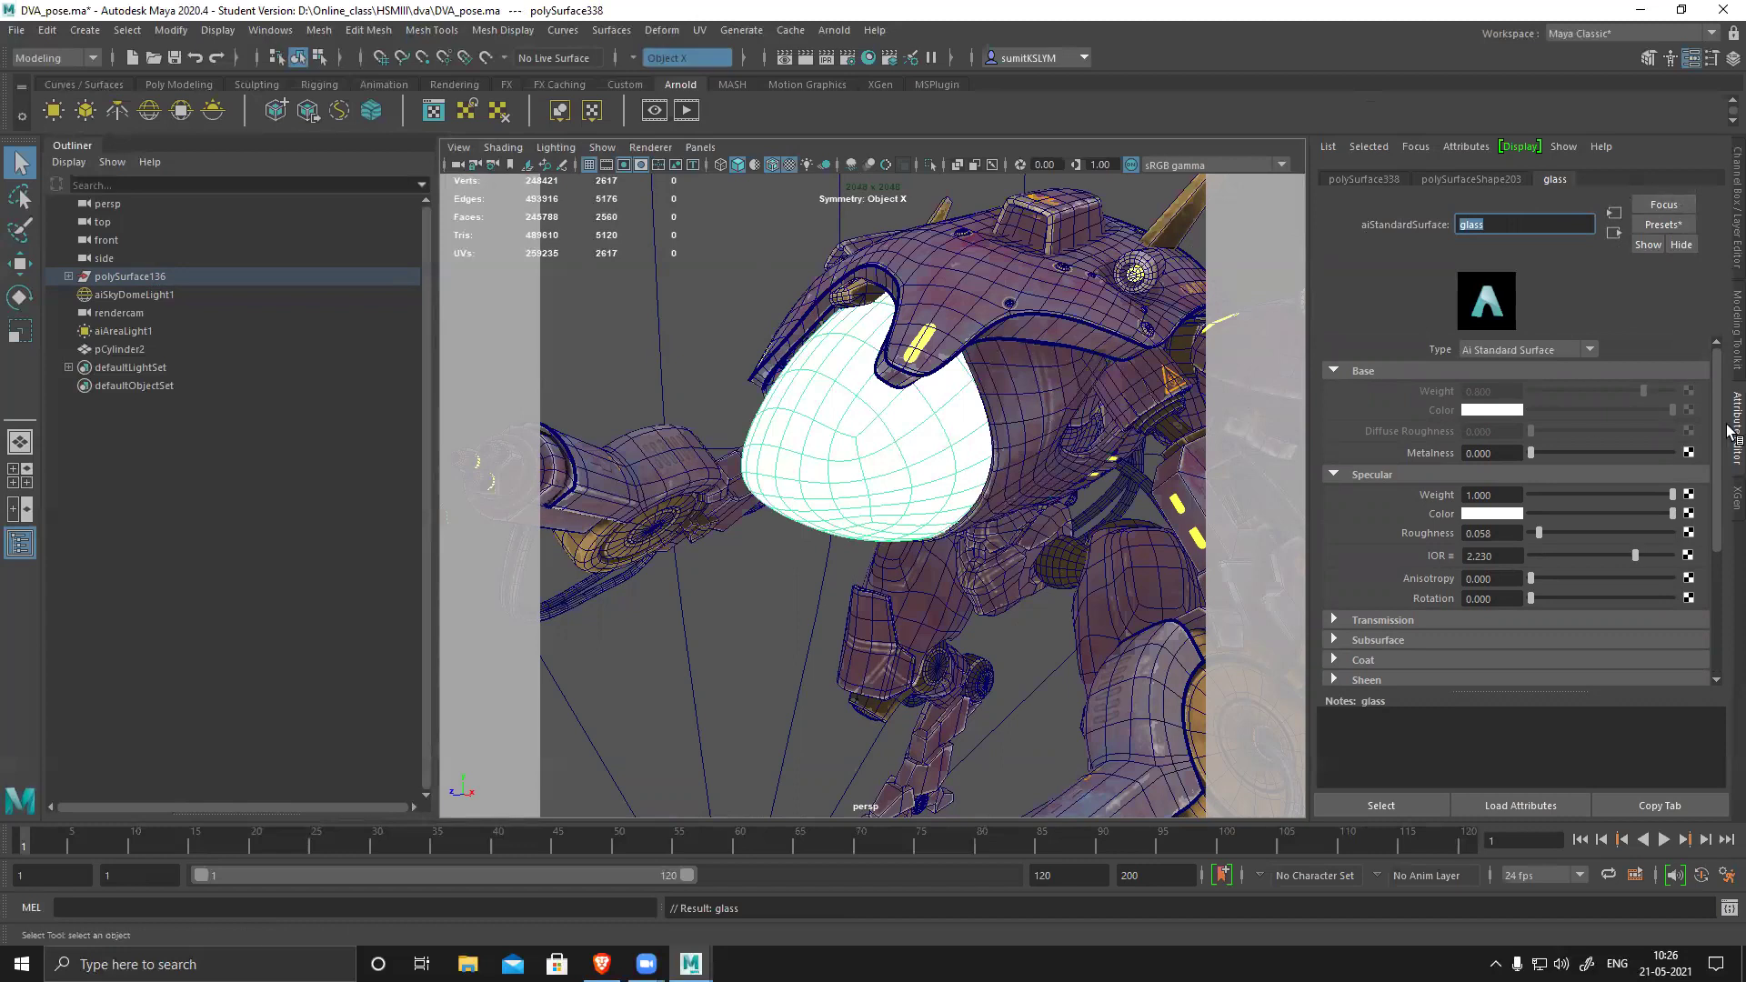
{"action": "left_click_drag", "start_coordinate": [1722, 534], "coordinate": [1722, 460]}
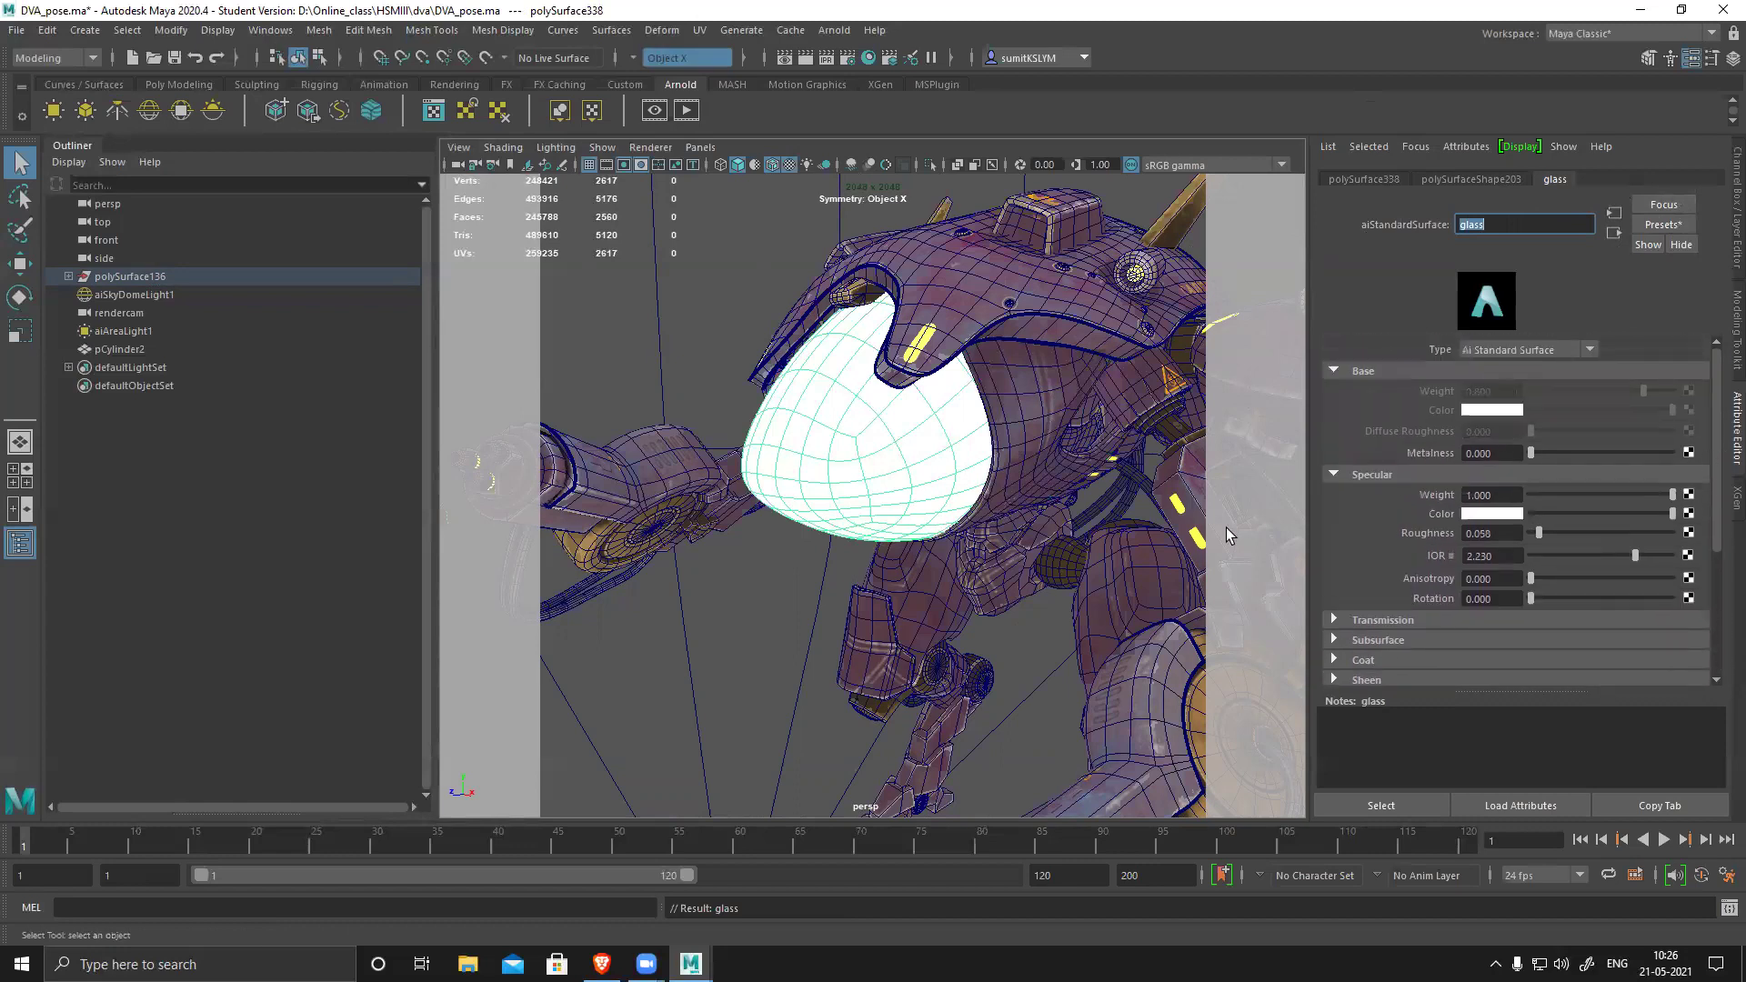
{"action": "left_click", "coordinate": [1334, 474]}
{"action": "left_click", "coordinate": [1334, 370]}
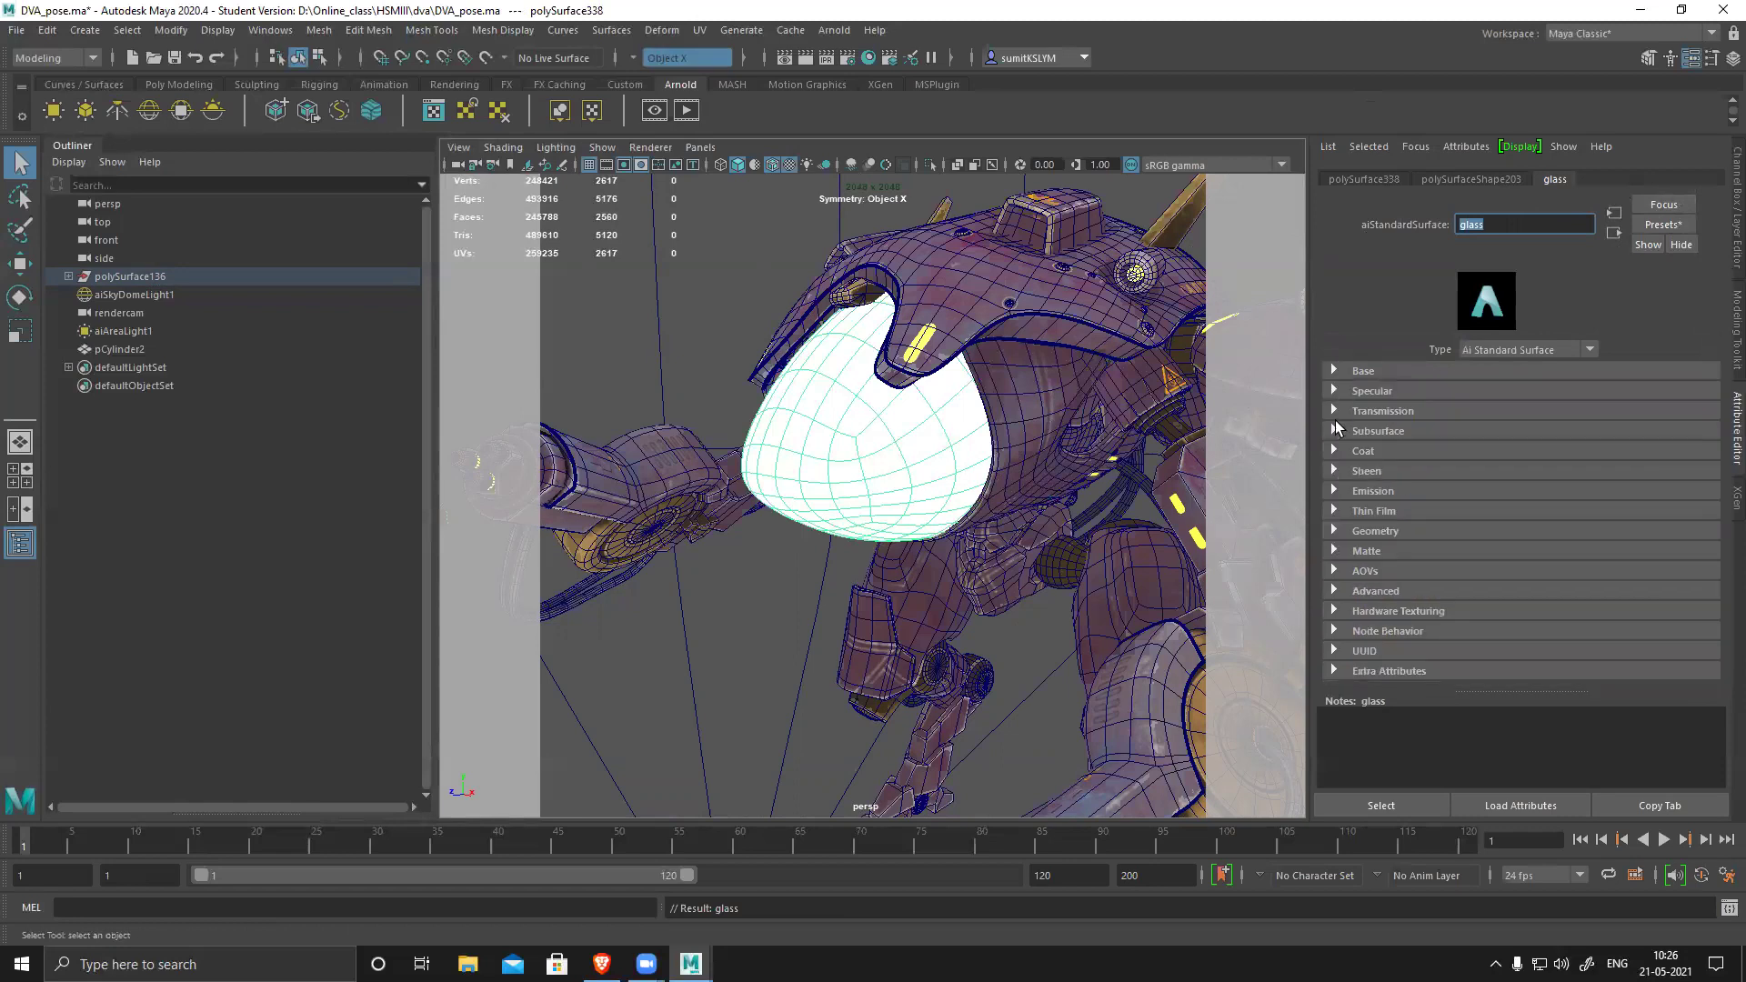
{"action": "left_click", "coordinate": [1335, 410]}
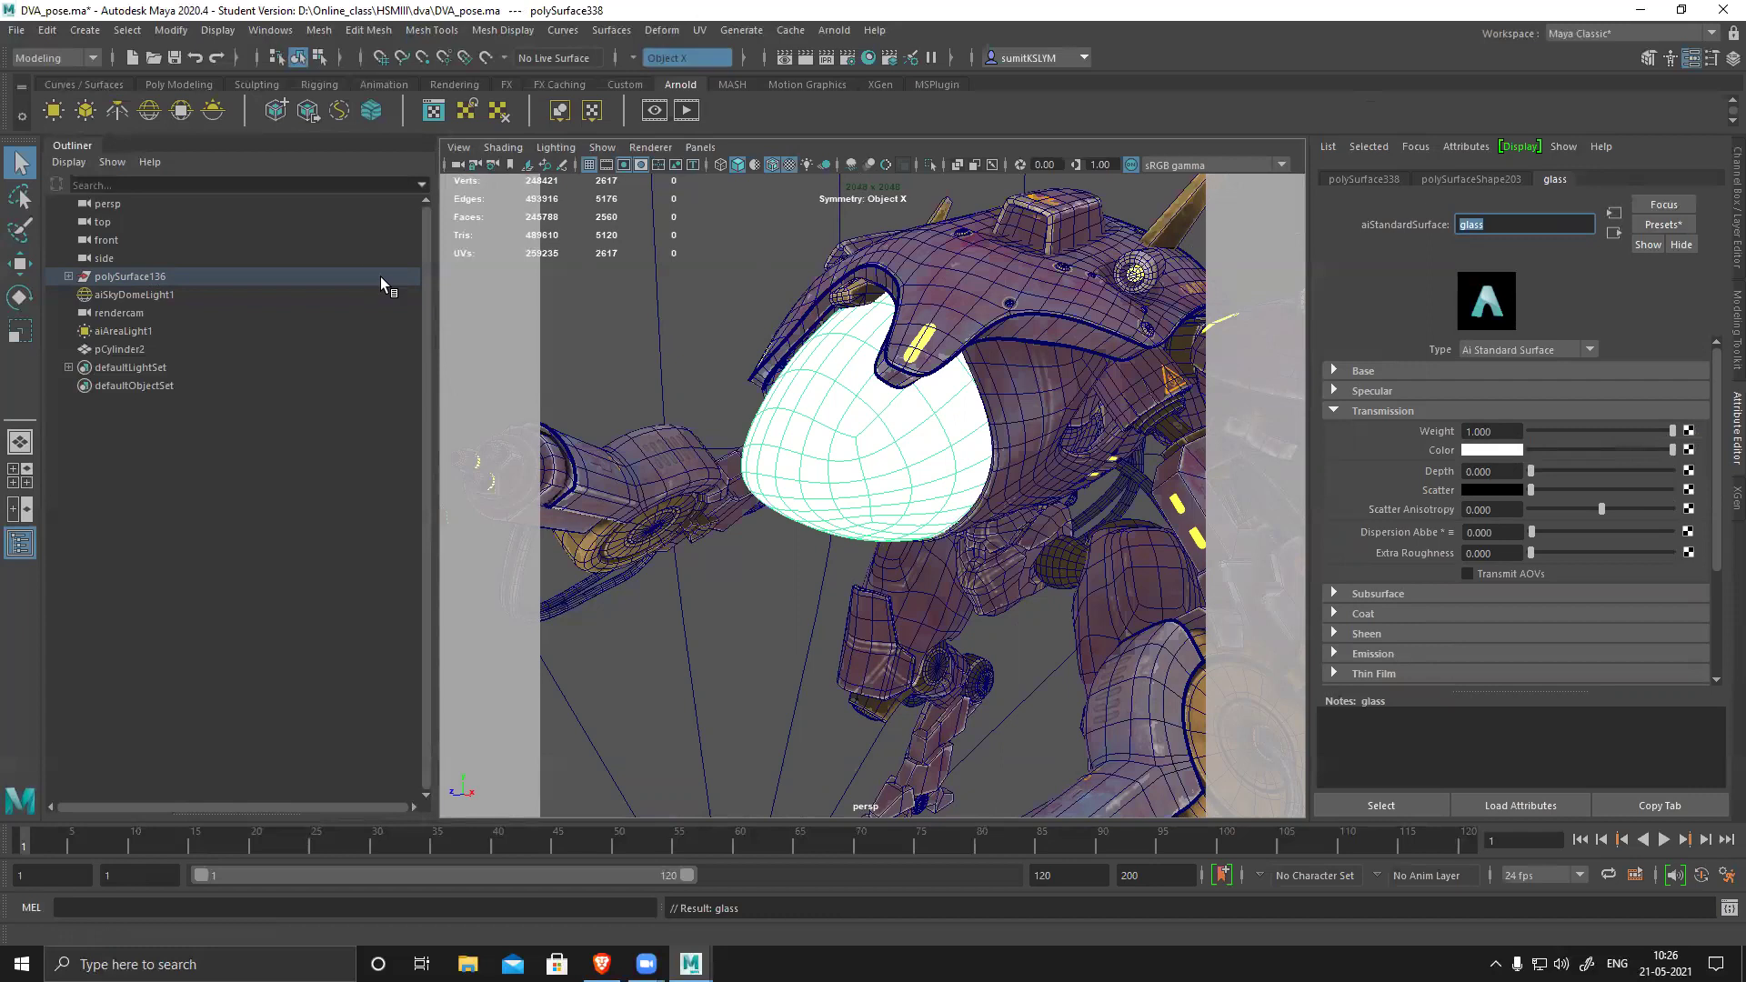
- Select the whole mech group polySurface136 and hide it
{"action": "scroll", "coordinate": [693, 287], "scroll_direction": "down", "scroll_amount": 3}
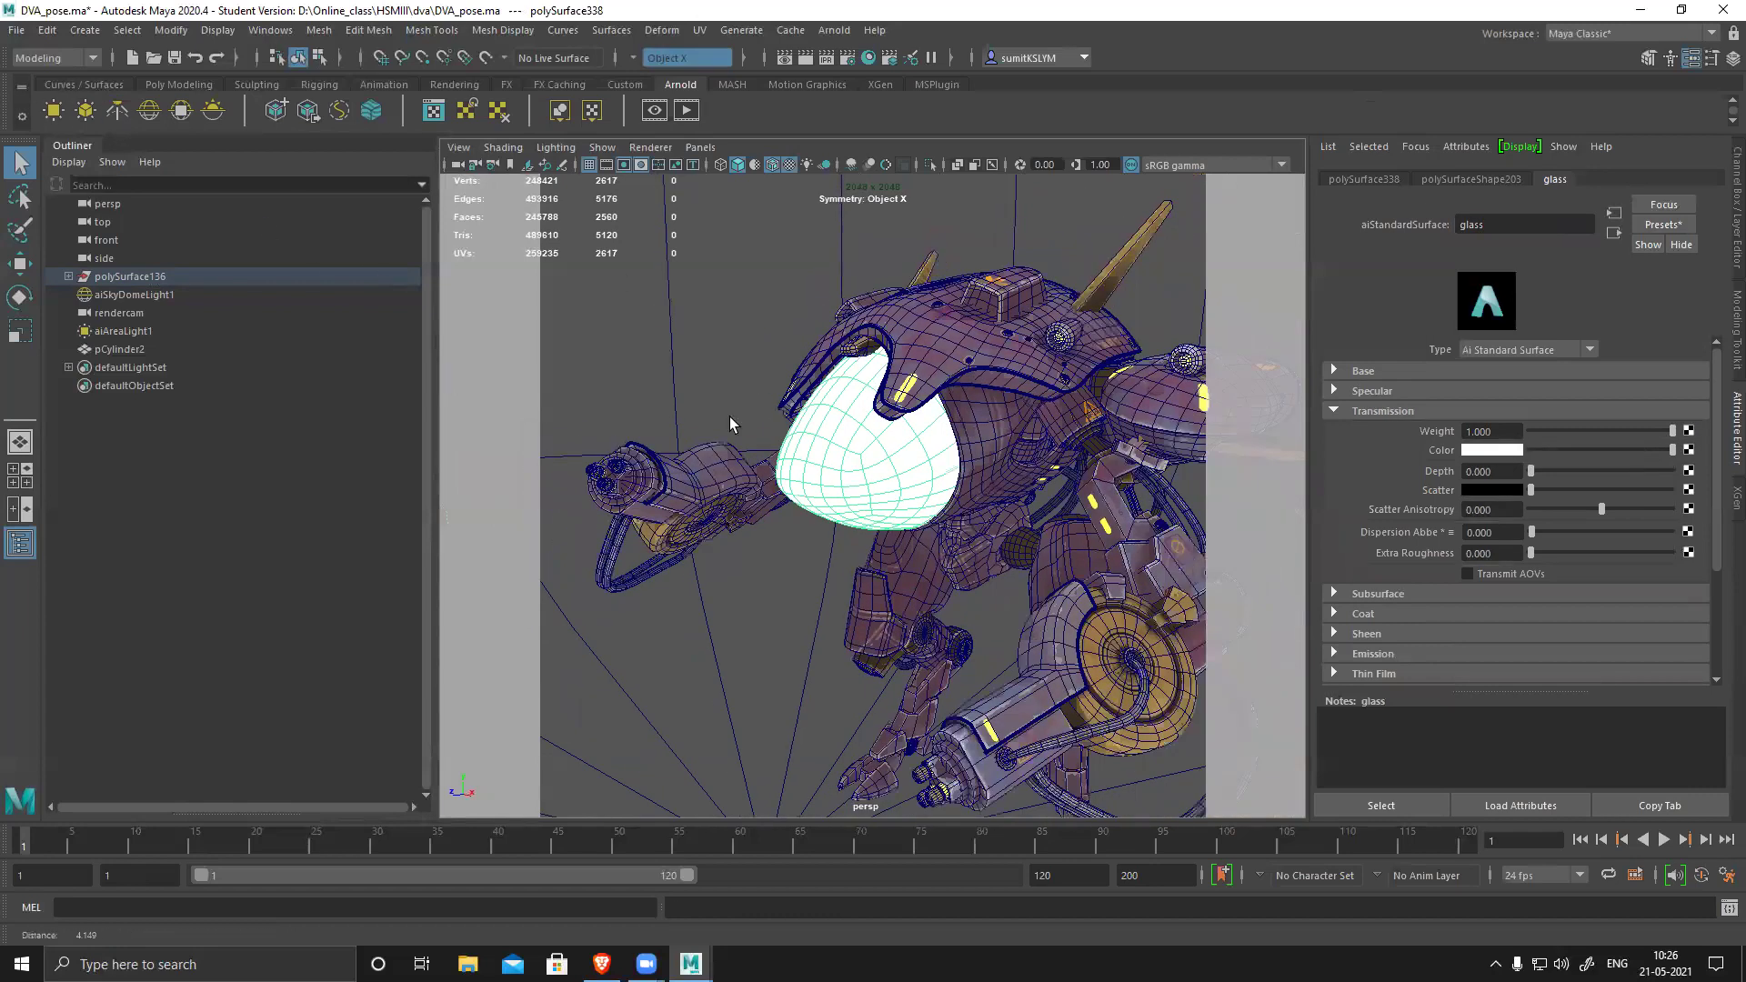
{"action": "left_click", "coordinate": [144, 276]}
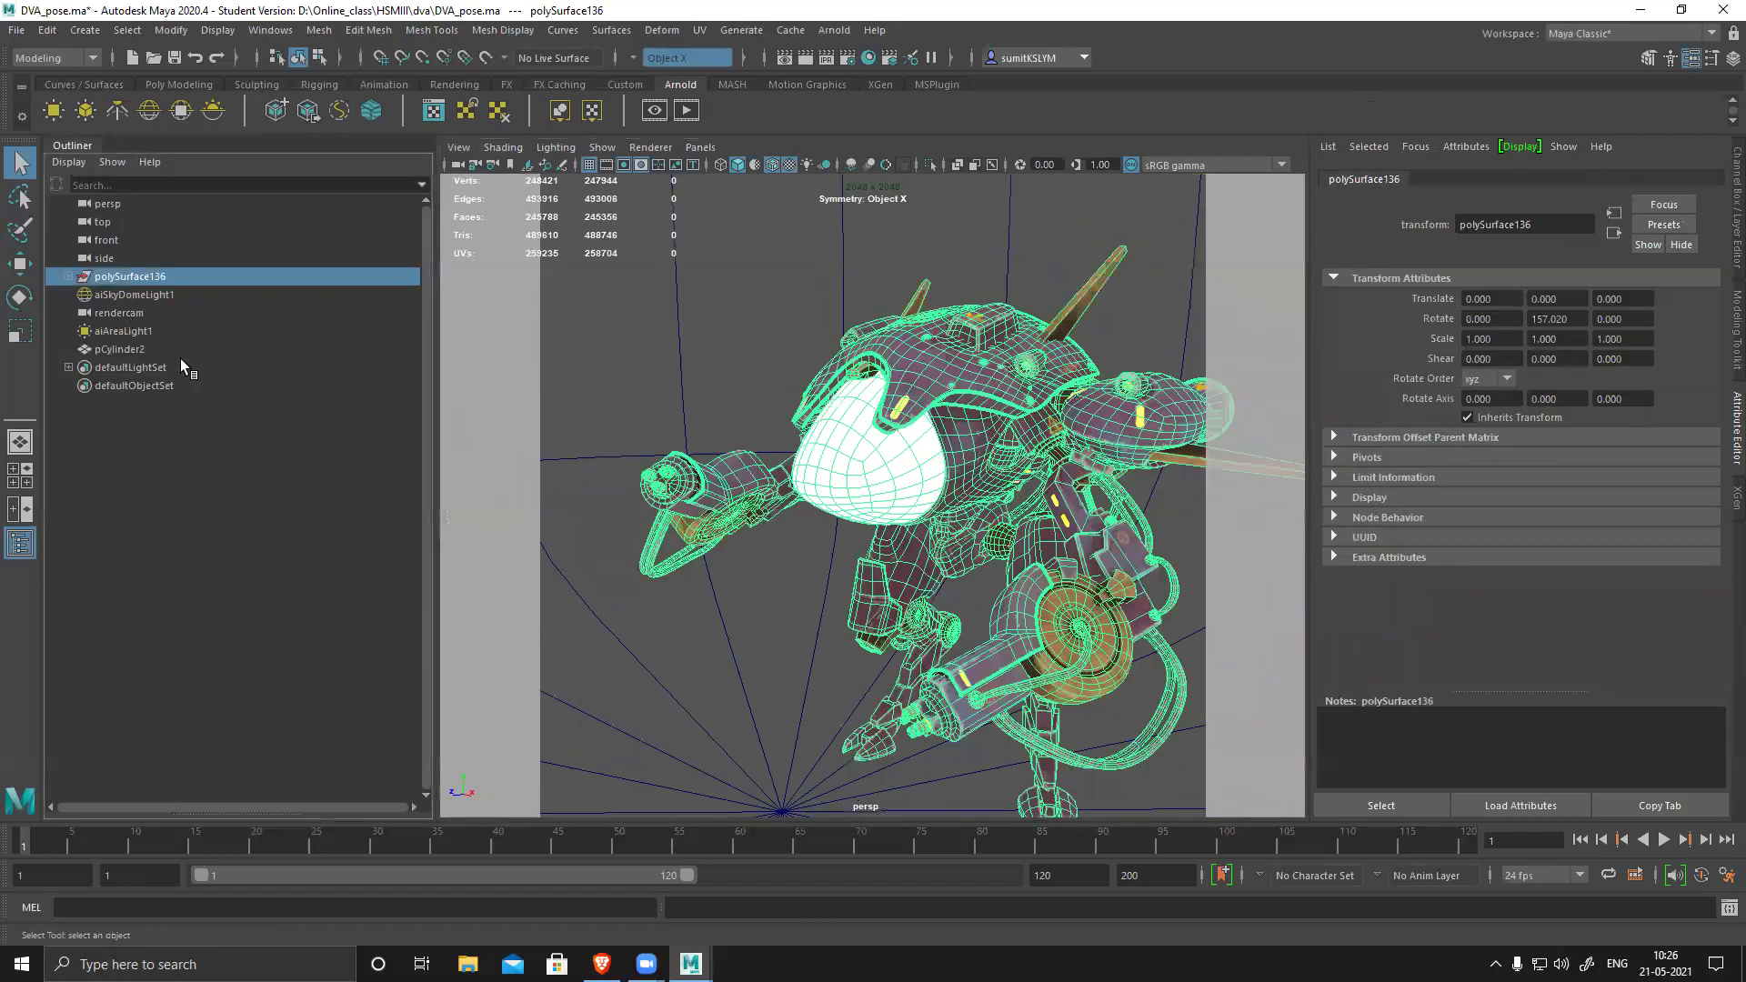
{"action": "key", "text": "h"}
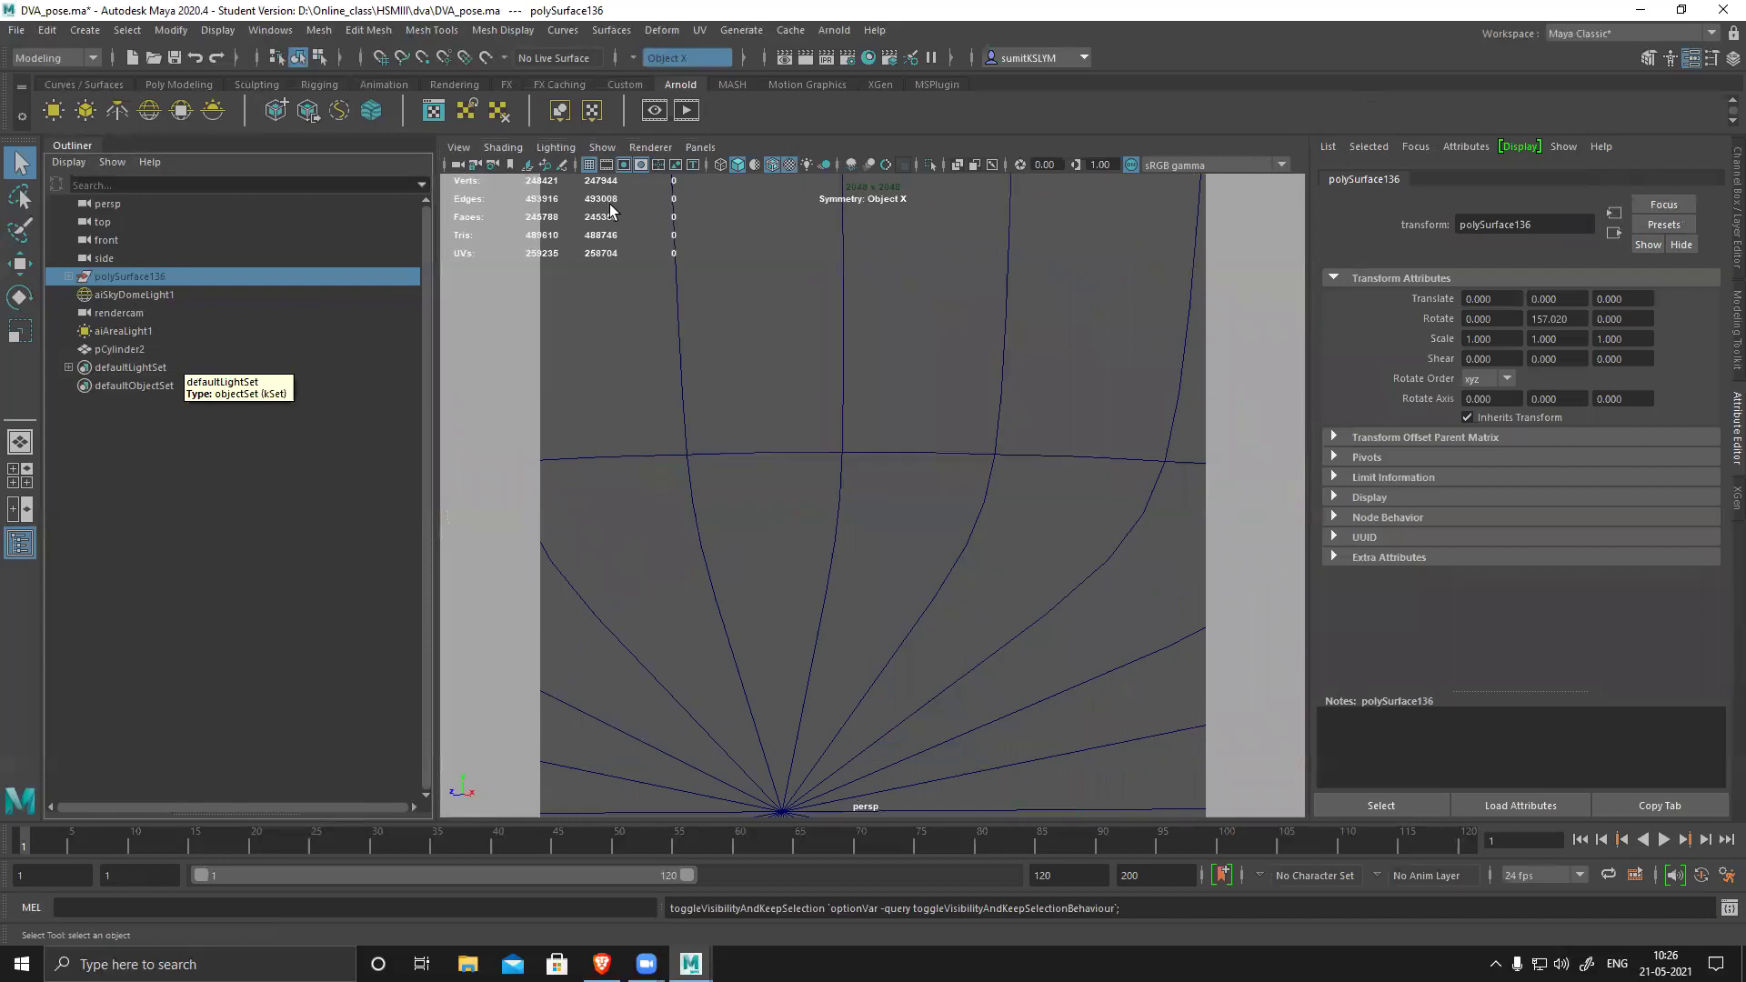
- Create a polygon sphere at the centre of the backdrop and raise it to about 3.165 in Translate Y
{"action": "left_click", "coordinate": [178, 85]}
{"action": "left_click", "coordinate": [55, 109]}
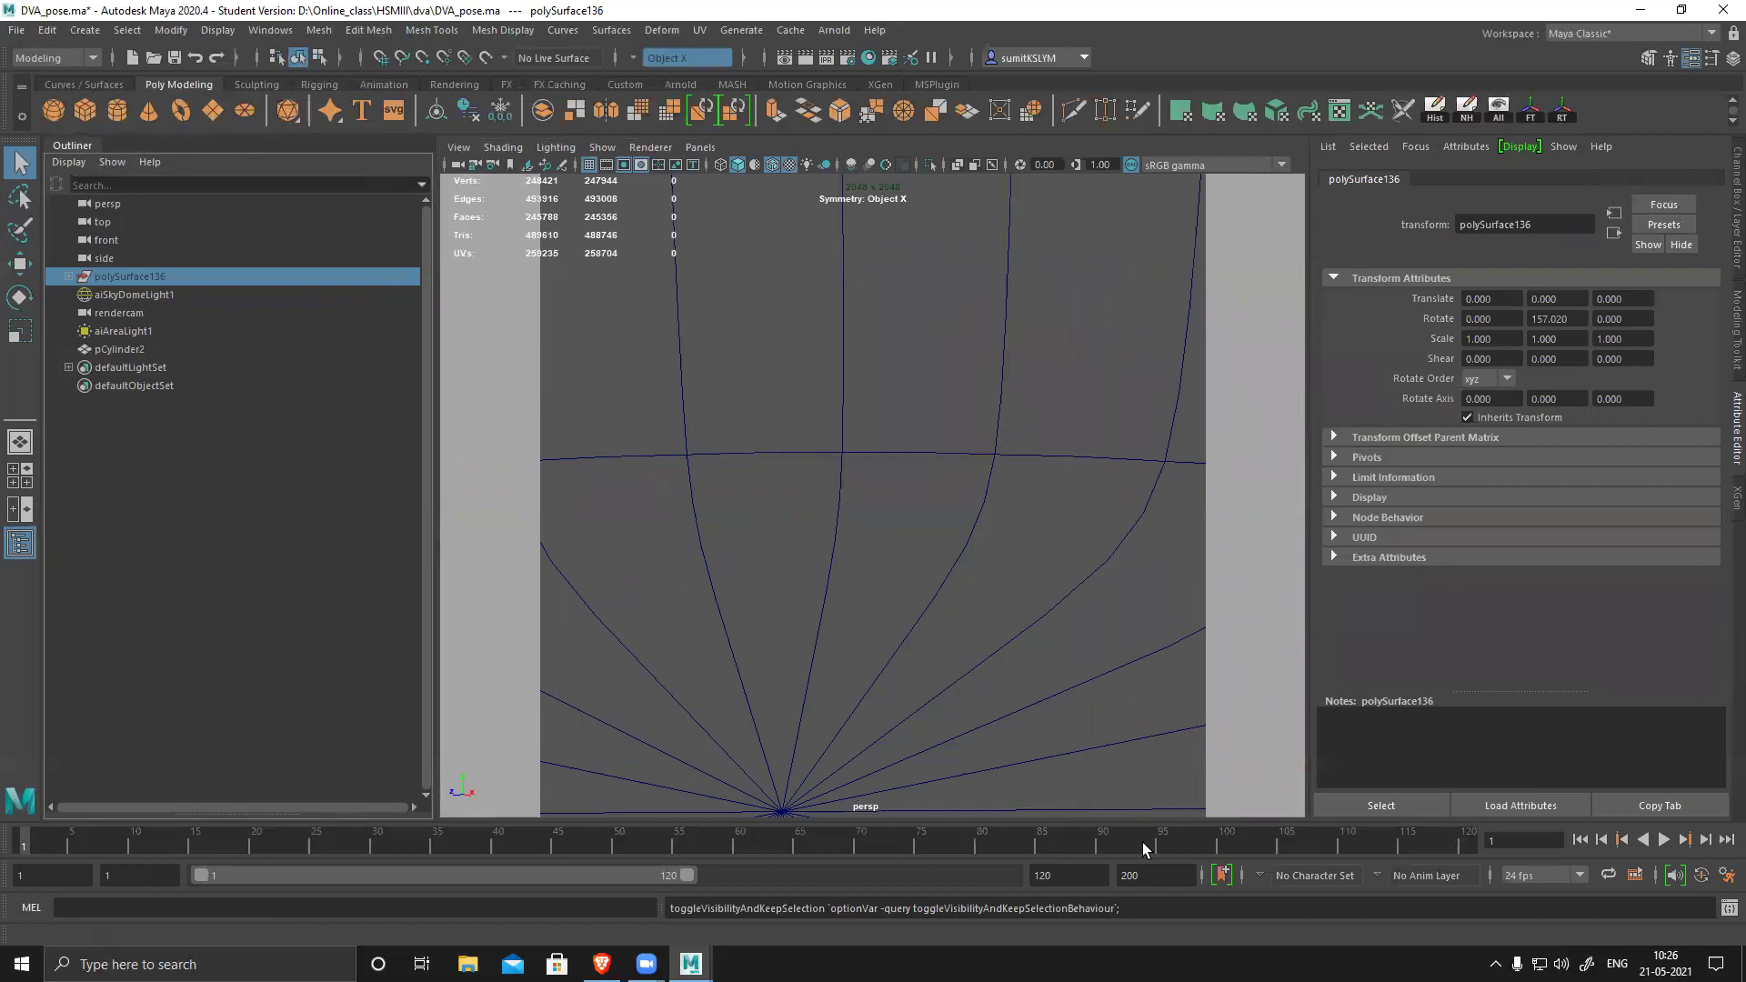
{"action": "left_click_drag", "start_coordinate": [842, 577], "coordinate": [952, 609], "text": "alt"}
{"action": "key", "text": "w"}
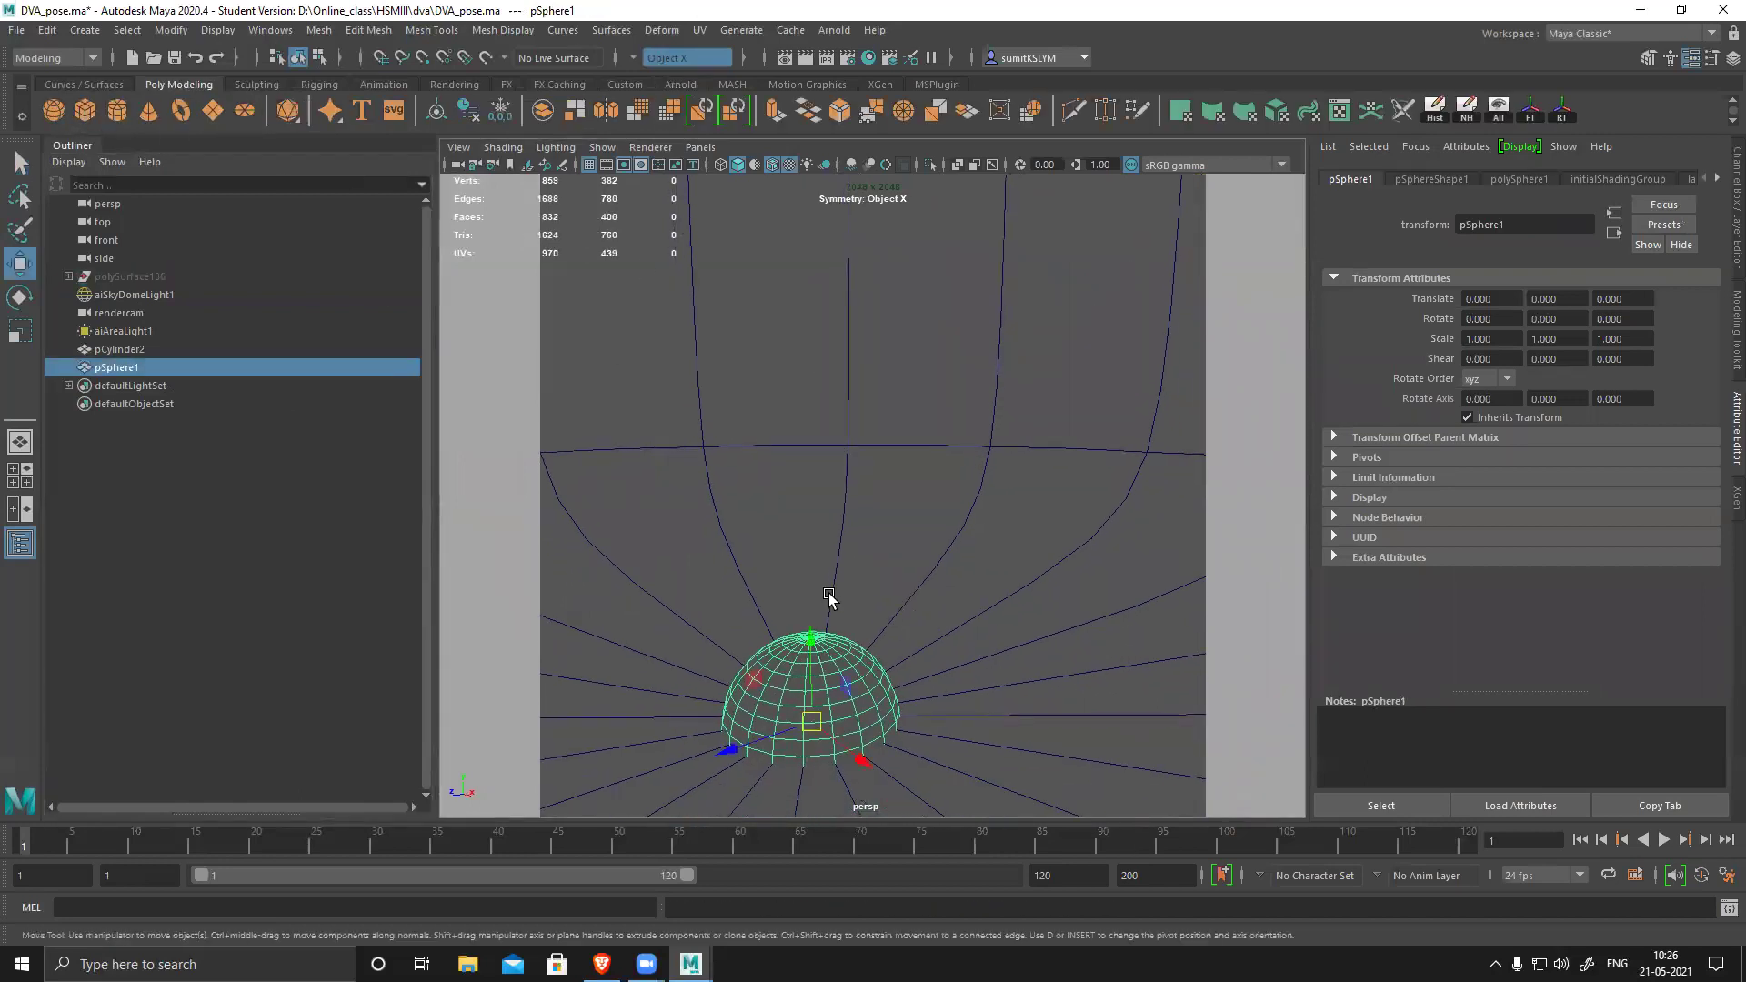
{"action": "left_click_drag", "start_coordinate": [810, 628], "coordinate": [811, 332]}
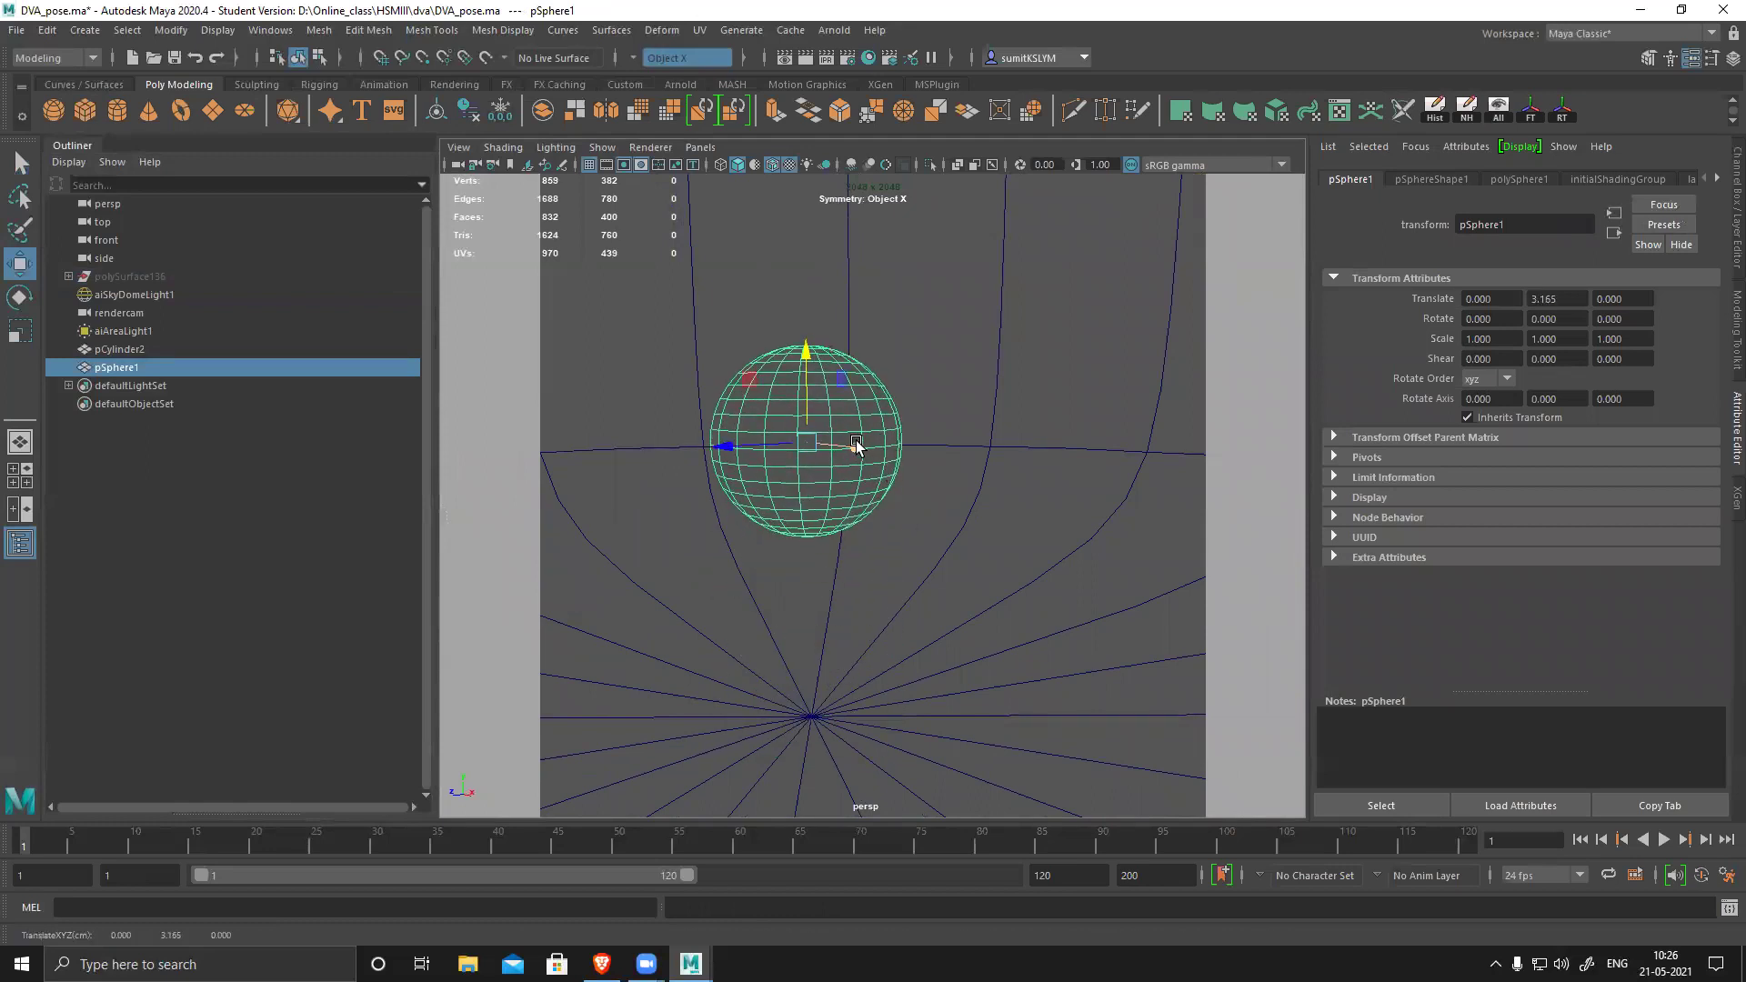
- Duplicate the sphere and place the copy beside it at about 2.561 in Translate X
{"action": "left_click_drag", "start_coordinate": [850, 441], "coordinate": [741, 414]}
{"action": "key", "text": "ctrl+z"}
{"action": "left_click_drag", "start_coordinate": [859, 451], "coordinate": [1150, 604], "text": "alt"}
{"action": "key", "text": "ctrl+d"}
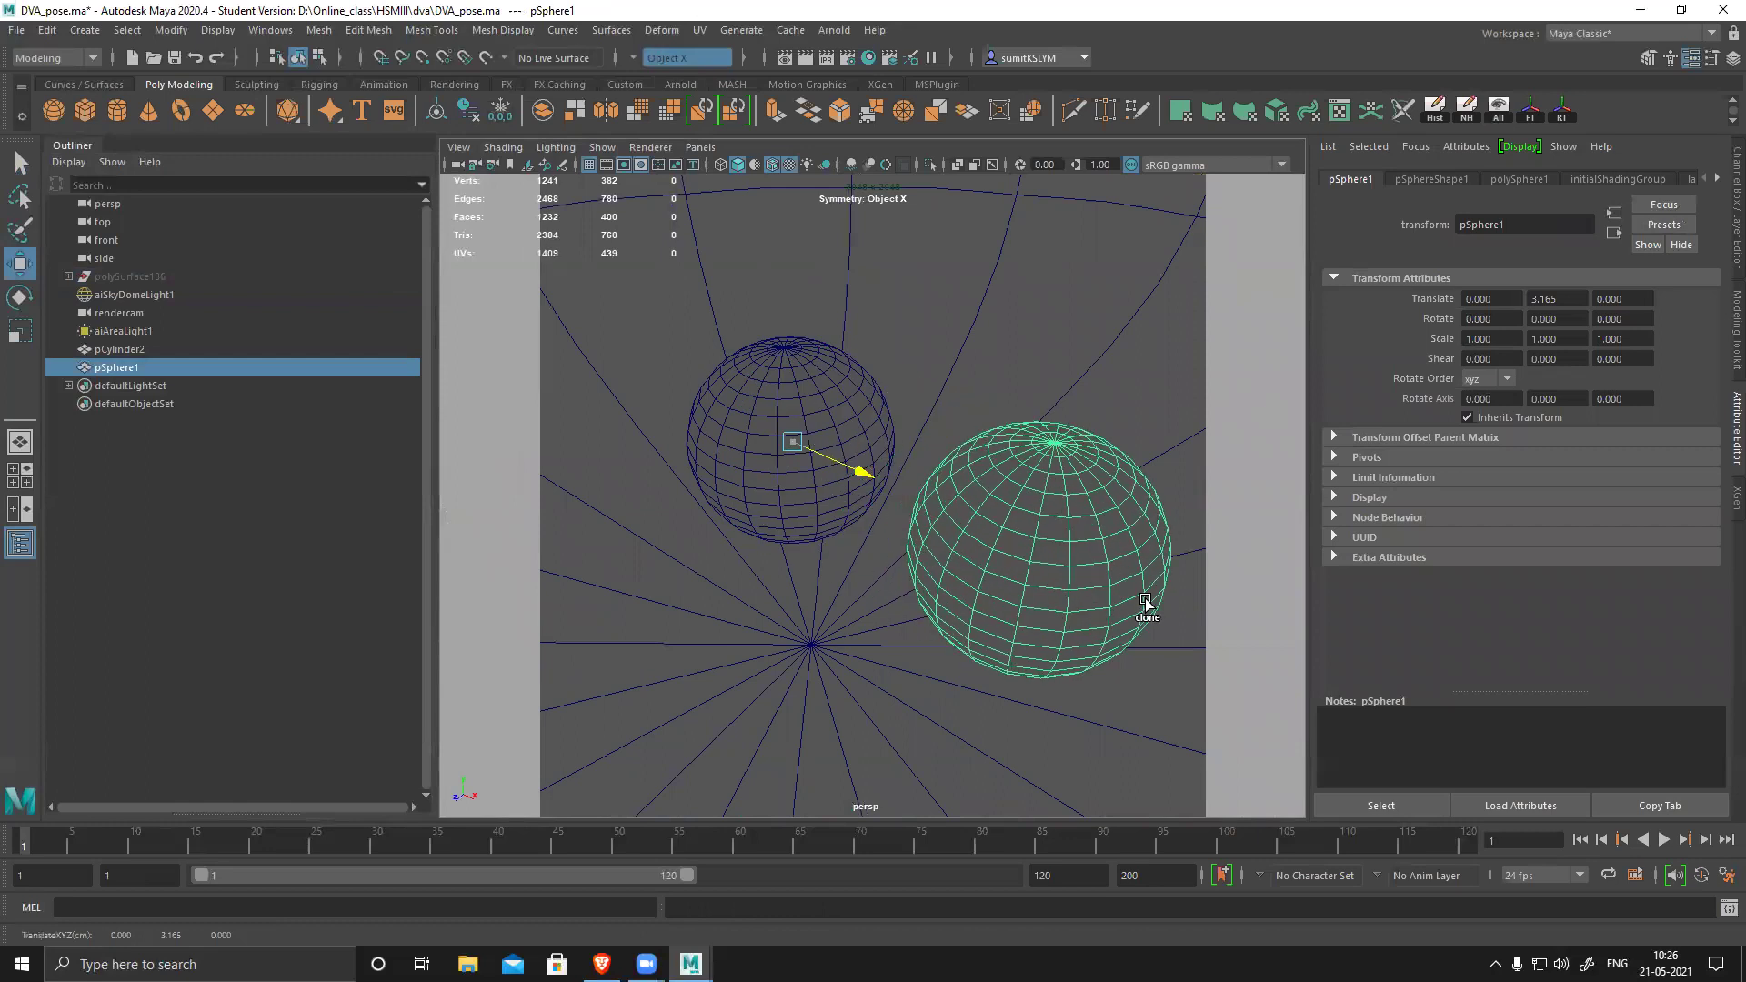
- Assign a new aiStandardSurface material to the first sphere, pSphere1
{"action": "left_click_drag", "start_coordinate": [793, 629], "coordinate": [799, 506], "text": "alt"}
{"action": "left_click", "coordinate": [798, 411]}
{"action": "right_click_drag", "start_coordinate": [799, 411], "coordinate": [813, 879]}
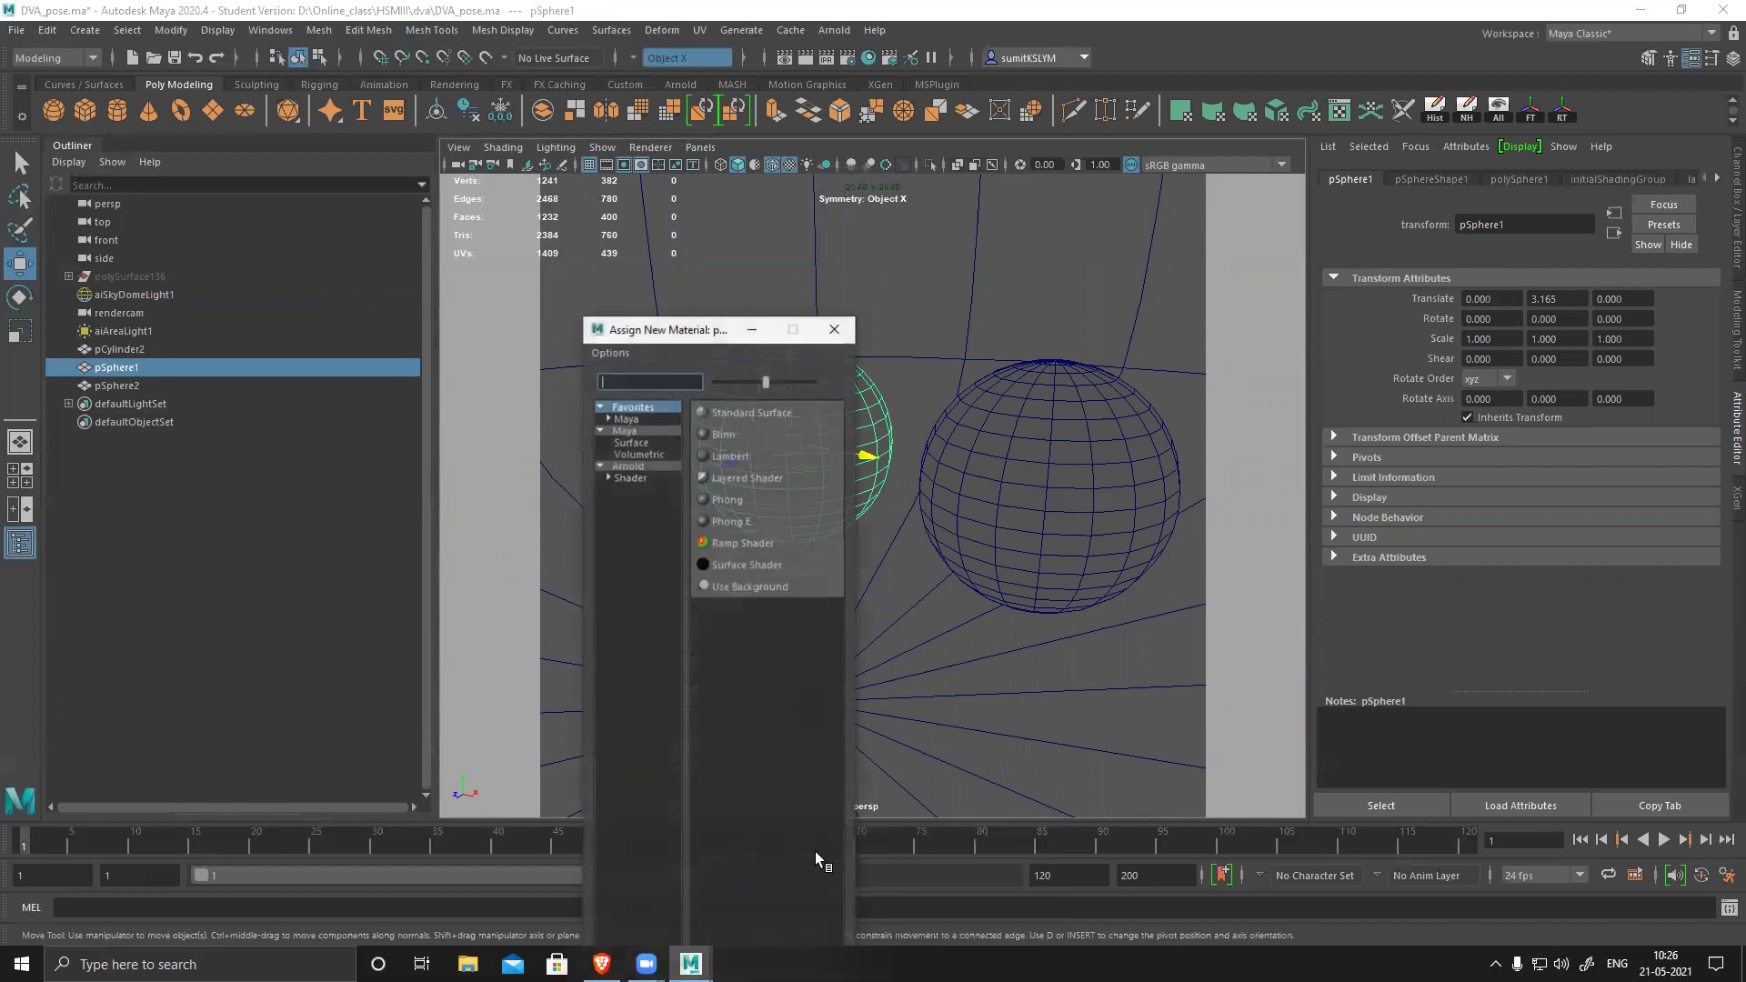
{"action": "left_click", "coordinate": [630, 467]}
{"action": "left_click", "coordinate": [750, 717]}
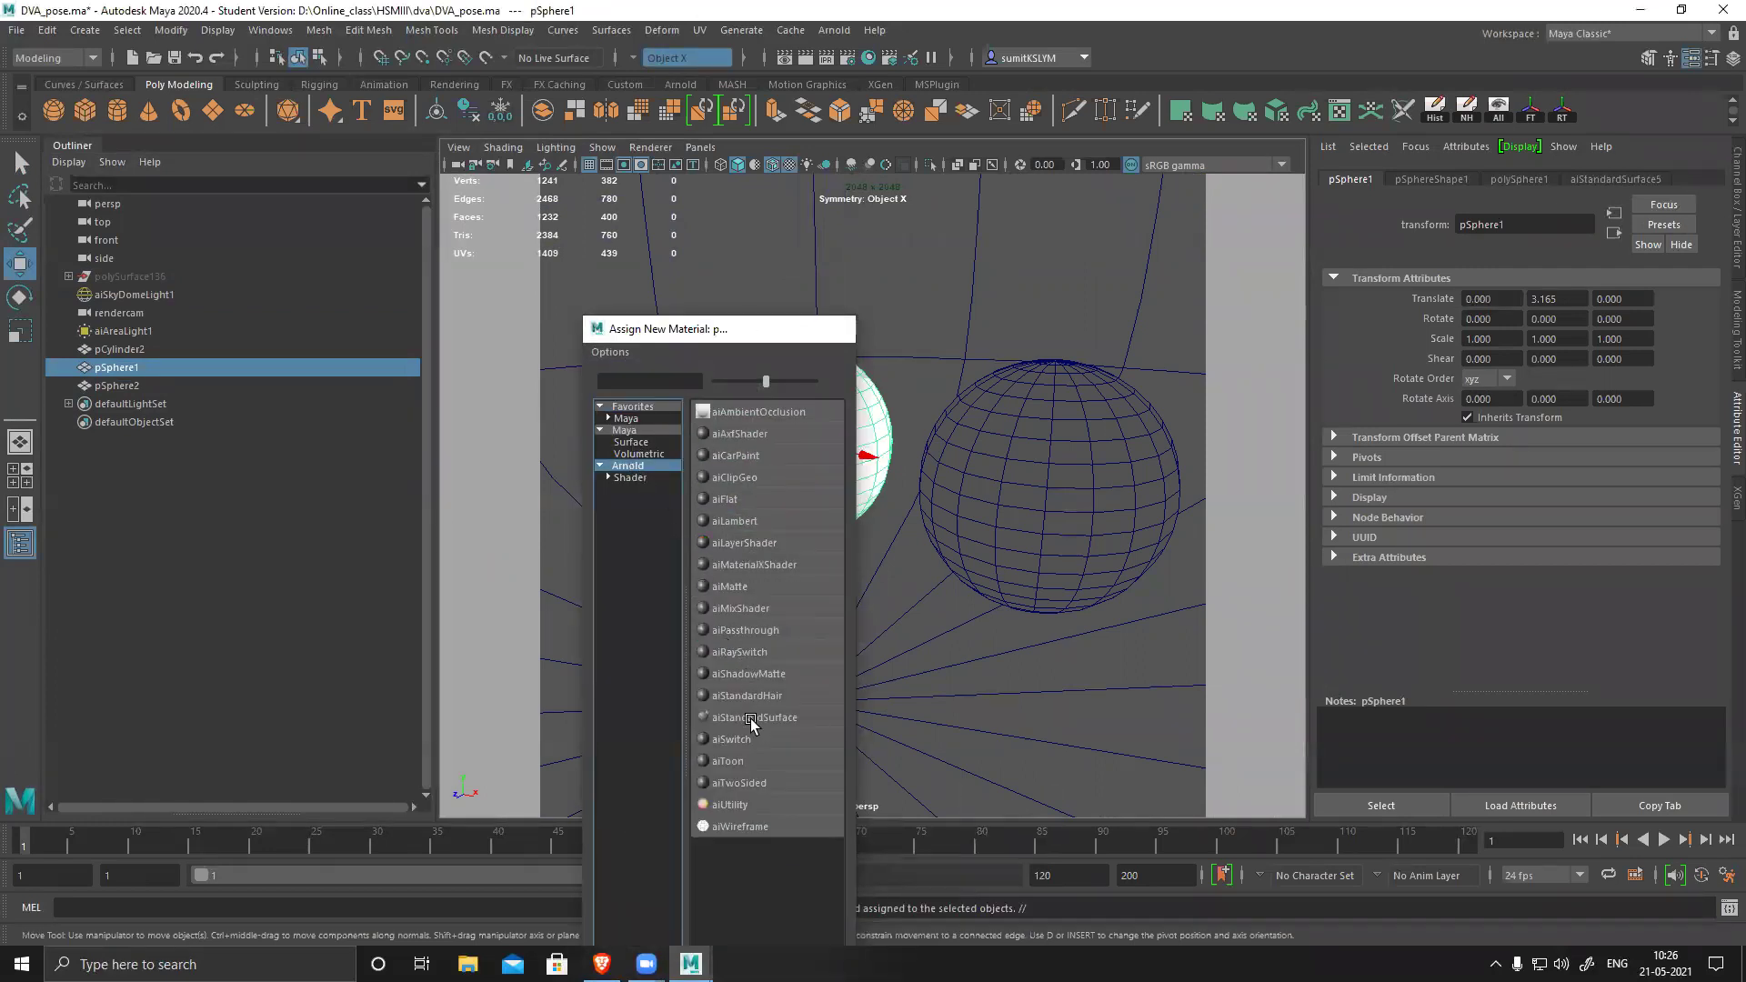
{"action": "left_click", "coordinate": [1072, 429]}
{"action": "left_click", "coordinate": [819, 423]}
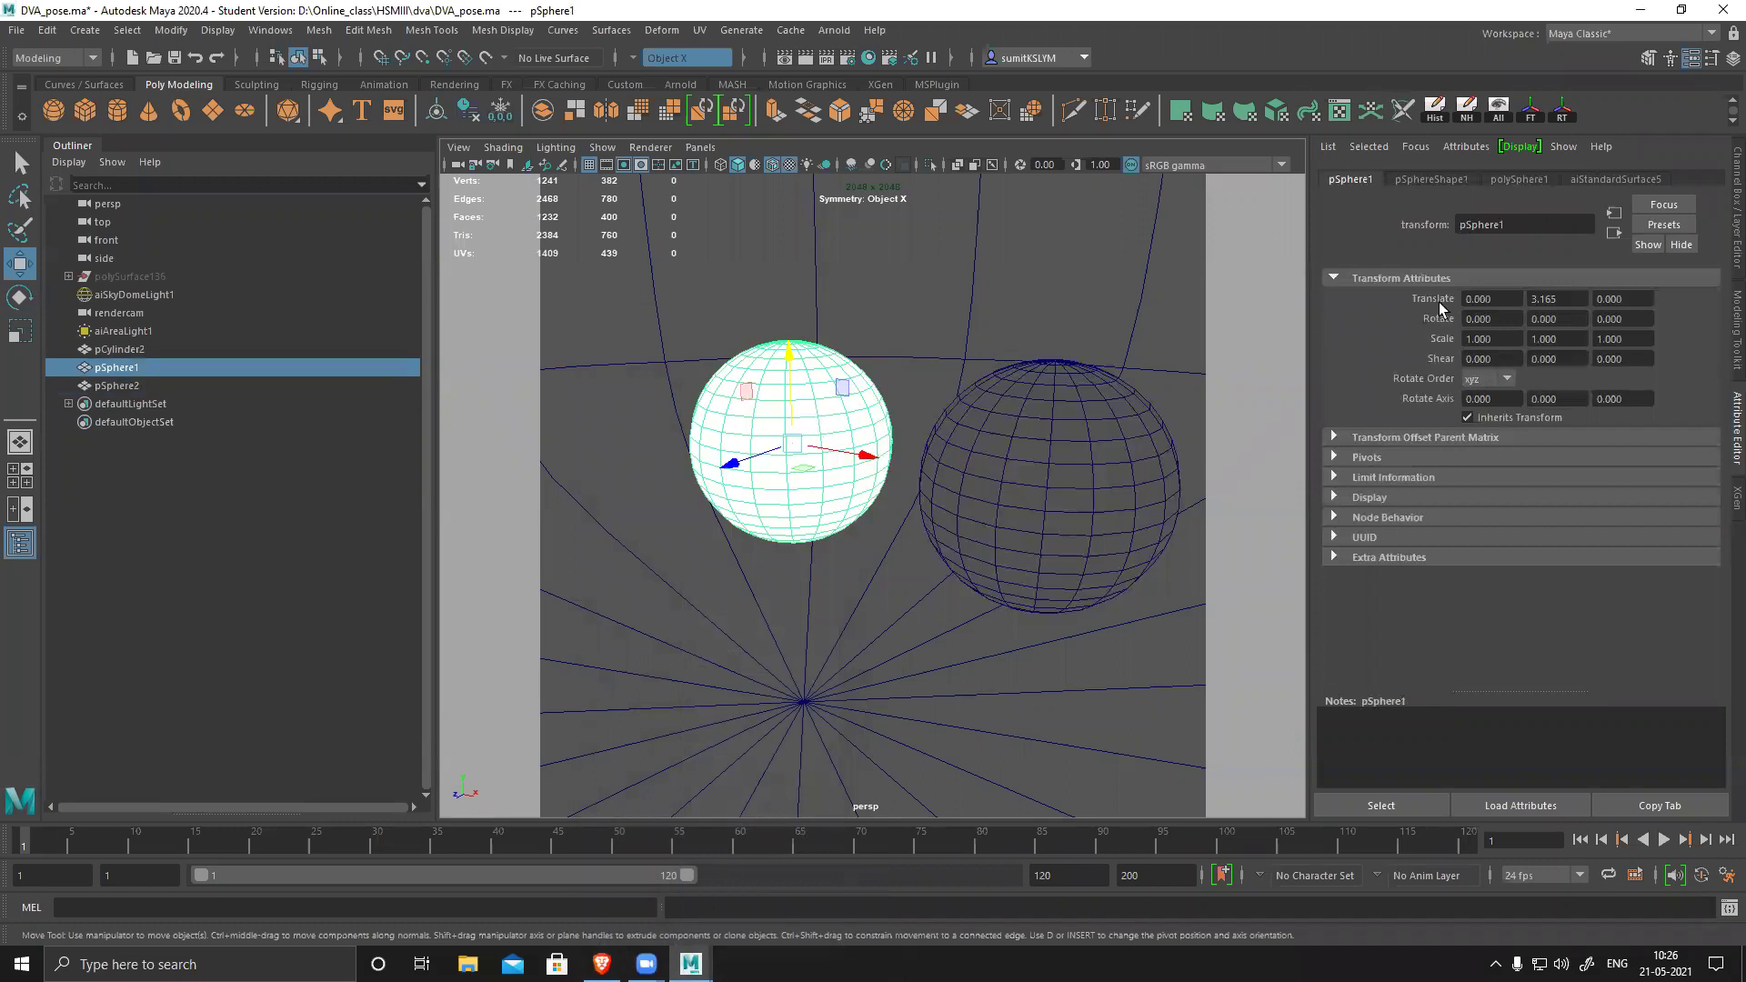
- Assign a new aiStandardSurface material to the second sphere, pSphere2, and set its Transmission Weight to 1
{"action": "left_click", "coordinate": [1033, 455]}
{"action": "right_click_drag", "start_coordinate": [1044, 432], "coordinate": [1027, 899]}
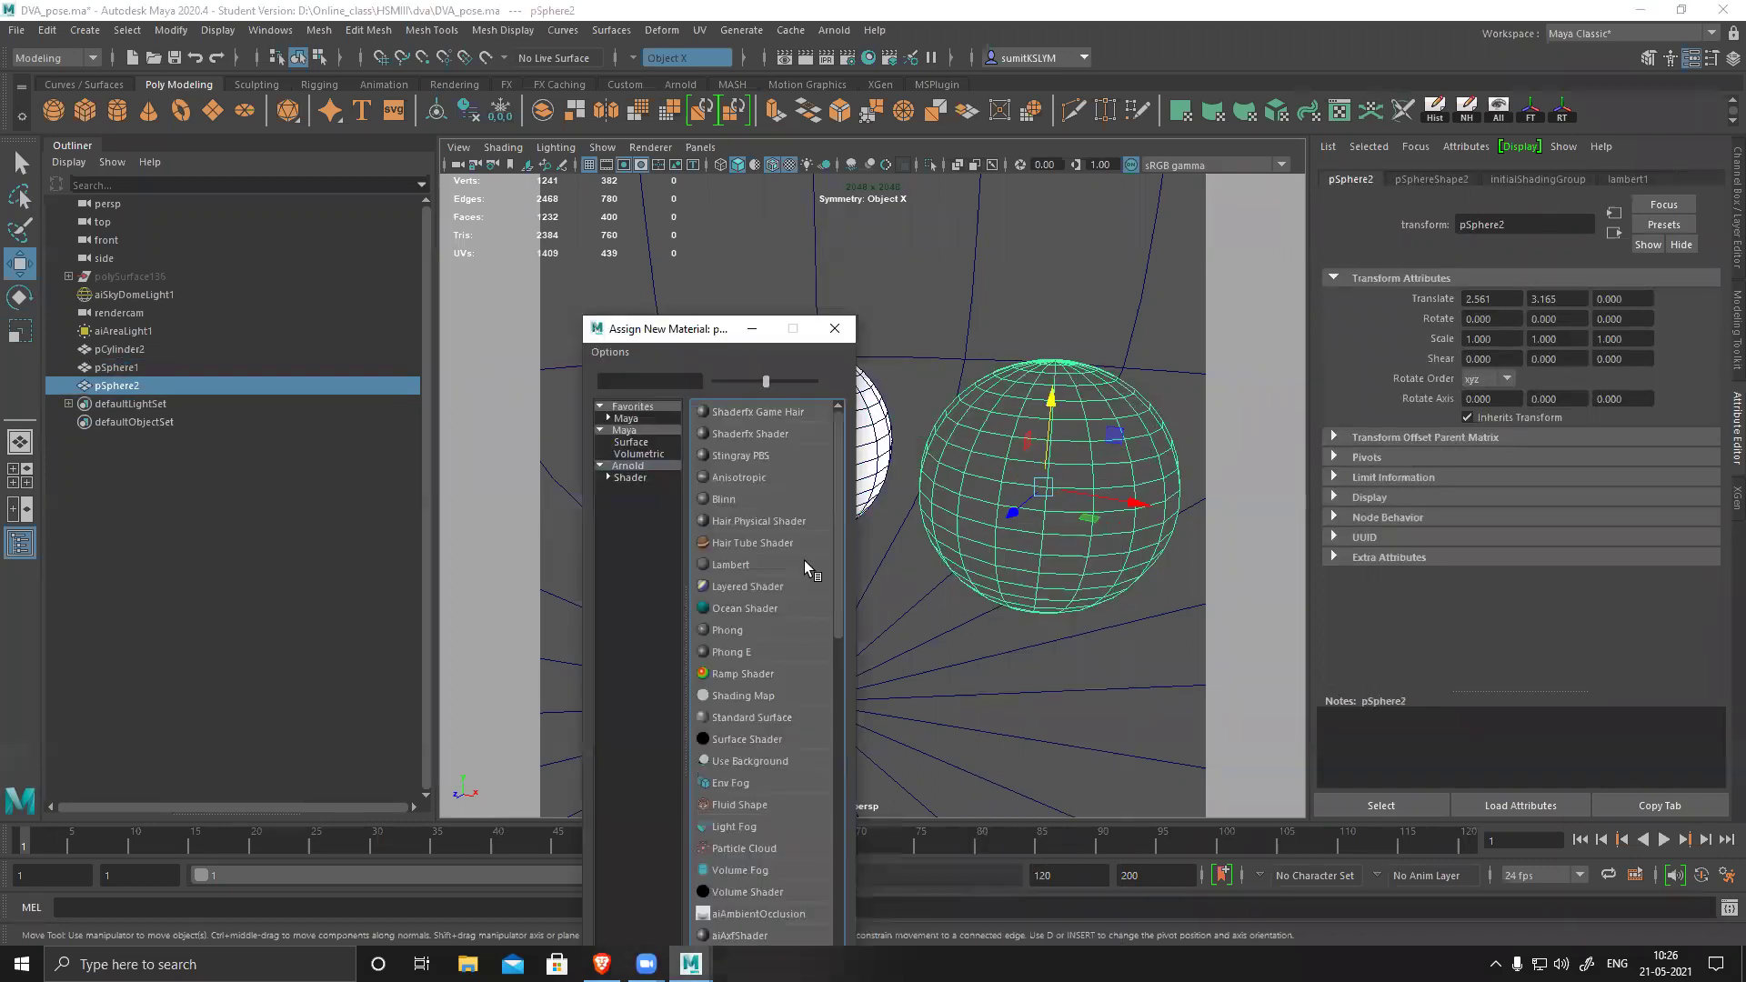
{"action": "left_click", "coordinate": [630, 466]}
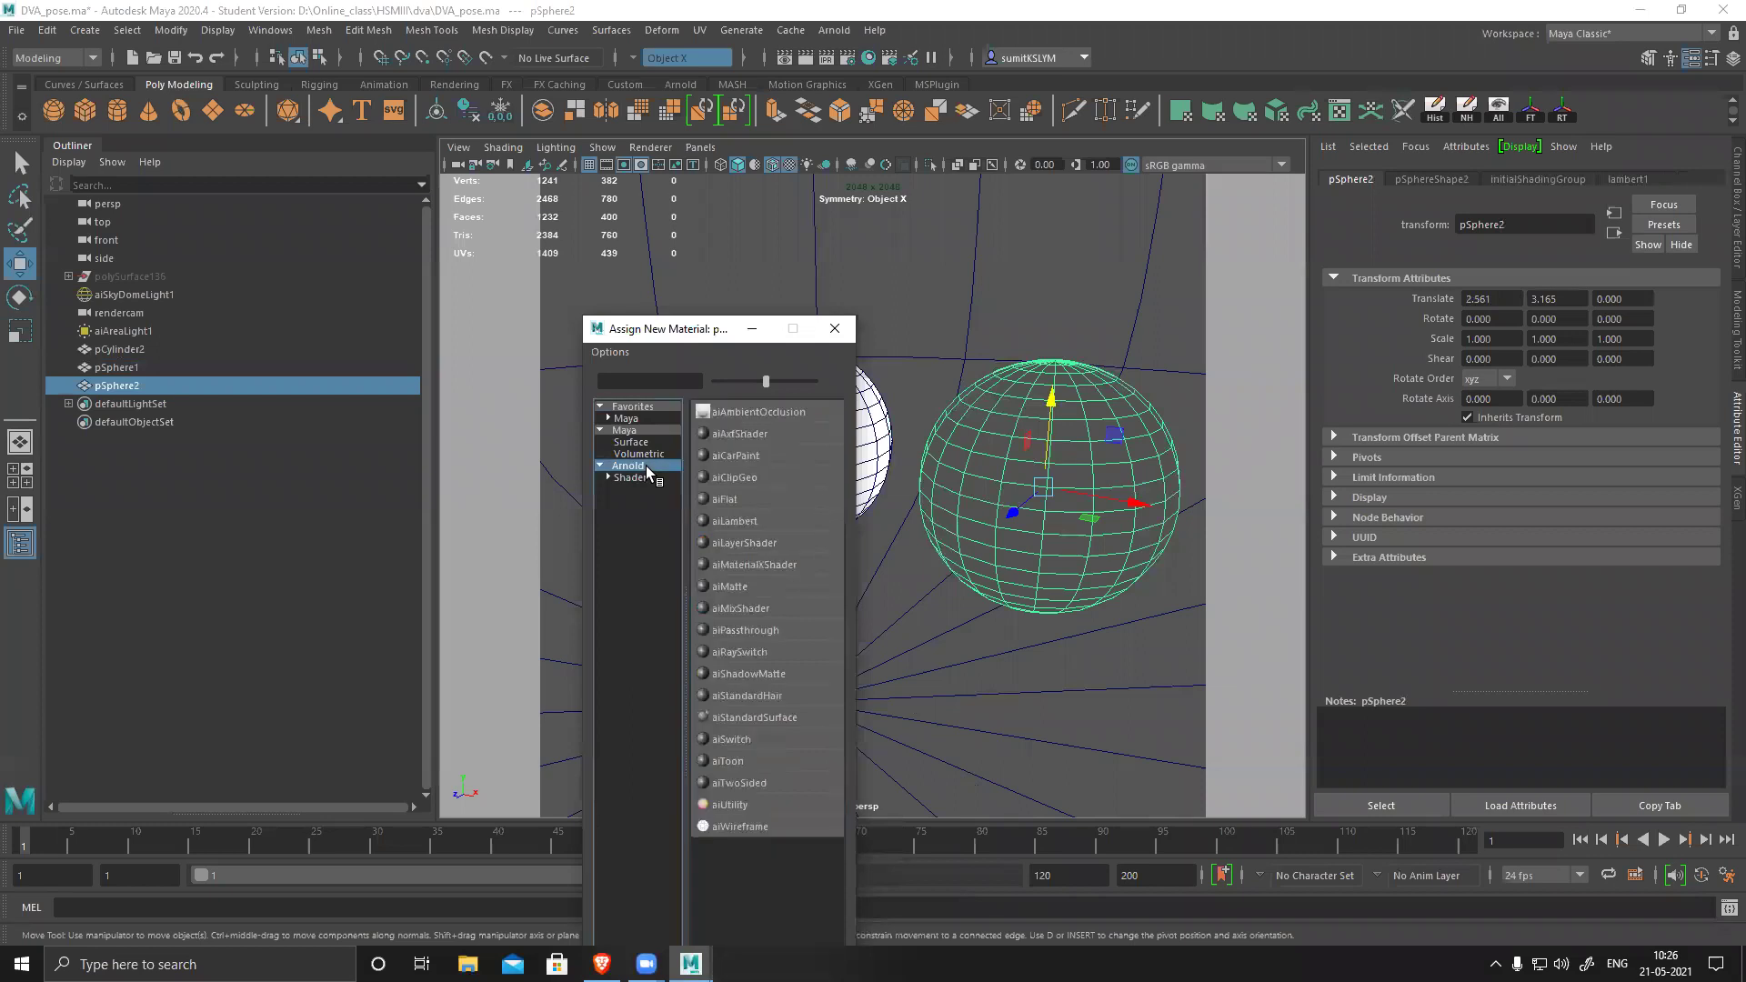
{"action": "left_click", "coordinate": [768, 716]}
{"action": "left_click_drag", "start_coordinate": [875, 602], "coordinate": [865, 487], "text": "alt"}
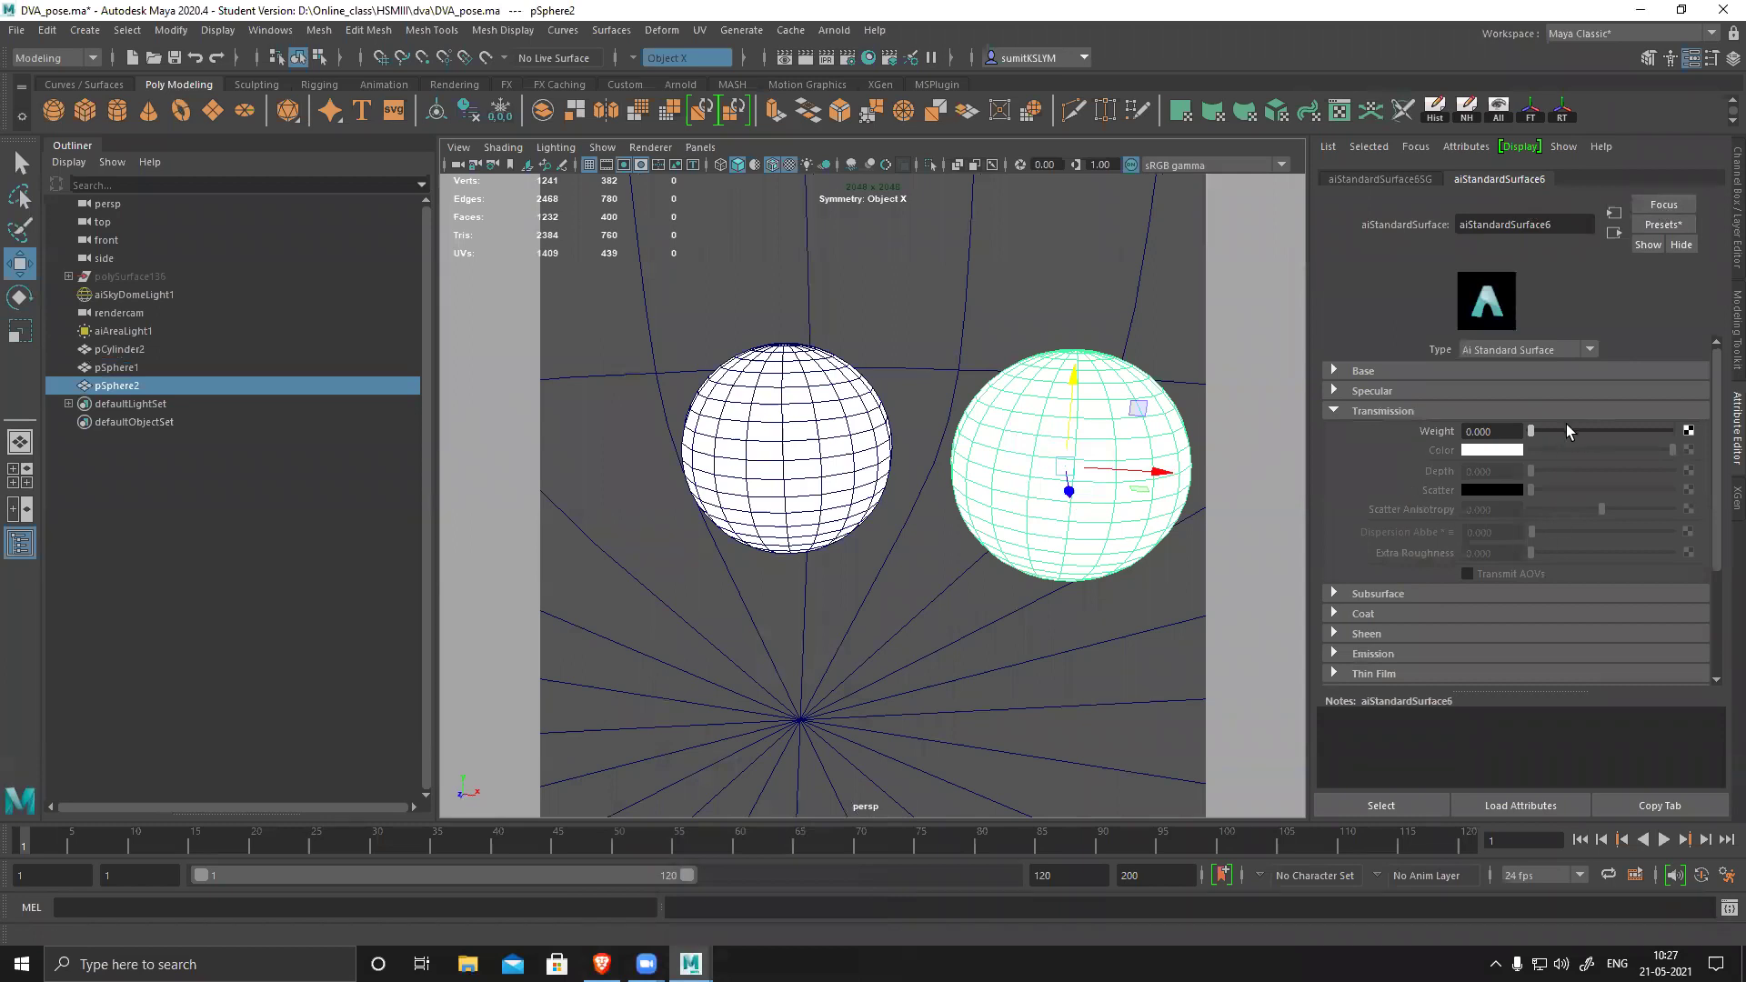
{"action": "left_click_drag", "start_coordinate": [1529, 430], "coordinate": [1673, 431]}
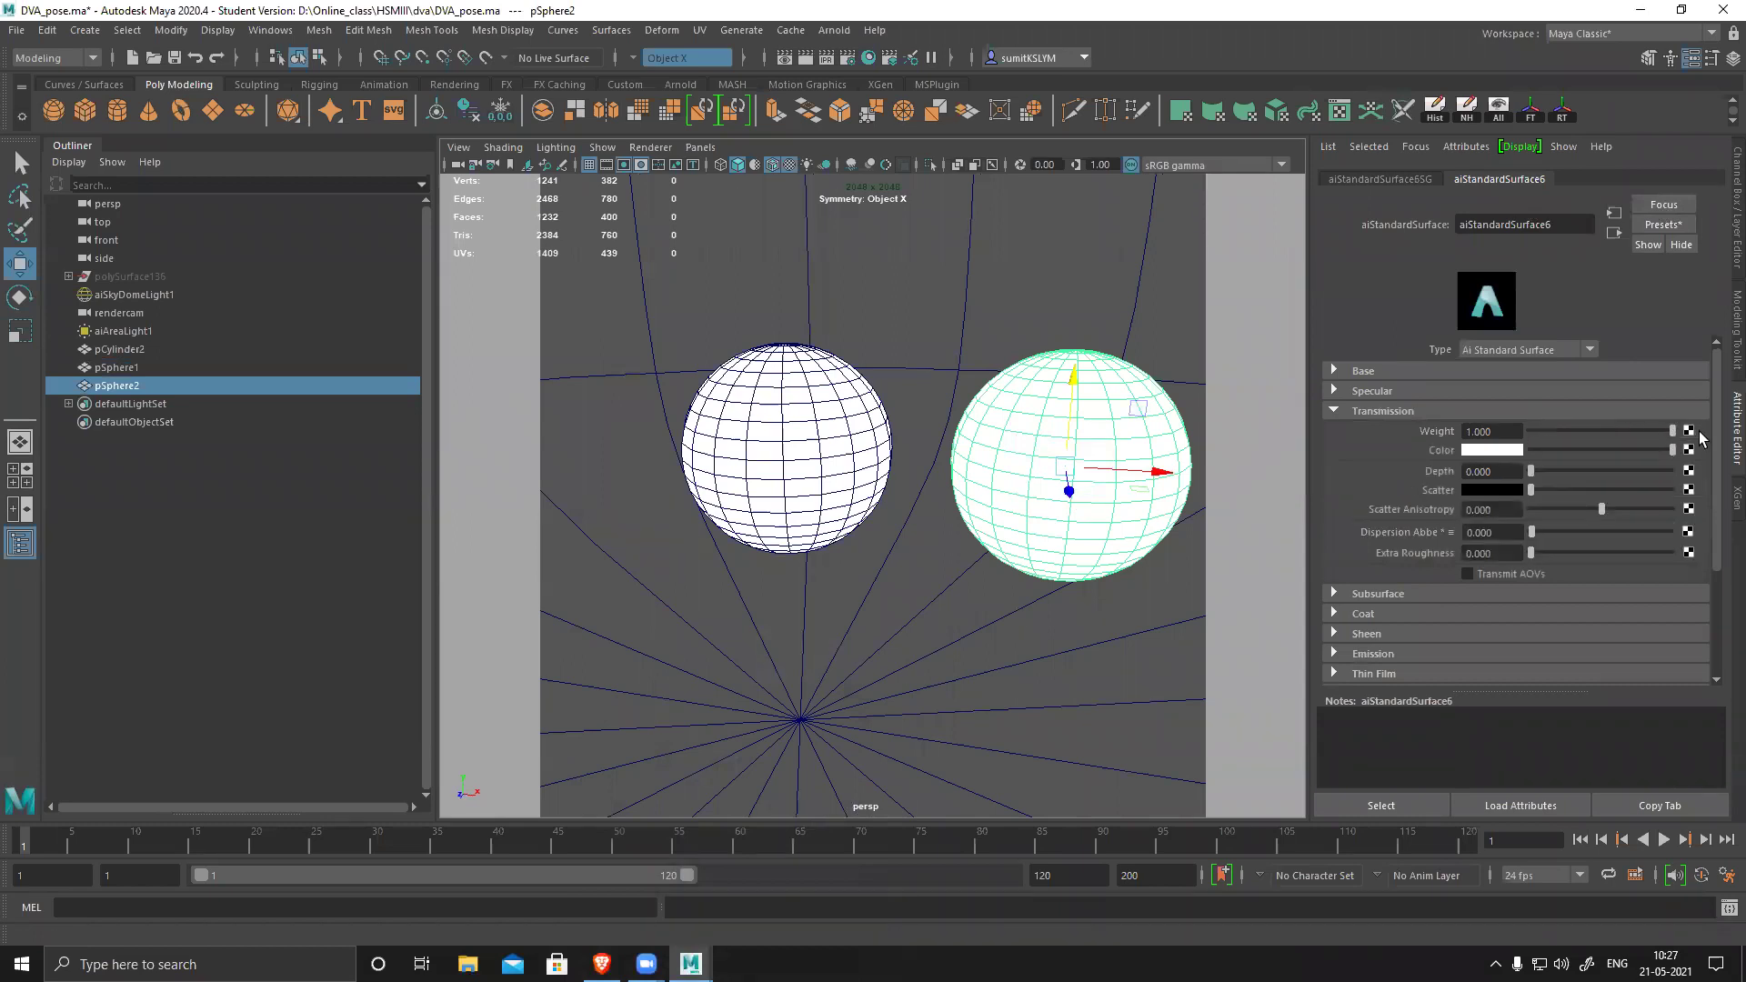
- Frame both spheres in the perspective view and render them to compare the opaque and transmissive materials
{"action": "mouse_move", "coordinate": [1012, 630]}
{"action": "middle_mouse_down", "text": "alt"}
{"action": "mouse_move", "coordinate": [1034, 624]}
{"action": "mouse_move", "coordinate": [986, 624]}
{"action": "middle_mouse_up", "text": "alt"}
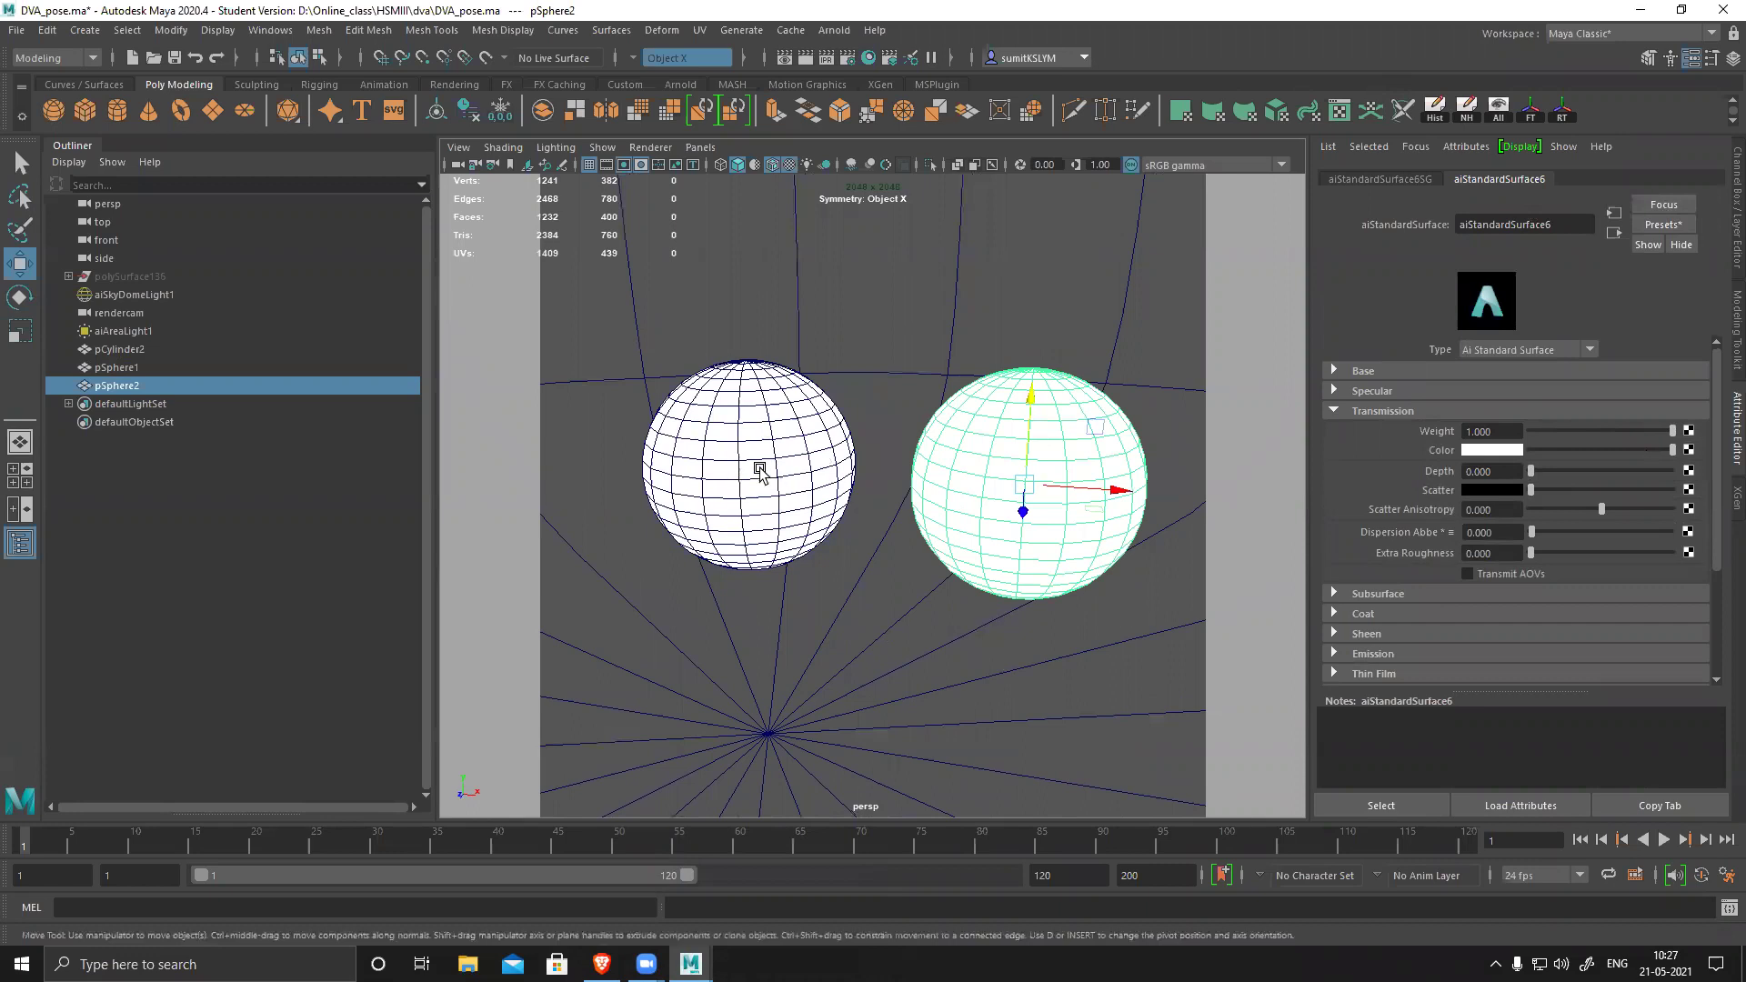
{"action": "left_click_drag", "start_coordinate": [1039, 332], "coordinate": [904, 336], "text": "alt"}
{"action": "scroll", "coordinate": [899, 355], "scroll_direction": "up", "scroll_amount": 5}
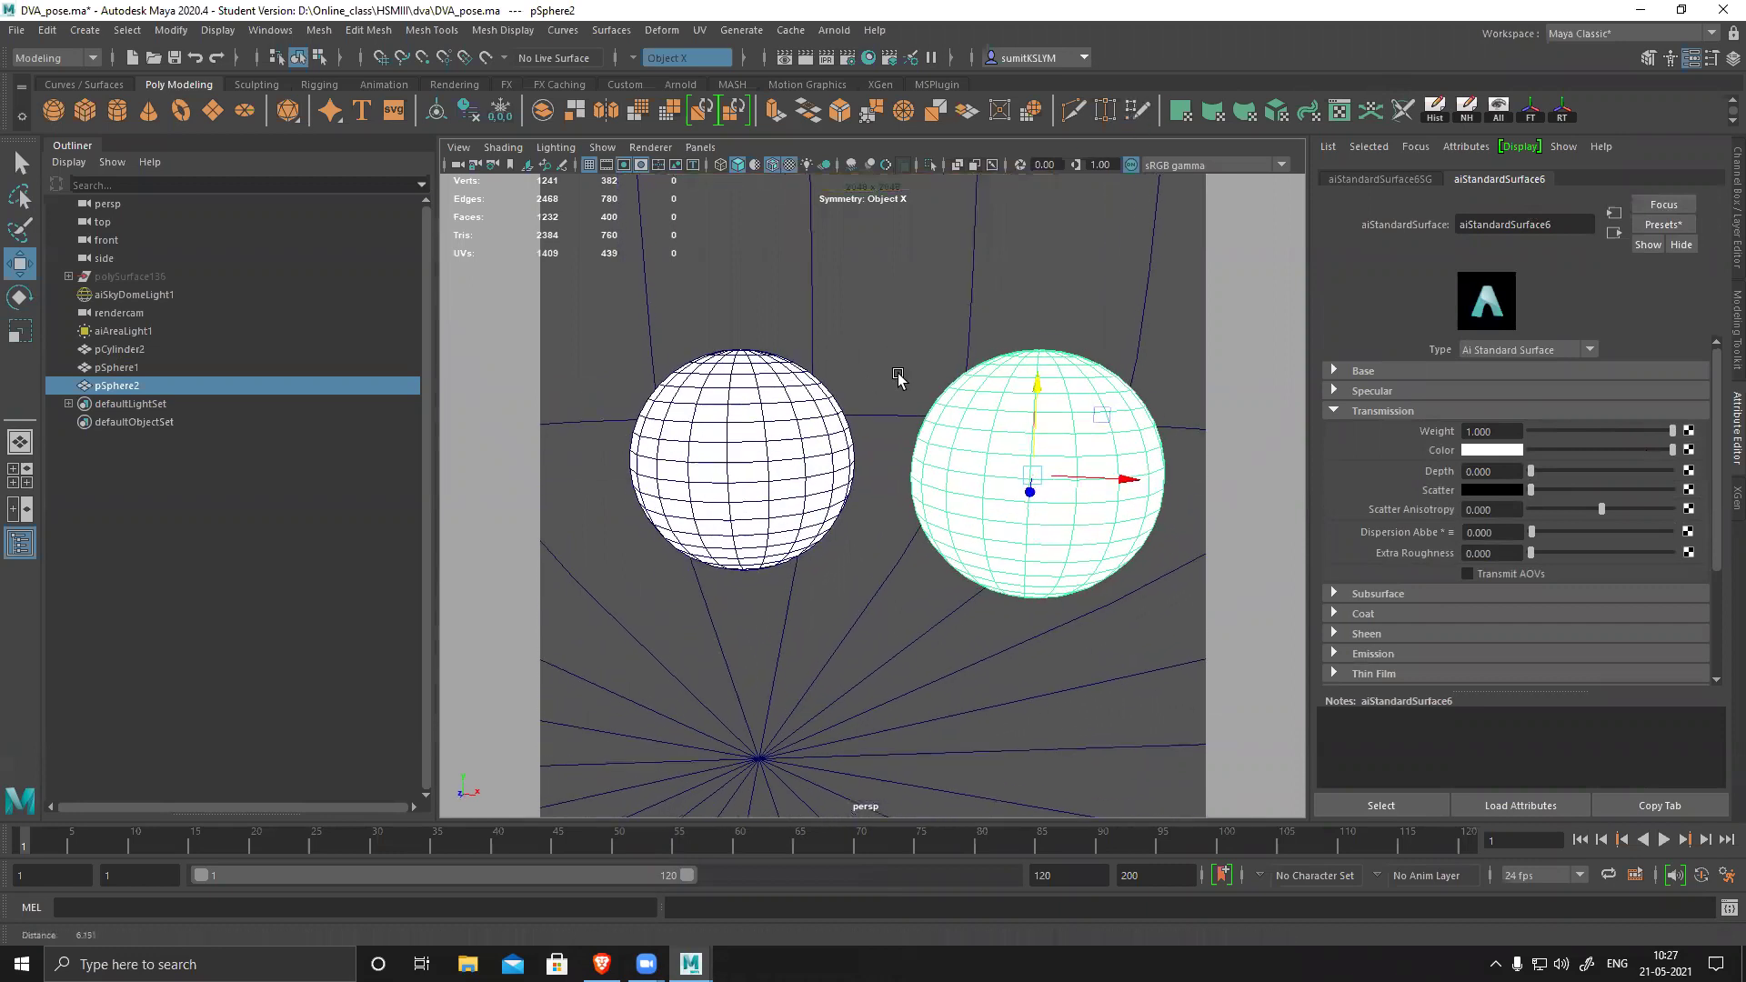
{"action": "middle_click_drag", "start_coordinate": [914, 359], "coordinate": [902, 372], "text": "alt"}
{"action": "left_click", "coordinate": [834, 30]}
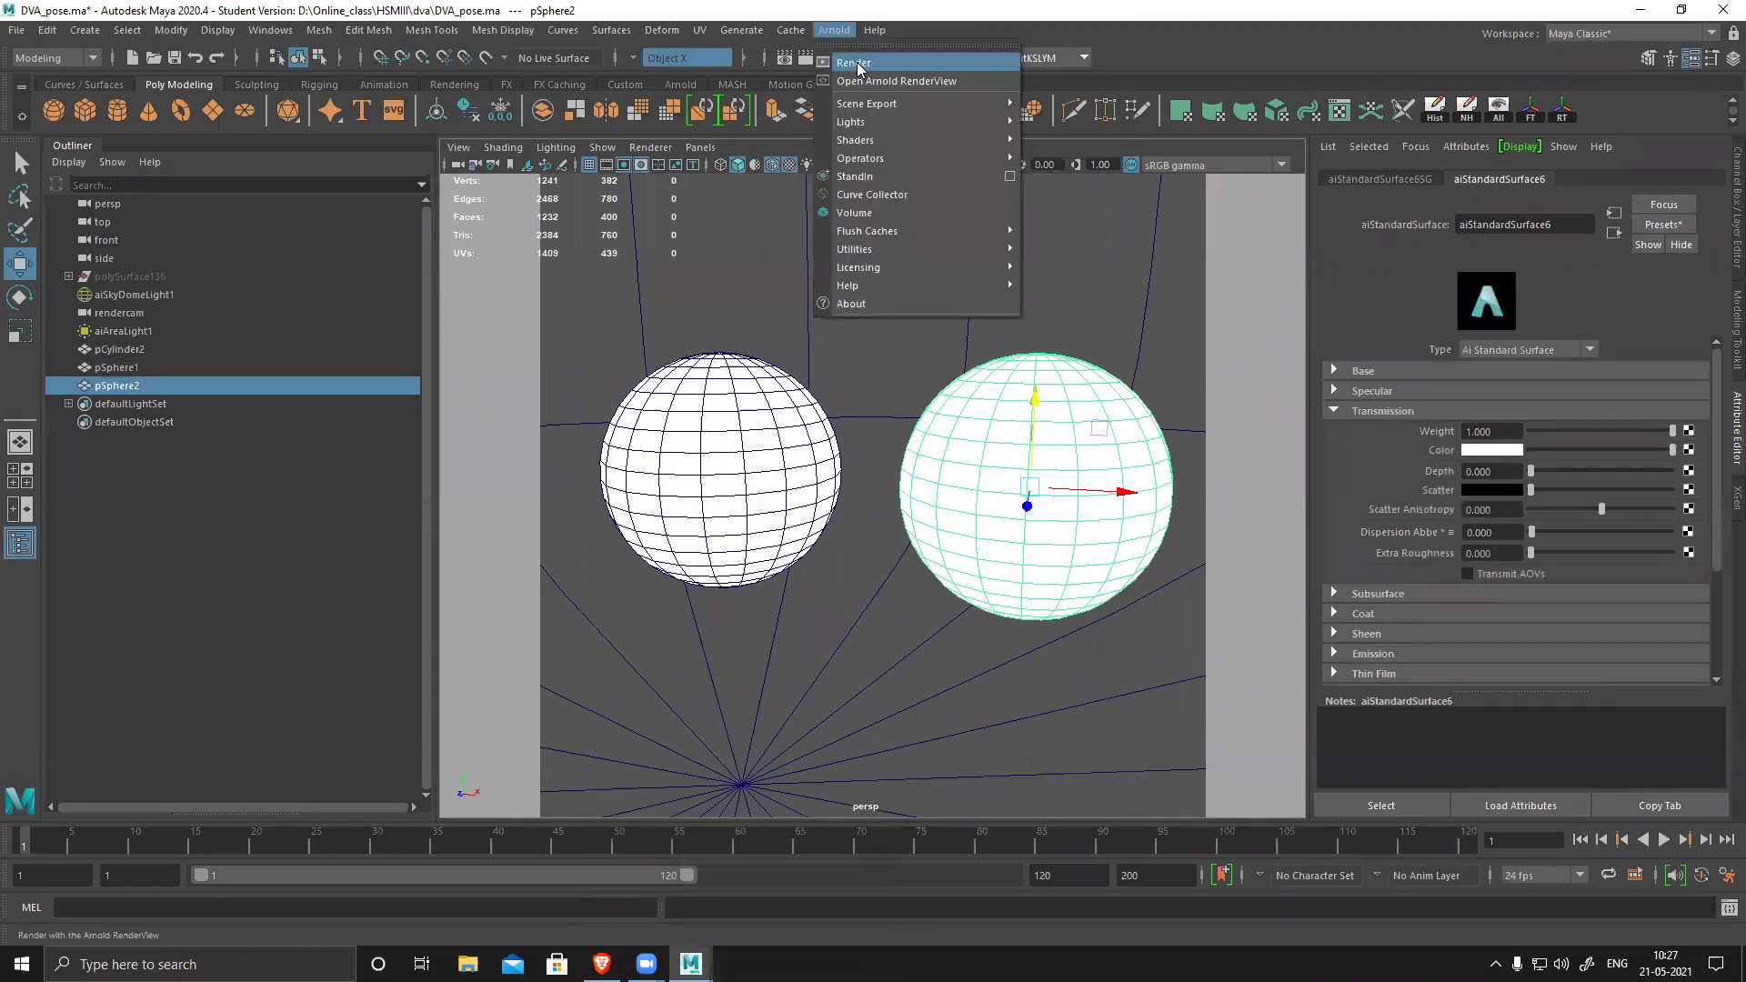
{"action": "left_click", "coordinate": [856, 63]}
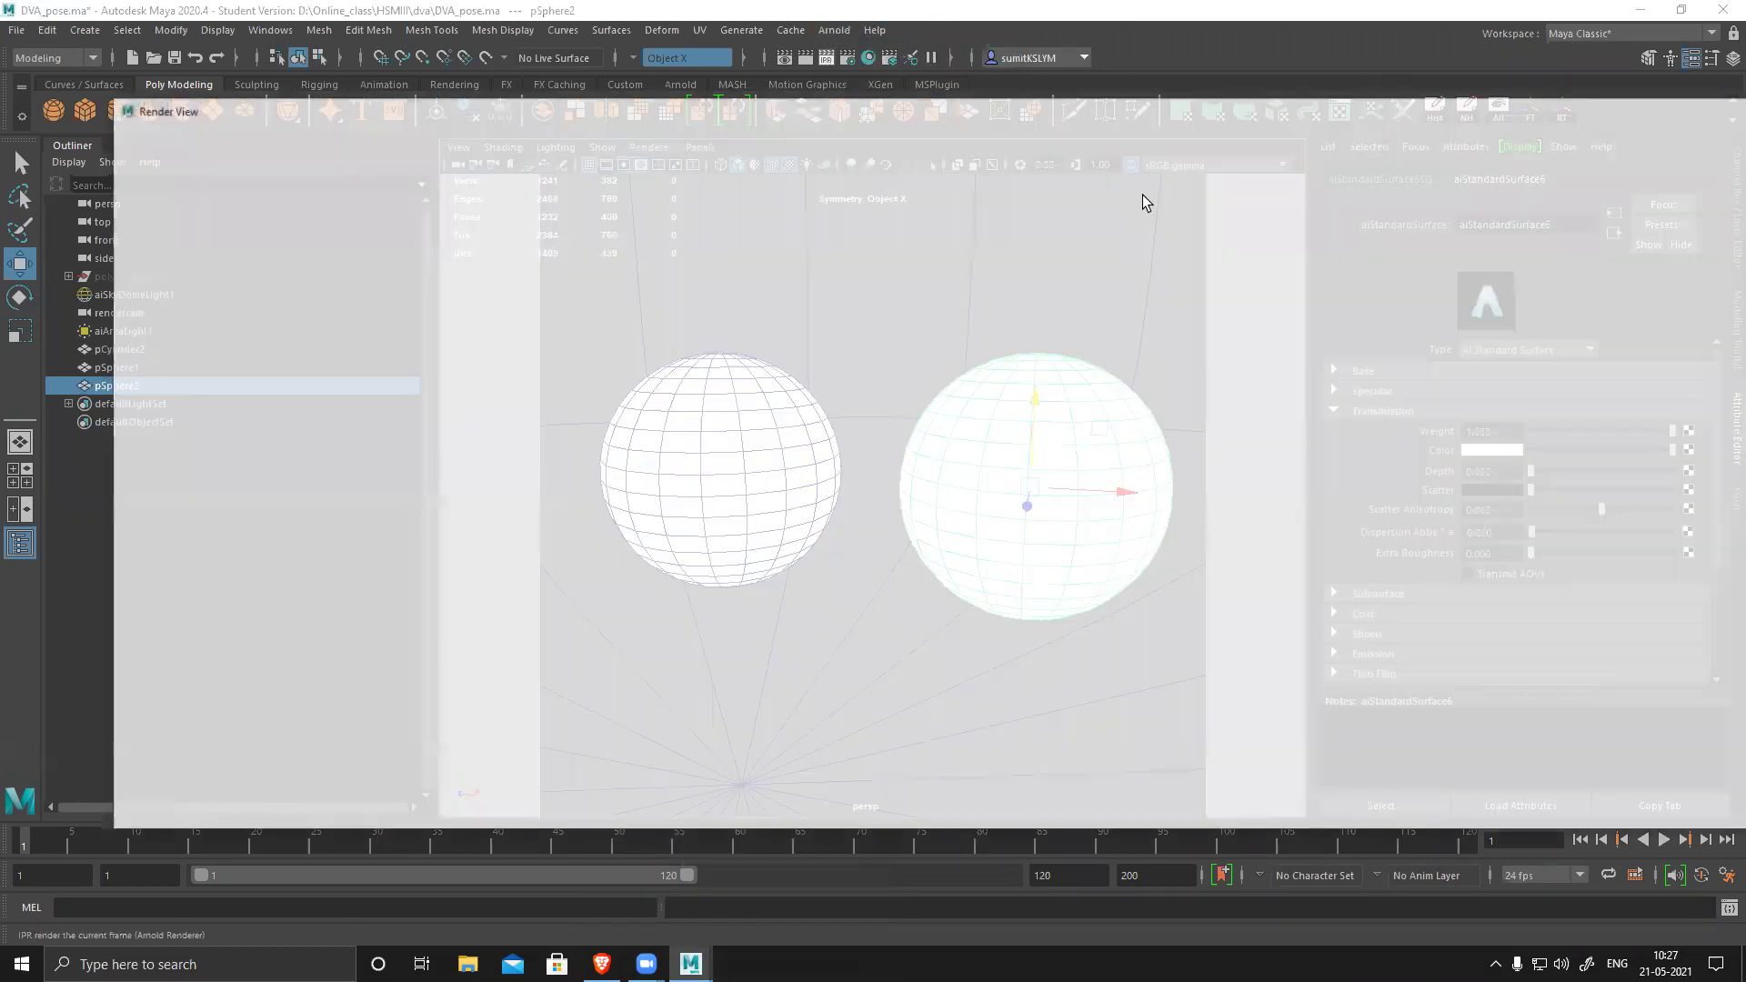
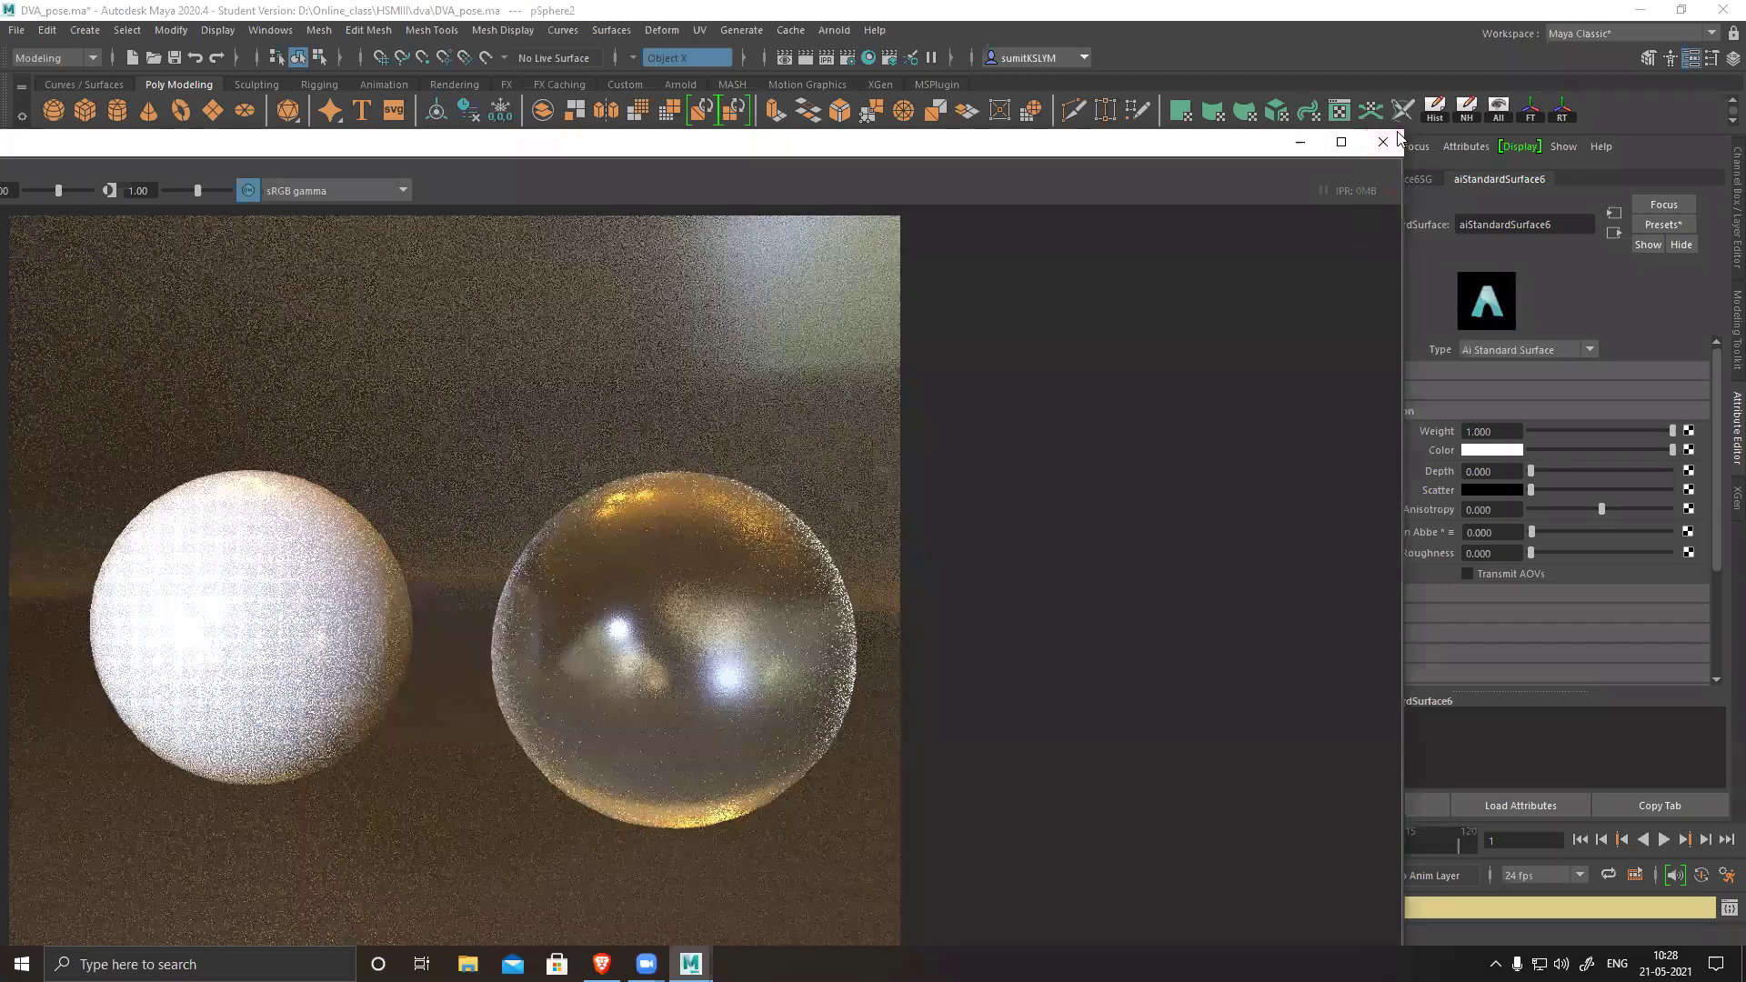
- Close the Render View, render both spheres in Arnold RenderView to examine their surfaces, and minimize it
{"action": "left_click", "coordinate": [1383, 142]}
{"action": "left_click", "coordinate": [834, 30]}
{"action": "left_click", "coordinate": [868, 58]}
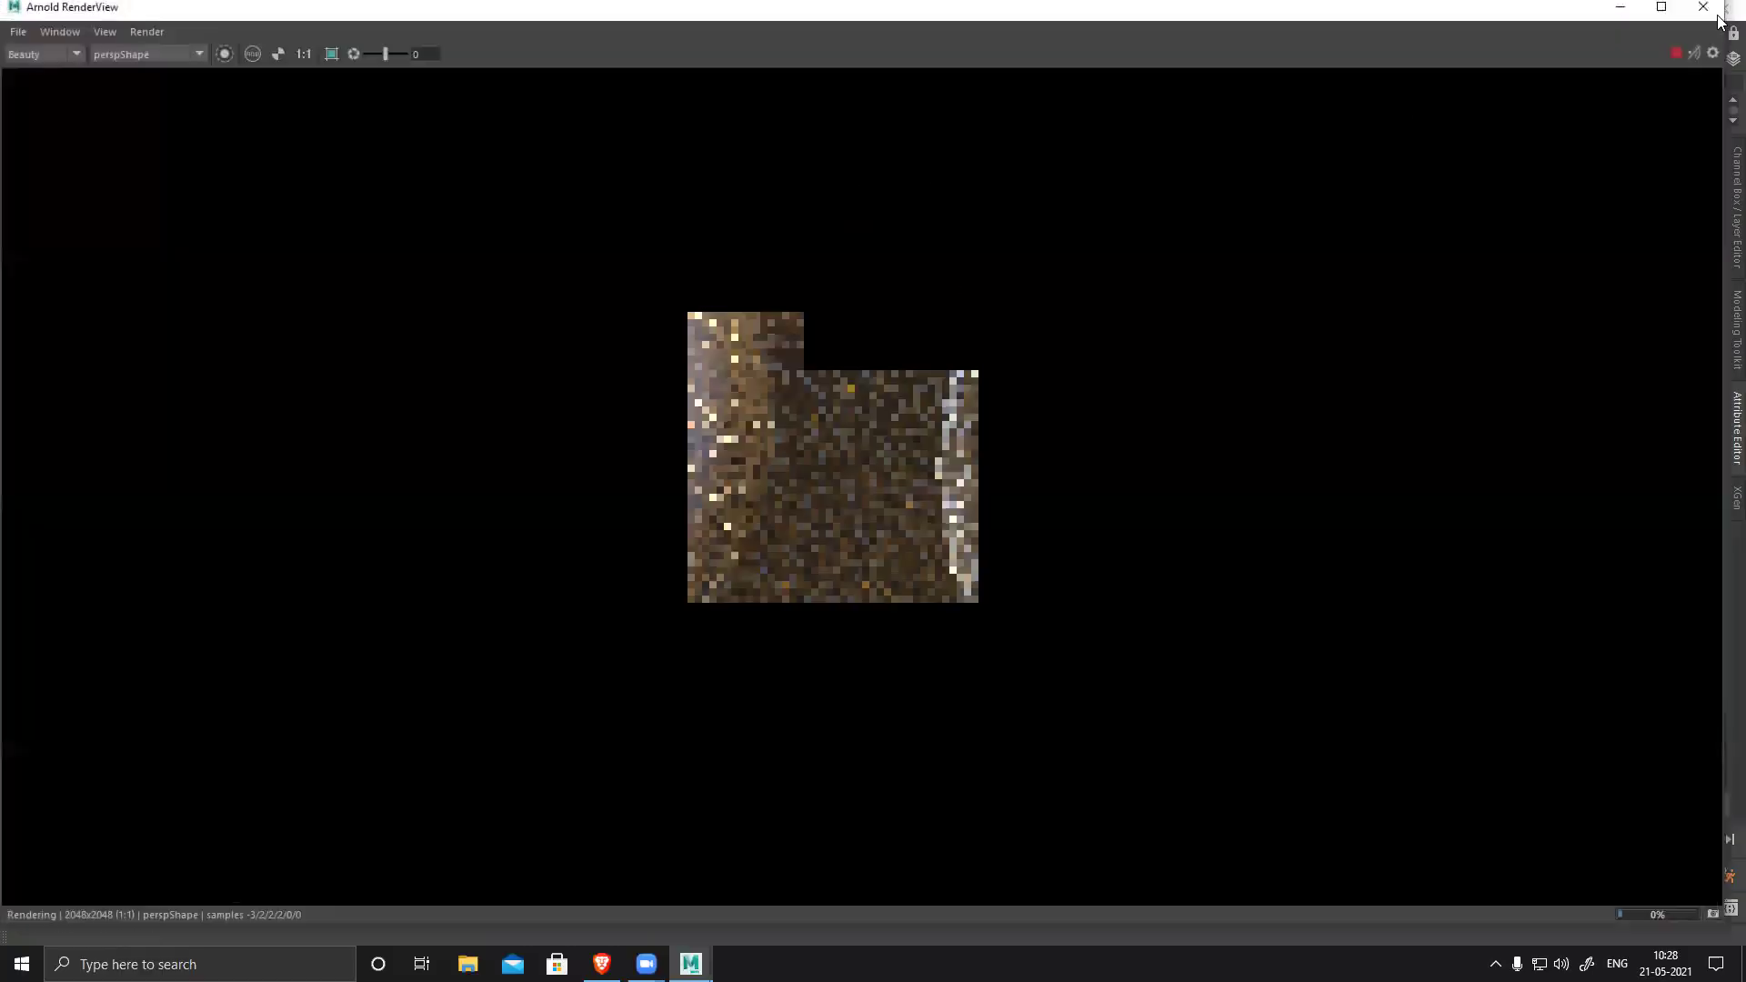
{"action": "scroll", "coordinate": [726, 555], "scroll_direction": "down", "scroll_amount": 2}
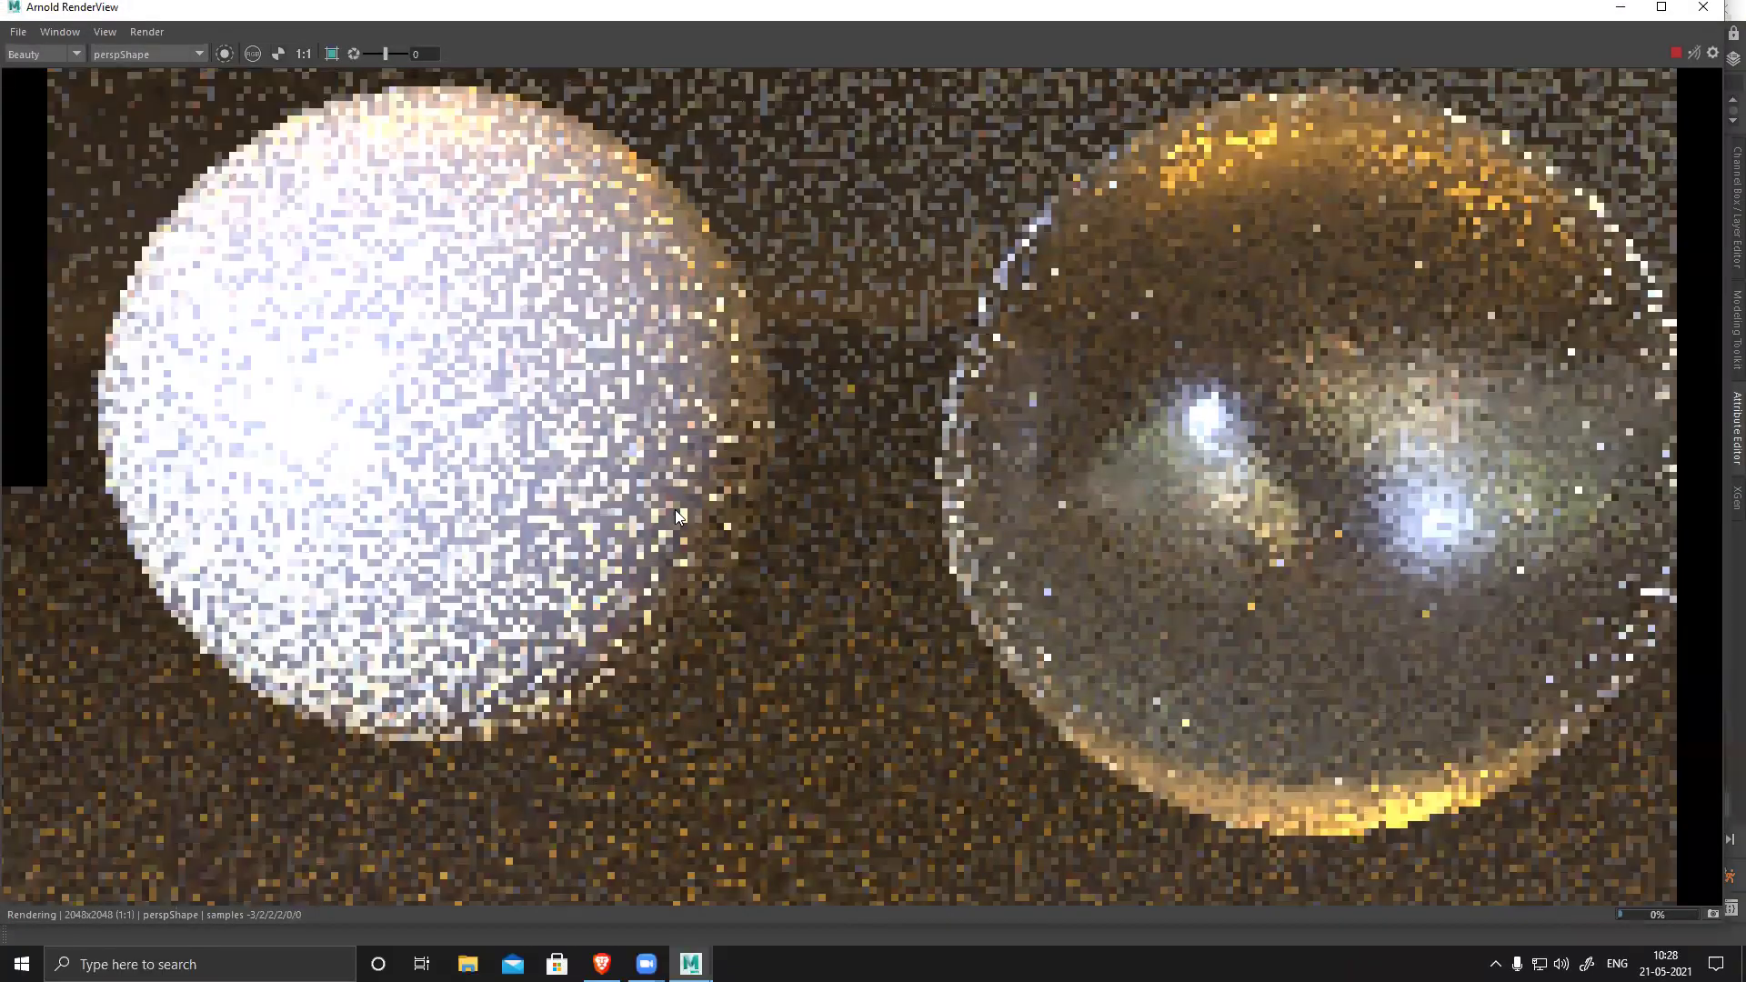
{"action": "scroll", "coordinate": [1008, 671], "scroll_direction": "down", "scroll_amount": 1}
{"action": "scroll", "coordinate": [802, 592], "scroll_direction": "down", "scroll_amount": 1}
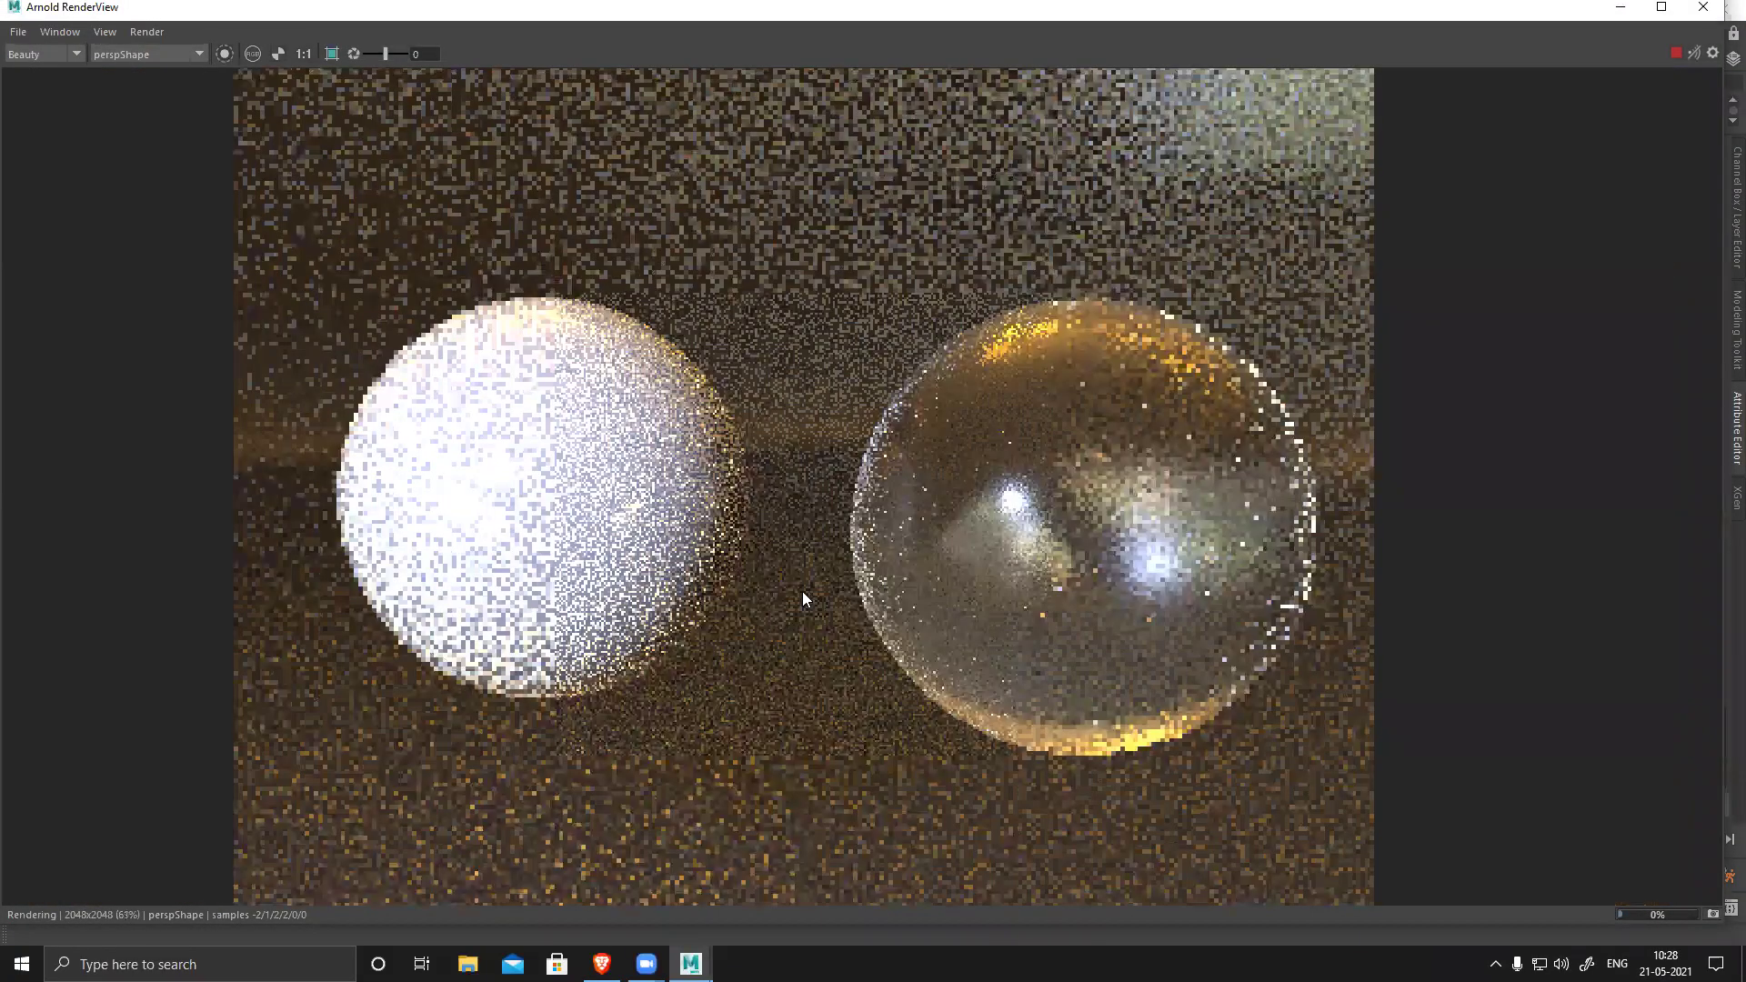
{"action": "scroll", "coordinate": [868, 606], "scroll_direction": "down", "scroll_amount": 1}
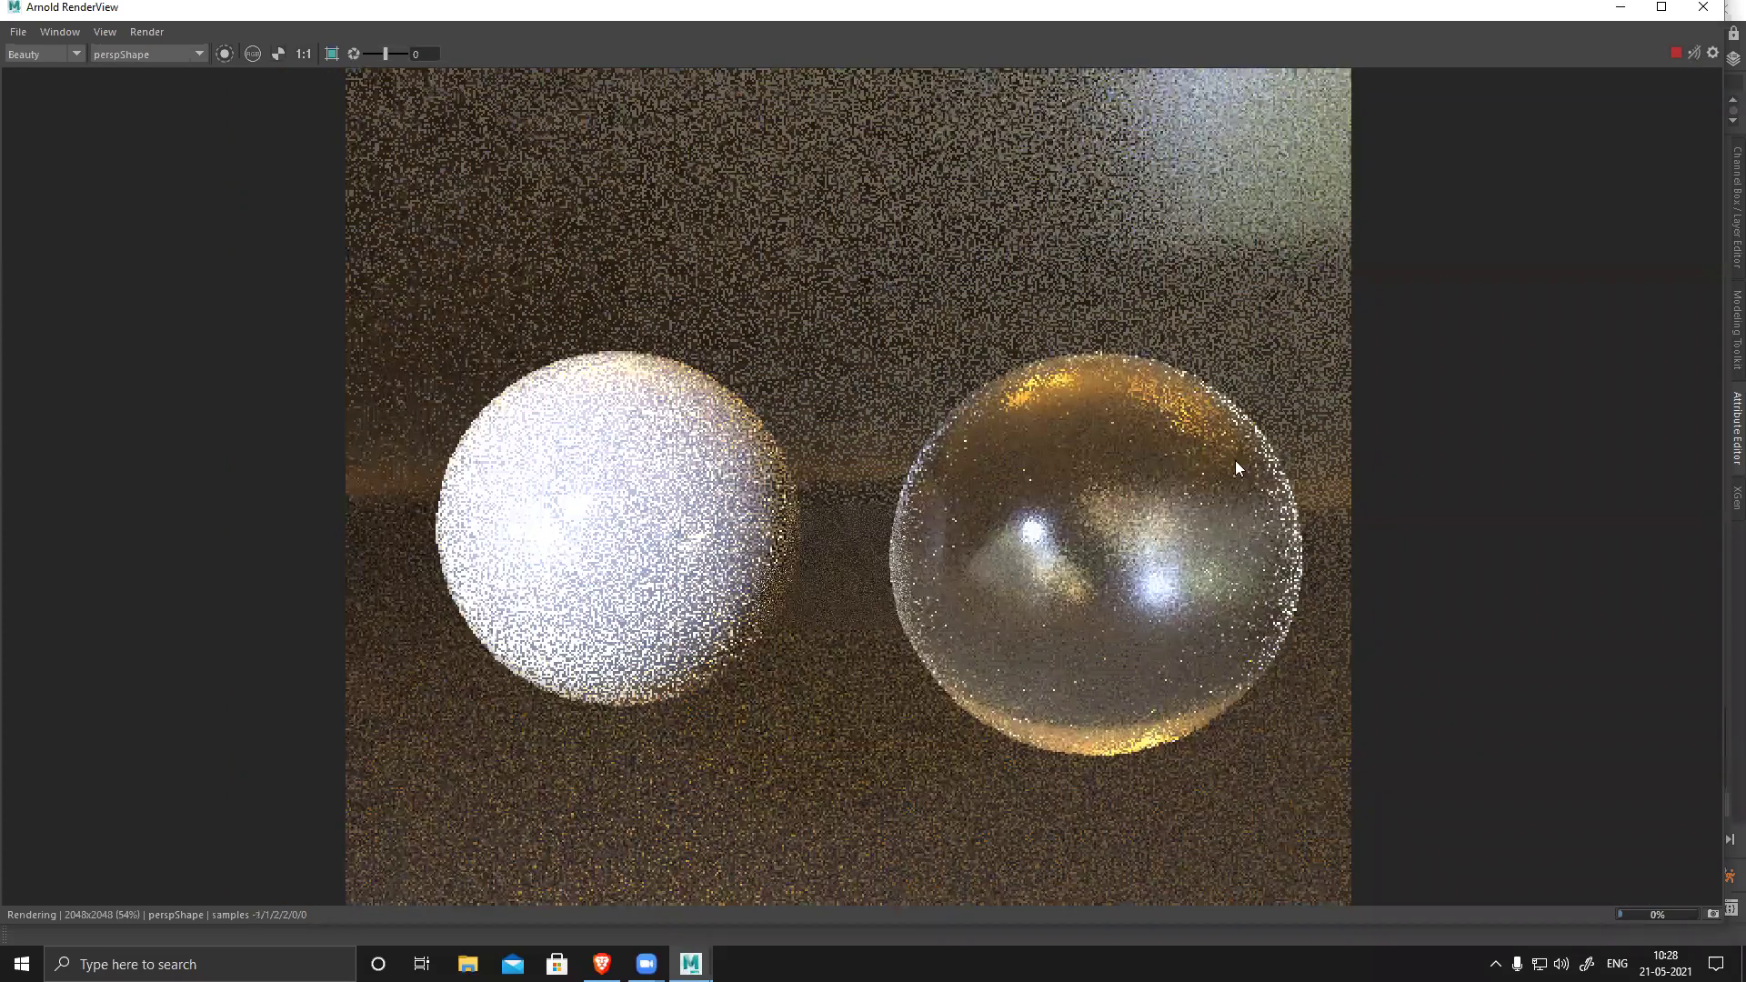
{"action": "left_click", "coordinate": [1620, 7]}
- Duplicate pSphere1 and place the copy behind the transmissive sphere, at about 2.071 in Translate X and -1.999 in Z
{"action": "left_click", "coordinate": [836, 451]}
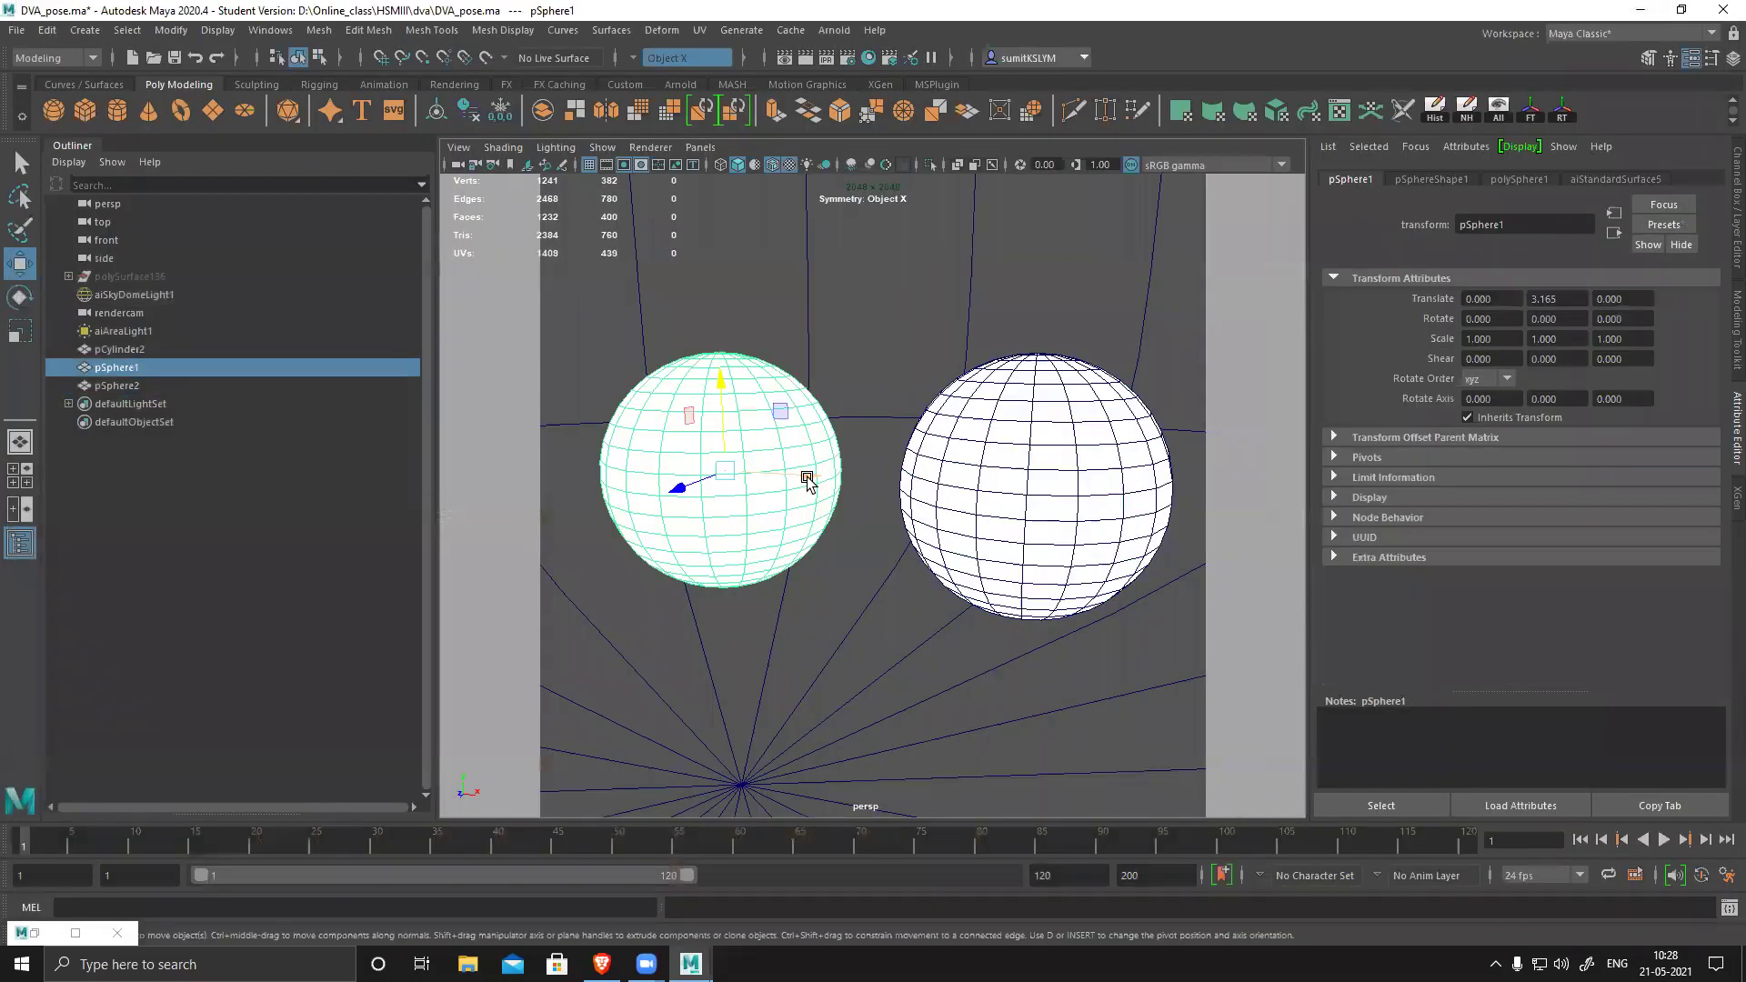
{"action": "left_click_drag", "start_coordinate": [806, 477], "coordinate": [1066, 506], "text": "shift"}
{"action": "mouse_move", "coordinate": [942, 500]}
{"action": "left_mouse_down"}
{"action": "mouse_move", "coordinate": [975, 452]}
{"action": "mouse_move", "coordinate": [1117, 443]}
{"action": "mouse_move", "coordinate": [1115, 555]}
{"action": "mouse_move", "coordinate": [1016, 504]}
{"action": "mouse_move", "coordinate": [996, 437]}
{"action": "left_mouse_up"}
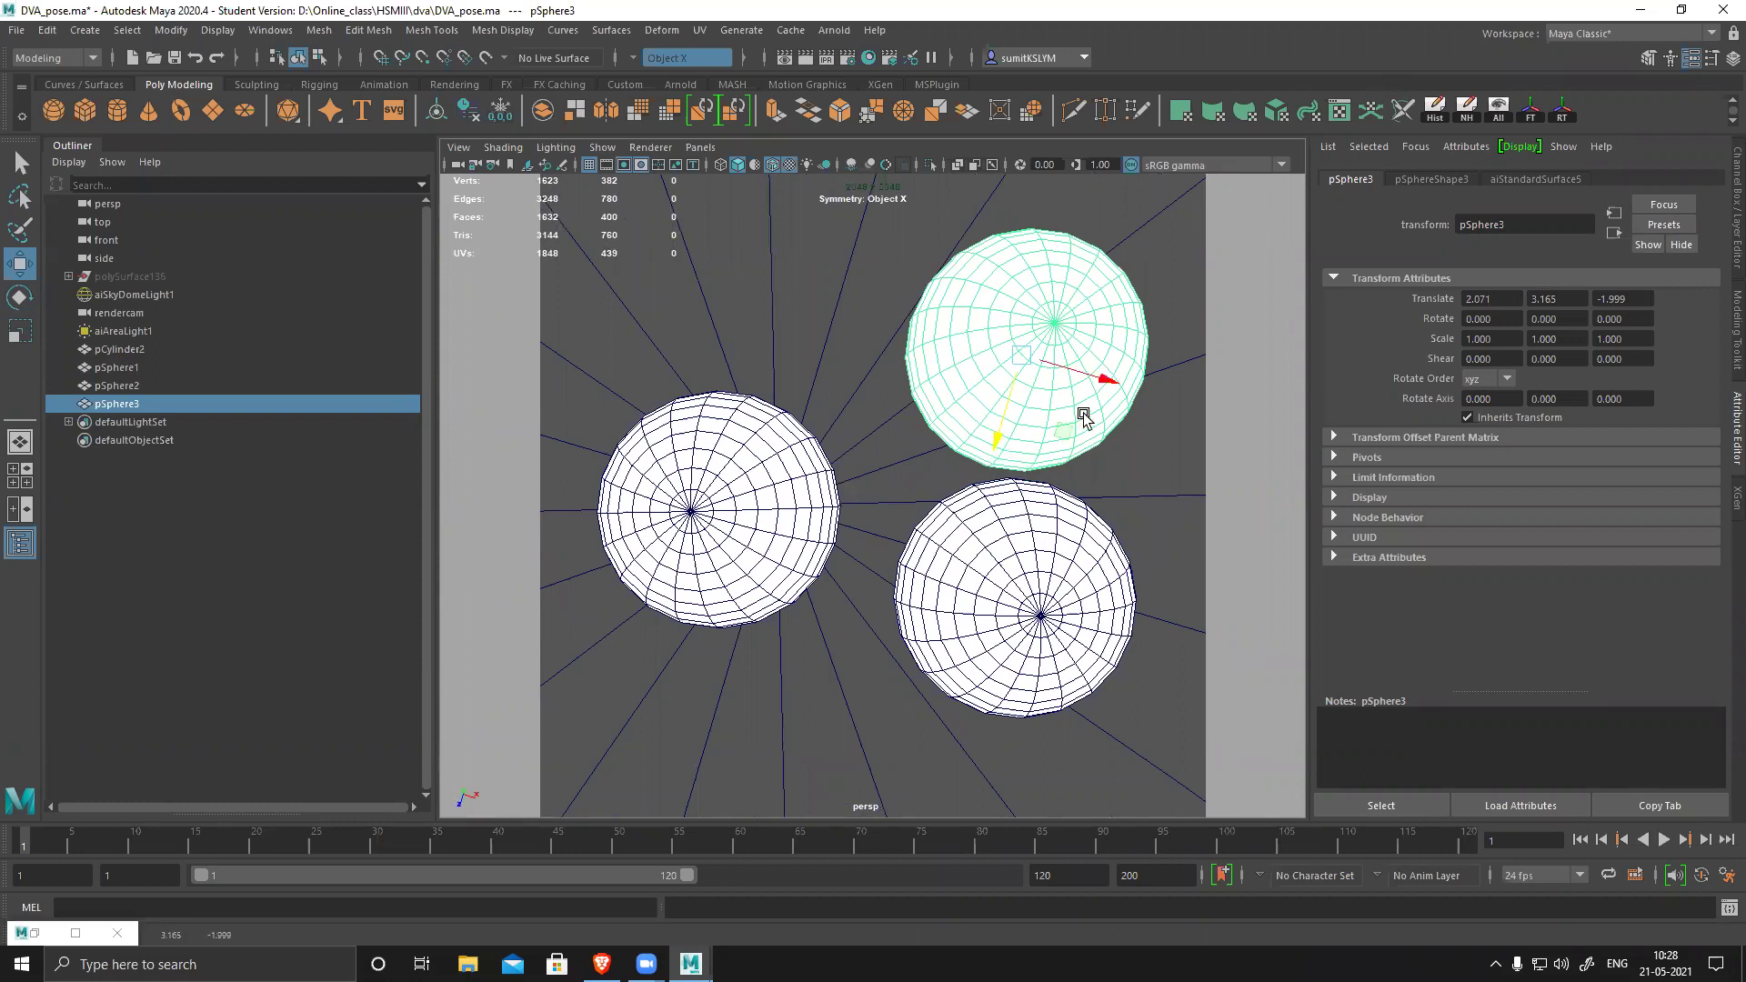
- Select the backdrop cylinder pCylinder2 around the spheres and hide it
{"action": "left_click_drag", "start_coordinate": [1037, 587], "coordinate": [1055, 469], "text": "alt"}
{"action": "right_click_drag", "start_coordinate": [1055, 469], "coordinate": [1091, 530], "text": "alt"}
{"action": "left_click_drag", "start_coordinate": [1091, 530], "coordinate": [1074, 538], "text": "alt"}
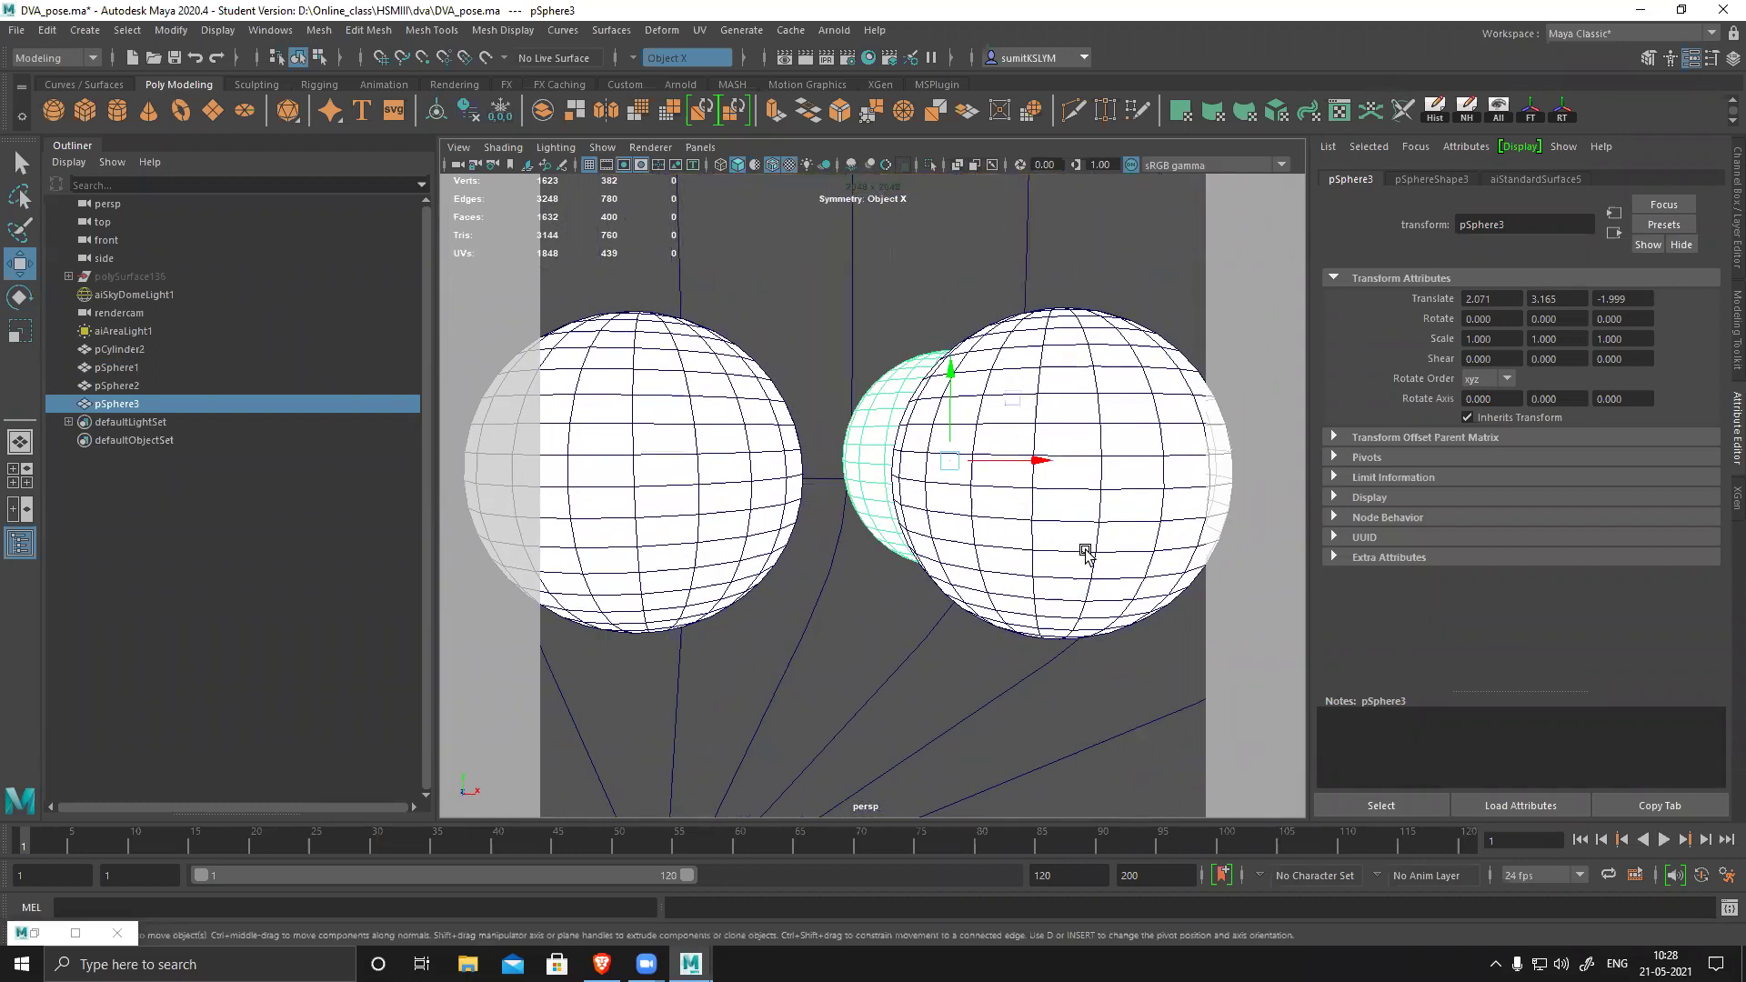
{"action": "left_click", "coordinate": [1061, 251]}
{"action": "key", "text": "ctrl+h"}
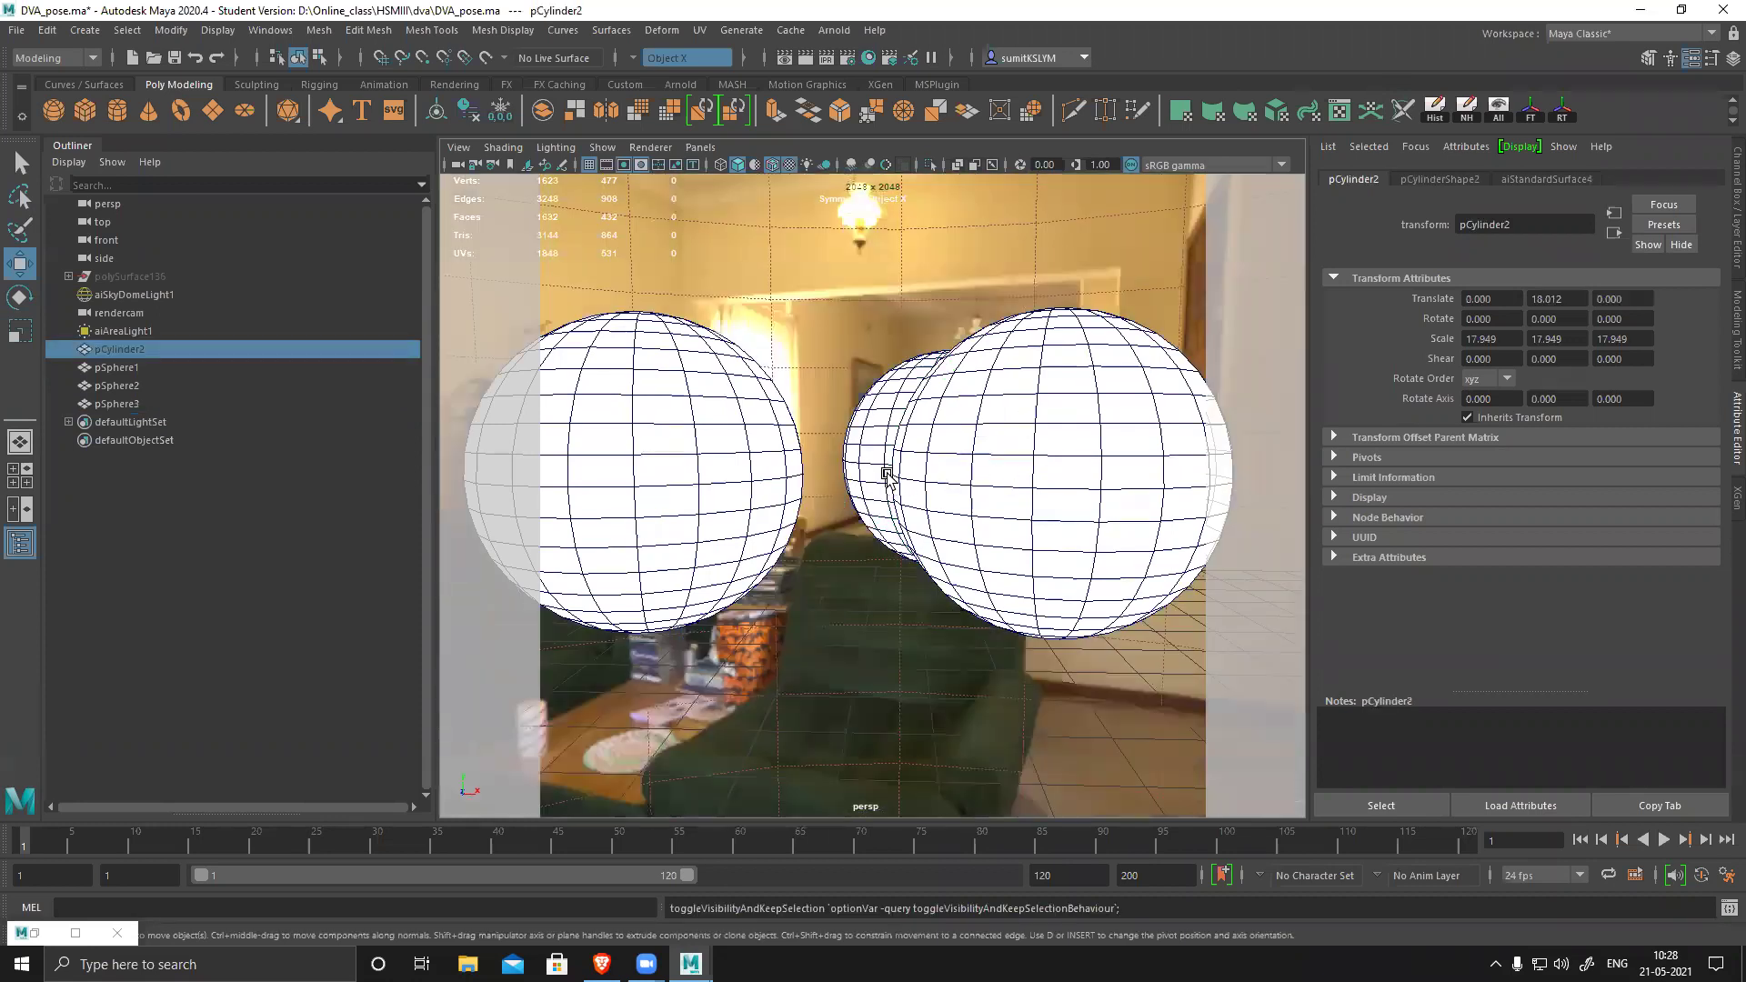
{"action": "left_click", "coordinate": [878, 434]}
{"action": "key", "text": "Delete"}
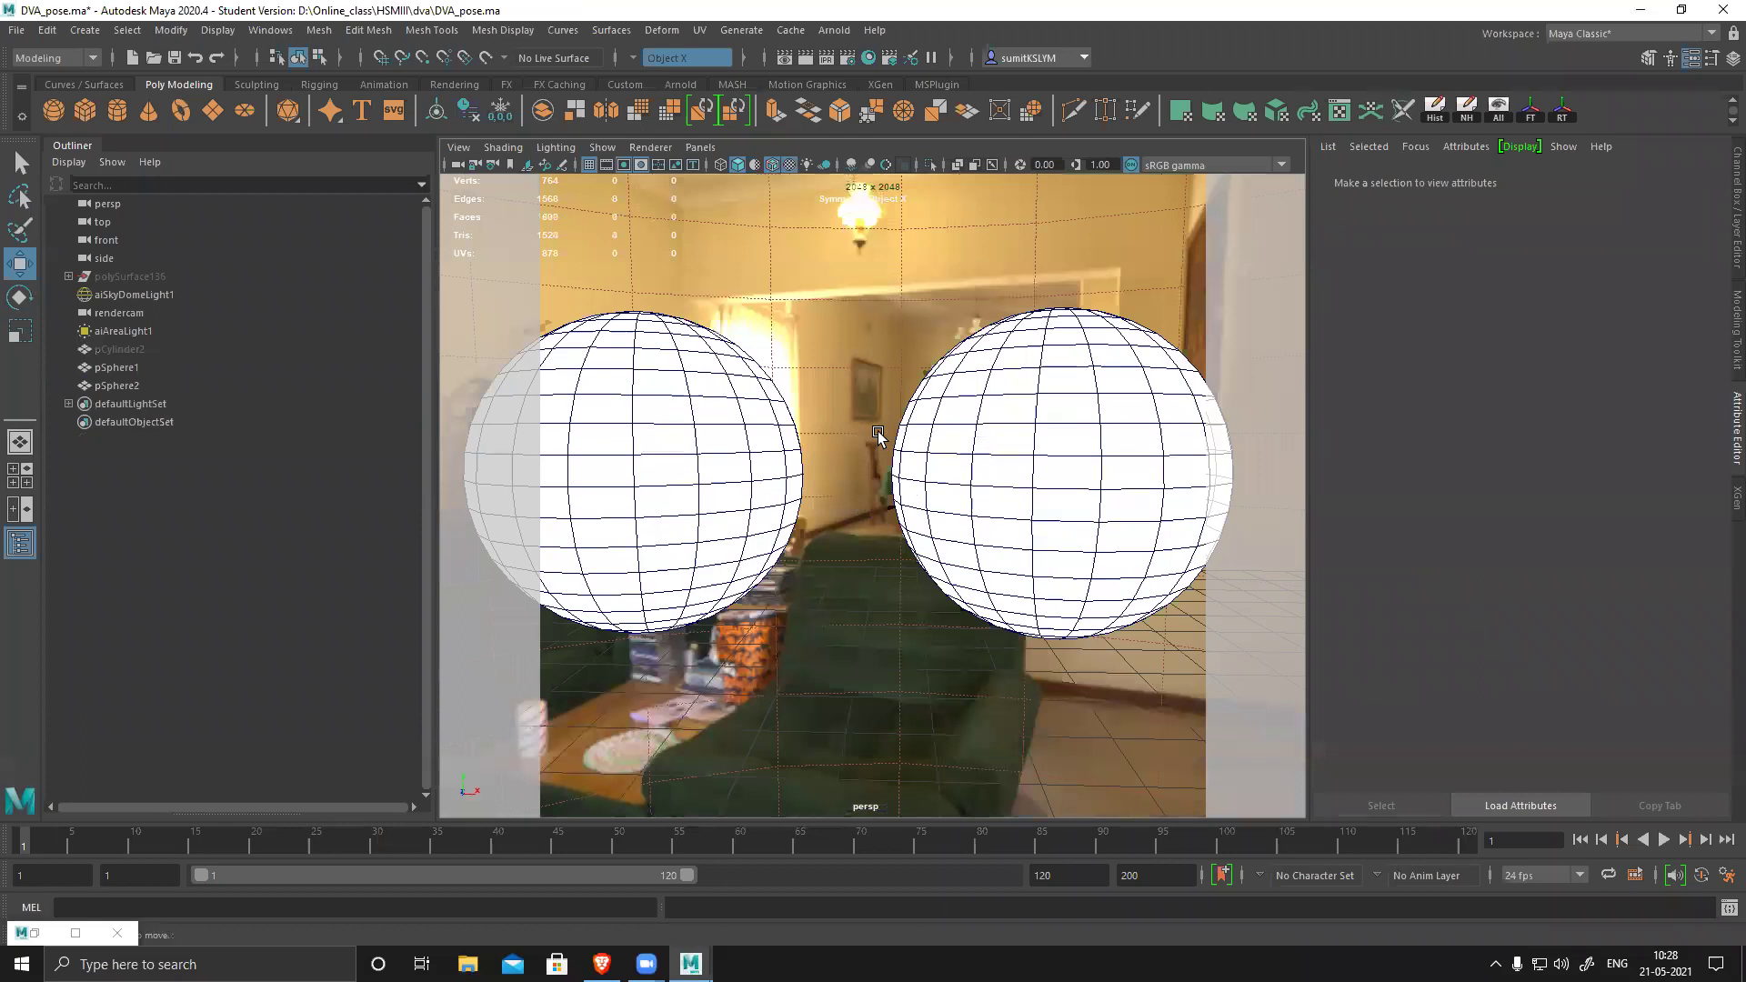
{"action": "key", "text": "ctrl+z"}
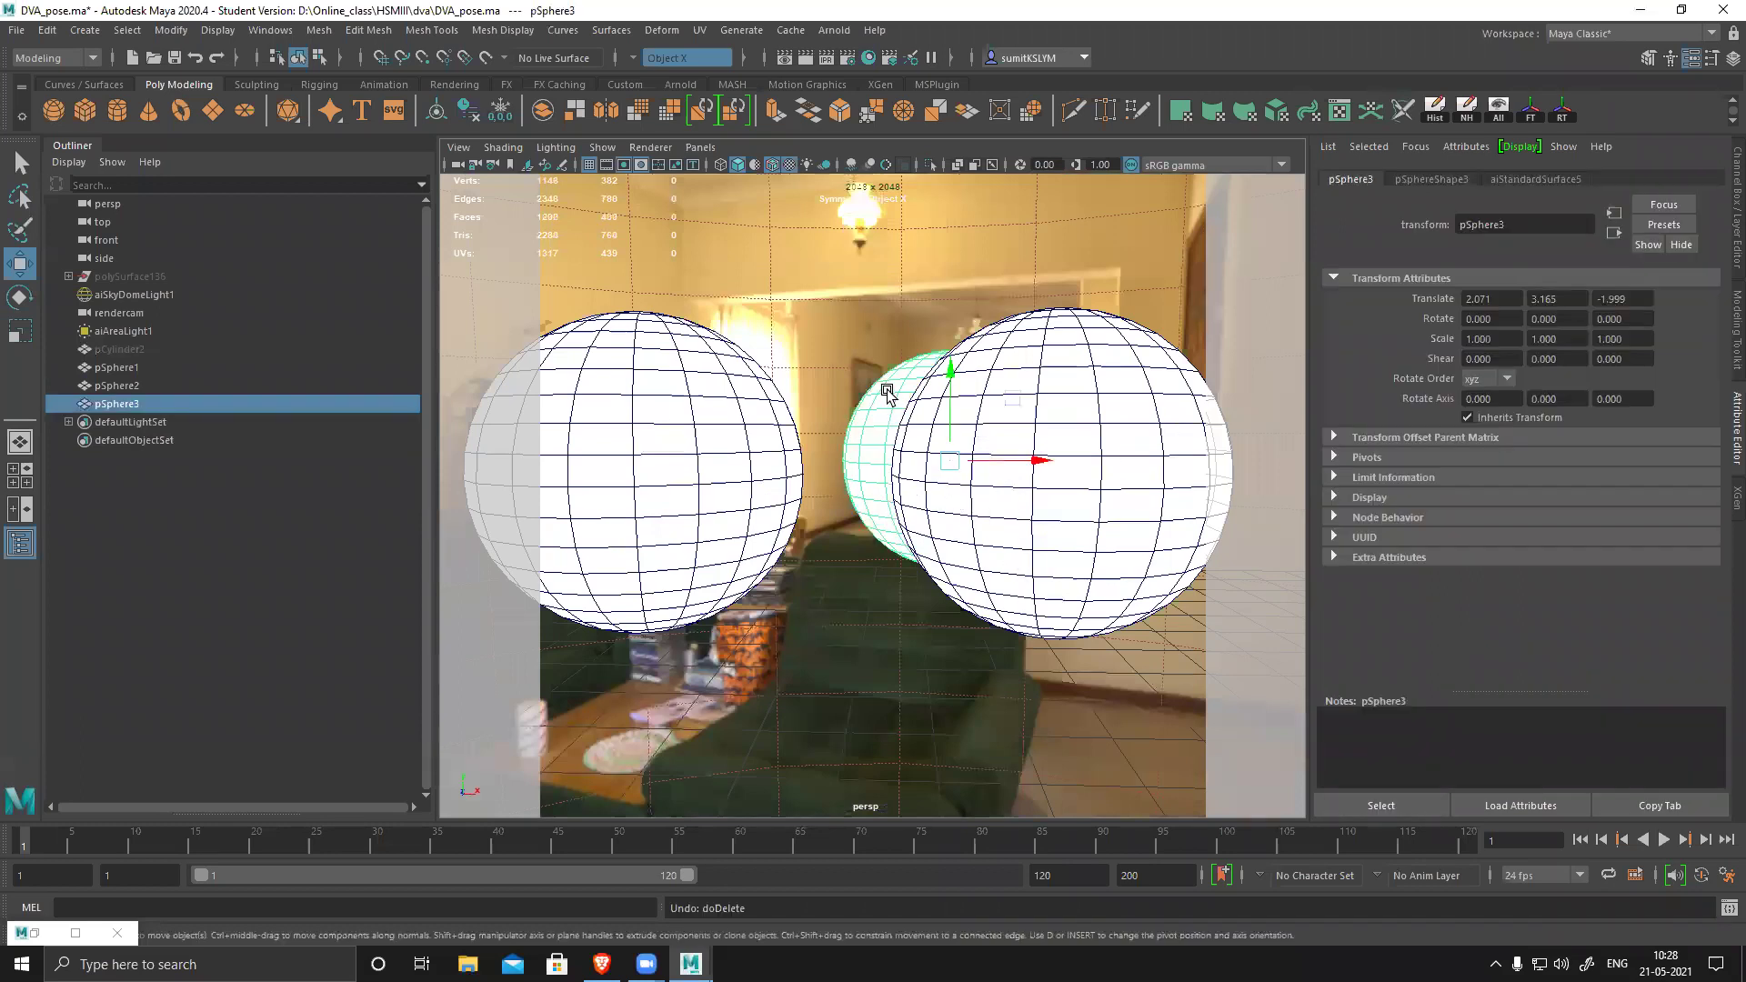
- Render the three spheres in Arnold RenderView to examine the rear sphere through the transmissive one, and minimize it
{"action": "left_click", "coordinate": [834, 30]}
{"action": "left_click", "coordinate": [1028, 324]}
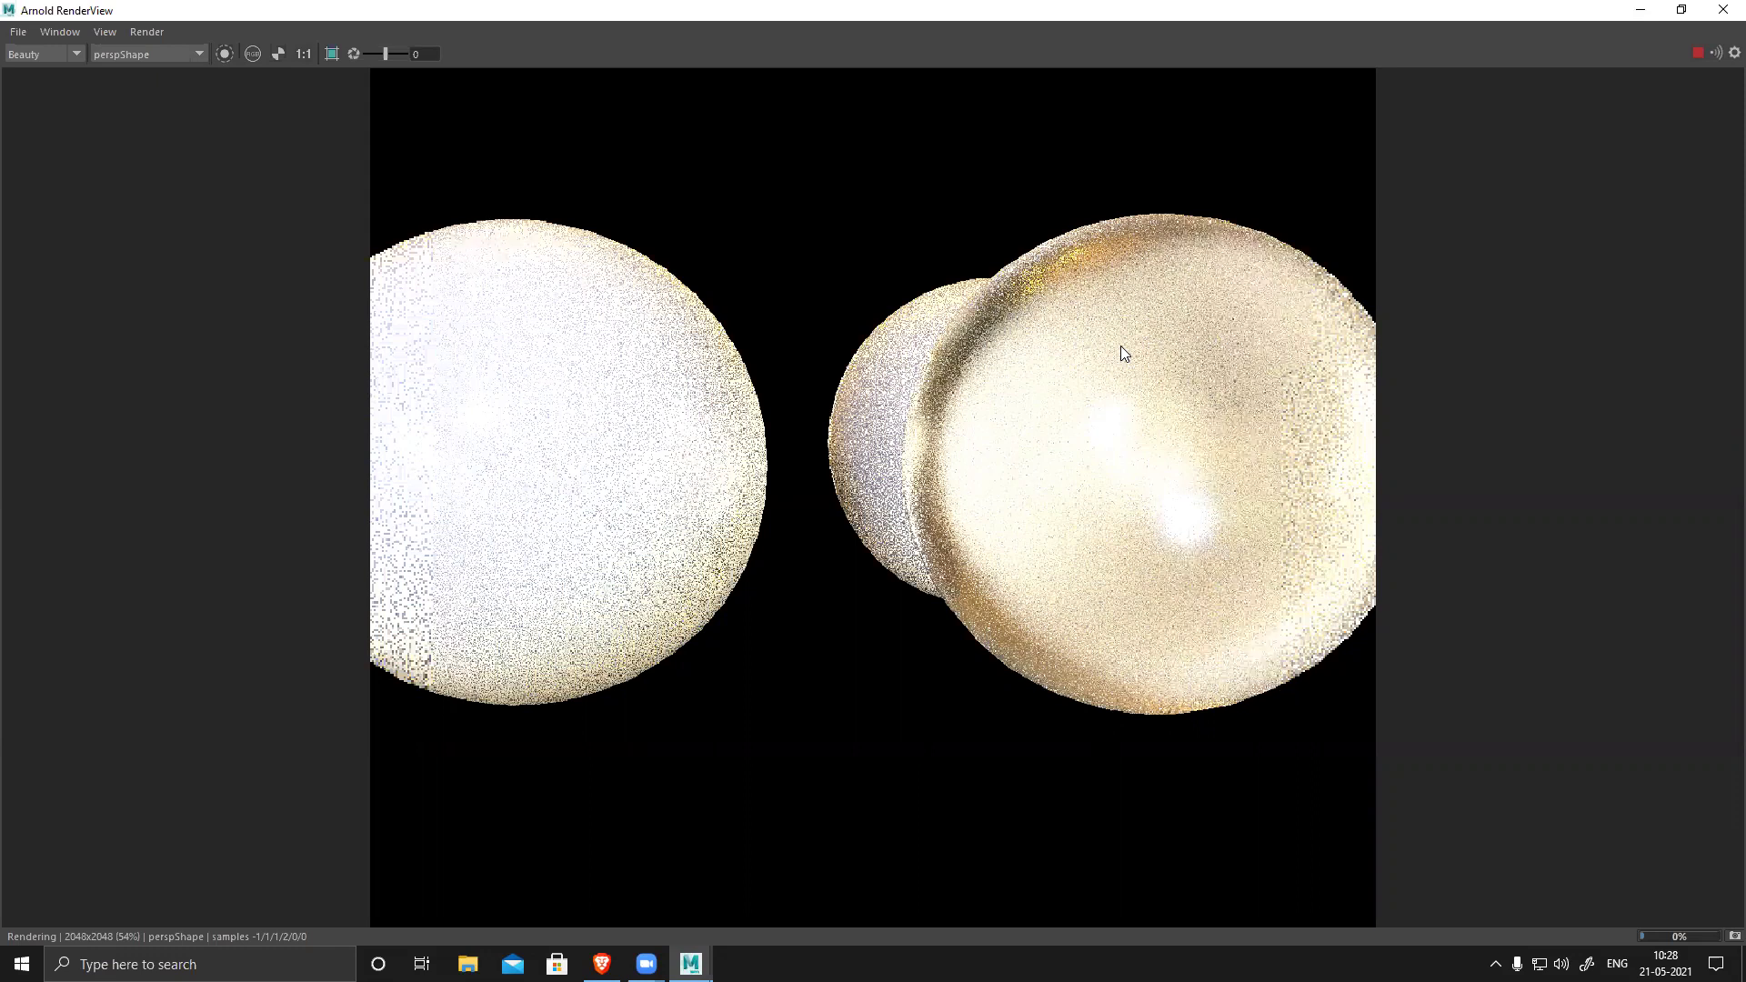
{"action": "left_click", "coordinate": [1642, 10]}
- Set the Base Color of pSphere1's aiStandardSurface5 material to bright magenta
{"action": "left_click", "coordinate": [659, 468]}
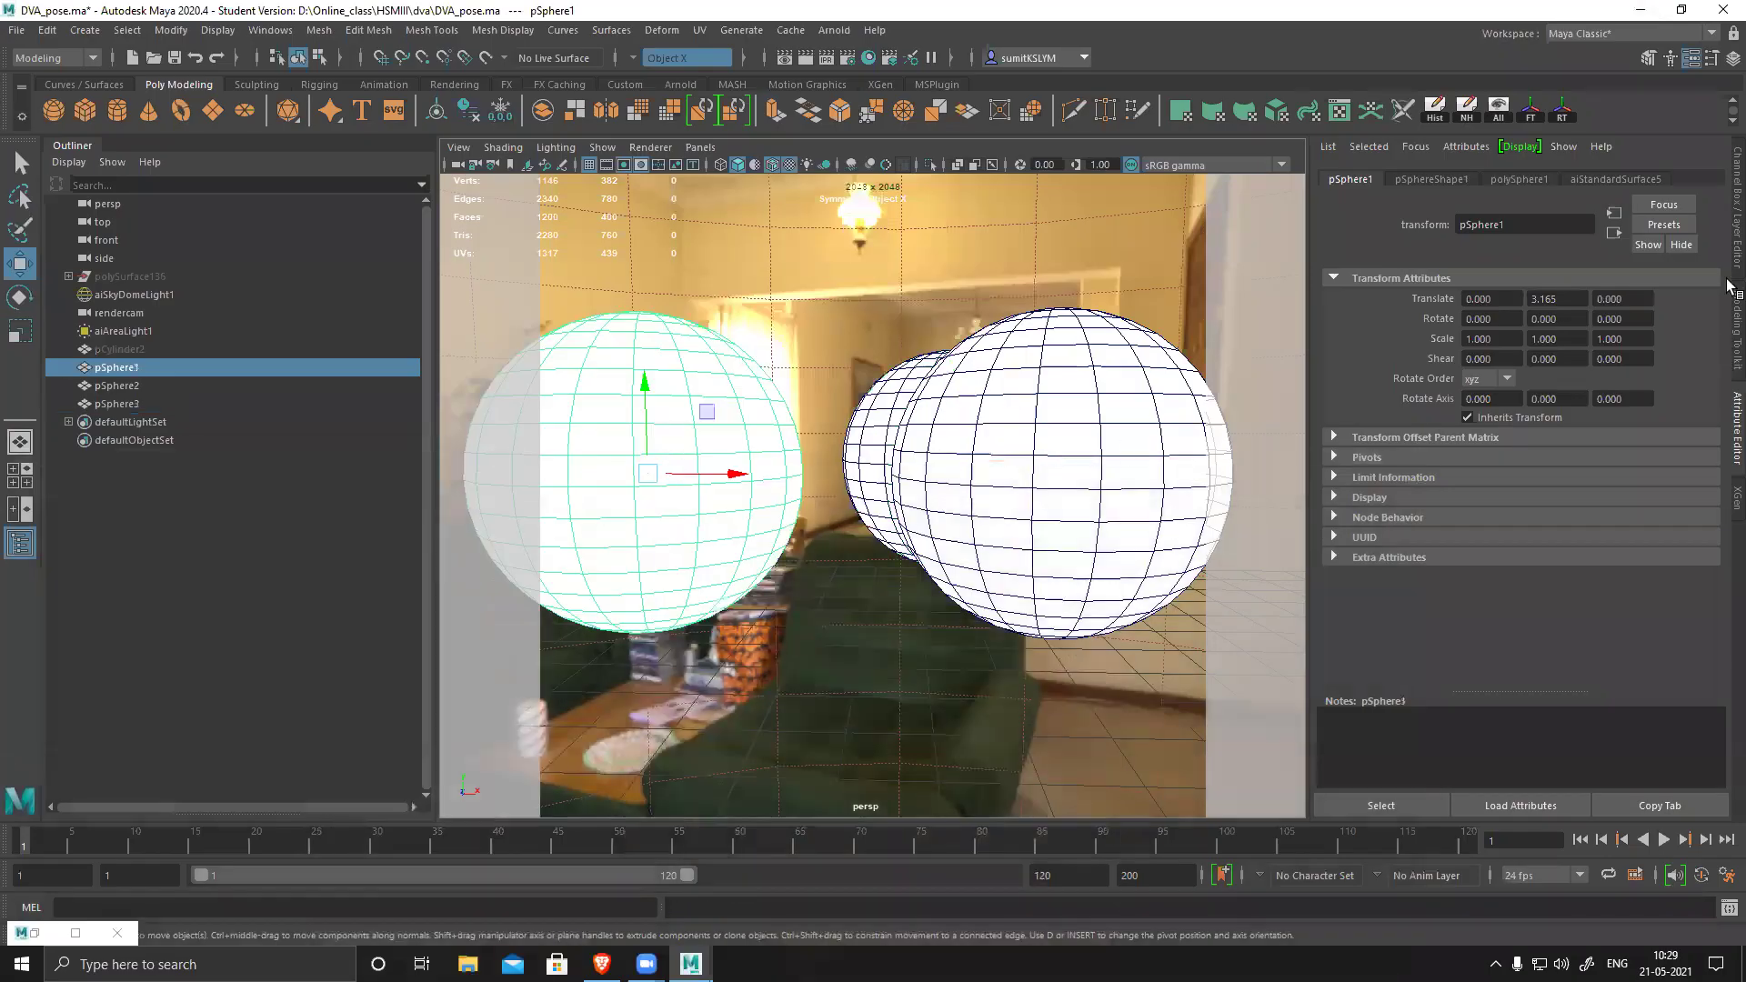
{"action": "left_click", "coordinate": [1593, 177]}
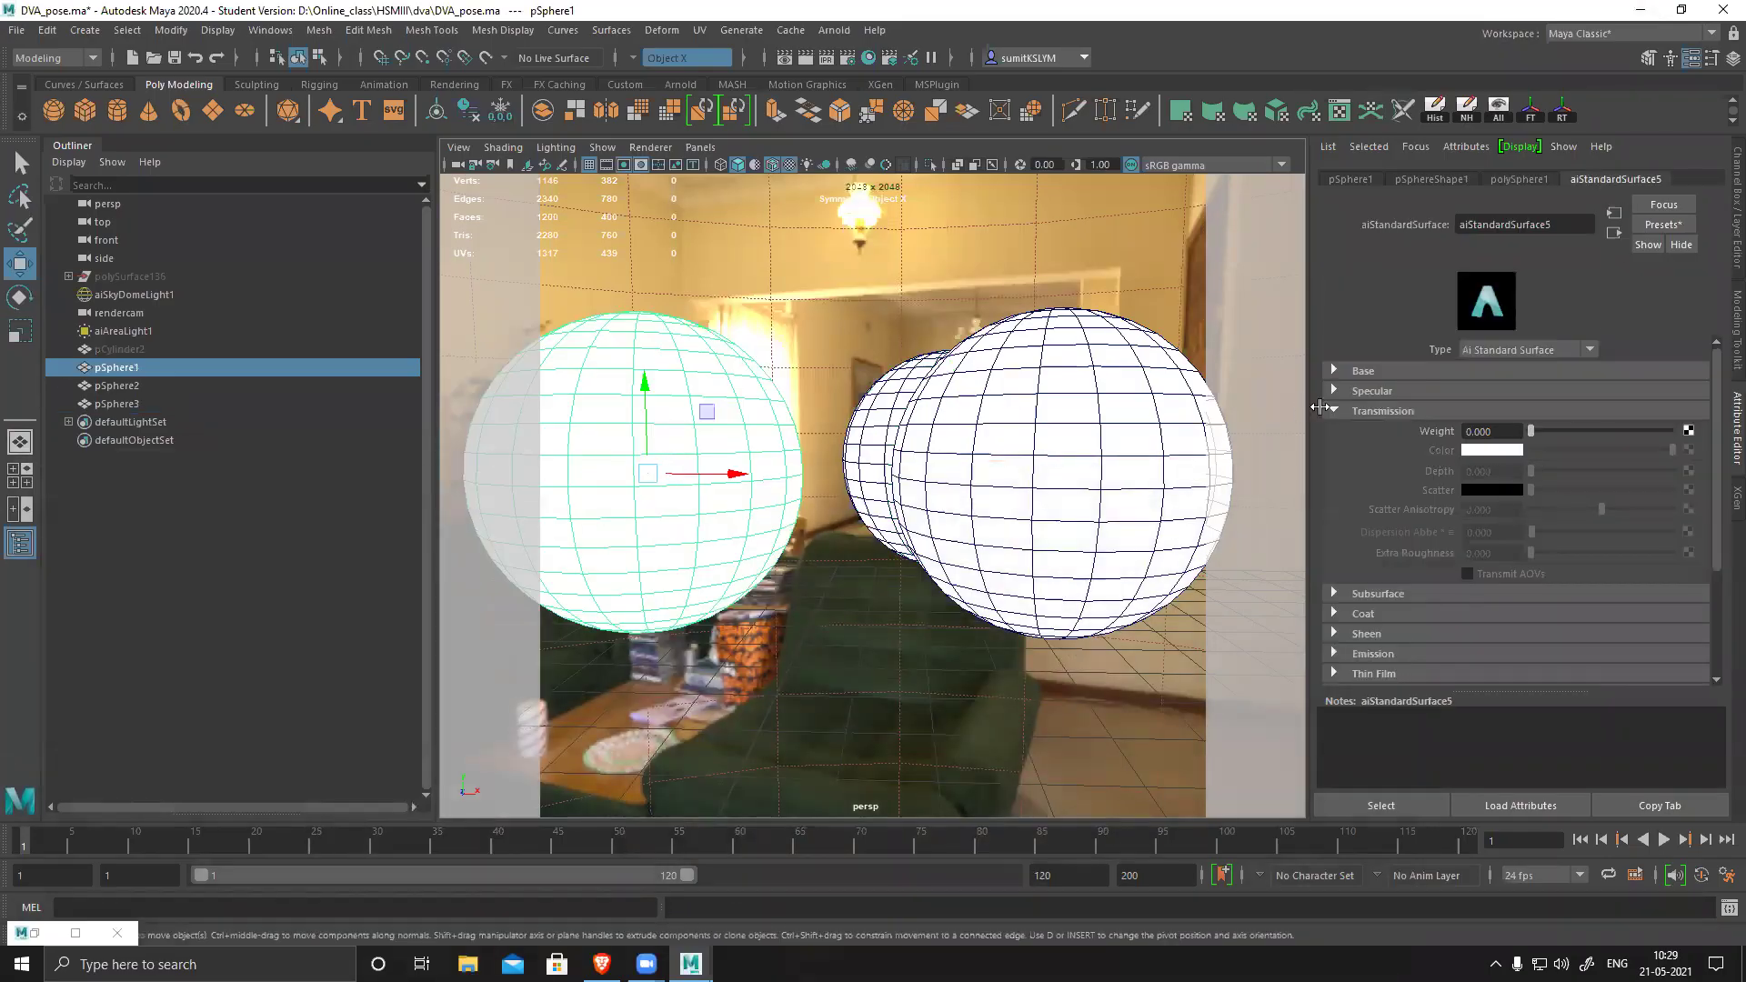
{"action": "left_click", "coordinate": [1383, 410]}
{"action": "left_click", "coordinate": [1339, 371]}
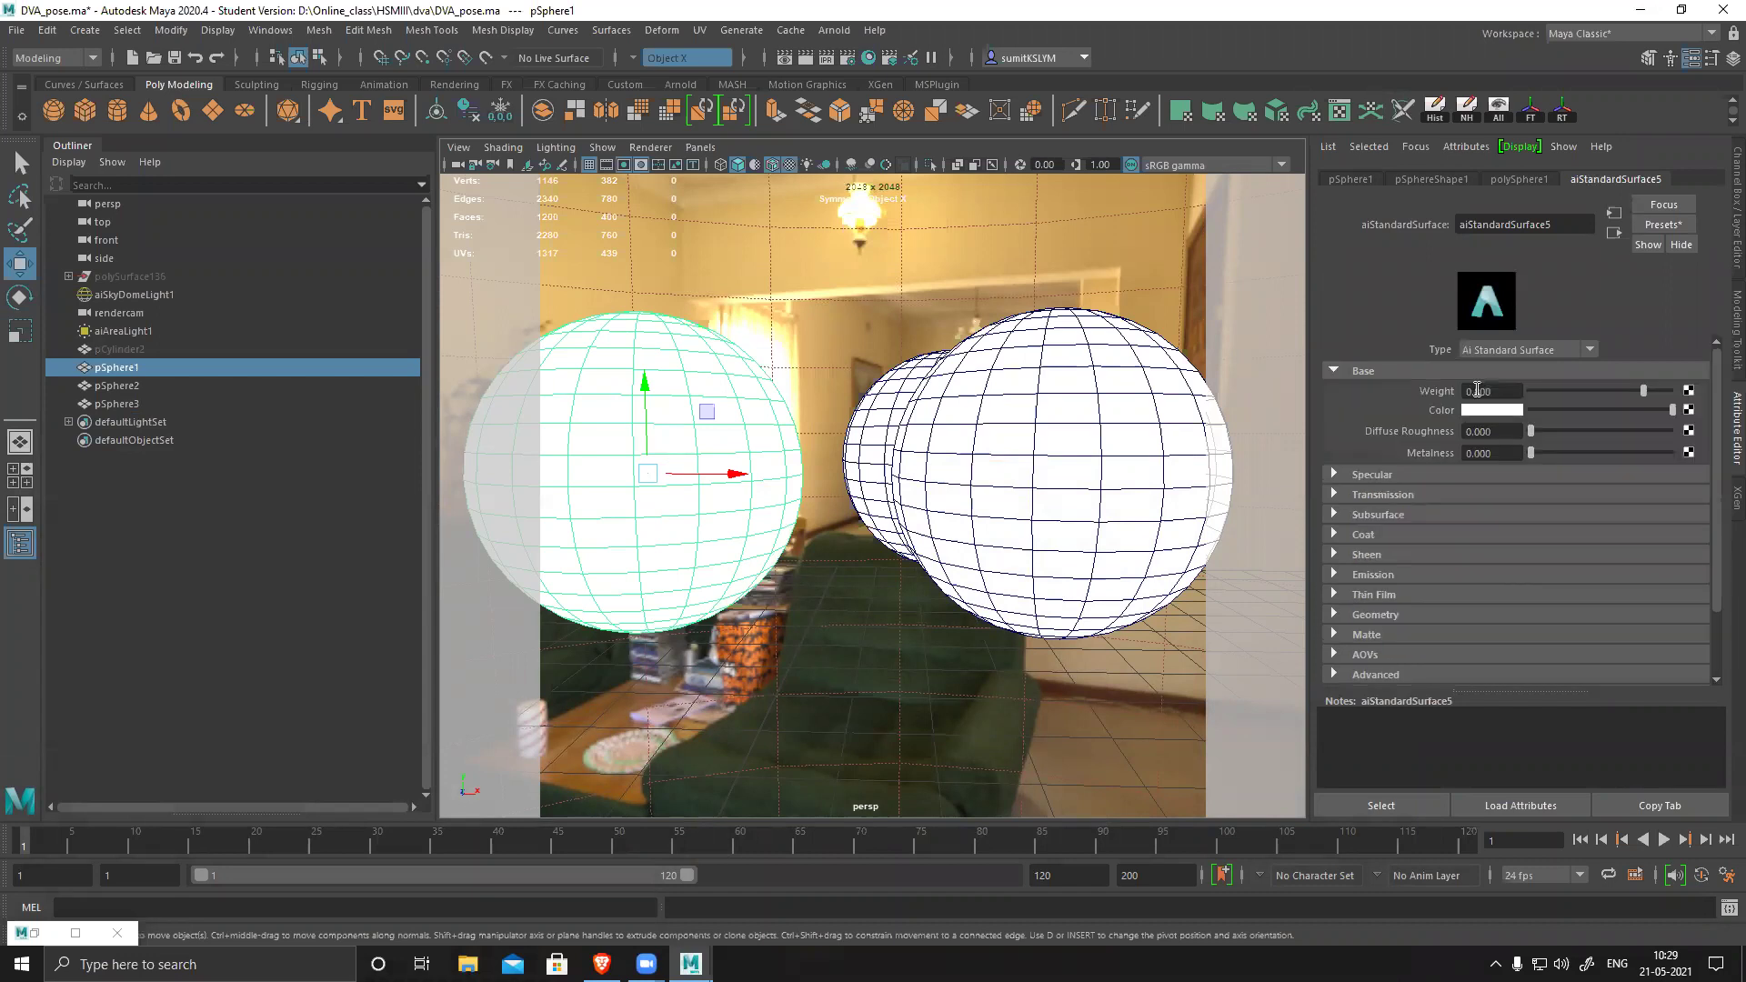
{"action": "left_click", "coordinate": [1510, 410]}
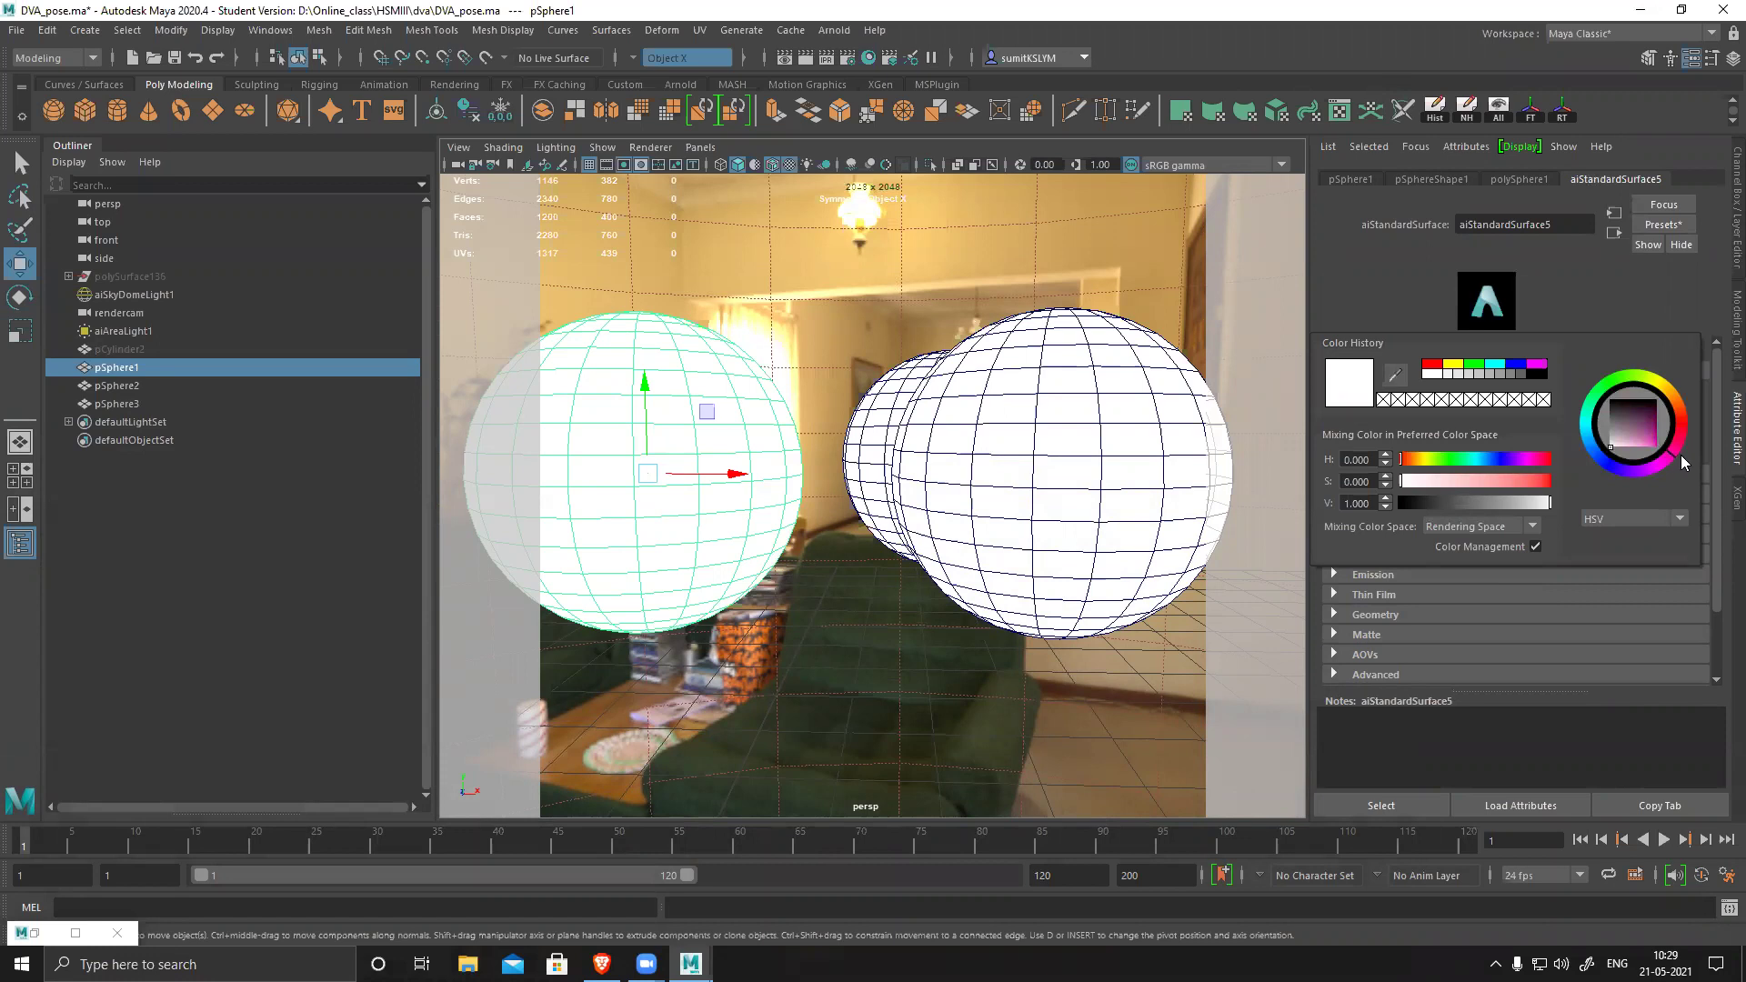
{"action": "left_click_drag", "start_coordinate": [1647, 445], "coordinate": [1659, 457]}
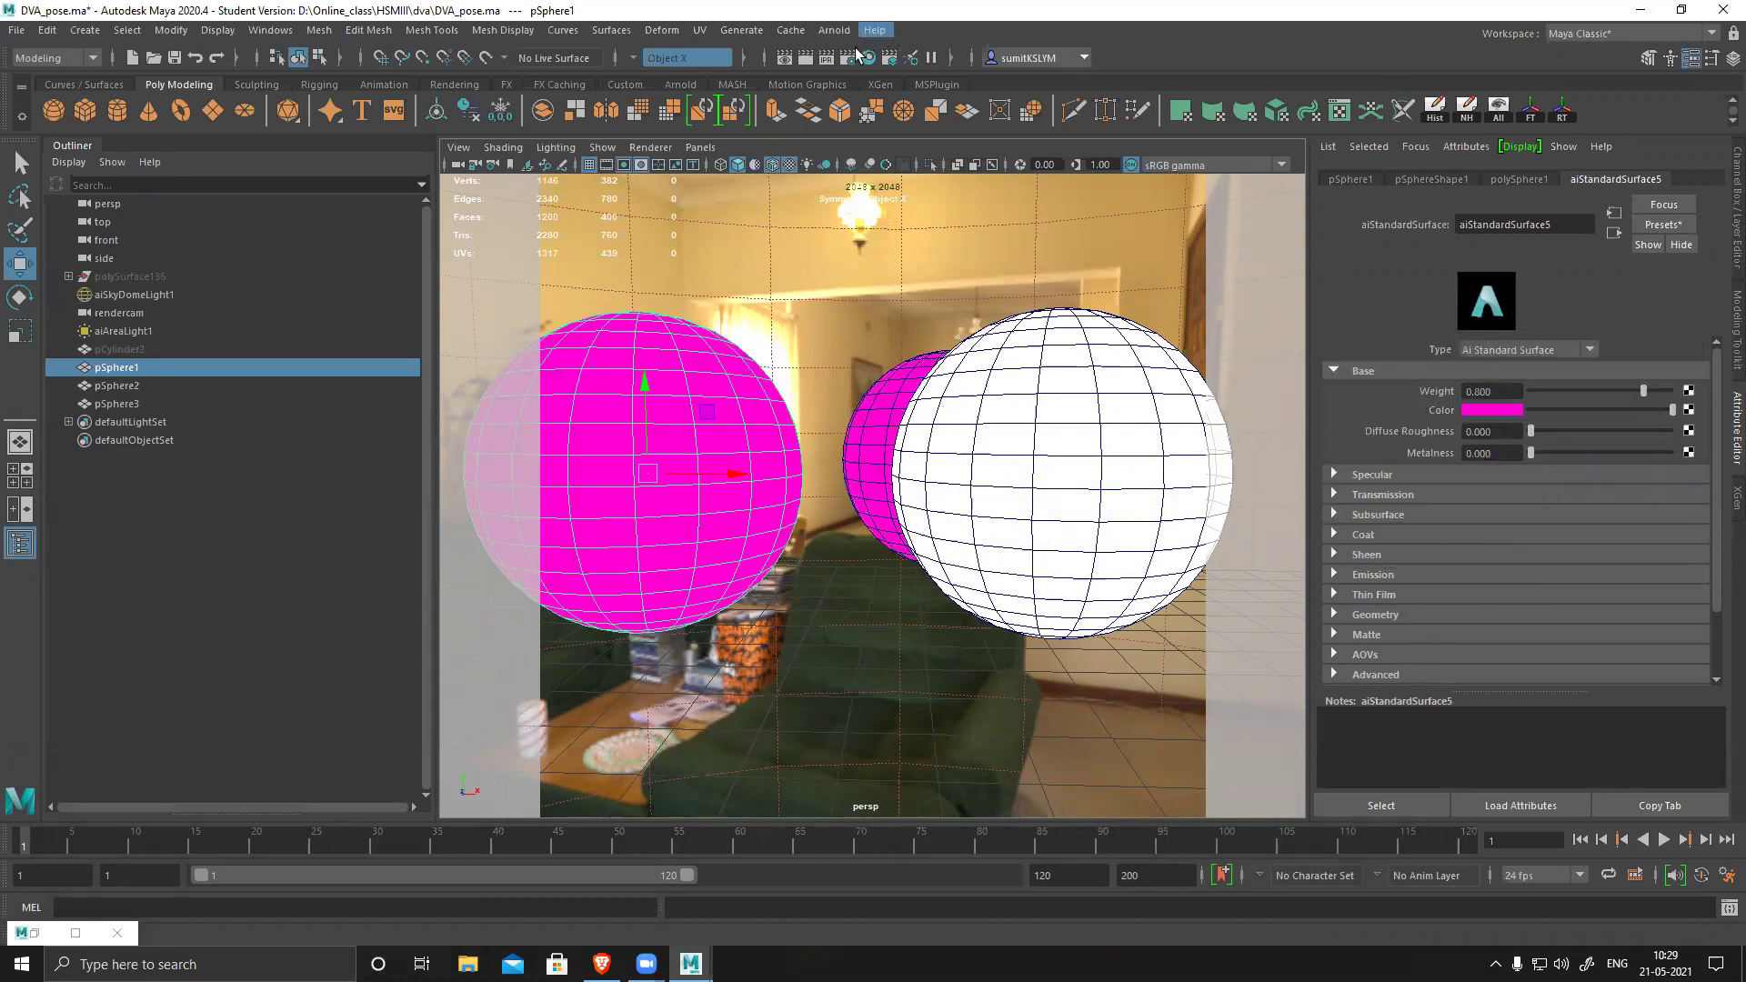
- Render the spheres in Arnold RenderView and shrink its window so that the transmissive sphere stays accessible in the viewport
{"action": "left_click", "coordinate": [834, 30]}
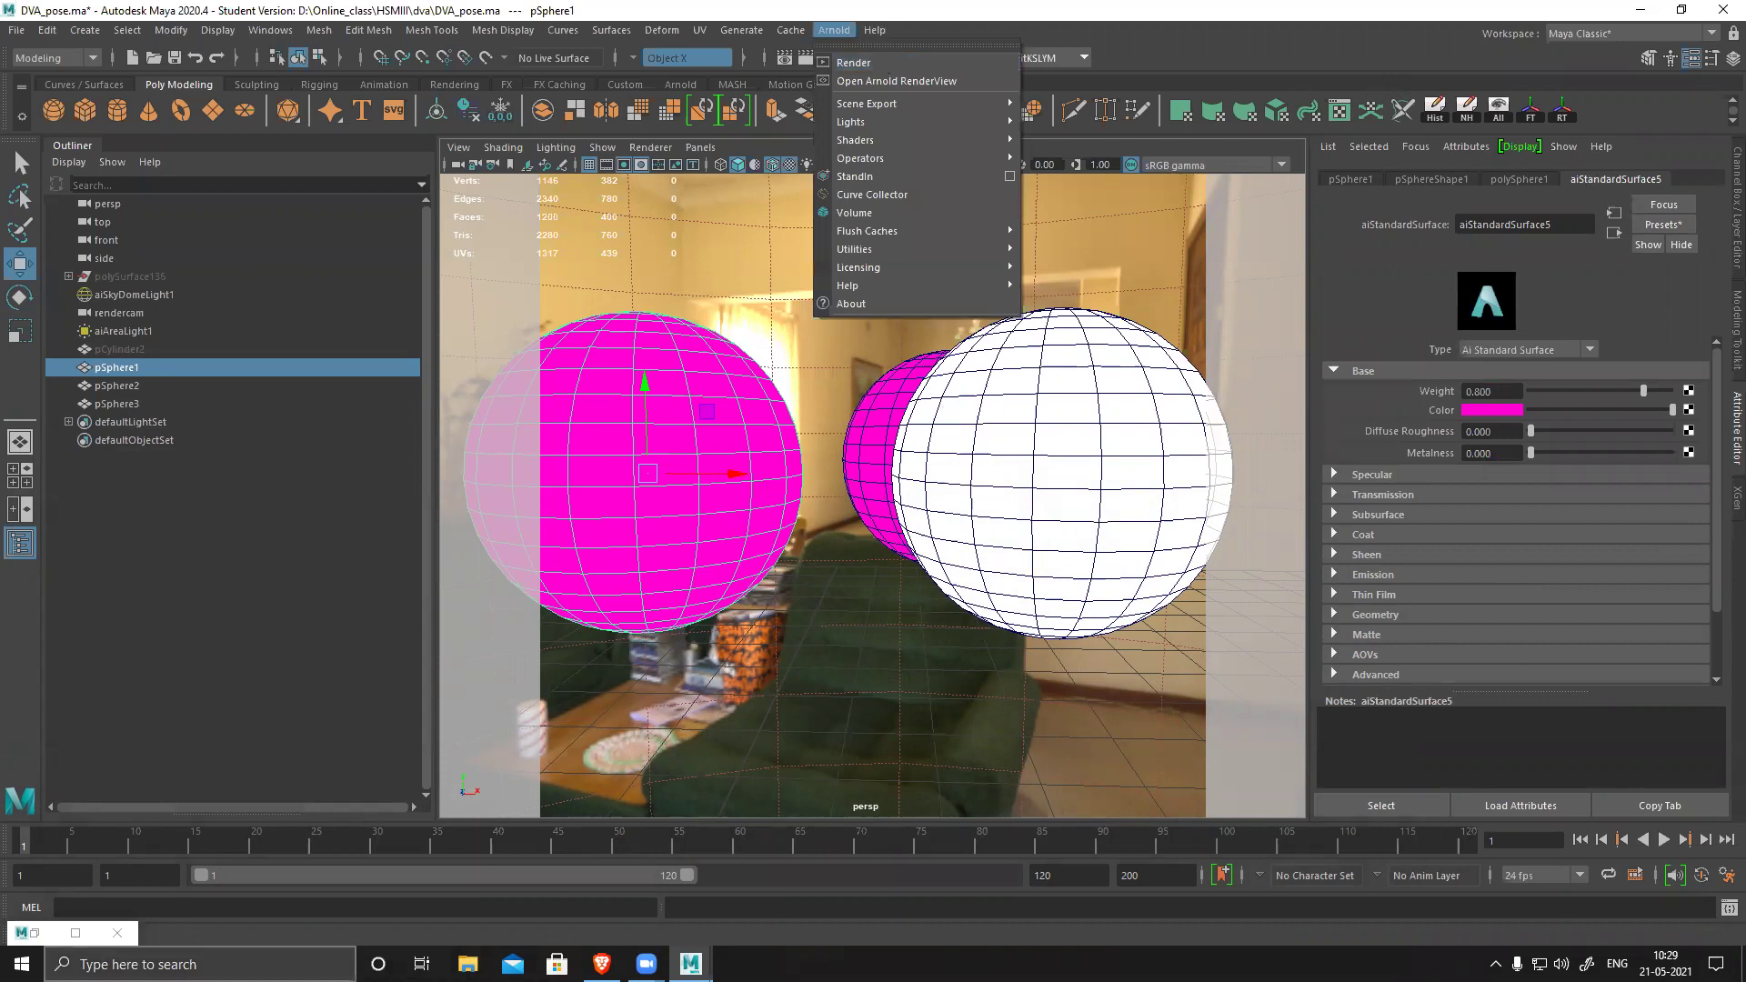
{"action": "left_click", "coordinate": [74, 934]}
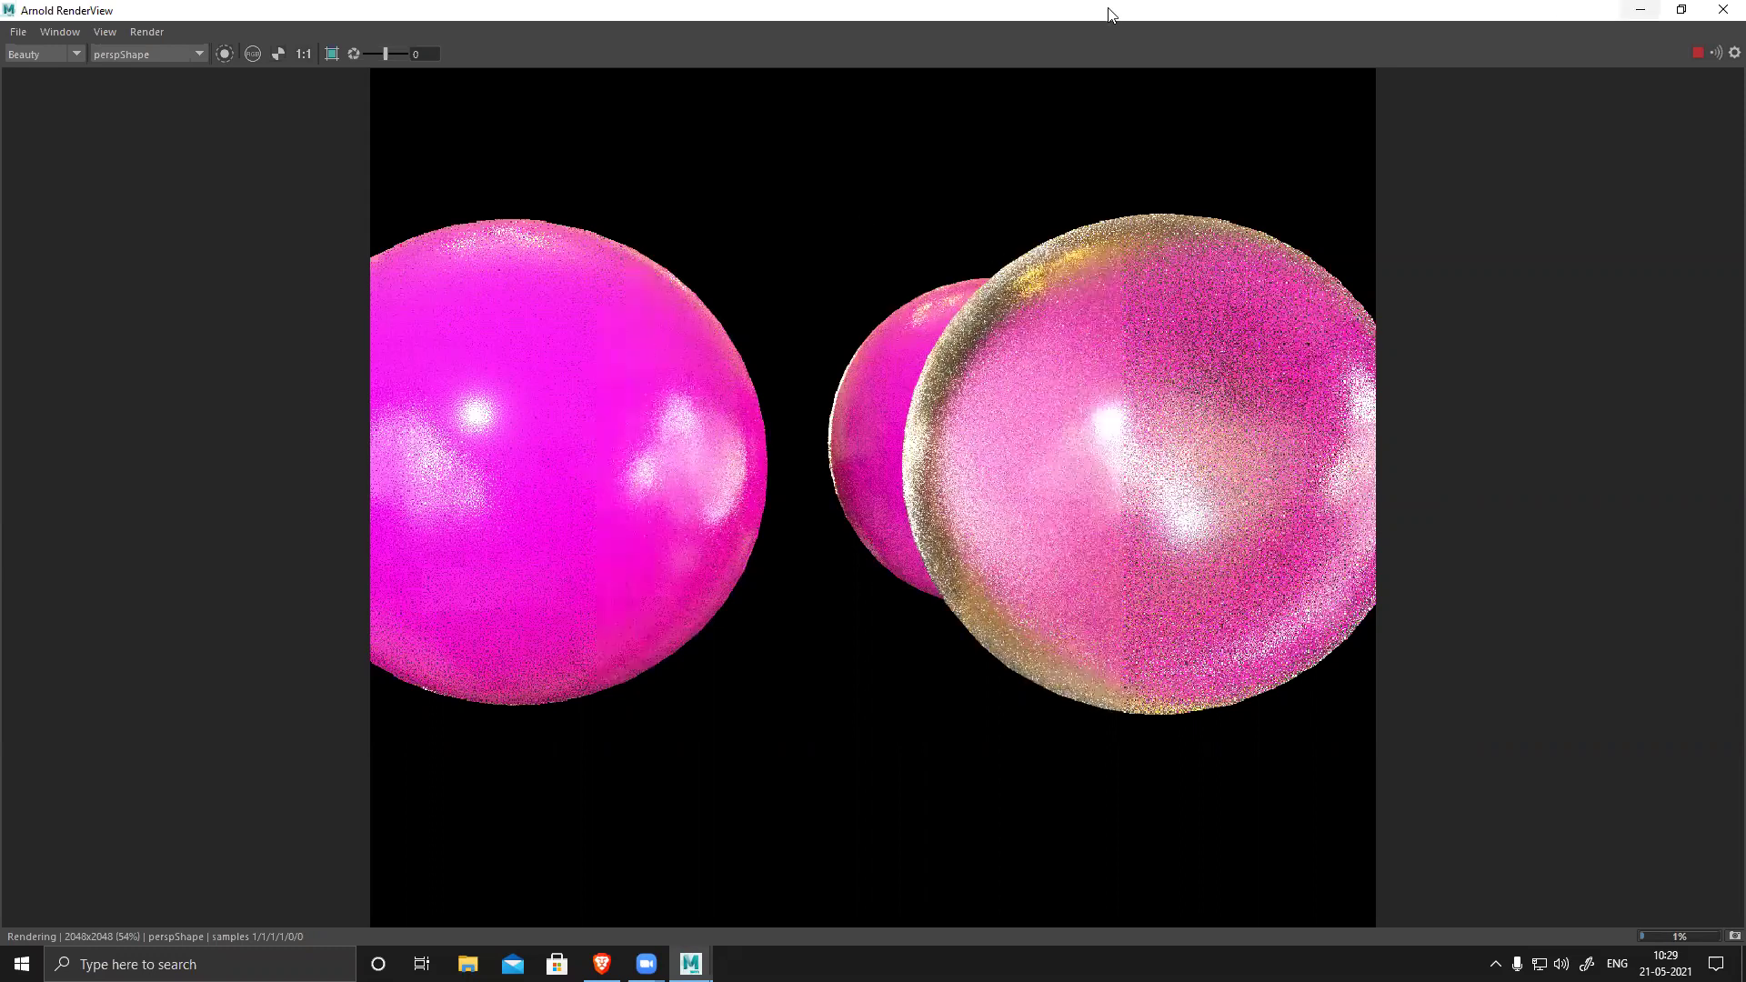
{"action": "double_click", "coordinate": [410, 9]}
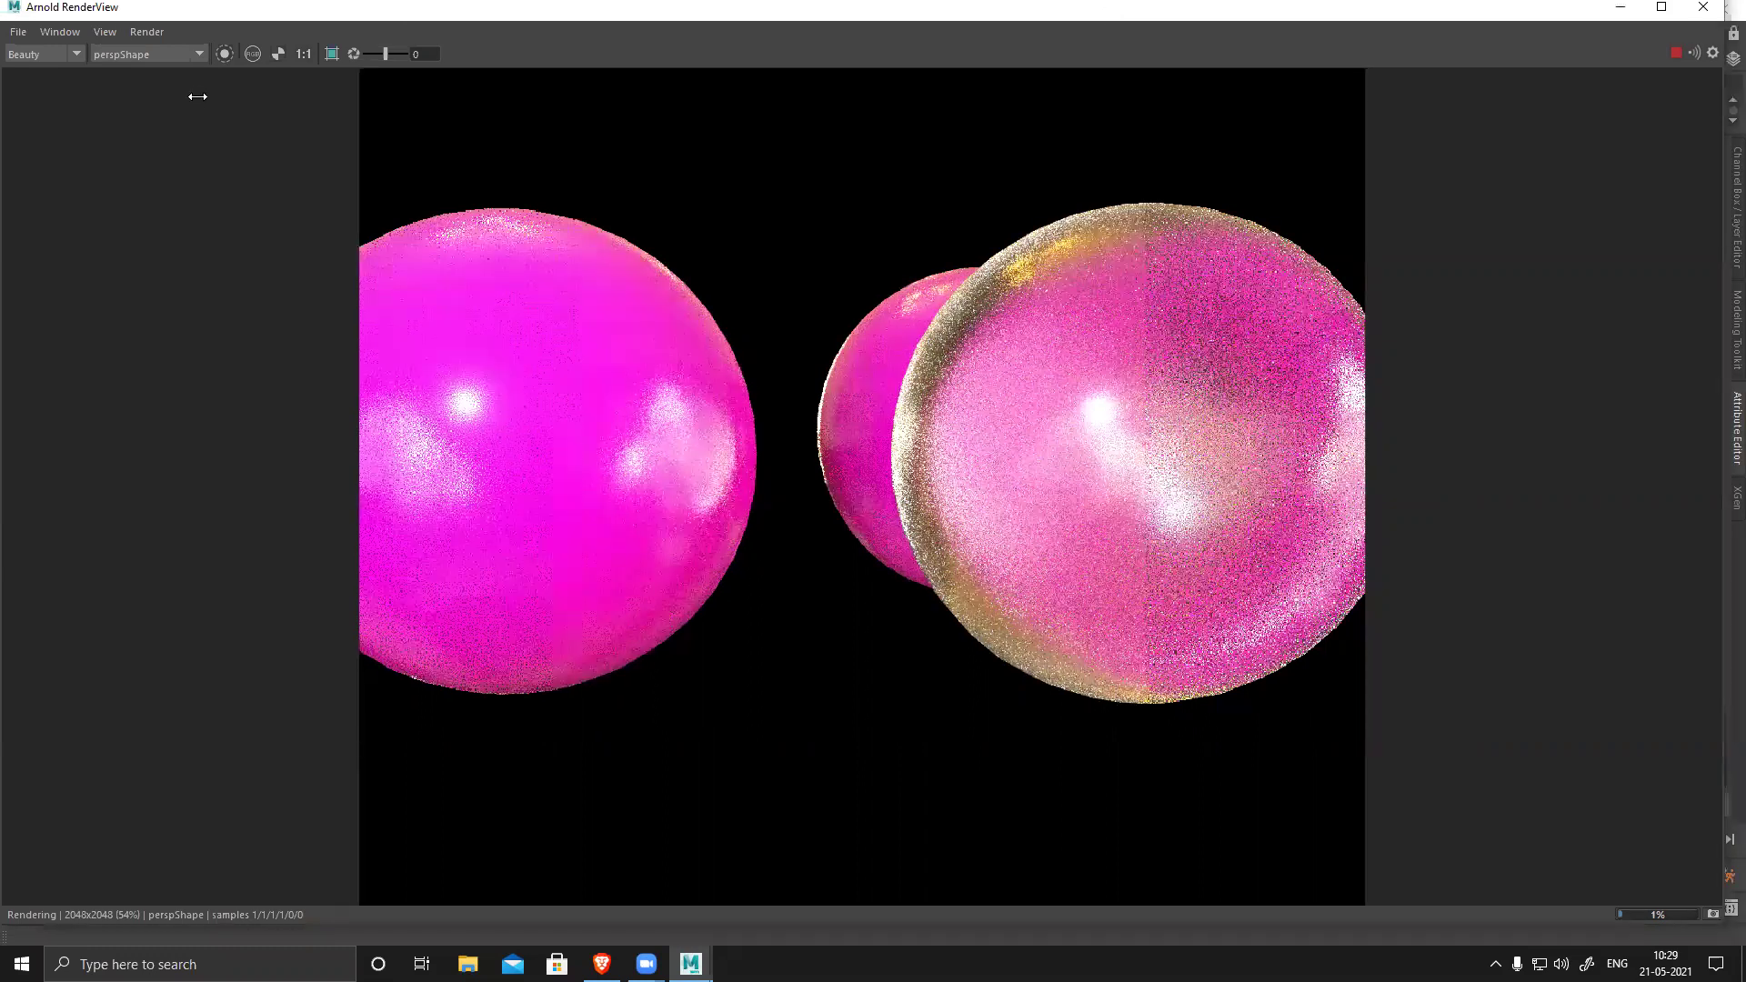
{"action": "left_click_drag", "start_coordinate": [208, 91], "coordinate": [203, 81]}
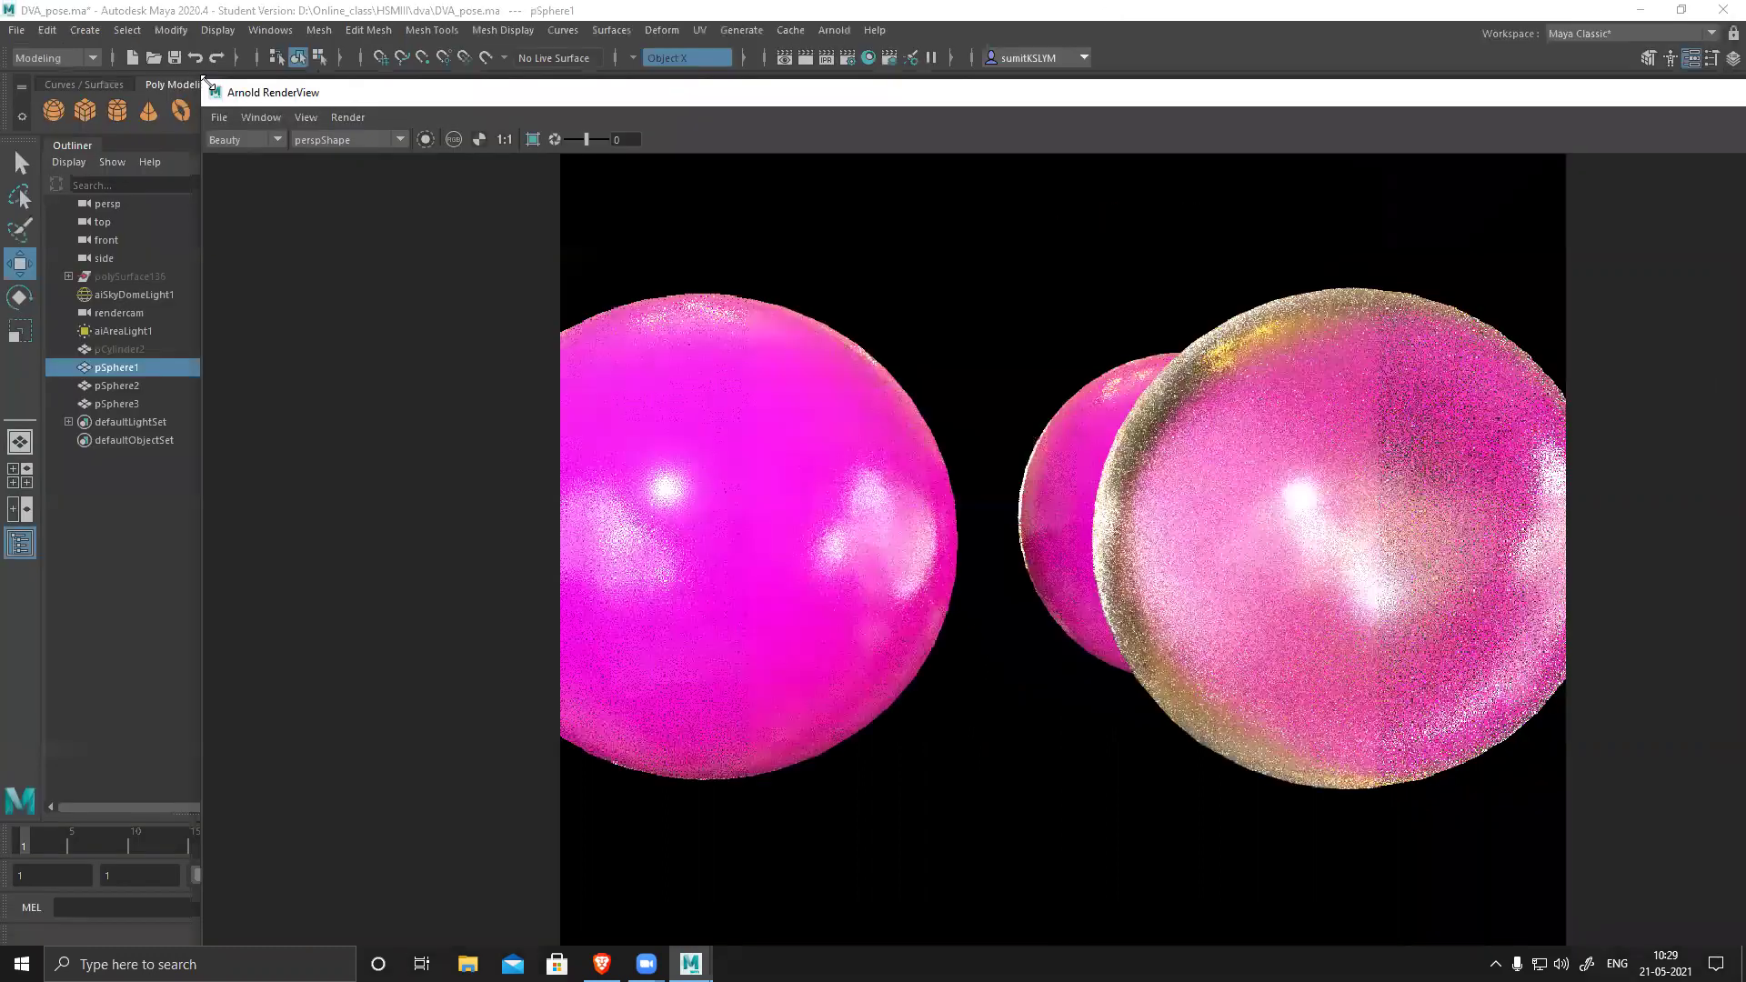
{"action": "left_click_drag", "start_coordinate": [1488, 579], "coordinate": [1488, 573]}
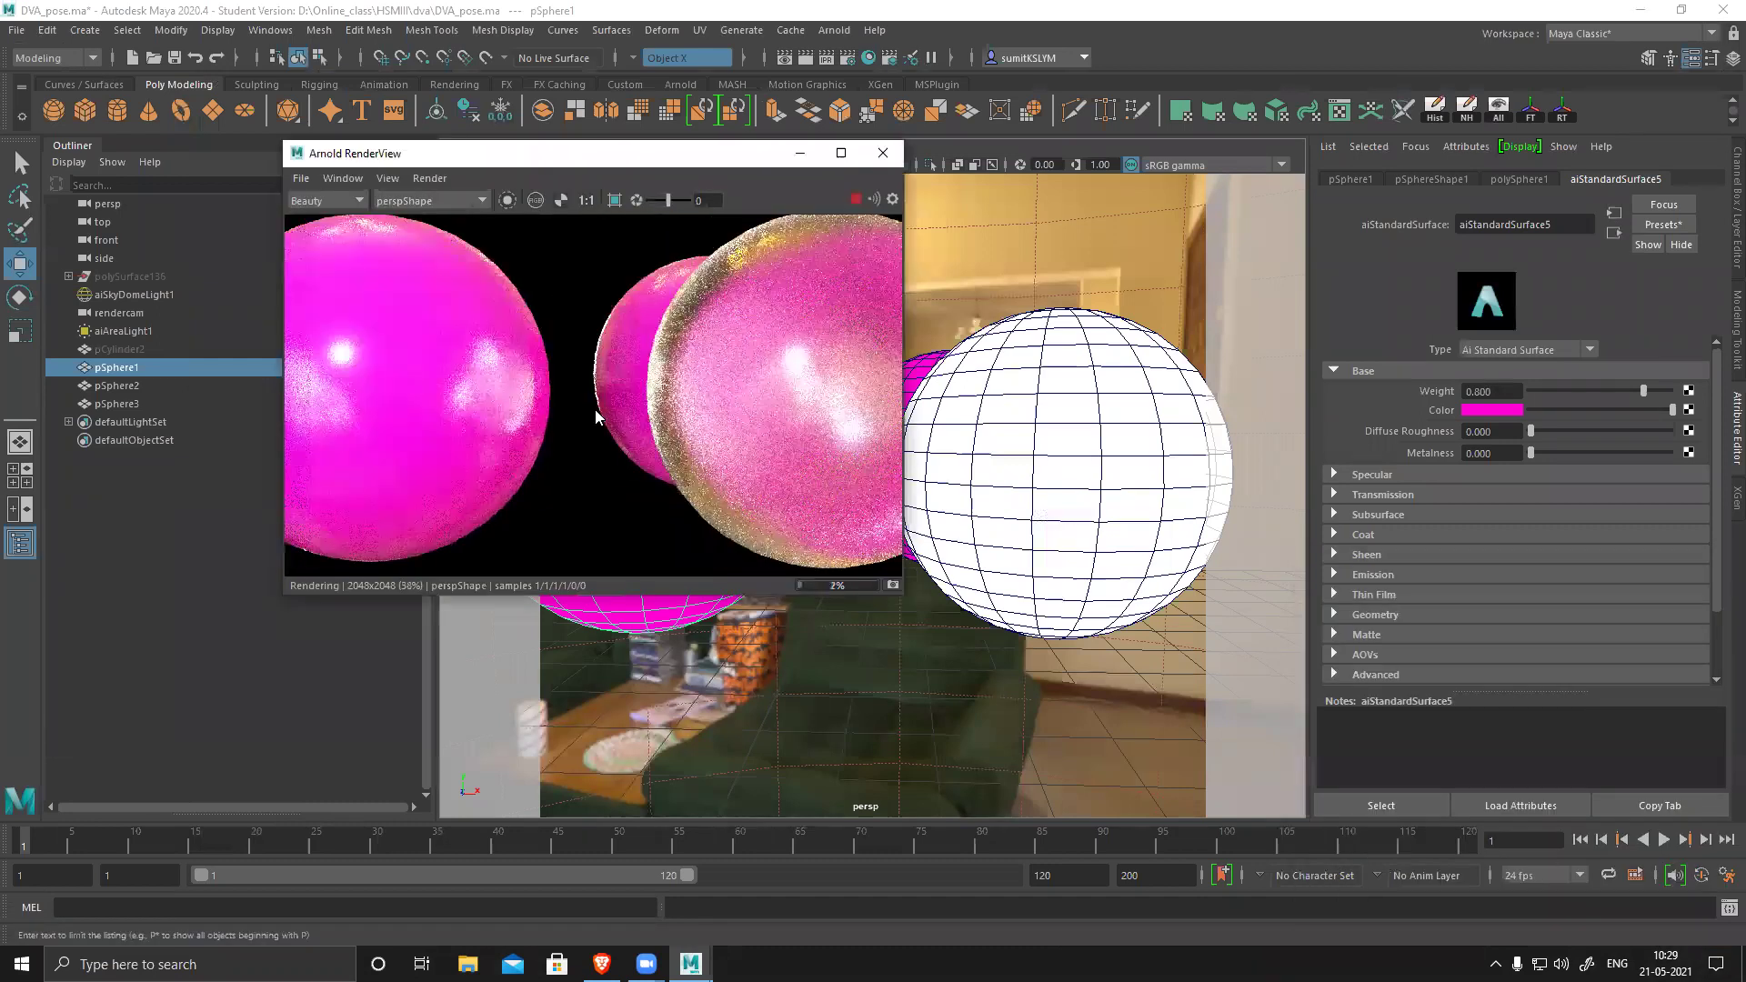
{"action": "scroll", "coordinate": [637, 408], "scroll_direction": "down", "scroll_amount": 2}
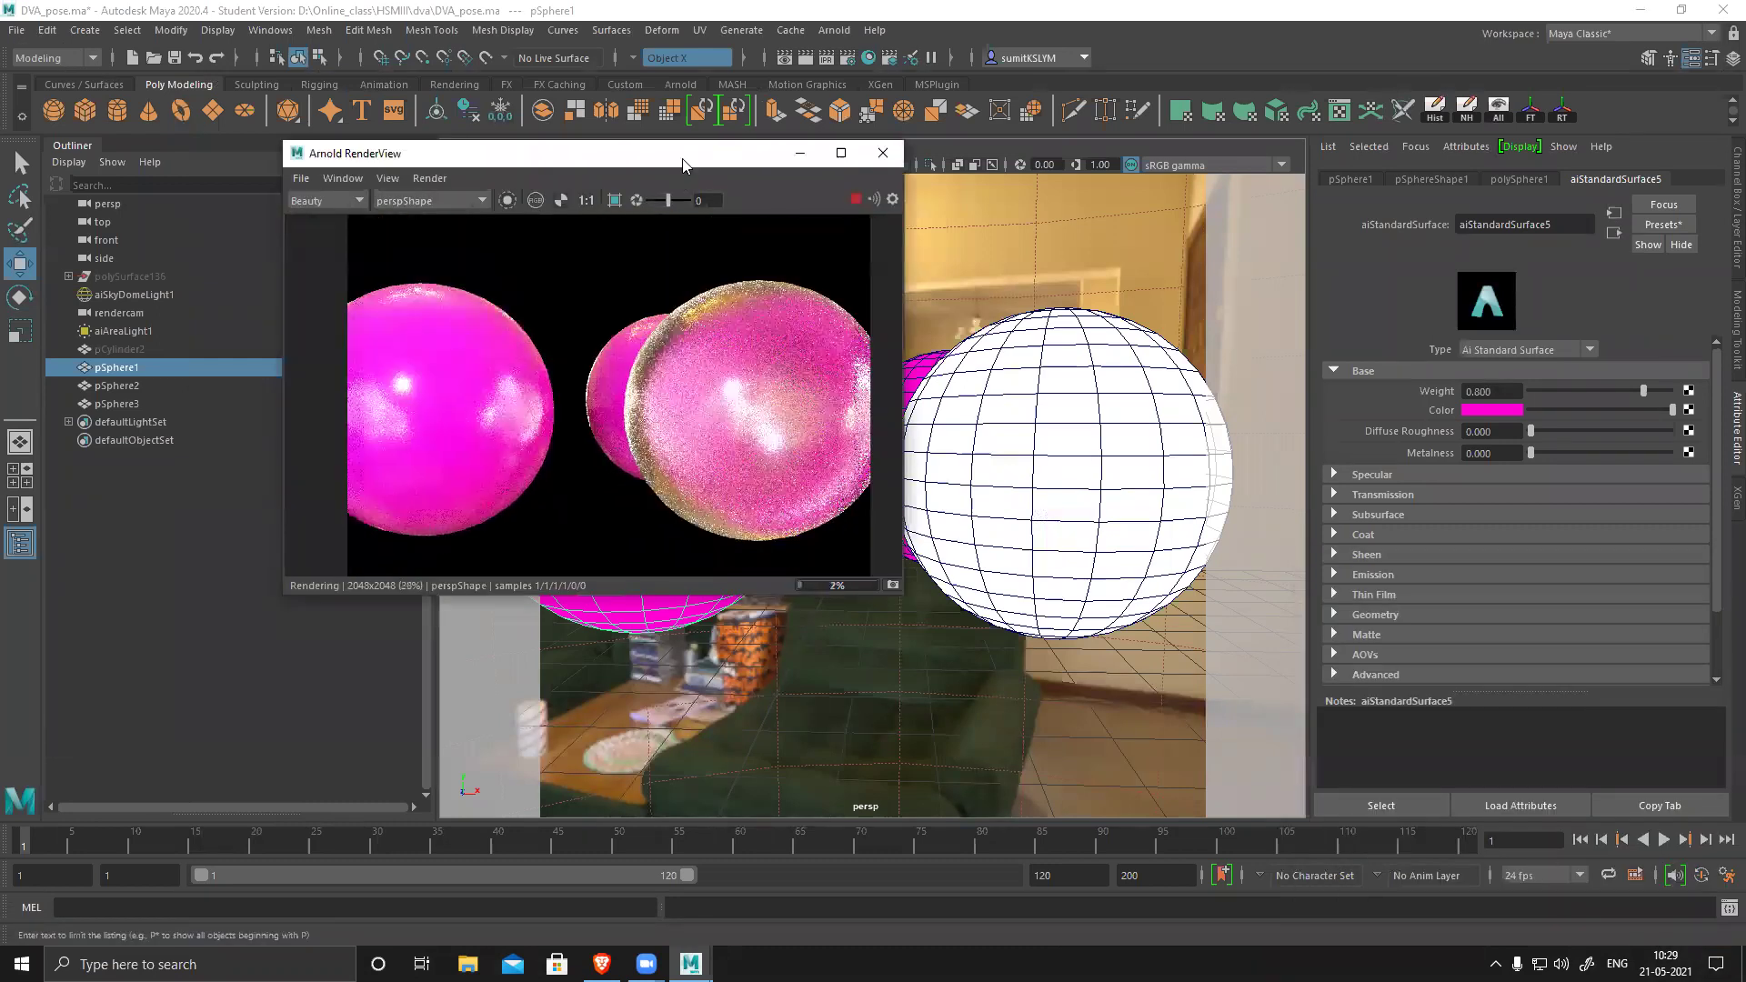
{"action": "left_click_drag", "start_coordinate": [683, 165], "coordinate": [519, 194]}
- Turn off Opaque in the Arnold attributes of the transmissive sphere's shape, pSphereShape2
{"action": "left_click", "coordinate": [1082, 408]}
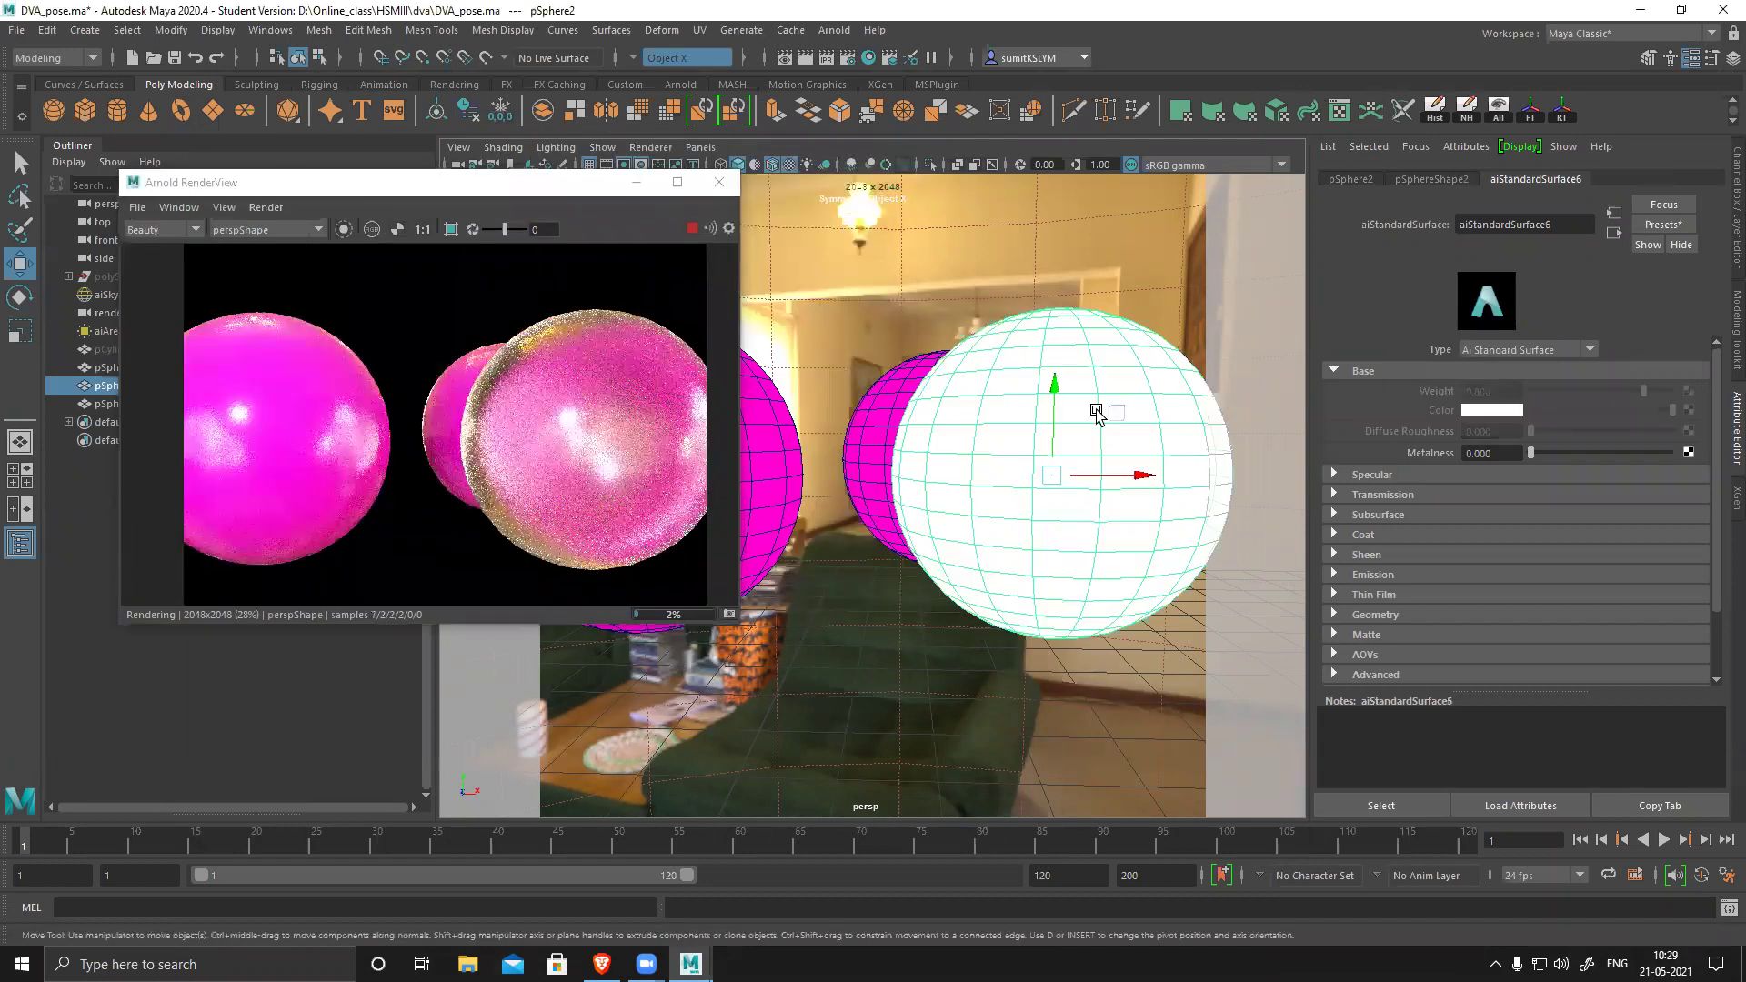
{"action": "left_click", "coordinate": [1435, 179]}
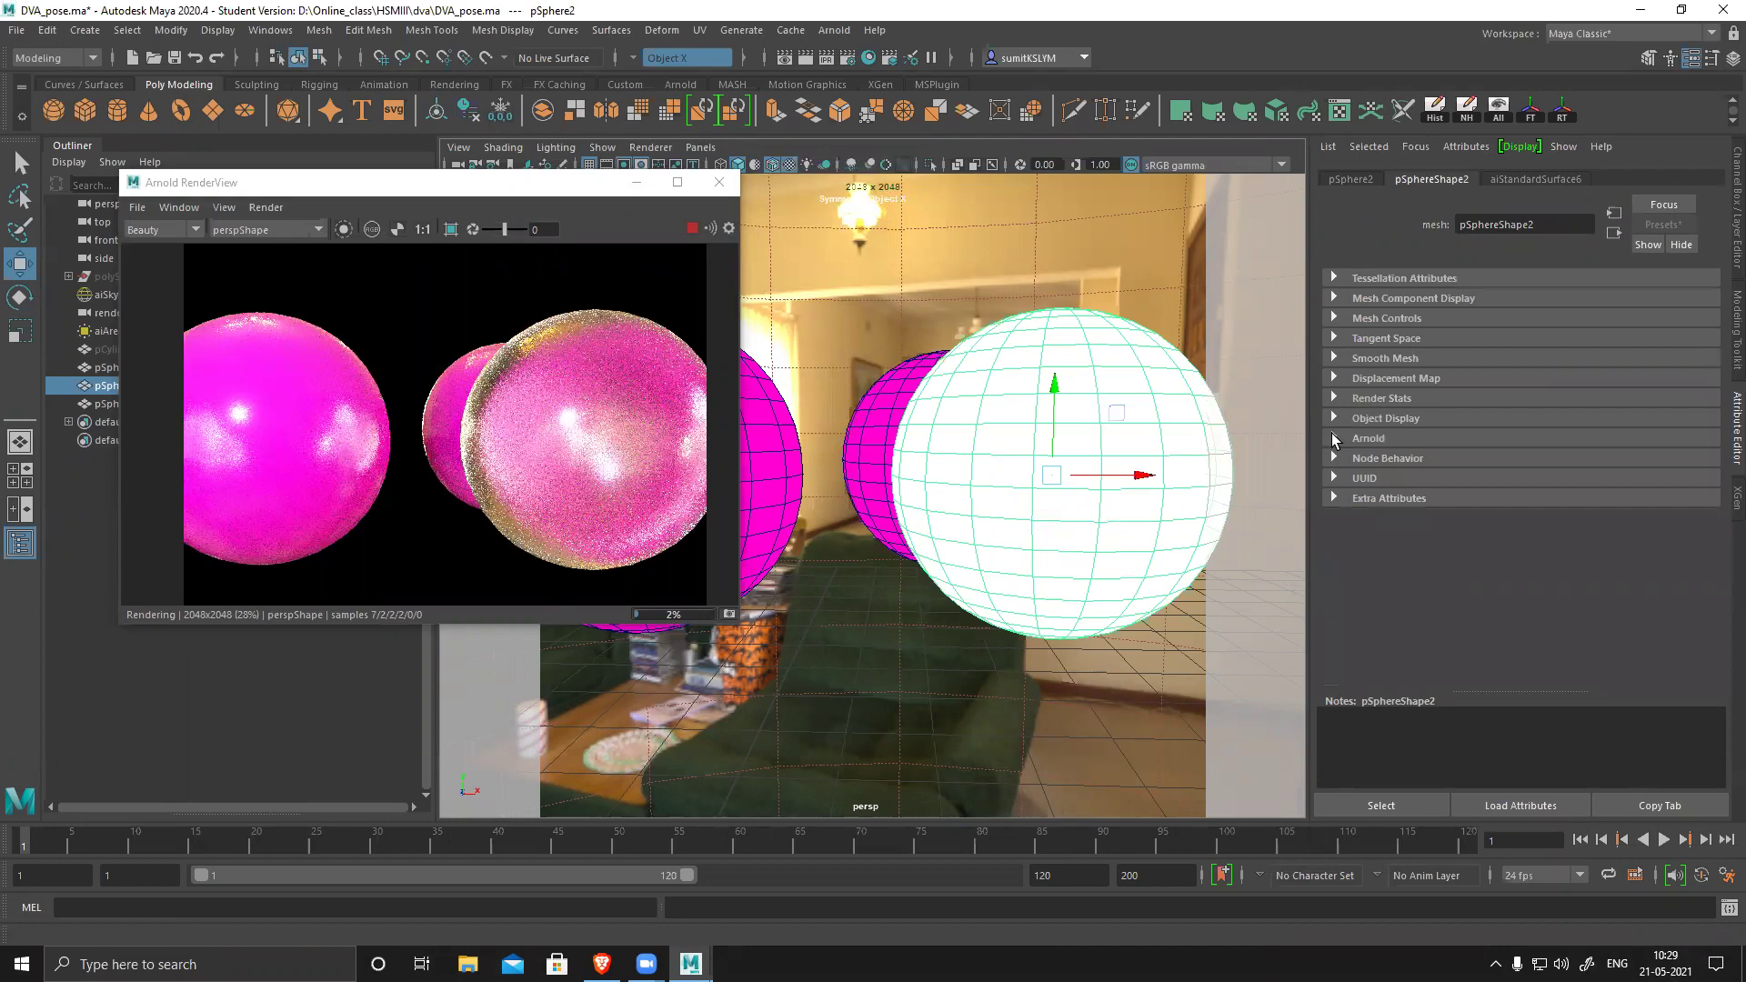
{"action": "left_click", "coordinate": [1333, 438]}
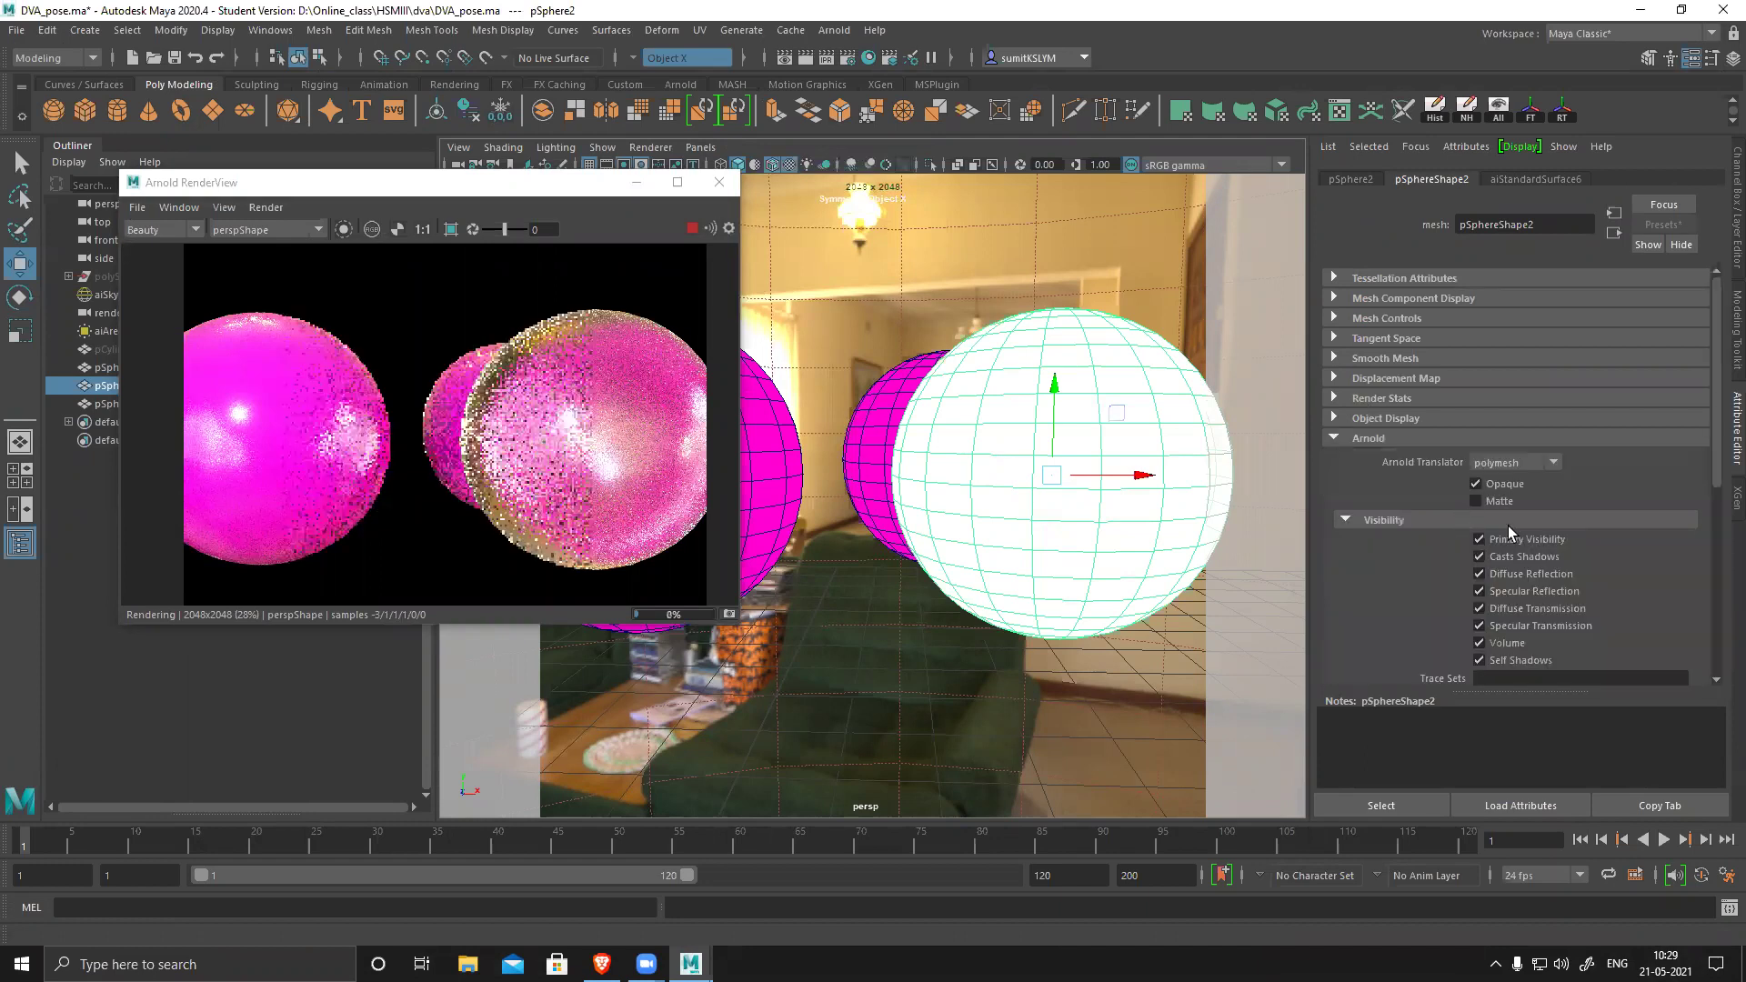
{"action": "left_click", "coordinate": [1476, 484]}
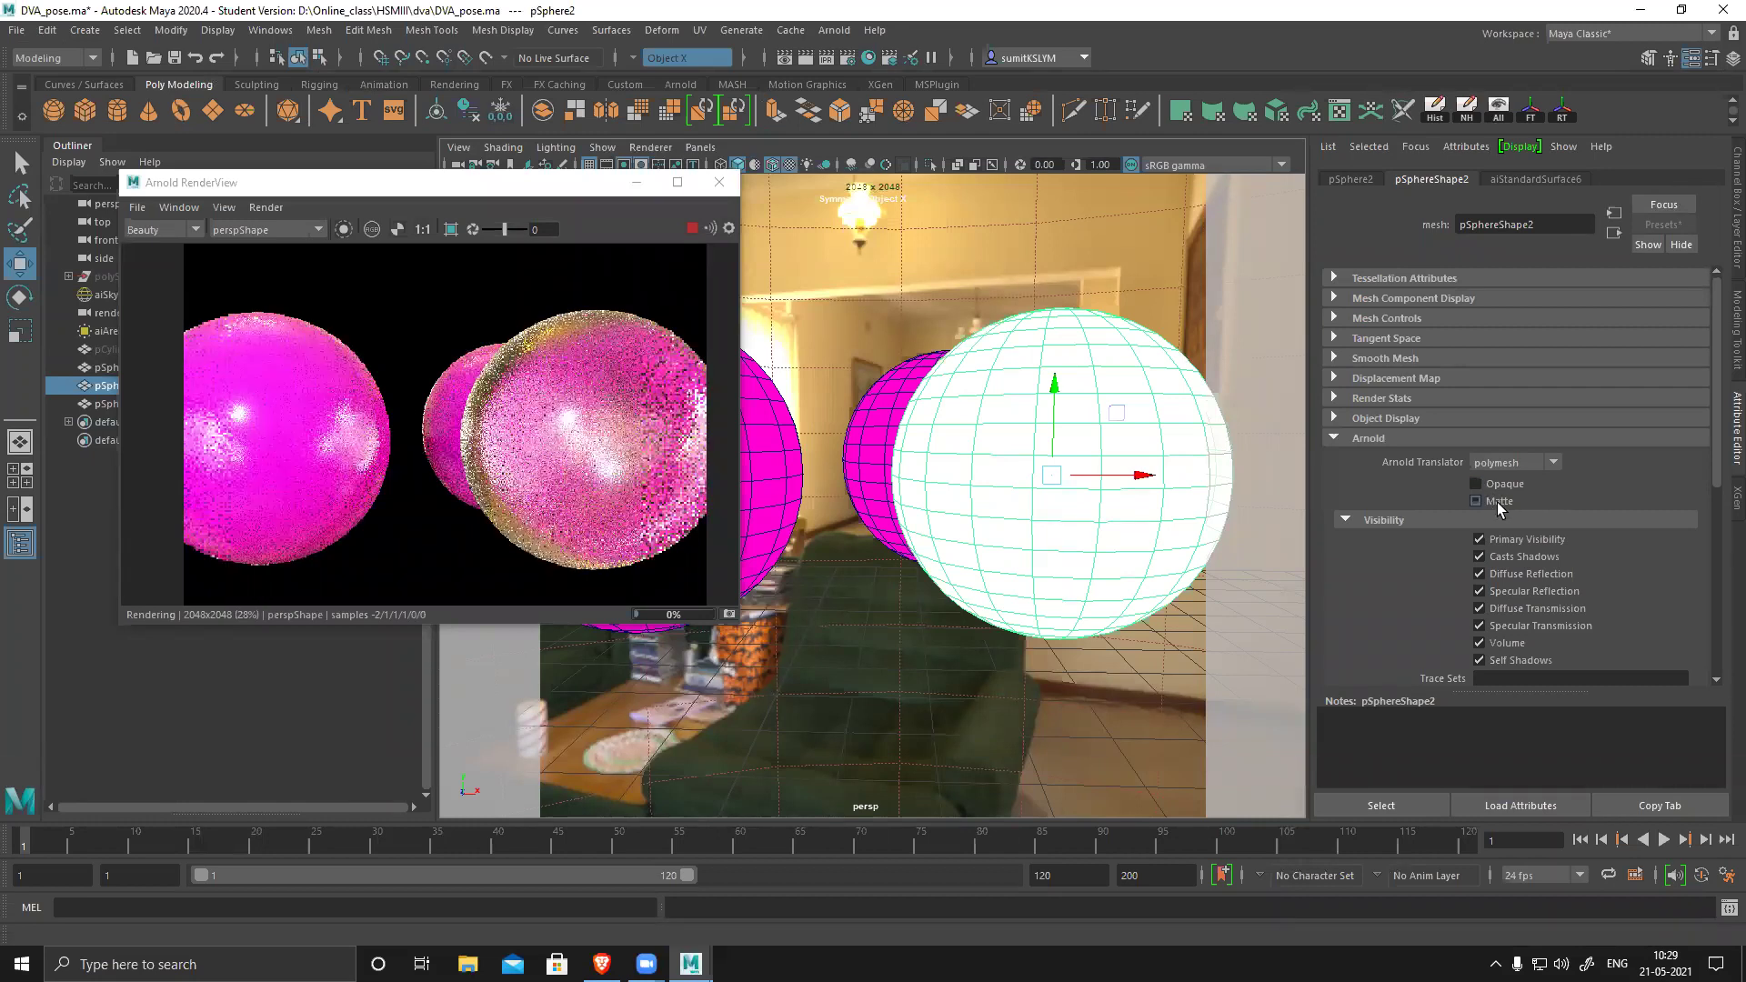
- Lower the geometry Opacity of the transmissive sphere's aiStandardSurface6 material to about one third
{"action": "left_click", "coordinate": [1550, 178]}
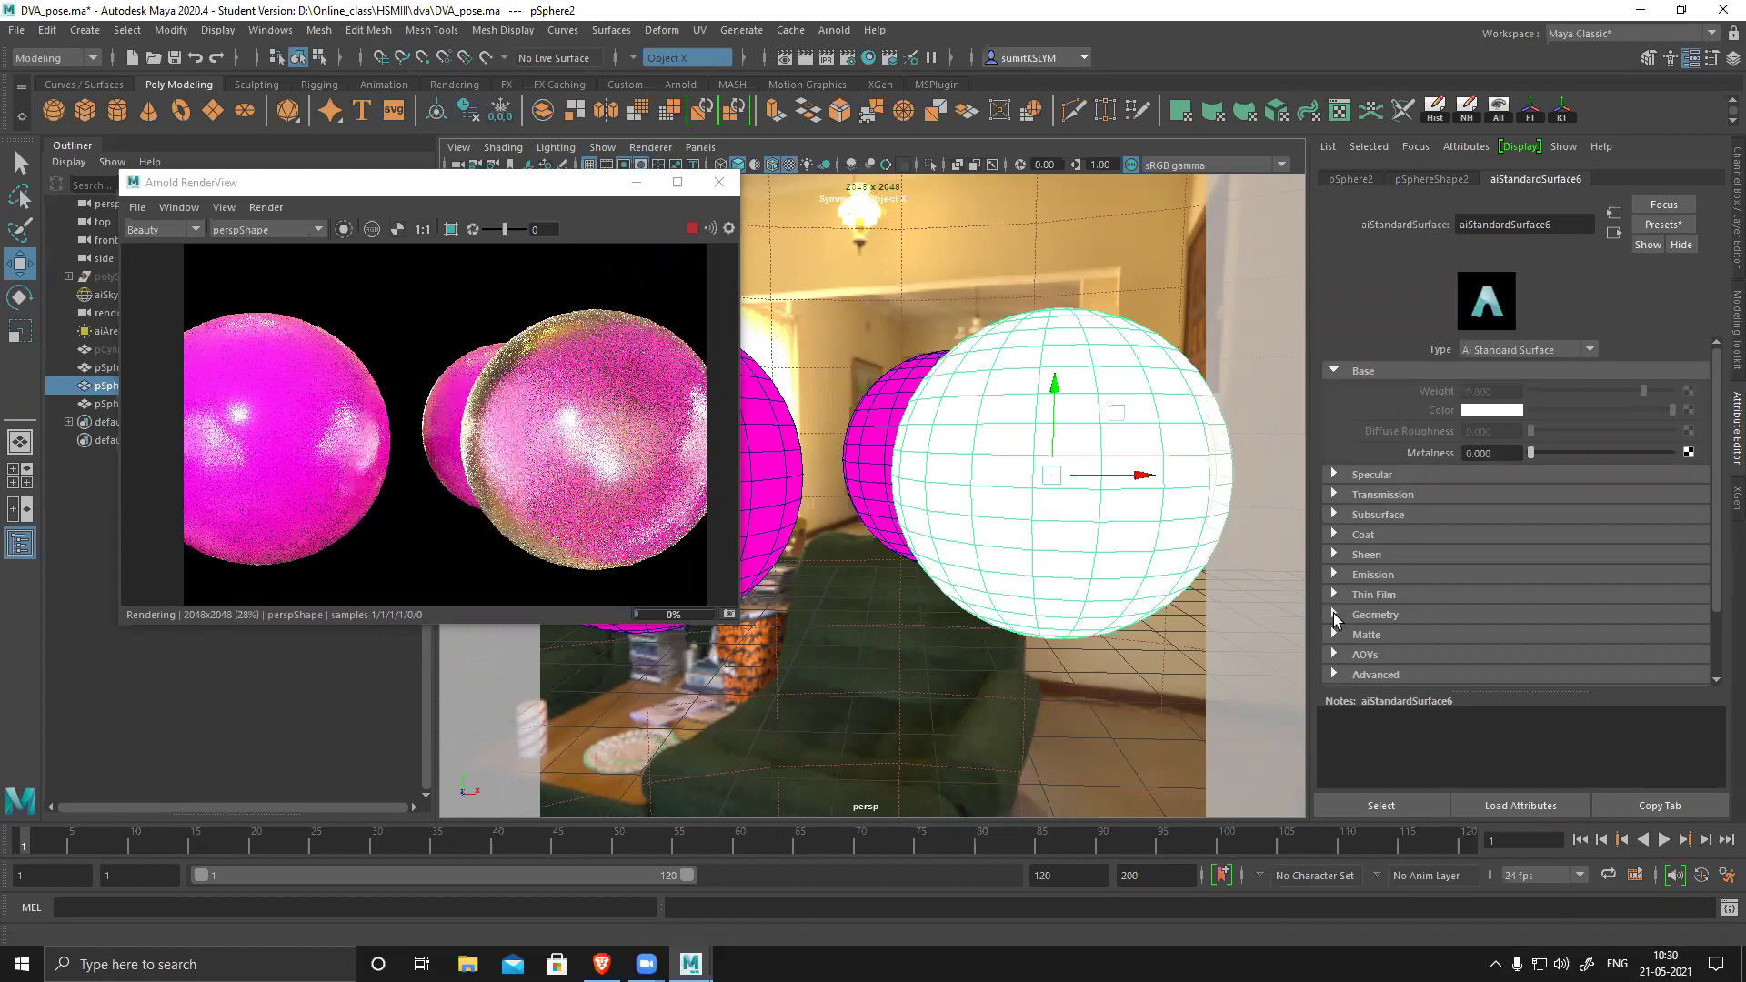
{"action": "left_click", "coordinate": [1458, 614]}
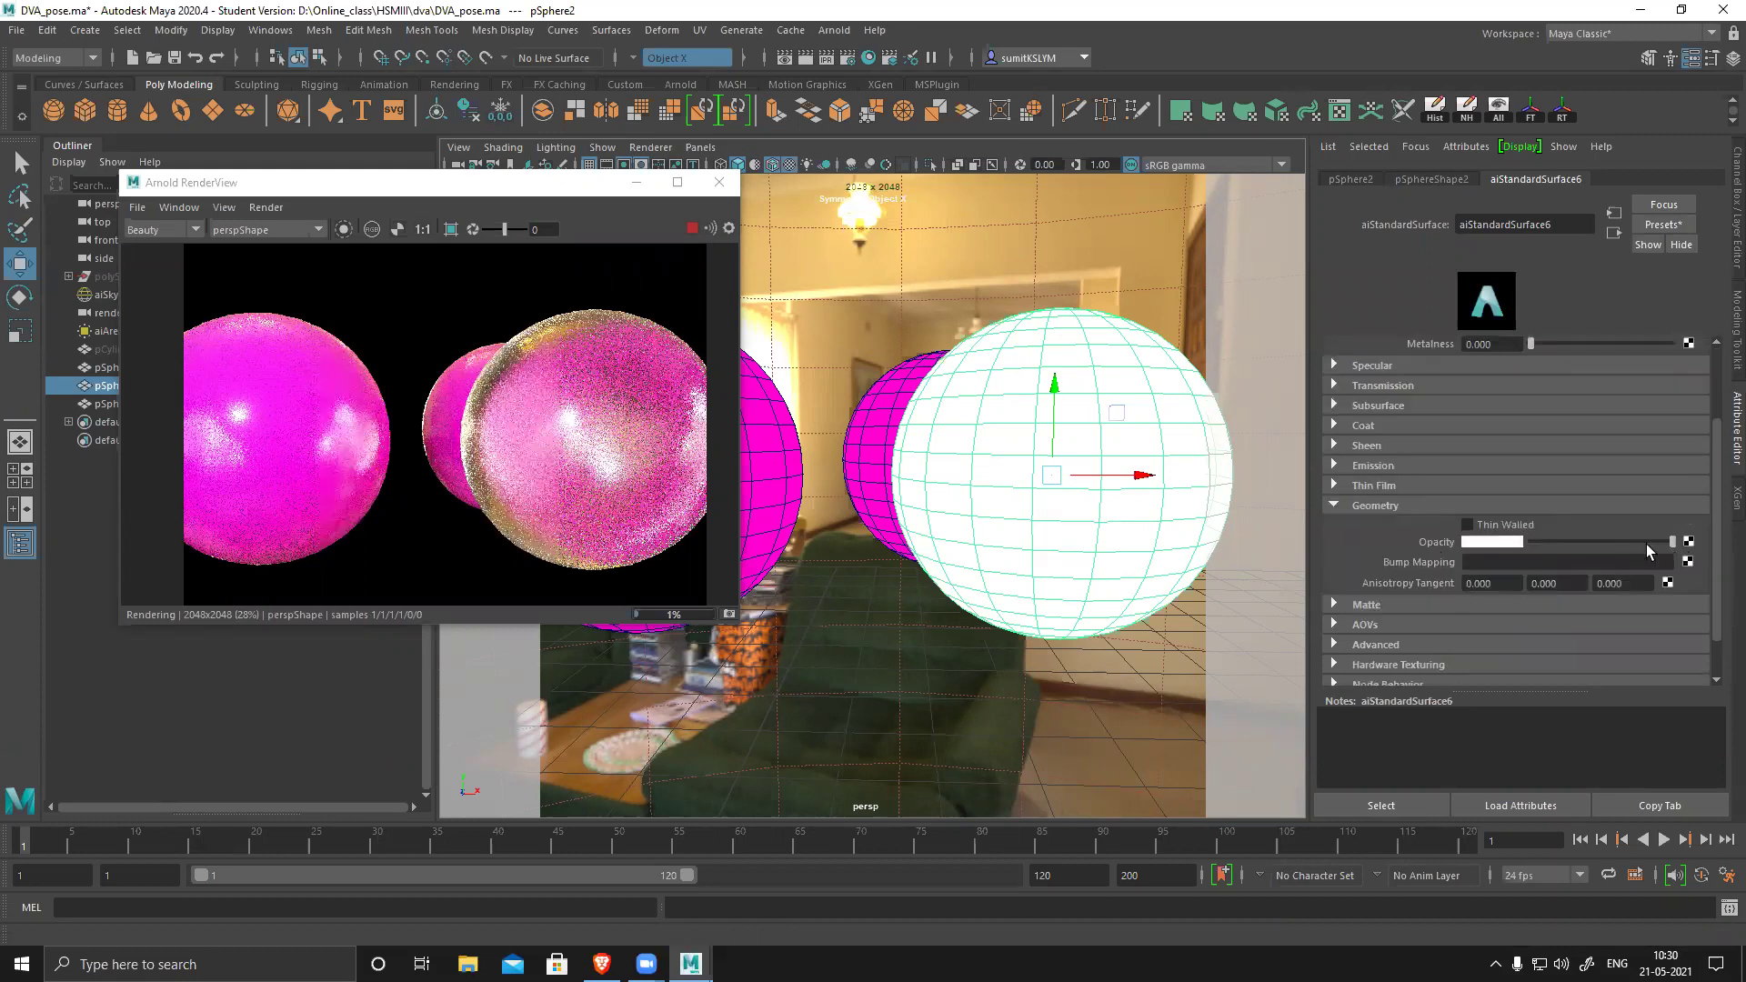
{"action": "left_click", "coordinate": [1620, 544]}
{"action": "left_click", "coordinate": [1580, 550]}
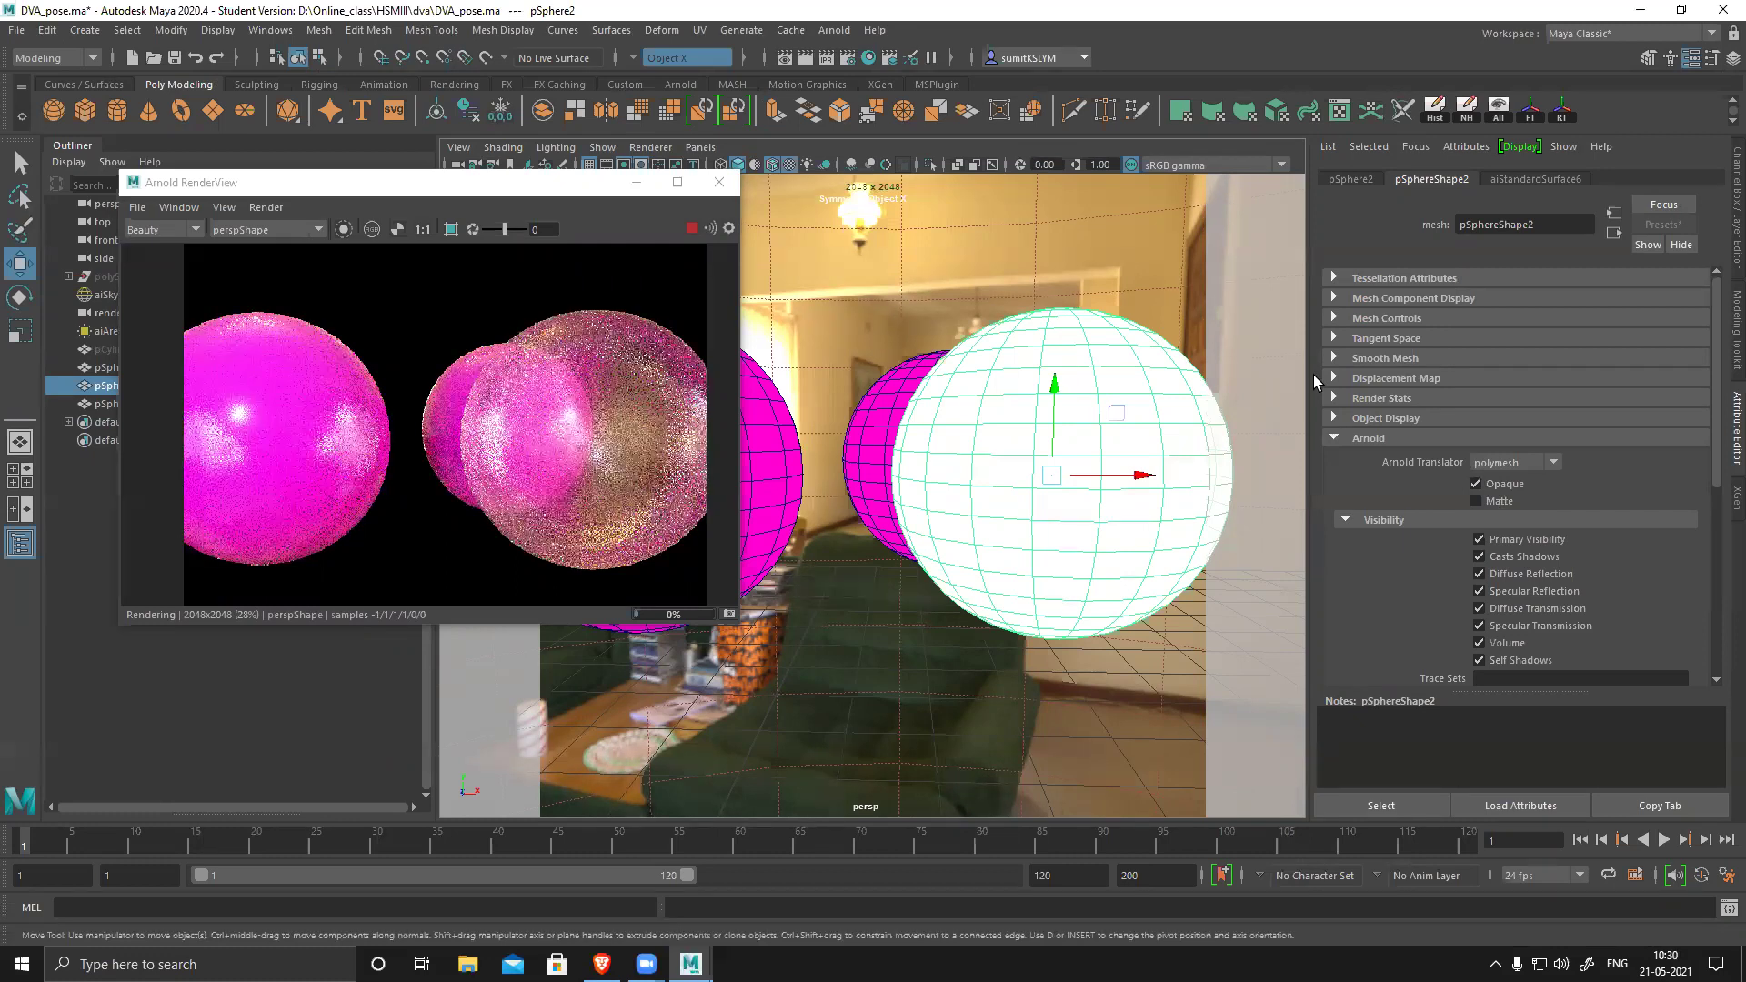
- Turn Opaque off again on pSphereShape2, and compare full Opacity with slightly under one third on aiStandardSurface6
{"action": "left_click", "coordinate": [1493, 485]}
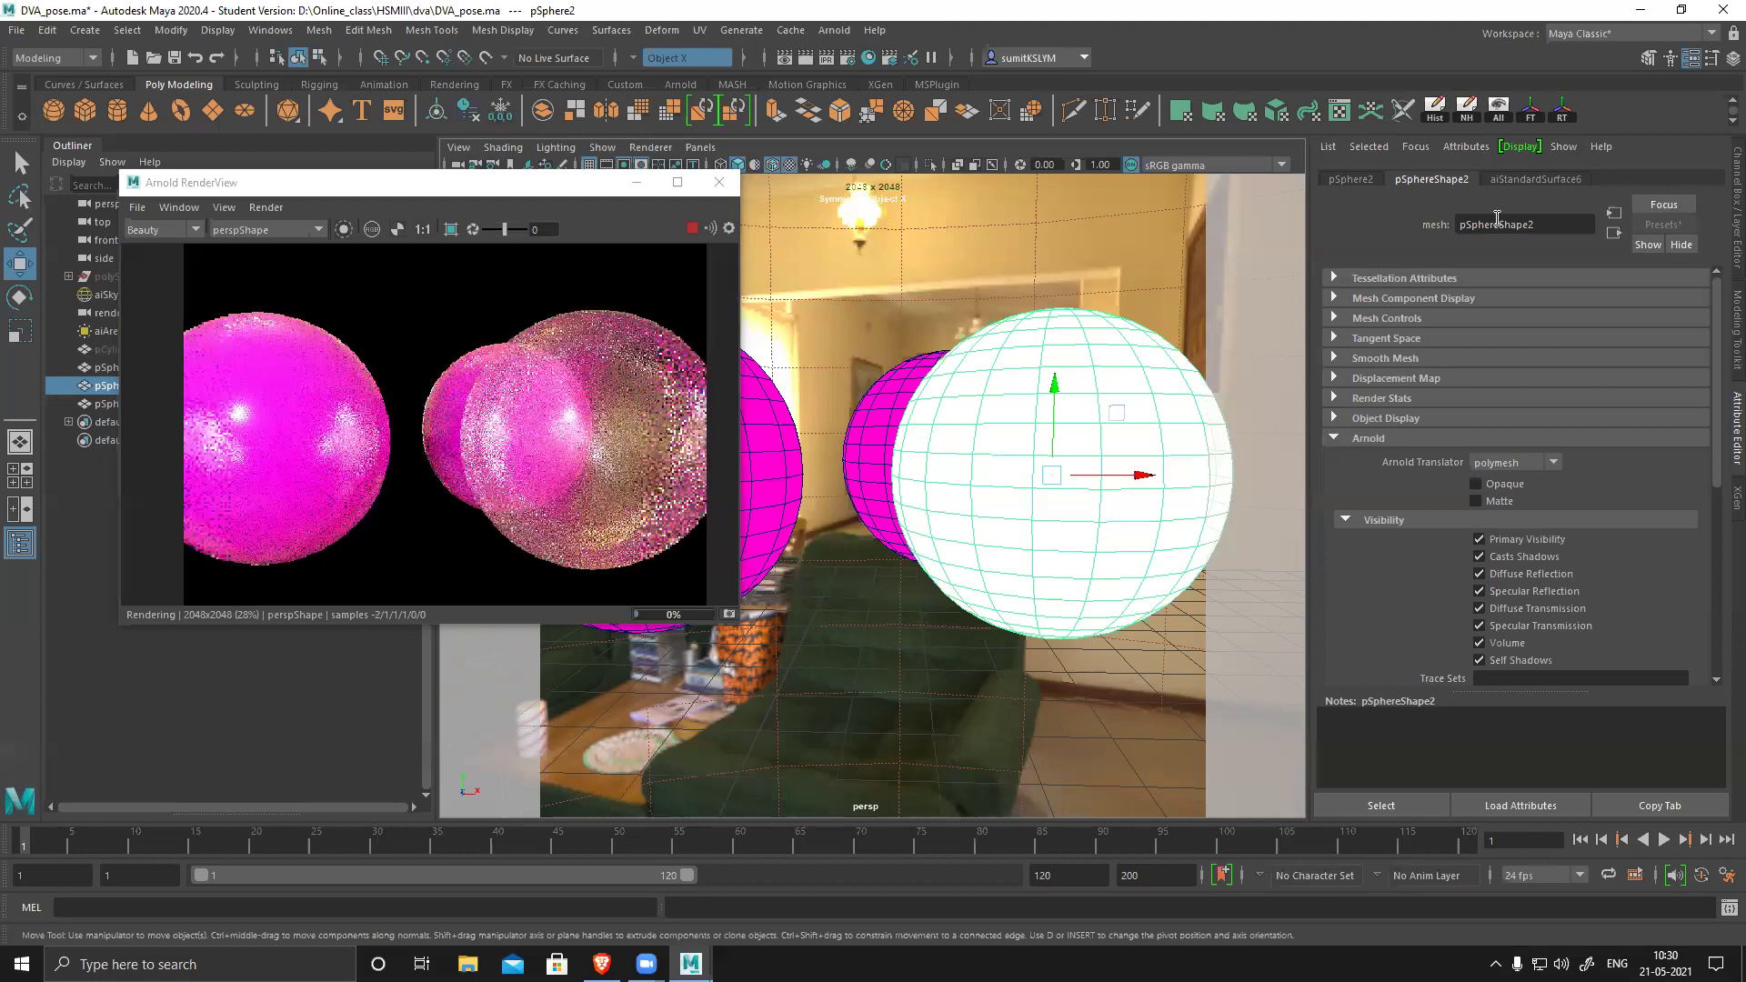
{"action": "left_click", "coordinate": [1547, 179]}
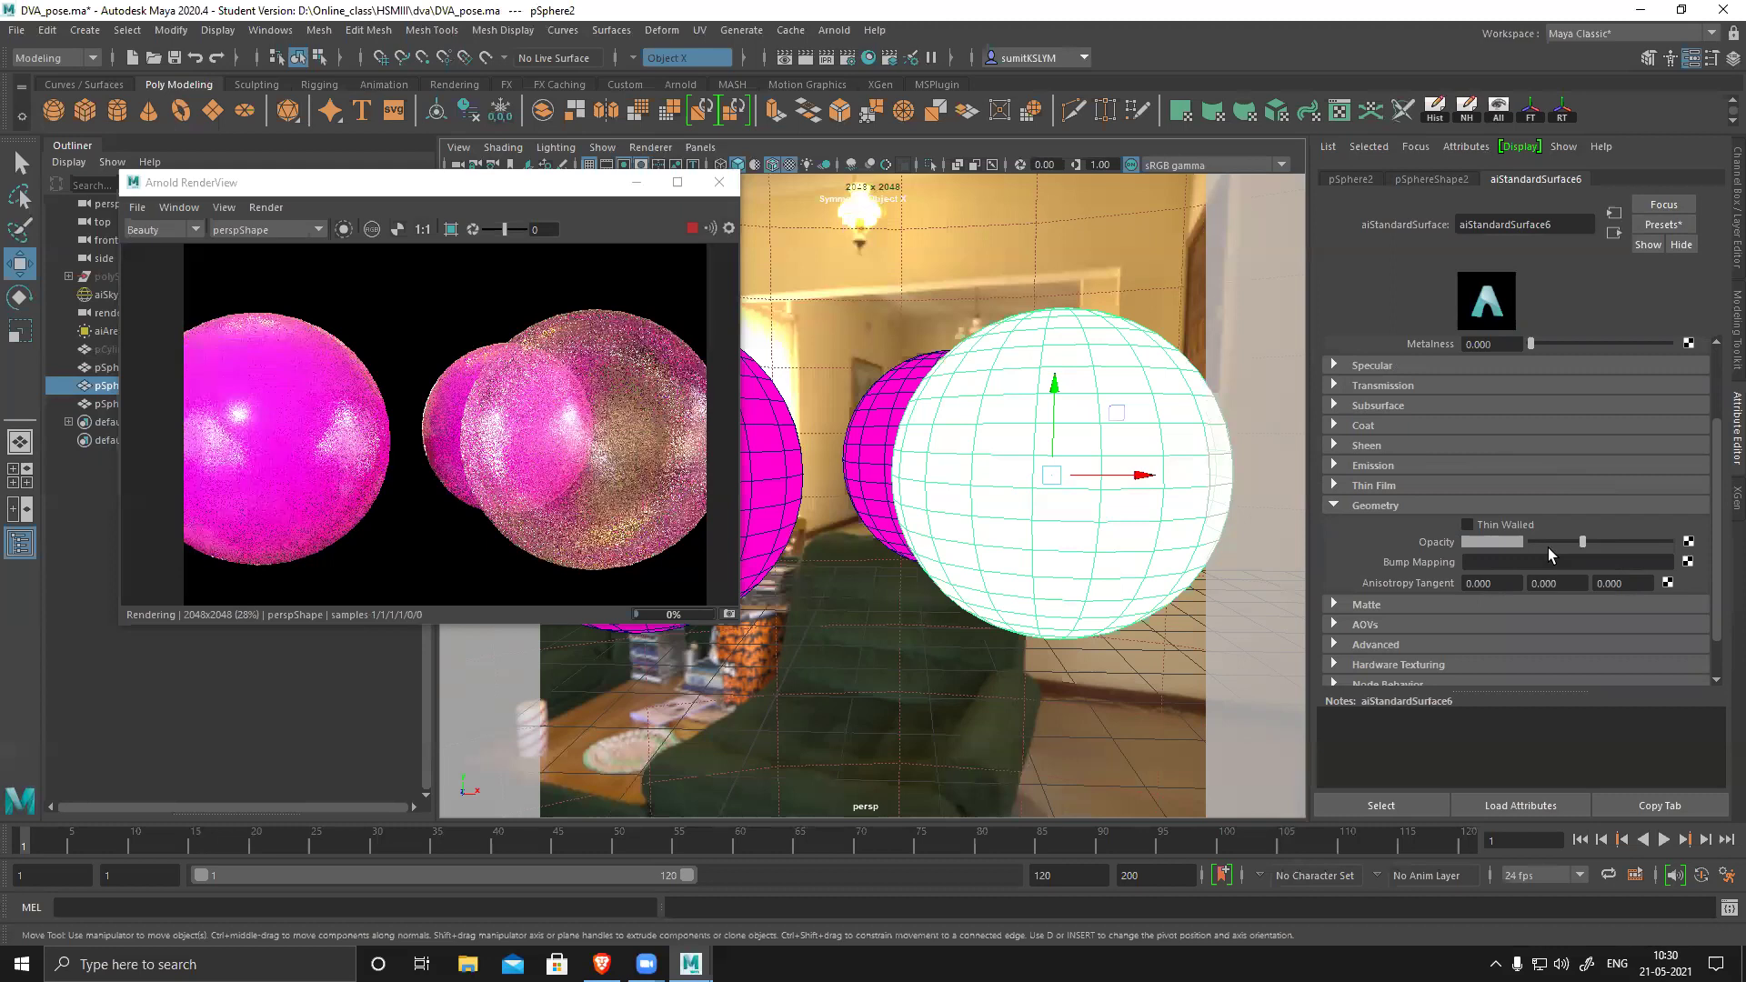
{"action": "left_click_drag", "start_coordinate": [1583, 543], "coordinate": [1714, 552]}
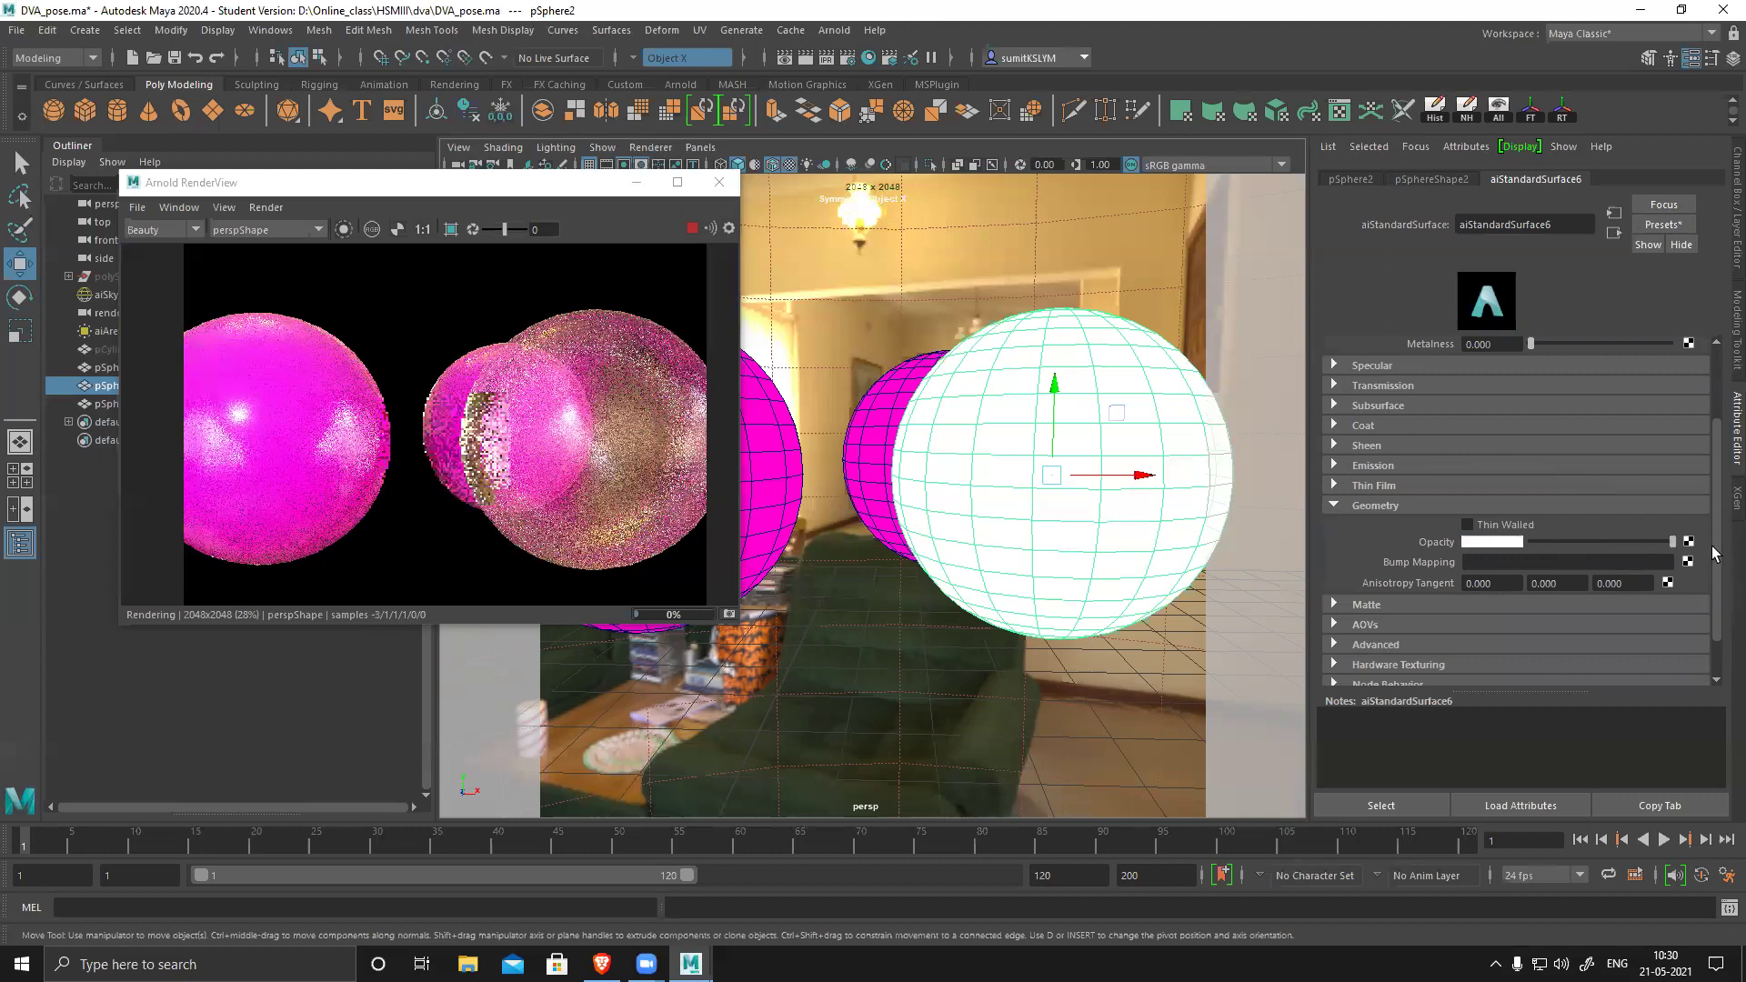
{"action": "left_click", "coordinate": [1614, 546]}
{"action": "left_click", "coordinate": [1570, 549]}
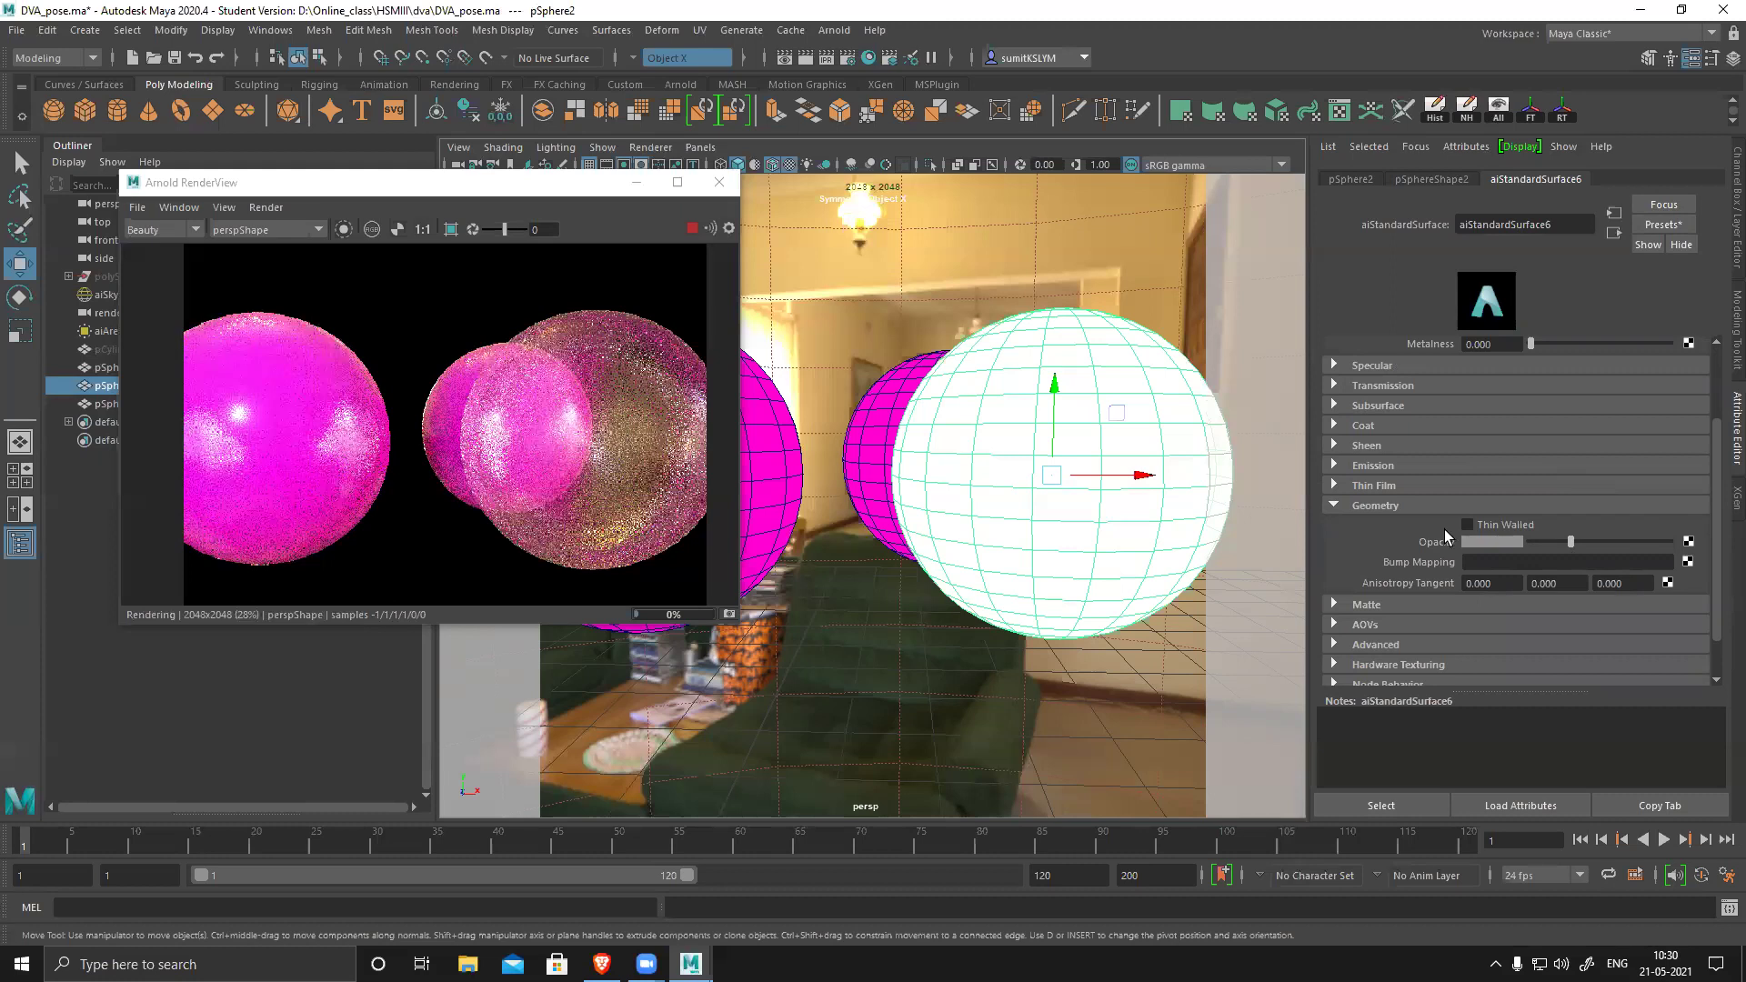
- Try a Transmission Weight of 0 on aiStandardSurface6 for comparison, and restore it to 1
{"action": "scroll", "coordinate": [1520, 522], "scroll_direction": "up", "scroll_amount": 3}
{"action": "left_click", "coordinate": [1628, 493]}
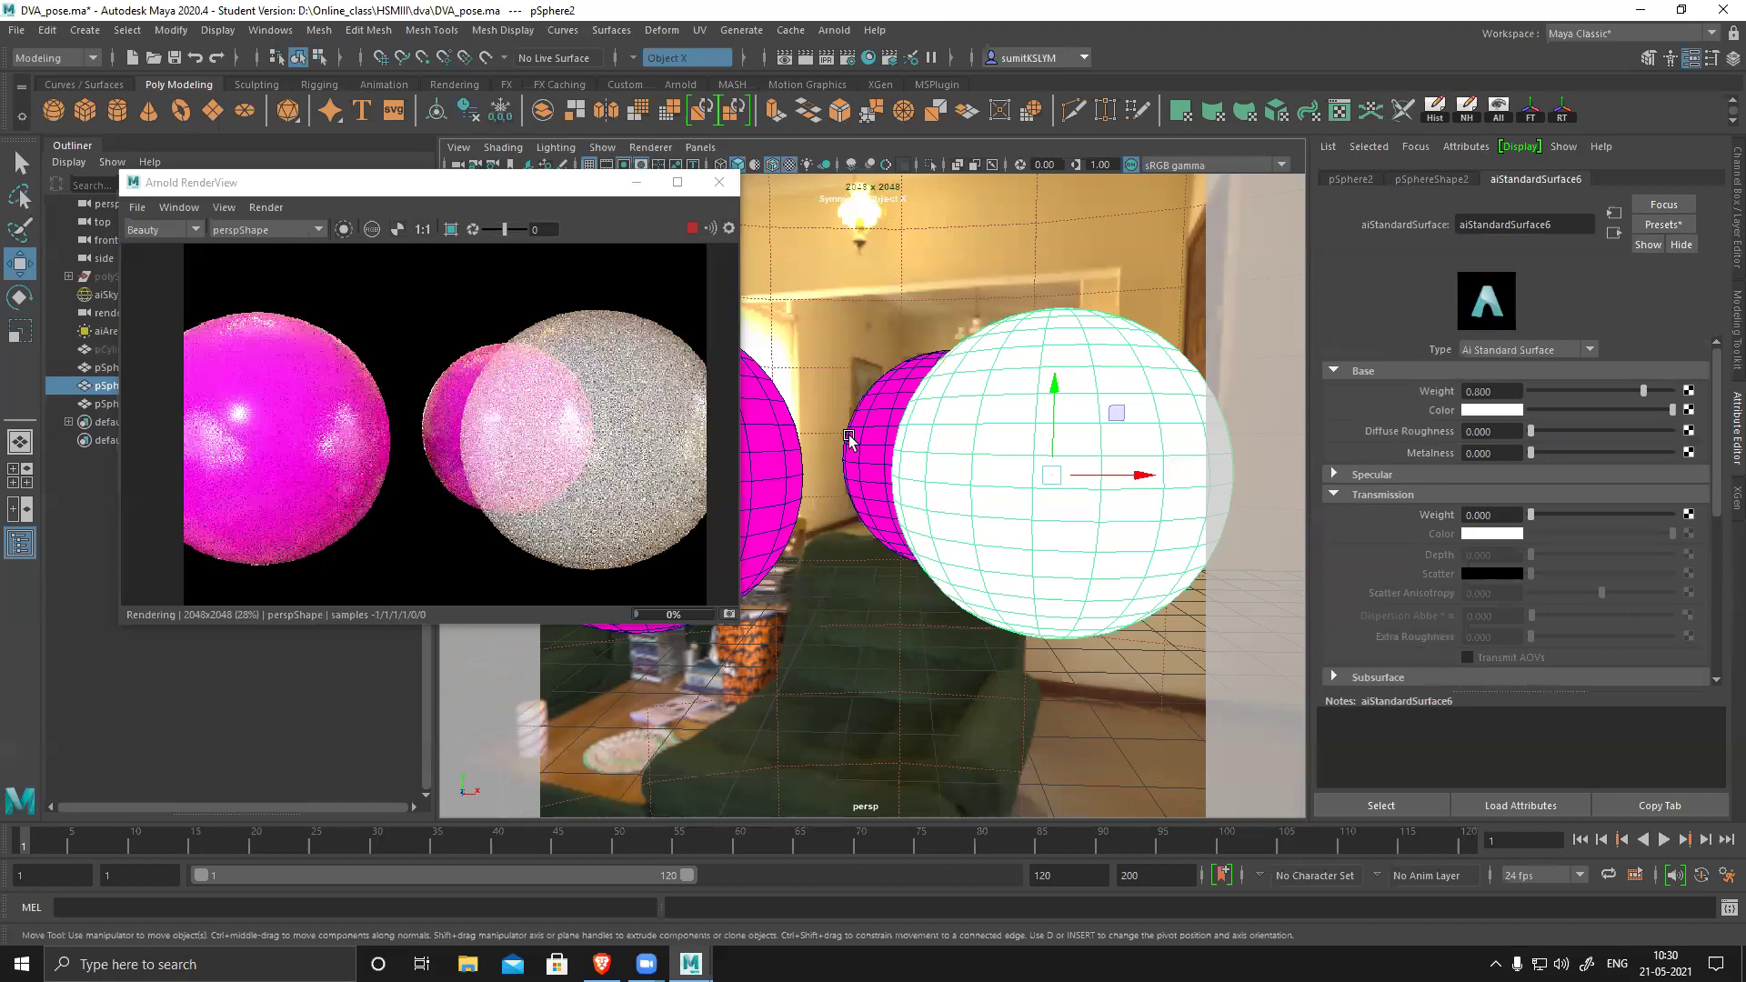
{"action": "left_click_drag", "start_coordinate": [1533, 515], "coordinate": [1674, 515]}
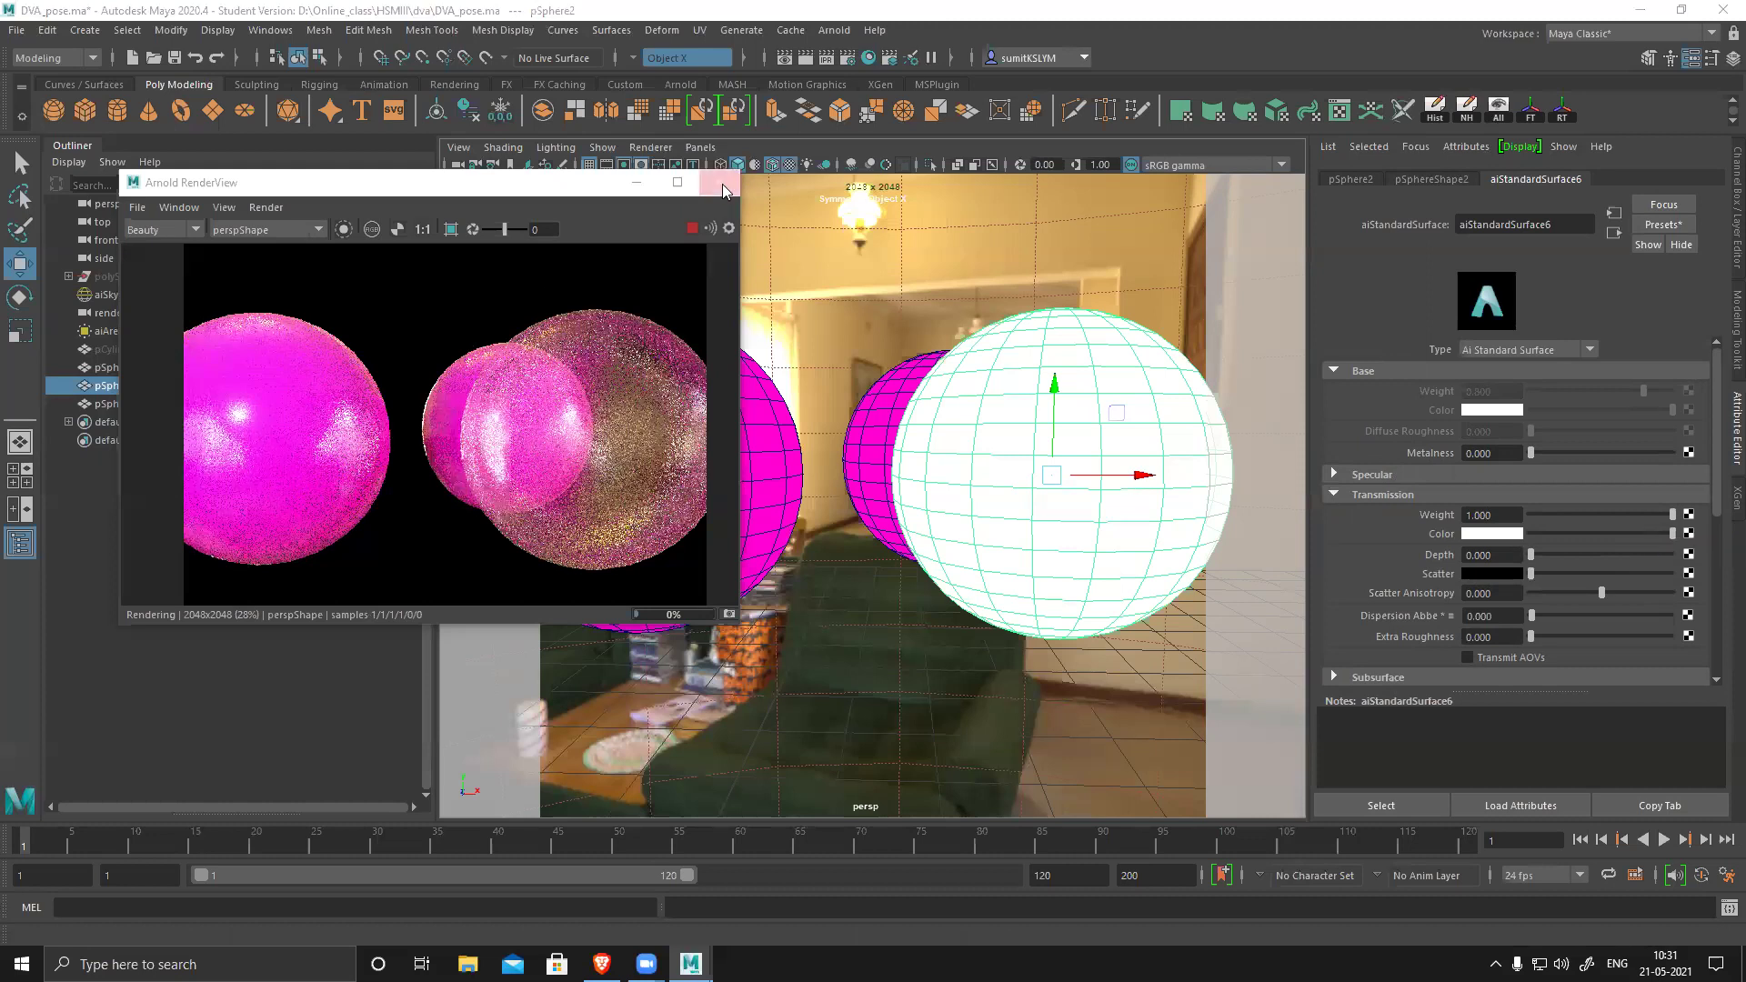
- Close the Arnold RenderView and delete all three test spheres from the scene
{"action": "left_click", "coordinate": [987, 519]}
{"action": "key", "text": "Delete"}
{"action": "left_click", "coordinate": [851, 470]}
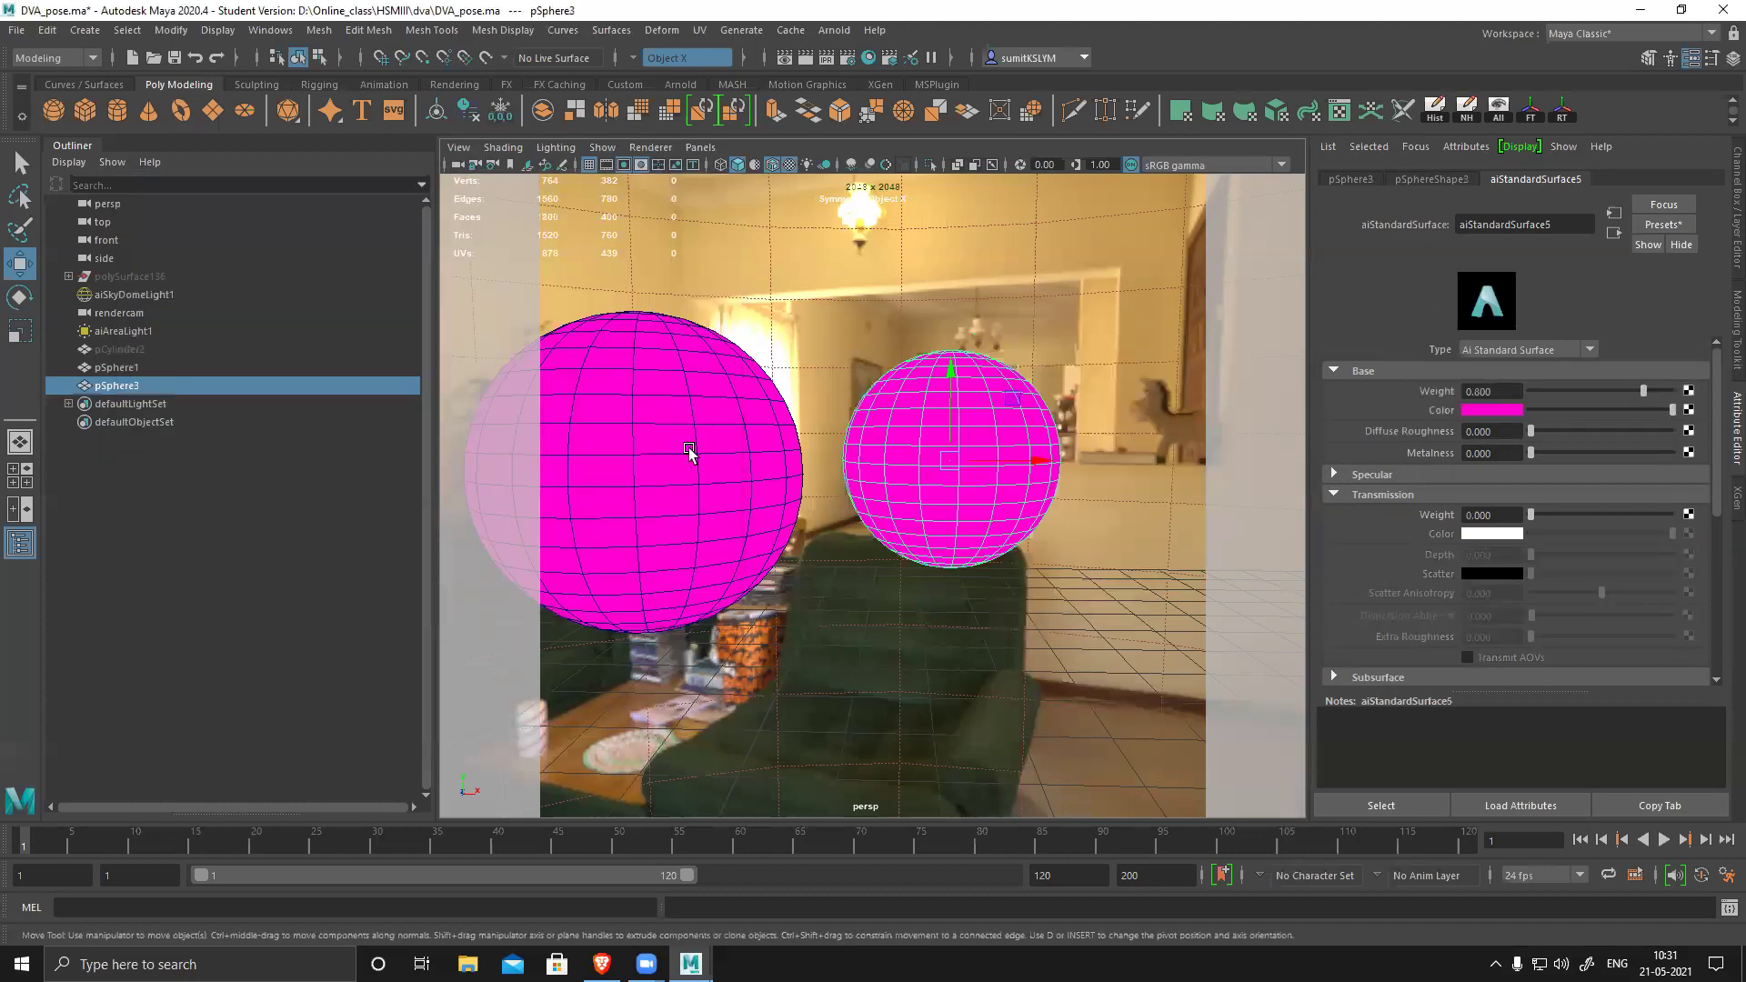
{"action": "left_click", "coordinate": [687, 452], "text": "shift"}
{"action": "key", "text": "Delete"}
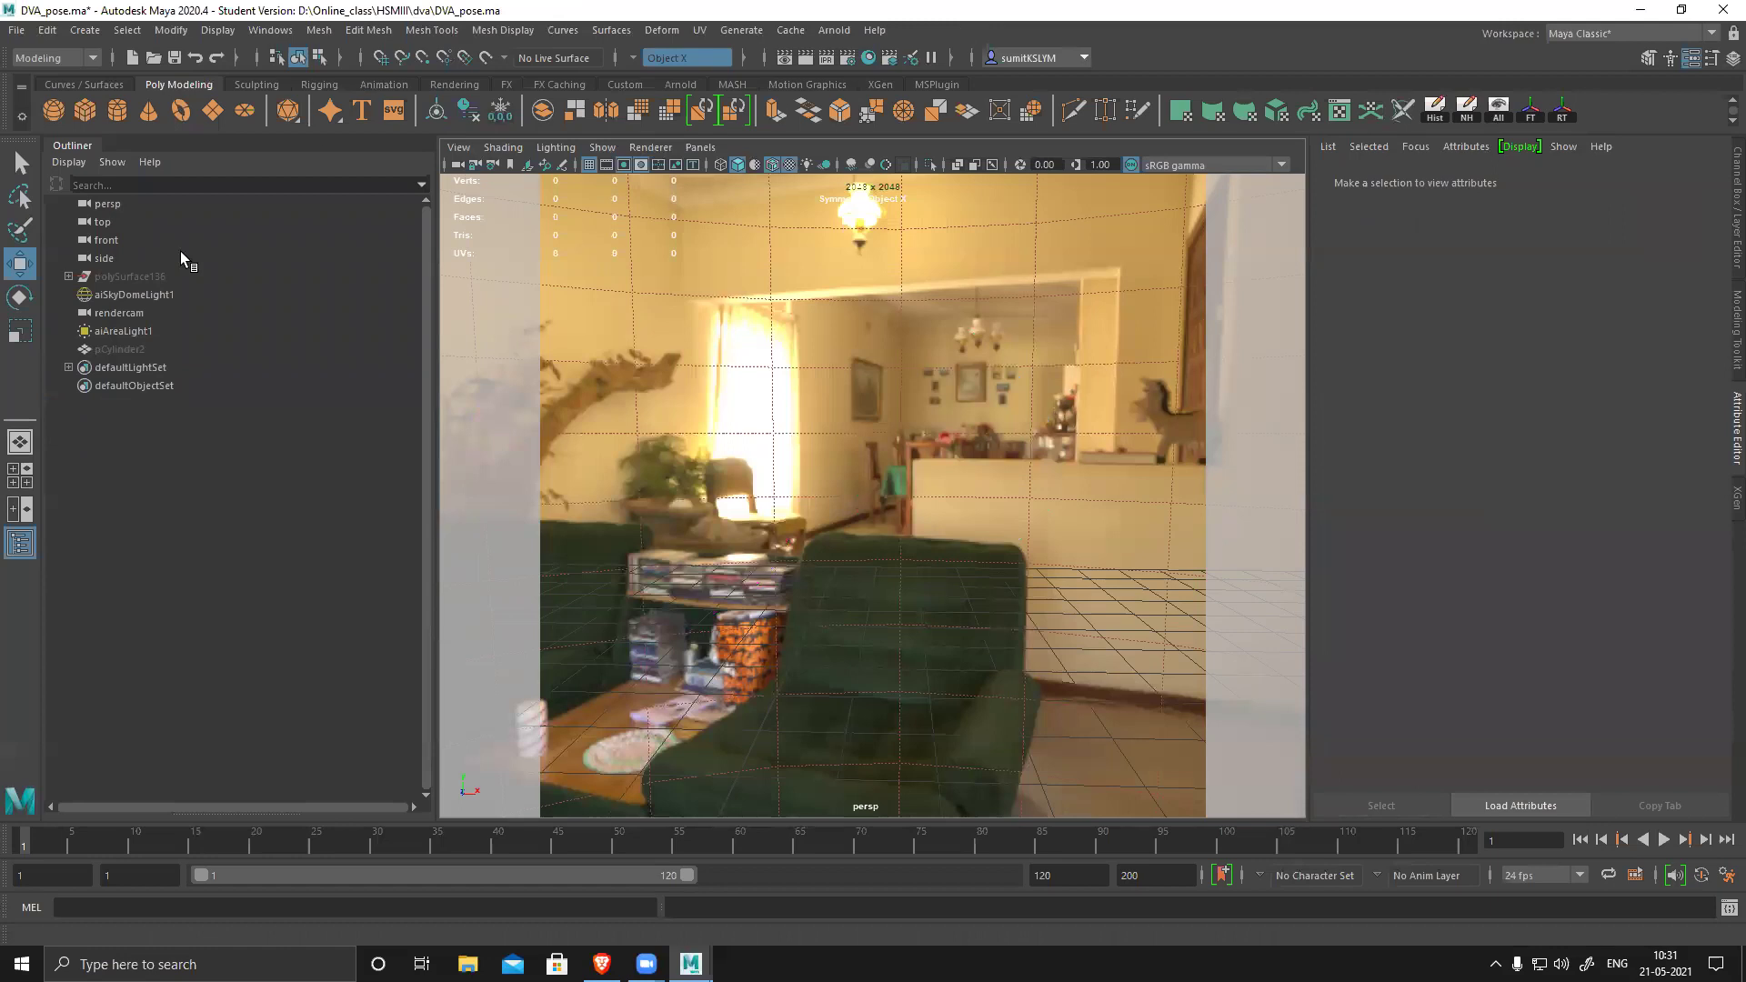
- Unhide the mech group polySurface136 and the backdrop cylinder pCylinder2
{"action": "left_click", "coordinate": [131, 276]}
{"action": "key", "text": "shift+h"}
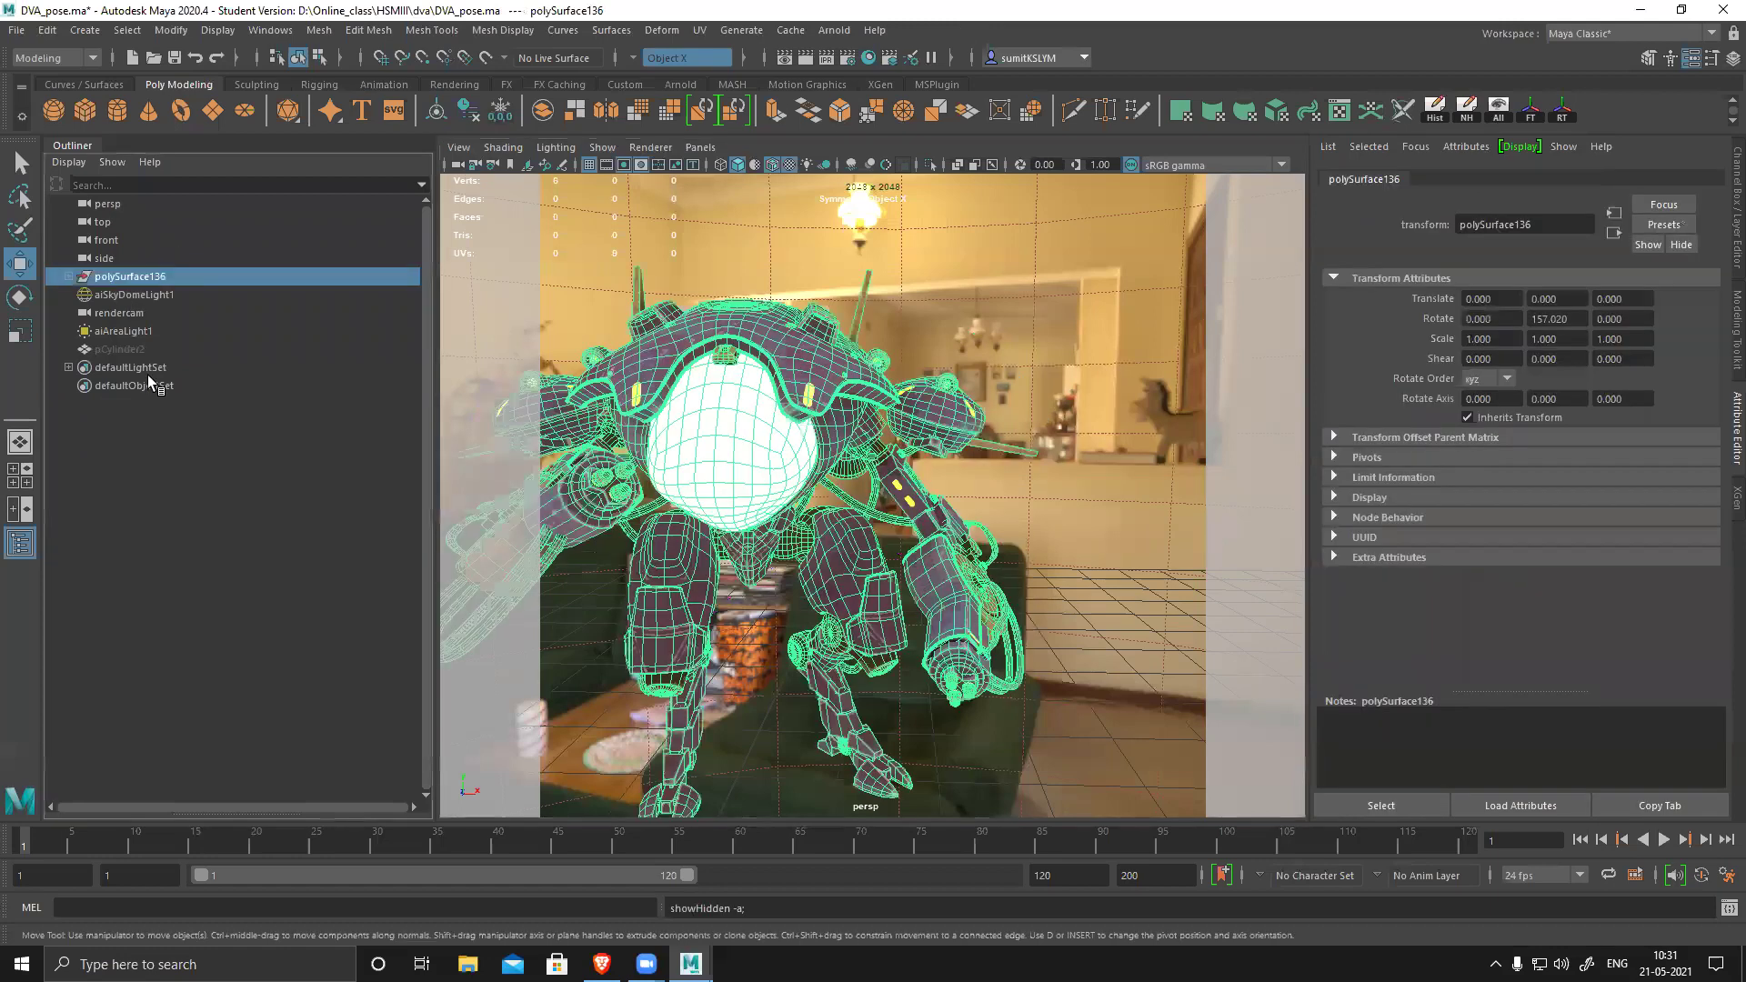
{"action": "left_click", "coordinate": [126, 346]}
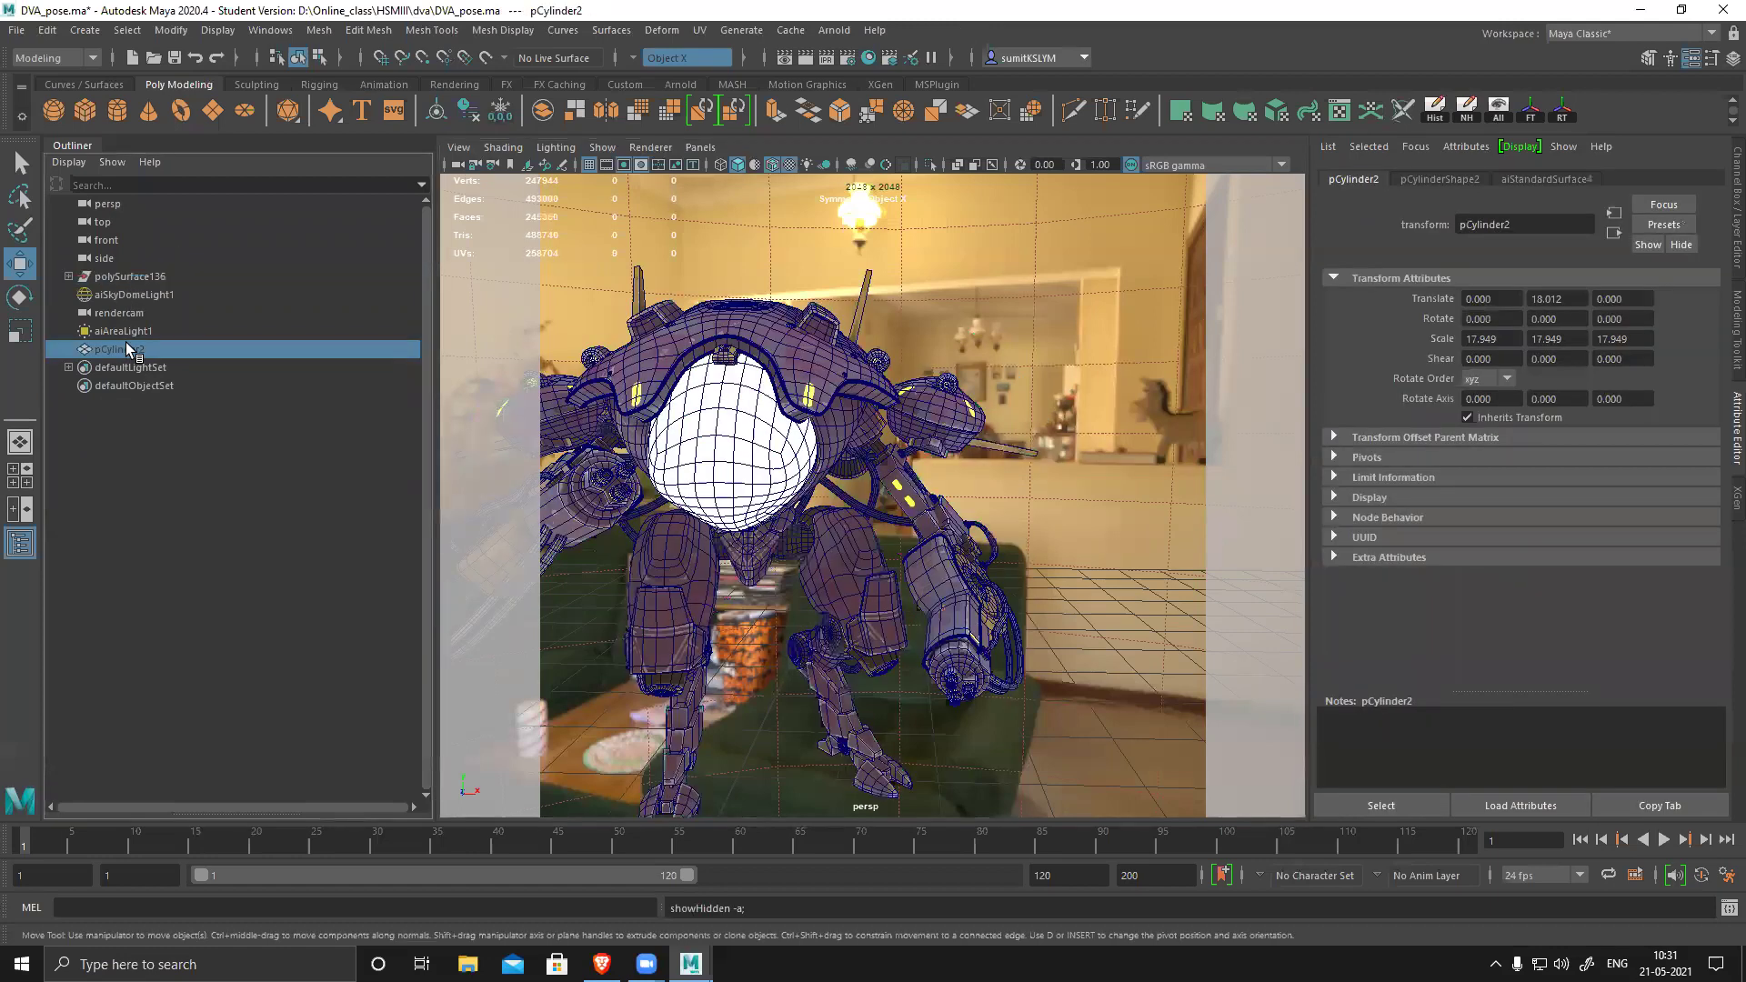
{"action": "key", "text": "shift+h"}
{"action": "key", "text": "f"}
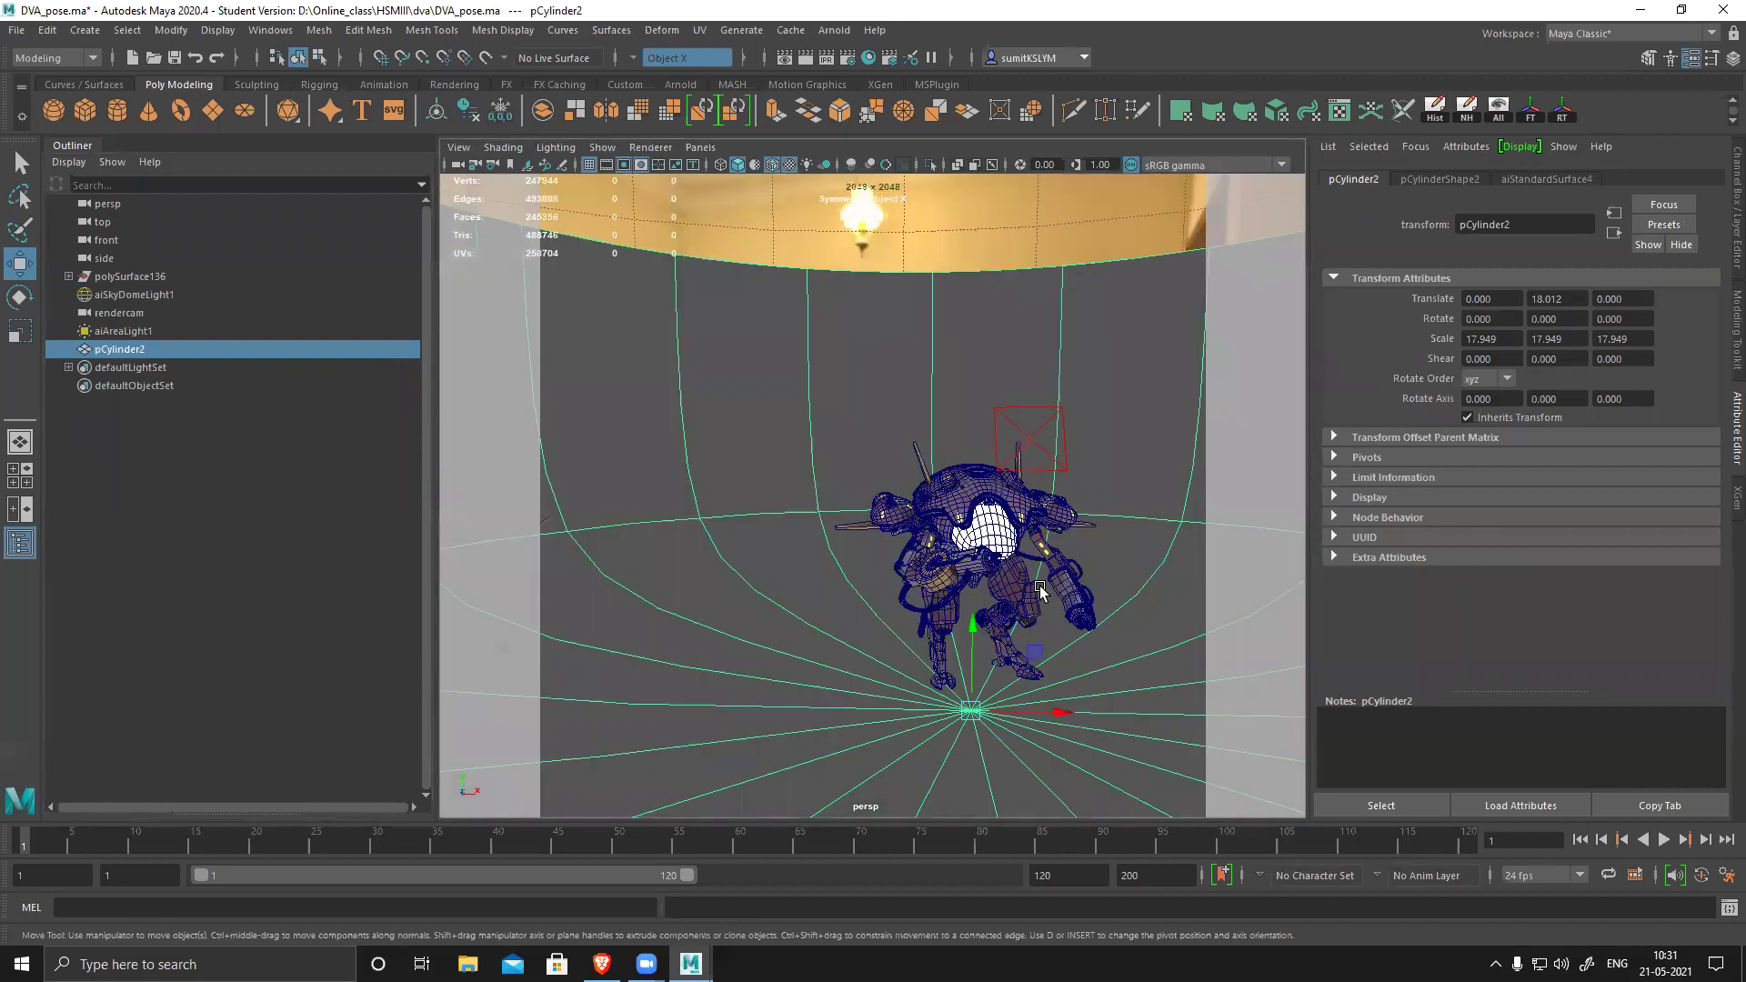
{"action": "scroll", "coordinate": [971, 283], "scroll_direction": "up", "scroll_amount": 3}
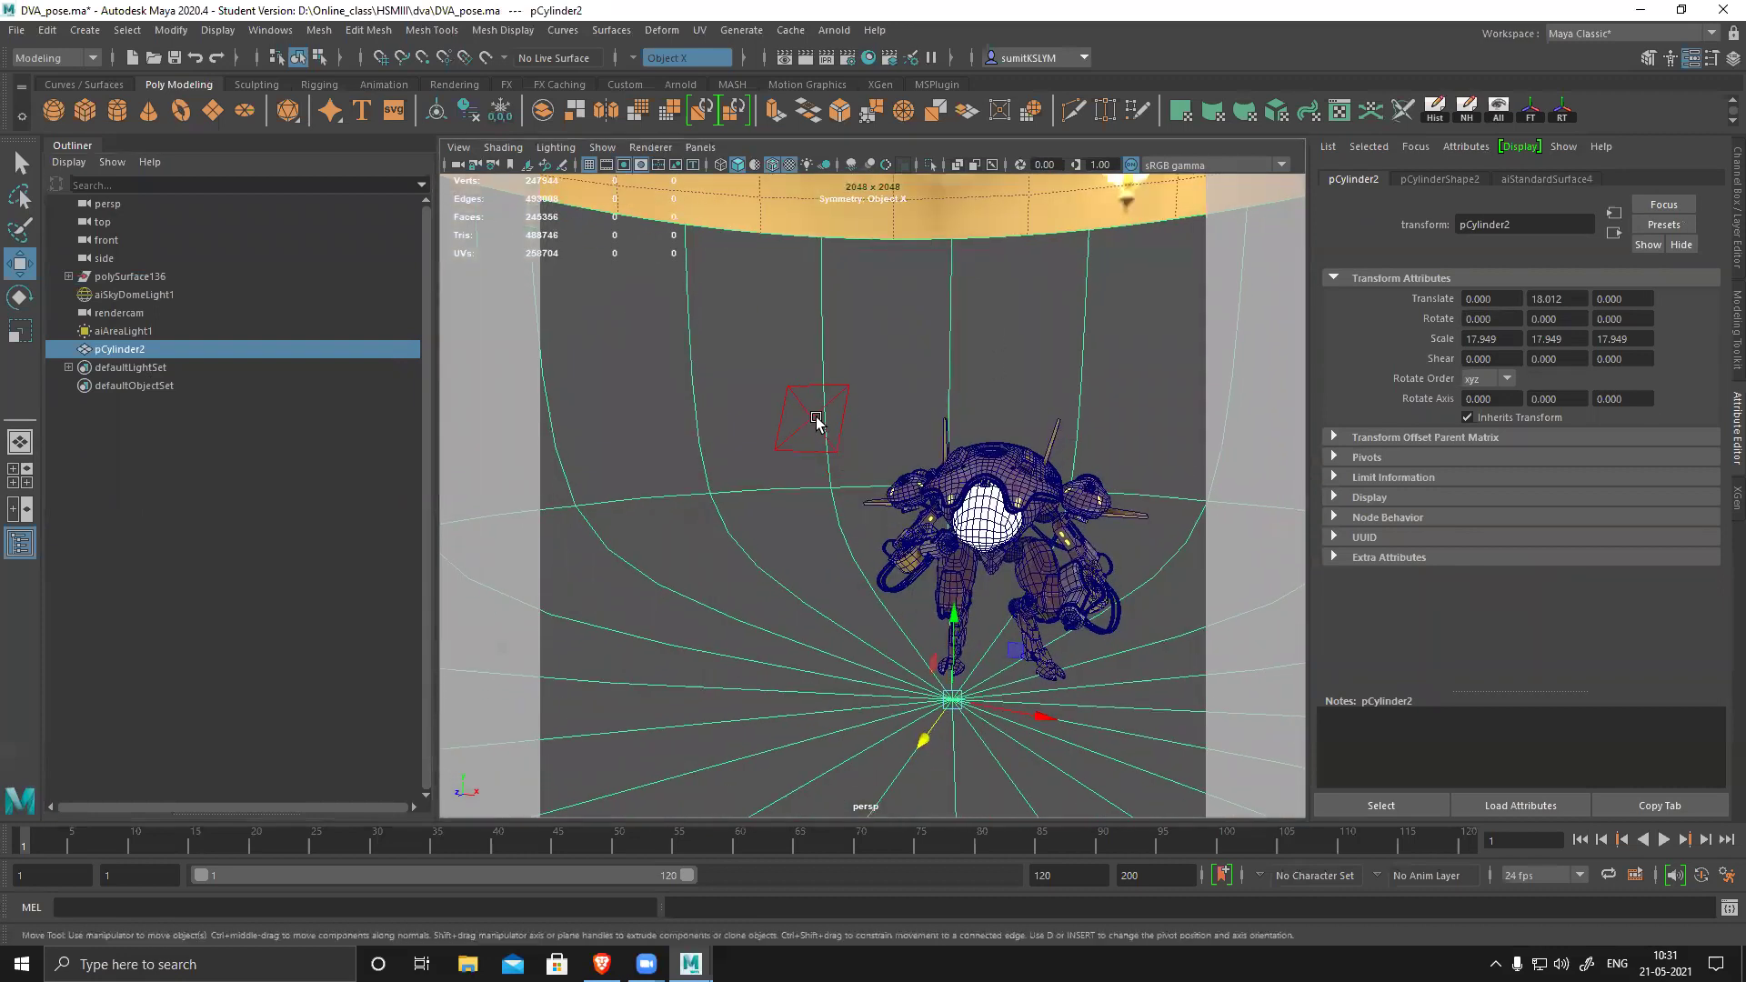
- Select the area light aiAreaLight1 beside the mech and delete it
{"action": "left_click", "coordinate": [819, 450]}
{"action": "left_click_drag", "start_coordinate": [974, 546], "coordinate": [939, 663], "text": "alt"}
{"action": "key", "text": "Delete"}
- Render a front view of the whole mech in Arnold RenderView to examine its glass canopy
{"action": "scroll", "coordinate": [965, 674], "scroll_direction": "up", "scroll_amount": 4}
{"action": "scroll", "coordinate": [966, 677], "scroll_direction": "up", "scroll_amount": 3}
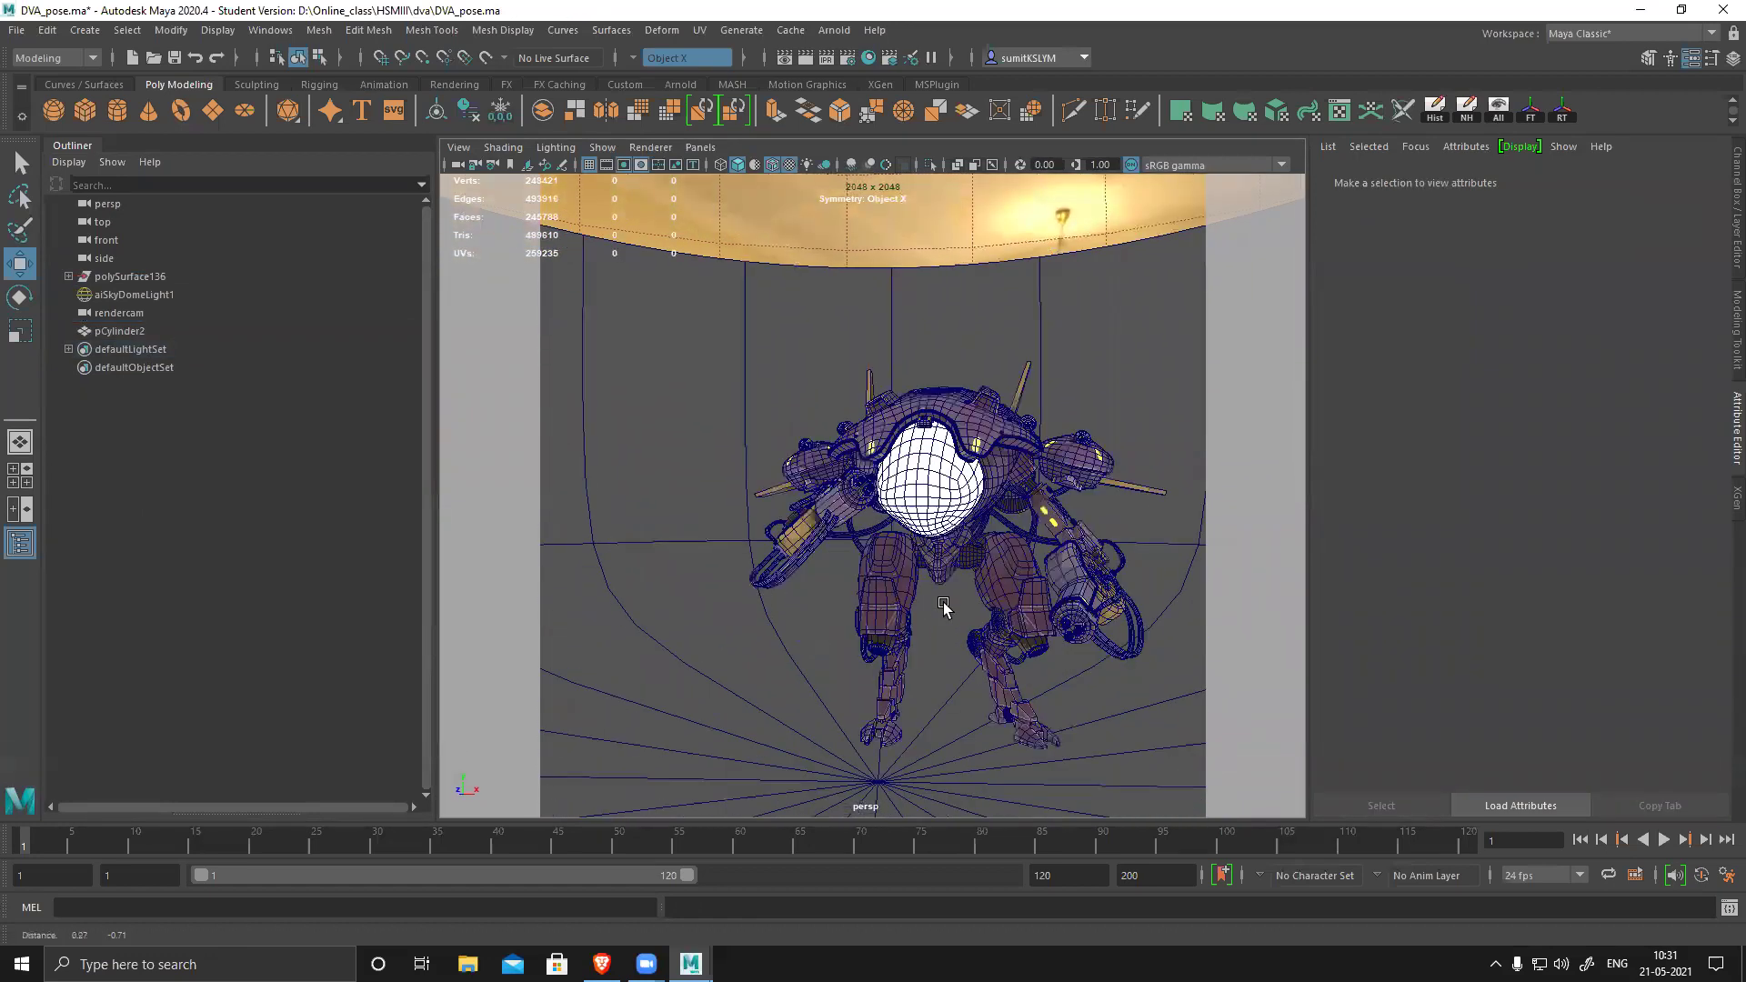
{"action": "scroll", "coordinate": [1000, 650], "scroll_direction": "up", "scroll_amount": 2}
{"action": "left_click_drag", "start_coordinate": [1010, 648], "coordinate": [980, 622], "text": "alt"}
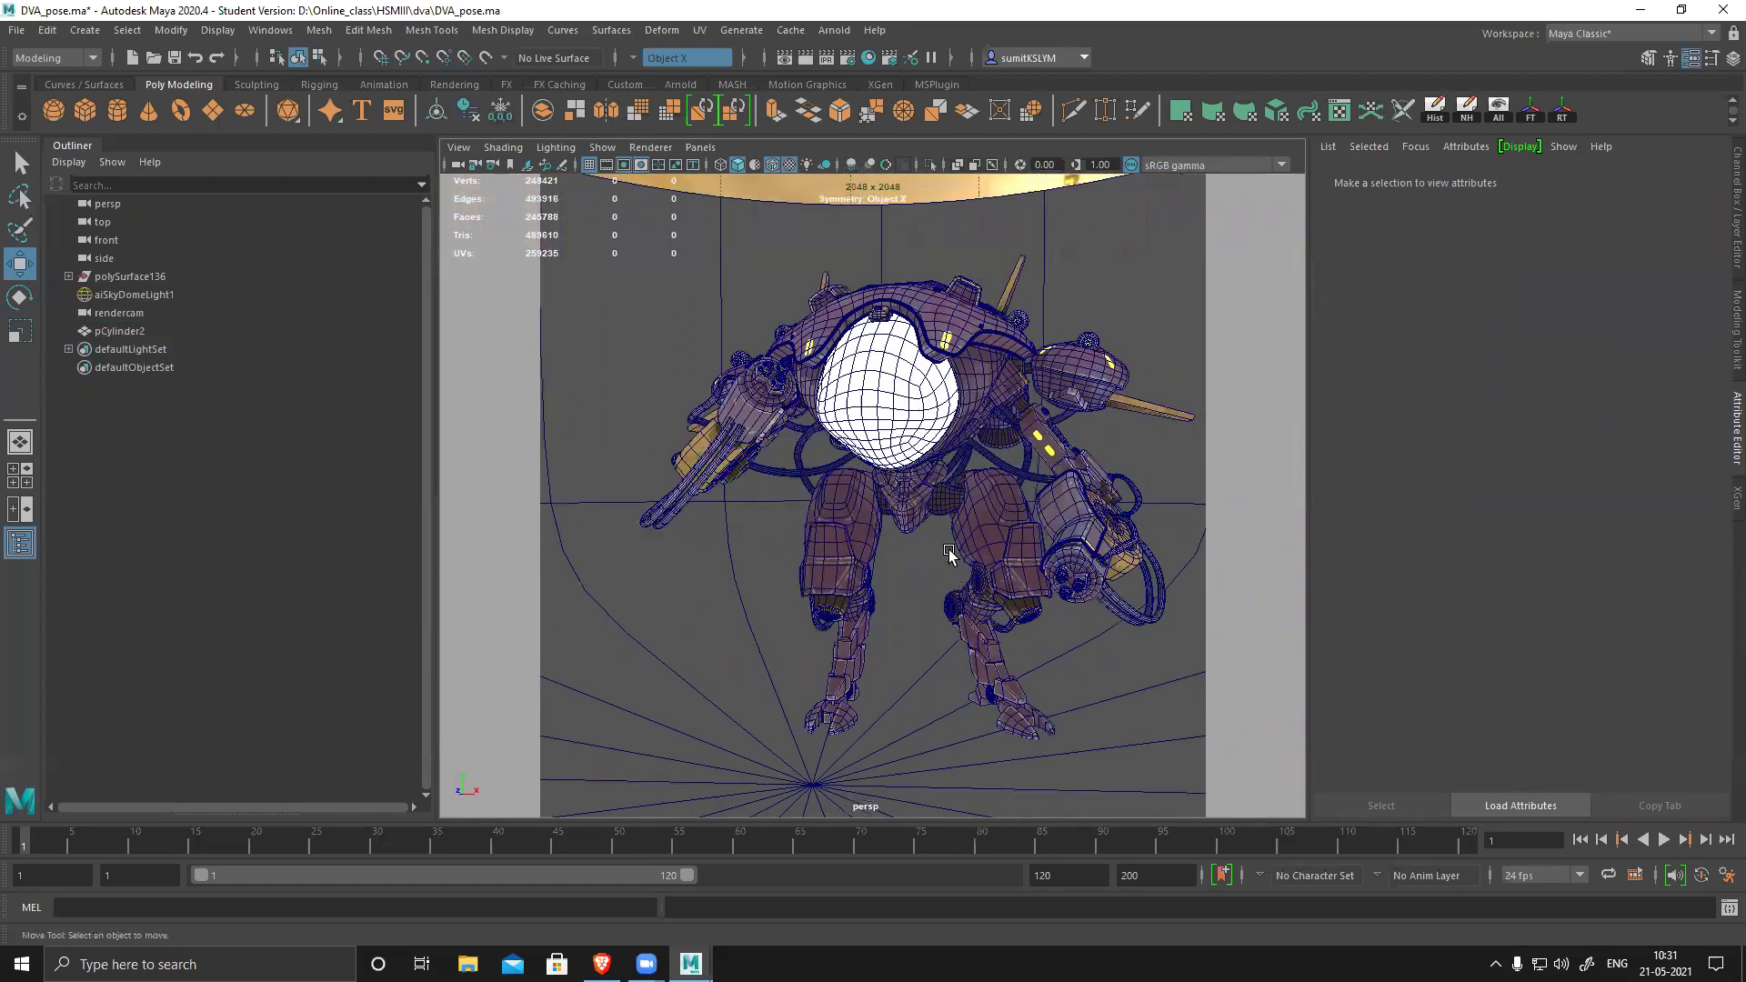
{"action": "left_click_drag", "start_coordinate": [1077, 695], "coordinate": [1014, 658], "text": "alt"}
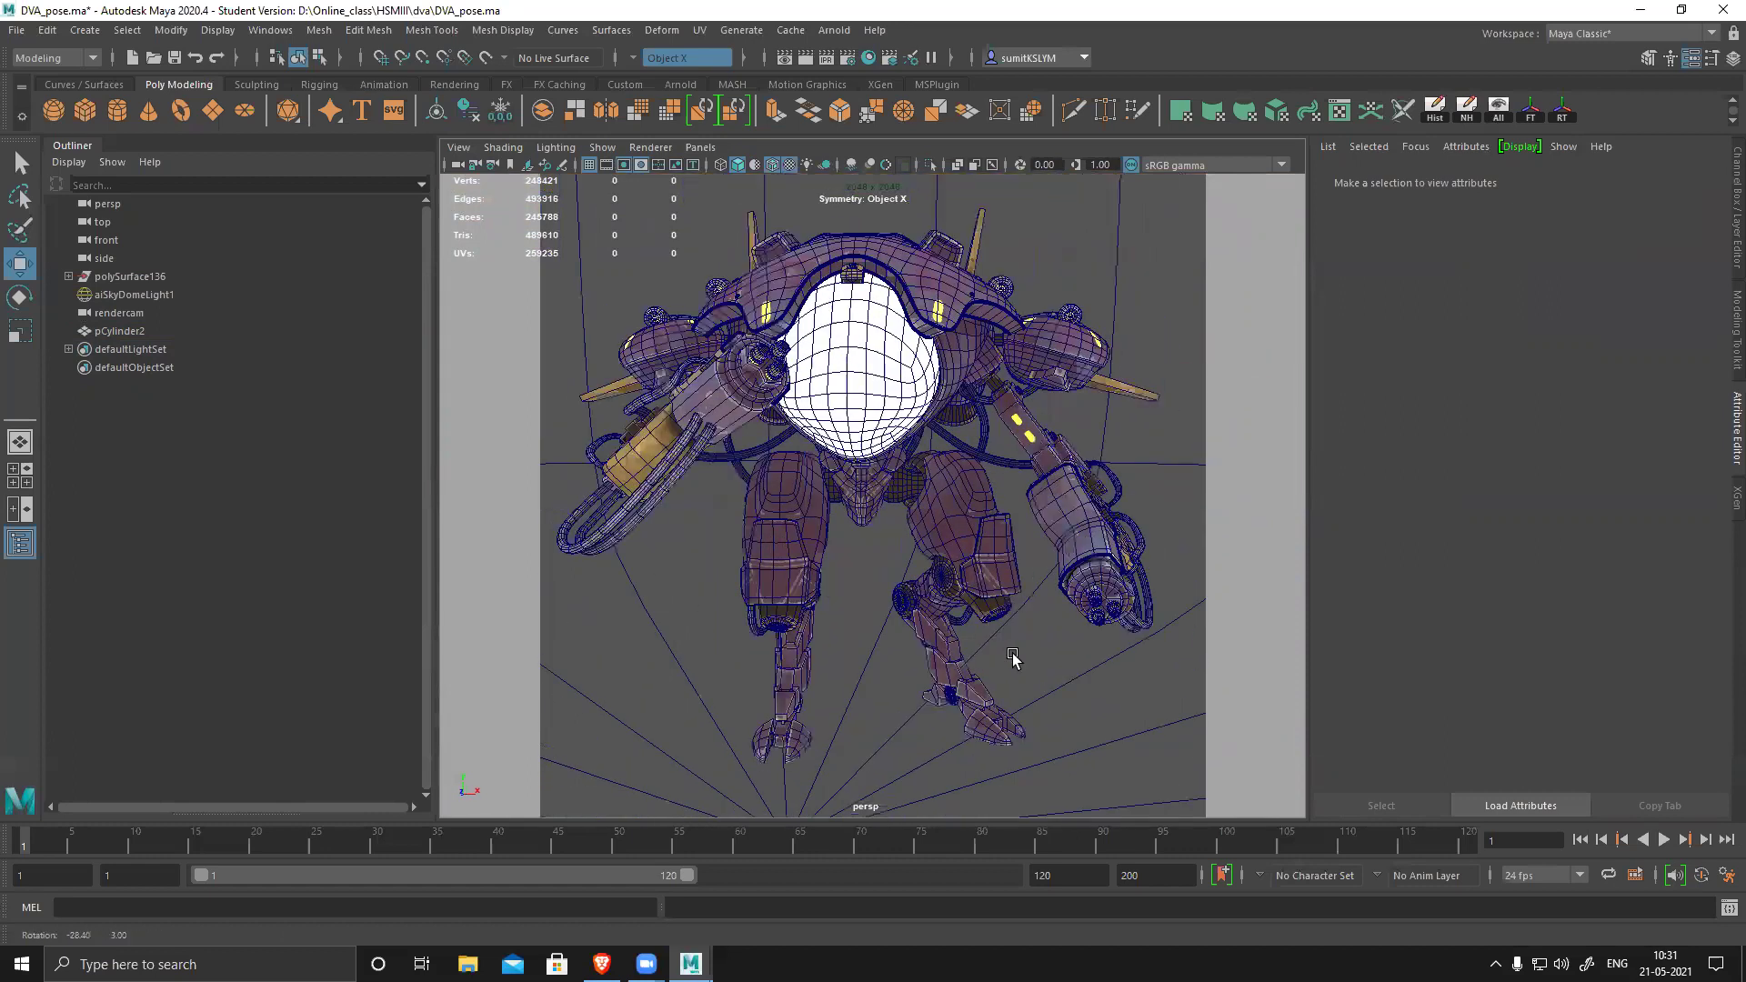
{"action": "left_click", "coordinate": [834, 30]}
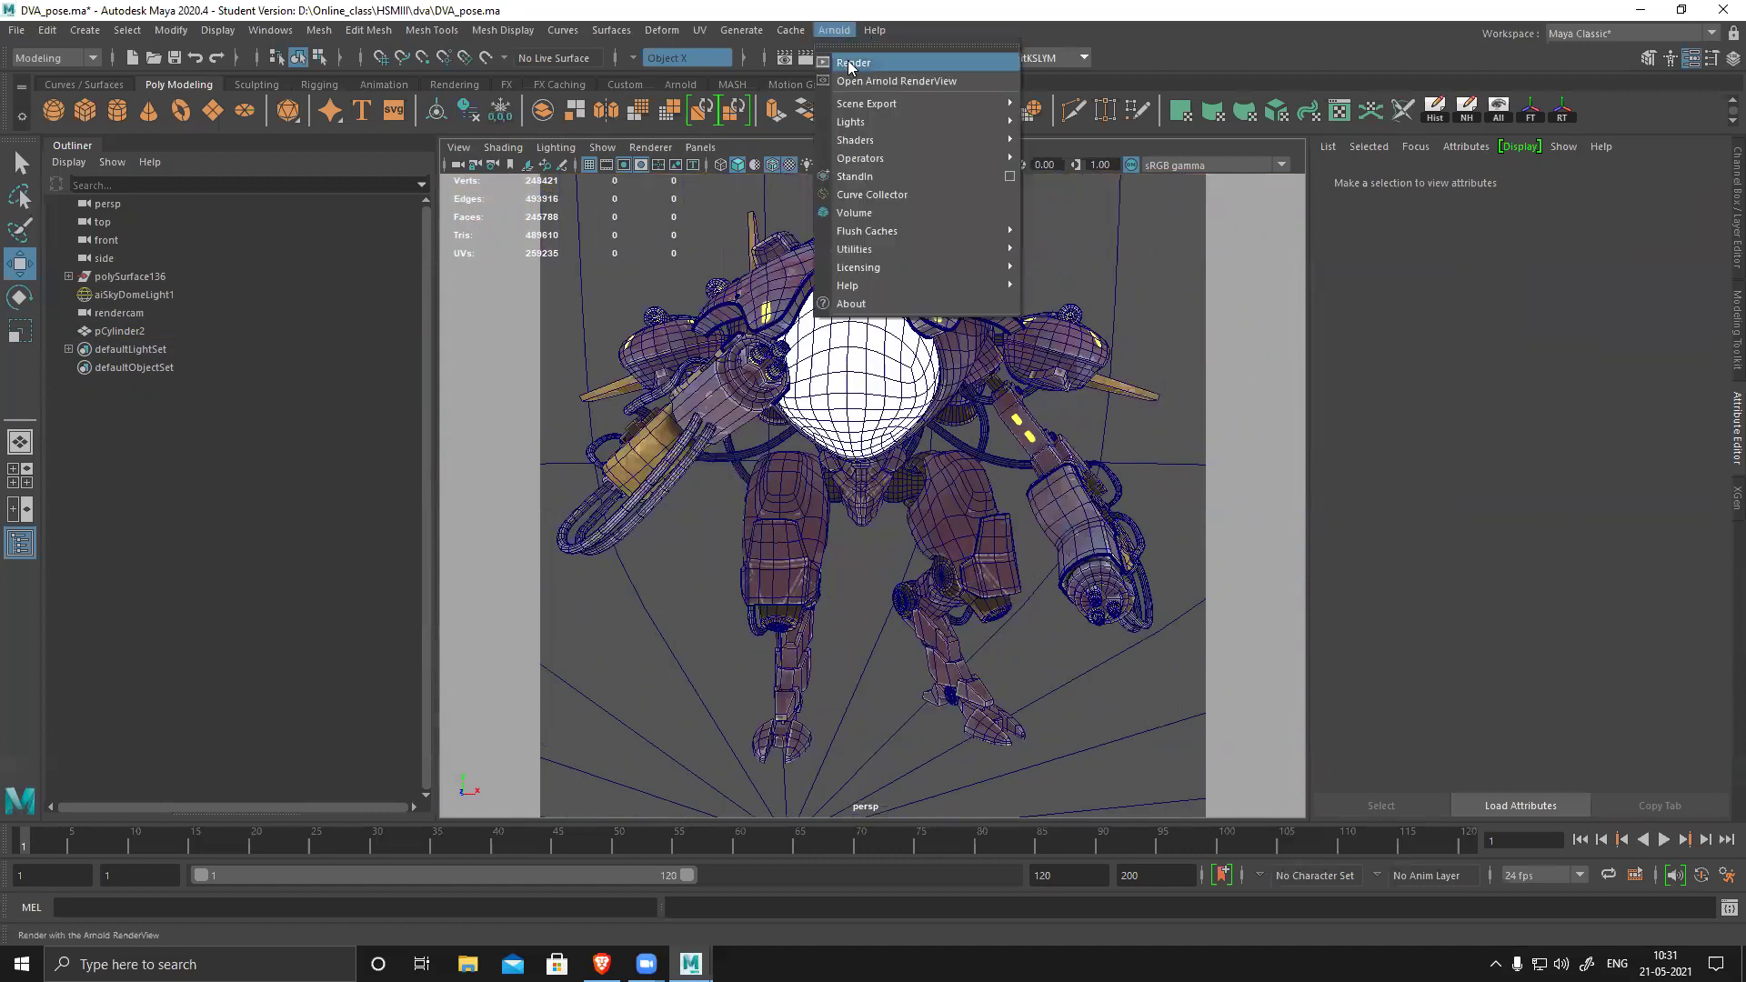
{"action": "left_click", "coordinate": [850, 63]}
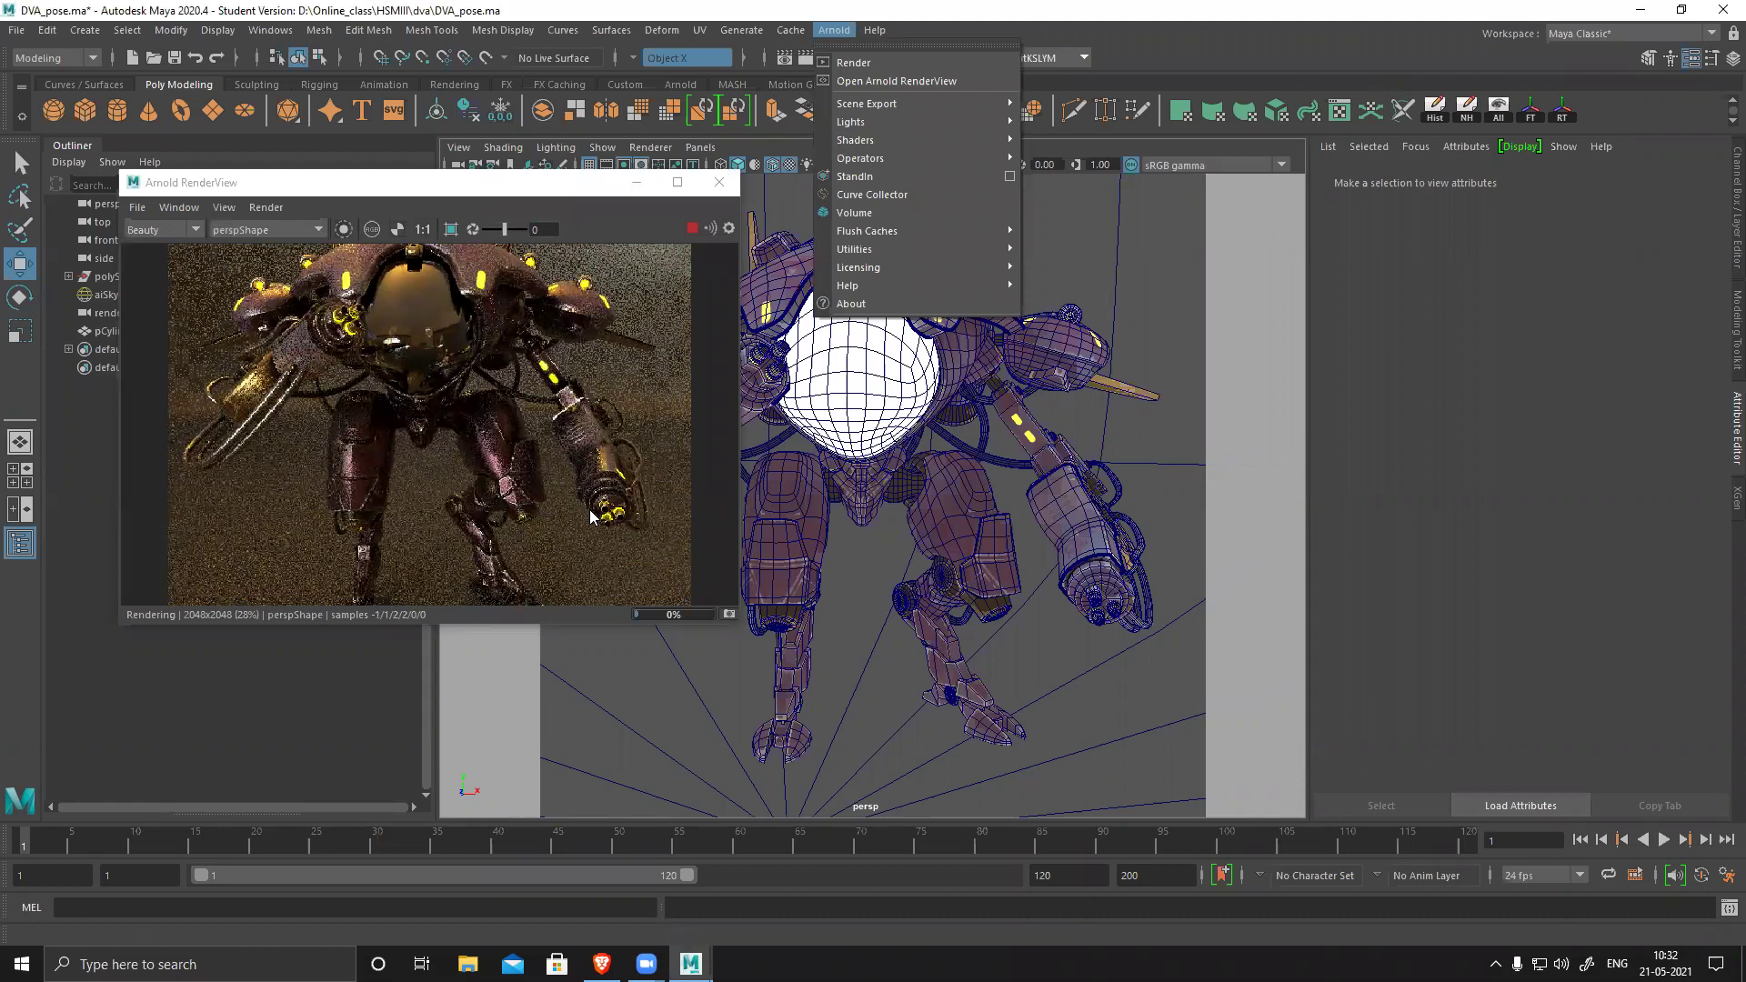
- Enlarge the Arnold RenderView to show the whole mech, examine the render, and minimize the window
{"action": "left_click", "coordinate": [504, 468]}
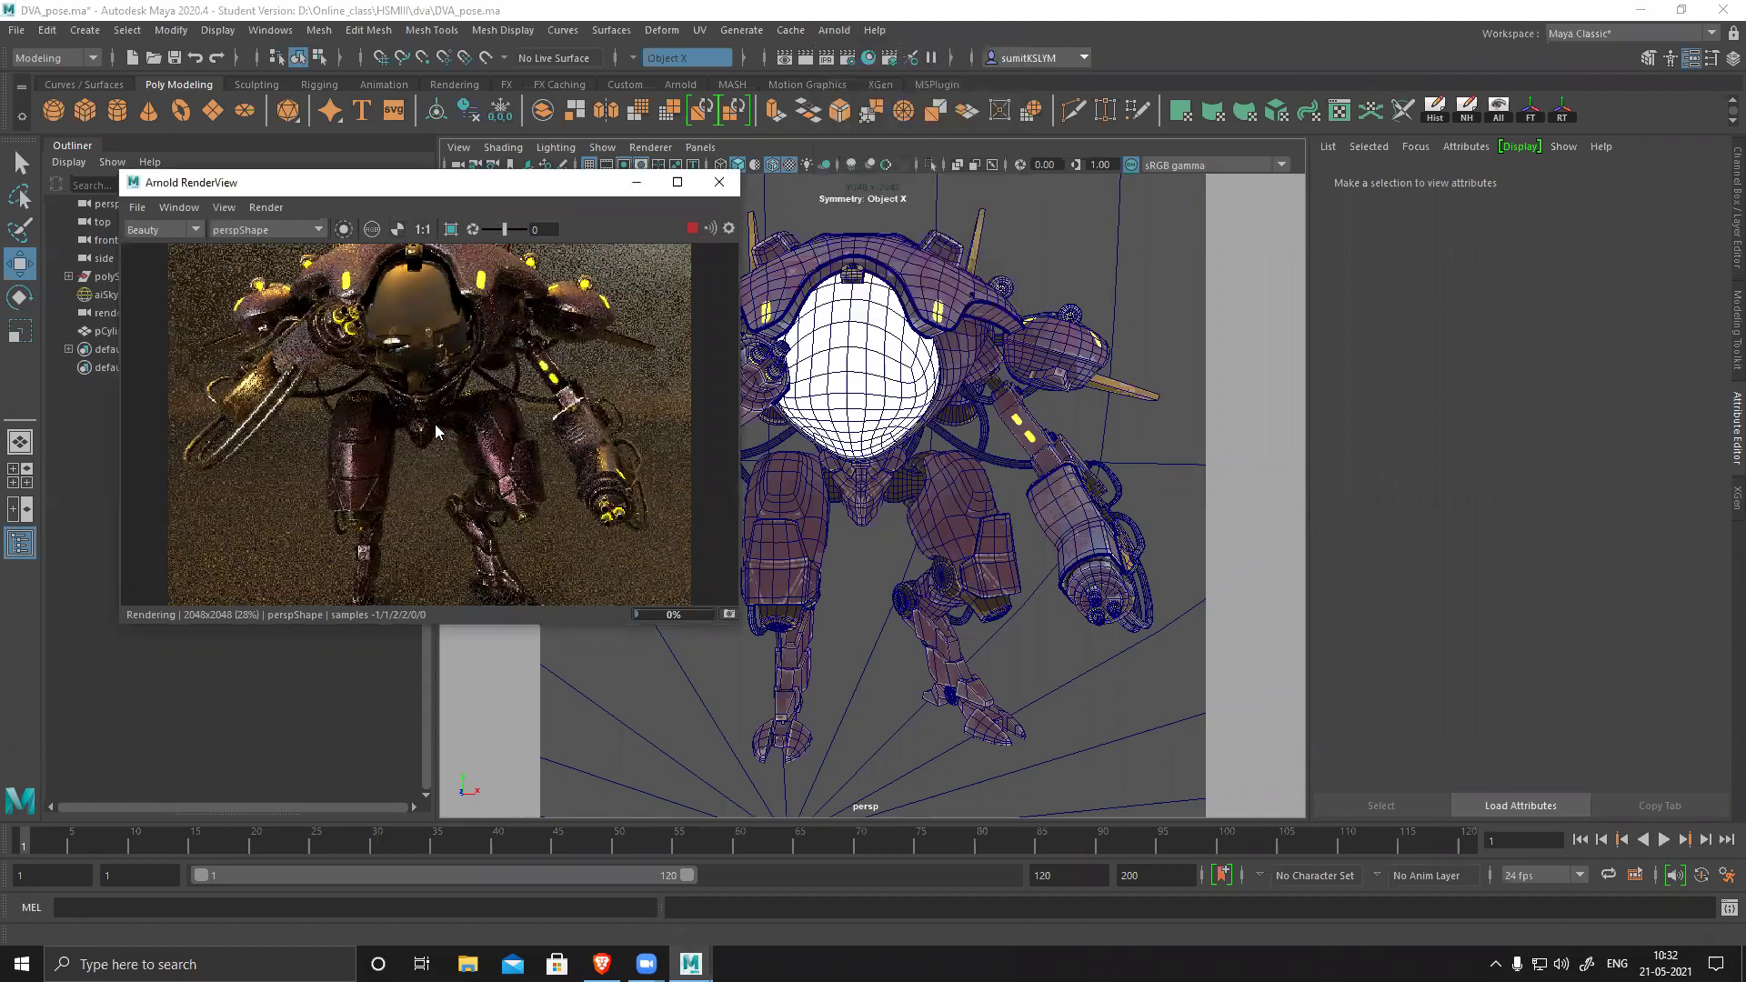
{"action": "scroll", "coordinate": [301, 378], "scroll_direction": "down", "scroll_amount": 1}
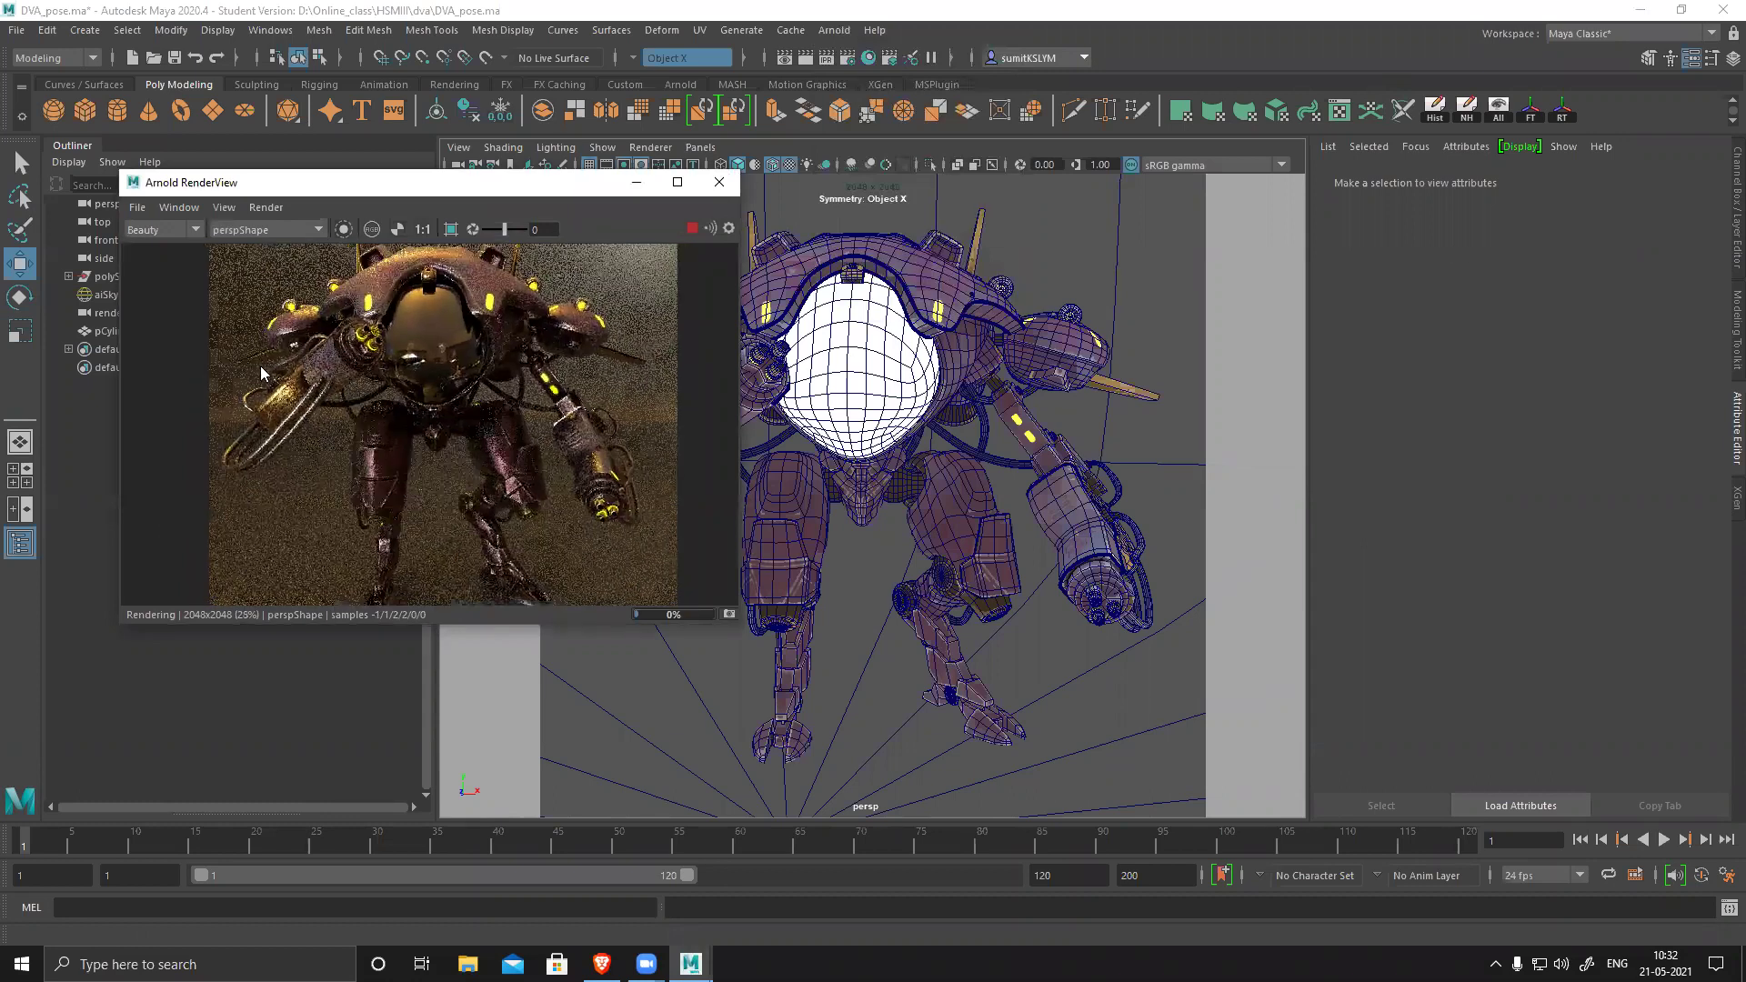
{"action": "scroll", "coordinate": [260, 366], "scroll_direction": "down", "scroll_amount": 1}
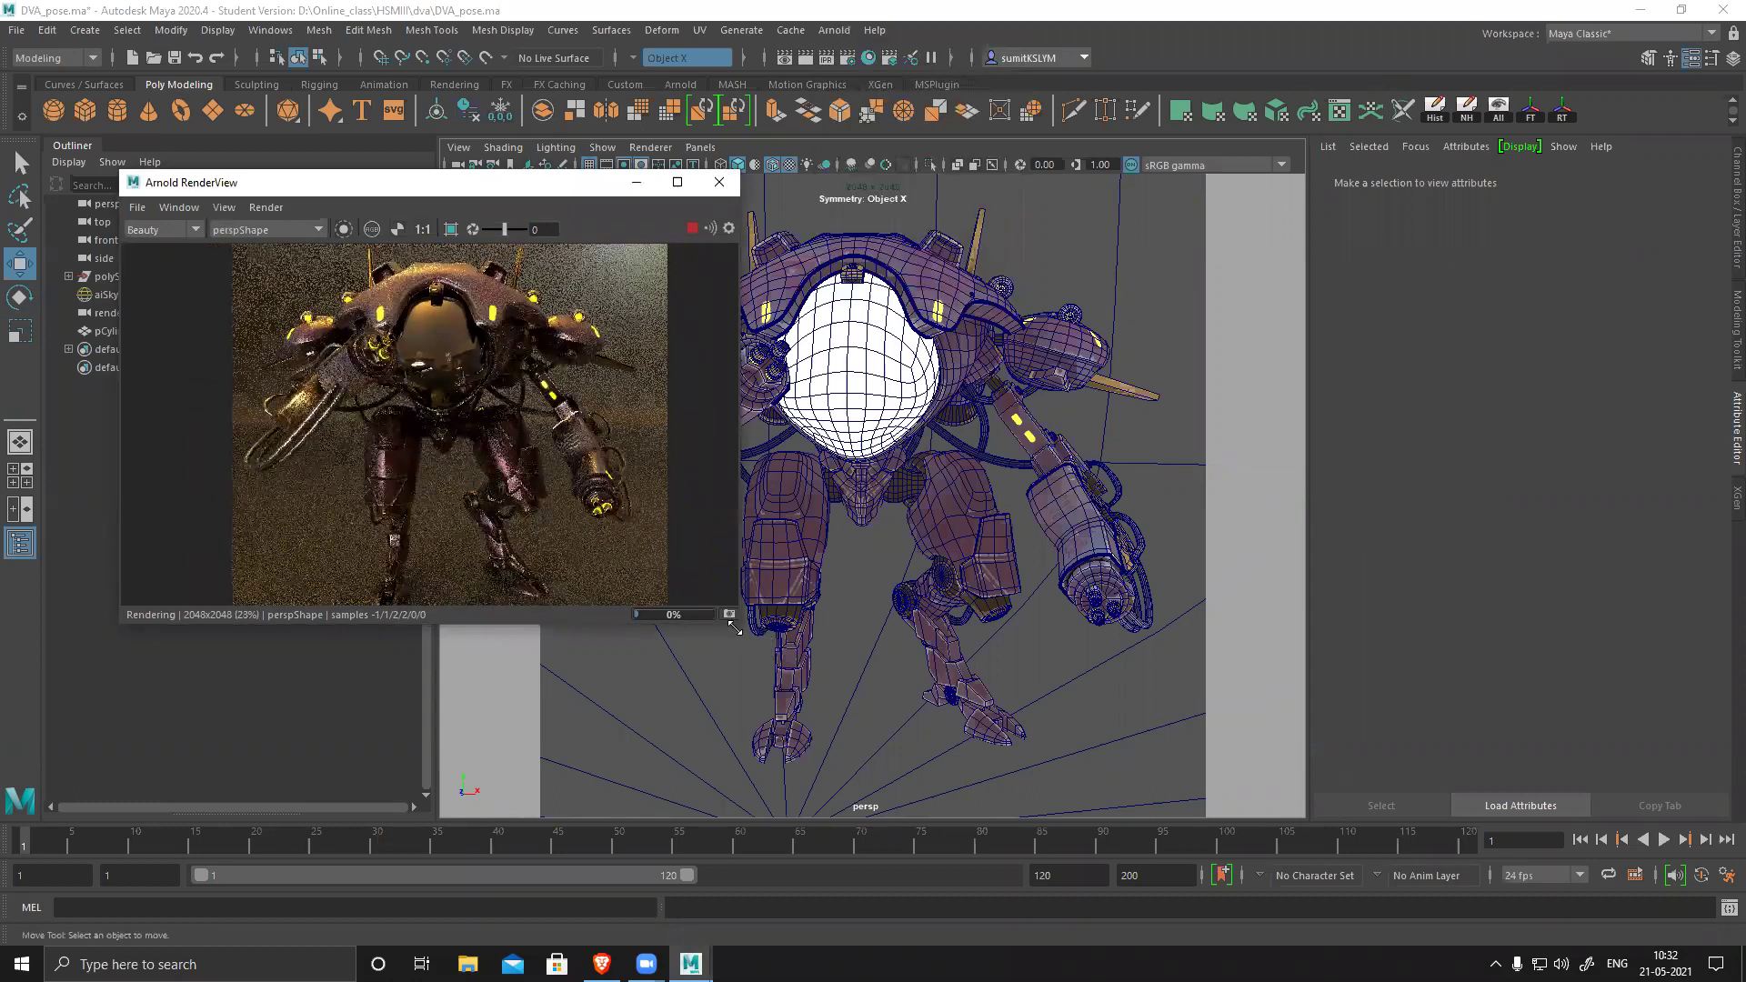
{"action": "left_click_drag", "start_coordinate": [735, 627], "coordinate": [1065, 771]}
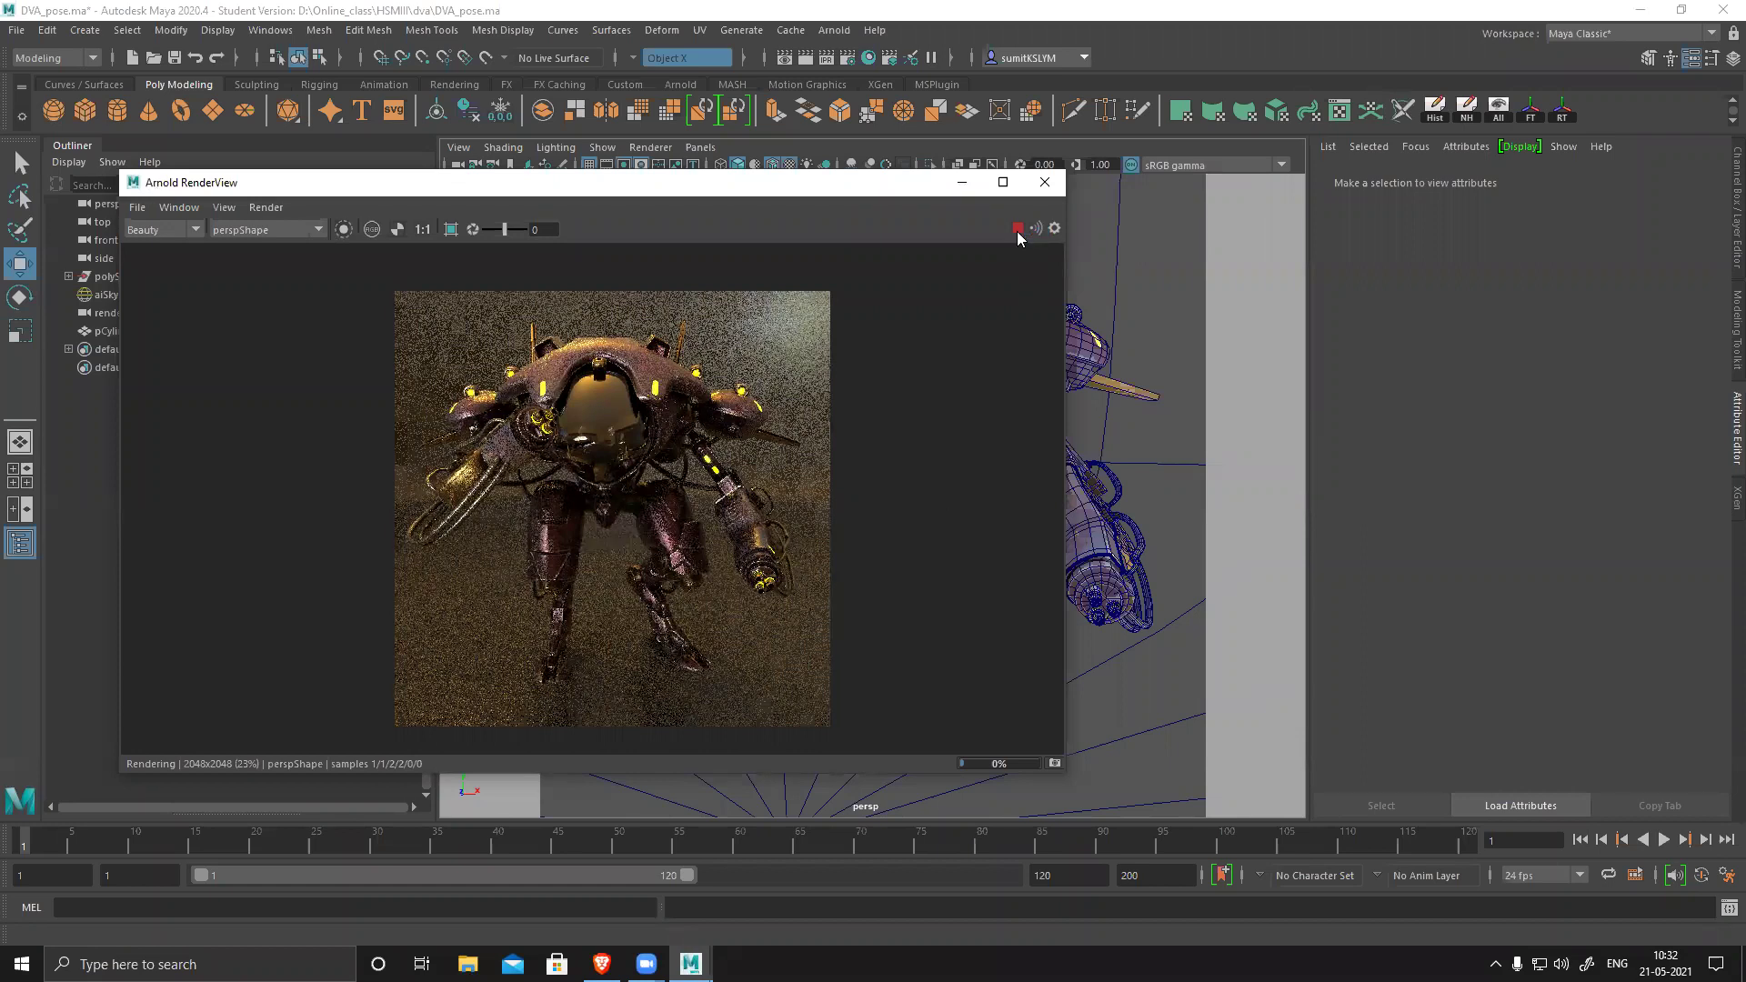
{"action": "left_click", "coordinate": [962, 183]}
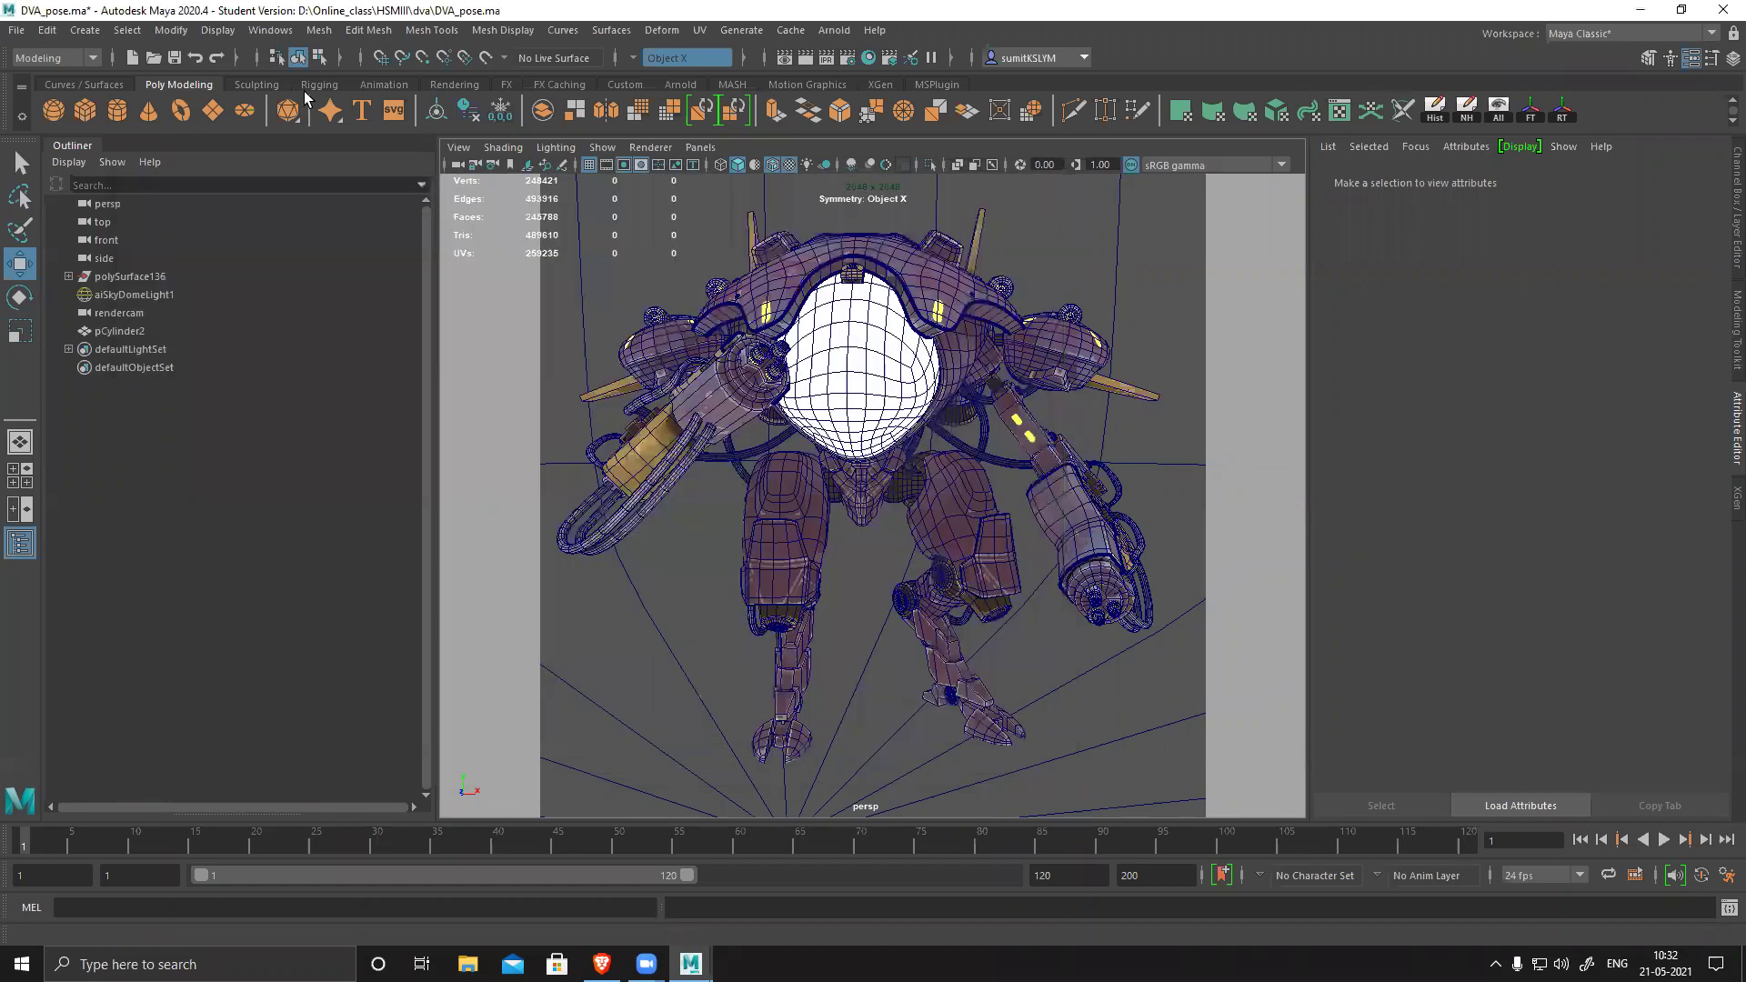
- Create an Arnold area light, raise it in front of the mech and tilt it about -33 degrees in X
{"action": "left_click", "coordinate": [684, 84]}
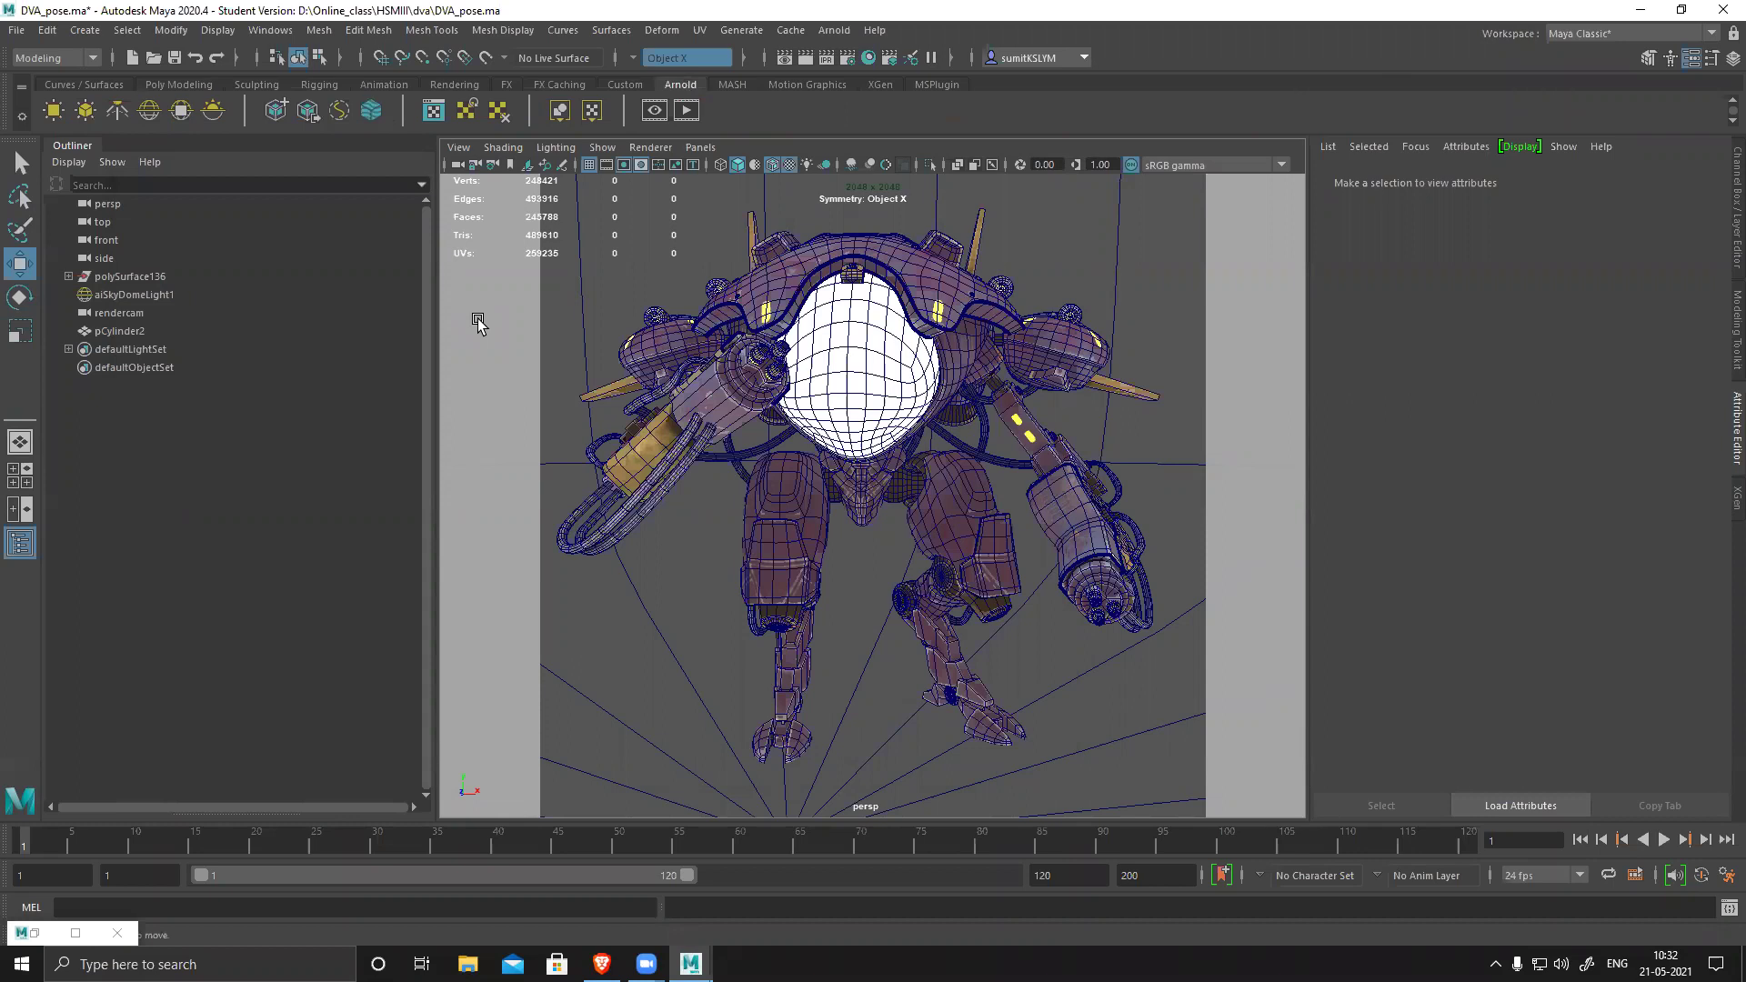
{"action": "left_click", "coordinate": [80, 112]}
{"action": "left_click_drag", "start_coordinate": [982, 601], "coordinate": [562, 440], "text": "alt"}
{"action": "middle_click_drag", "start_coordinate": [876, 520], "coordinate": [972, 533], "text": "alt"}
{"action": "key", "text": "e"}
{"action": "left_click_drag", "start_coordinate": [719, 362], "coordinate": [752, 393]}
{"action": "key", "text": "w"}
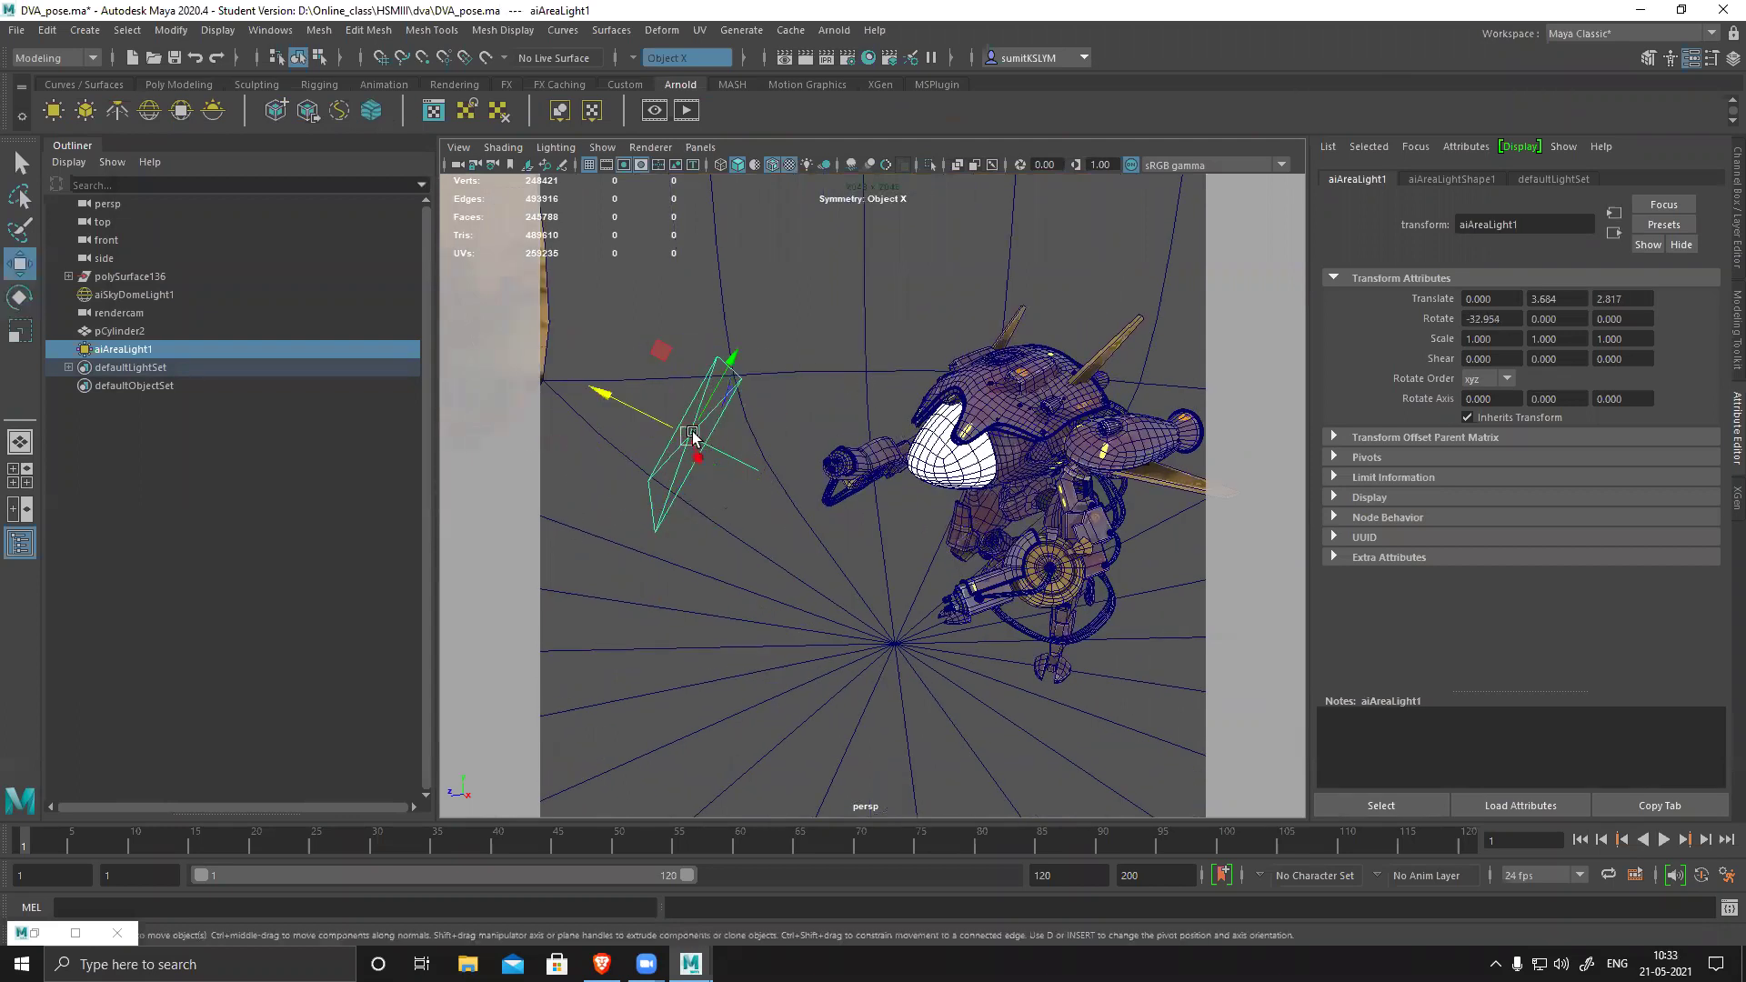
- Move the area light to about -1.063, 5.529, 3.462, angle it toward the mech and scale it uniformly to 0.23
{"action": "left_click_drag", "start_coordinate": [858, 534], "coordinate": [460, 622], "text": "alt"}
{"action": "key", "text": "e"}
{"action": "key", "text": "r"}
{"action": "left_click_drag", "start_coordinate": [767, 488], "coordinate": [815, 484], "text": "alt"}
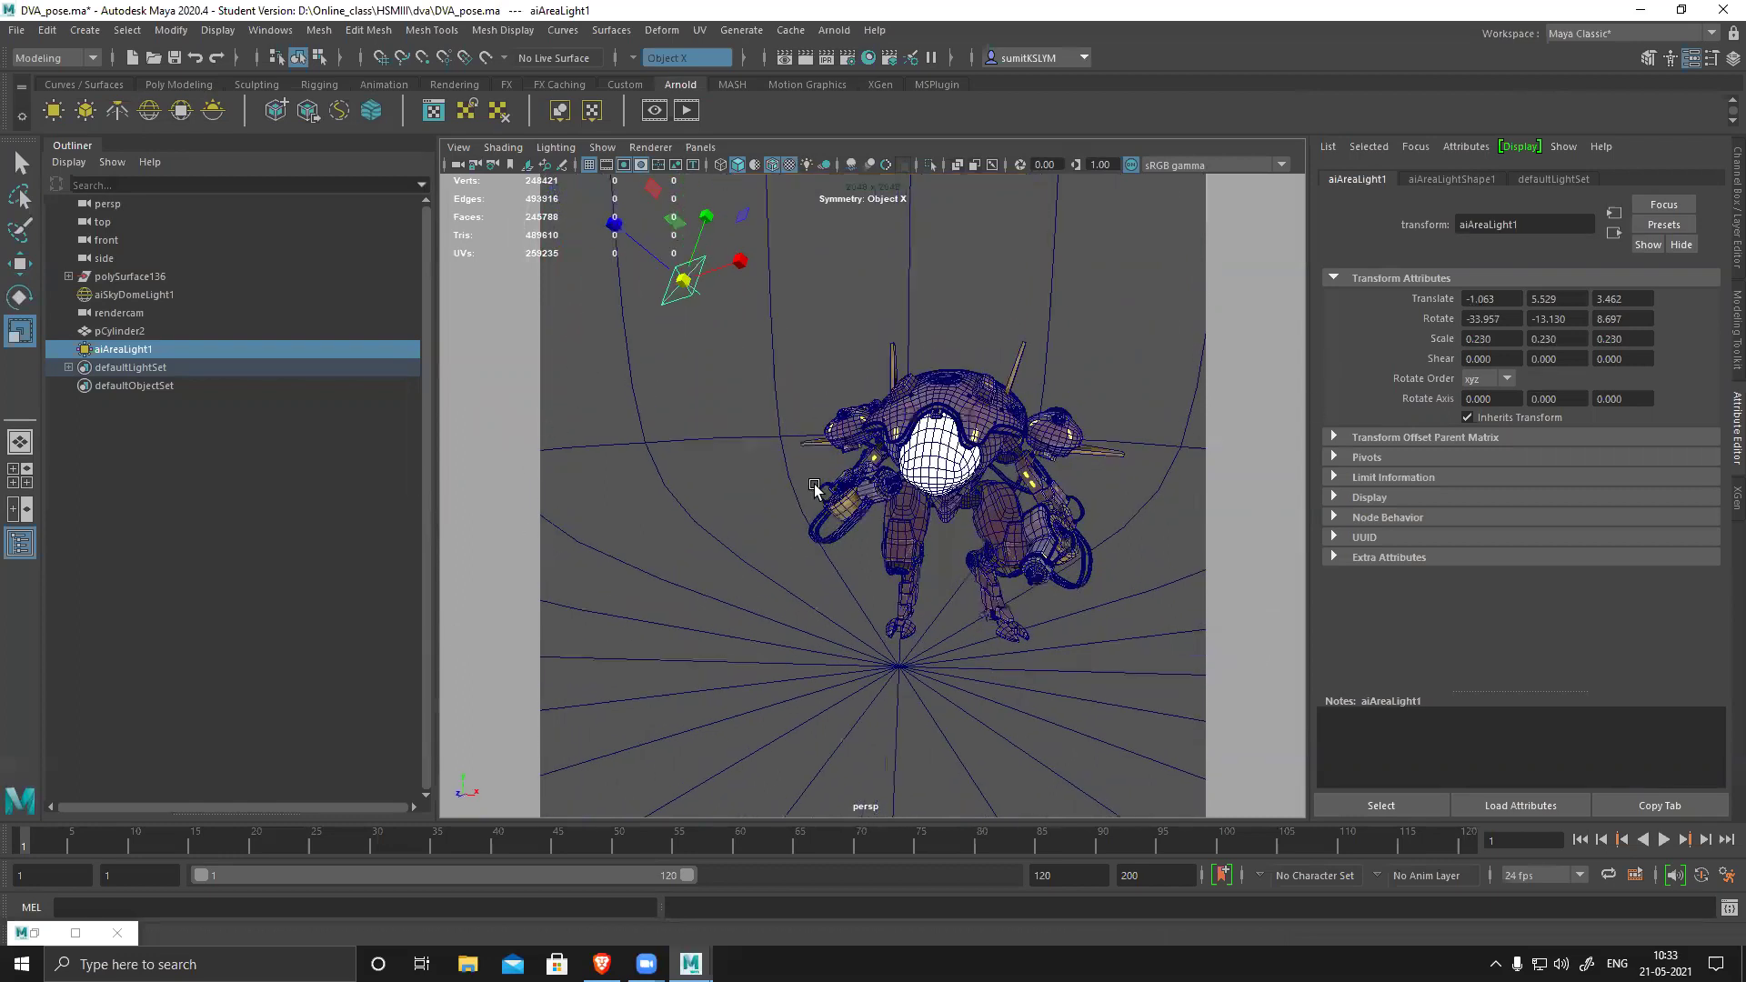
- Display the shape attributes of the new area light aiAreaLight1
{"action": "left_click", "coordinate": [1535, 179]}
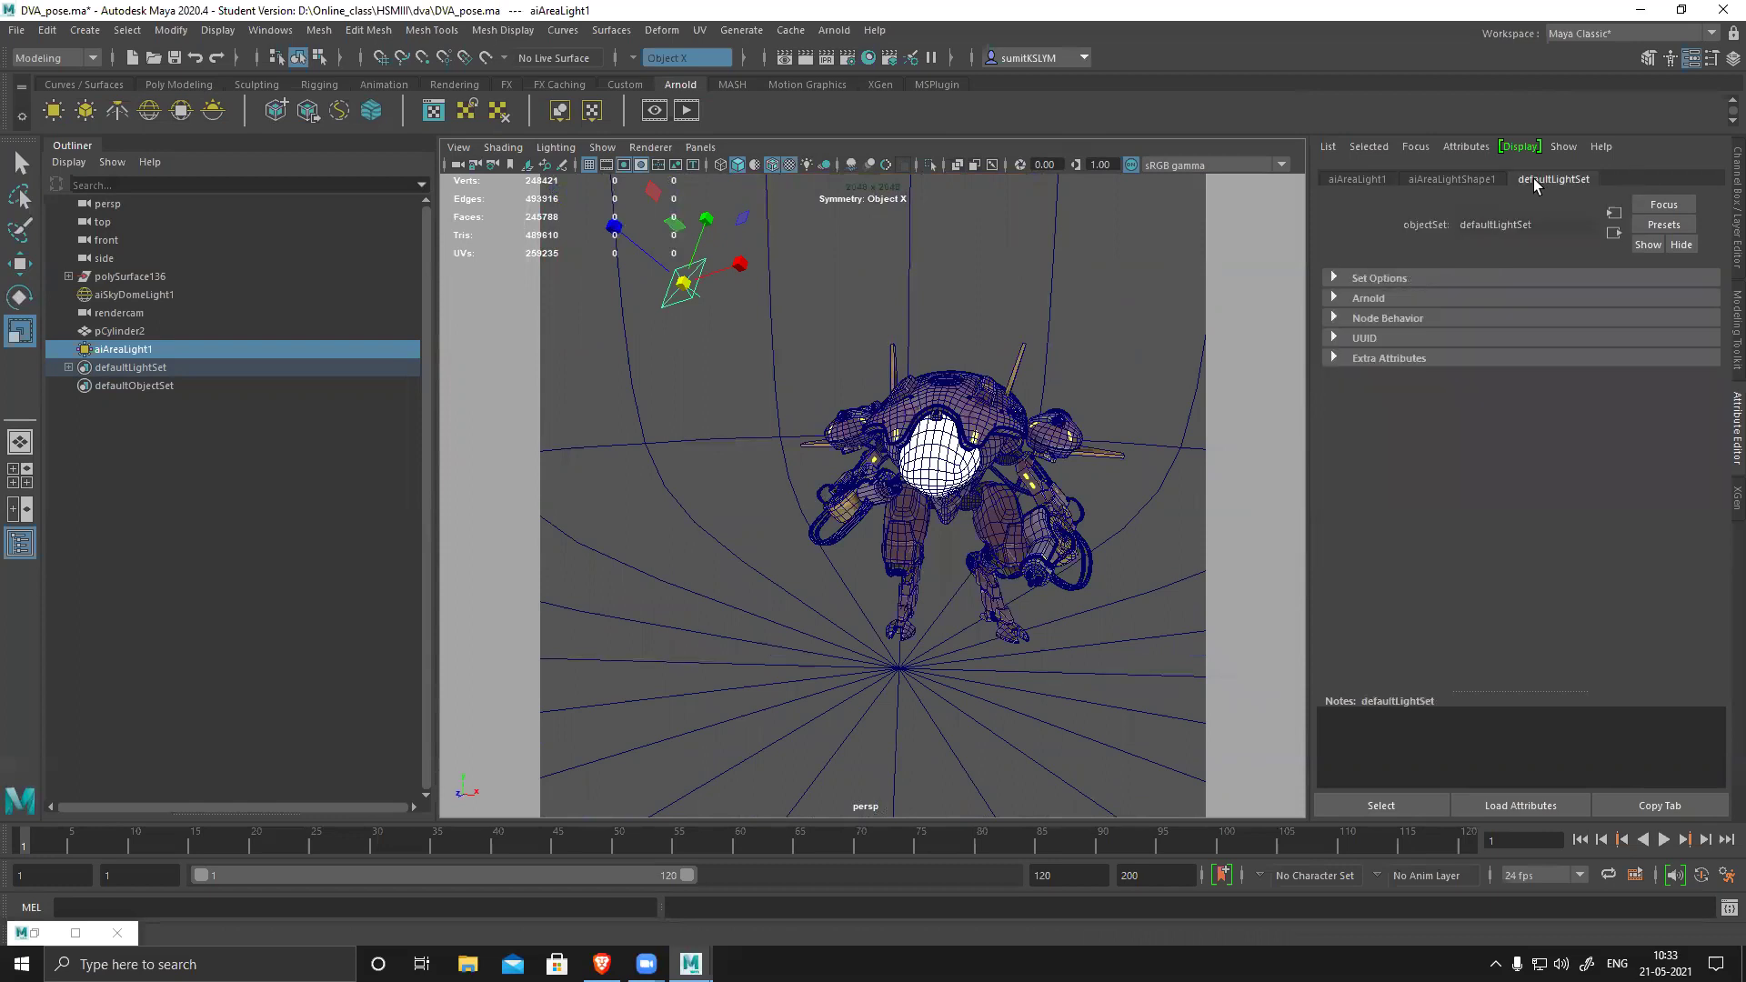
{"action": "left_click", "coordinate": [1474, 179]}
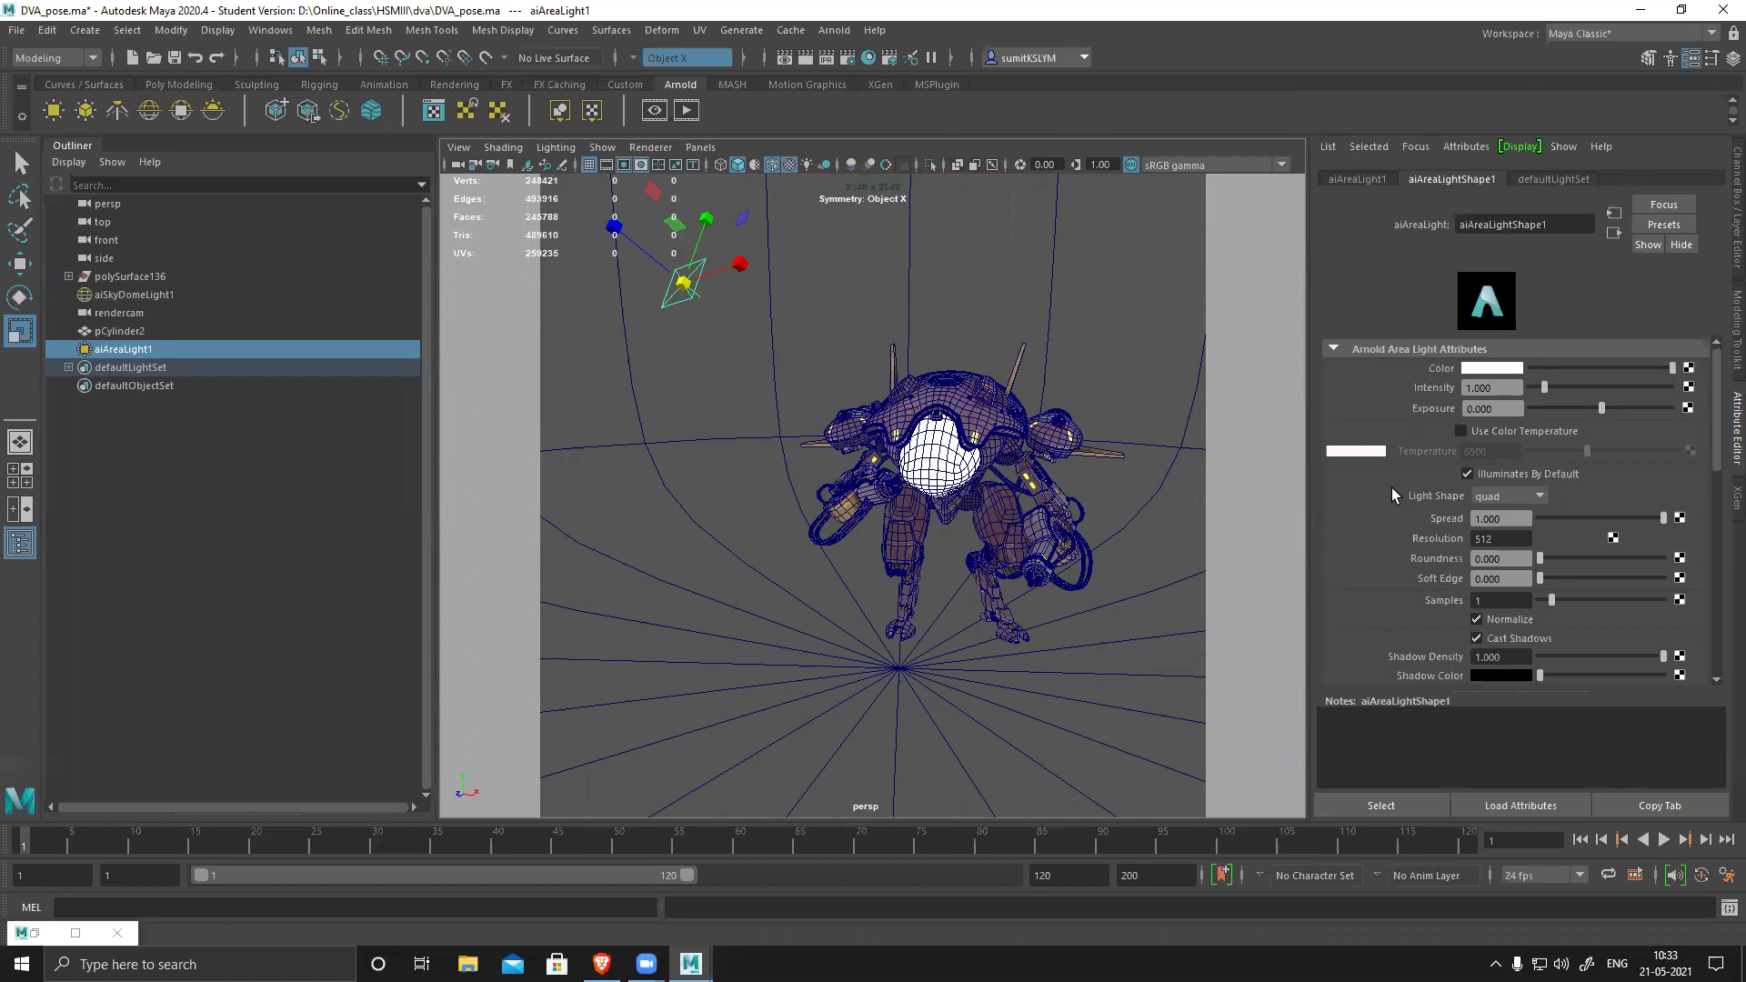
{"action": "left_click_drag", "start_coordinate": [968, 517], "coordinate": [967, 518], "text": "alt"}
{"action": "scroll", "coordinate": [967, 518], "scroll_direction": "up", "scroll_amount": 3}
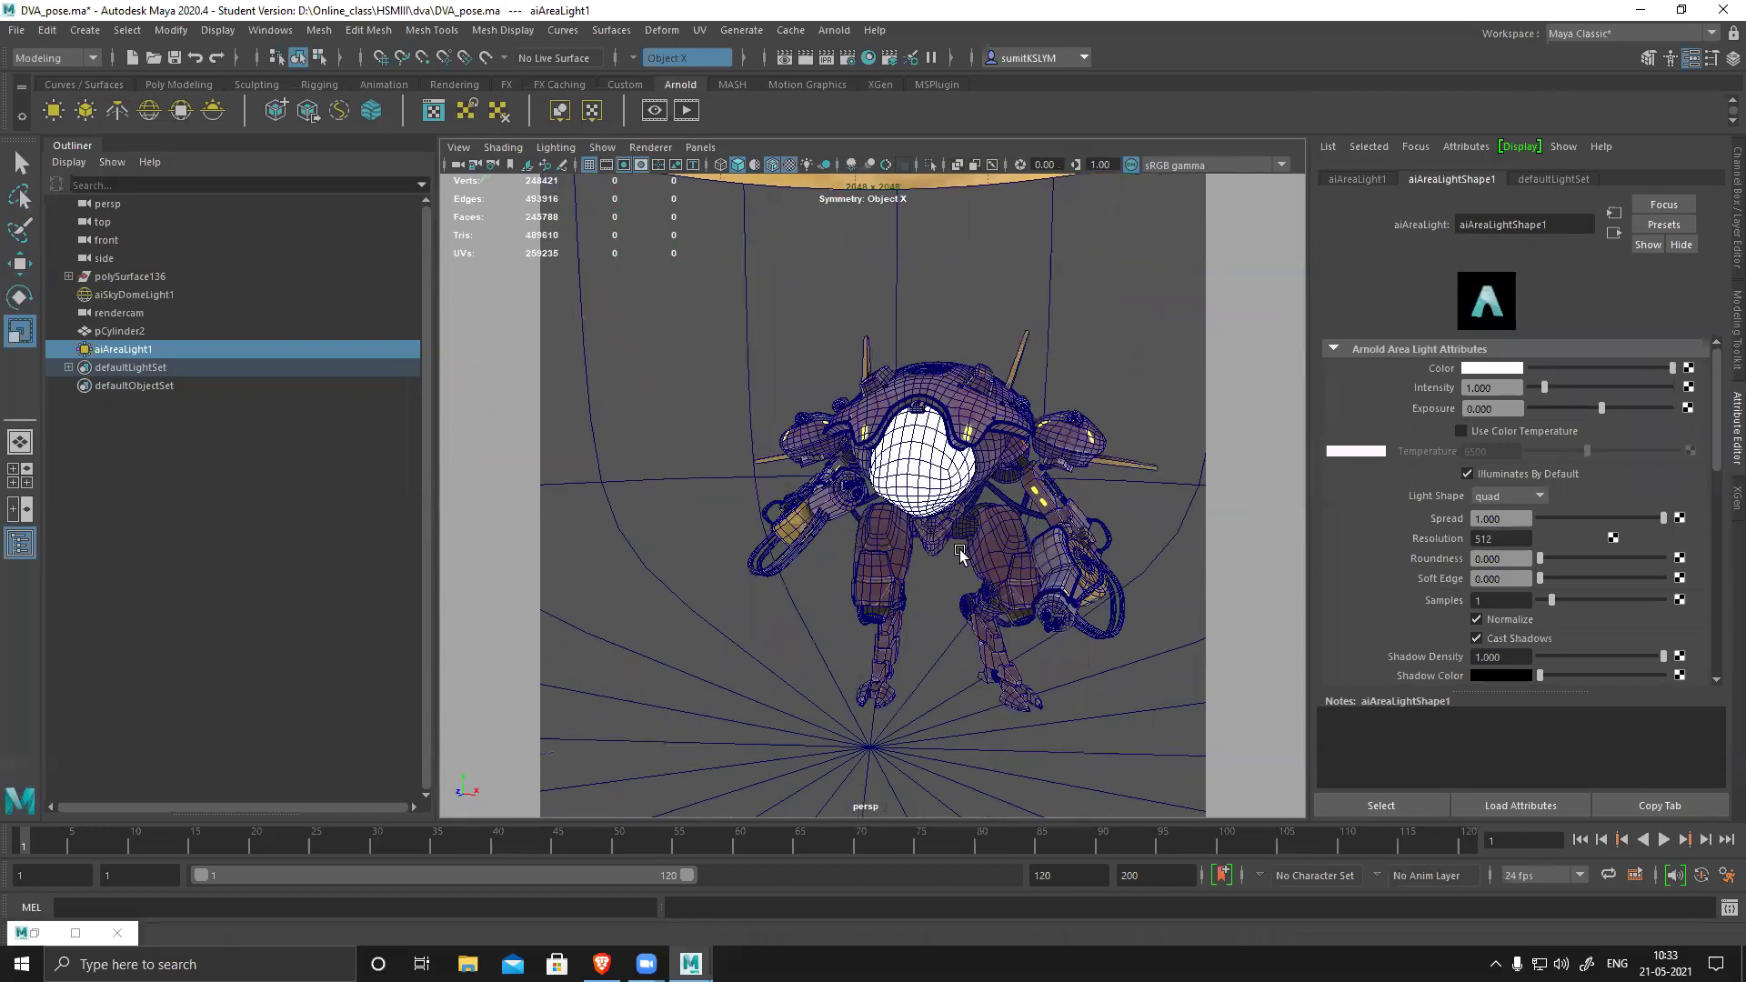
- Restore the Arnold RenderView as a floating window, restart the render and switch its camera to rendercamShape
{"action": "left_click", "coordinate": [76, 933]}
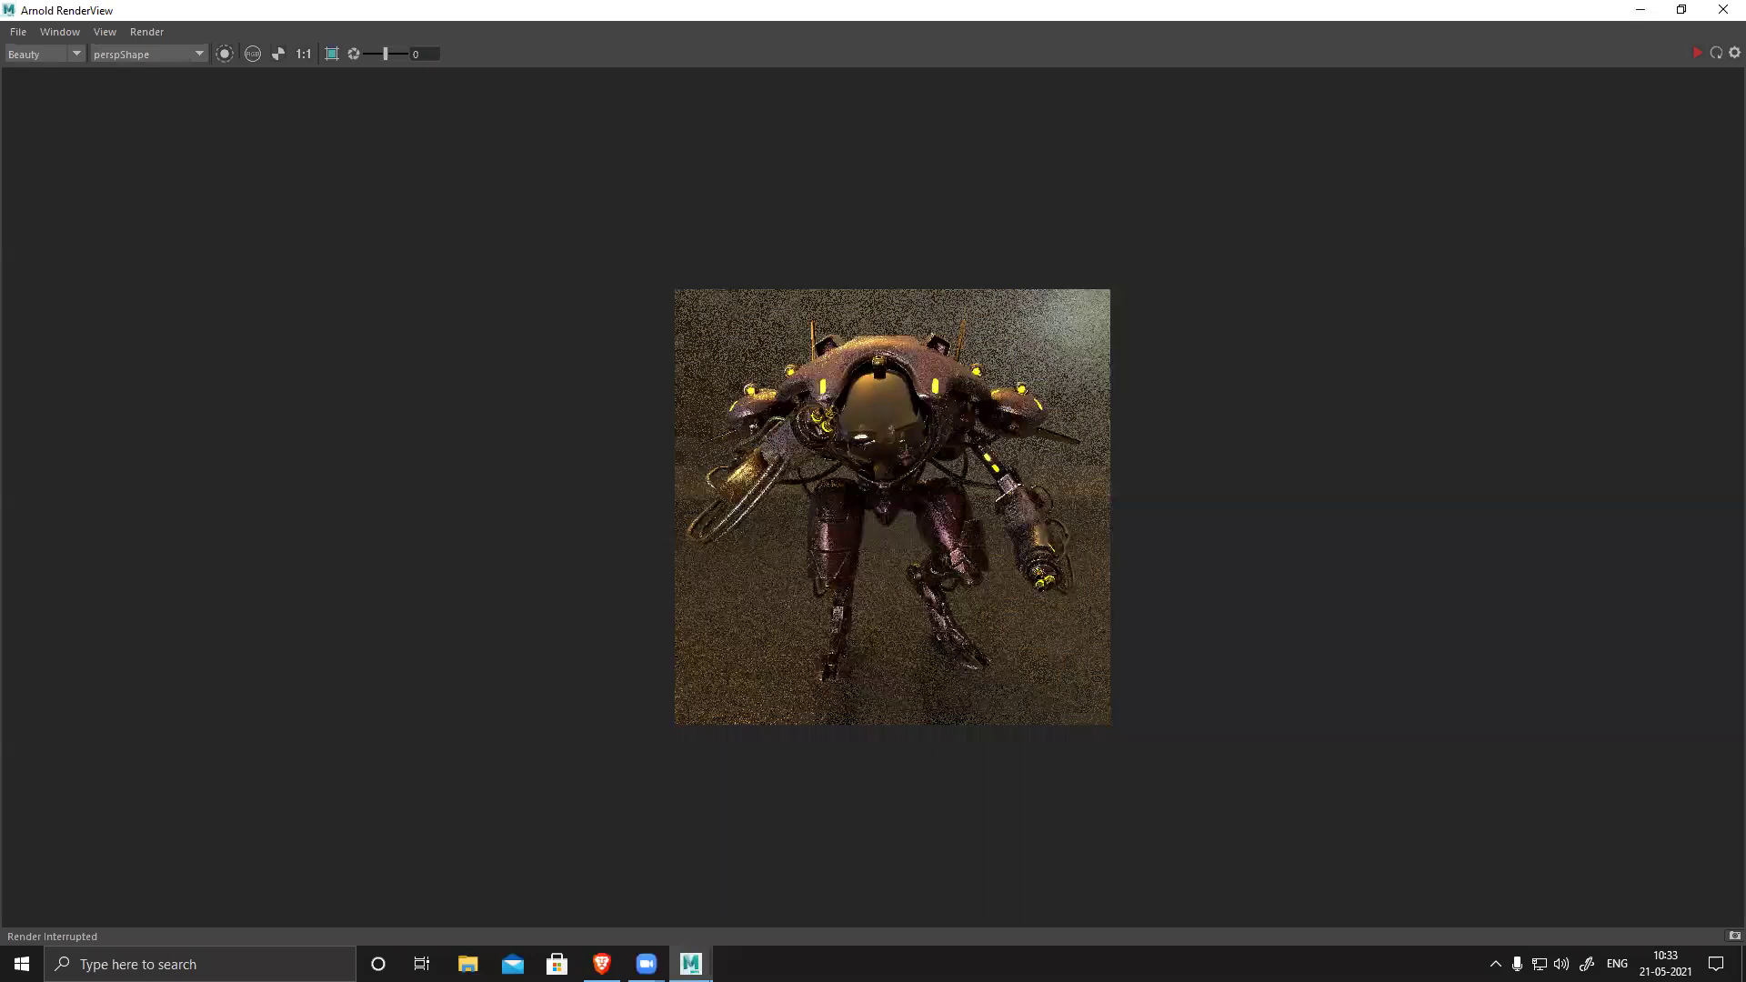
{"action": "double_click", "coordinate": [77, 11]}
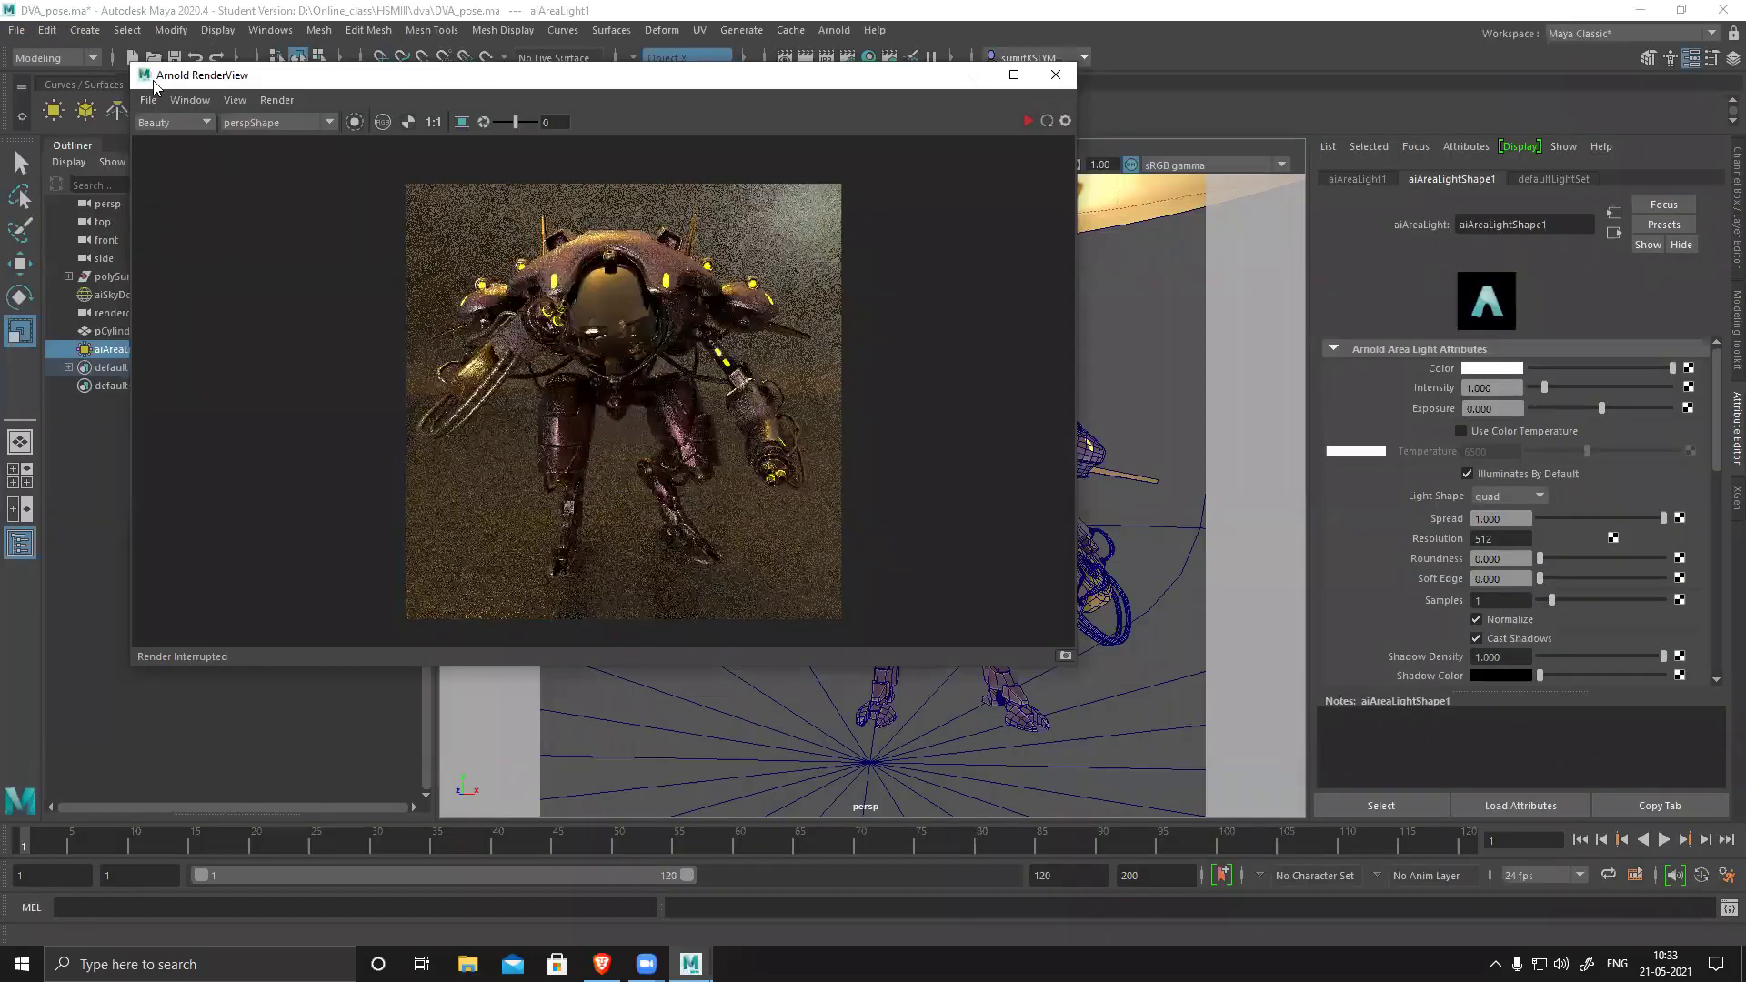
{"action": "left_click_drag", "start_coordinate": [680, 85], "coordinate": [697, 125]}
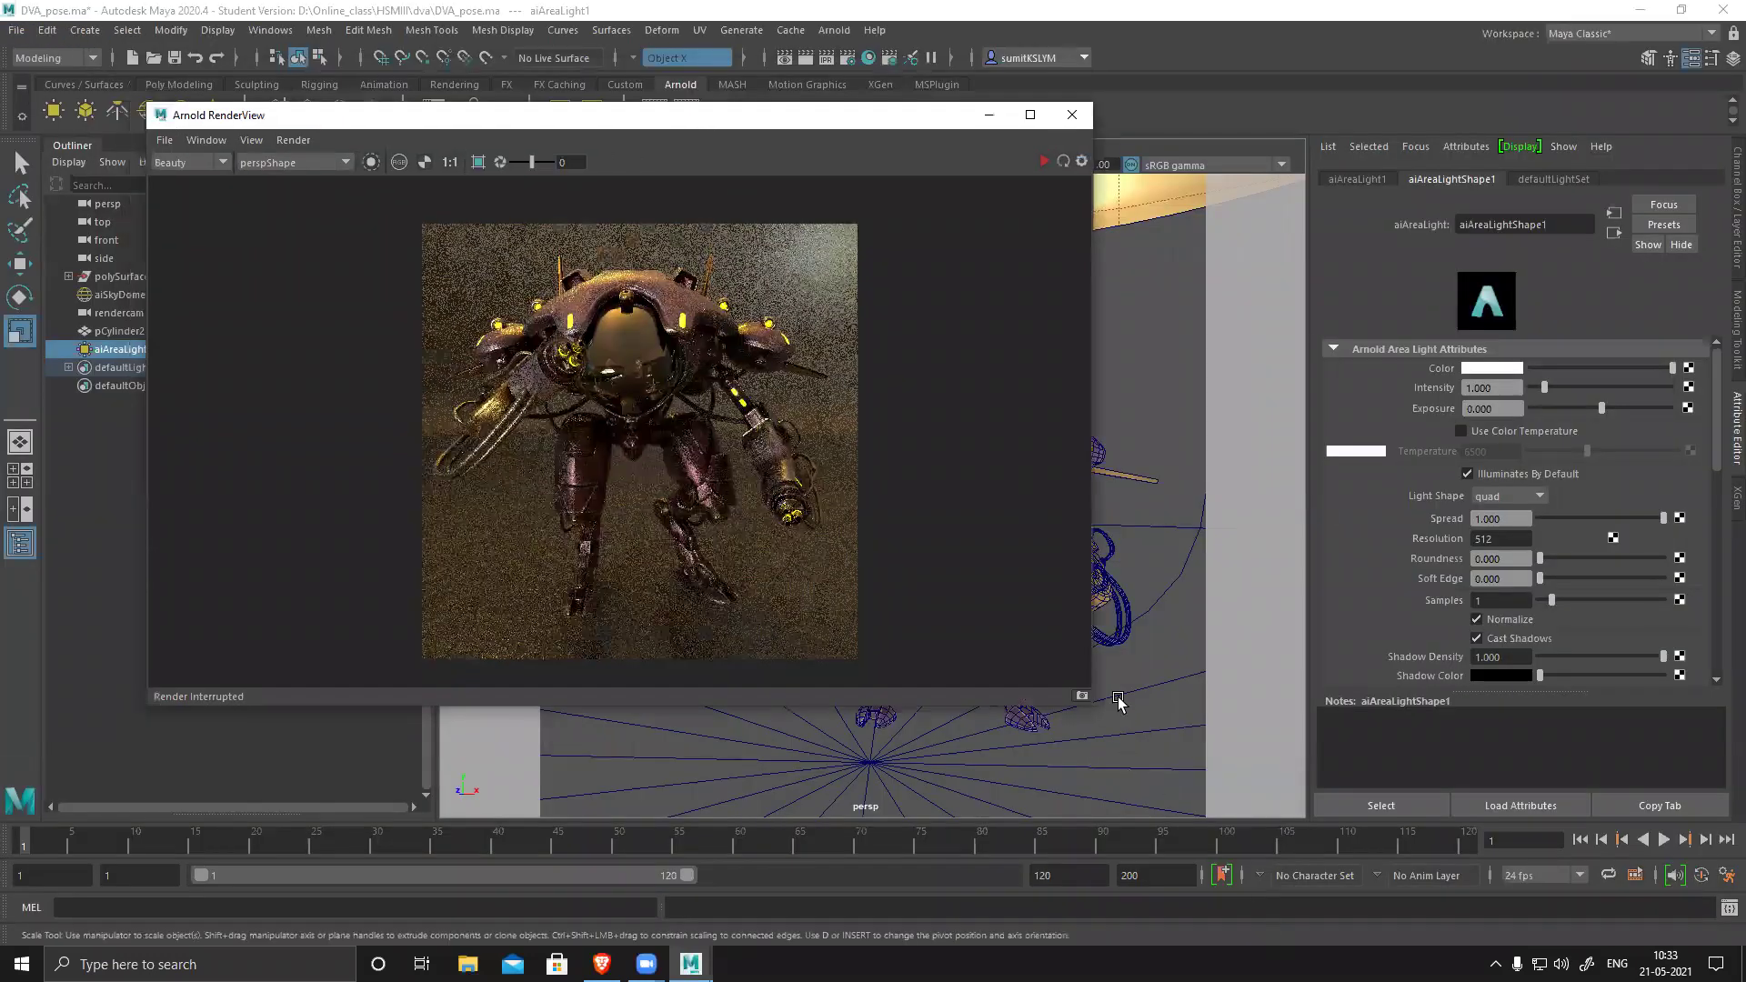
{"action": "left_click", "coordinate": [1043, 164]}
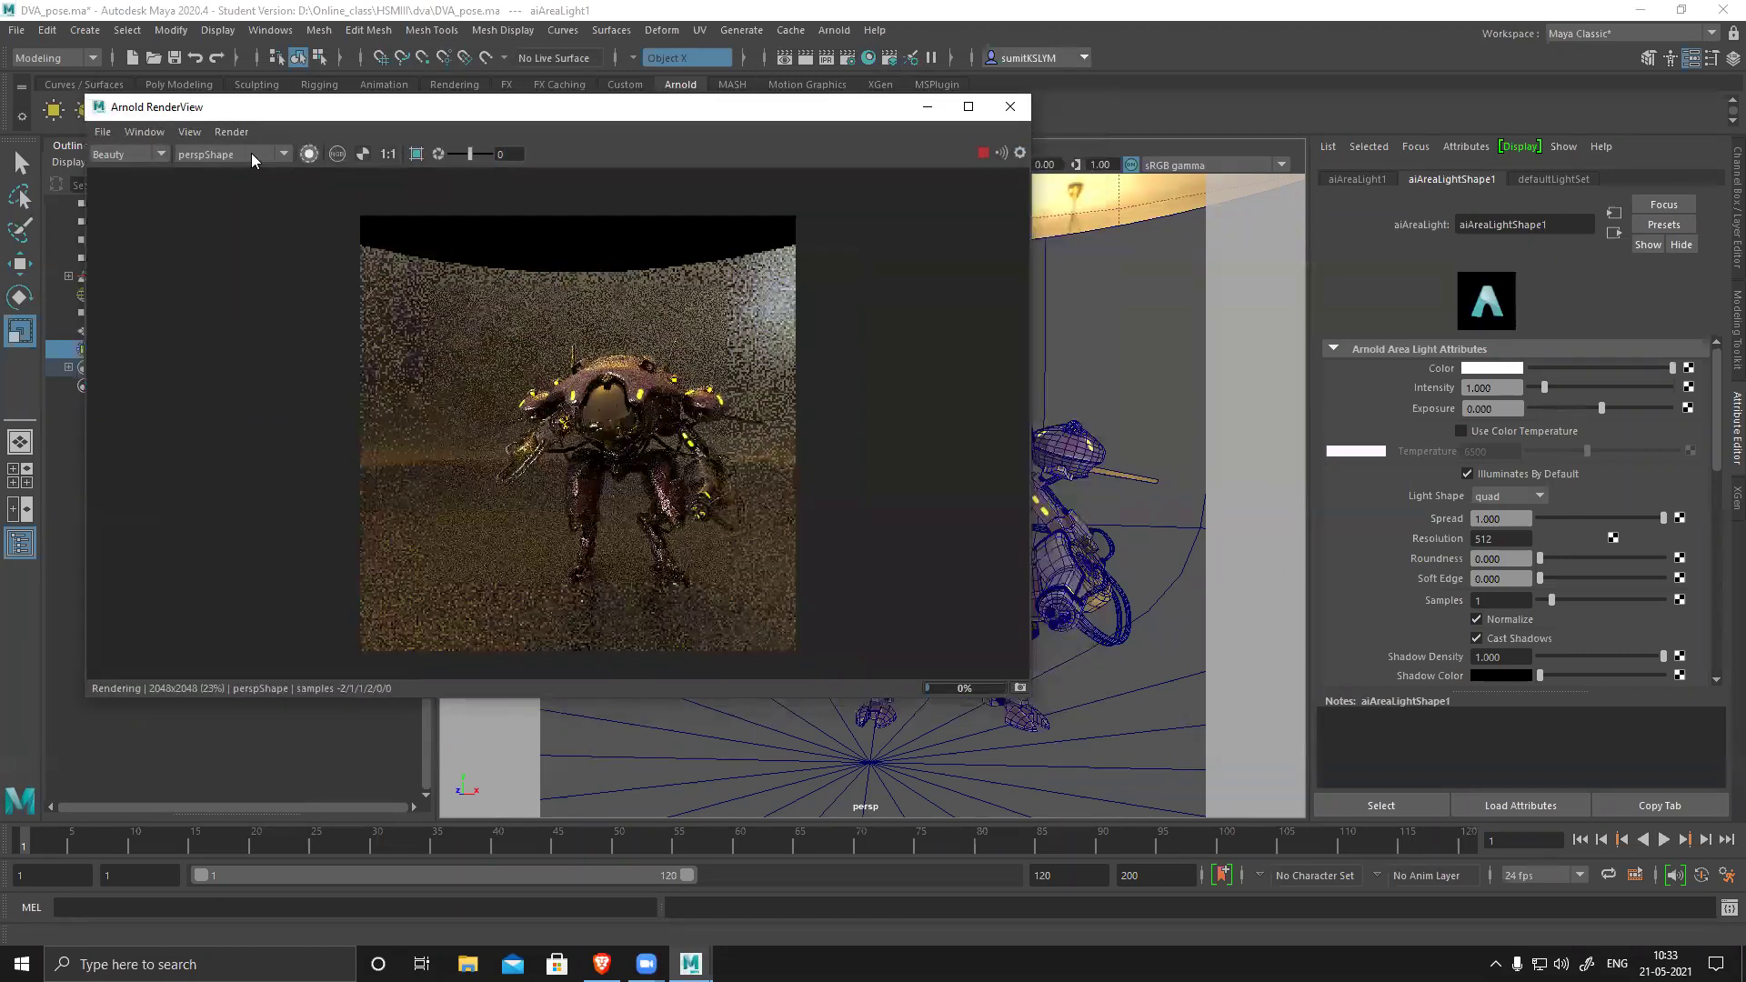
{"action": "left_click", "coordinate": [251, 153]}
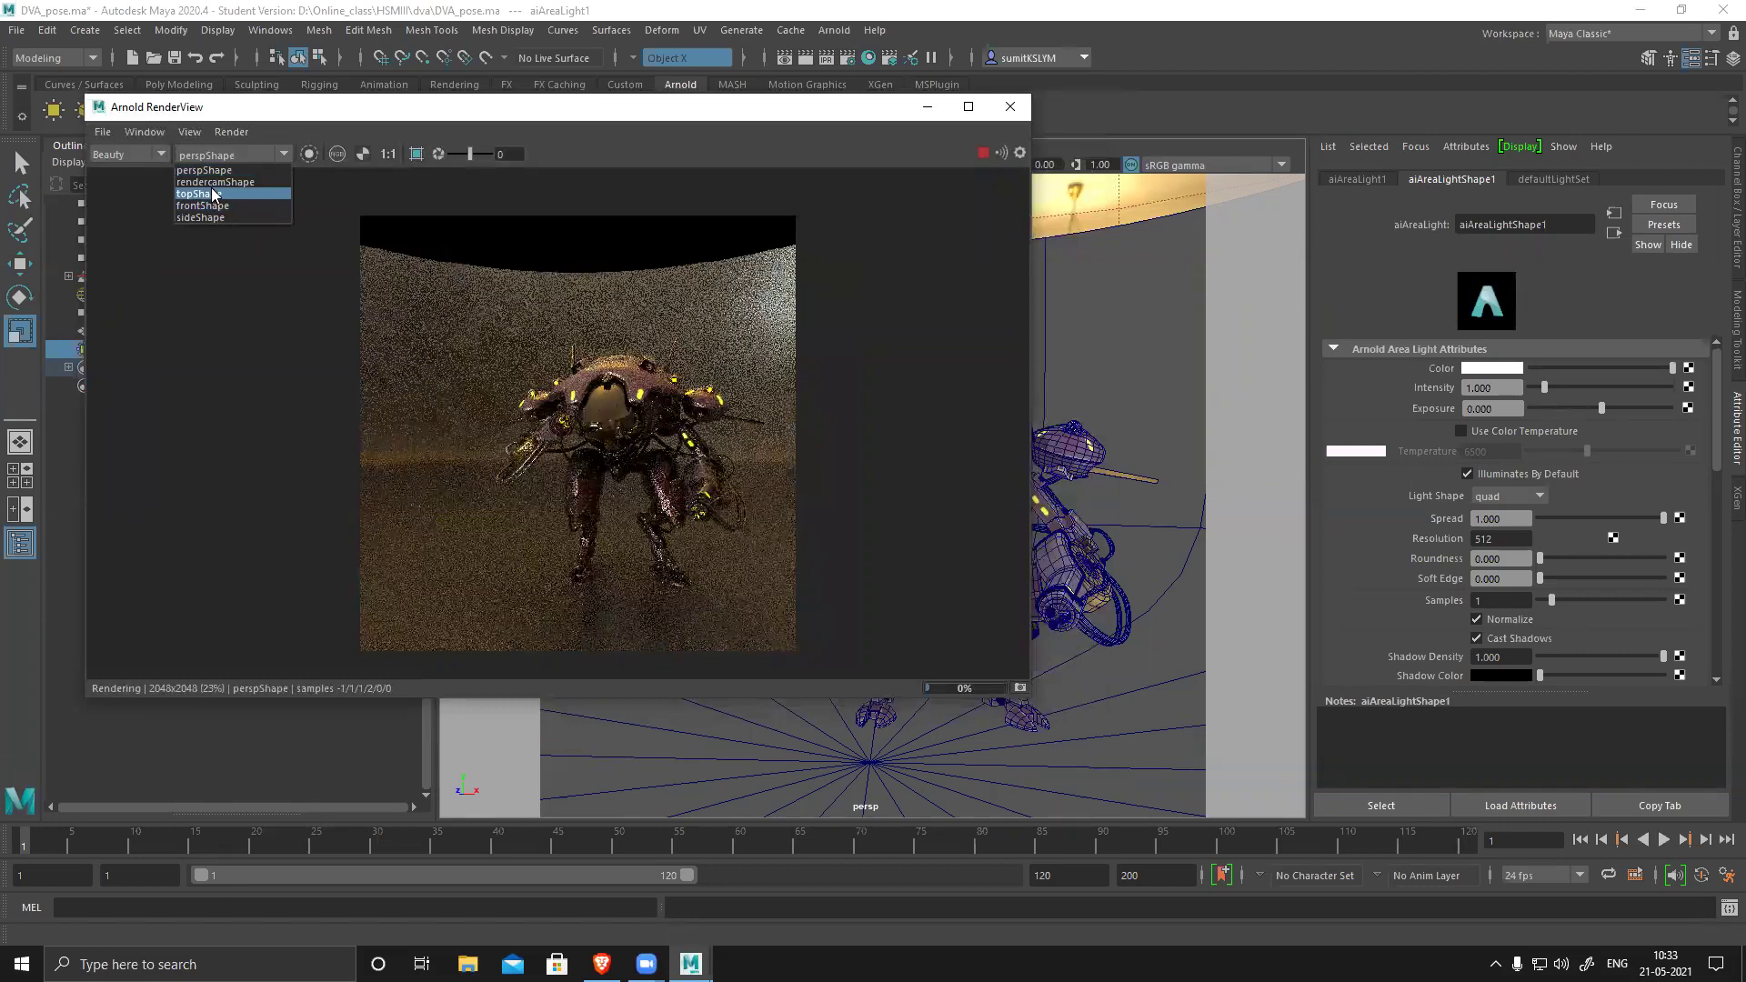
{"action": "left_click", "coordinate": [215, 182]}
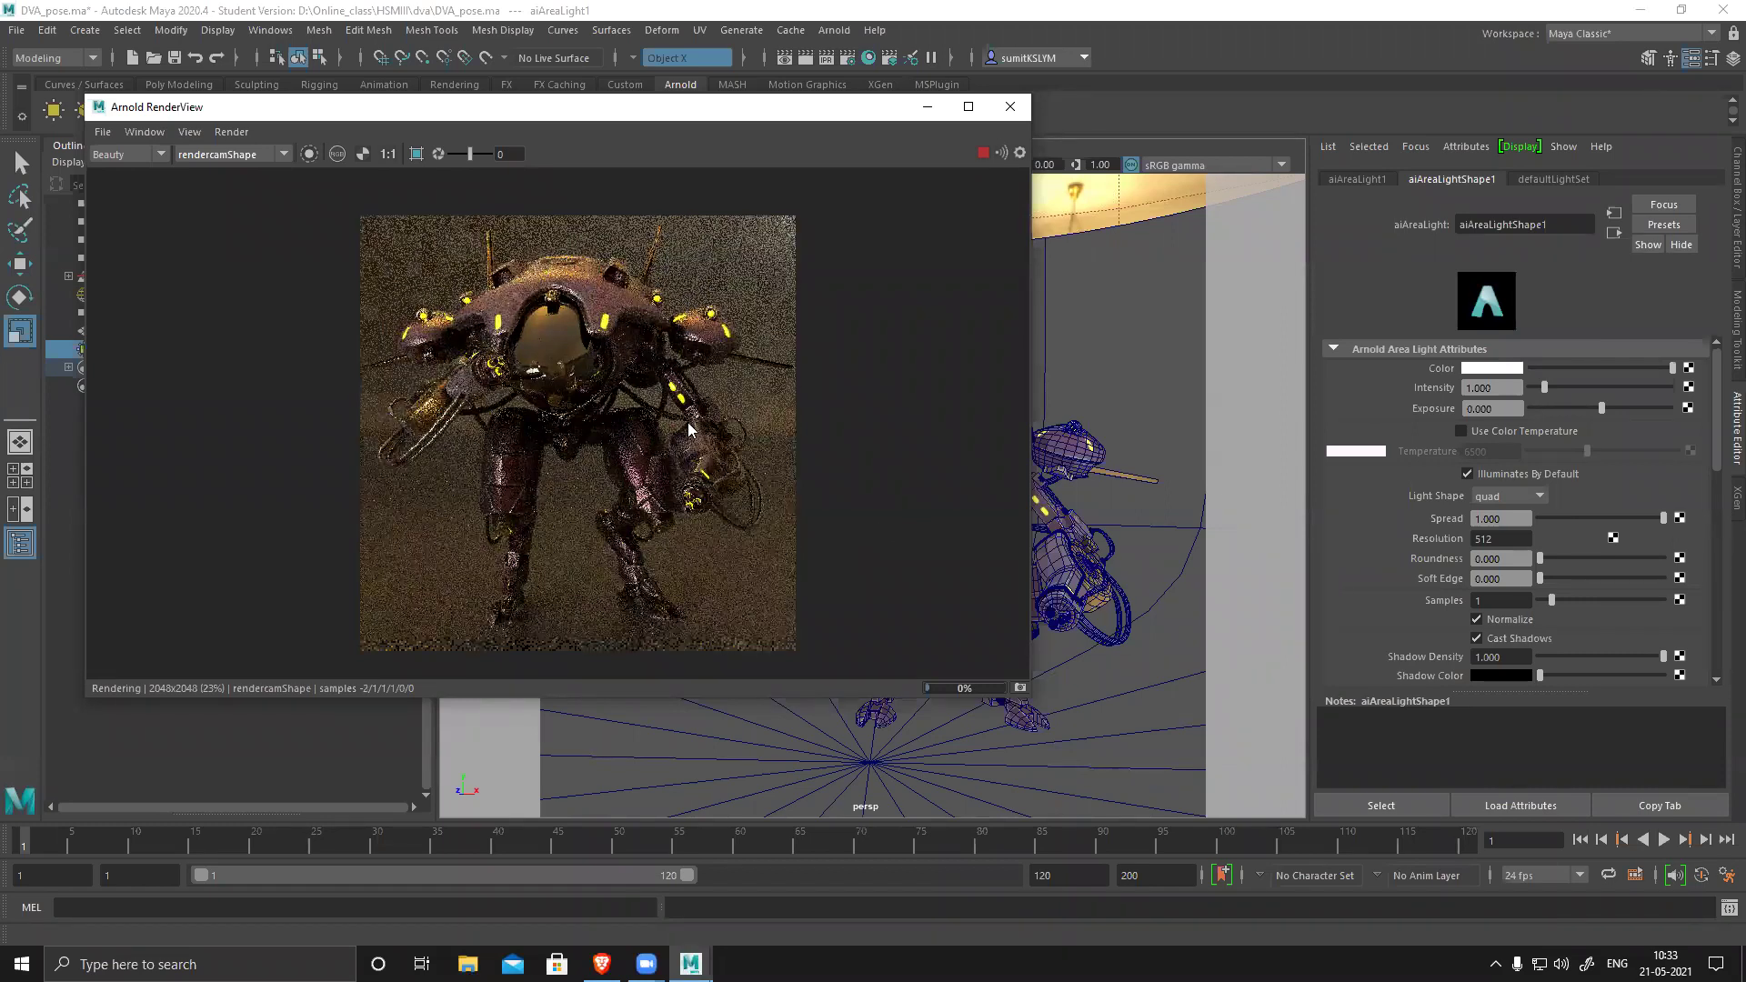
- Set the area light's intensity to 20 and its exposure to 2
{"action": "left_click_drag", "start_coordinate": [1500, 391], "coordinate": [1413, 383]}
{"action": "type", "text": "2"}
{"action": "key", "text": "Return"}
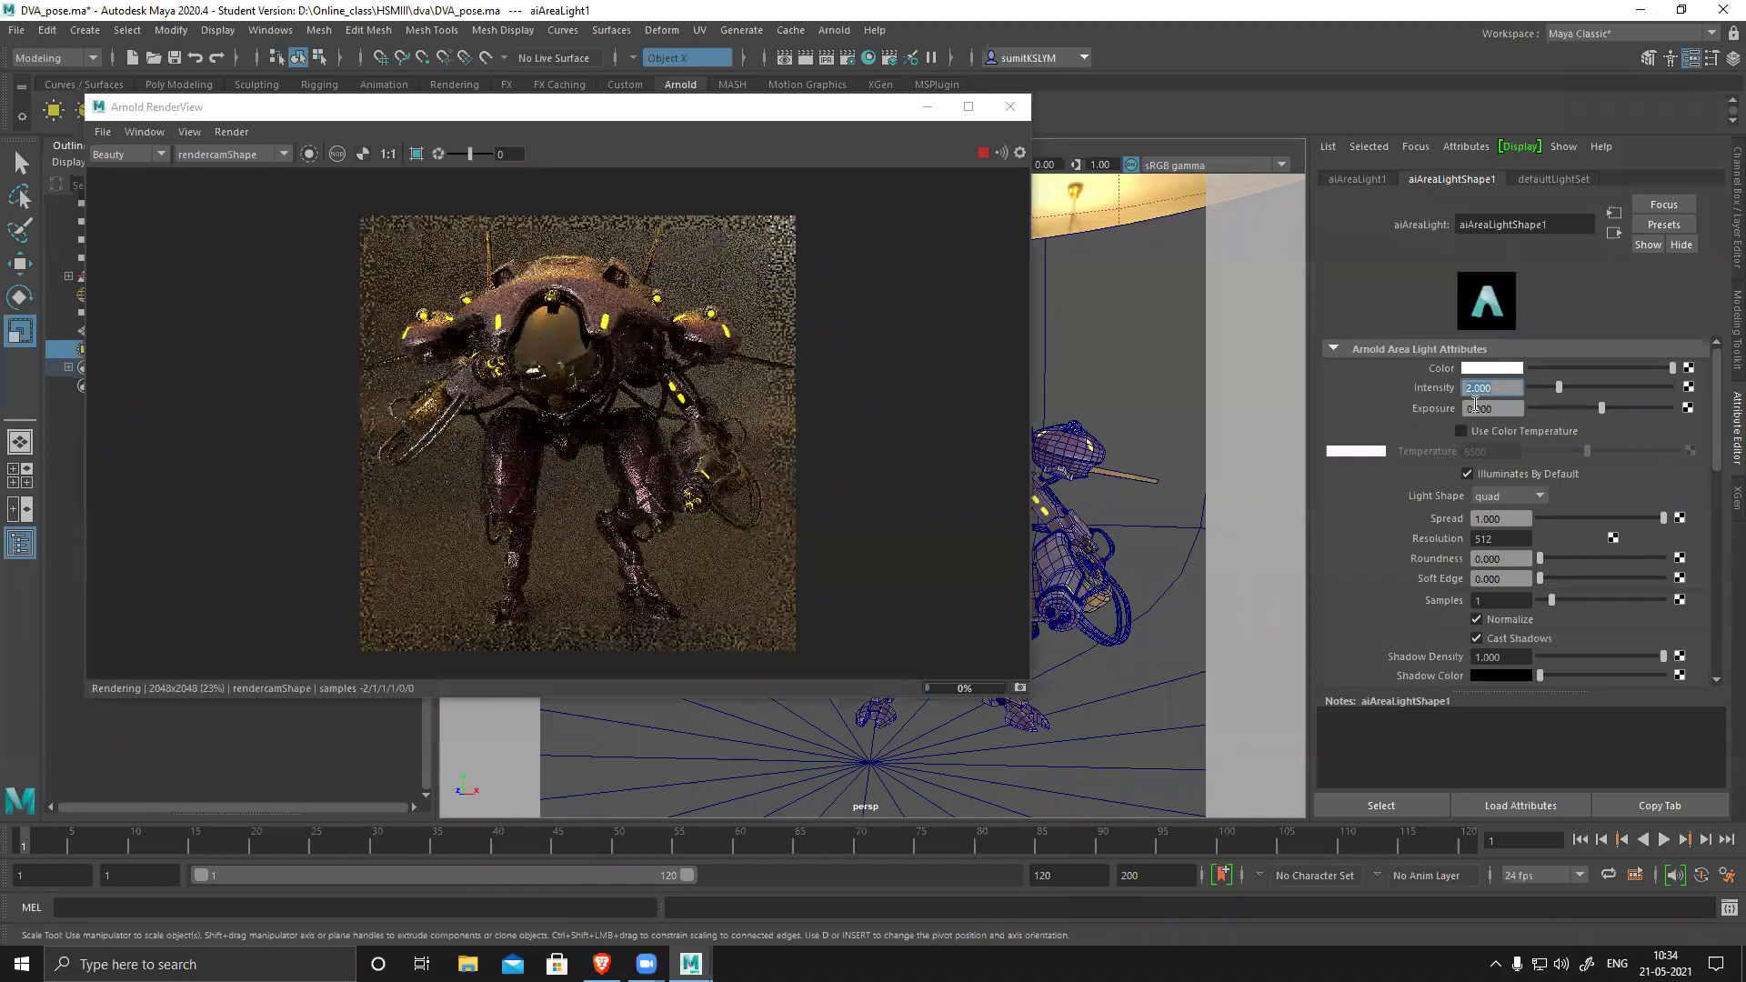
{"action": "key", "text": "Tab"}
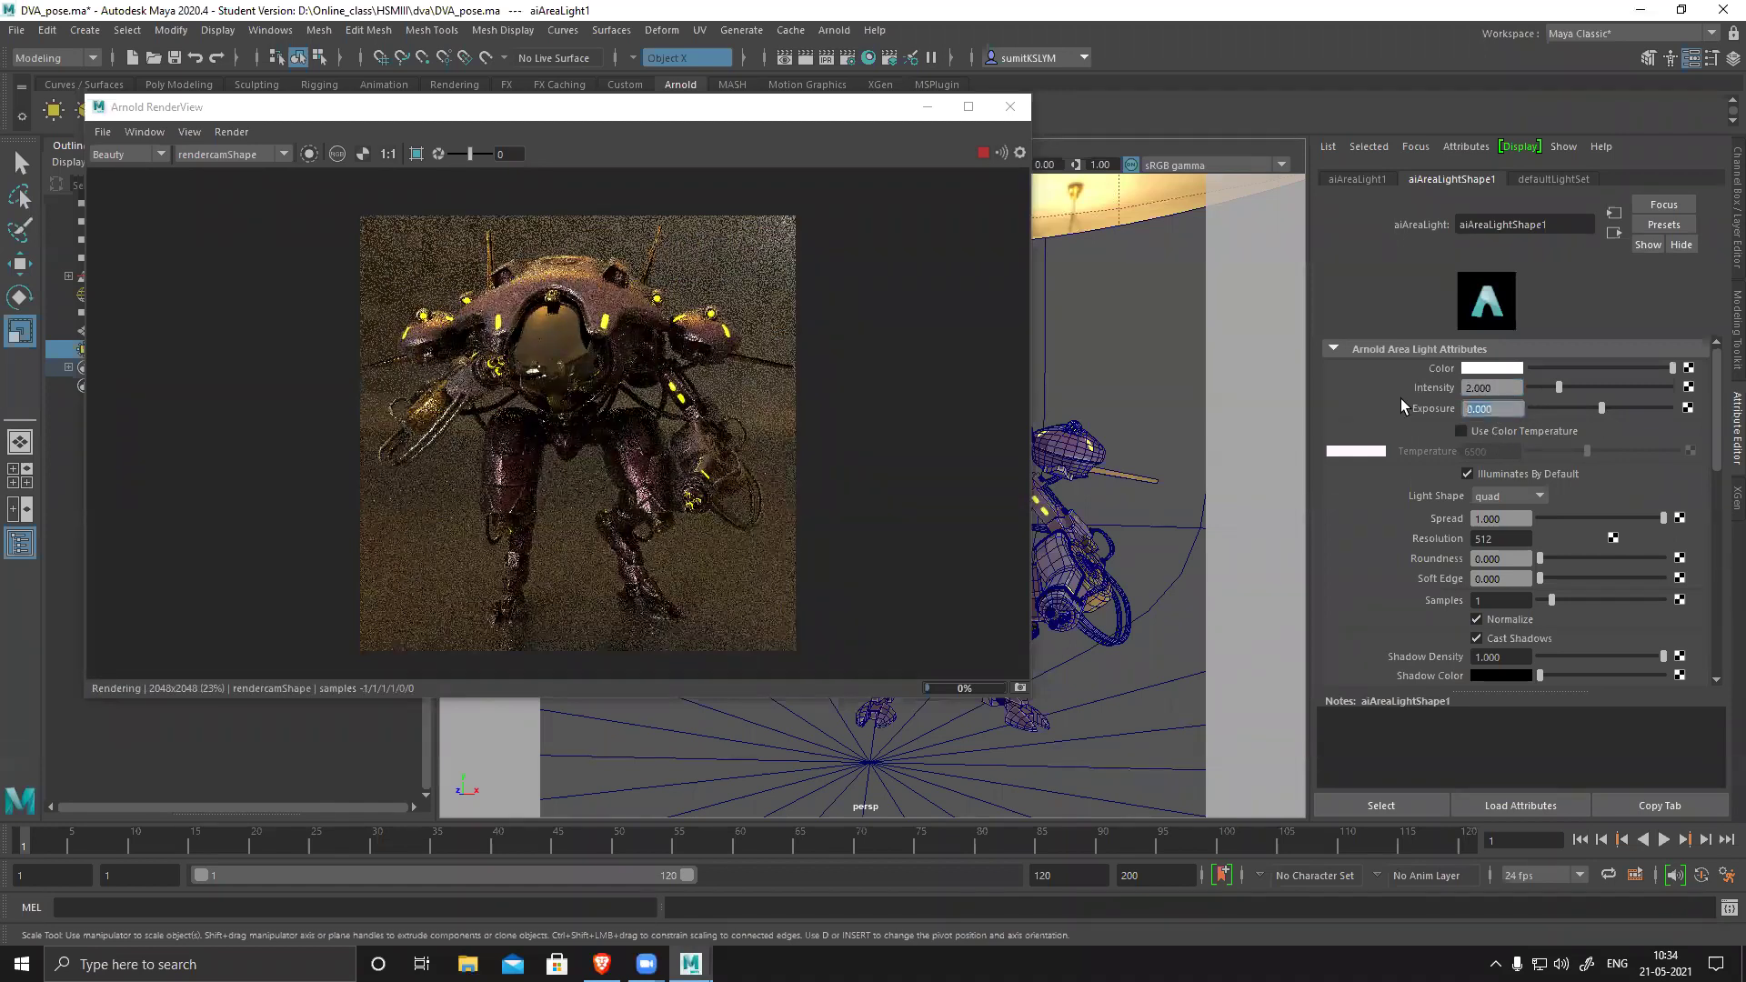
{"action": "type", "text": "2"}
{"action": "key", "text": "shift+Tab"}
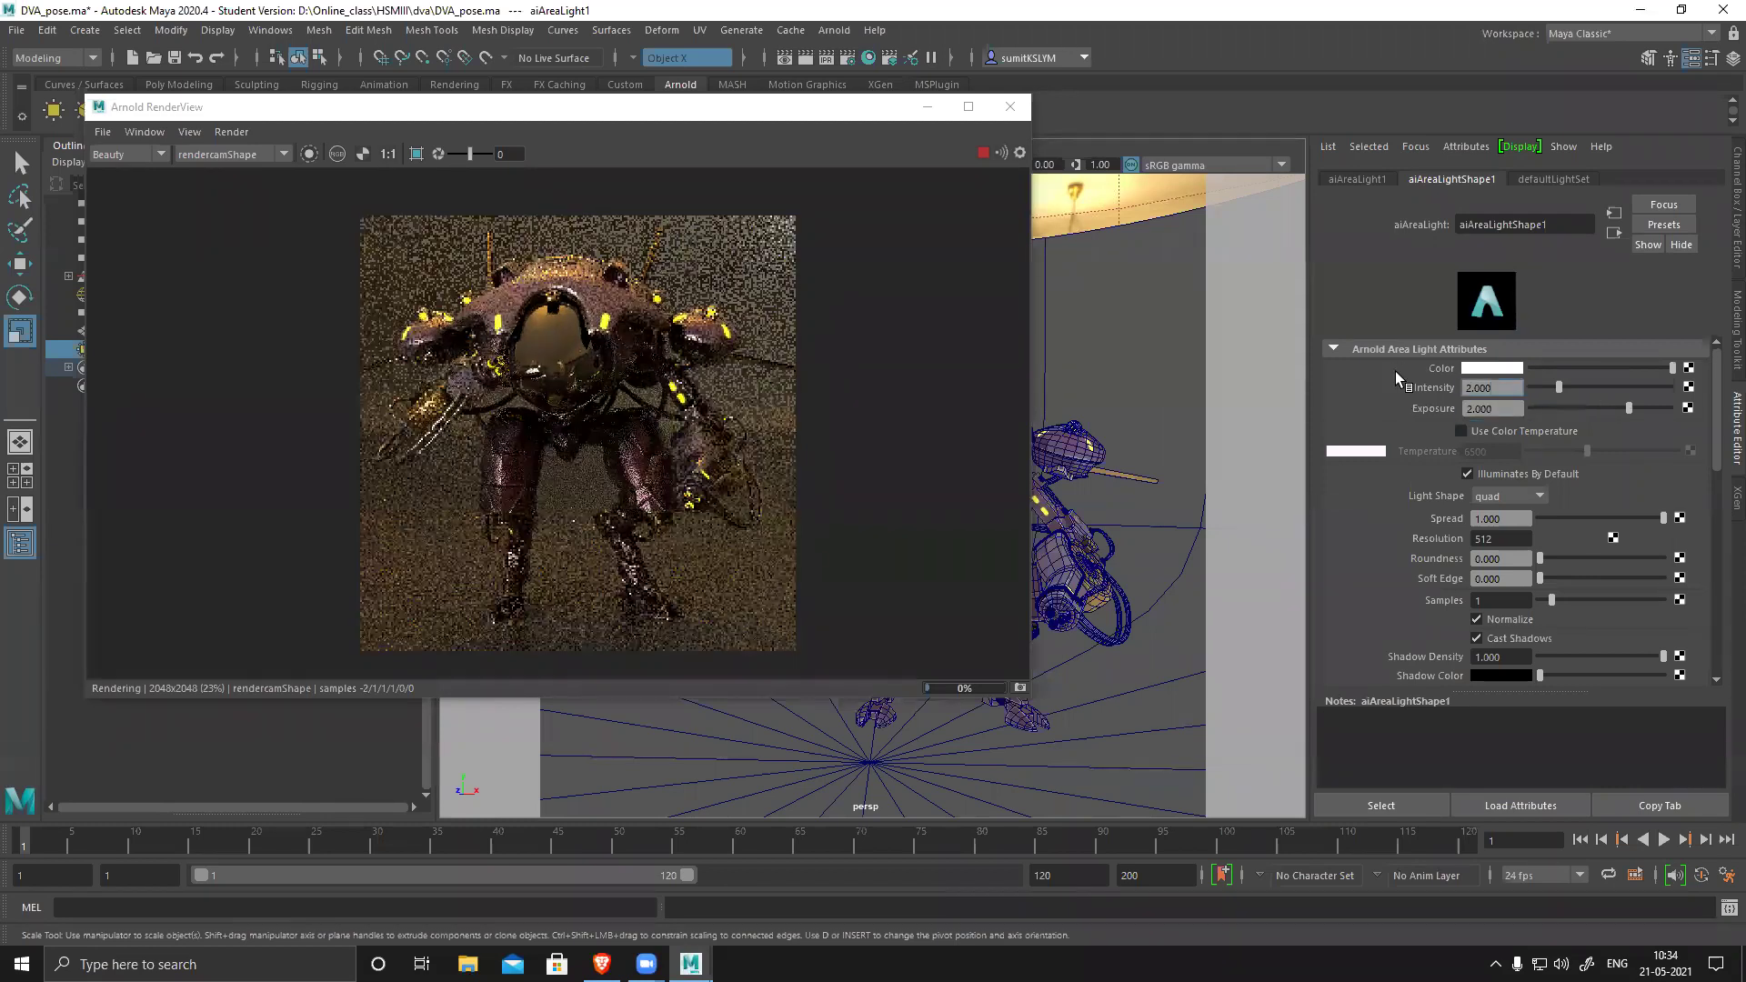
{"action": "type", "text": "20"}
{"action": "key", "text": "Return"}
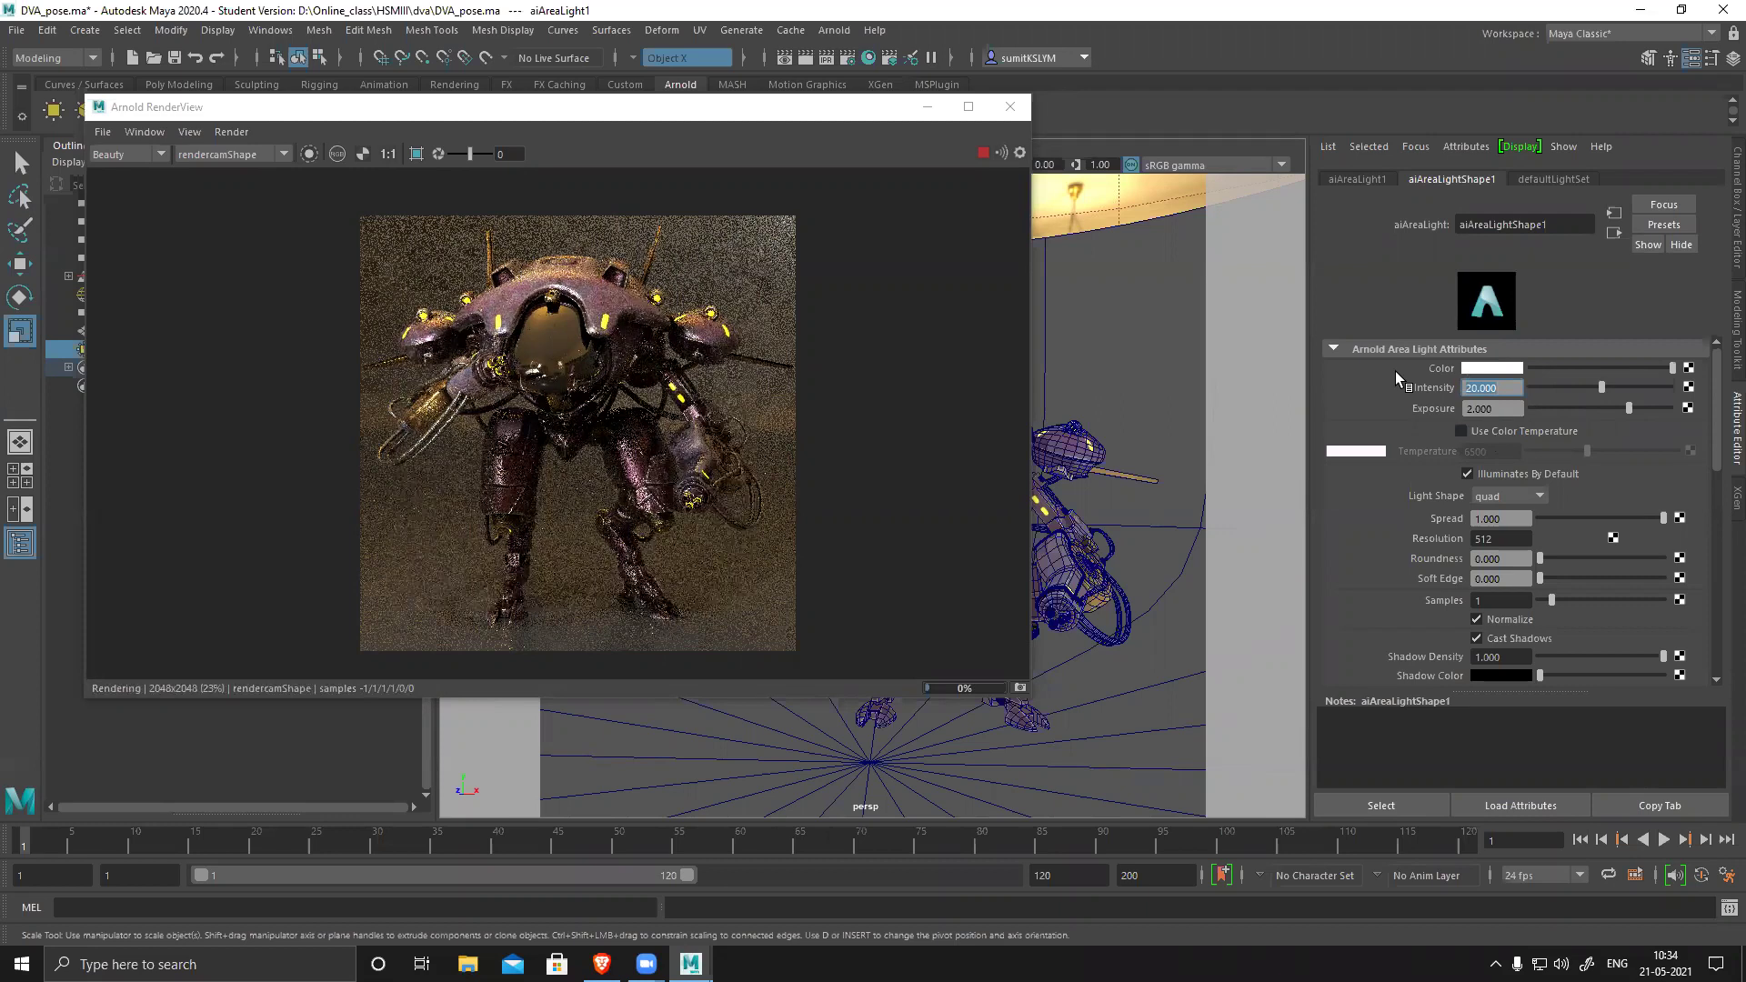
- Select an armour piece of the mech and lower its body material's specular IOR to about 0.296
{"action": "left_click", "coordinate": [1062, 550]}
{"action": "left_click", "coordinate": [1545, 177]}
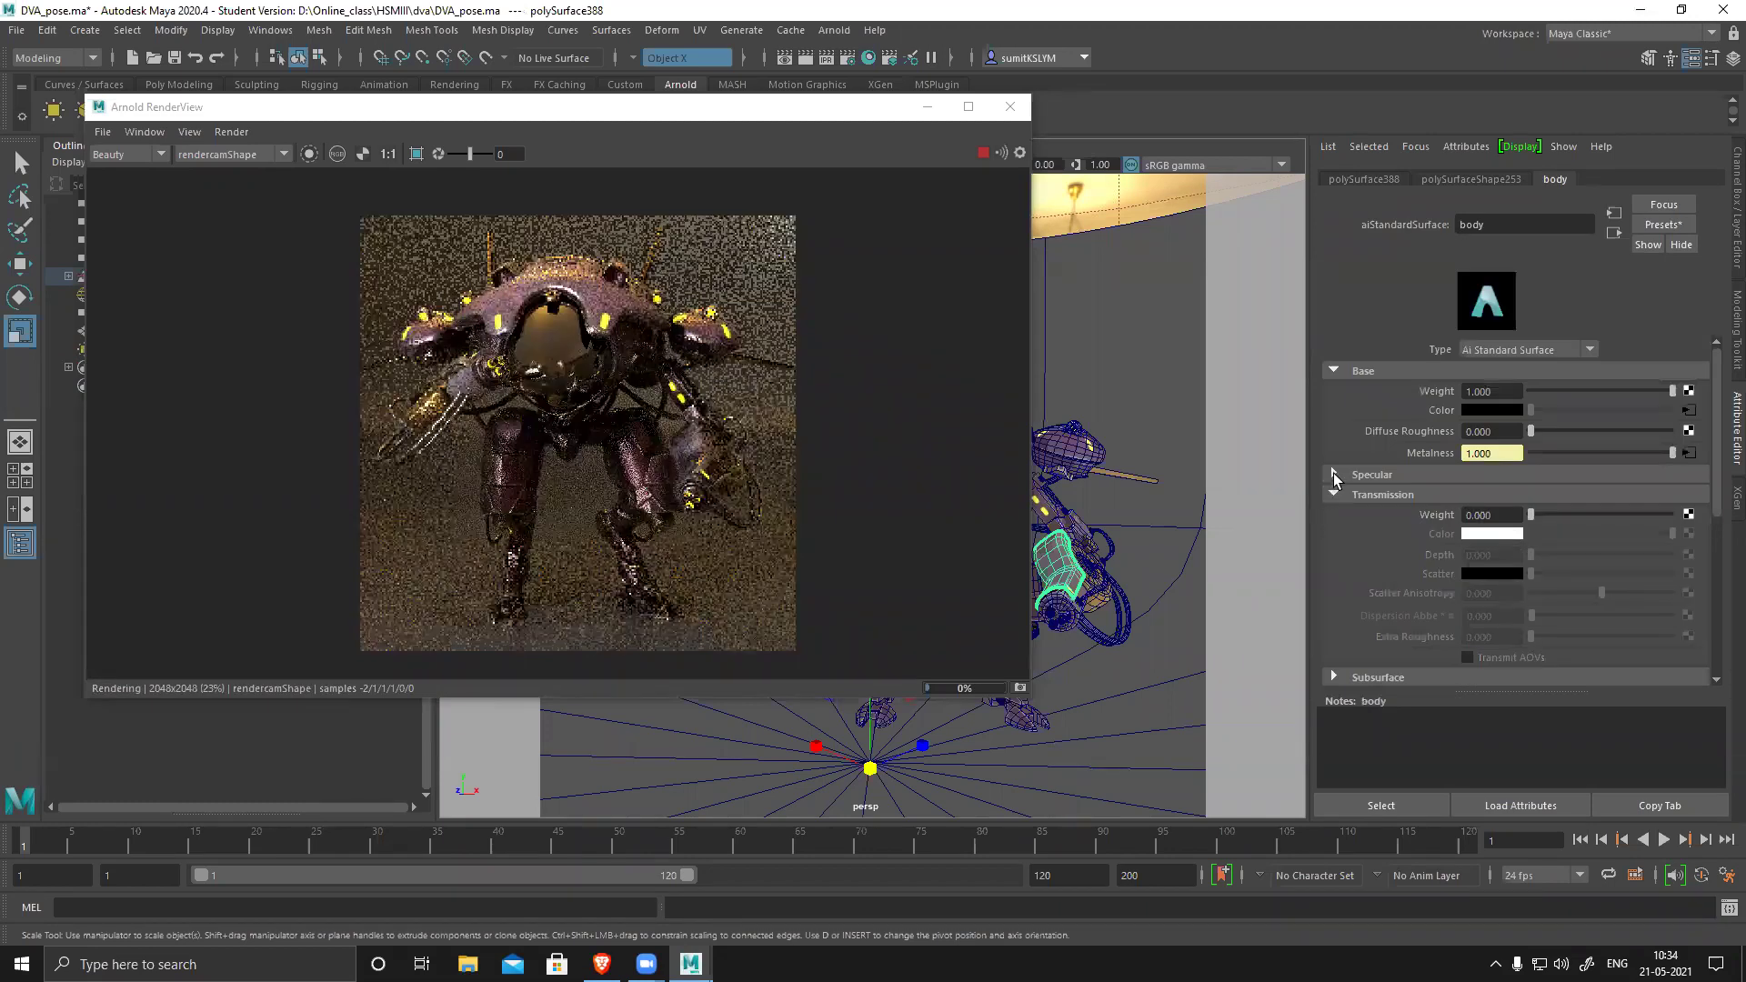
{"action": "left_click", "coordinate": [1355, 494]}
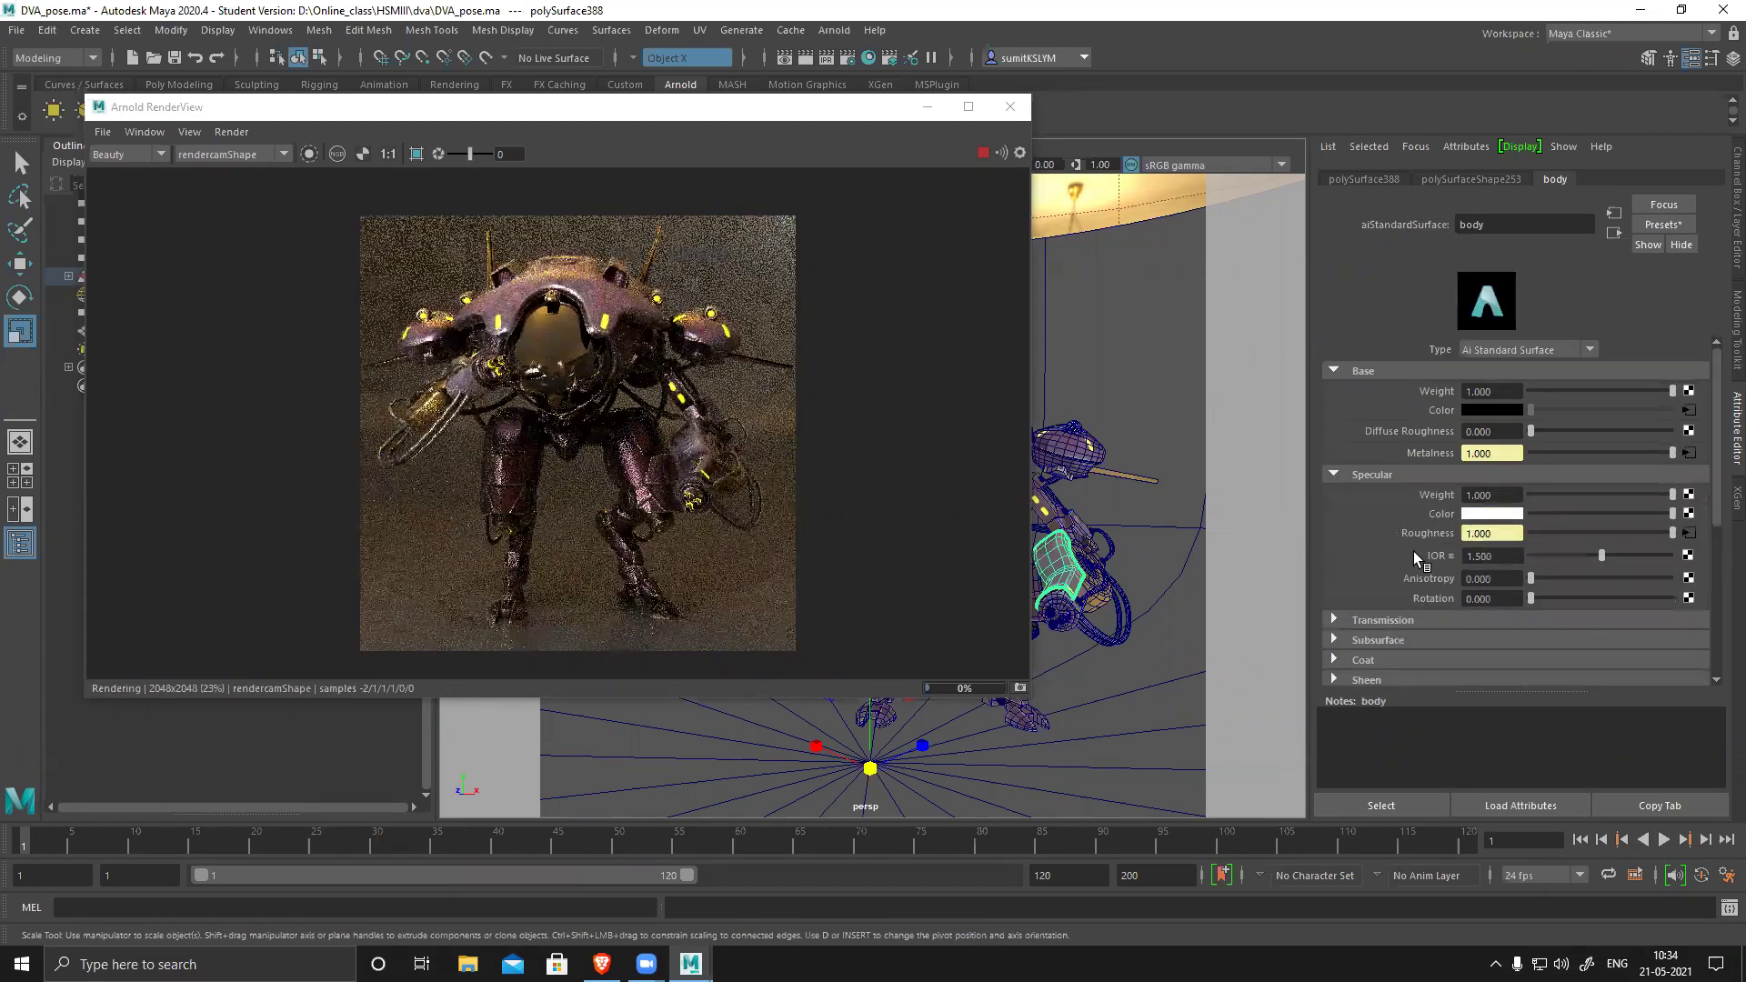
{"action": "left_click", "coordinate": [1579, 555]}
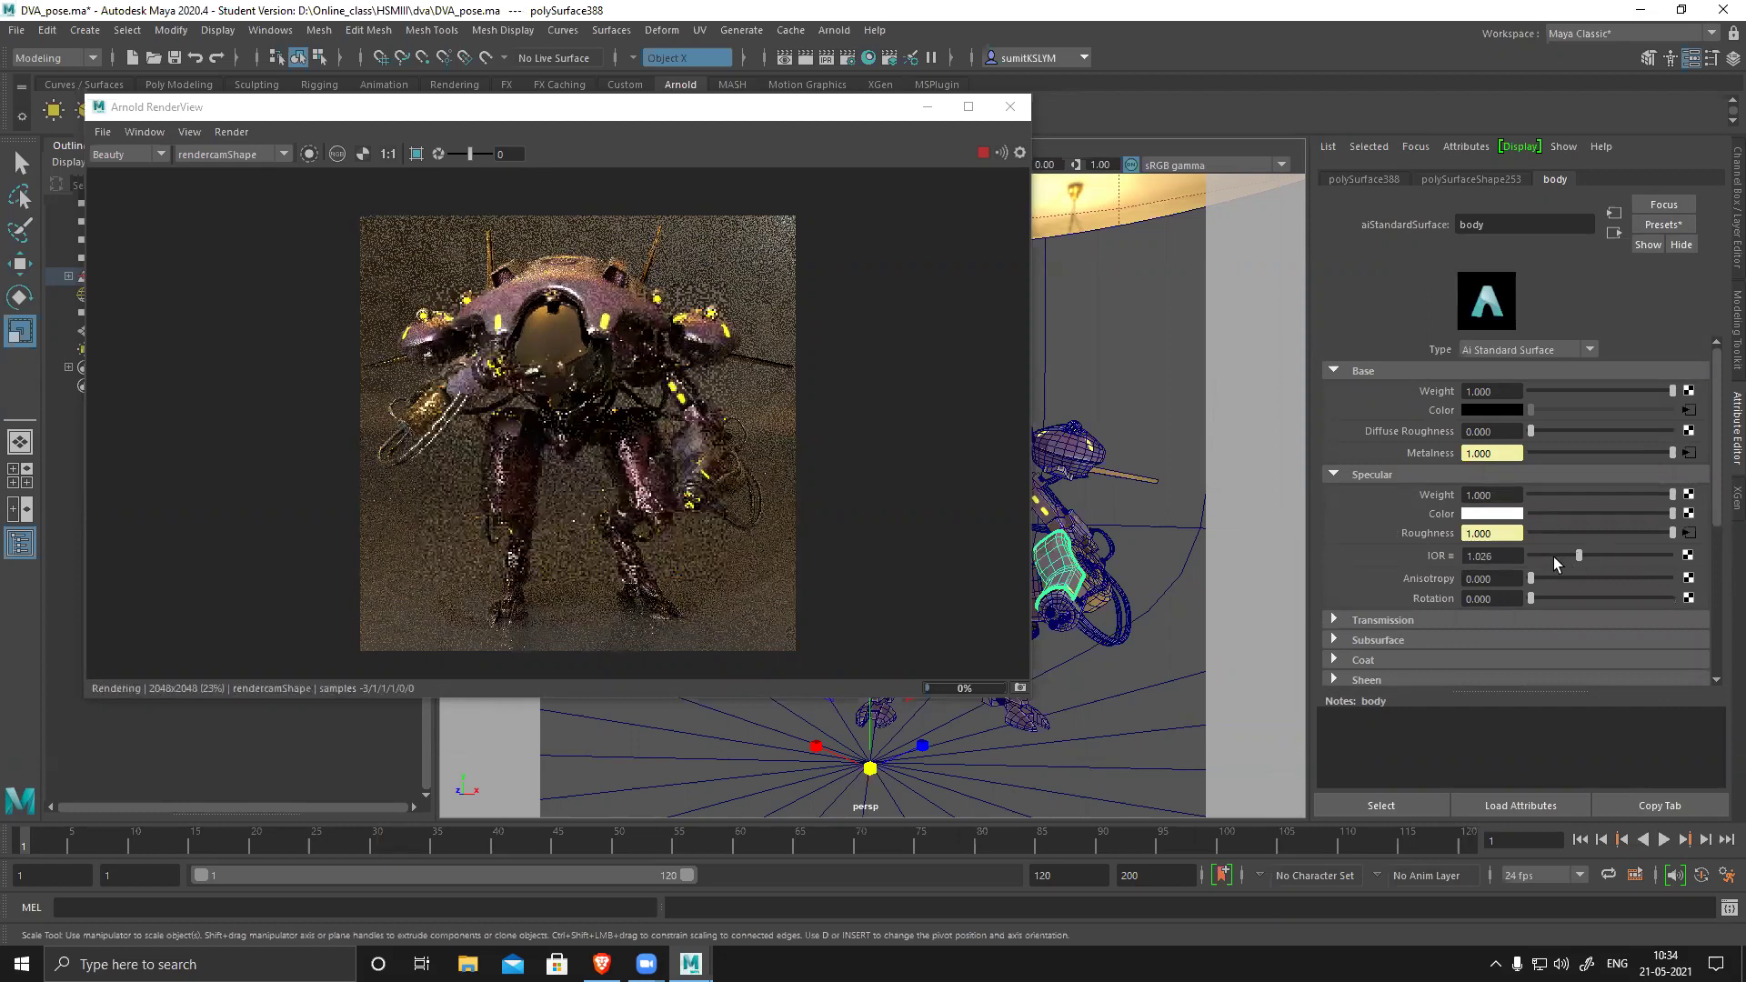
{"action": "left_click", "coordinate": [1557, 555]}
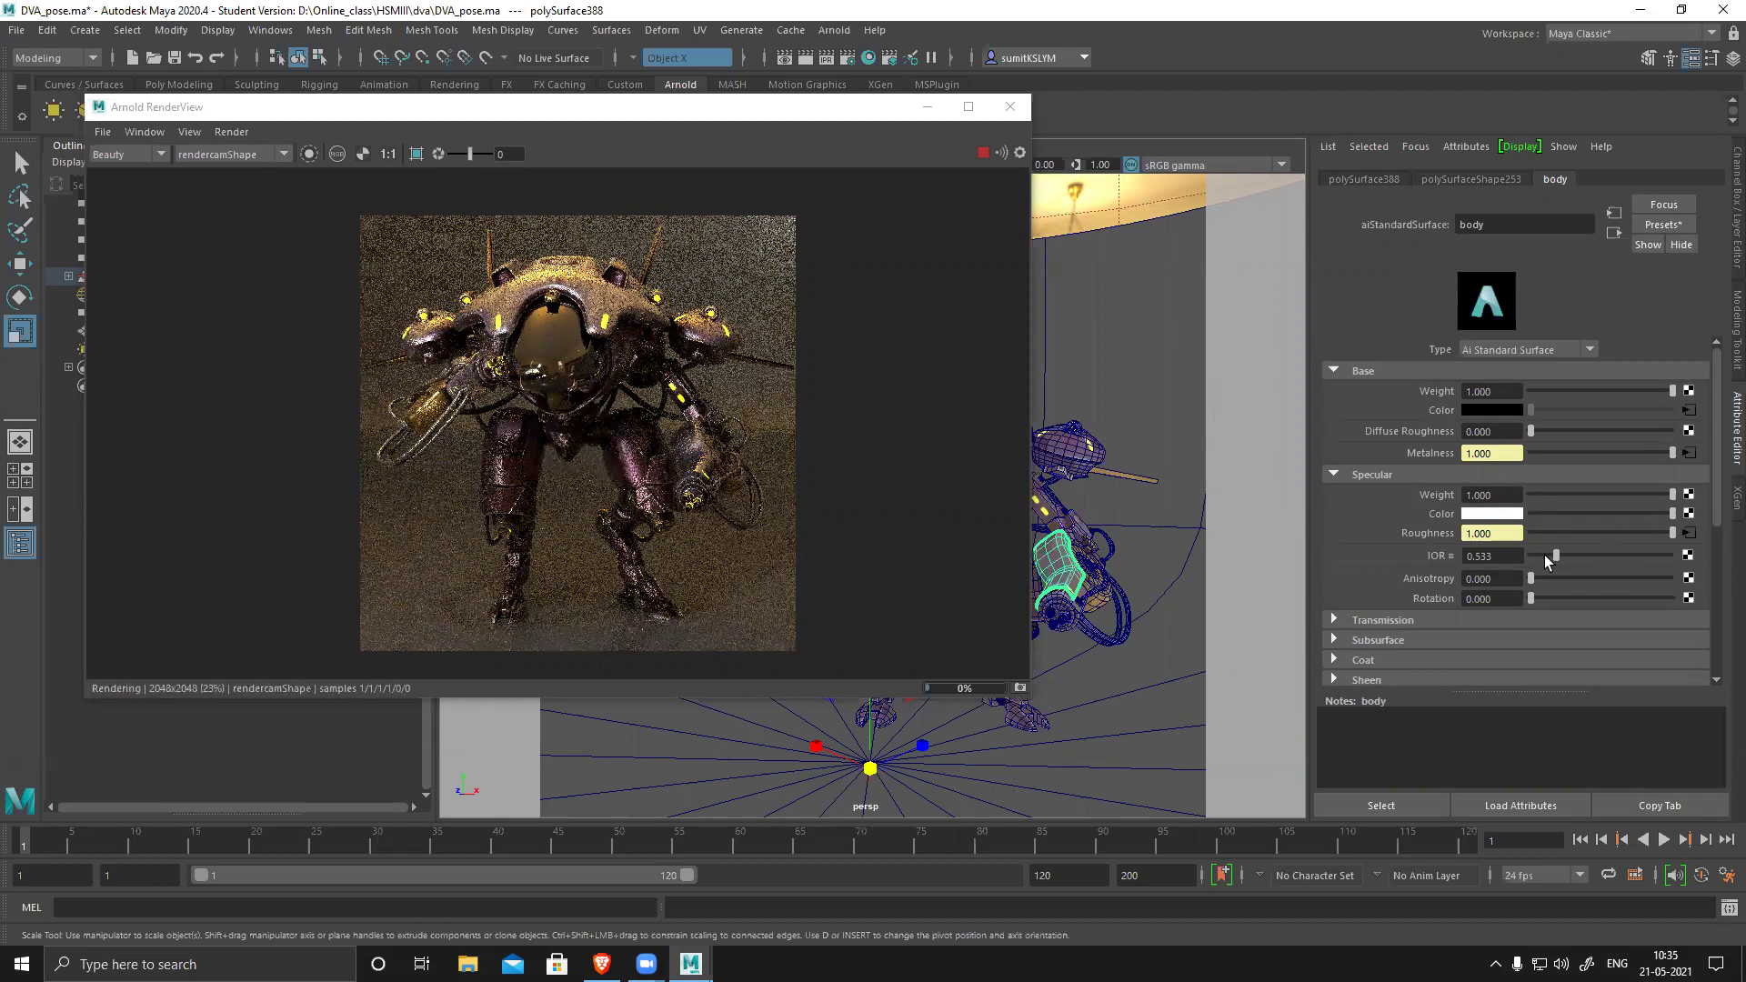
{"action": "left_click", "coordinate": [1545, 554]}
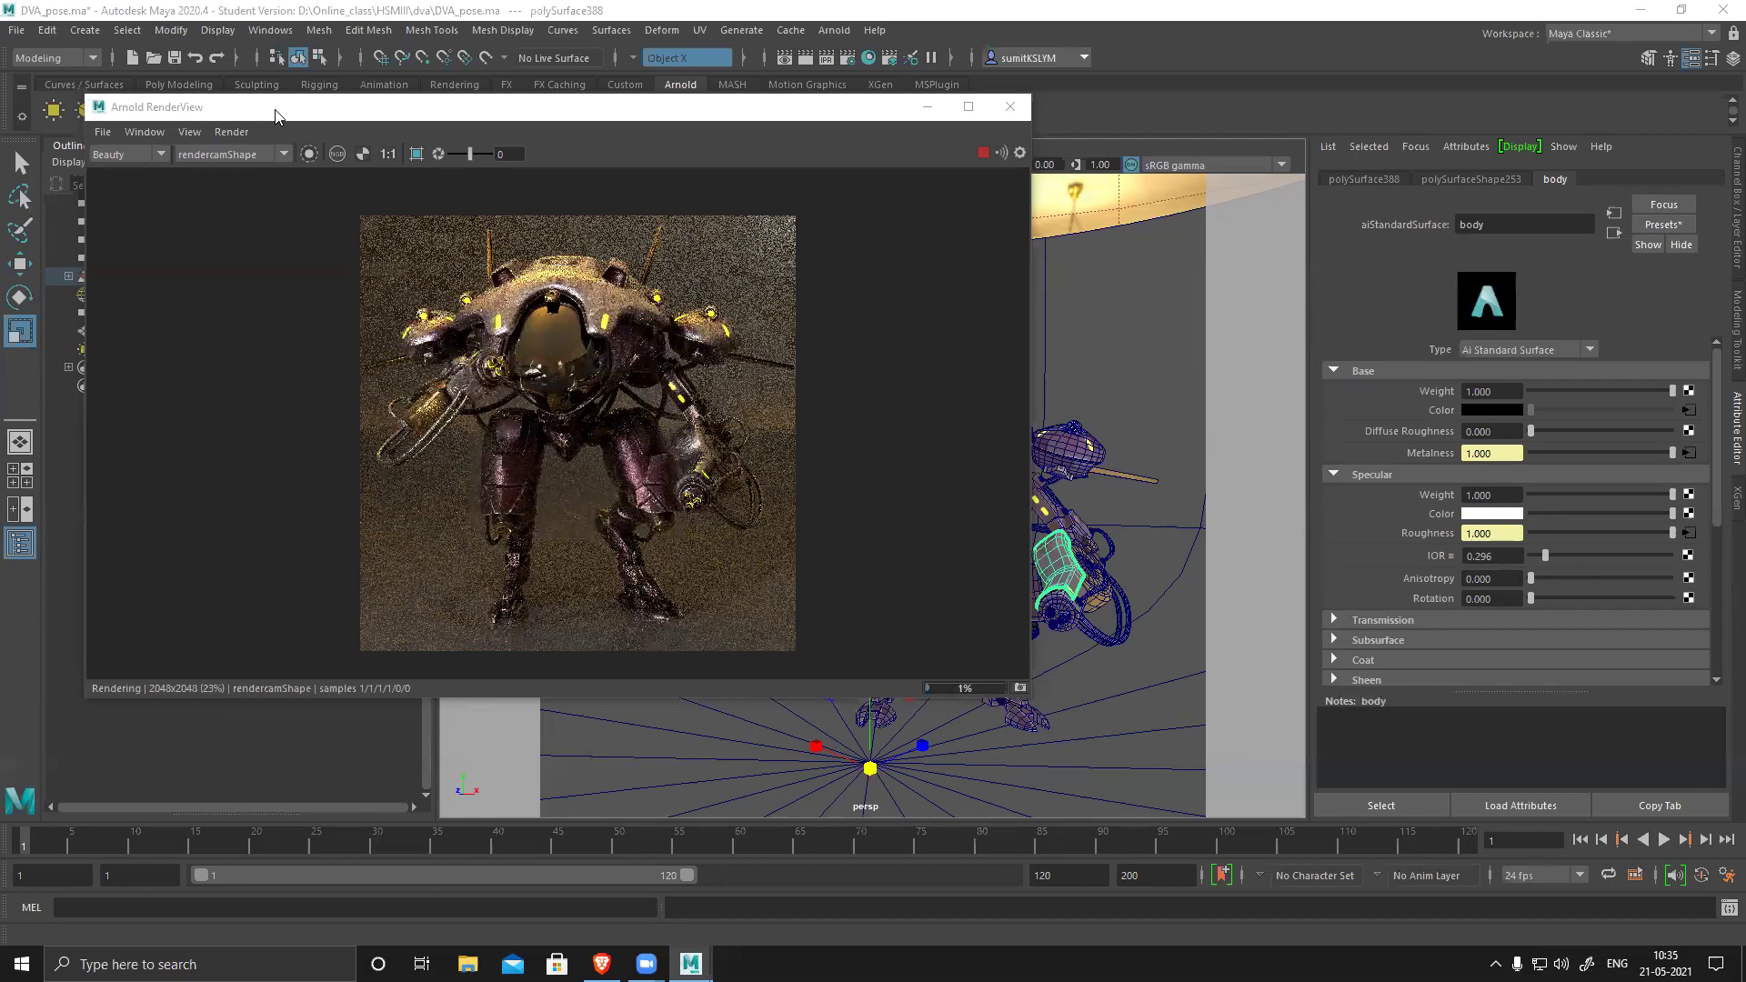
- Select aiAreaLight1 and change its color to a fully saturated yellow with a hue of about 50.8
{"action": "left_click_drag", "start_coordinate": [455, 106], "coordinate": [639, 114]}
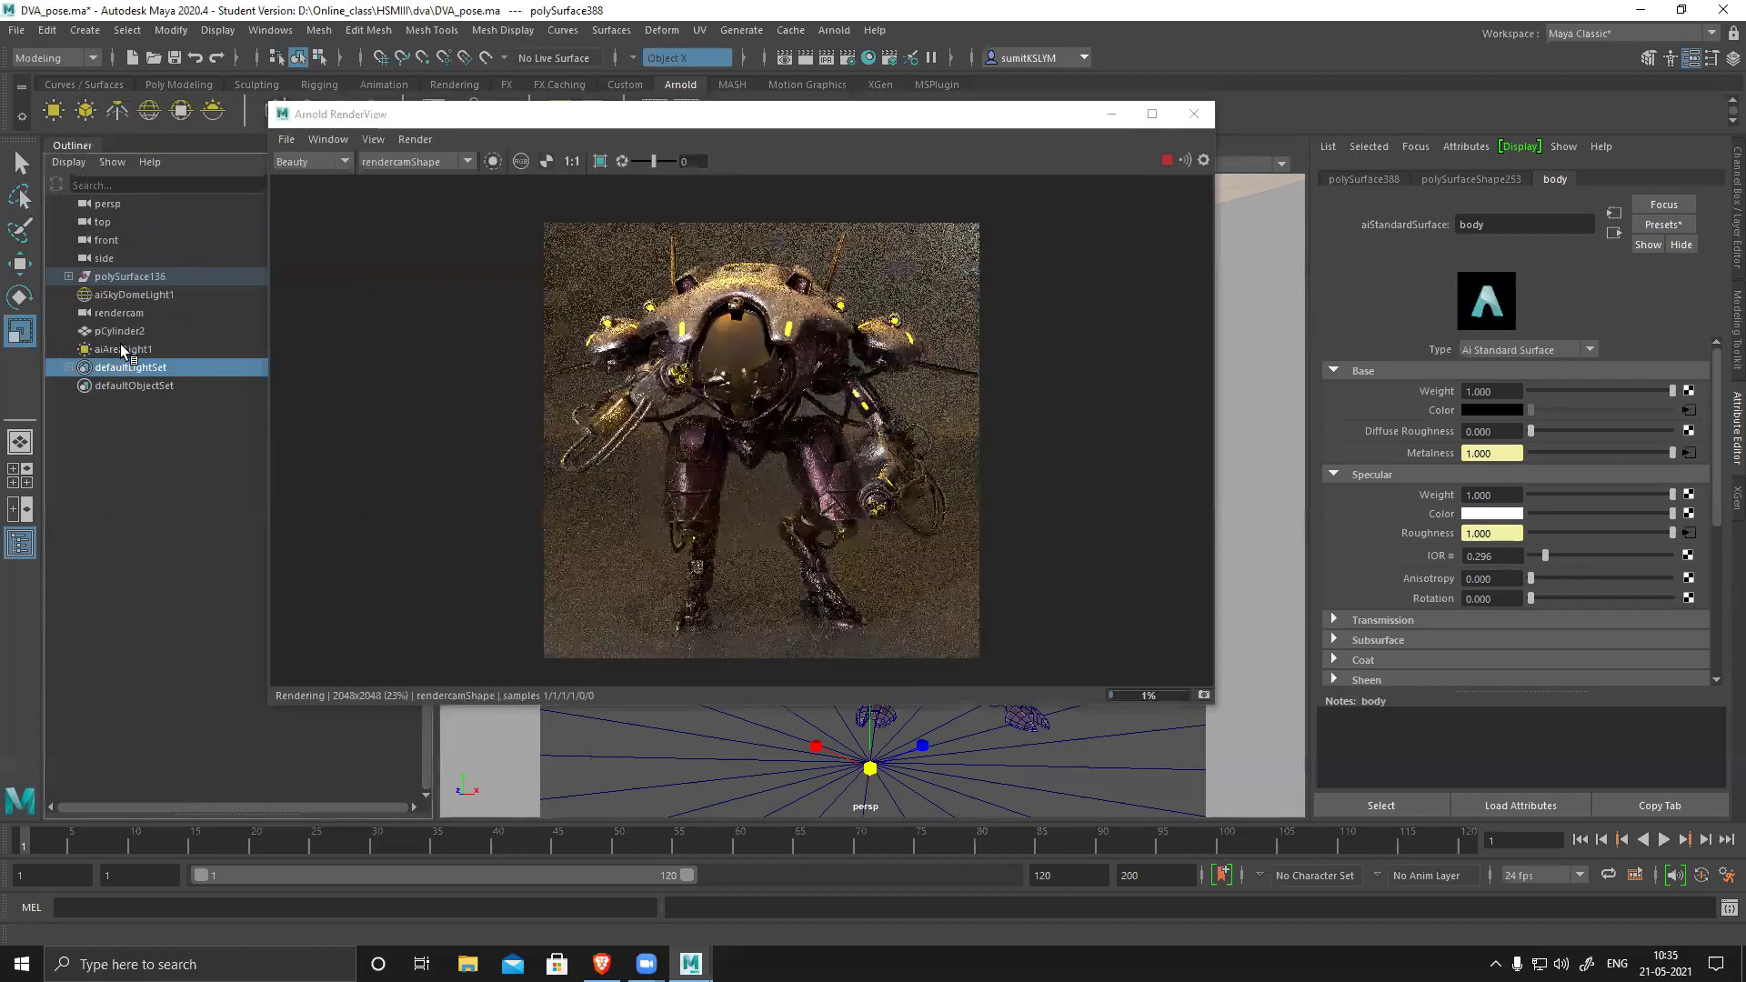
{"action": "left_click", "coordinate": [120, 348]}
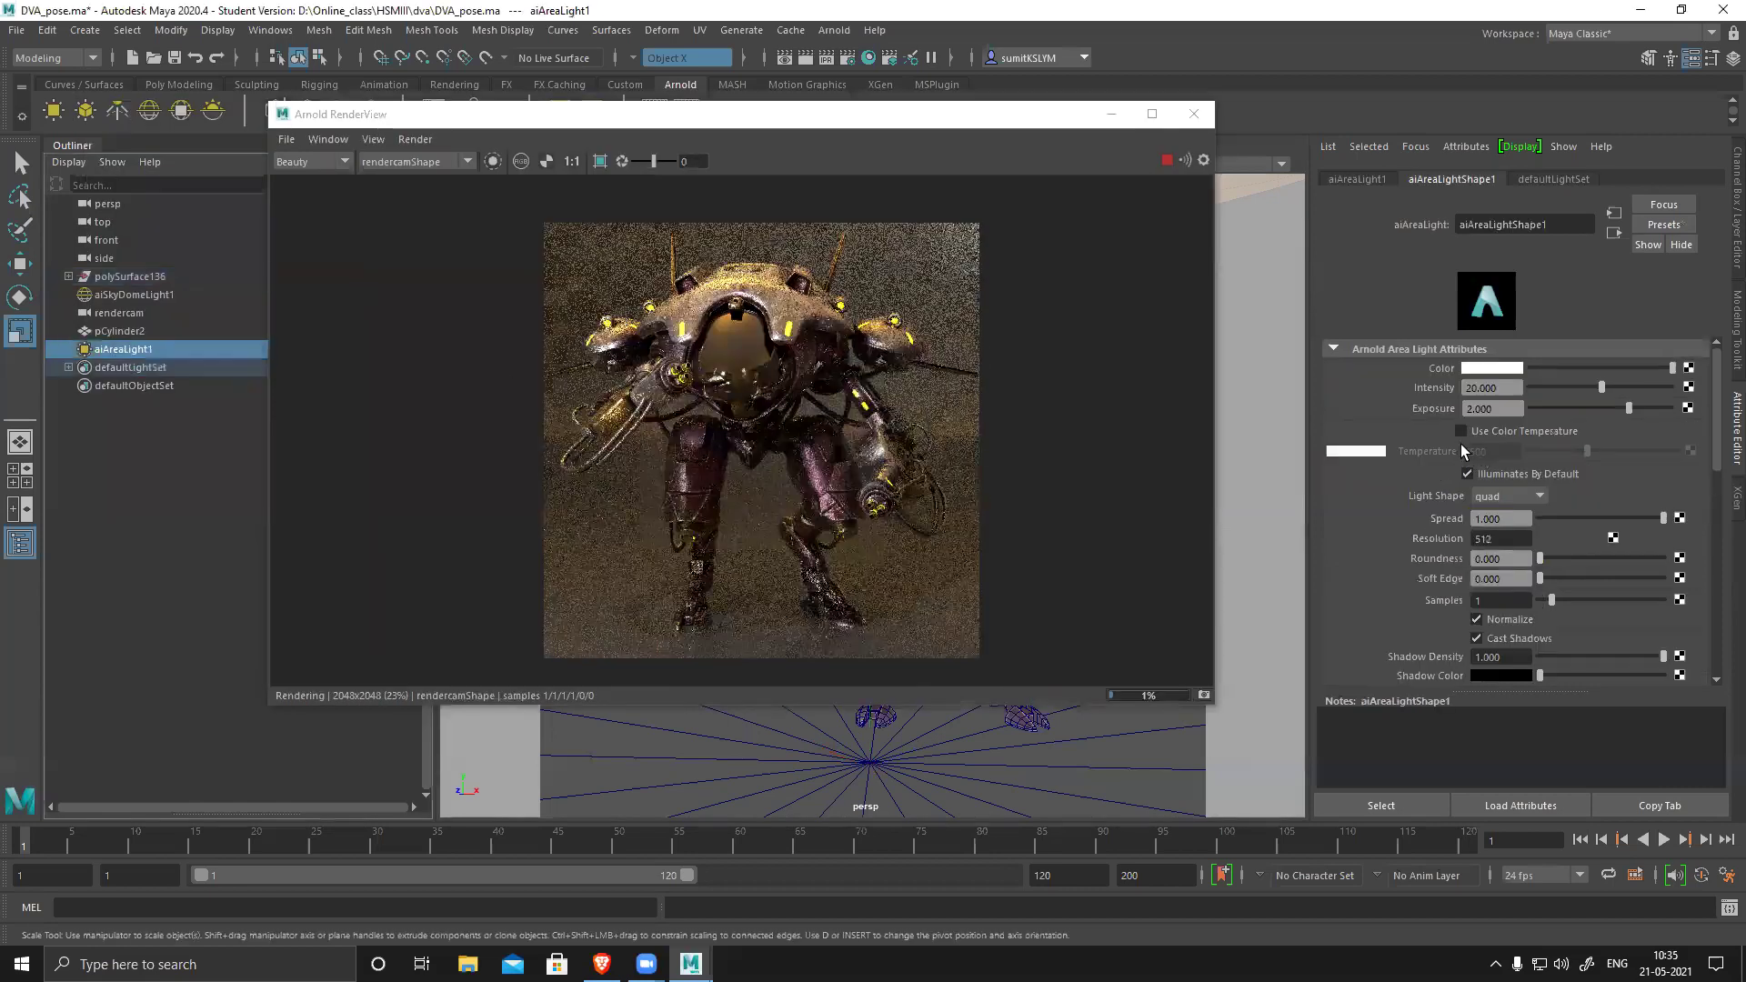
{"action": "left_click", "coordinate": [1492, 370]}
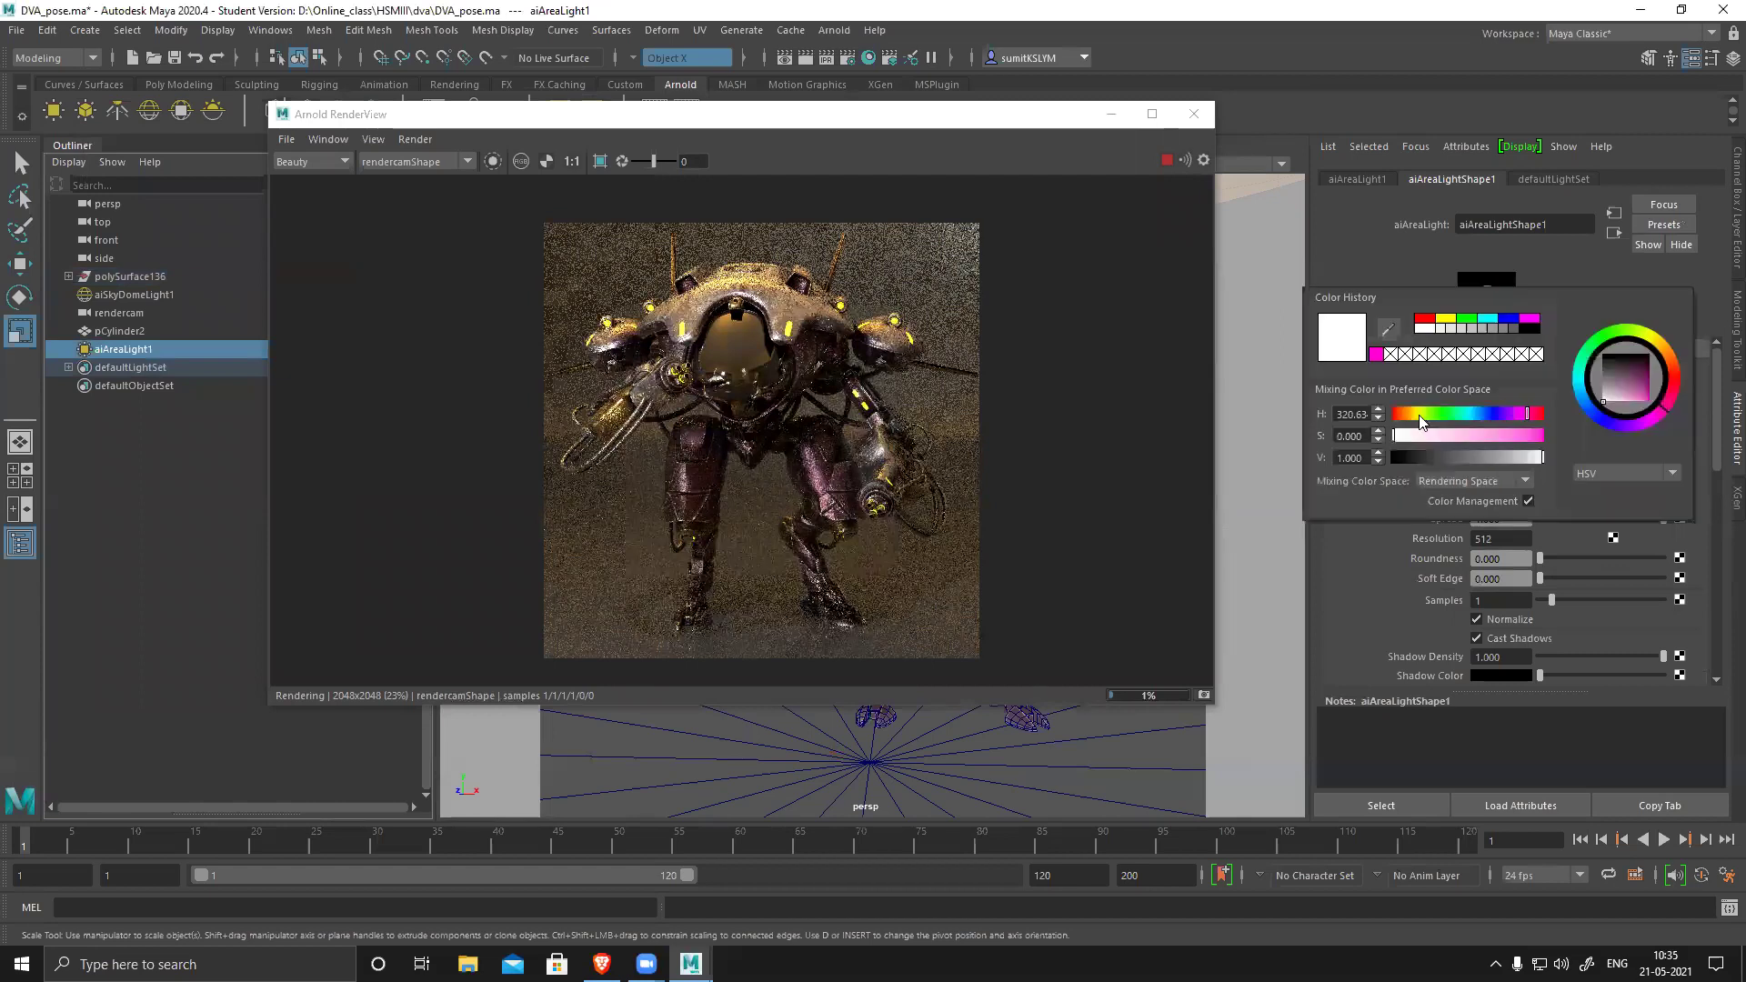
{"action": "left_click", "coordinate": [1419, 416]}
{"action": "left_click", "coordinate": [1542, 435]}
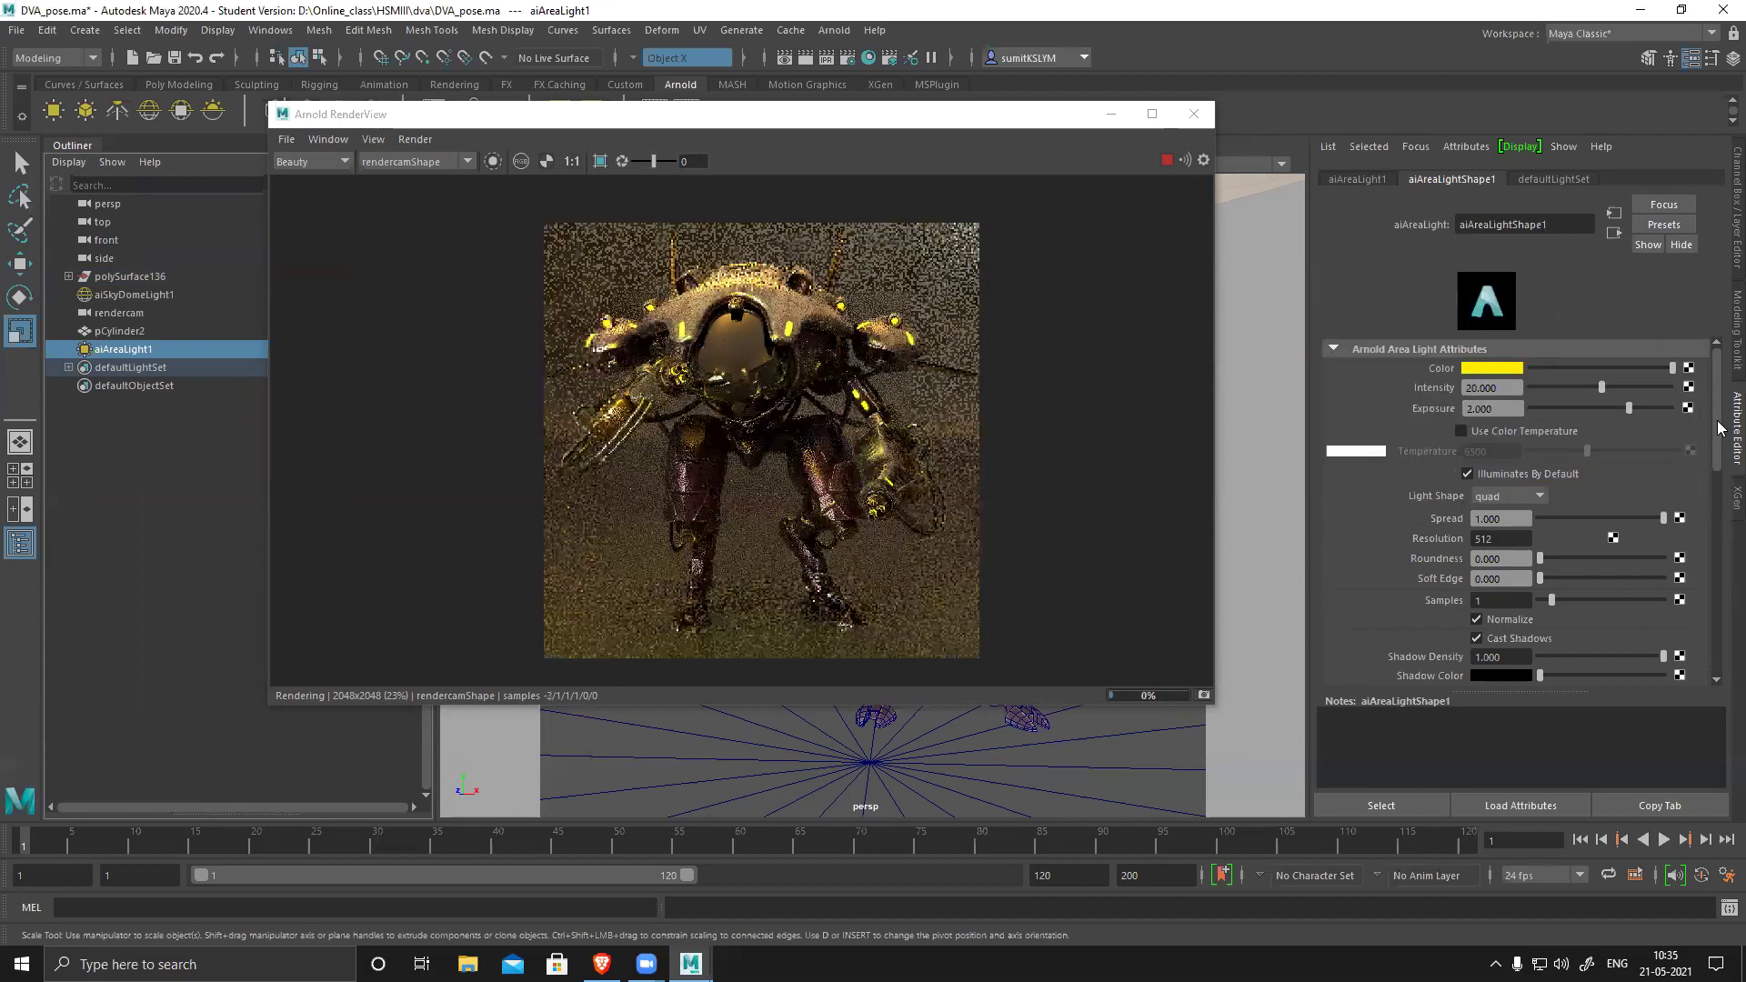
- Reset the area light's color to white
{"action": "left_click", "coordinate": [1499, 369]}
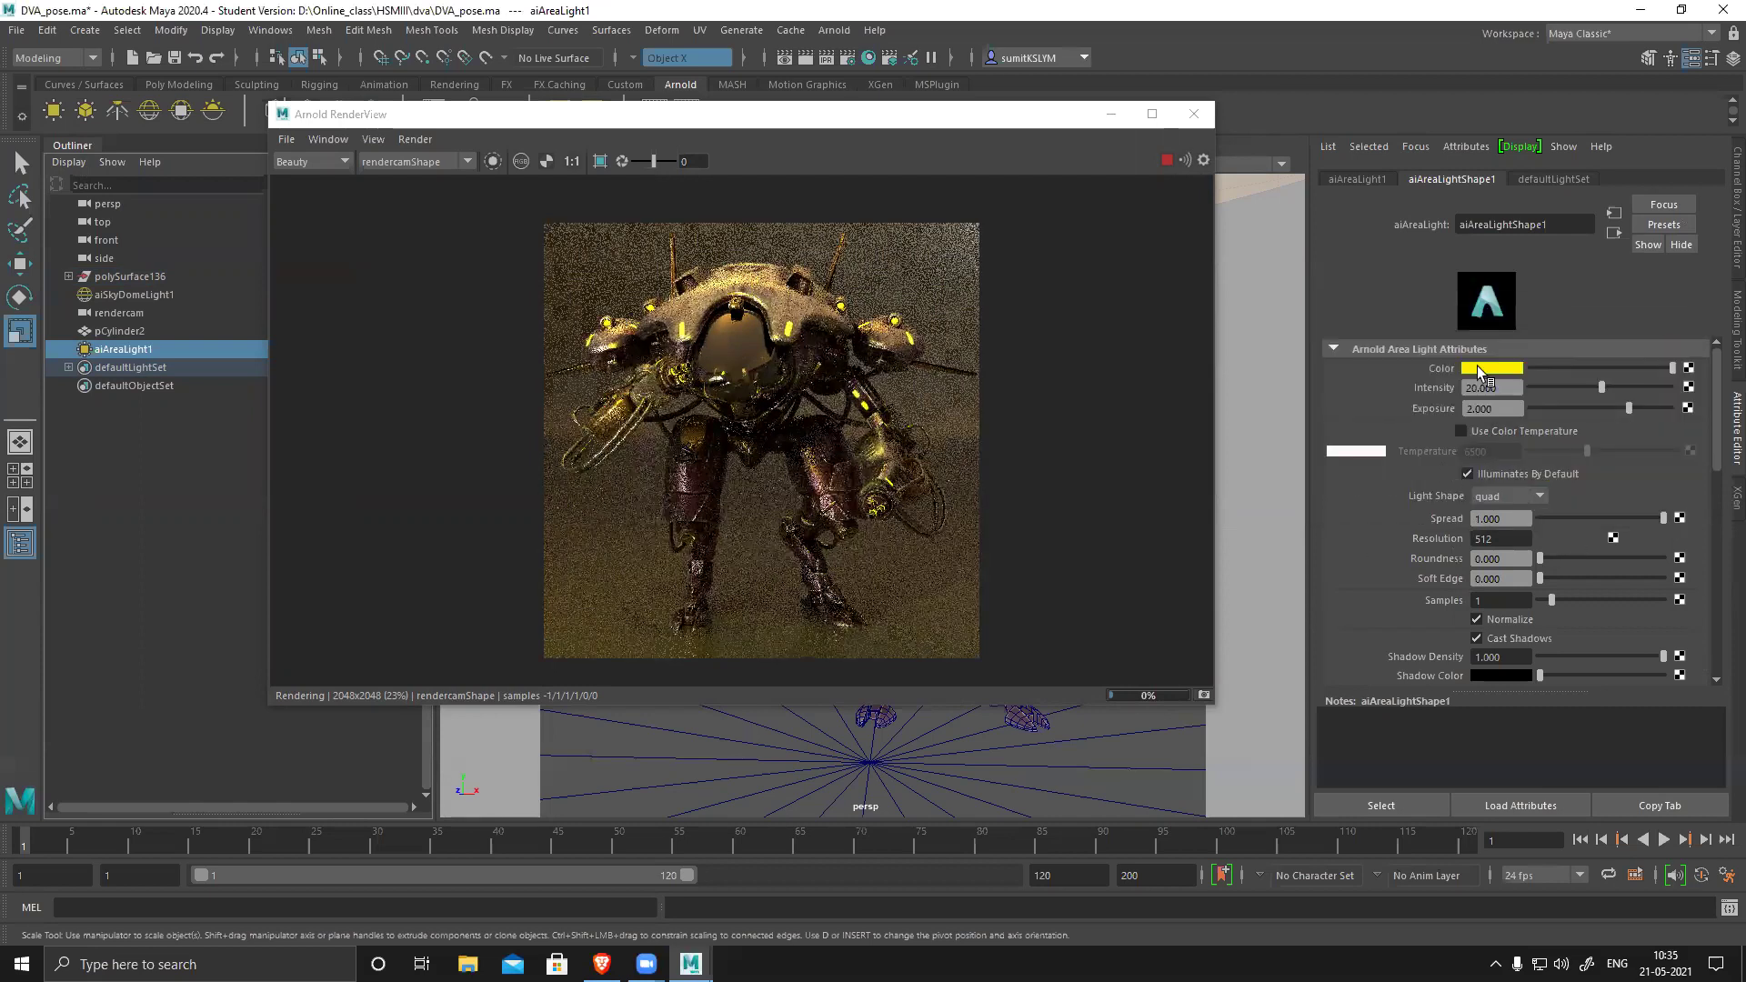
{"action": "left_click", "coordinate": [1480, 369]}
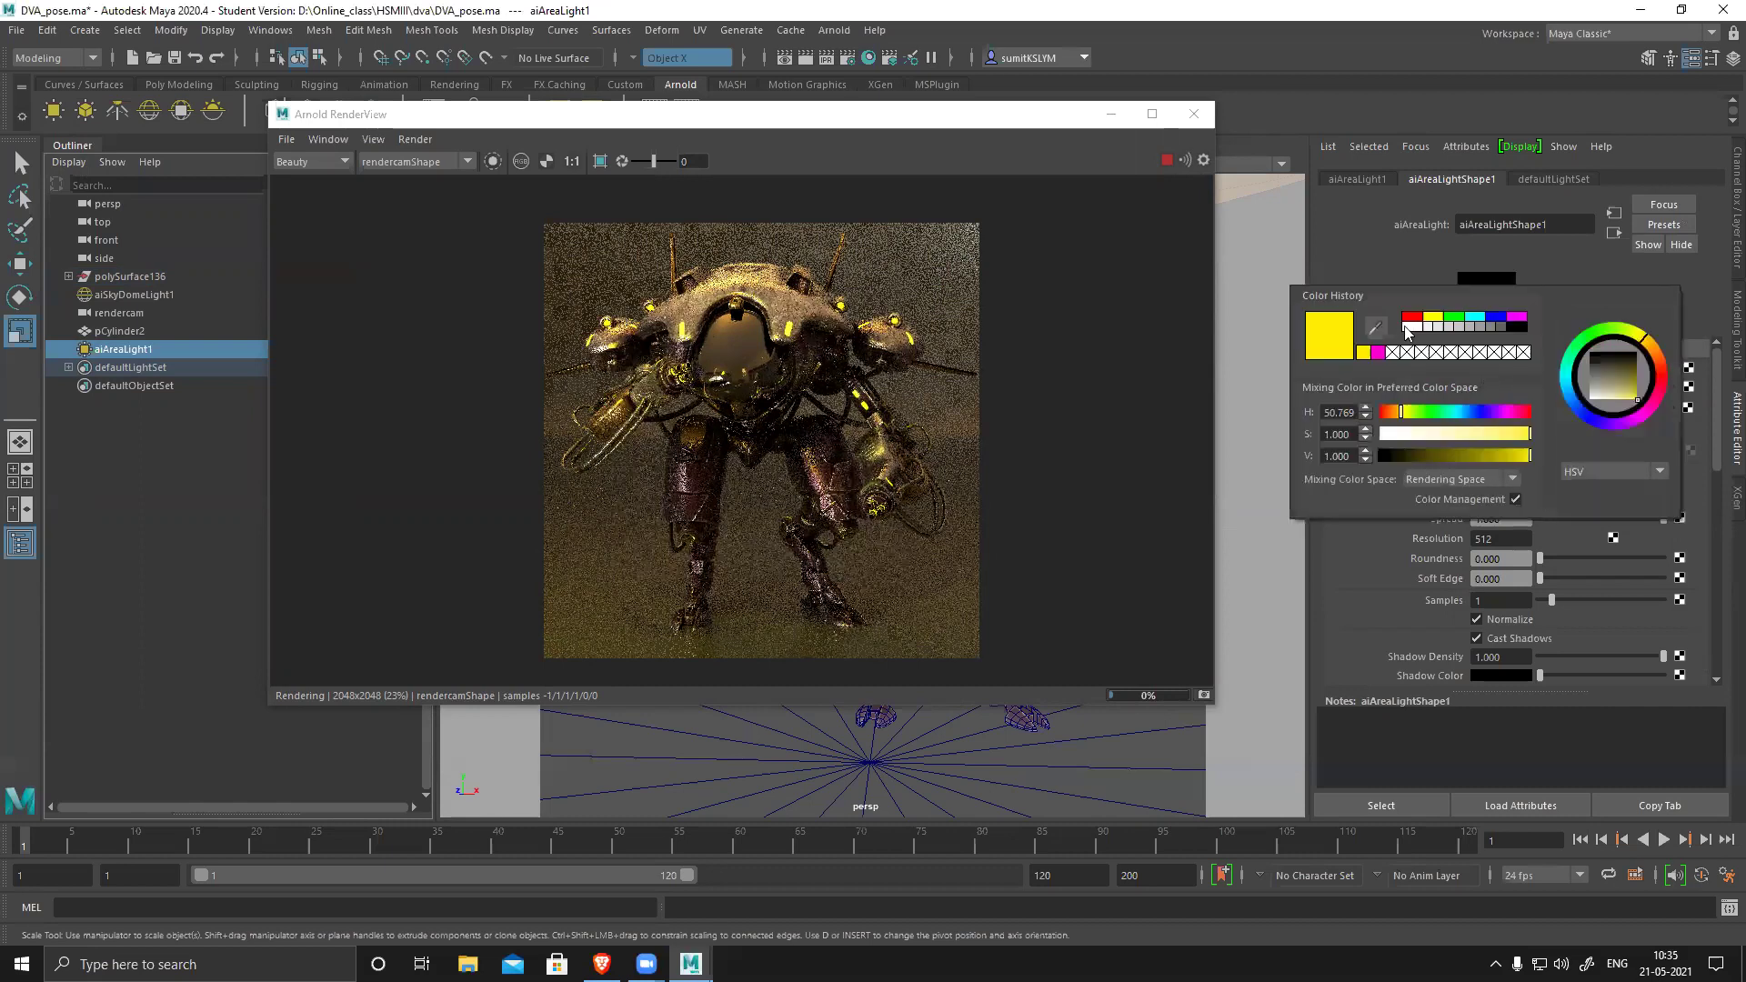
{"action": "left_click", "coordinate": [1408, 327]}
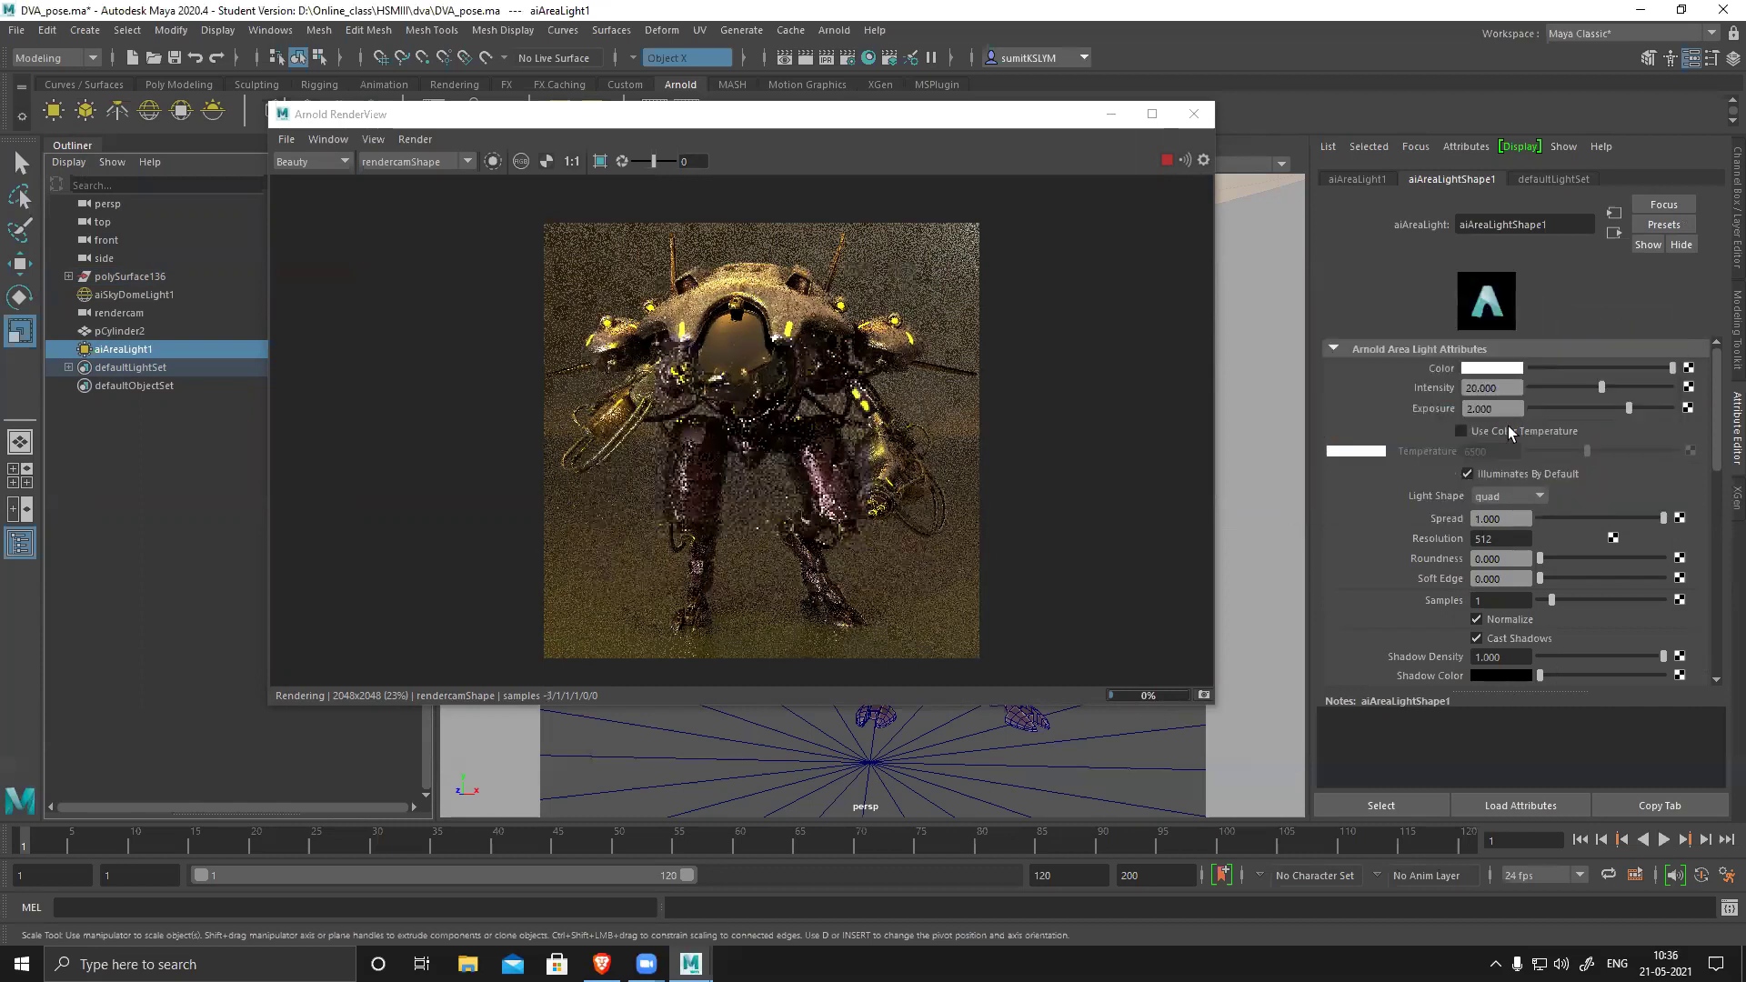
- Enable color temperature on the area light and lower the temperature to 1000
{"action": "left_click", "coordinate": [1505, 433]}
{"action": "left_click_drag", "start_coordinate": [1588, 452], "coordinate": [1590, 453]}
{"action": "left_click", "coordinate": [1540, 451]}
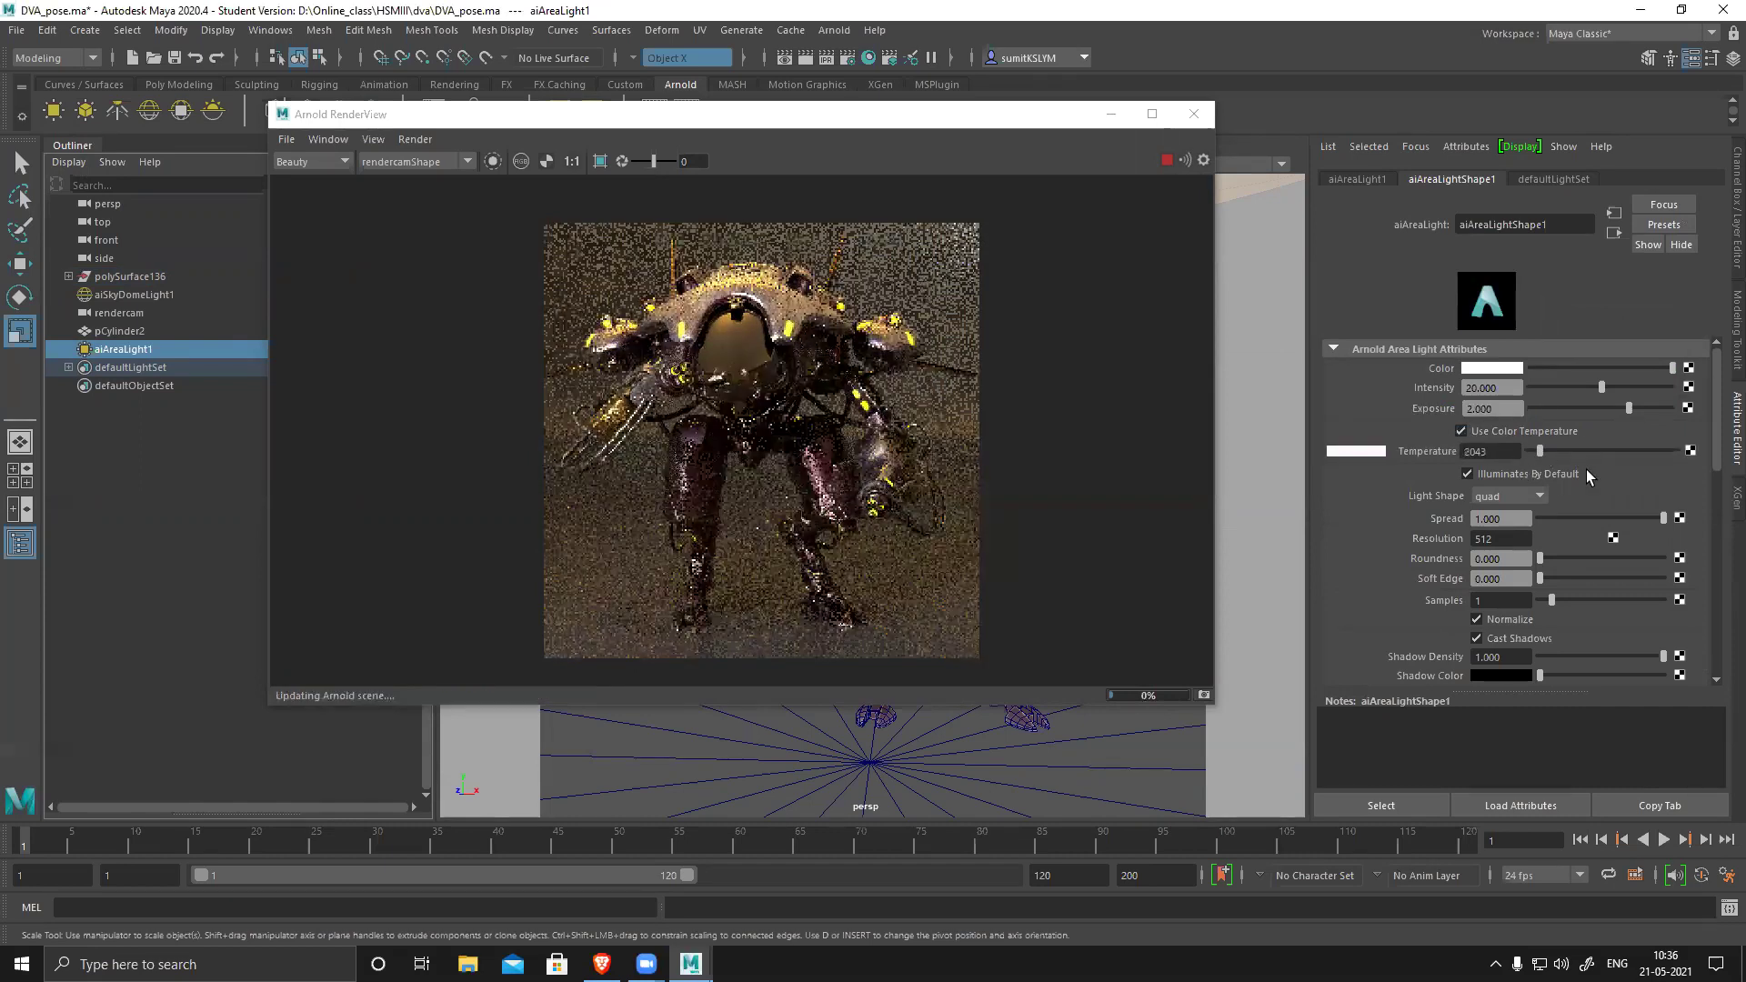
{"action": "left_click", "coordinate": [1529, 451]}
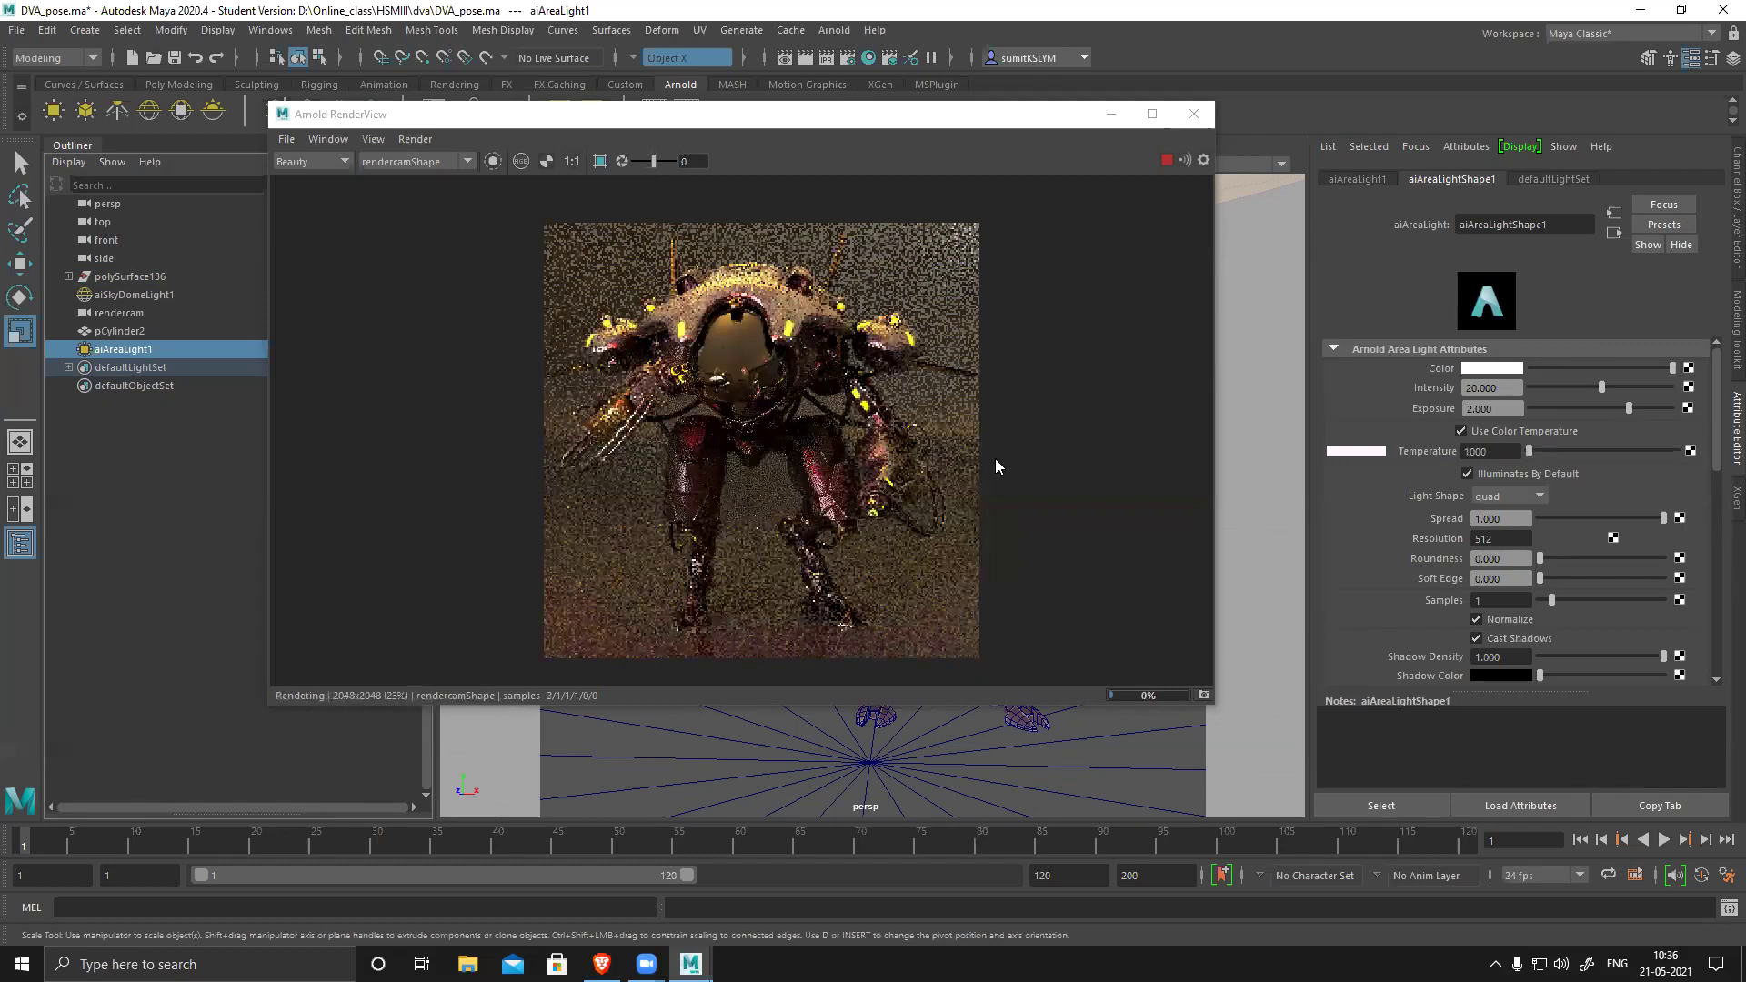
- Compare the area light's color temperature at 1000 and 15000, leaving it at 15000
{"action": "left_click_drag", "start_coordinate": [1646, 452], "coordinate": [1728, 464]}
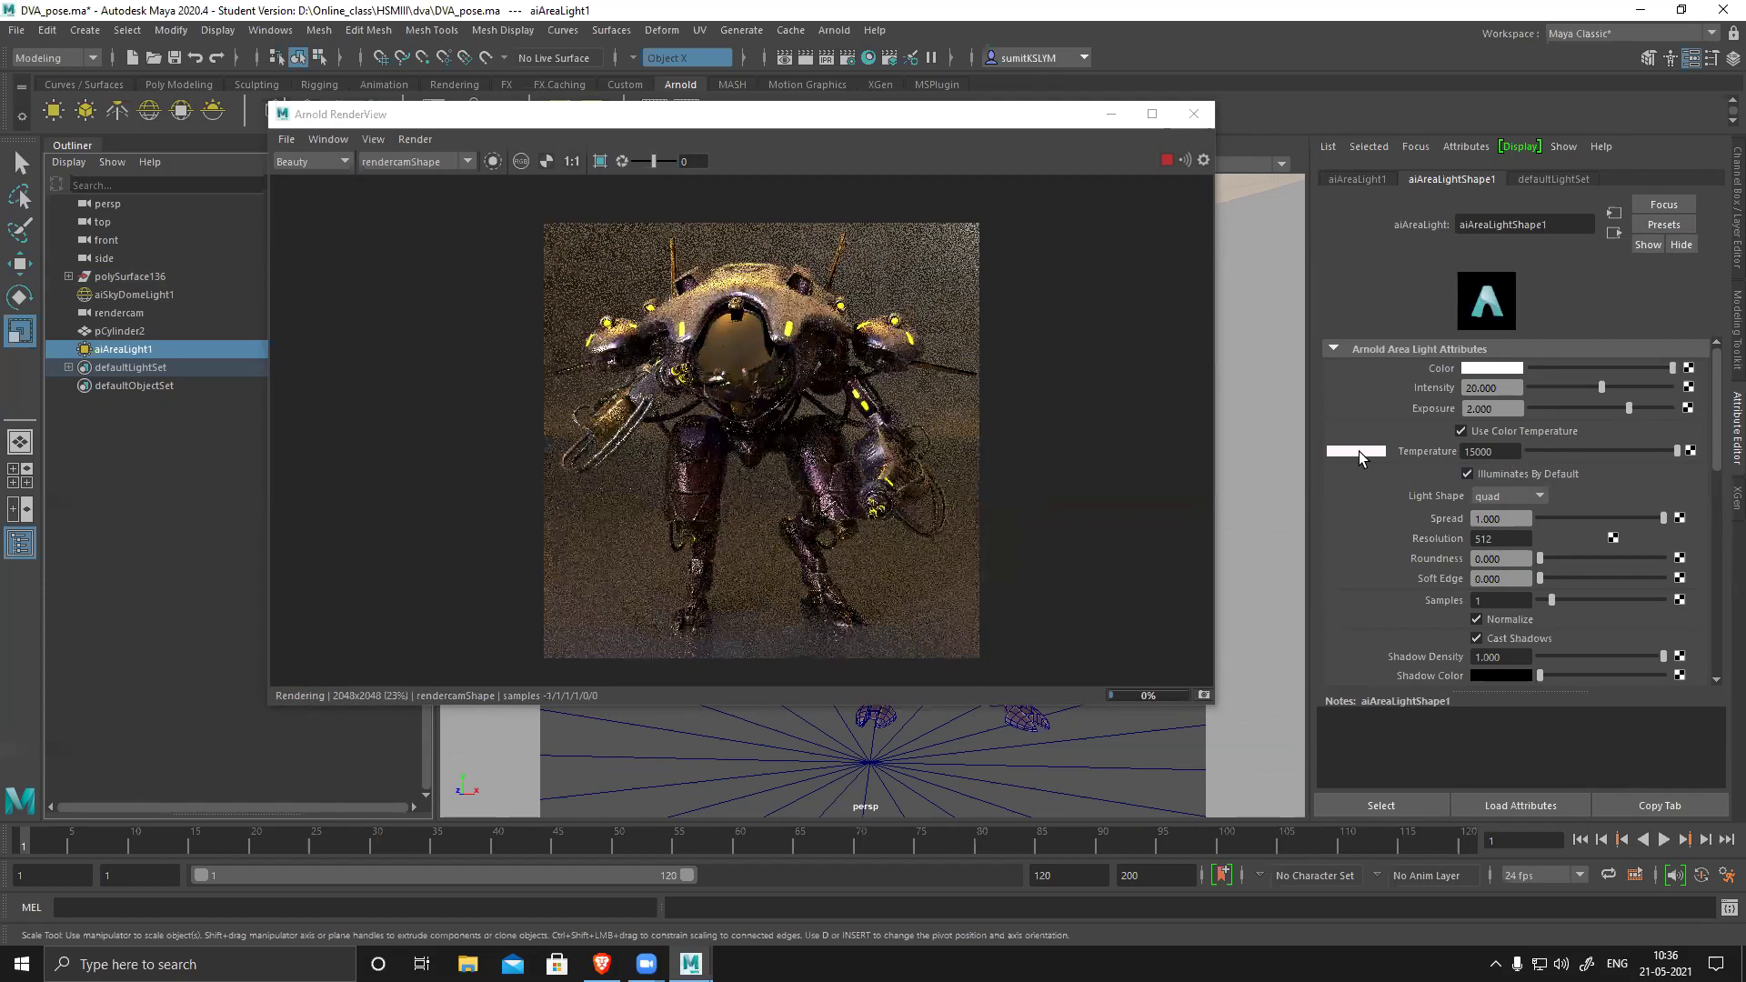
{"action": "left_click_drag", "start_coordinate": [1637, 455], "coordinate": [1521, 472]}
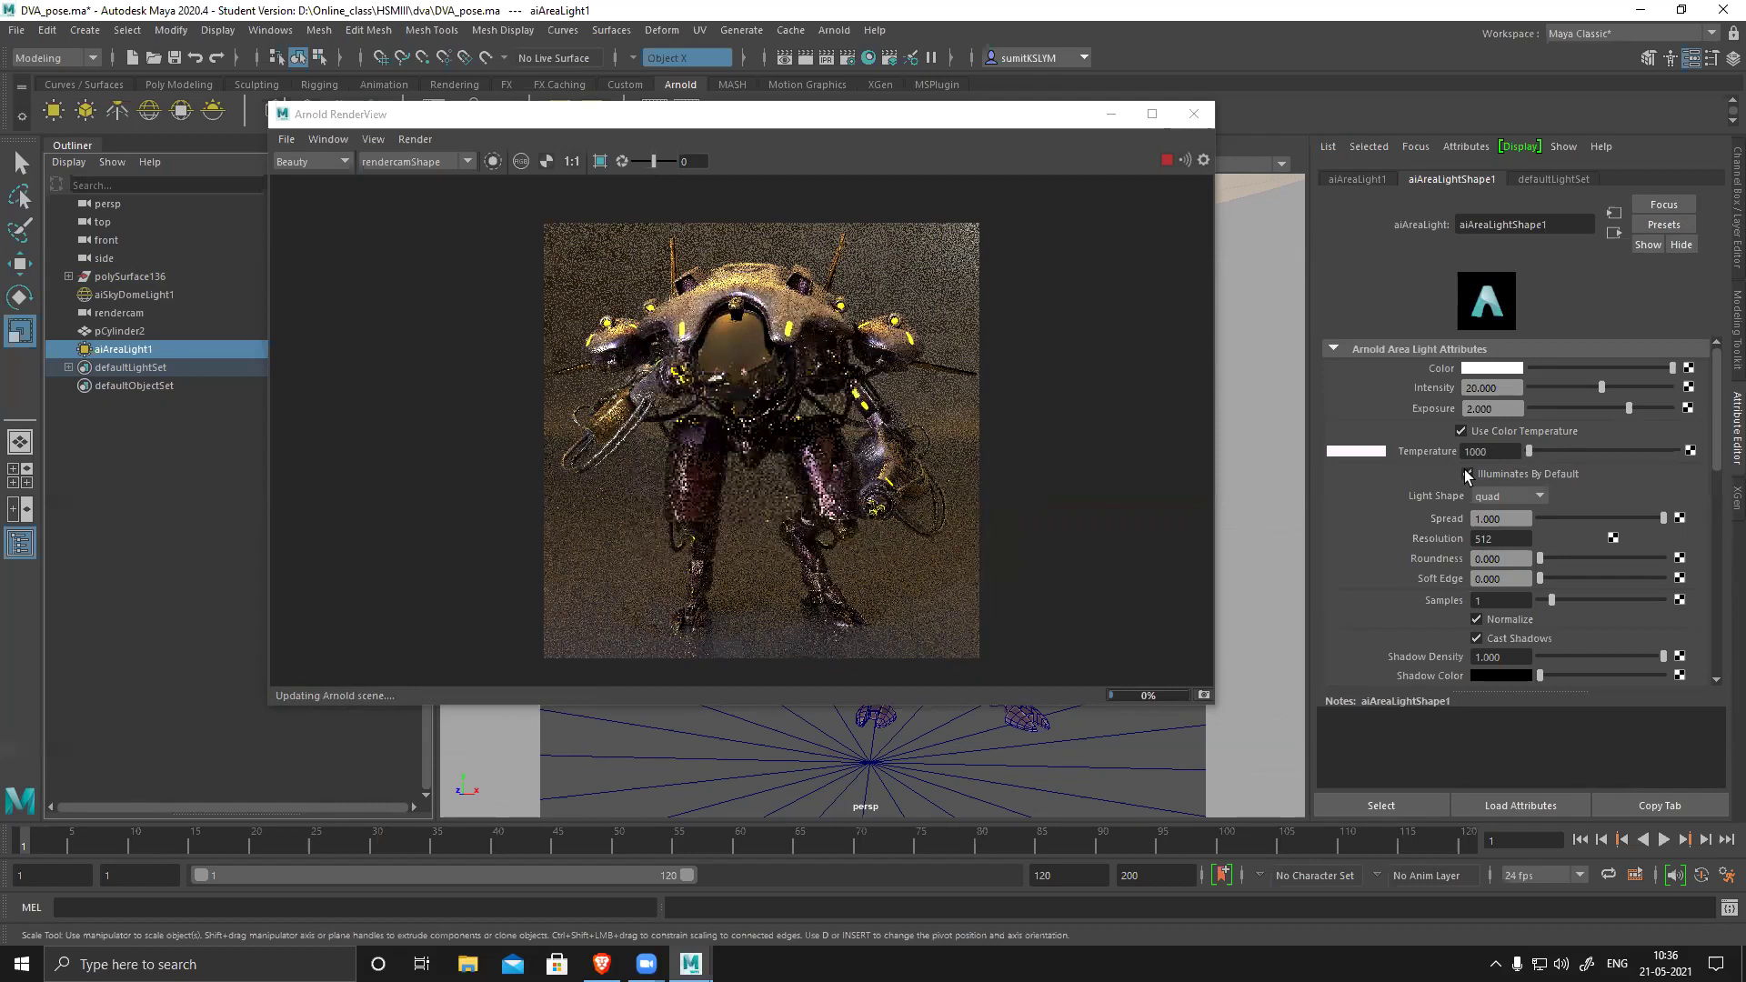
{"action": "left_click_drag", "start_coordinate": [1646, 455], "coordinate": [1697, 466]}
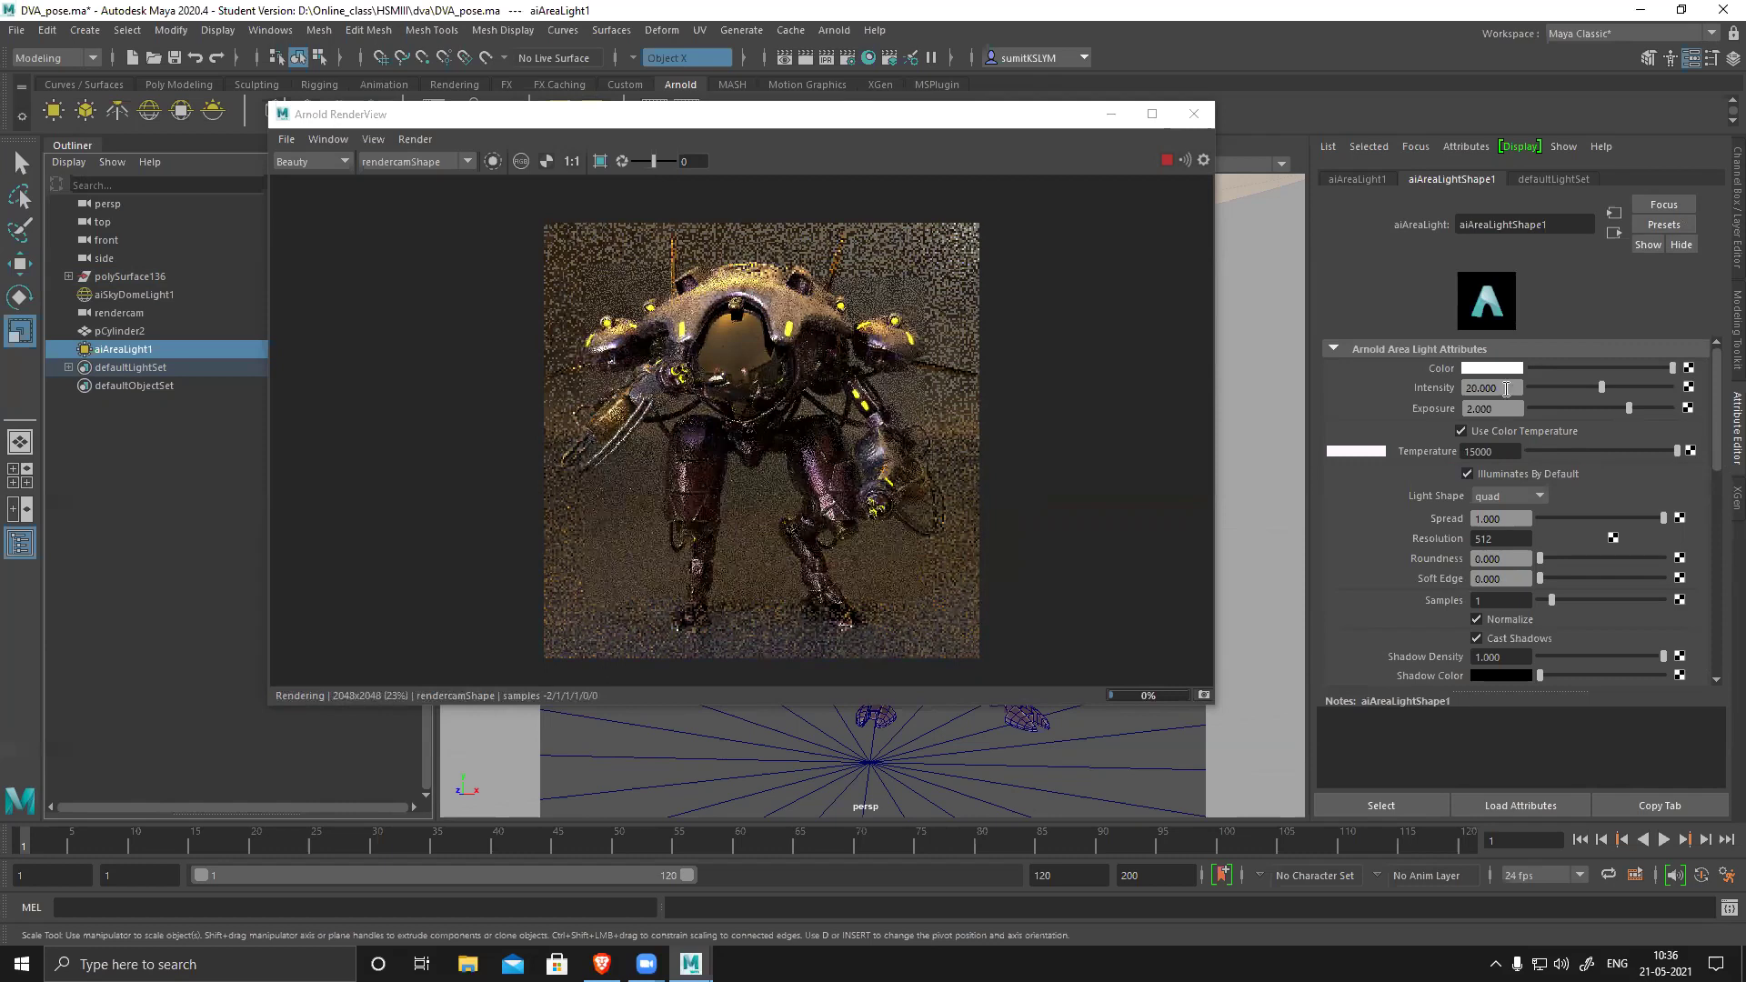
- Change aiAreaLight1's light shape to disk and check the light in the perspective viewport
{"action": "left_click", "coordinate": [1424, 393]}
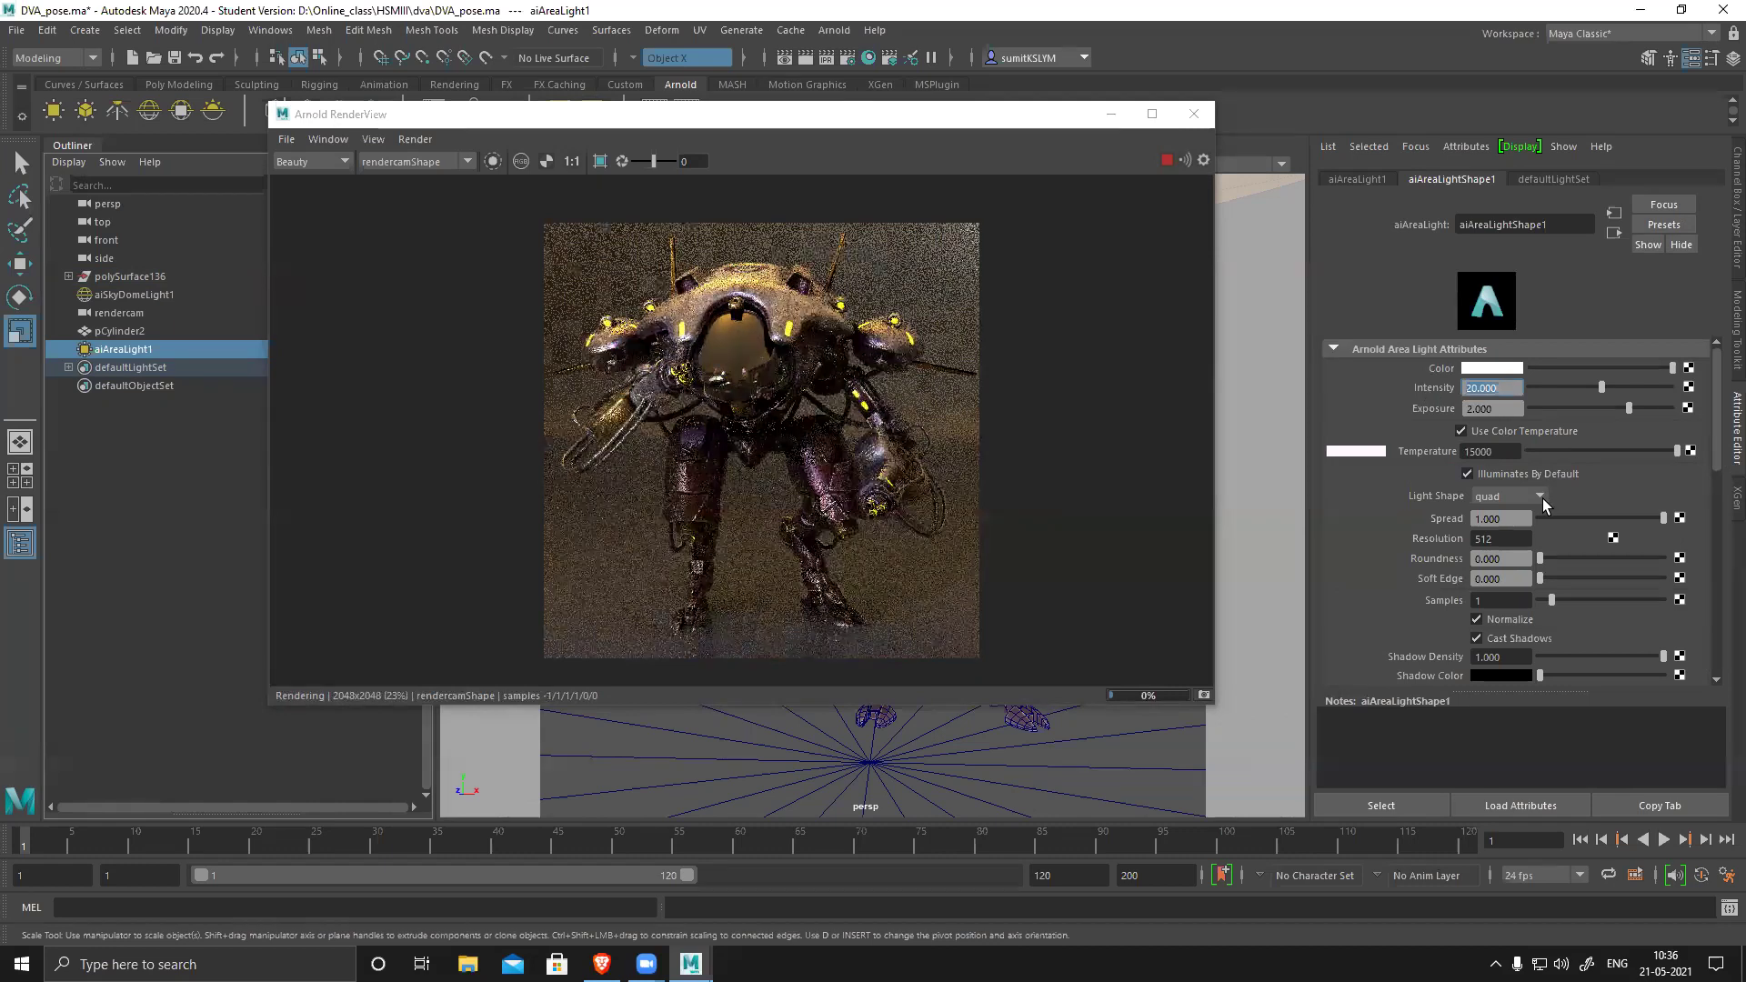
{"action": "left_click", "coordinate": [1540, 497]}
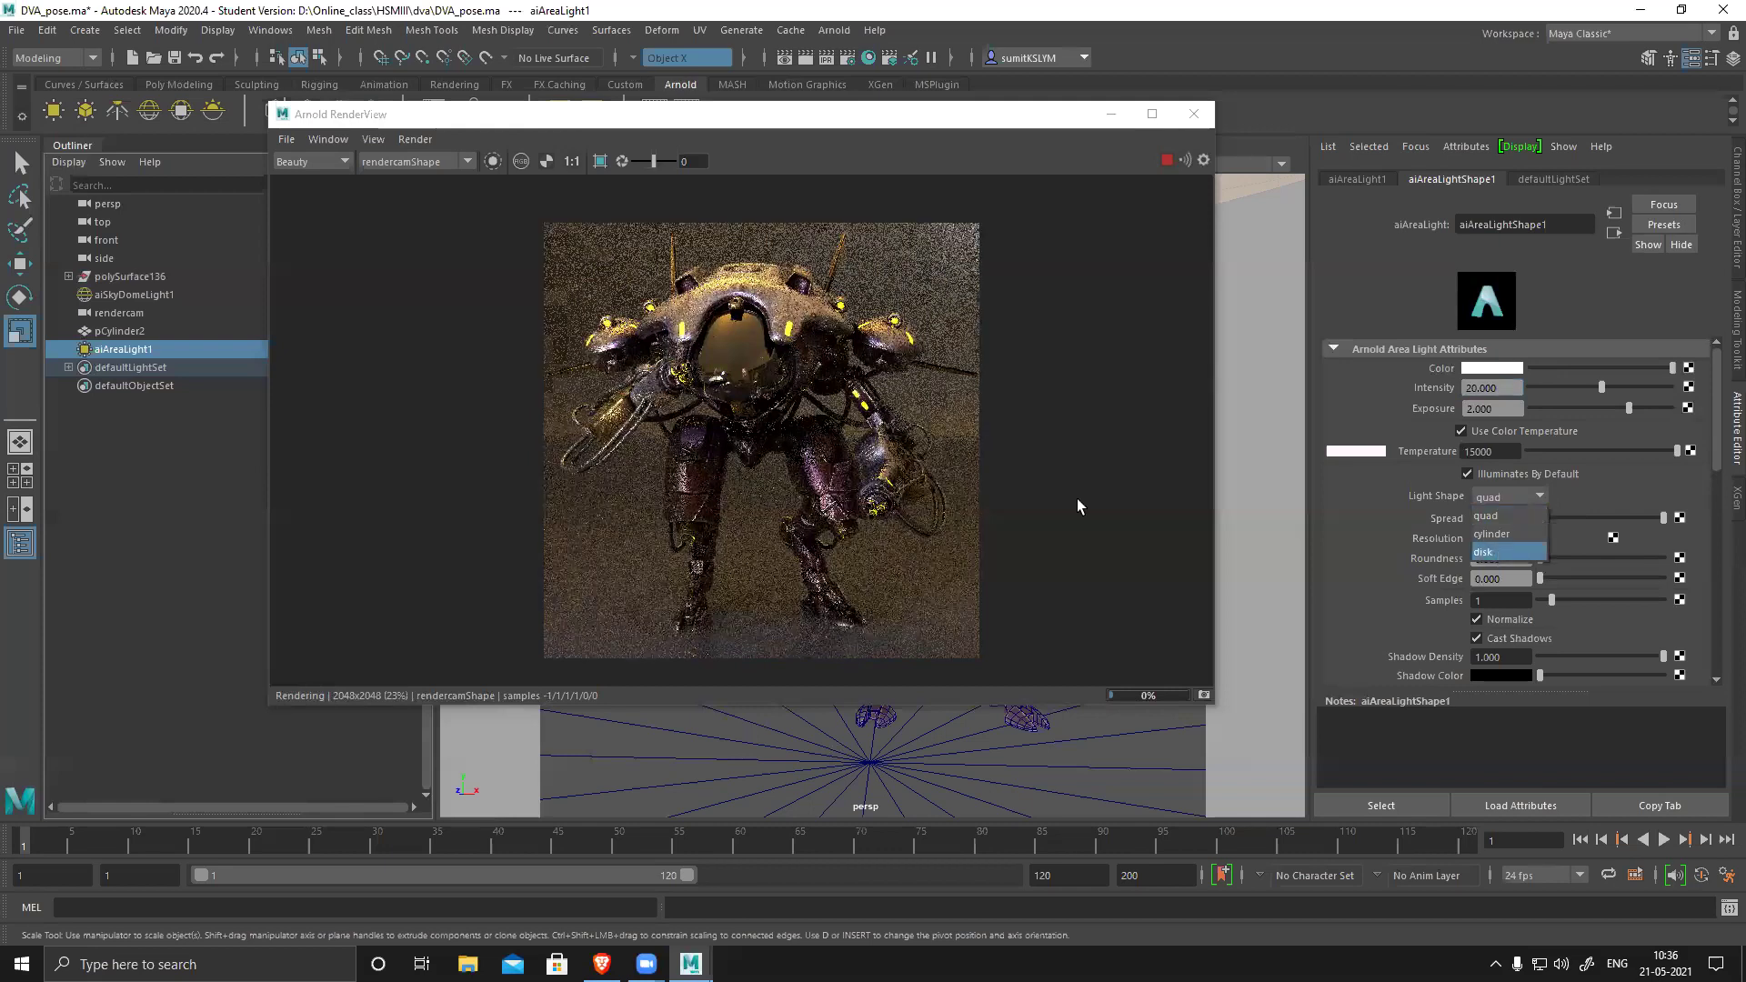
{"action": "key", "text": "Return"}
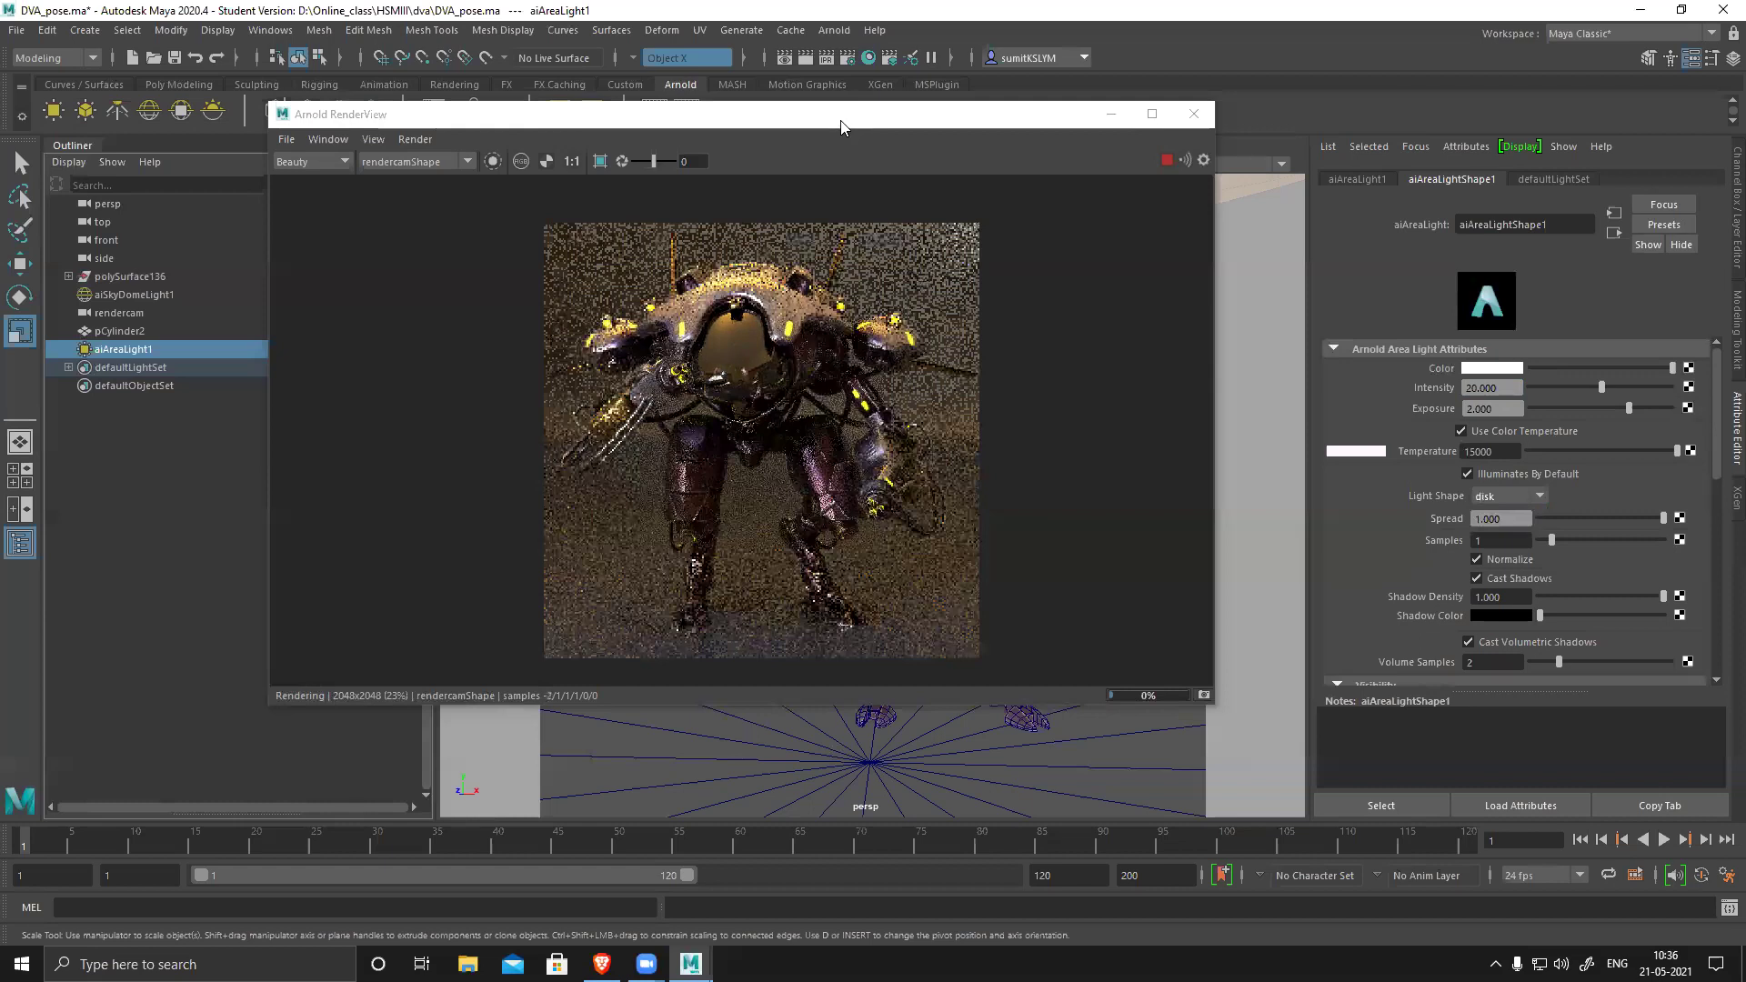
{"action": "left_click_drag", "start_coordinate": [842, 128], "coordinate": [367, 295]}
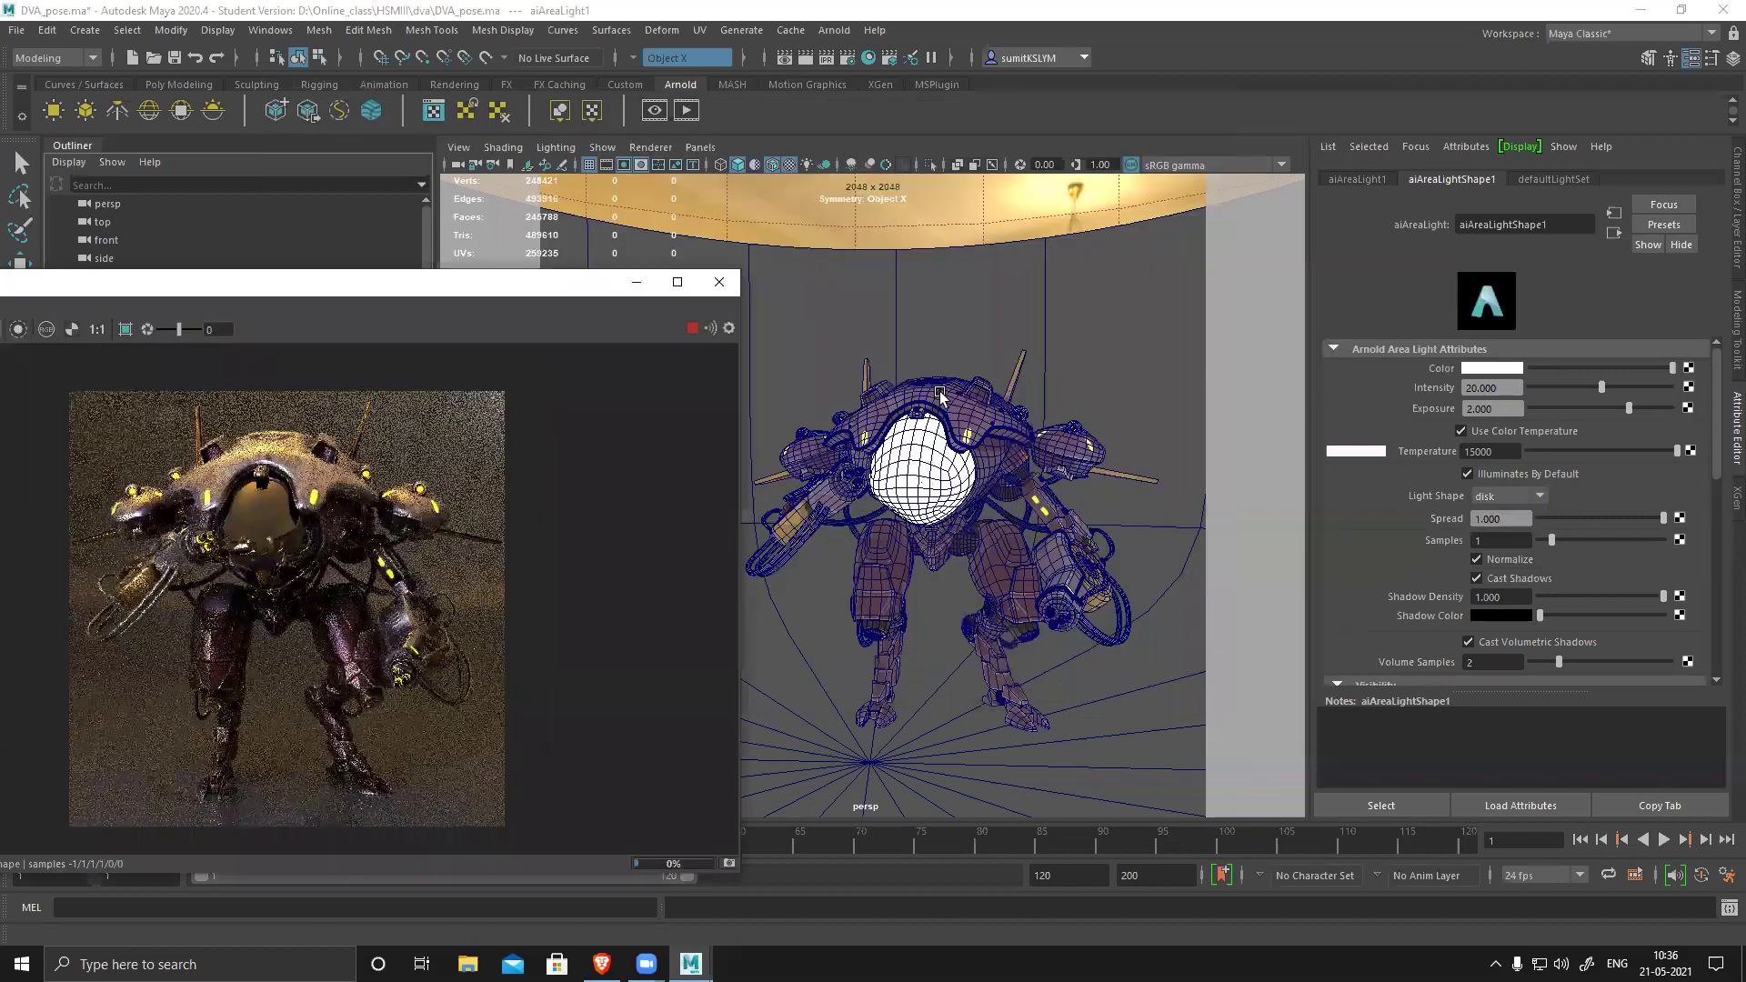
{"action": "scroll", "coordinate": [987, 400], "scroll_direction": "down", "scroll_amount": 3}
{"action": "key", "text": "r"}
{"action": "scroll", "coordinate": [830, 357], "scroll_direction": "down", "scroll_amount": 3}
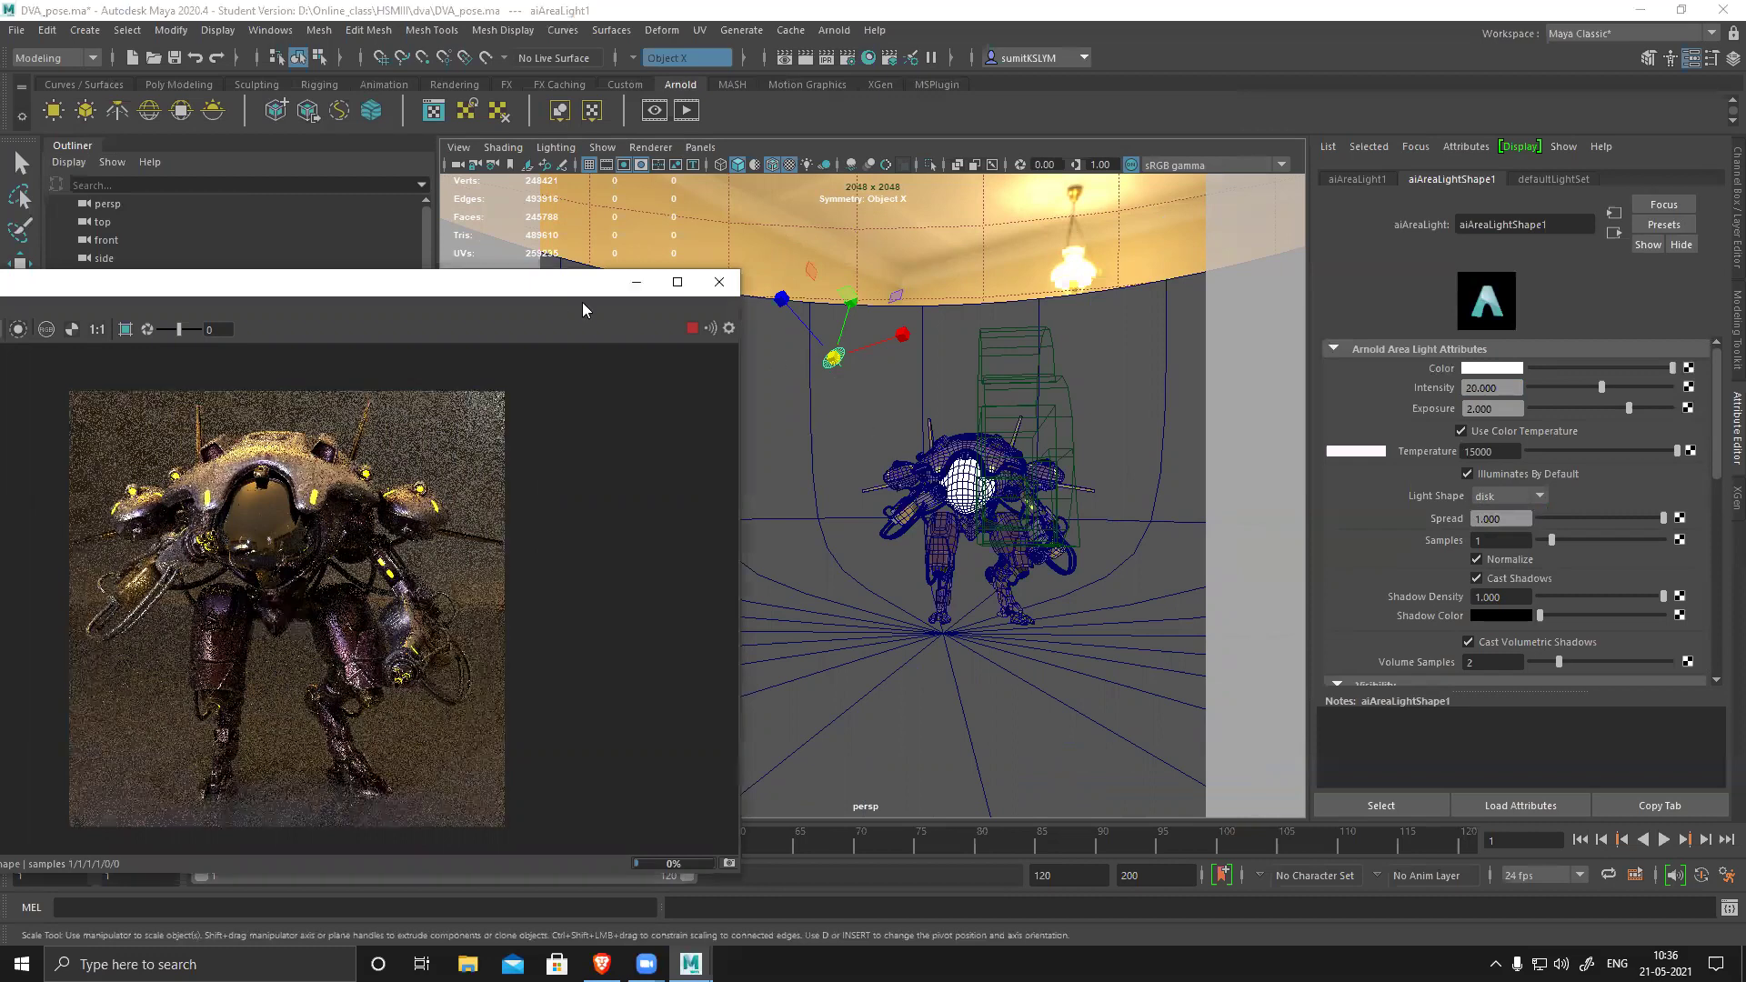
- Examine the mech's render up close and close the Arnold RenderView
{"action": "left_click_drag", "start_coordinate": [436, 287], "coordinate": [859, 188]}
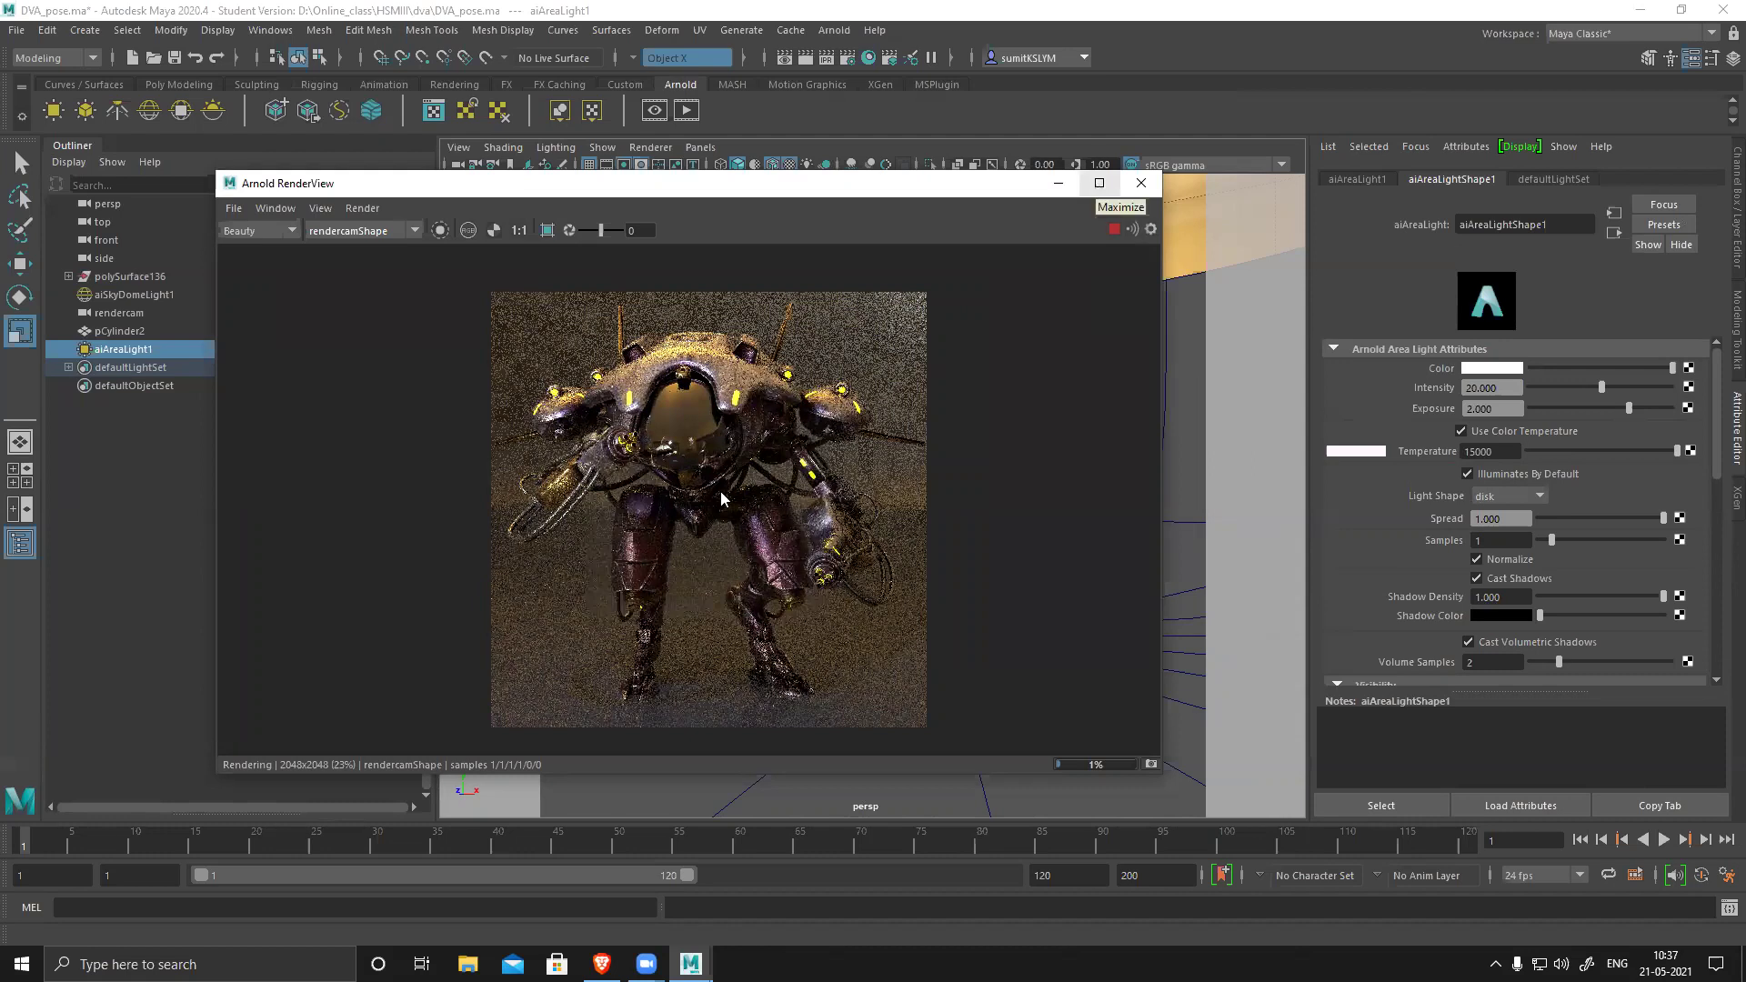
{"action": "scroll", "coordinate": [1045, 743], "scroll_direction": "up", "scroll_amount": 1}
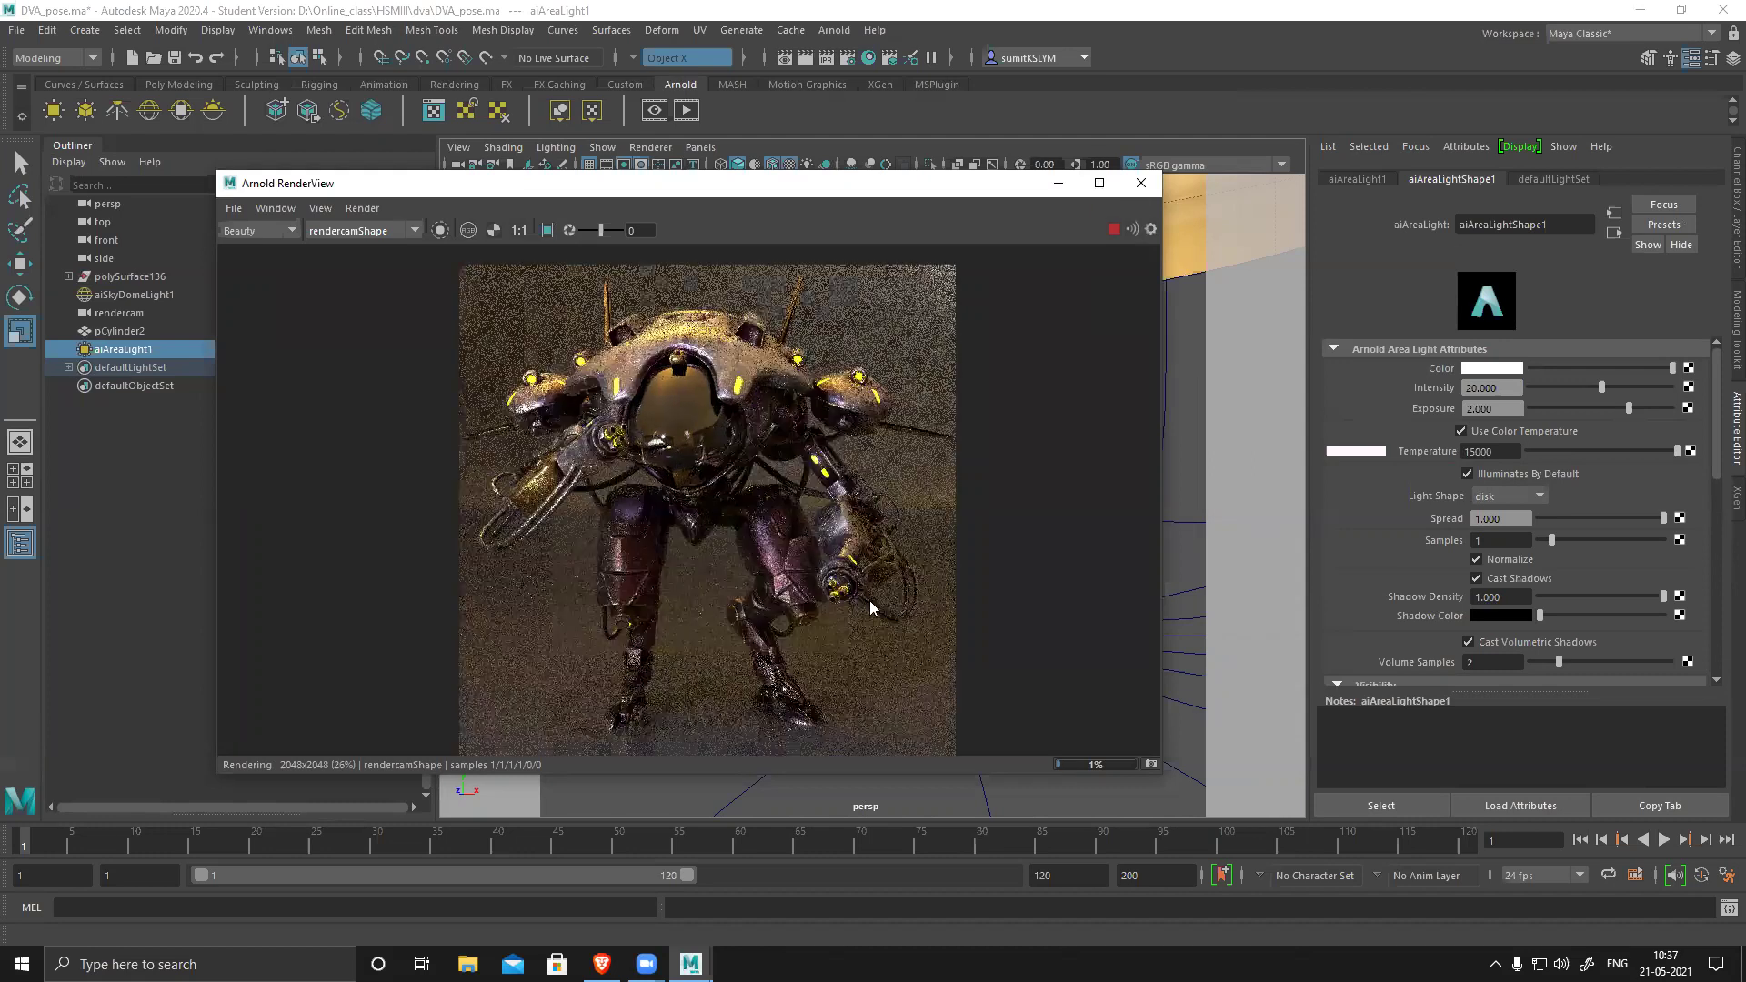
{"action": "scroll", "coordinate": [1124, 246], "scroll_direction": "up", "scroll_amount": 1}
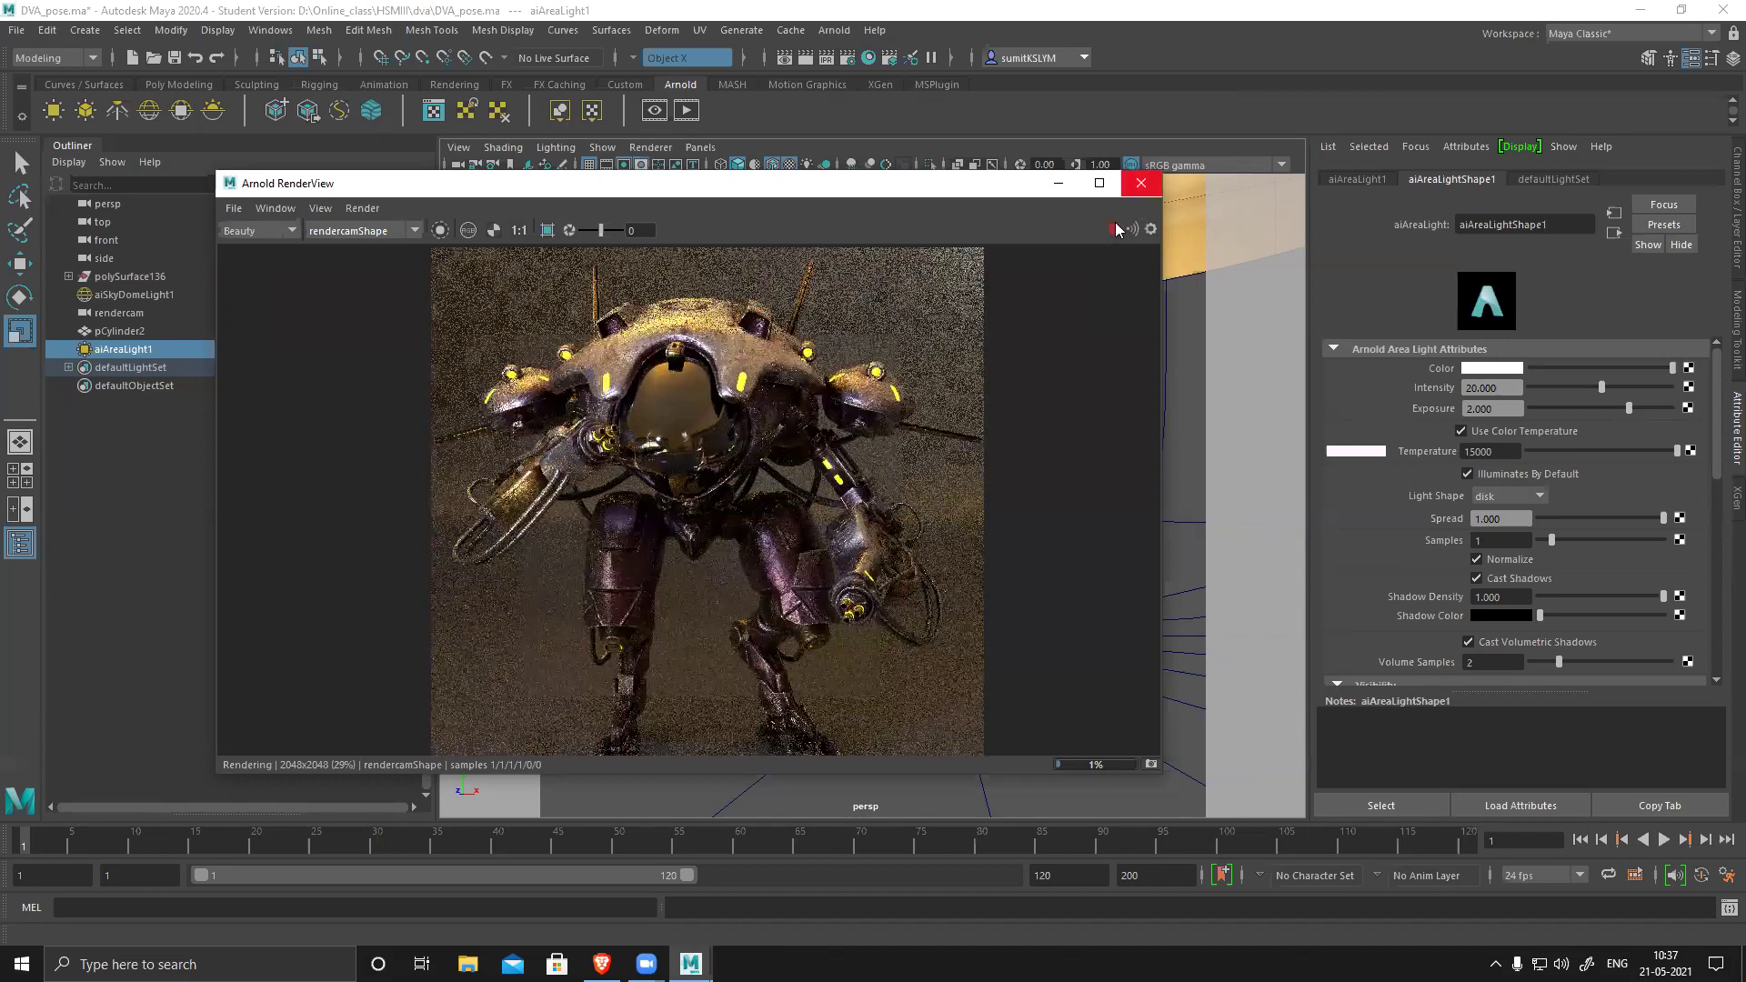
{"action": "left_click", "coordinate": [1143, 184]}
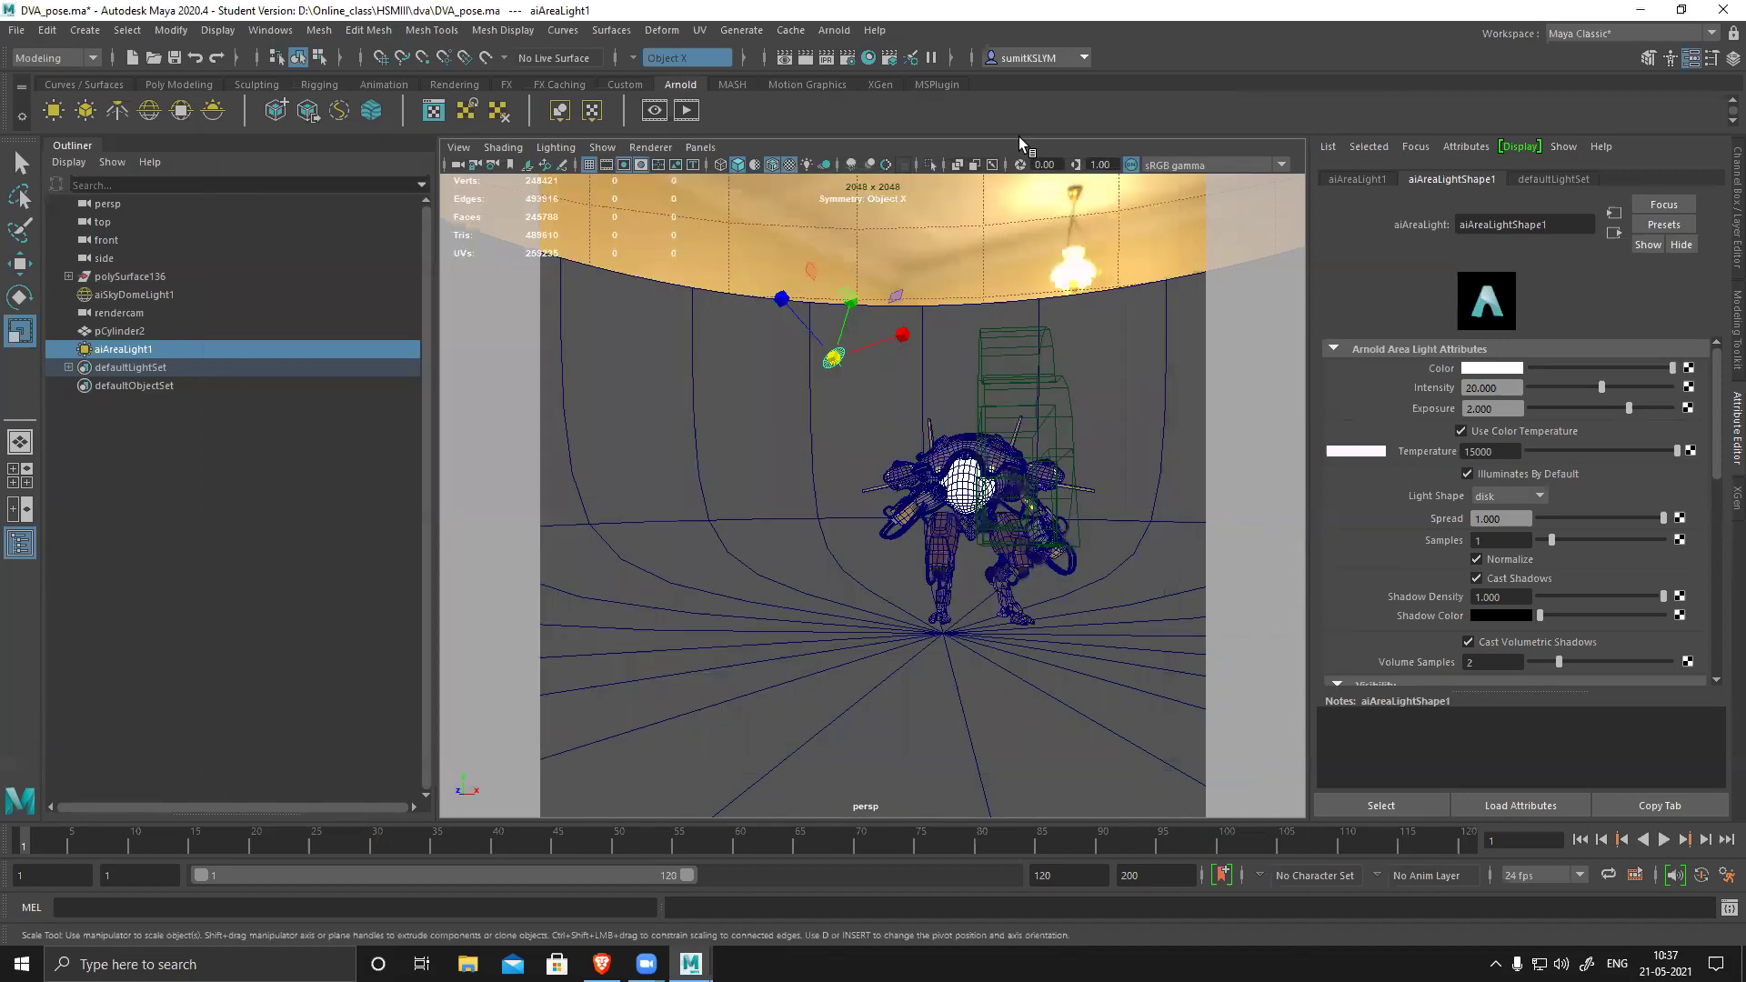
- Open Maya's Render View and start an IPR render from the rendercam camera
{"action": "left_click", "coordinate": [788, 64]}
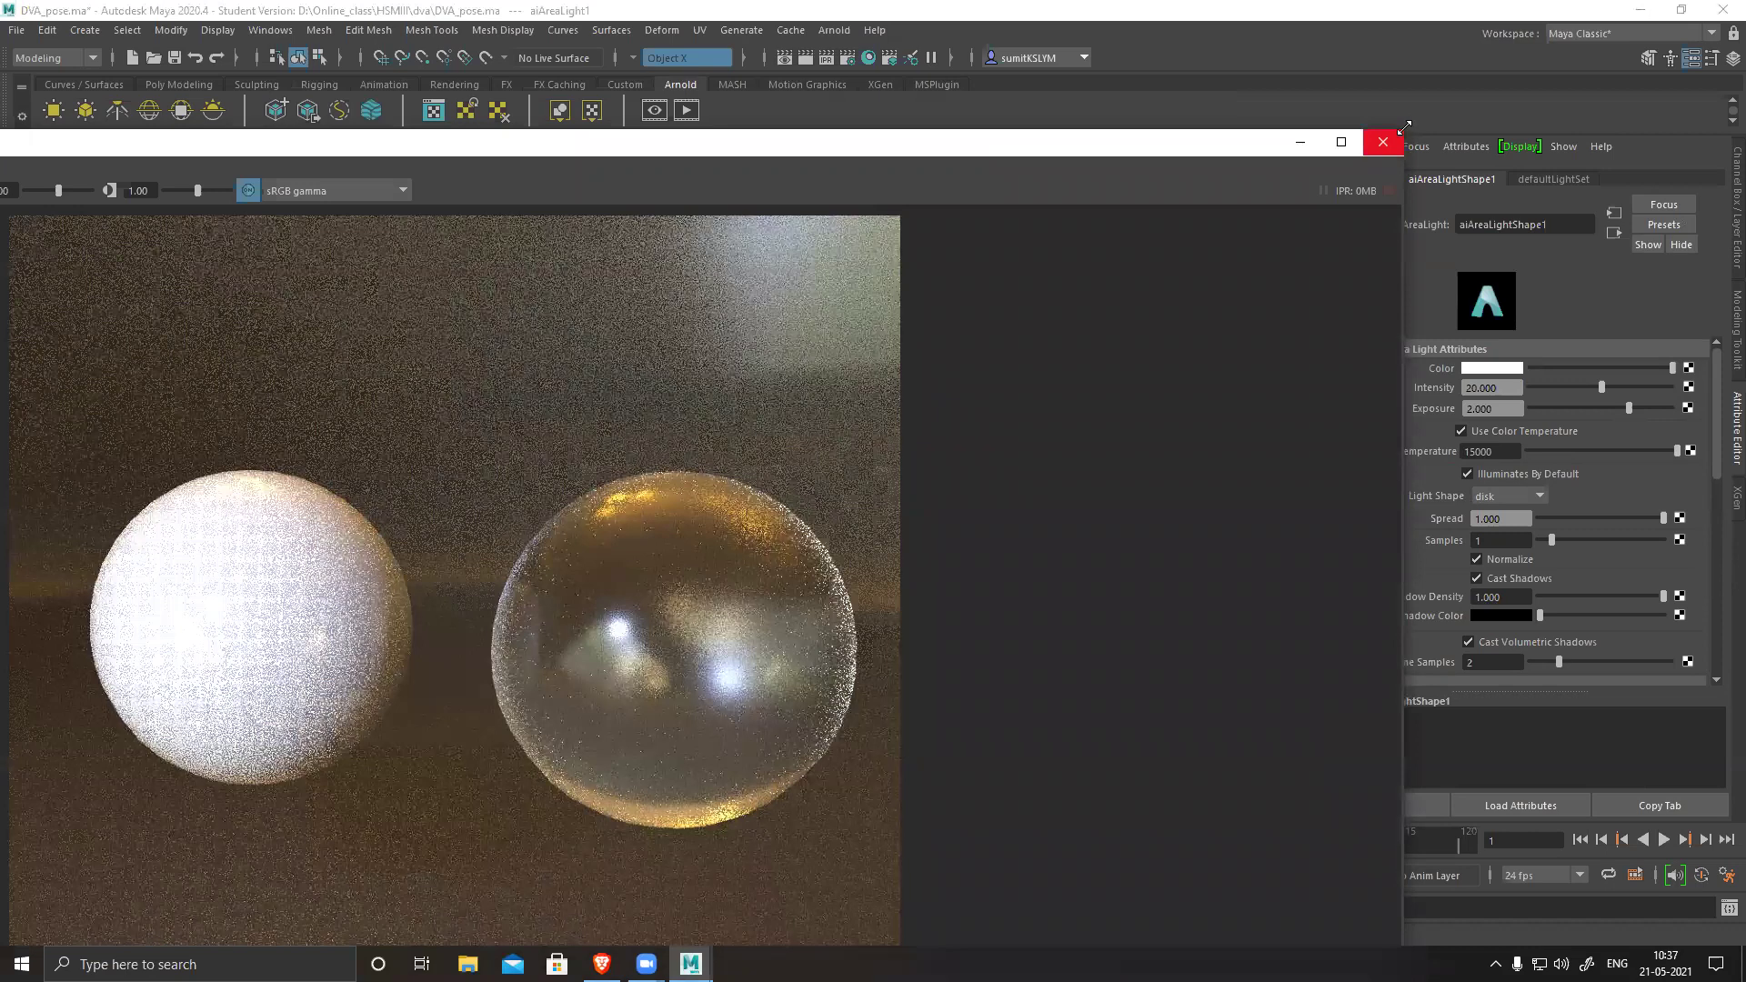
{"action": "left_click_drag", "start_coordinate": [1405, 127], "coordinate": [34, 610]}
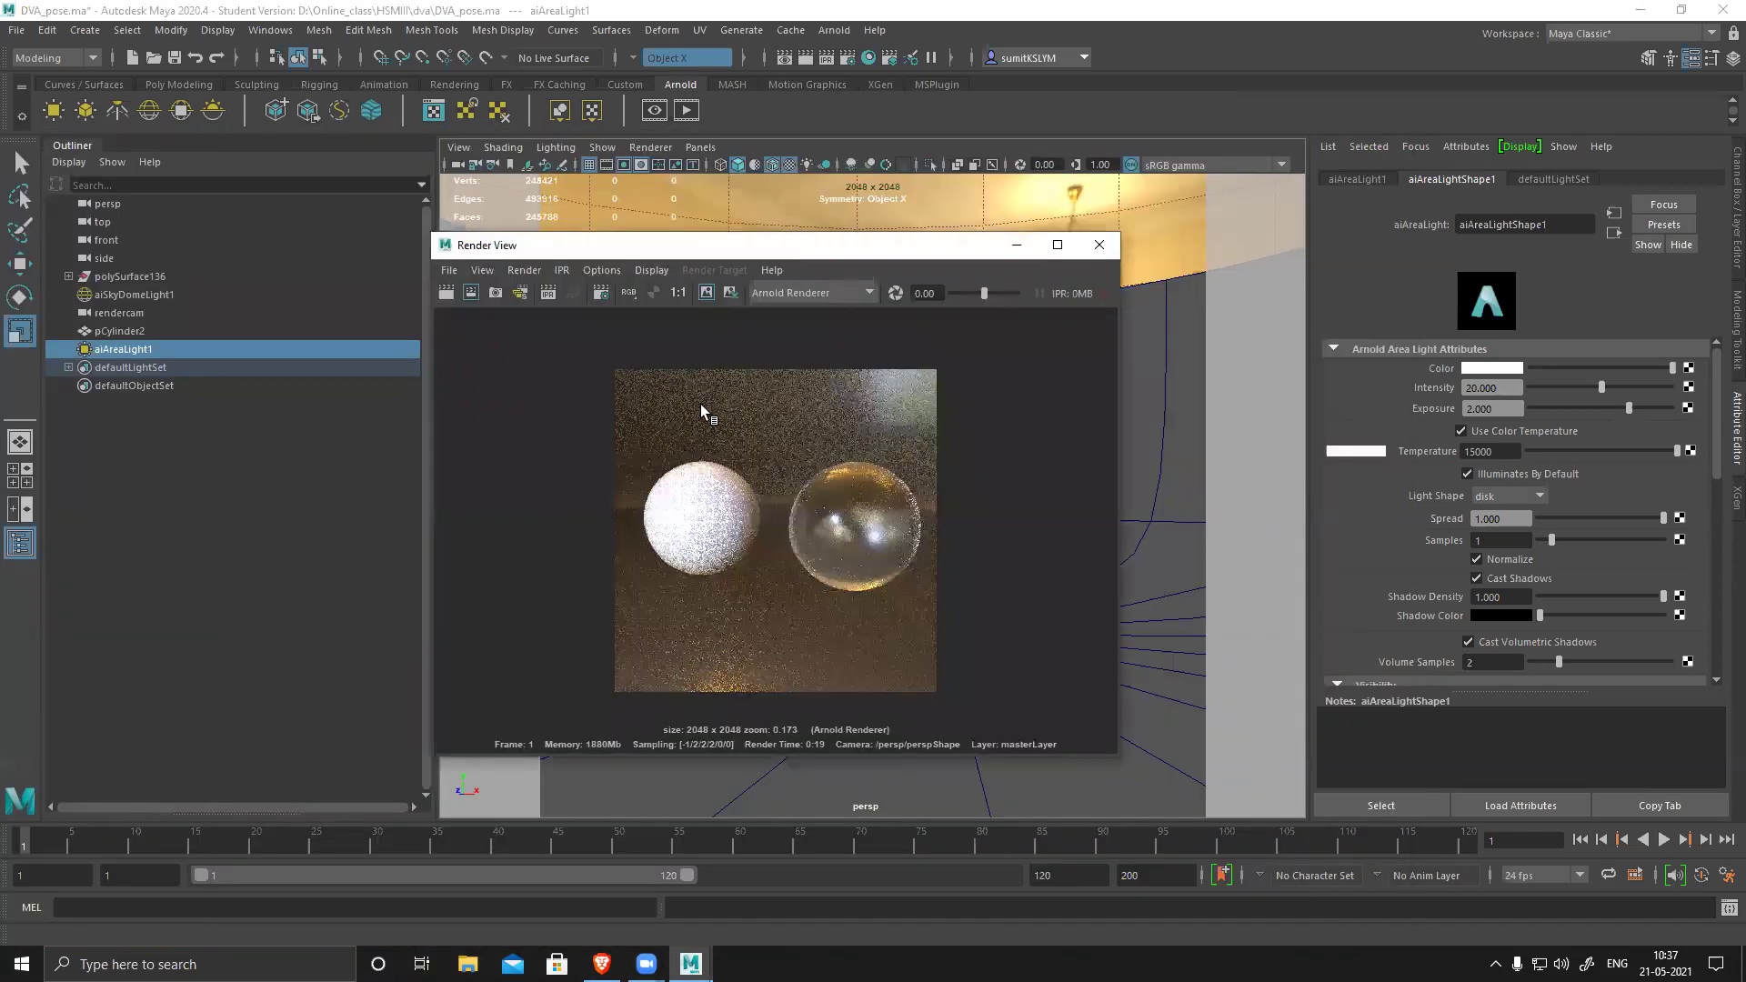
{"action": "left_click", "coordinate": [602, 270]}
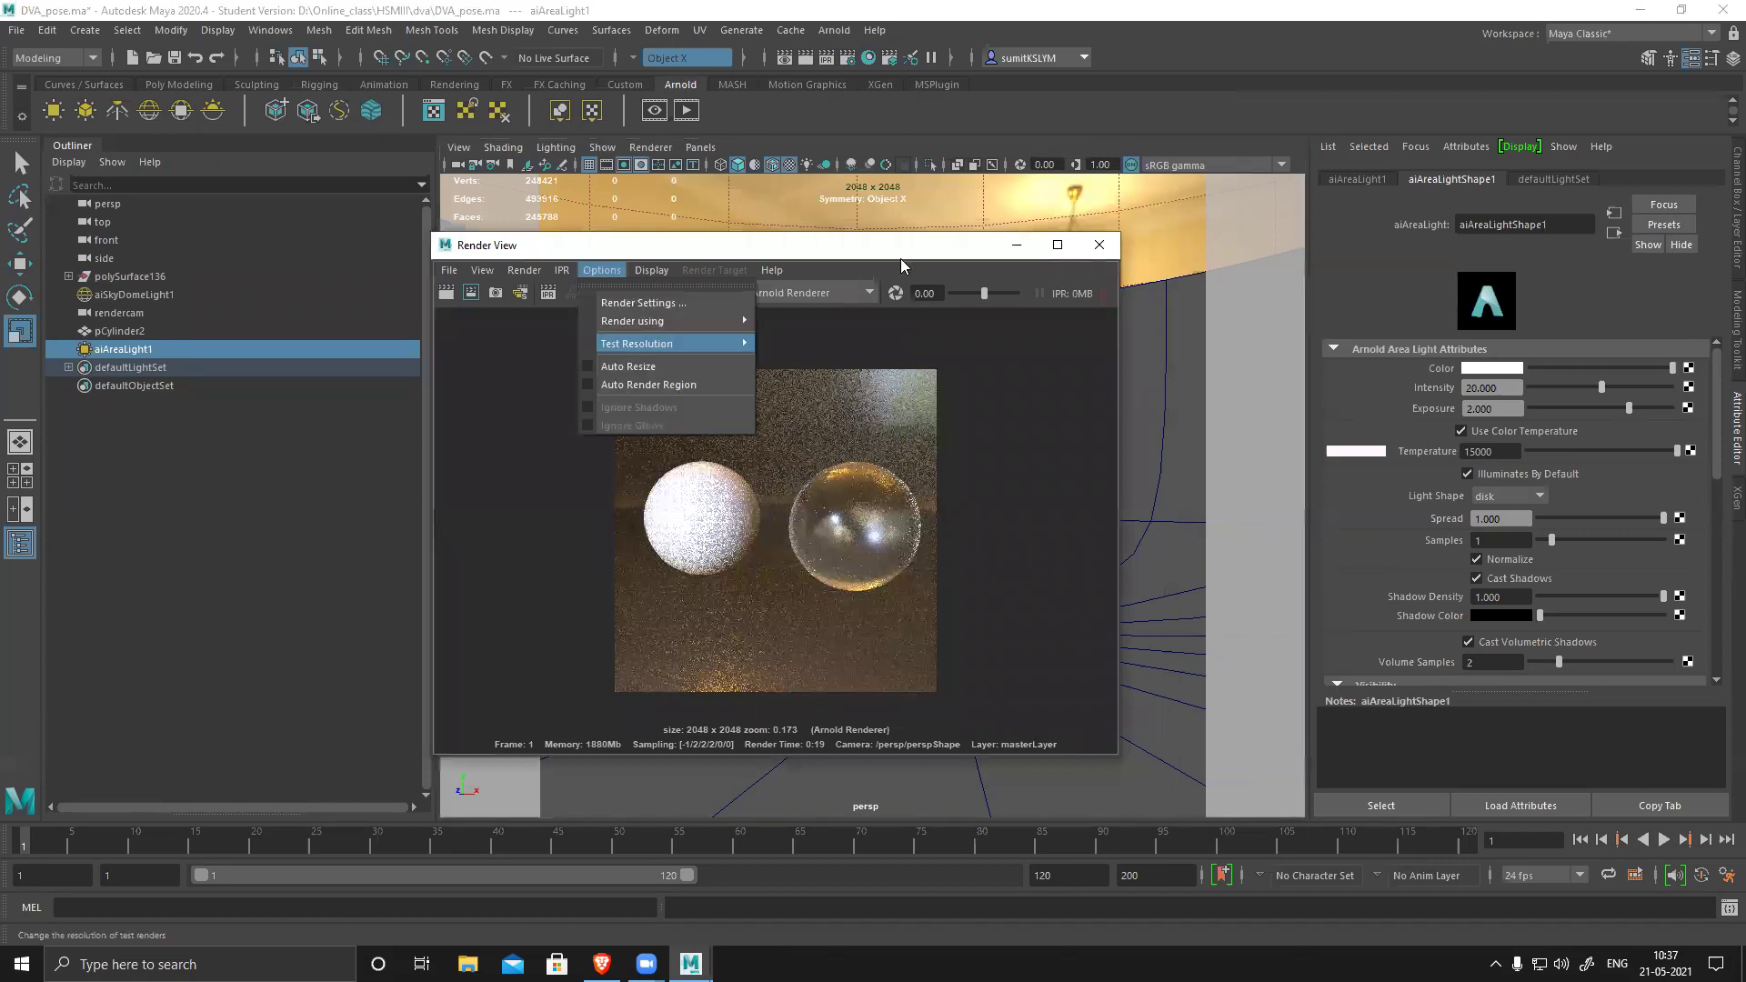
{"action": "left_click", "coordinate": [904, 473]}
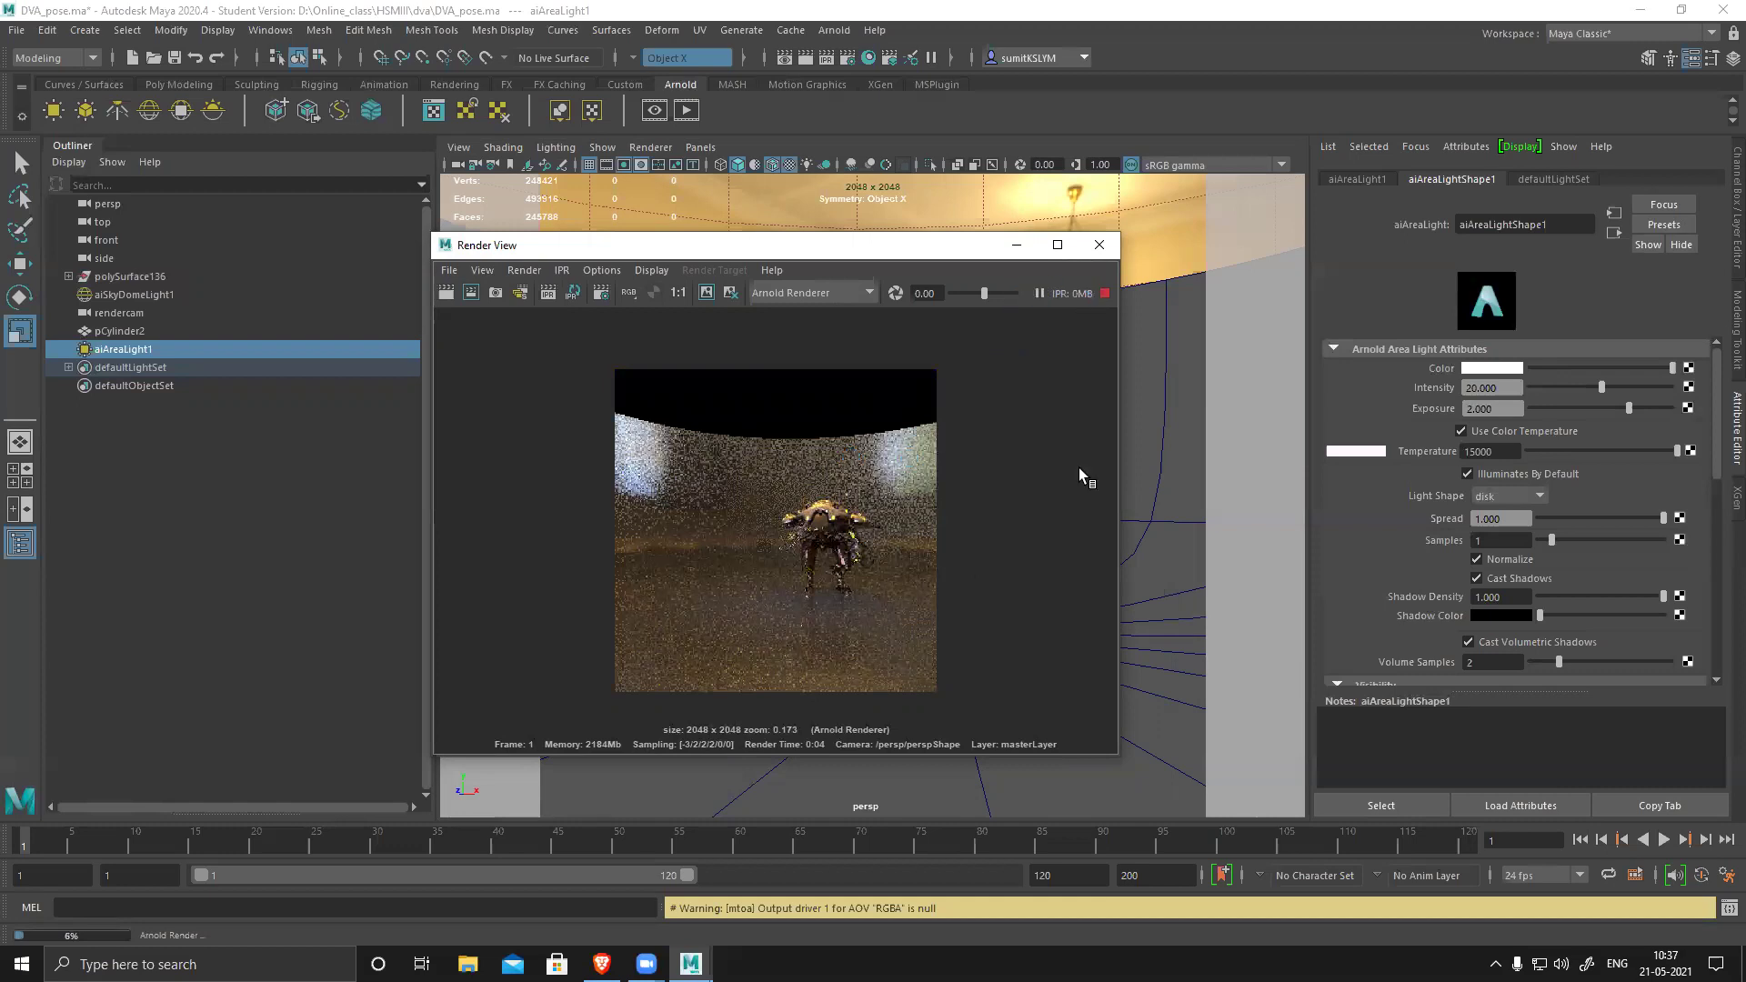
{"action": "left_click", "coordinate": [524, 270]}
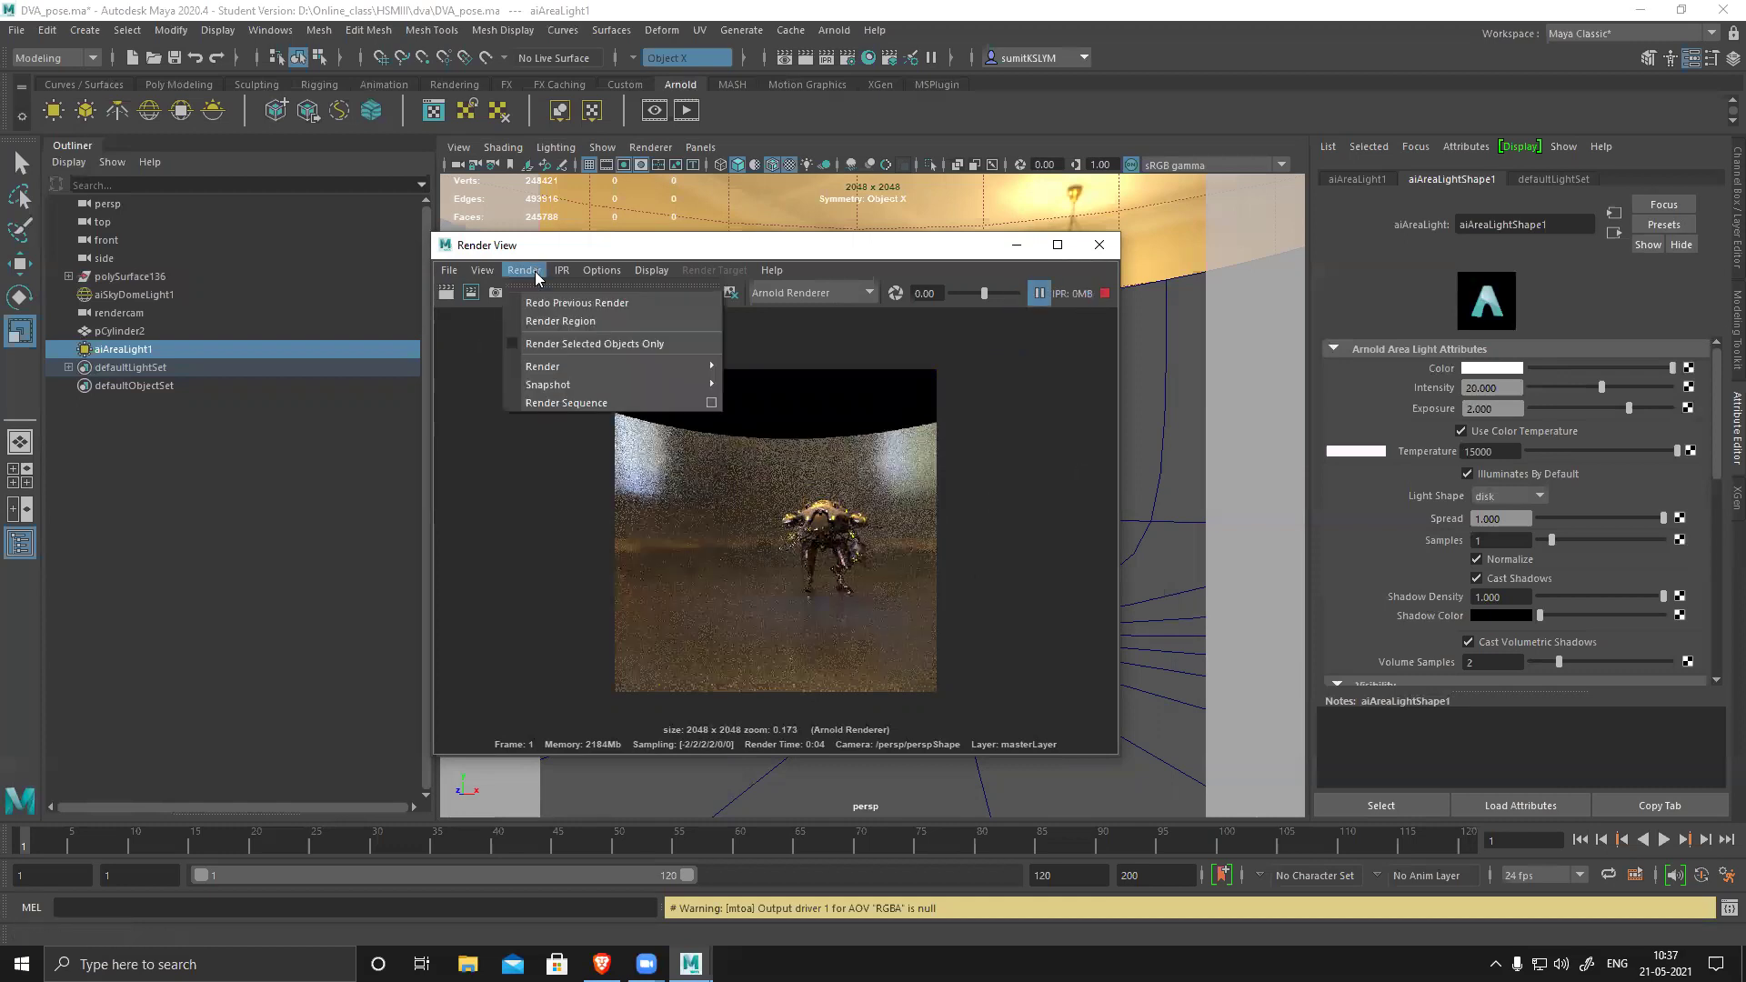
{"action": "left_click", "coordinate": [468, 299]}
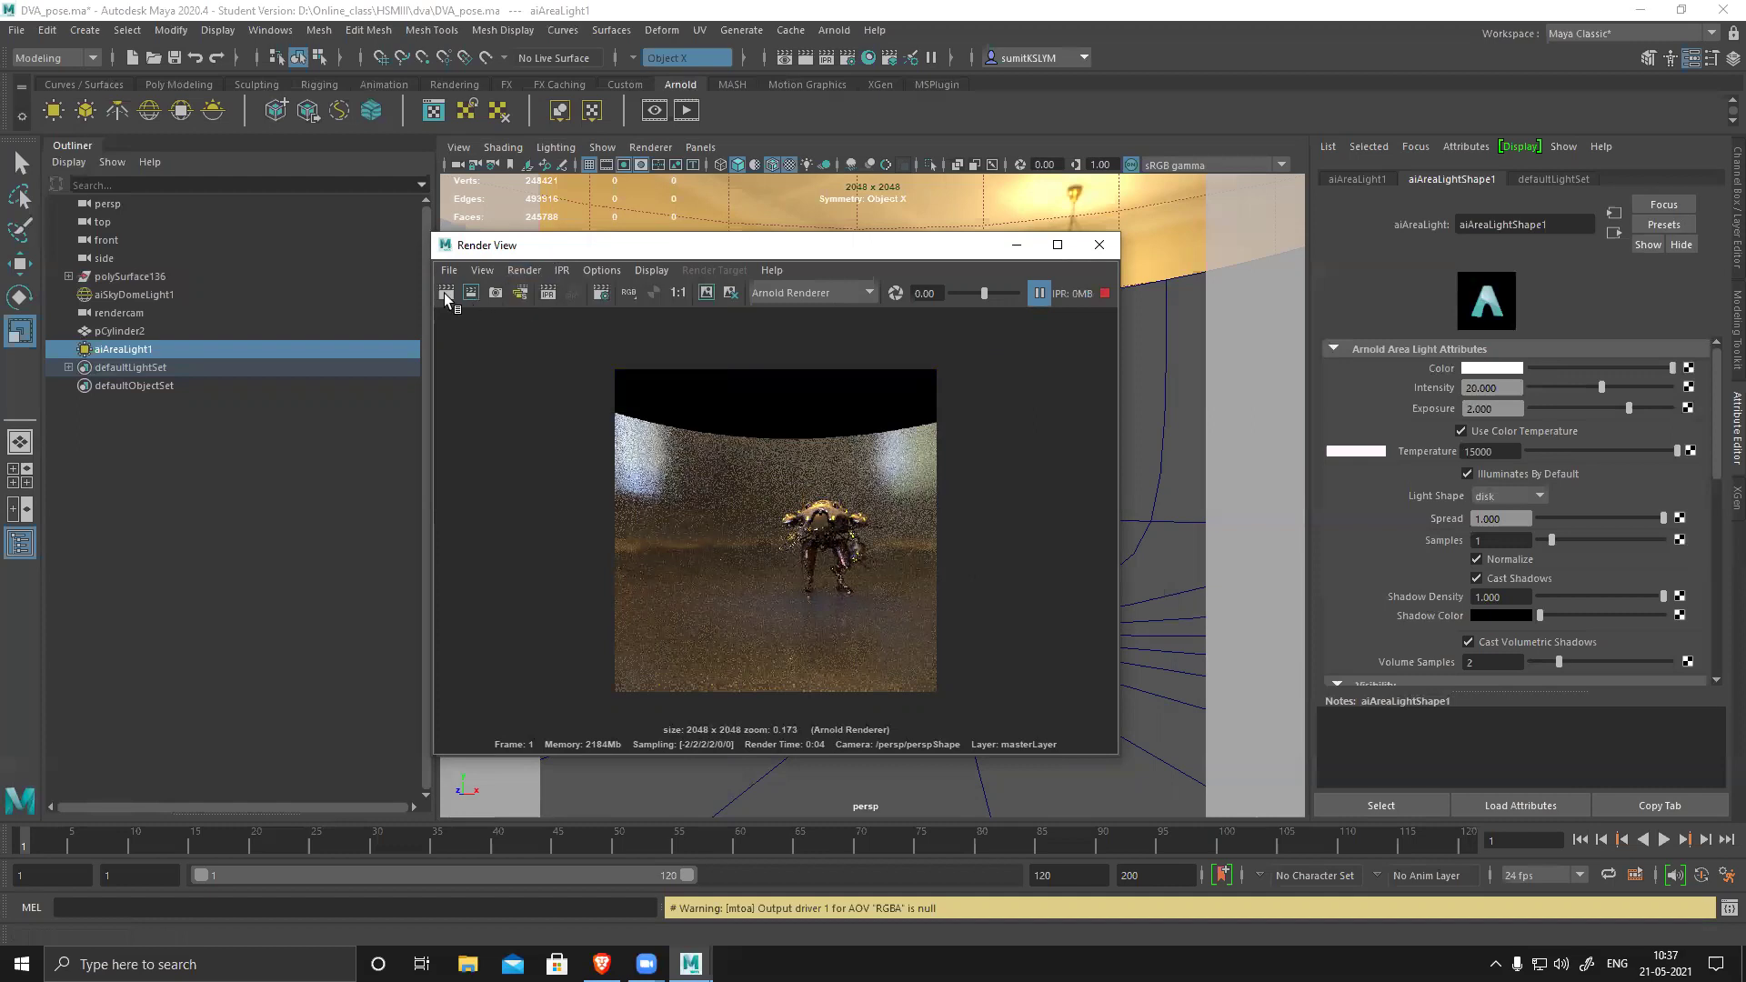
{"action": "right_click", "coordinate": [549, 293]}
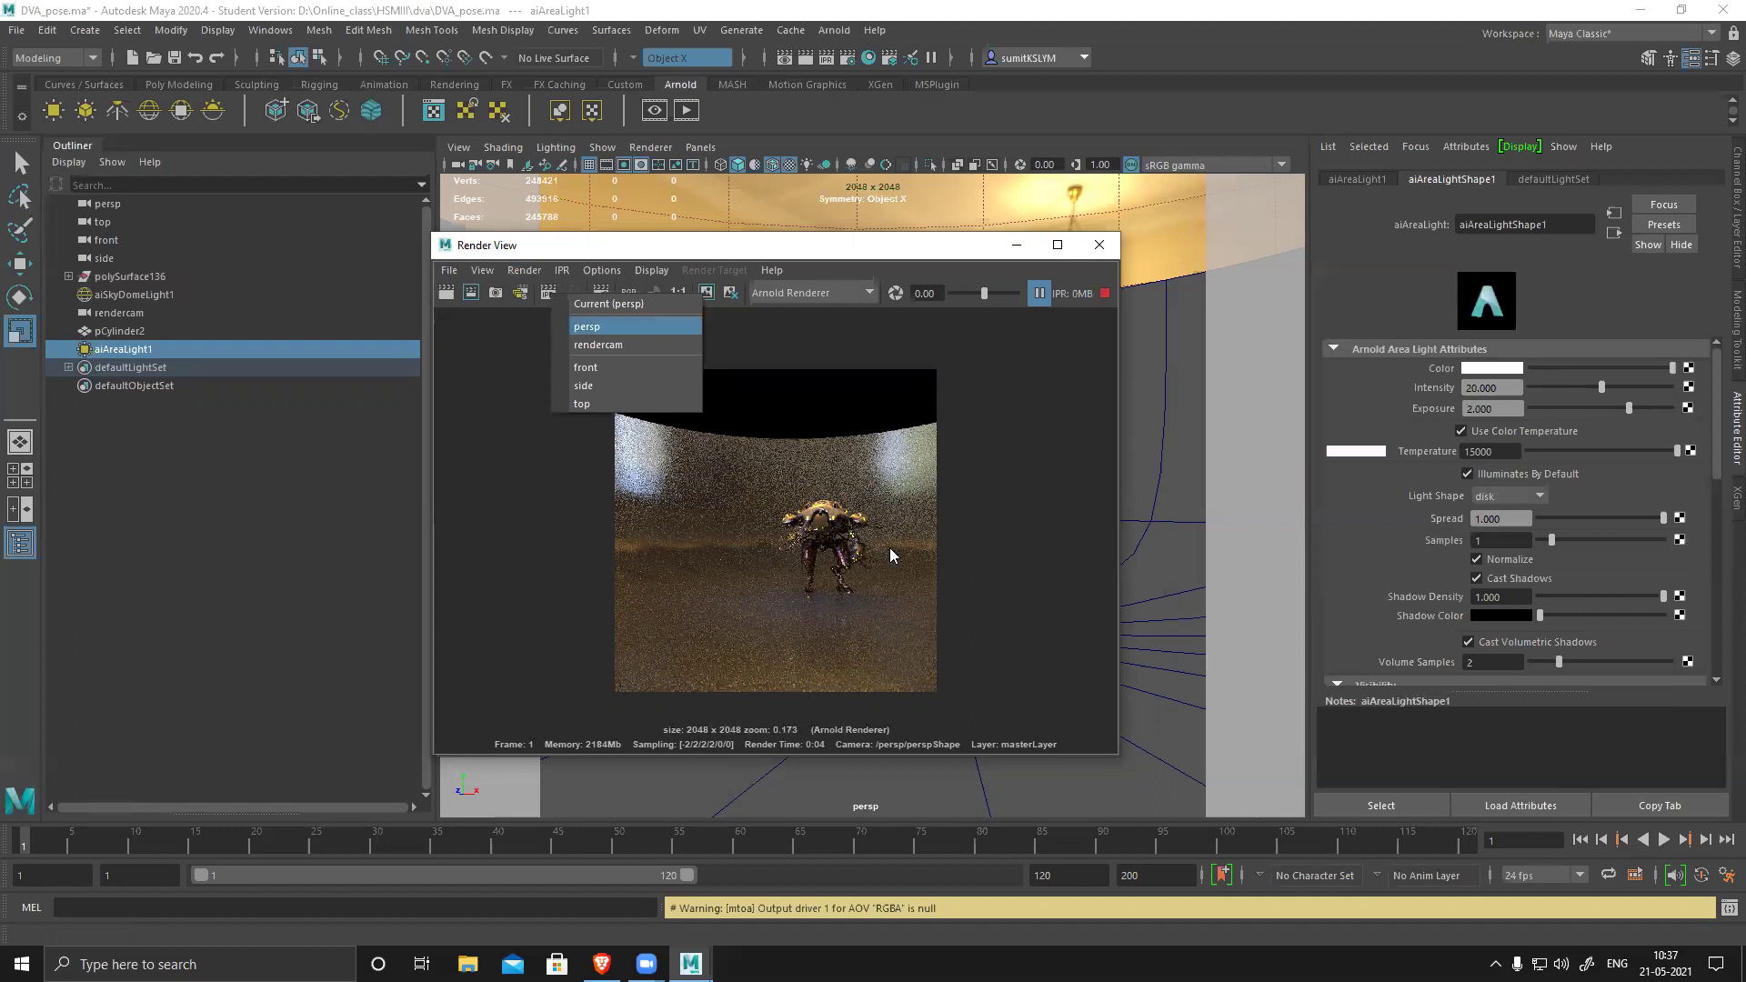
{"action": "left_click", "coordinate": [587, 325]}
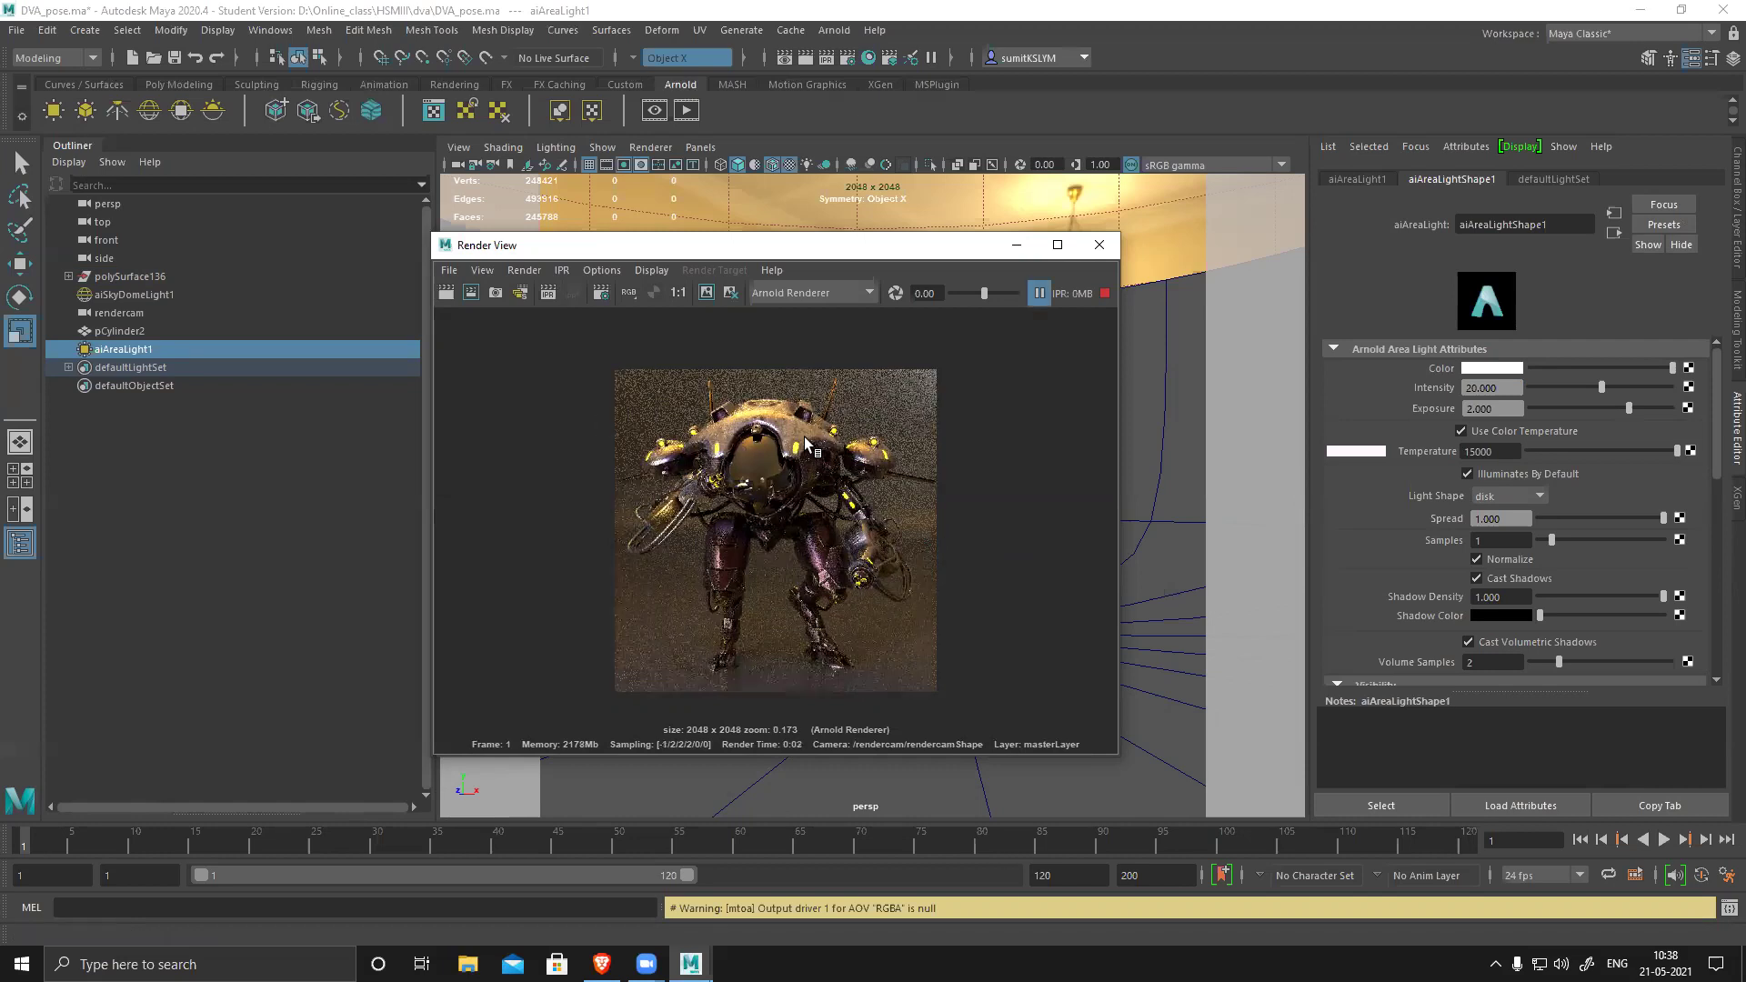
- Examine the grain around the mech's cockpit and shoulder armour in the IPR render, starting at actual size
{"action": "left_click", "coordinate": [679, 292]}
{"action": "middle_click_drag", "start_coordinate": [877, 395], "coordinate": [729, 538], "text": "alt"}
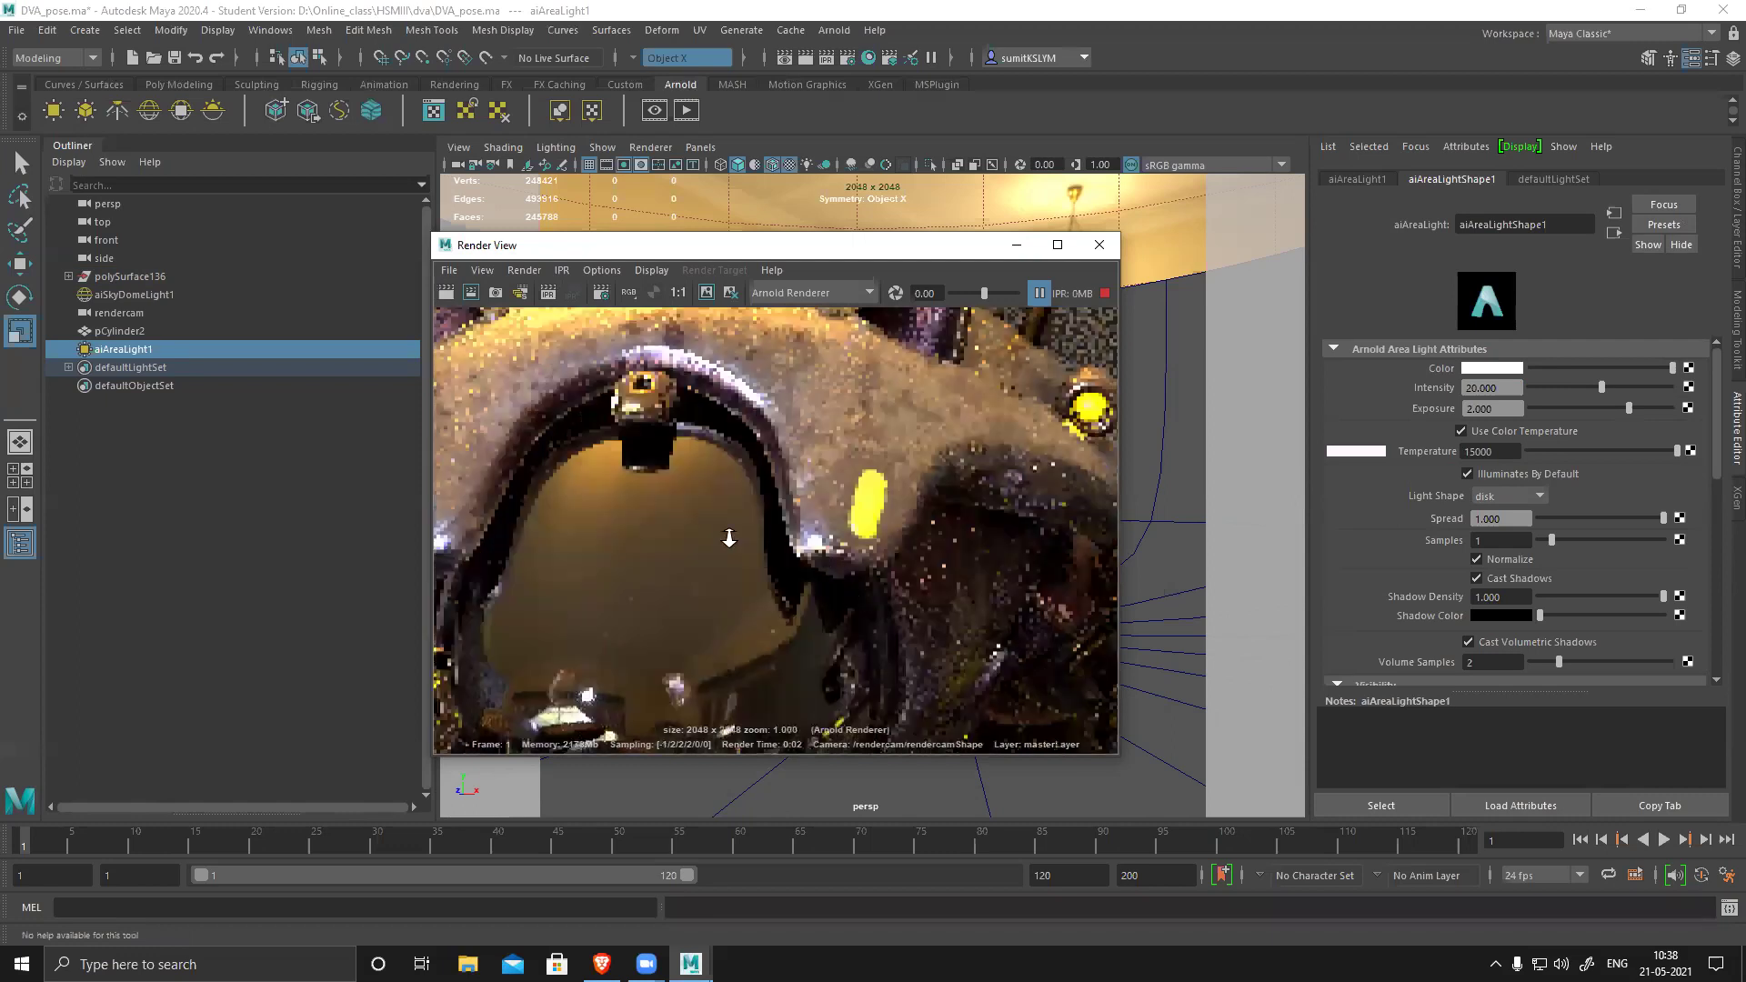
{"action": "right_click_drag", "start_coordinate": [729, 539], "coordinate": [748, 537], "text": "alt"}
{"action": "middle_click_drag", "start_coordinate": [748, 537], "coordinate": [946, 552], "text": "alt"}
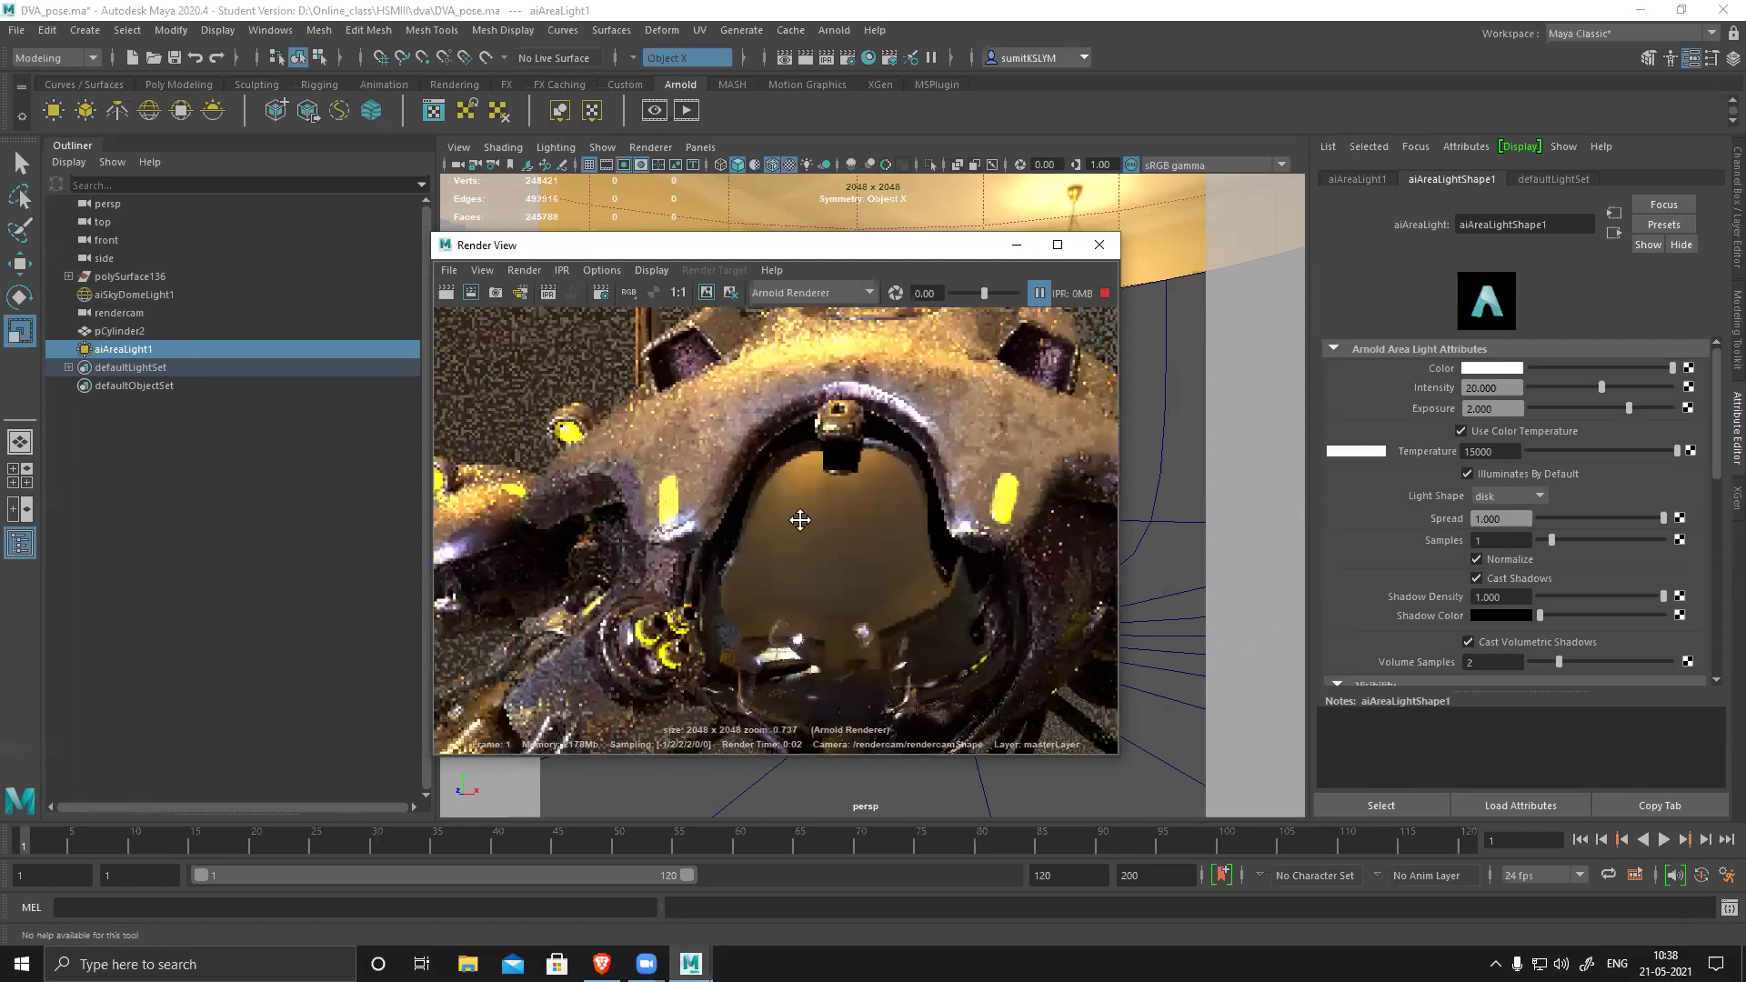
{"action": "middle_click_drag", "start_coordinate": [801, 520], "coordinate": [927, 543], "text": "alt"}
{"action": "middle_click_drag", "start_coordinate": [500, 365], "coordinate": [628, 389], "text": "alt"}
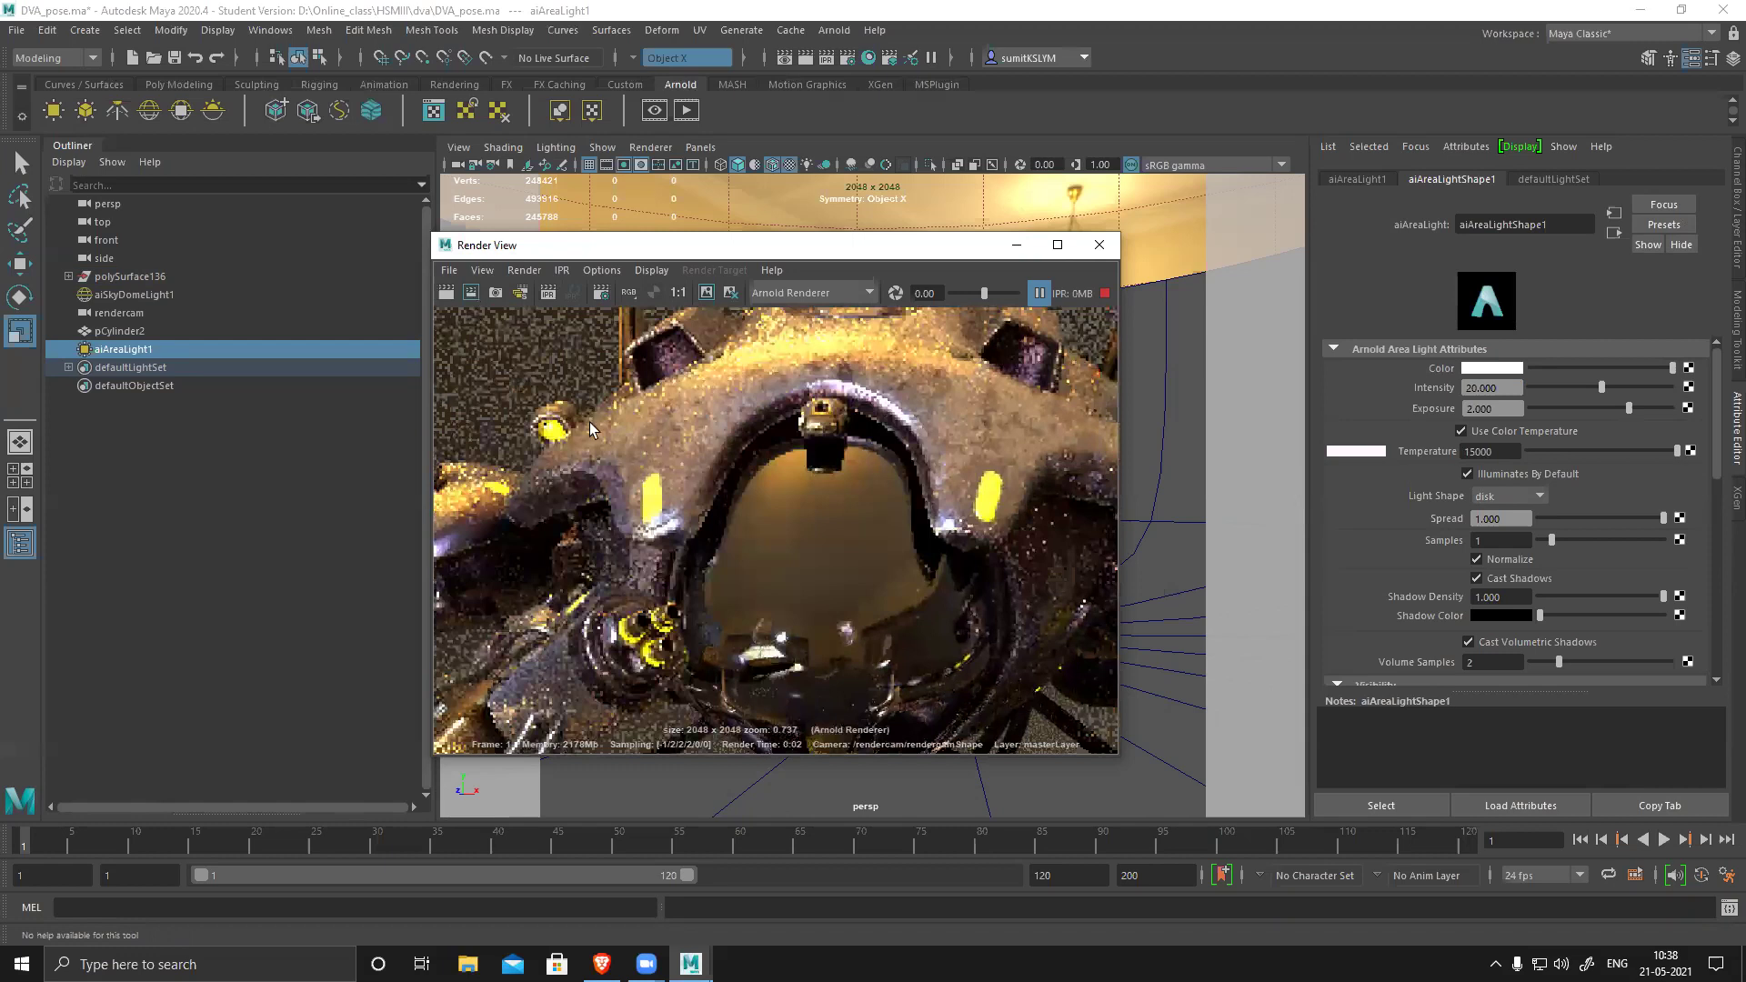
- Refine a region over the shoulder armour beside the cockpit, stop IPR, and mark a smaller region there for rendering
{"action": "left_click_drag", "start_coordinate": [559, 374], "coordinate": [751, 610]}
{"action": "left_click", "coordinate": [1040, 294]}
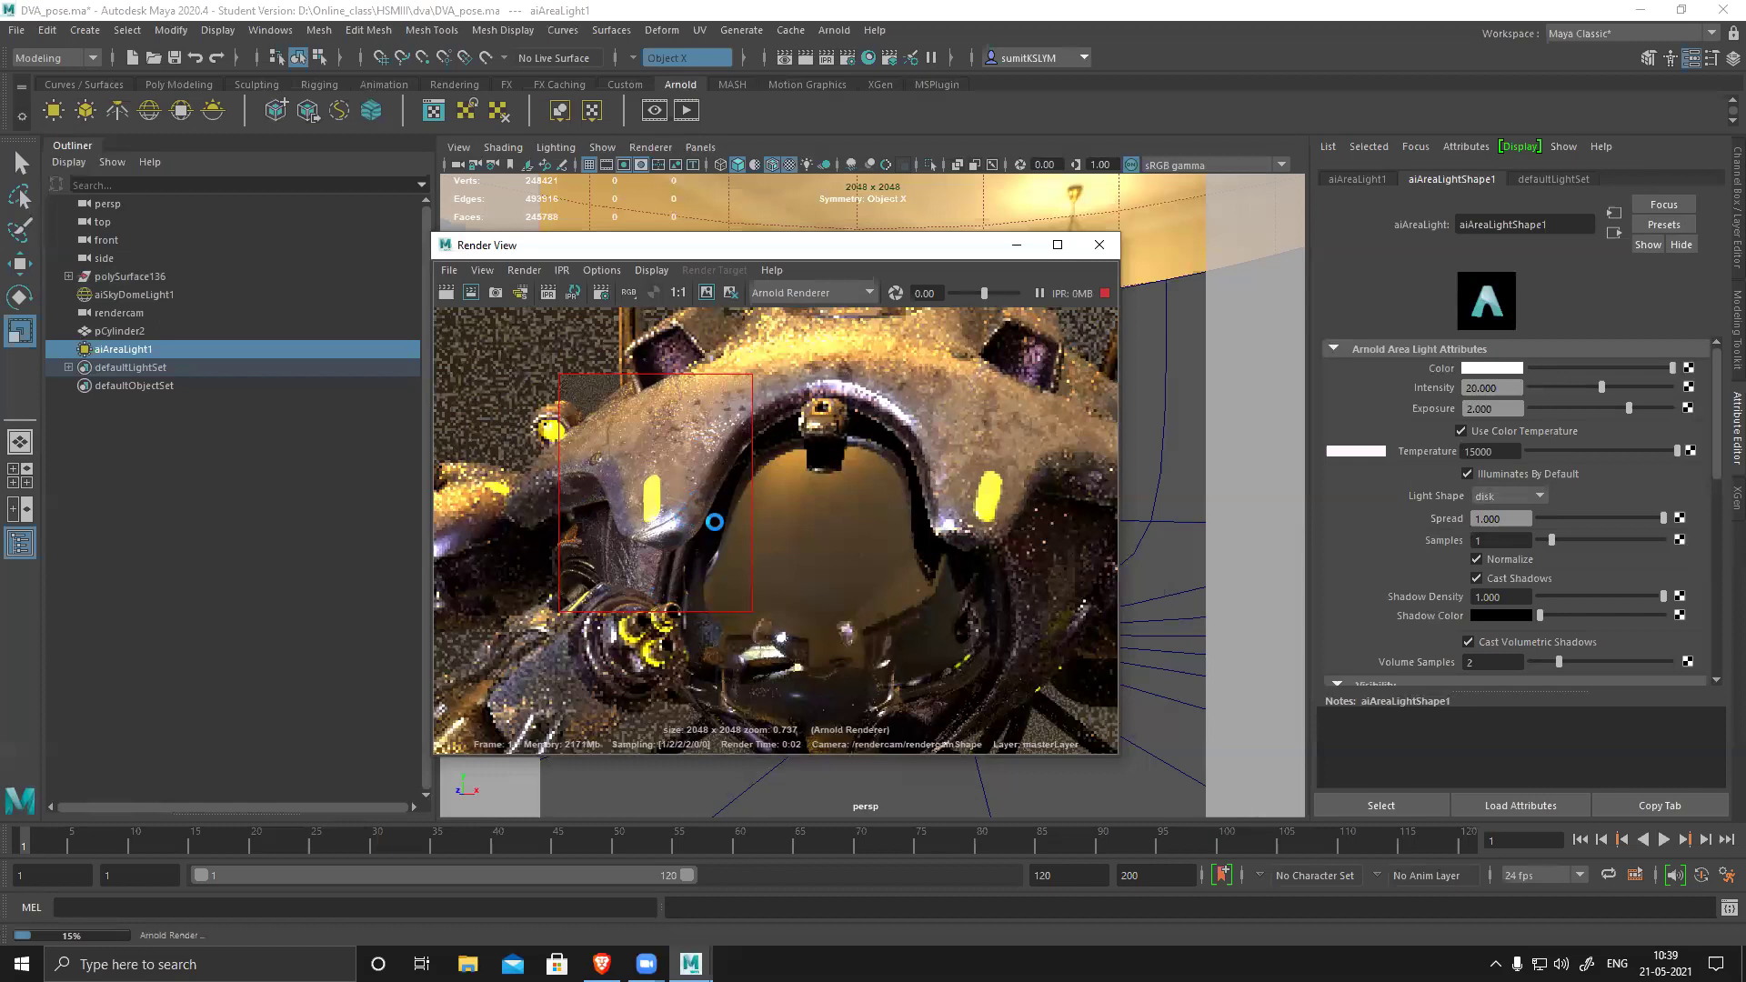
{"action": "left_click", "coordinate": [1040, 293]}
{"action": "left_click", "coordinate": [1105, 293]}
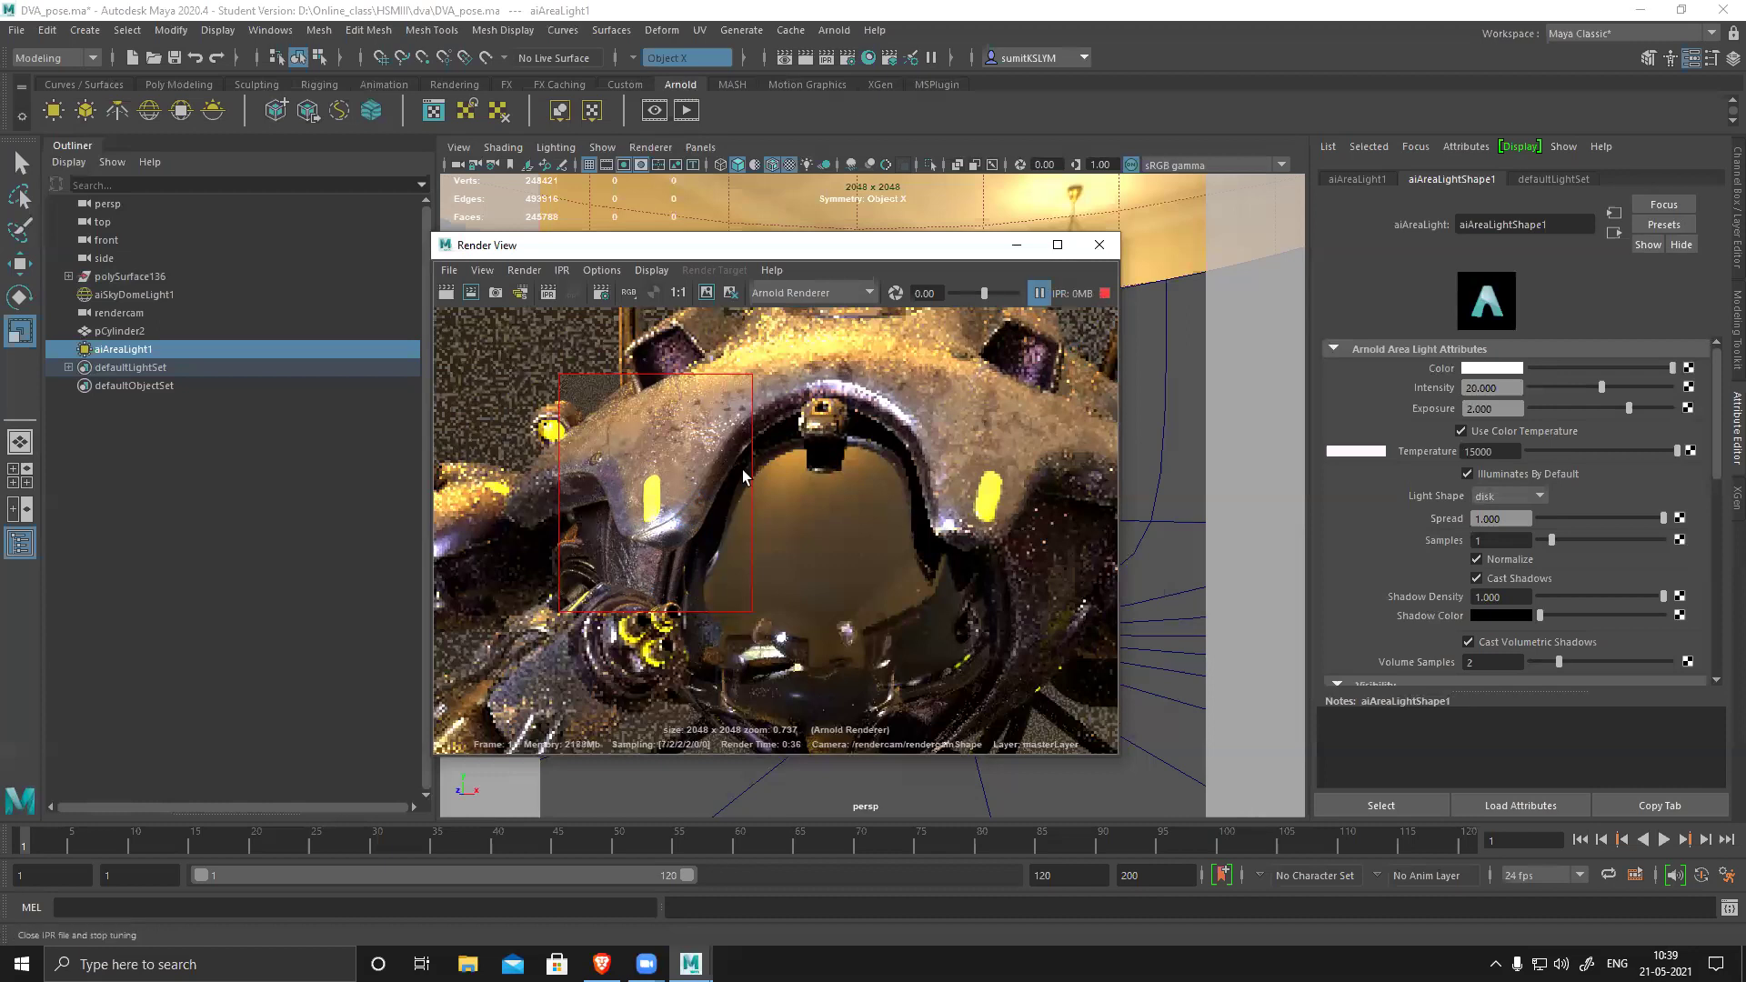
{"action": "left_click_drag", "start_coordinate": [593, 377], "coordinate": [713, 580]}
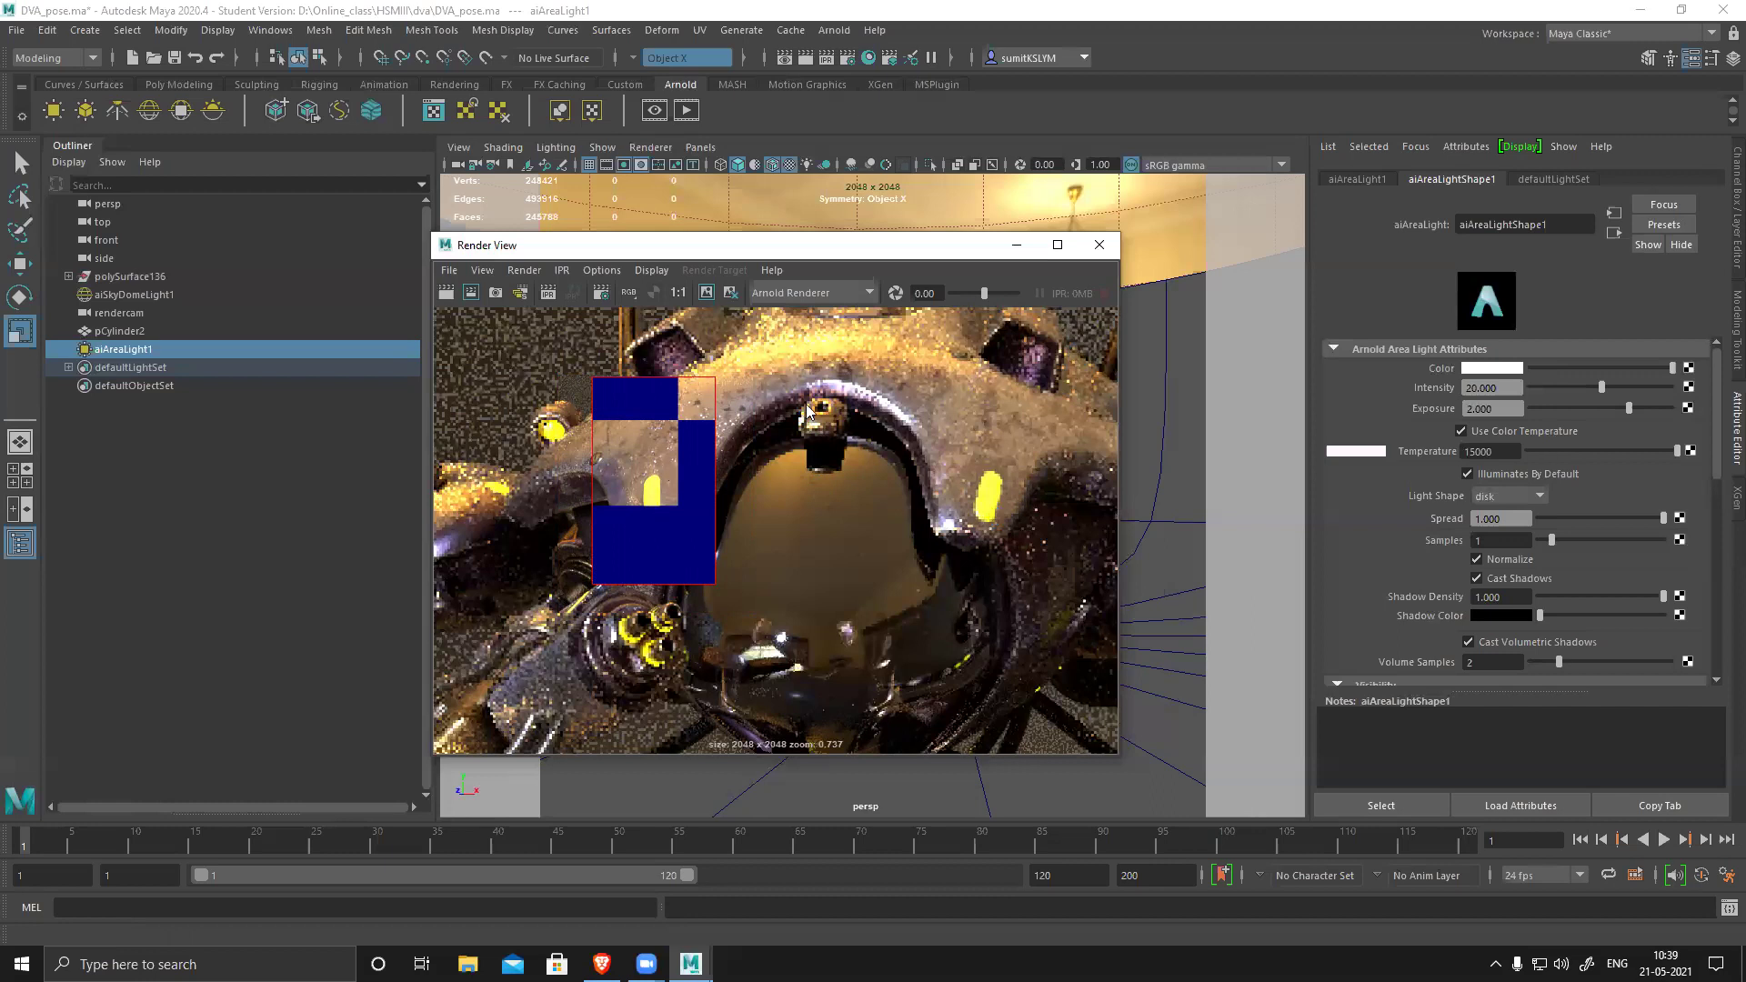
- Remove persp from the renderable cameras in the render settings and review the image size presets, keeping 2k_Square
{"action": "left_click", "coordinate": [850, 60]}
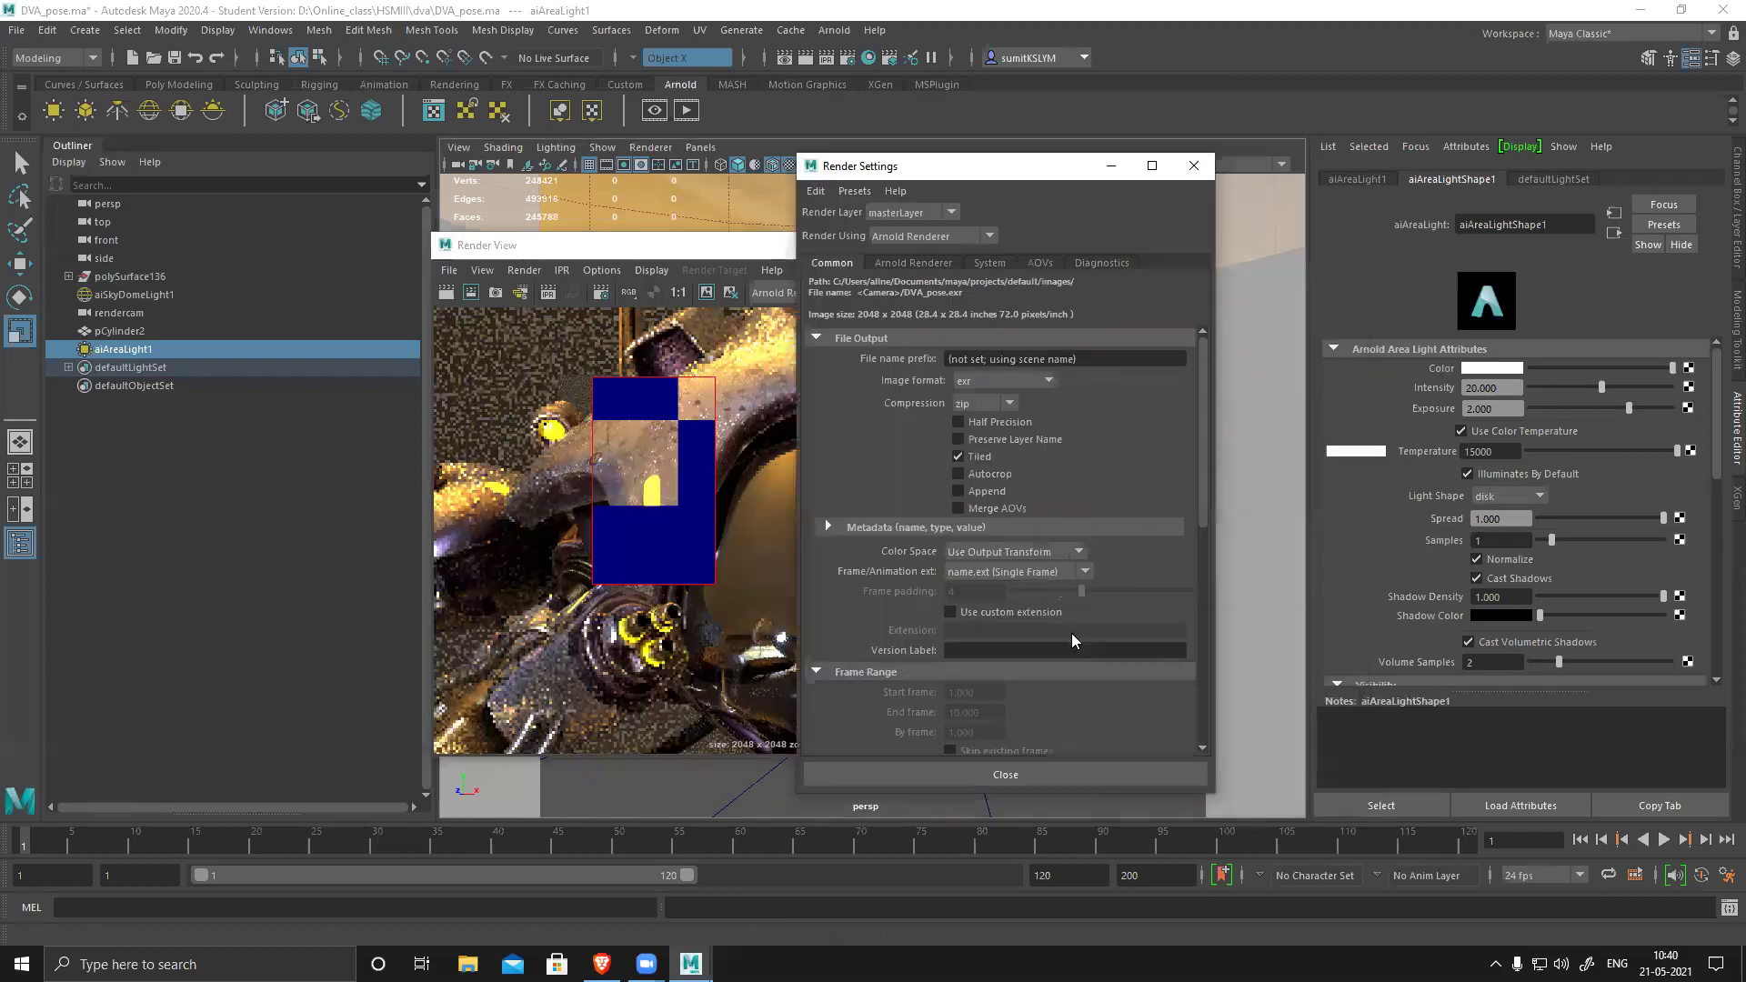
{"action": "scroll", "coordinate": [1123, 673], "scroll_direction": "down", "scroll_amount": 8}
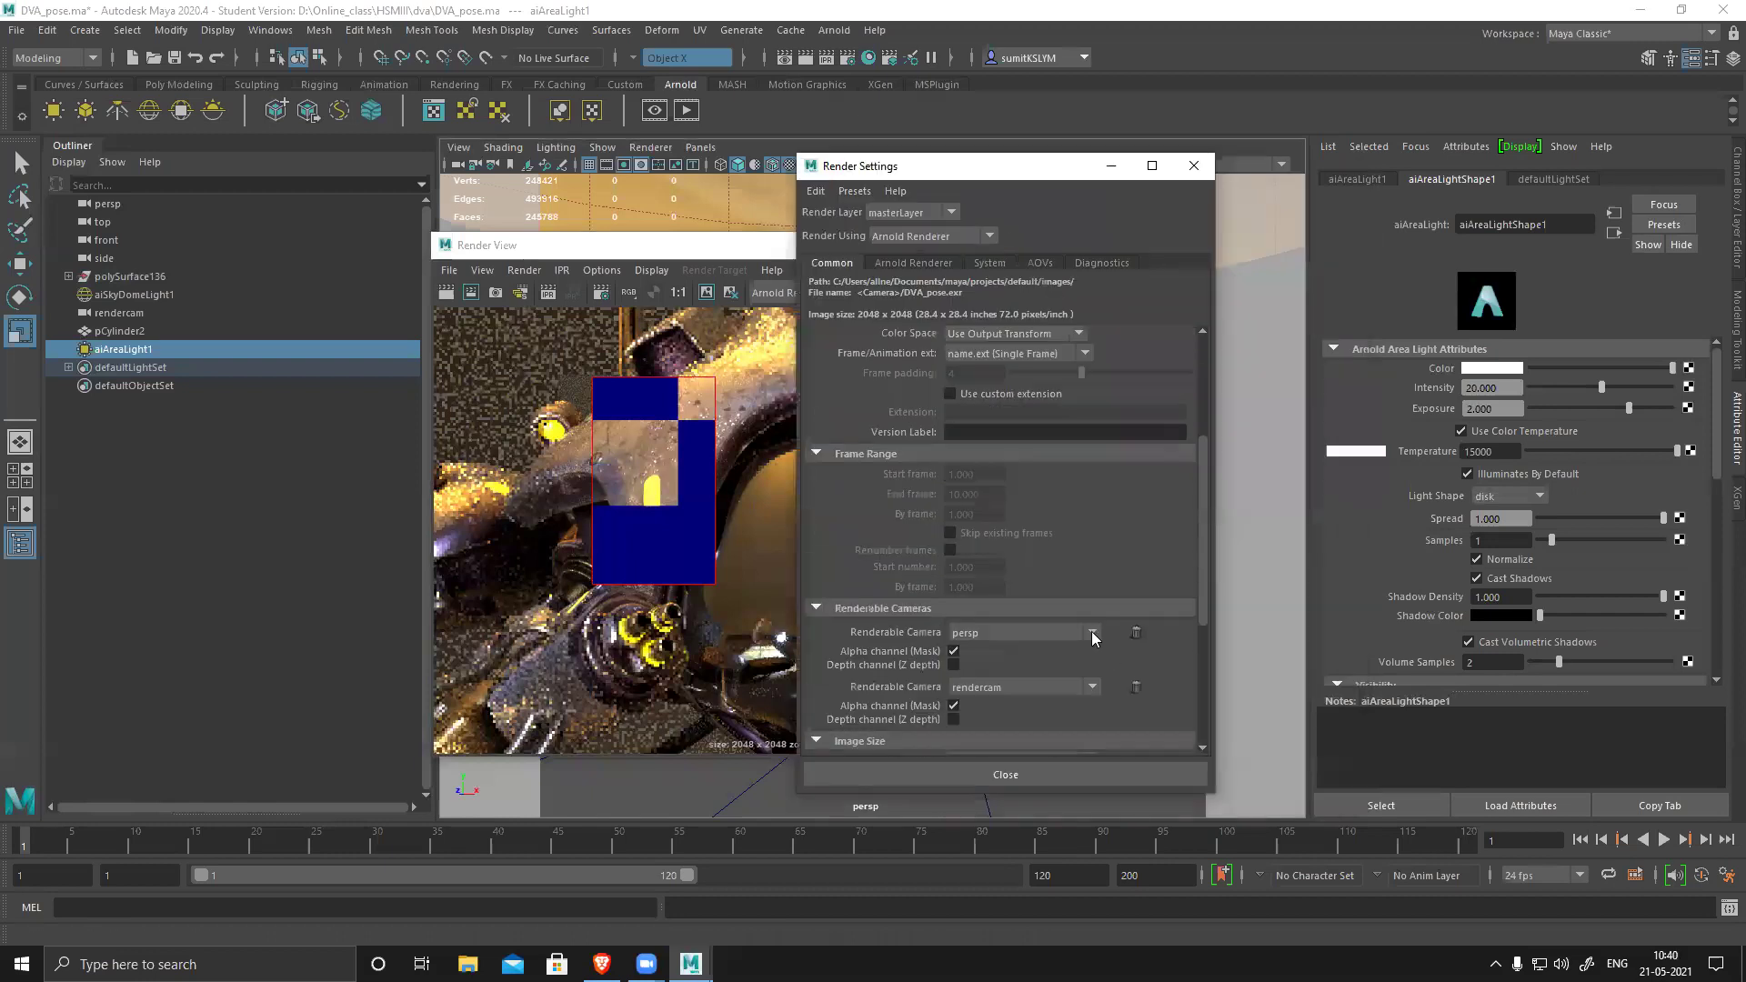
{"action": "left_click", "coordinate": [1136, 525]}
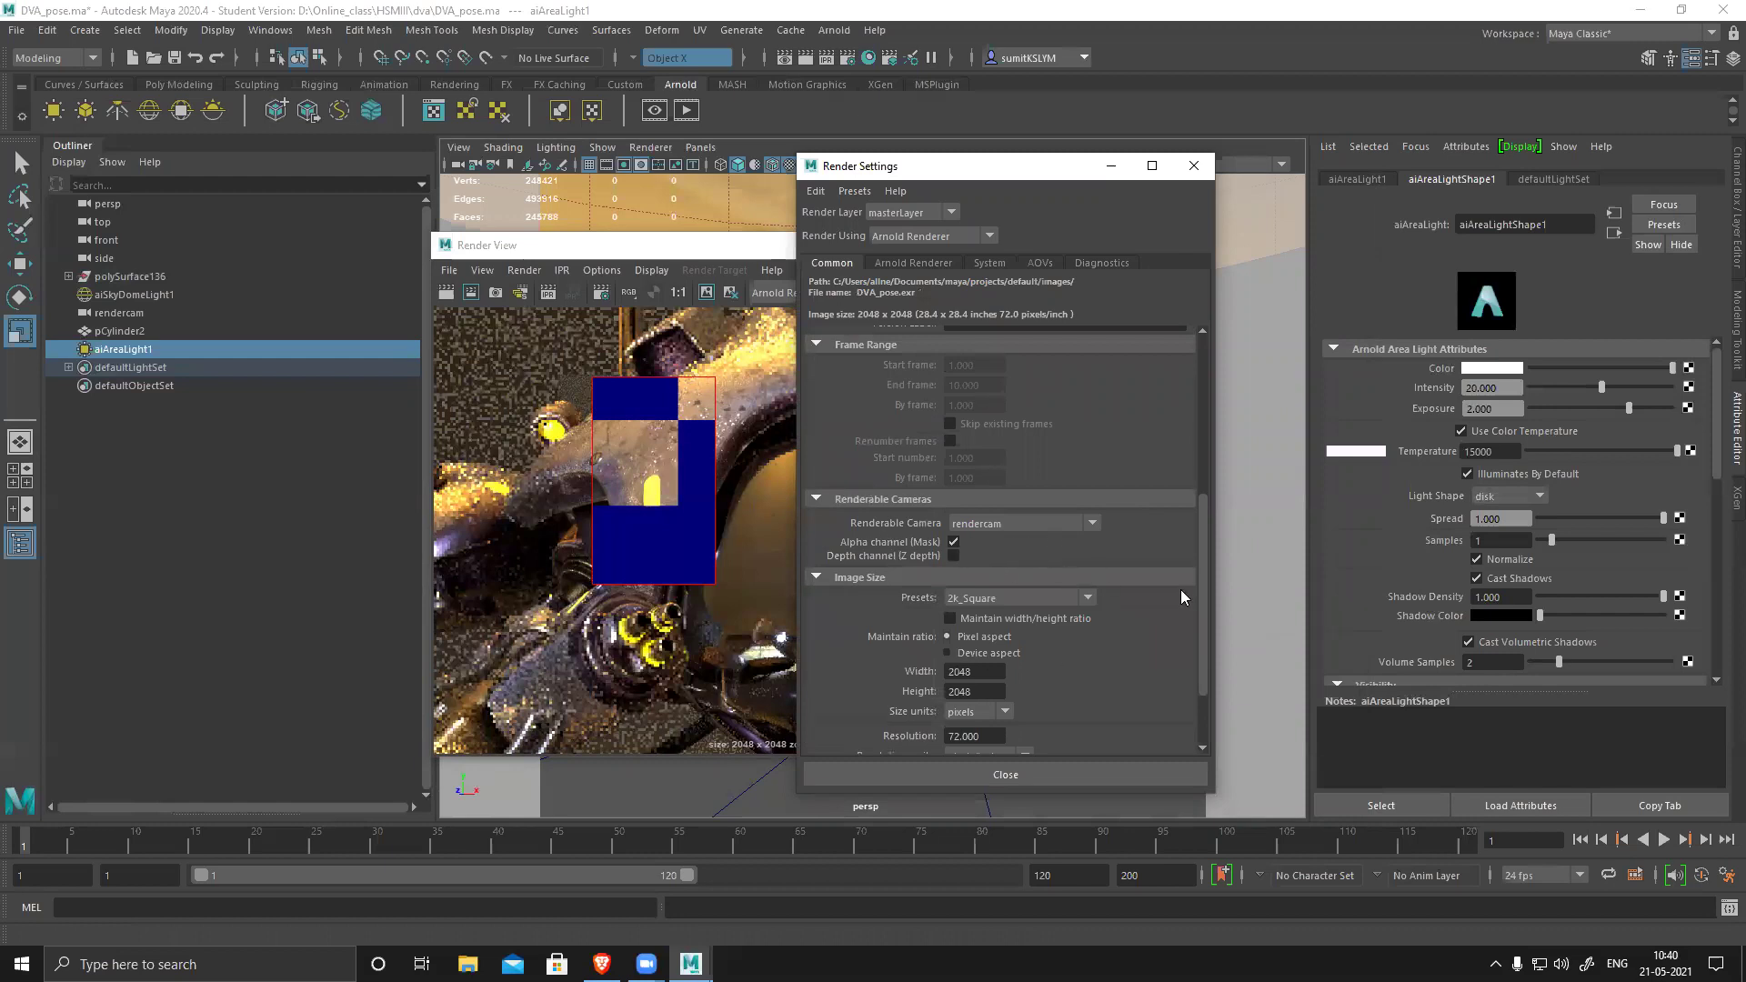
{"action": "scroll", "coordinate": [1077, 567], "scroll_direction": "down", "scroll_amount": 3}
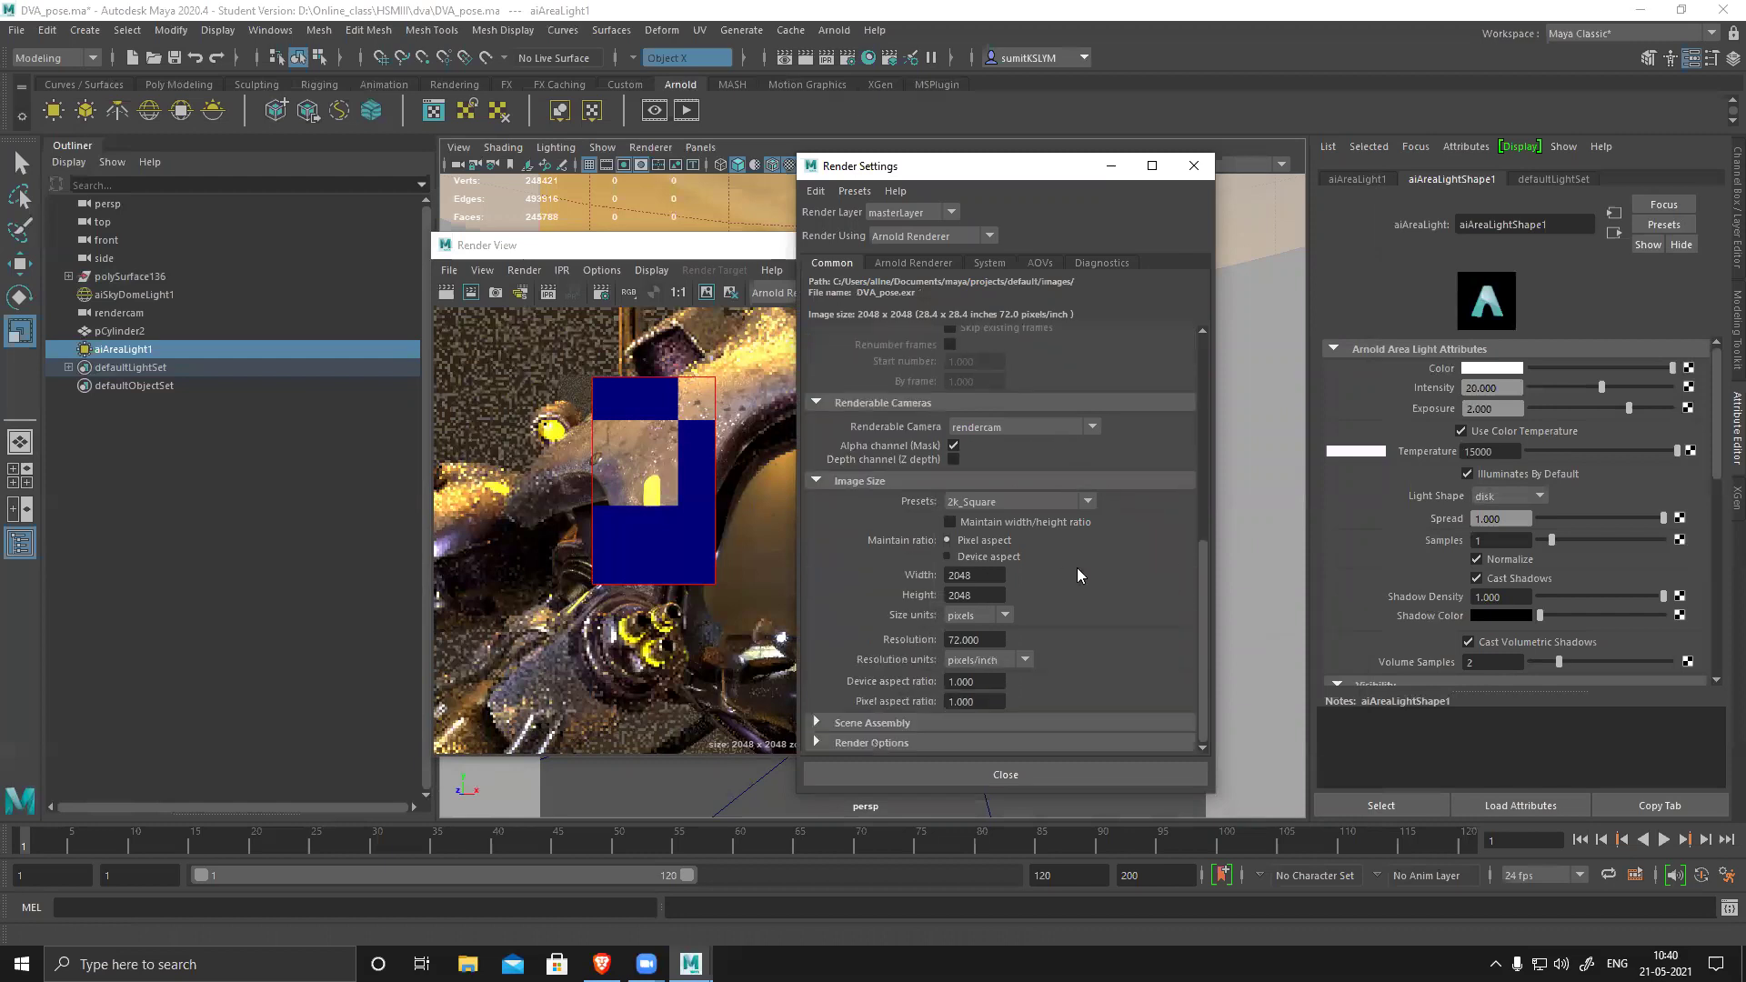
{"action": "left_click", "coordinate": [1030, 502]}
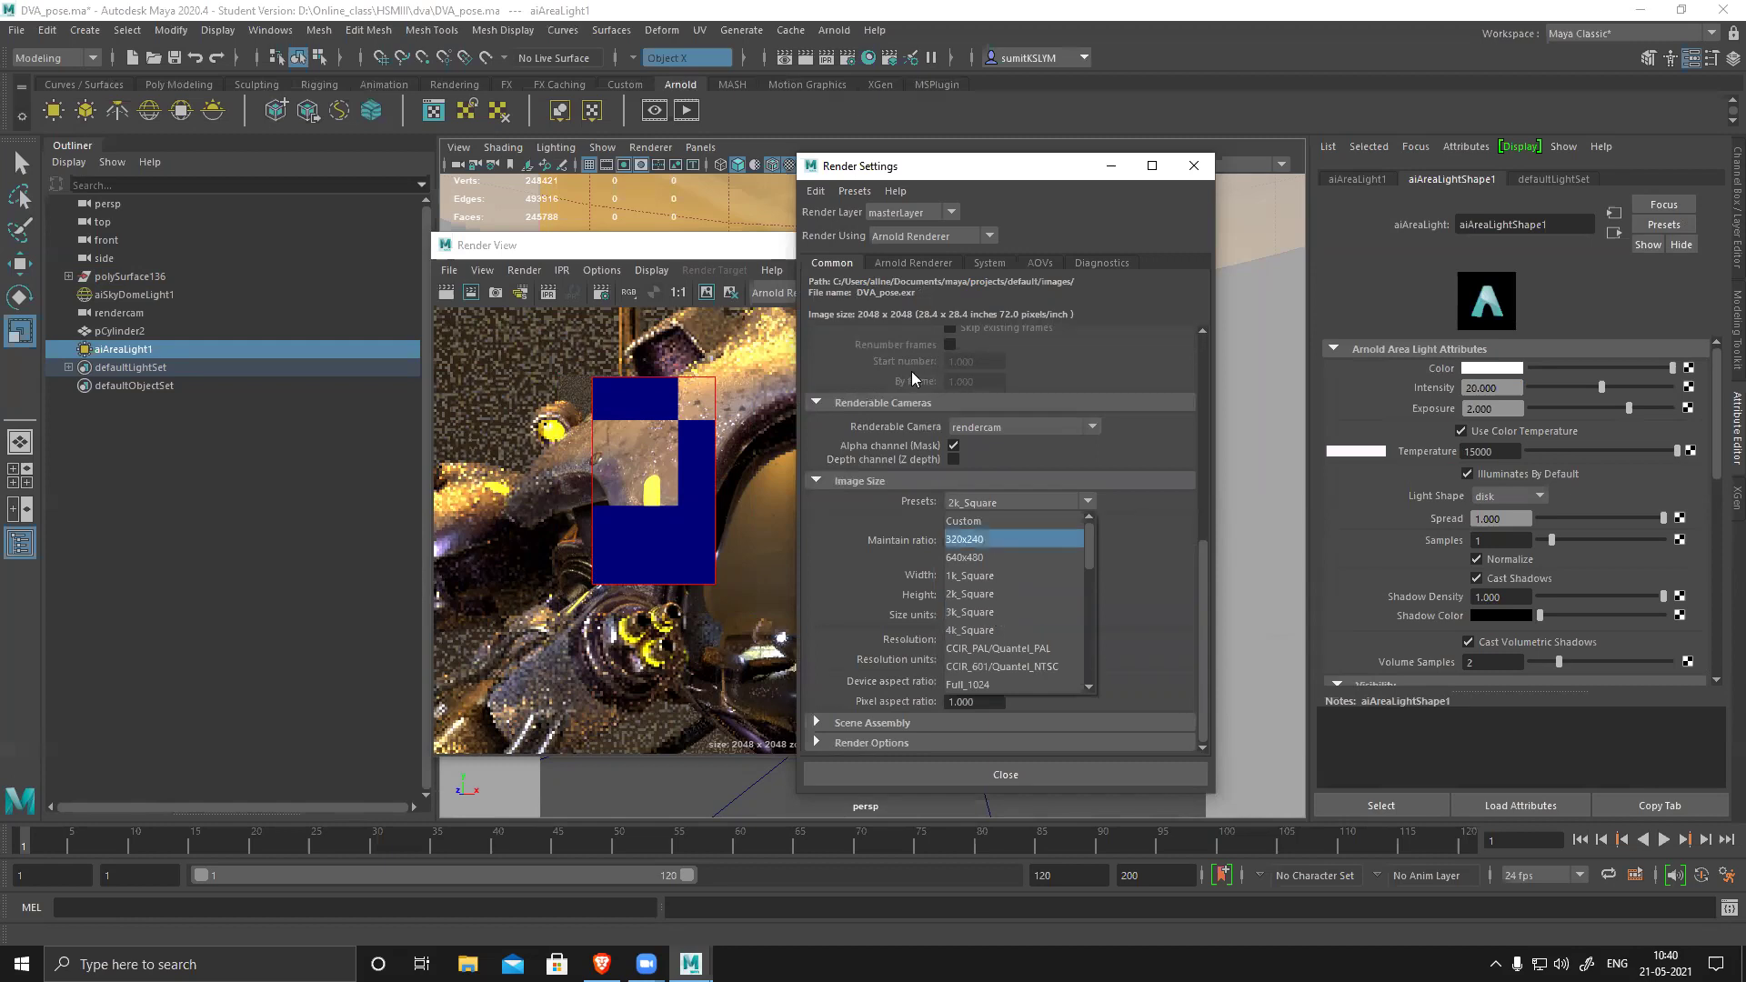
{"action": "left_click", "coordinate": [1006, 170]}
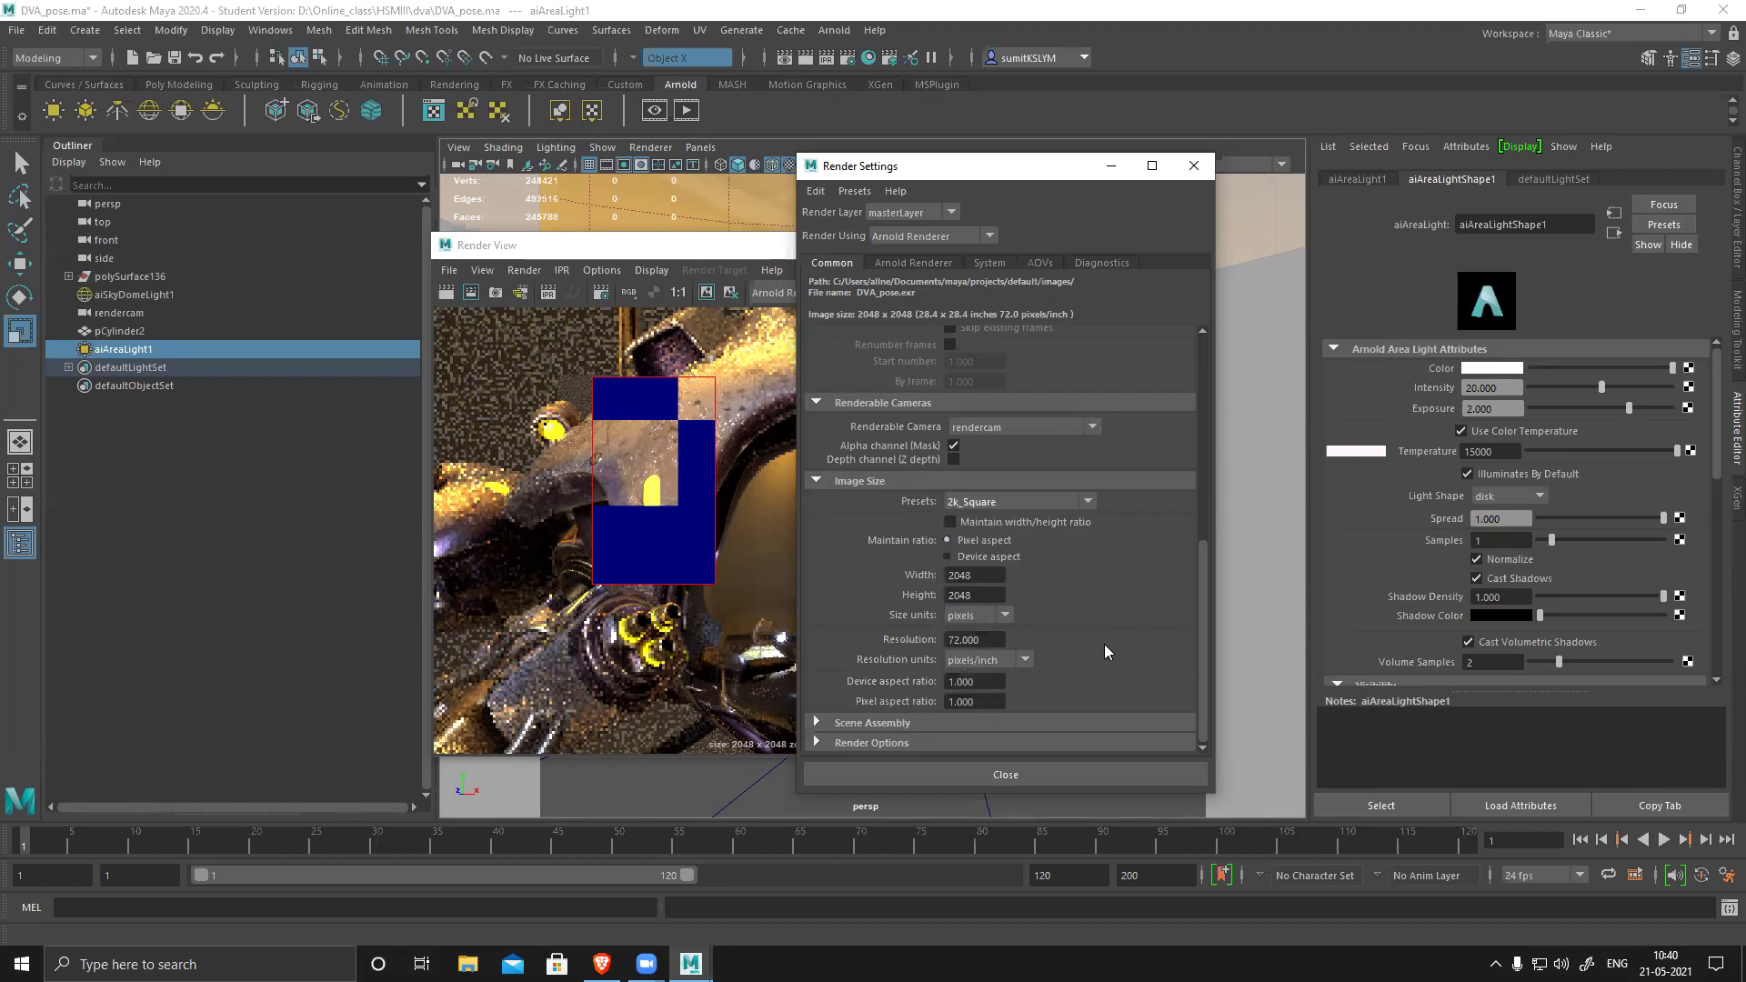
- Set the Arnold sampling to Camera (AA) 10, with Diffuse, Specular and Transmission at 7
{"action": "left_click", "coordinate": [915, 262]}
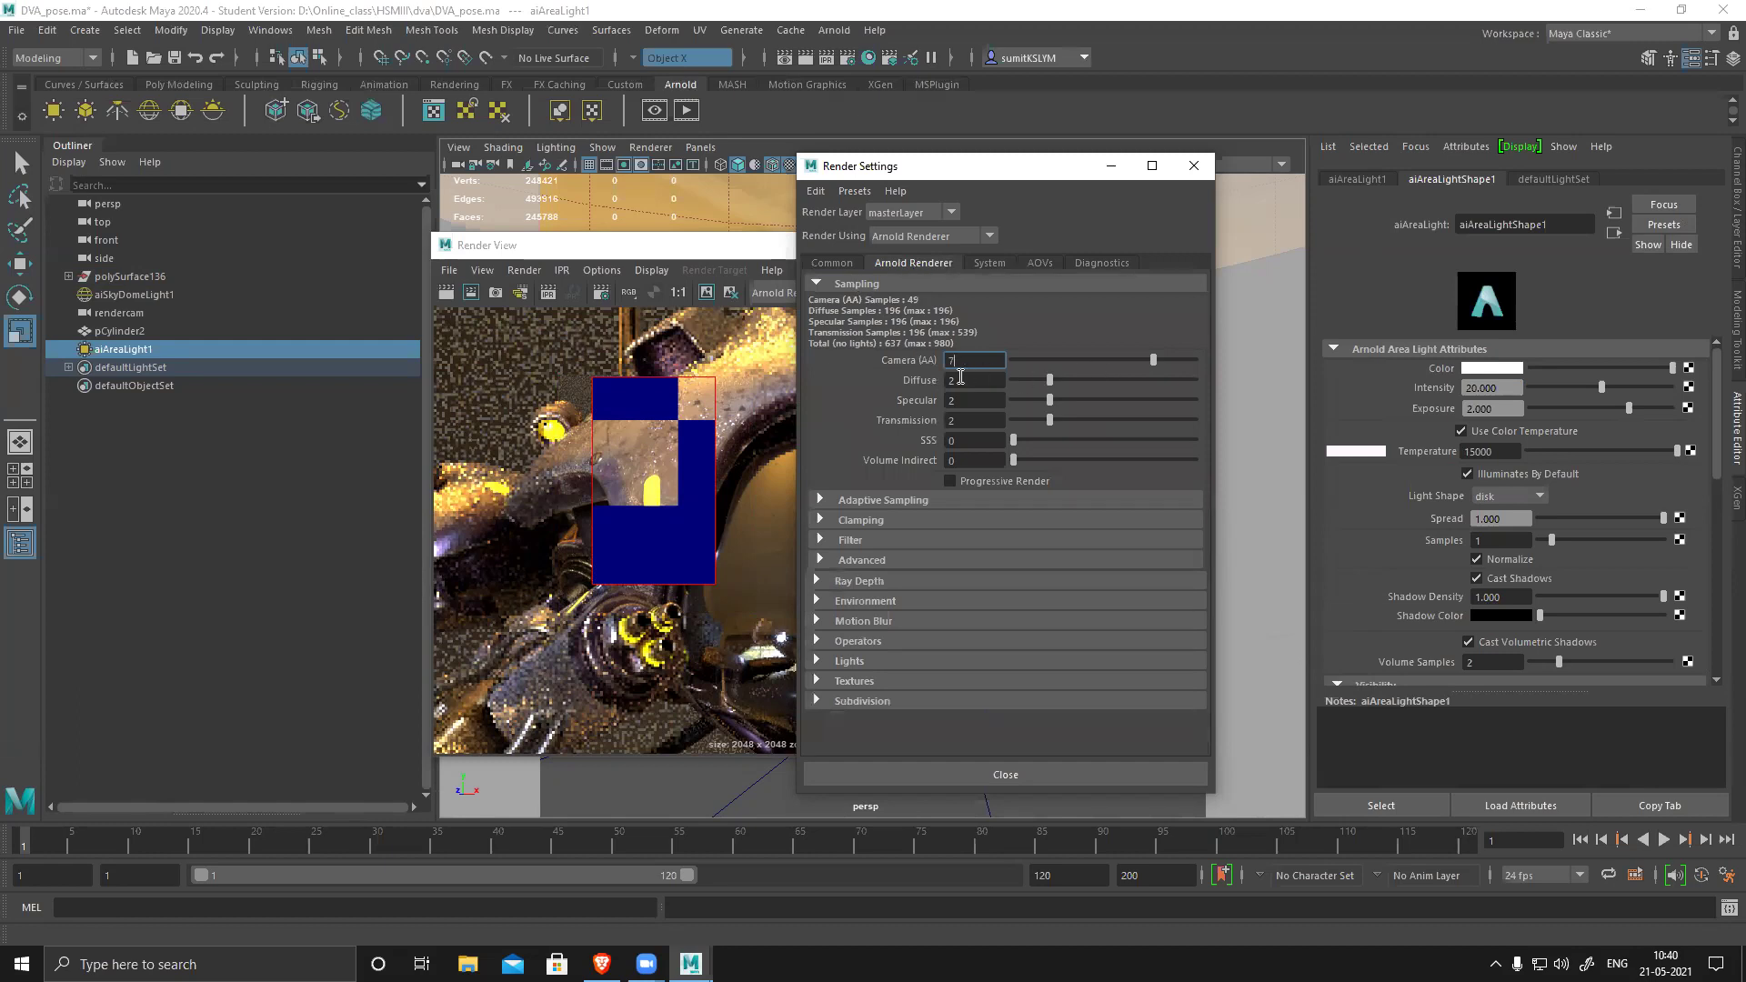
{"action": "left_click_drag", "start_coordinate": [957, 361], "coordinate": [936, 361]}
{"action": "type", "text": "3"}
{"action": "key", "text": "Return"}
{"action": "left_click_drag", "start_coordinate": [1100, 358], "coordinate": [1196, 359]}
{"action": "left_click_drag", "start_coordinate": [1137, 402], "coordinate": [1134, 387]}
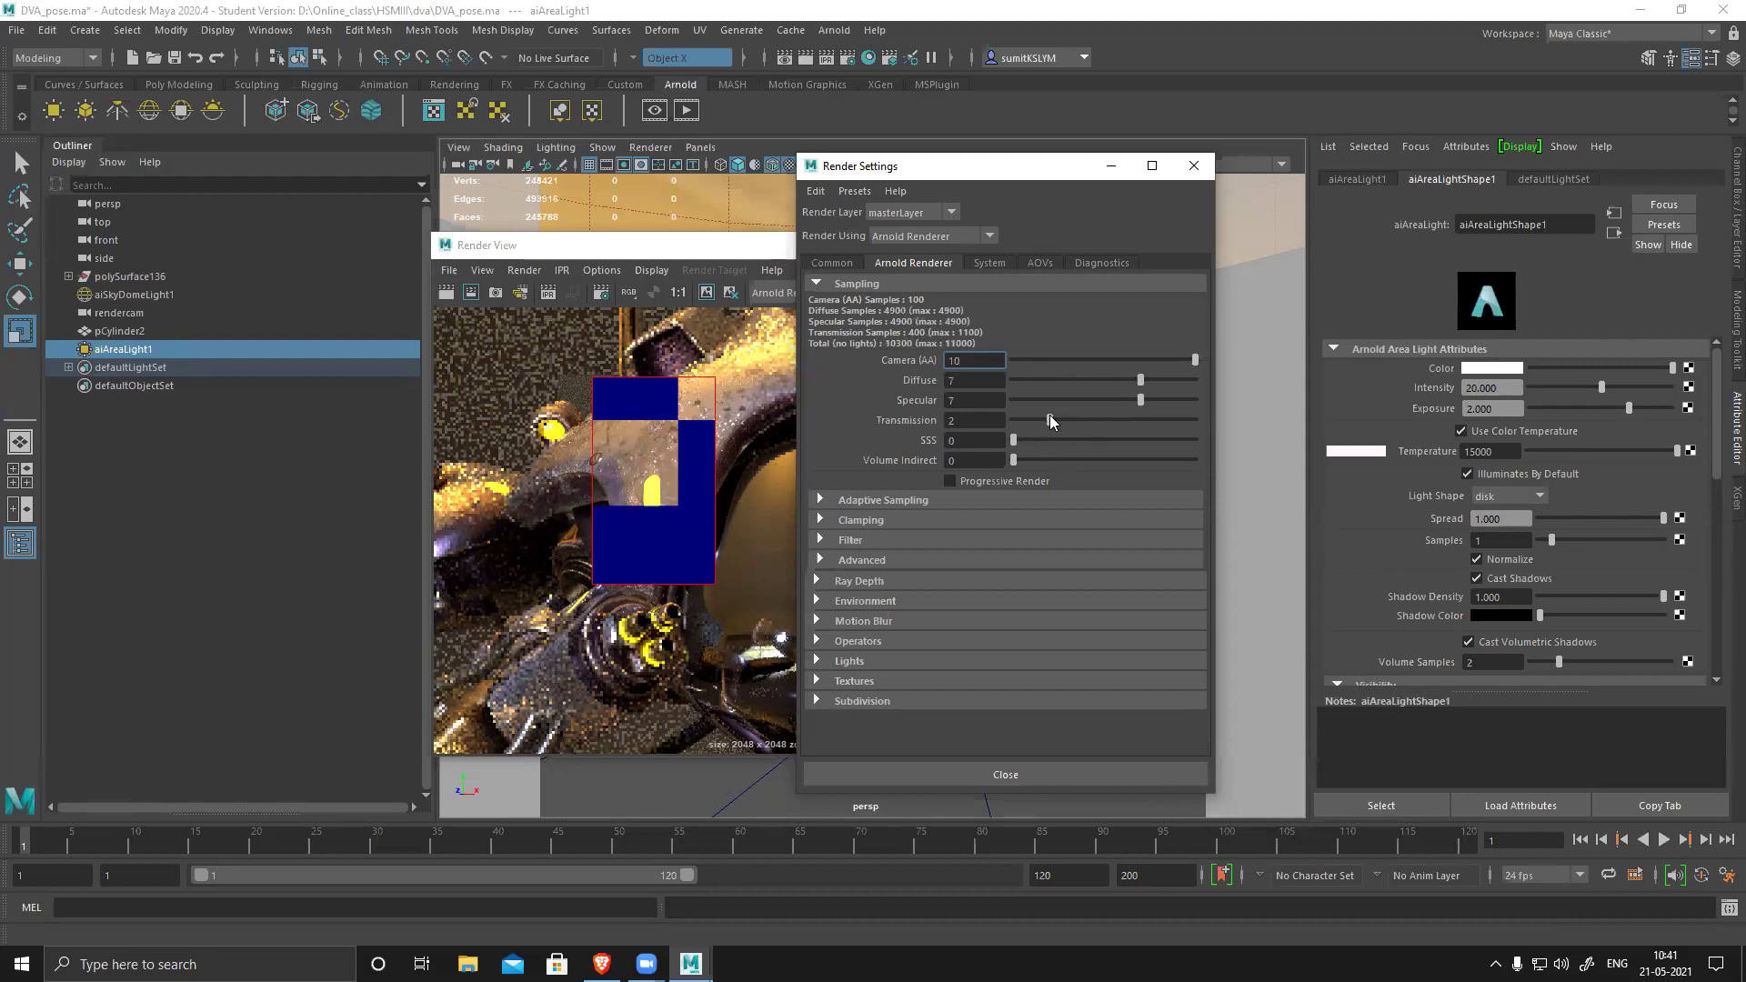
{"action": "left_click", "coordinate": [1150, 418]}
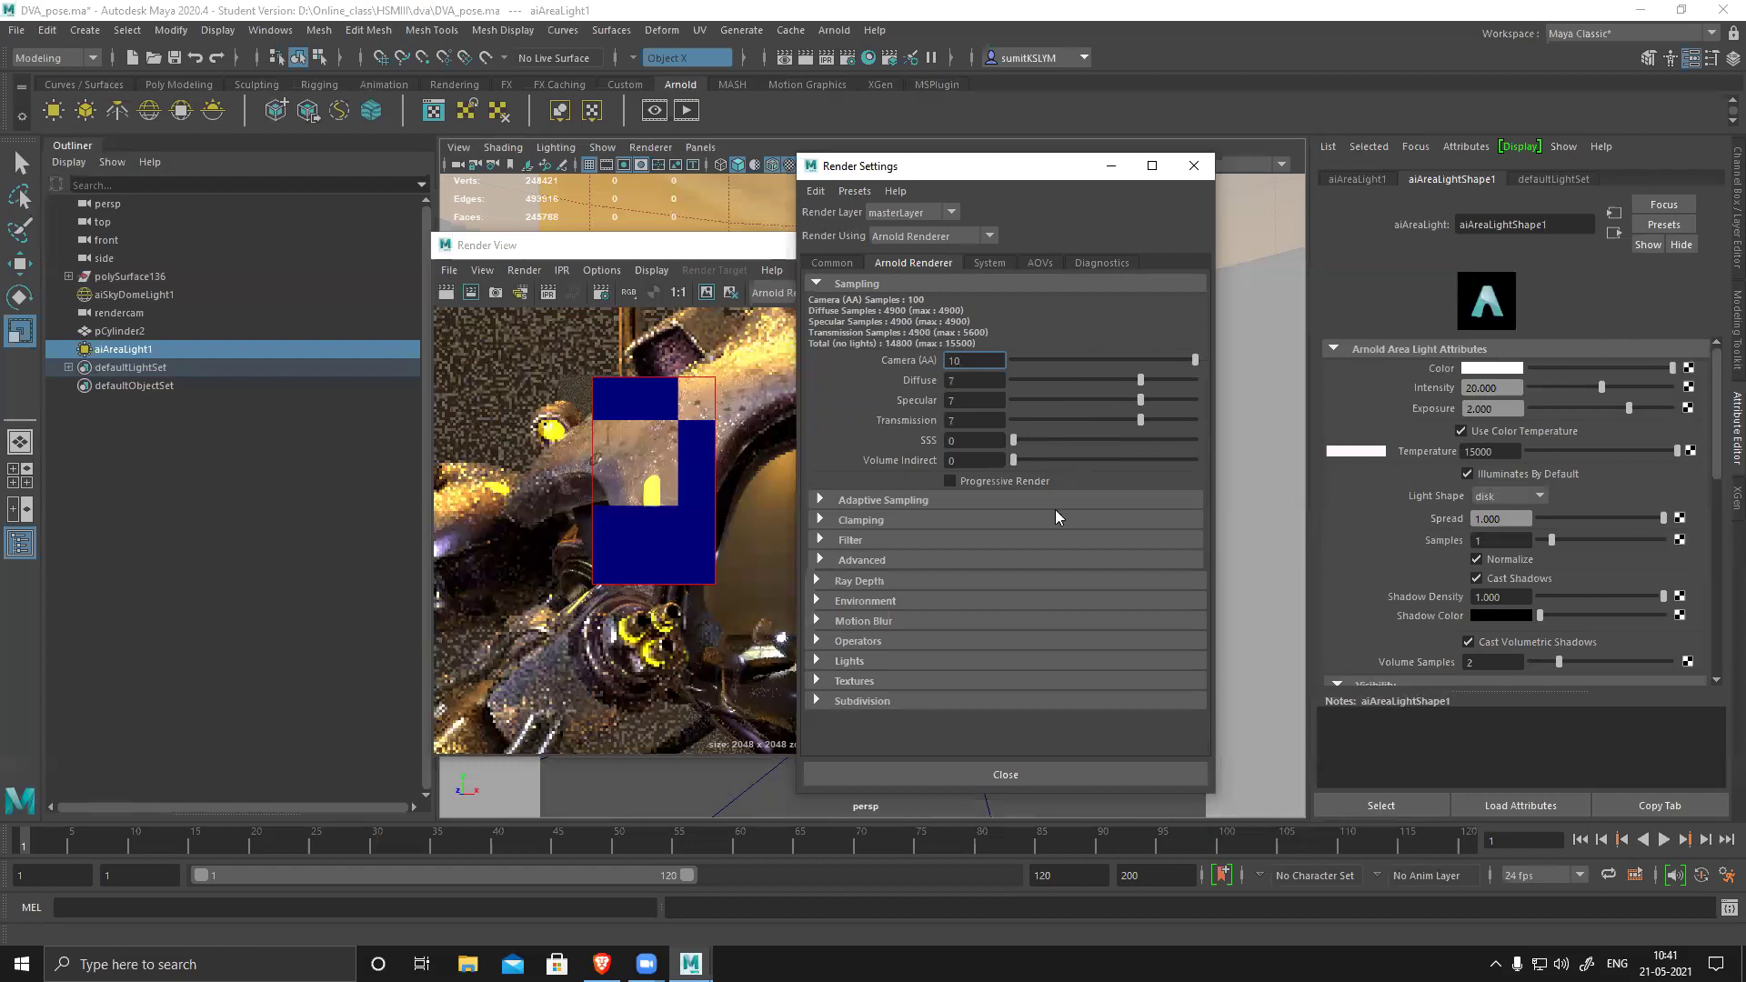